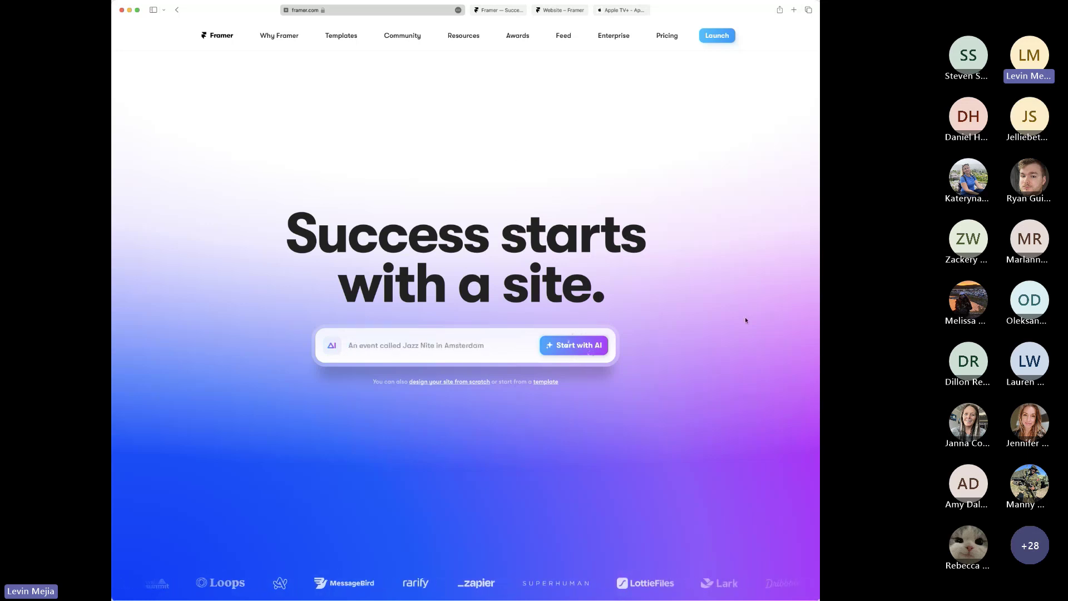
# - Examine the Framer homepage from its hero through the canvas and publishing sections to "Build sites of any size"
pyautogui.scroll(-7, 734, 326)
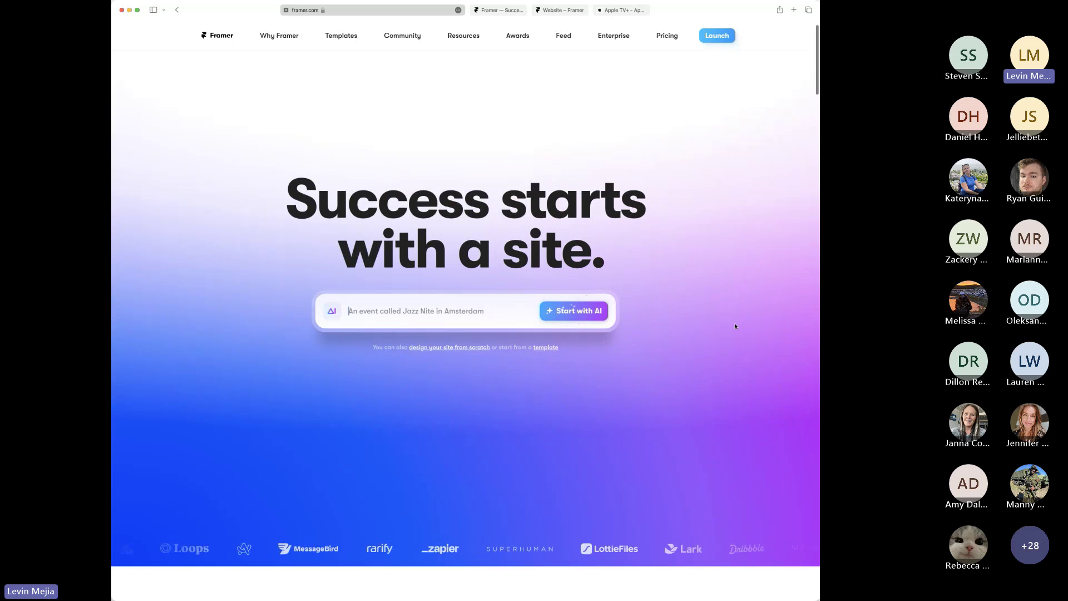
pyautogui.scroll(-3, 765, 328)
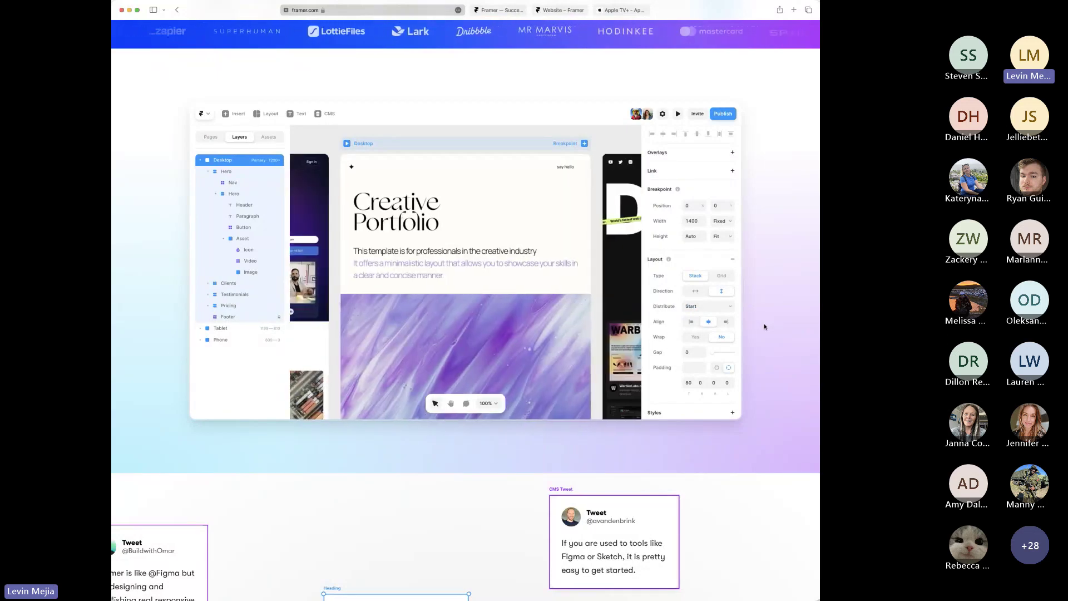
pyautogui.scroll(-6, 765, 327)
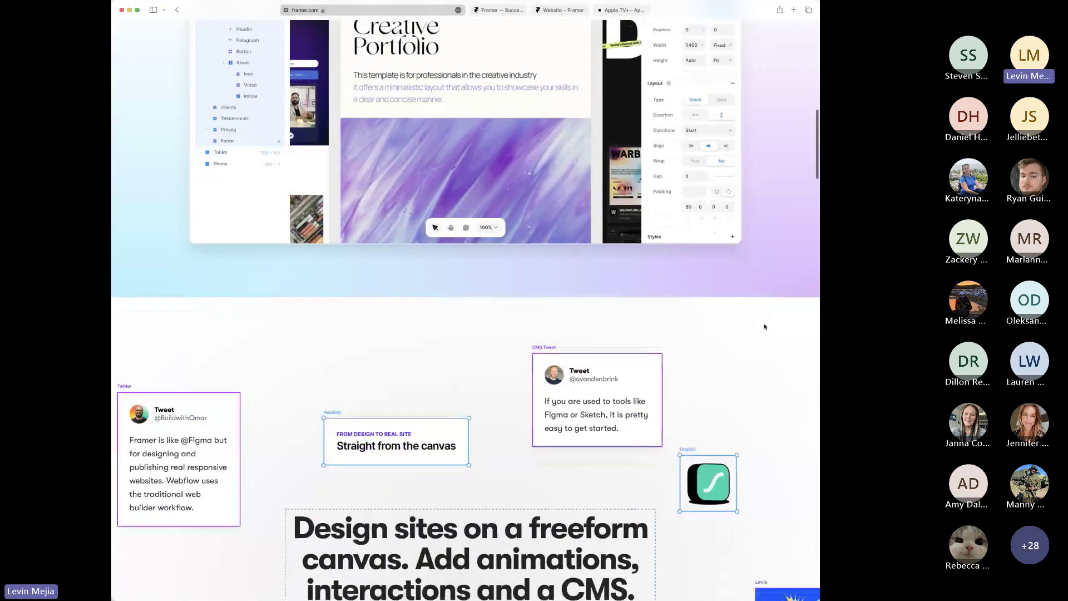
pyautogui.scroll(-5, 764, 327)
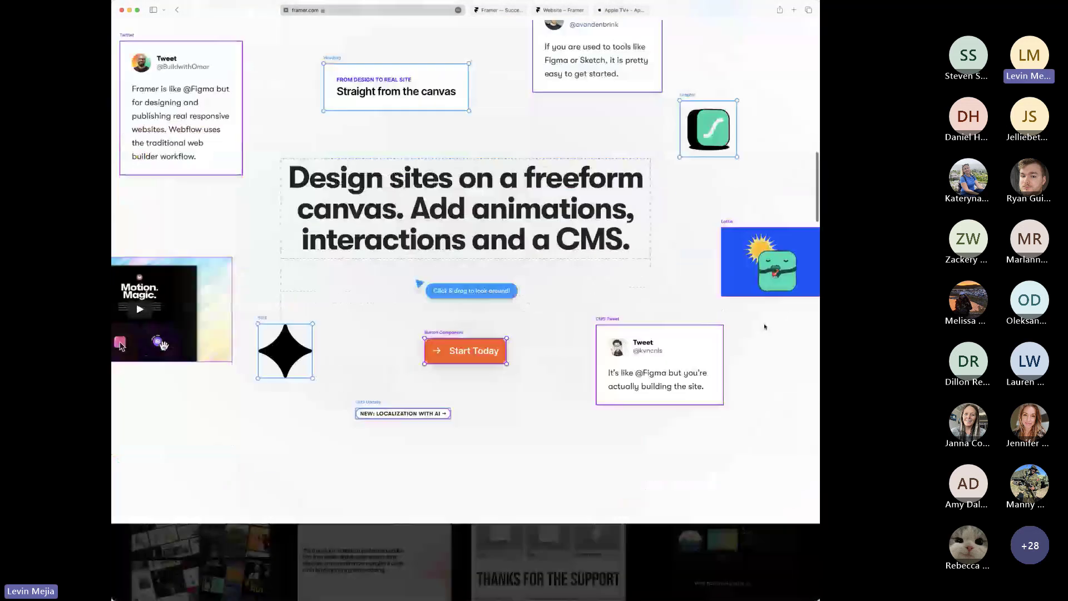
pyautogui.scroll(-2, 765, 326)
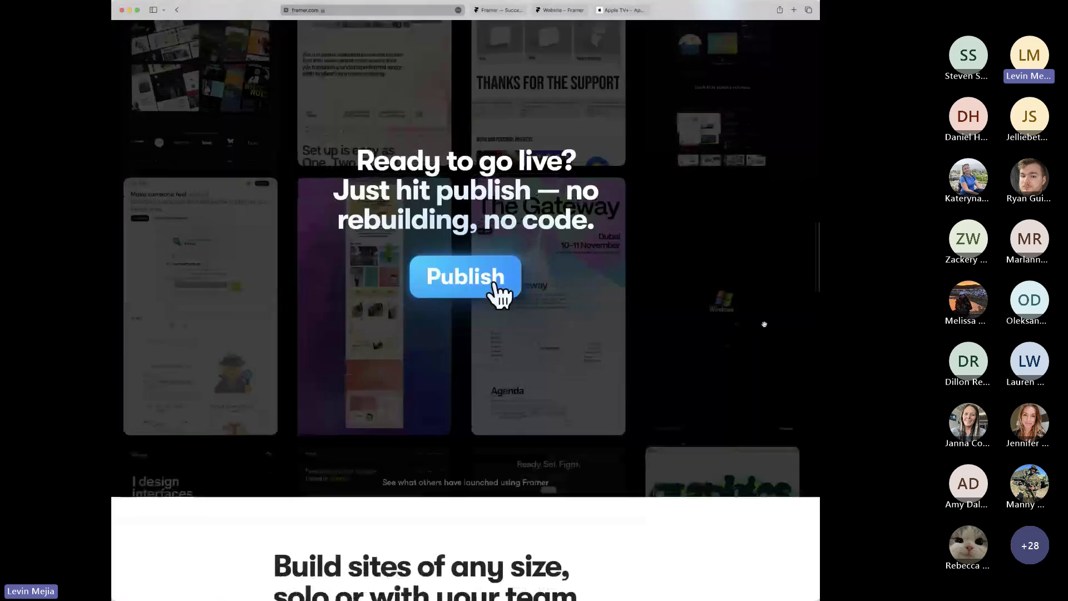
pyautogui.scroll(-8, 765, 326)
pyautogui.scroll(-9, 765, 327)
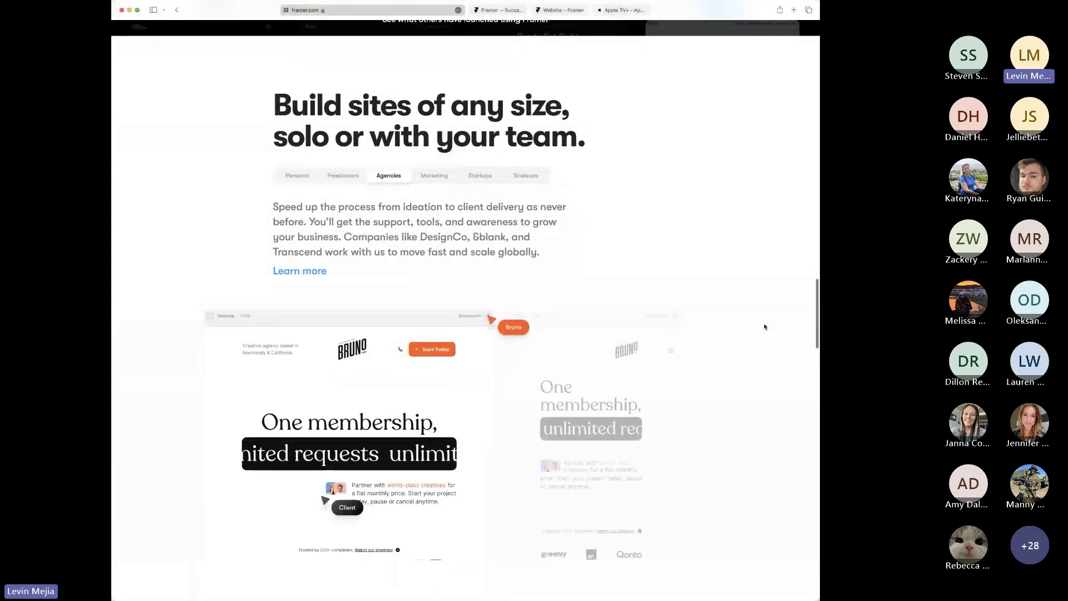
pyautogui.scroll(-2, 765, 326)
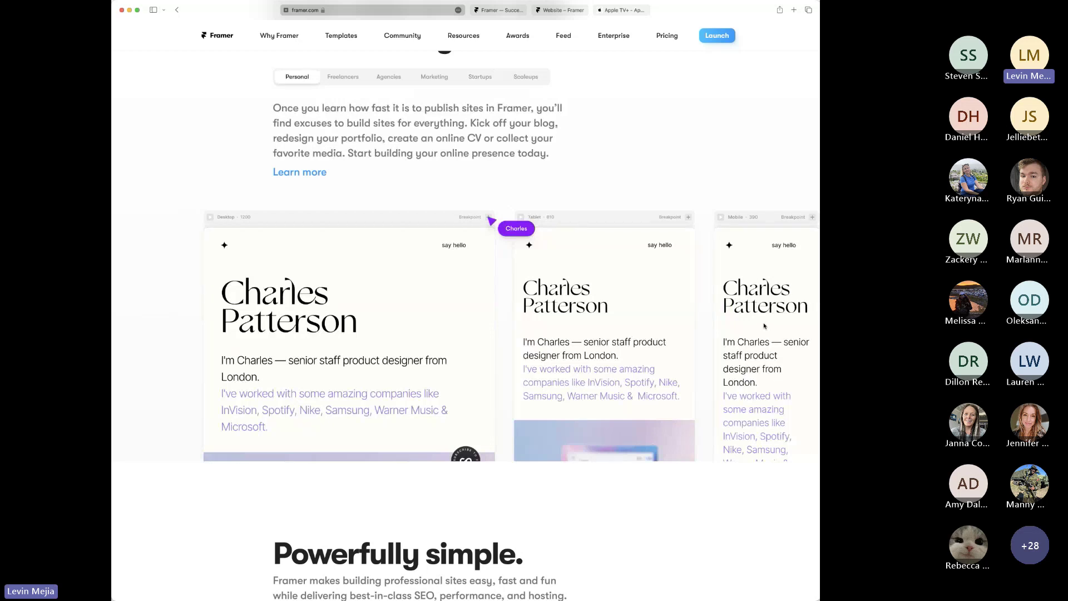
# - Review the "Powerfully simple" feature cards and the community testimonials on the homepage, and return to its hero
pyautogui.scroll(-8, 765, 326)
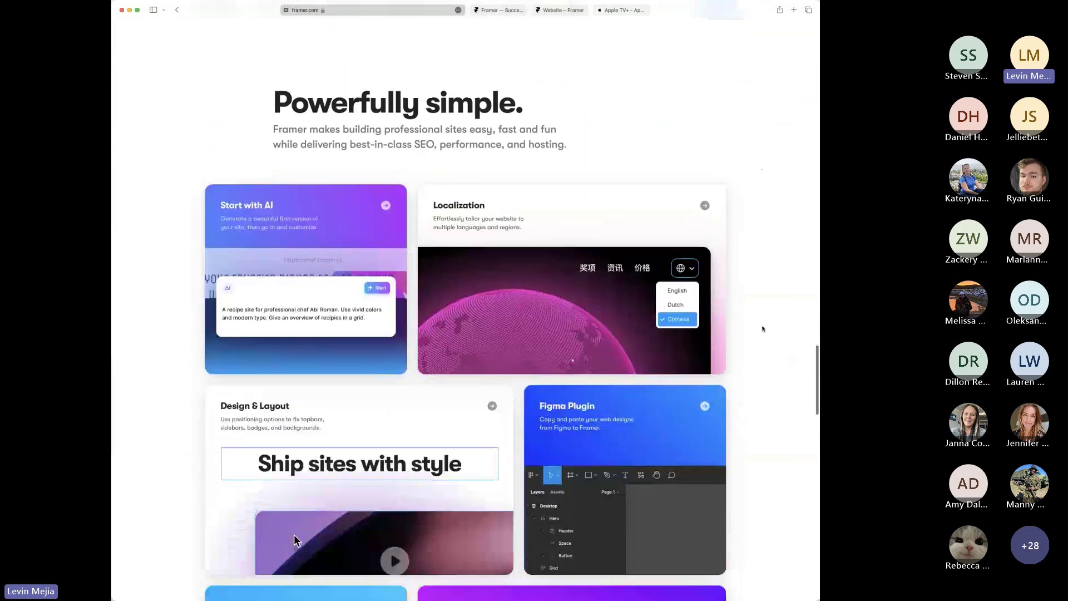
pyautogui.scroll(-3, 763, 328)
pyautogui.scroll(1, 763, 329)
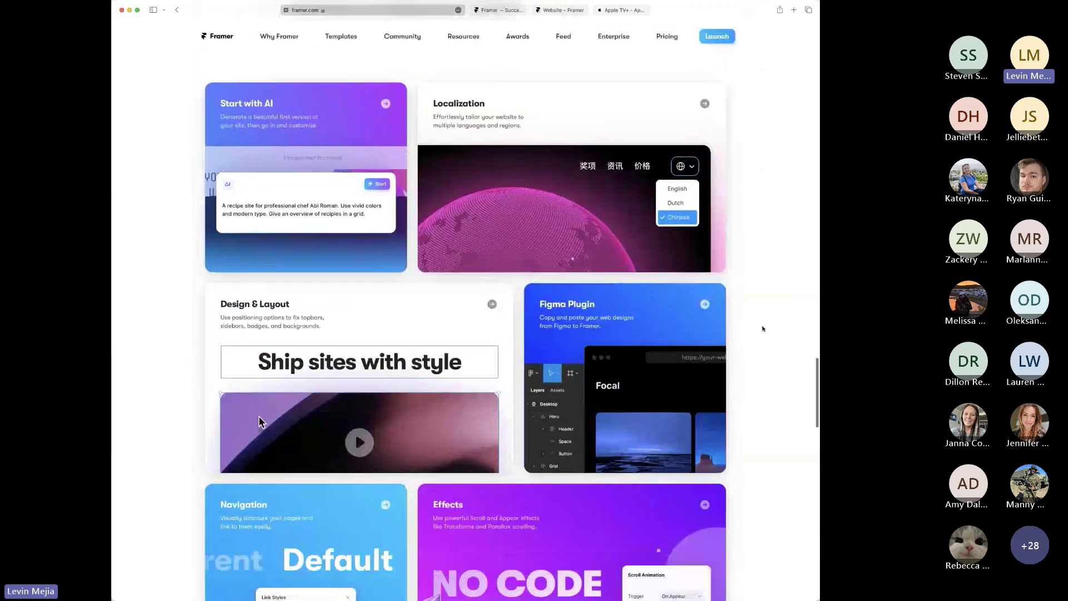
pyautogui.scroll(2, 763, 328)
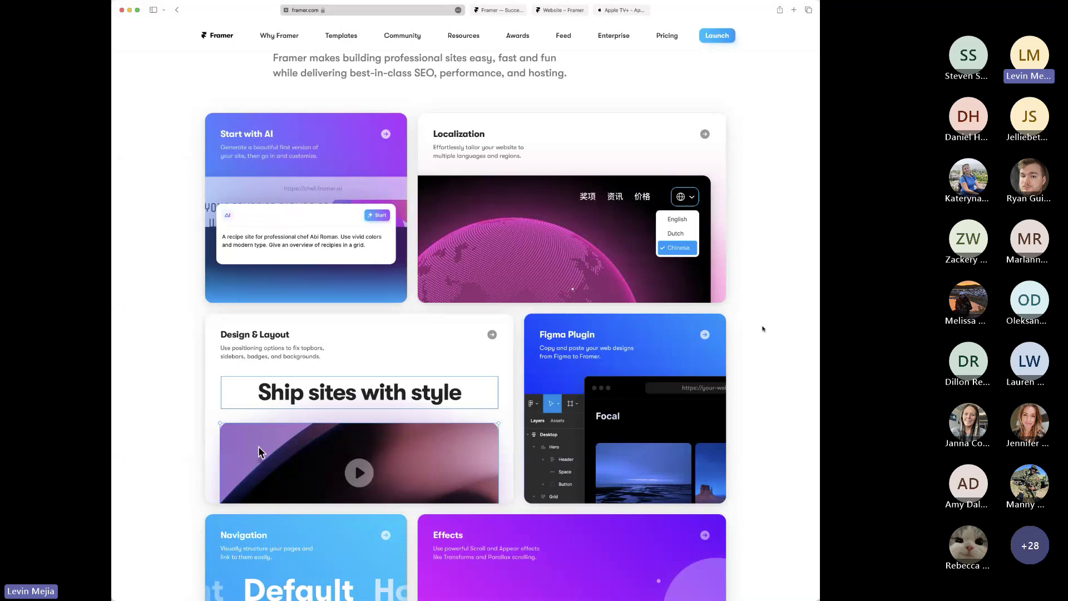
pyautogui.scroll(-3, 763, 328)
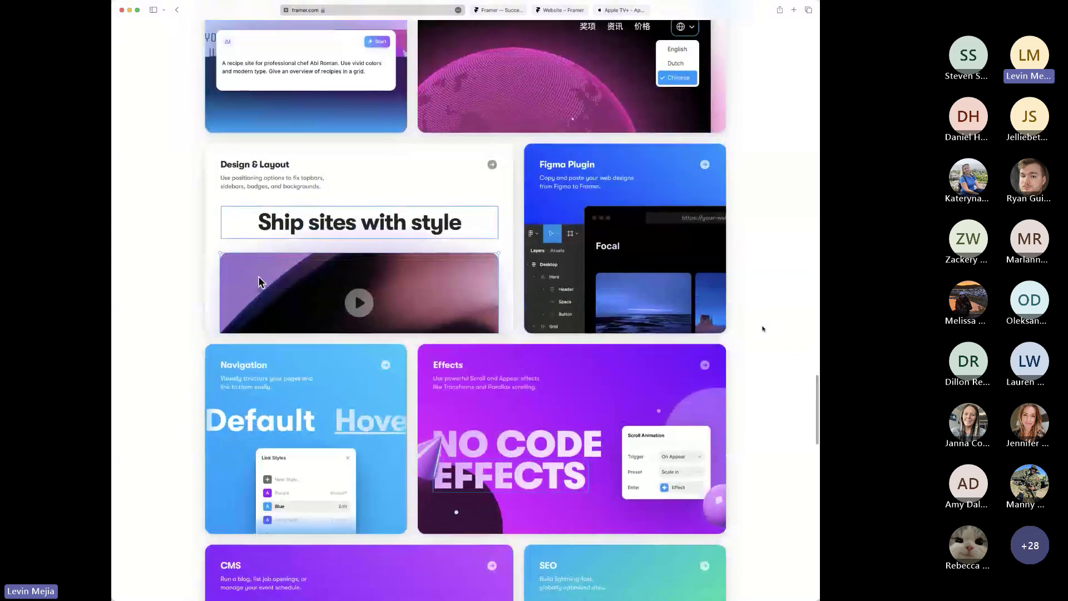
pyautogui.scroll(-2, 763, 328)
pyautogui.scroll(-6, 763, 328)
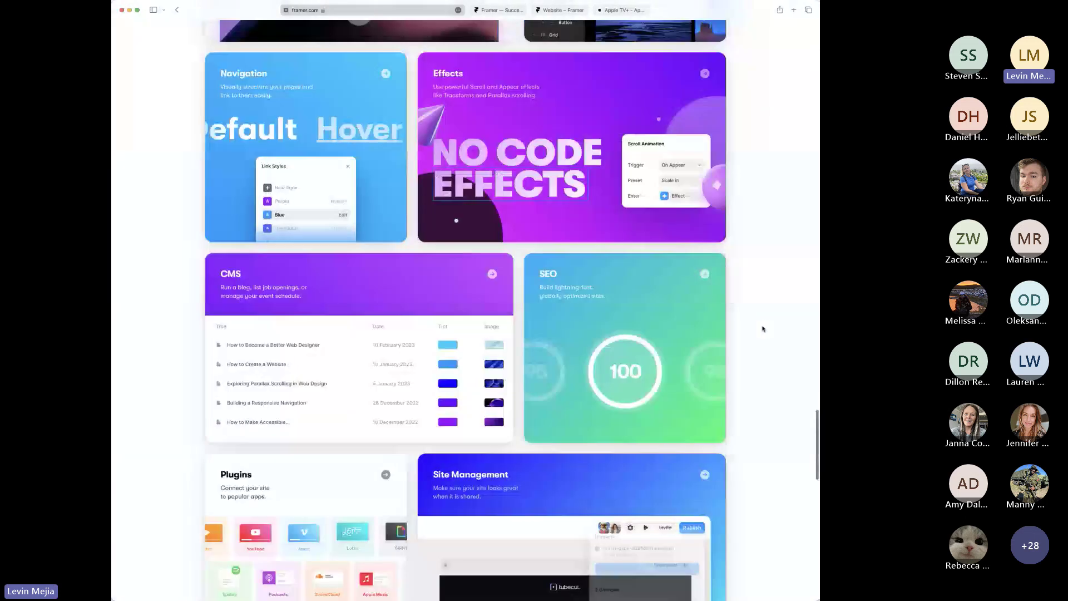
pyautogui.scroll(-2, 763, 328)
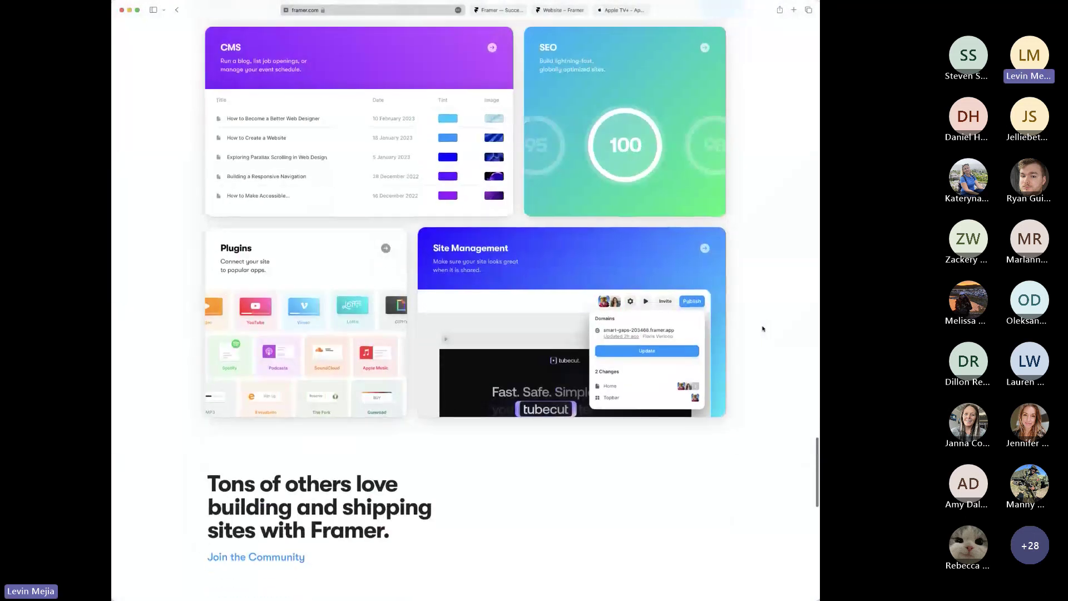
pyautogui.scroll(-4, 763, 328)
pyautogui.scroll(-6, 763, 328)
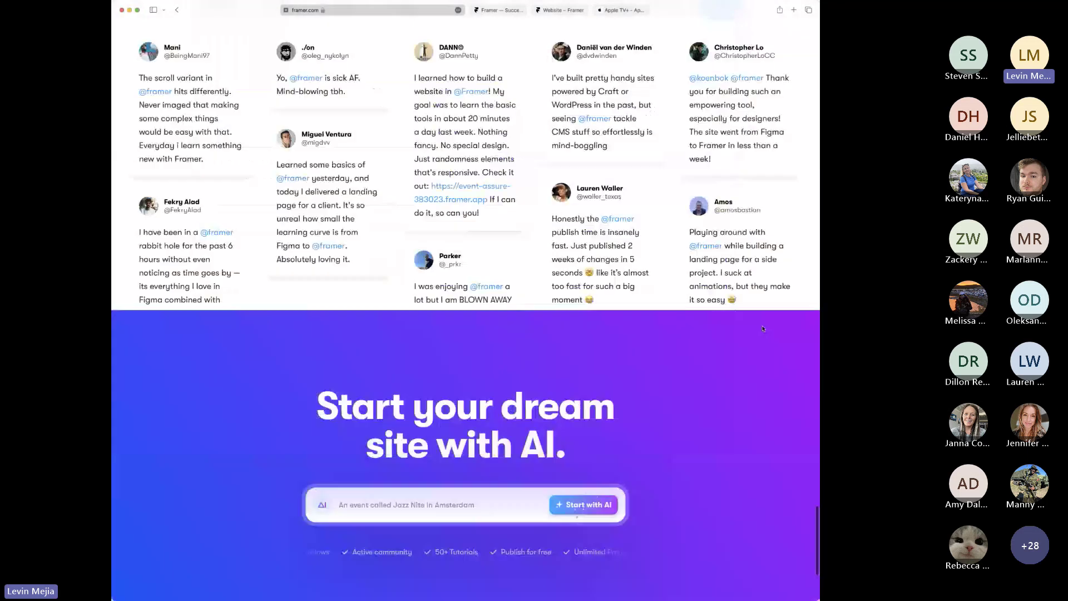
pyautogui.scroll(-3, 763, 329)
pyautogui.scroll(20, 763, 328)
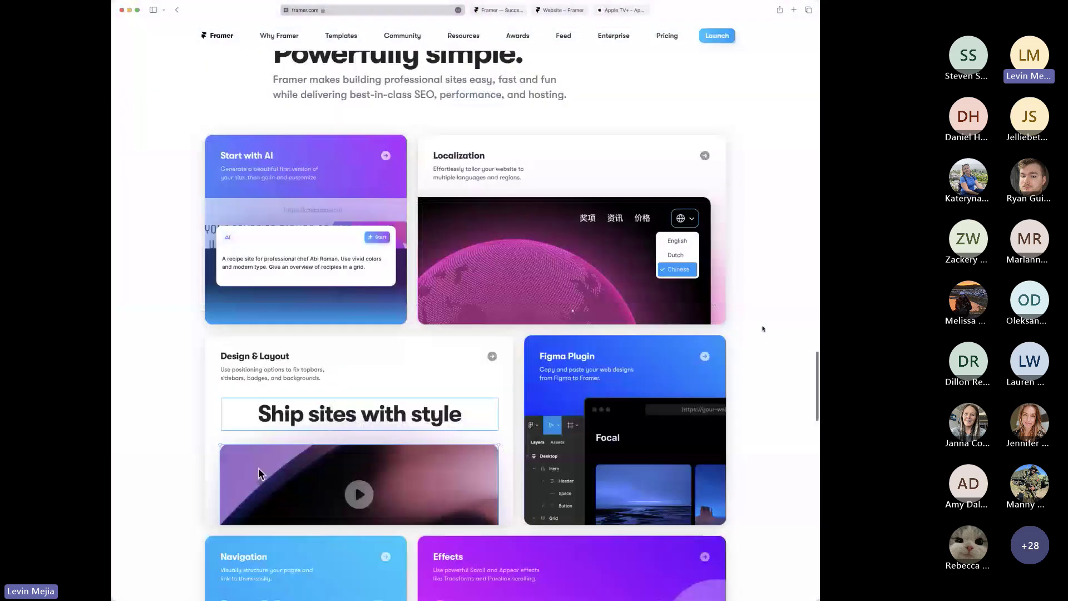
pyautogui.scroll(15, 763, 329)
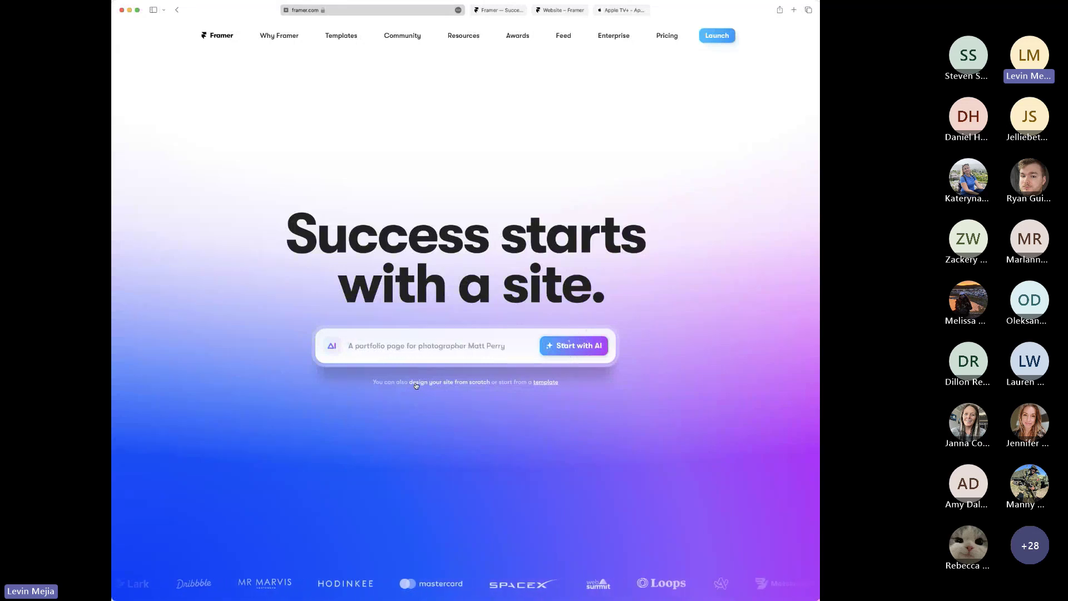
# - Close the duplicate Framer homepage and bring up the Website project's canvas
pyautogui.moveTo(286, 37)
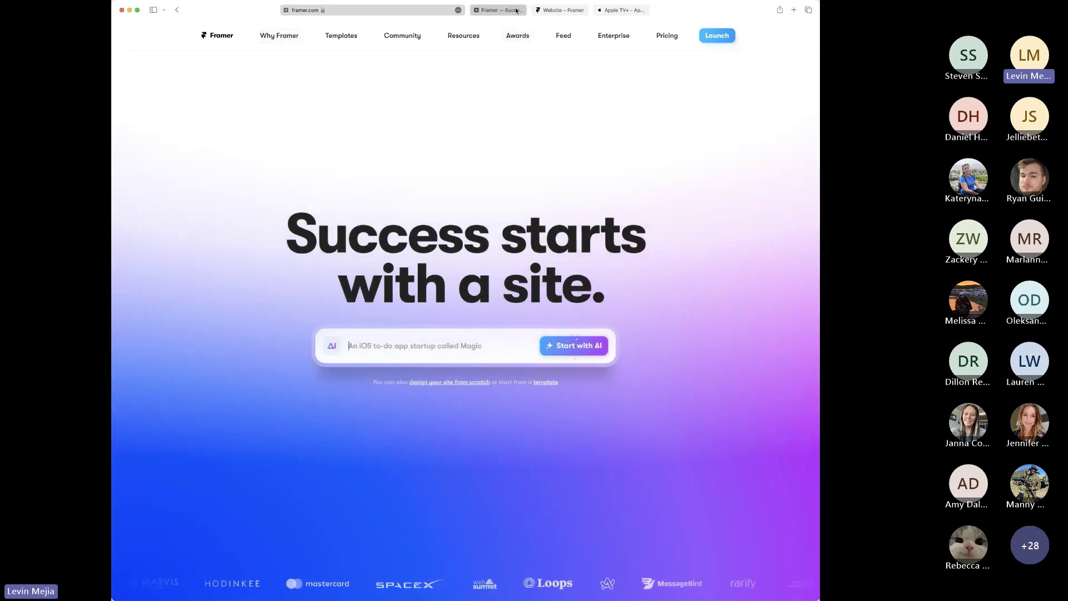
pyautogui.click(515, 10)
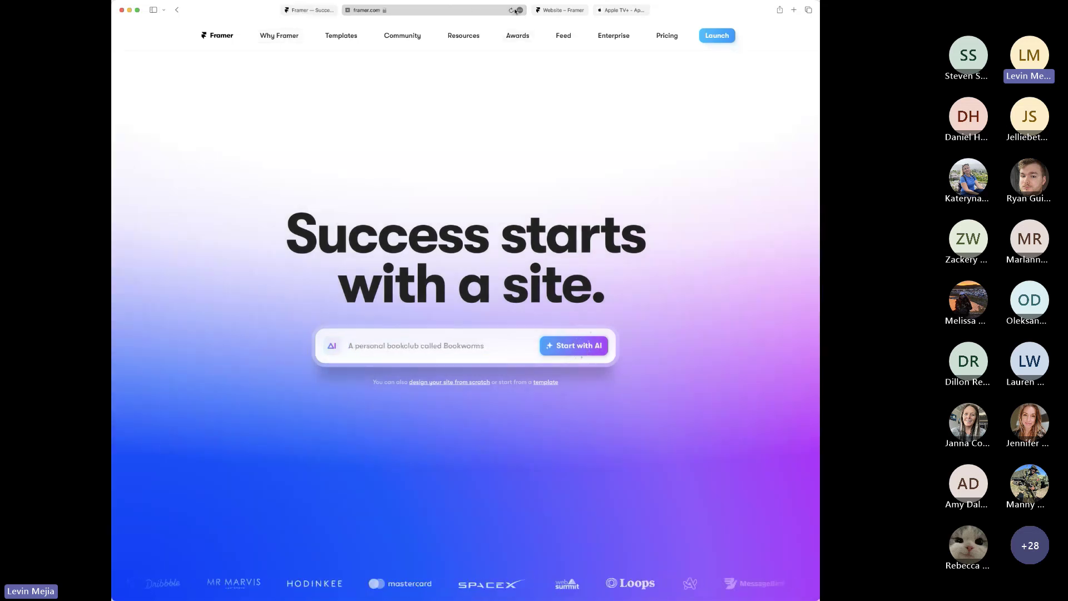
pyautogui.click(348, 10)
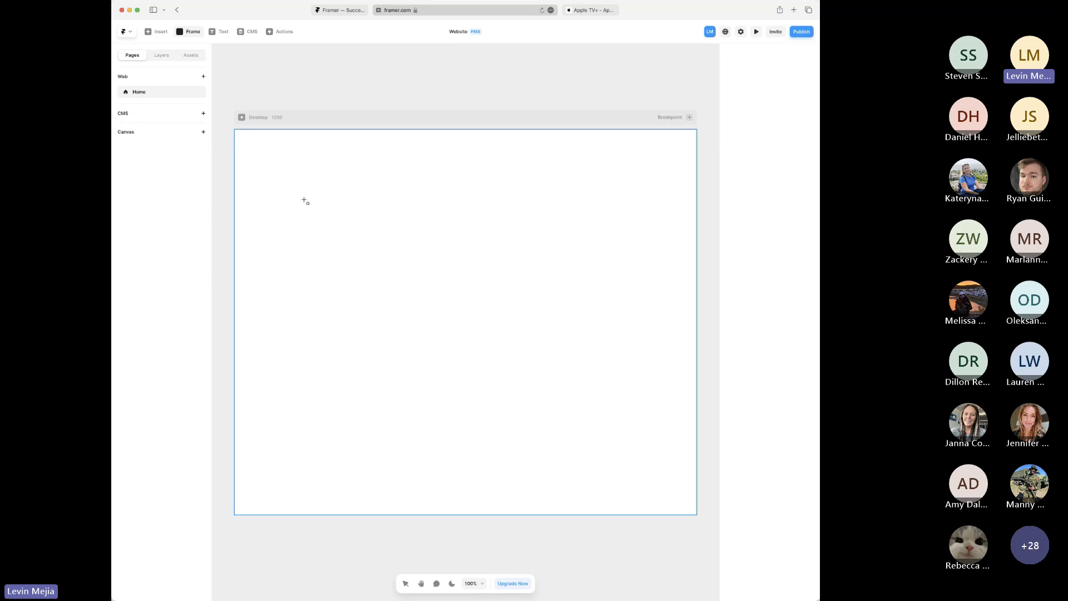
# - Draw a frame about 446 by 92 on the Desktop page and rework it to about 442 by 288, centred horizontally
pyautogui.moveTo(304, 199)
pyautogui.mouseDown()
pyautogui.moveTo(328, 222)
pyautogui.moveTo(475, 234)
pyautogui.mouseUp()
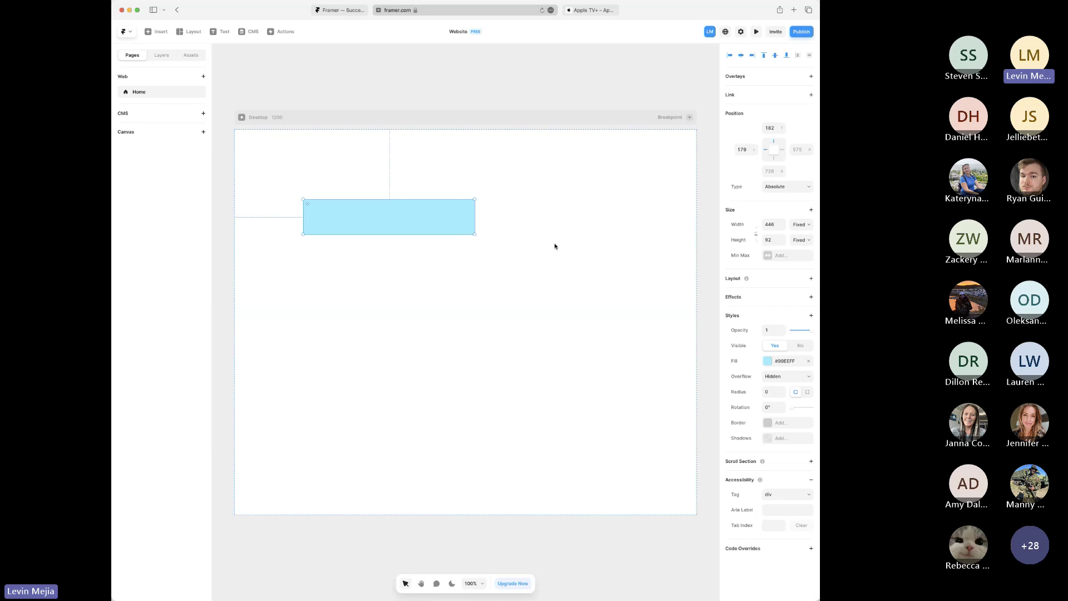
pyautogui.moveTo(460, 229); pyautogui.dragTo(551, 317)
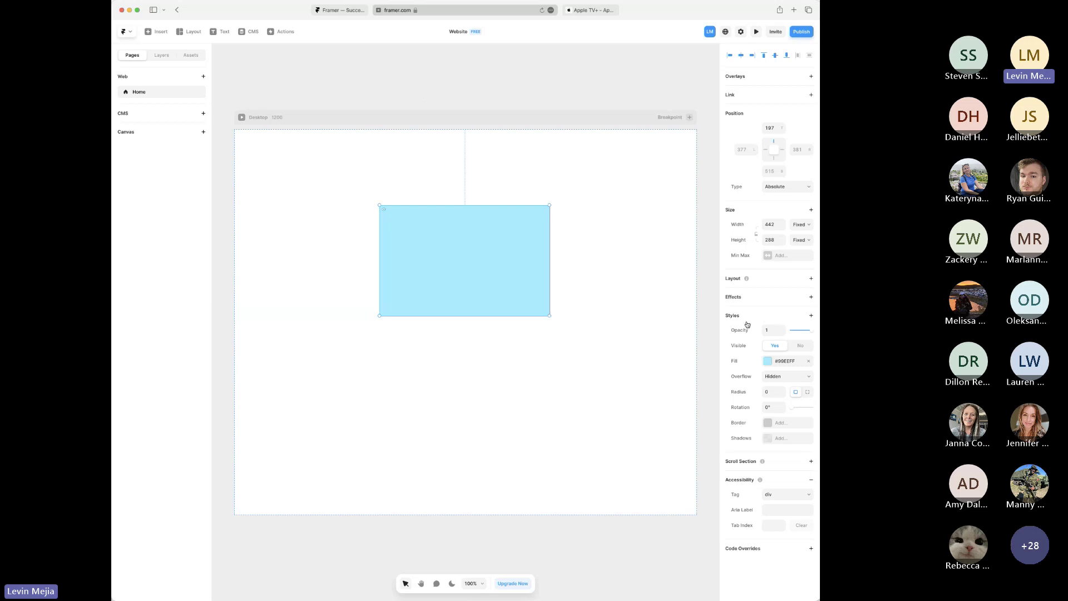
# - Try a darker blue and a linear gradient as the frame's fill, and finish with a blue radial gradient
pyautogui.click(768, 362)
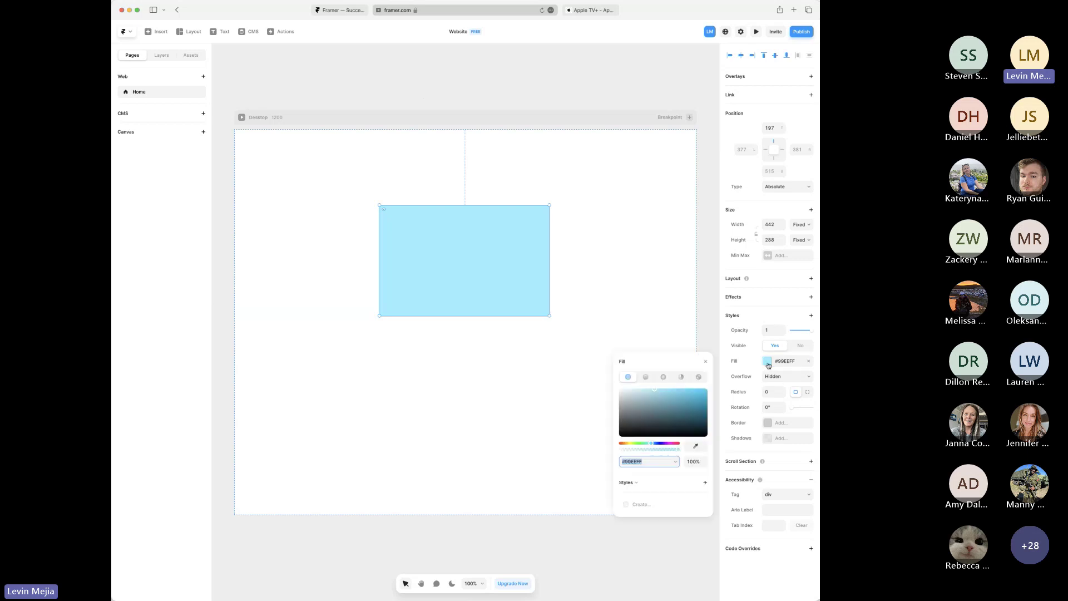
pyautogui.moveTo(676, 394); pyautogui.dragTo(675, 417)
pyautogui.click(645, 378)
pyautogui.click(657, 396)
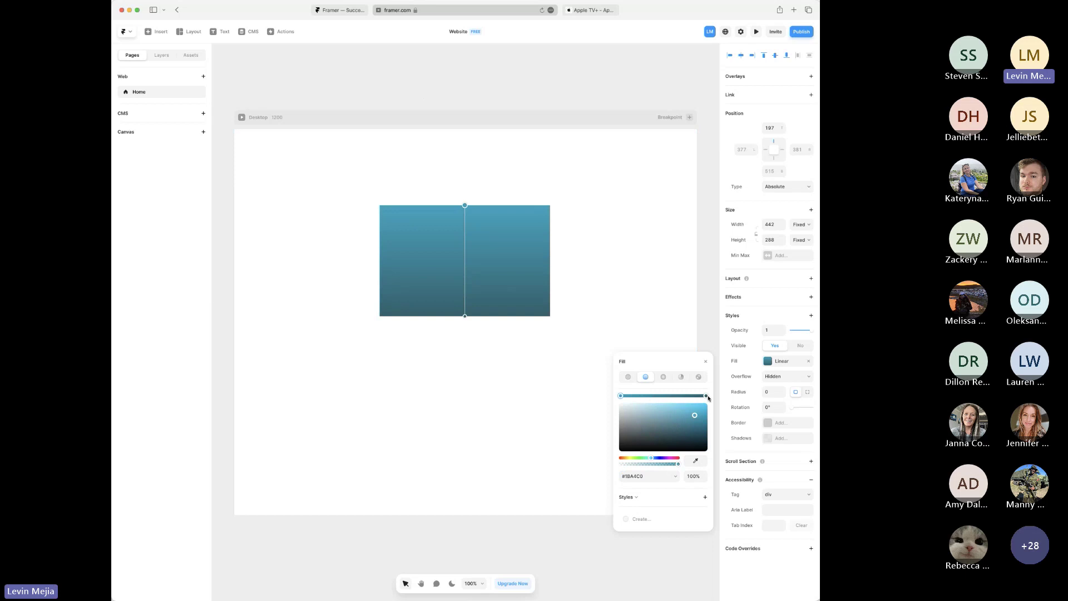
pyautogui.moveTo(694, 415); pyautogui.dragTo(701, 408)
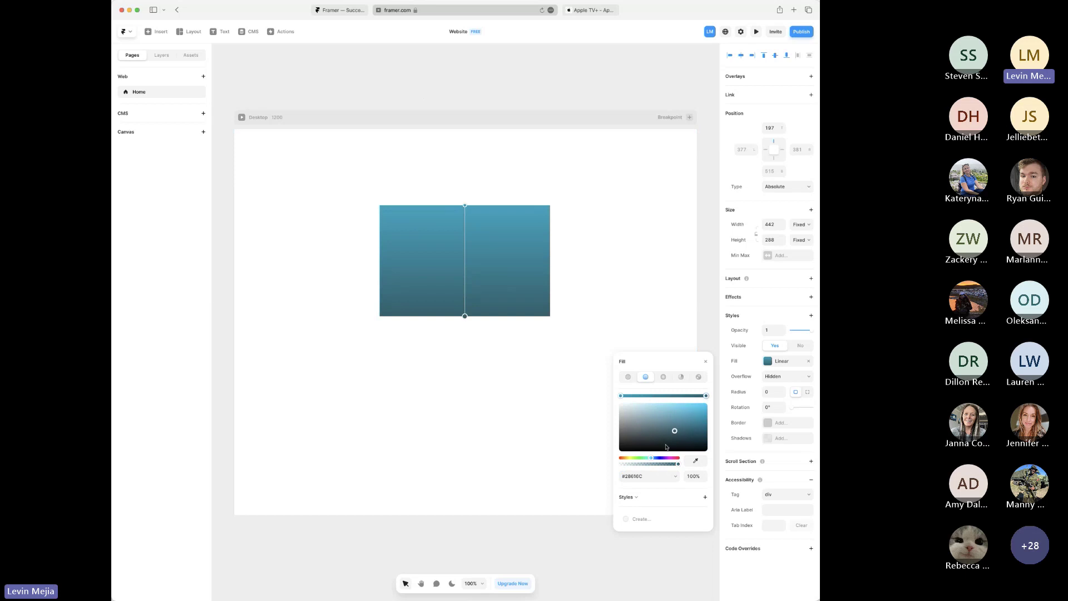
pyautogui.click(662, 378)
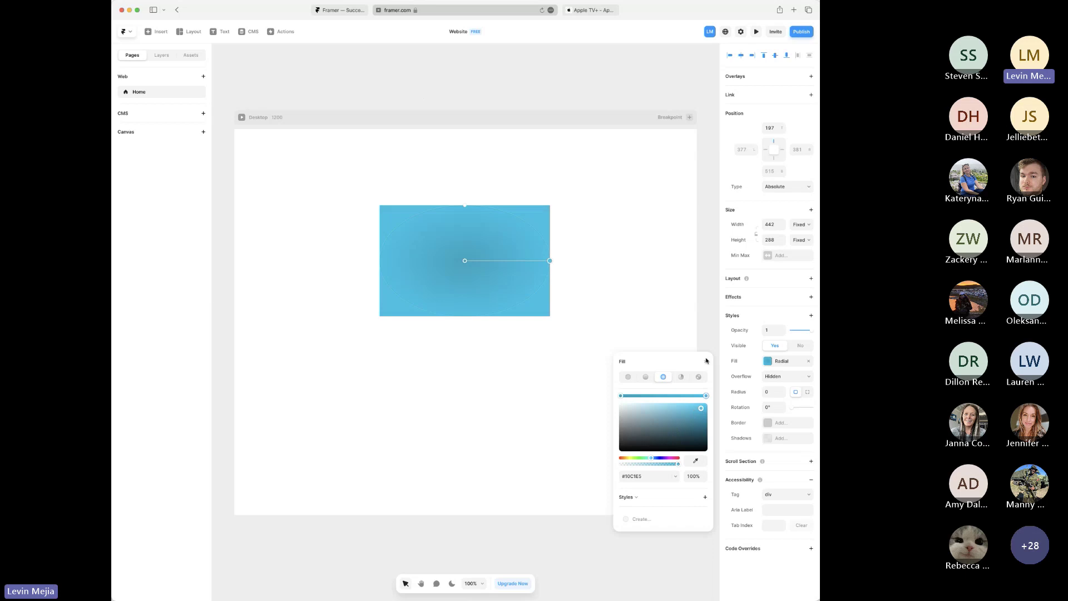
pyautogui.click(707, 361)
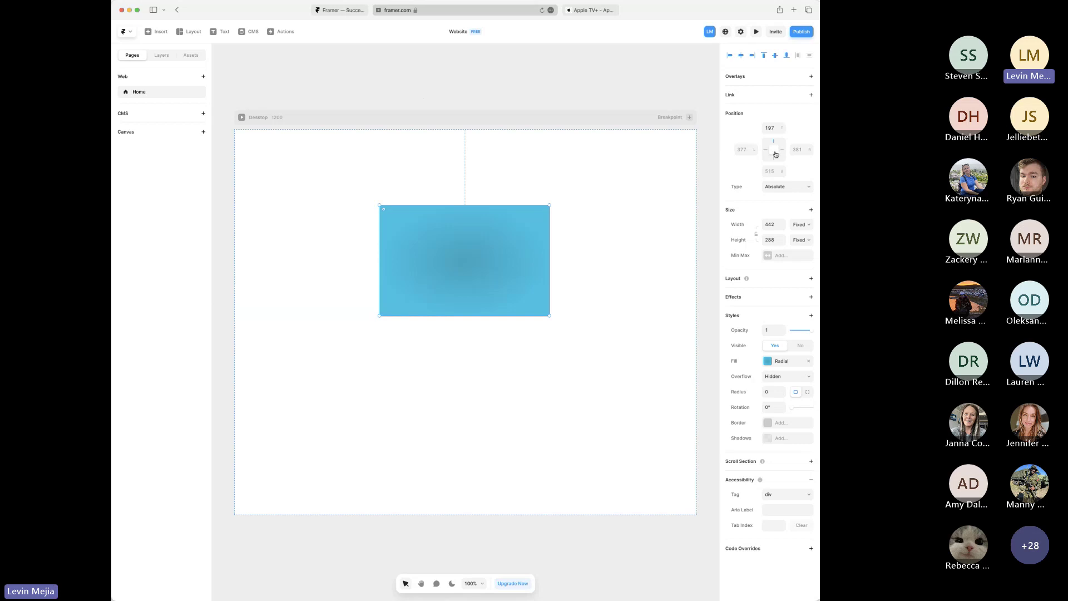
# - Delete the gradient-filled frame from the Desktop page
pyautogui.click(708, 156)
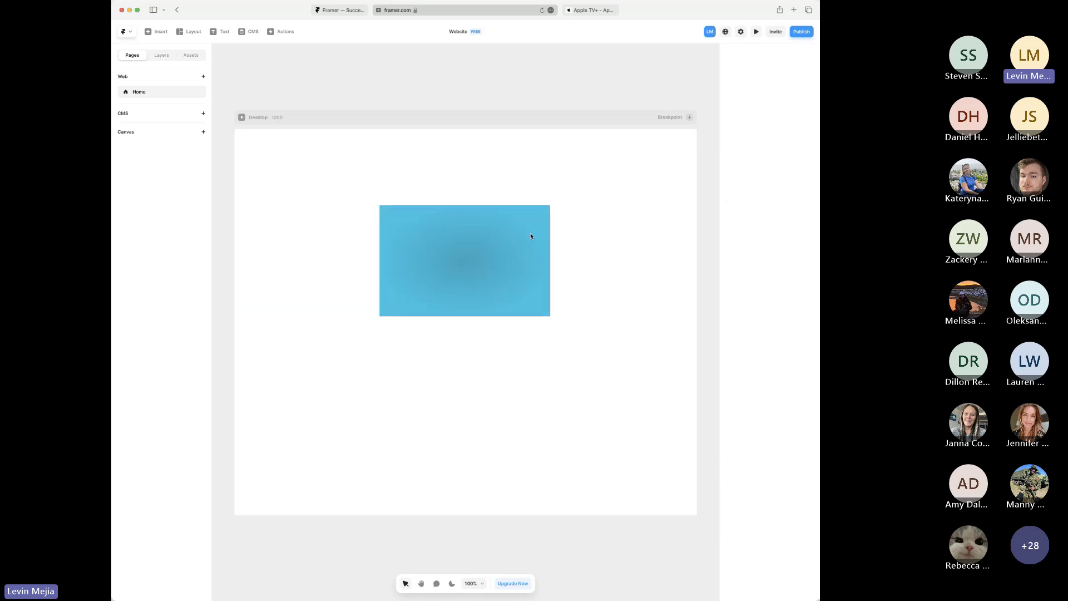
pyautogui.click(531, 236)
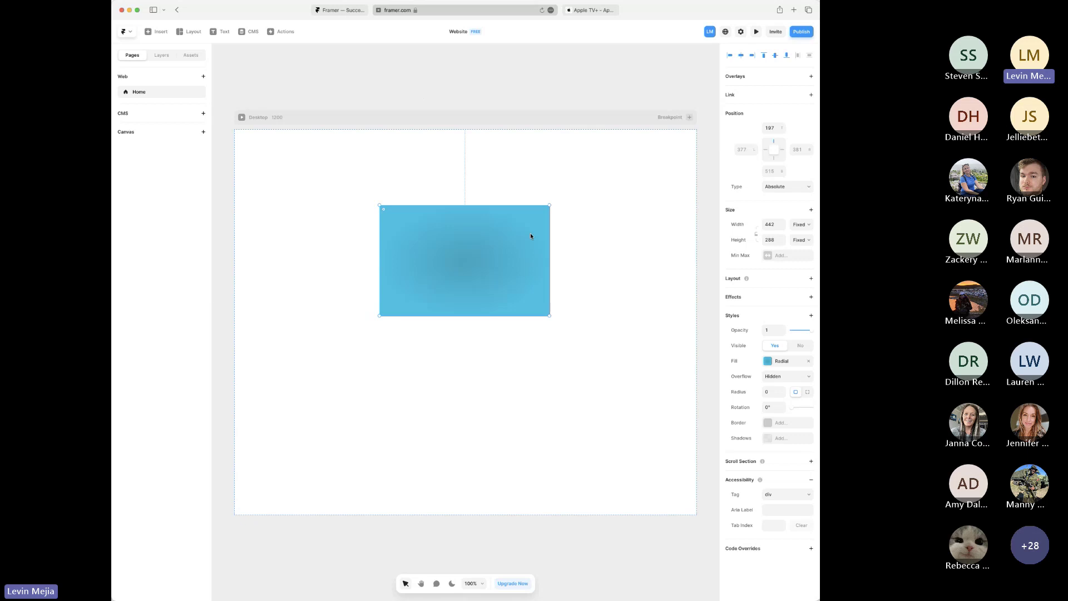
pyautogui.press('BackSpace')
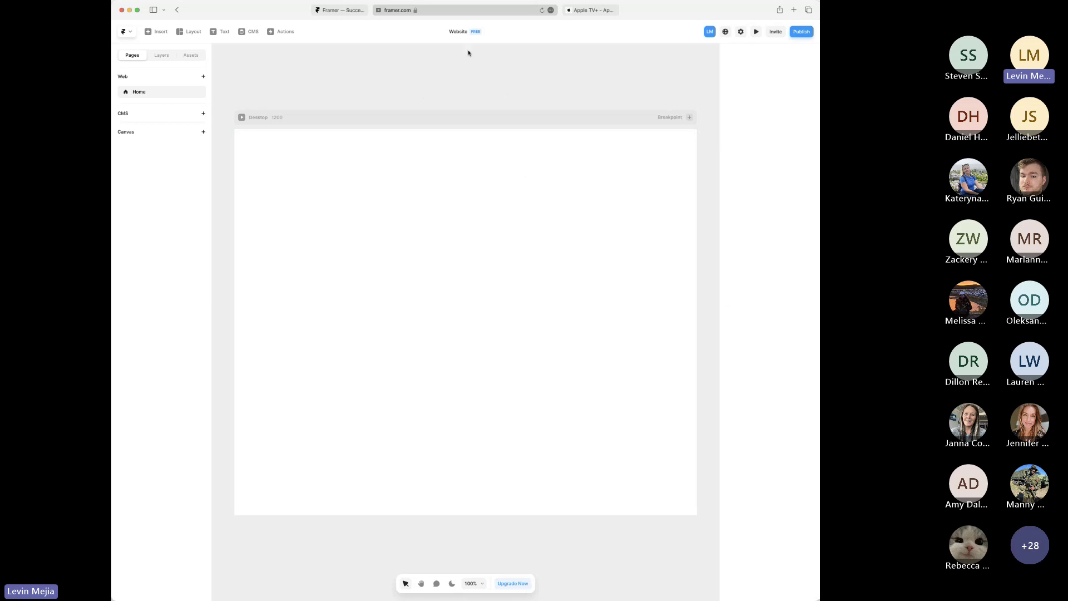
# - Rename the project as Movie Website
pyautogui.click(462, 34)
pyautogui.press('Left')
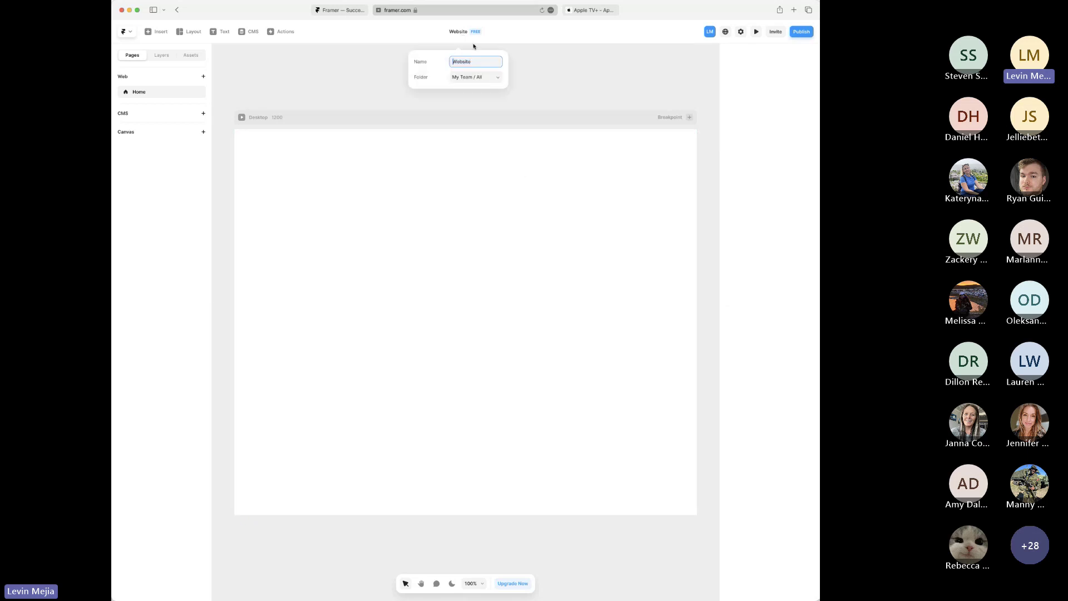
pyautogui.write('Movie')
pyautogui.click(644, 95)
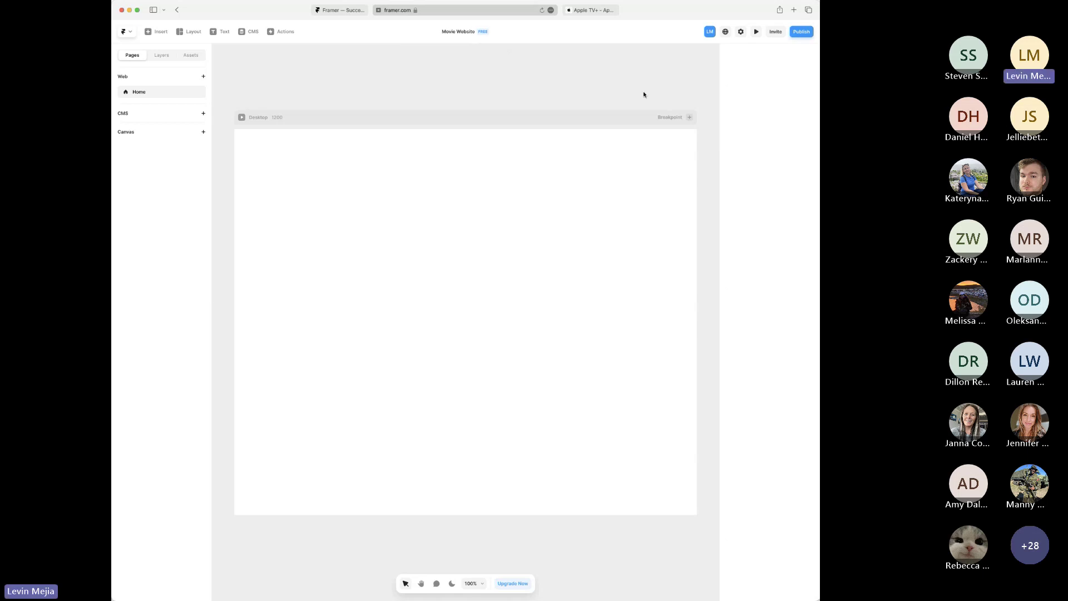
# - Switch to the Apple TV+ page and examine its layout from the hero section through the pricing offers to the show carousel
pyautogui.click(600, 14)
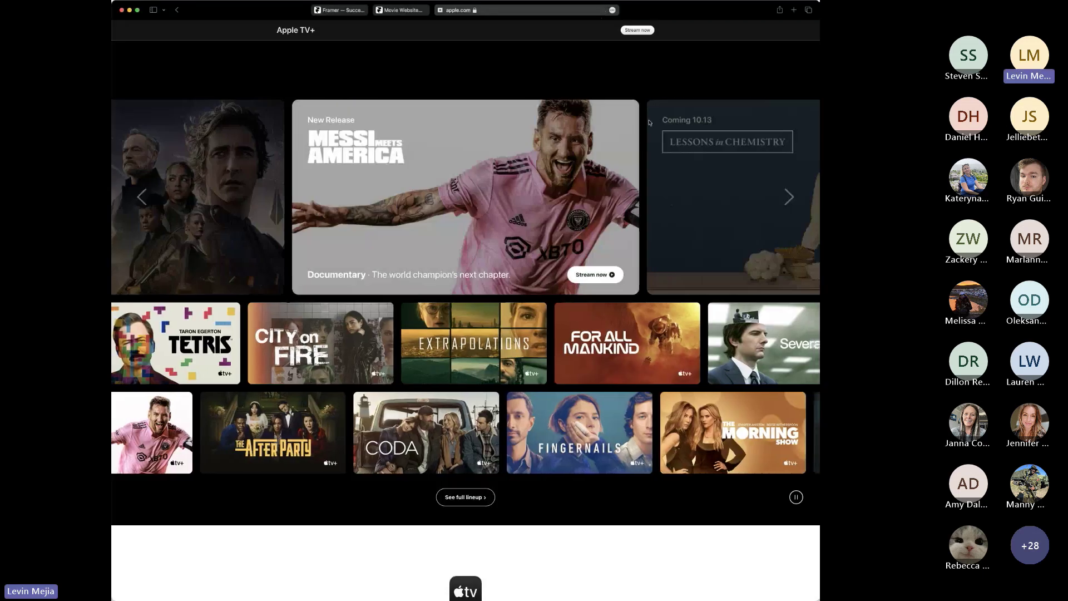
pyautogui.scroll(-10, 647, 121)
pyautogui.scroll(10, 648, 121)
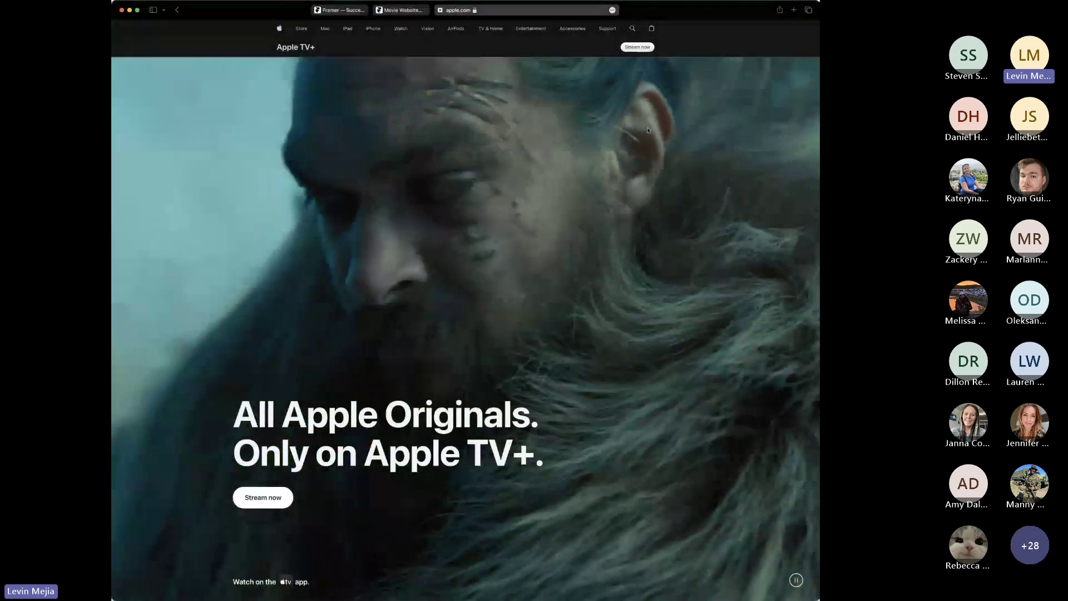
pyautogui.scroll(-5, 648, 129)
pyautogui.scroll(-5, 647, 130)
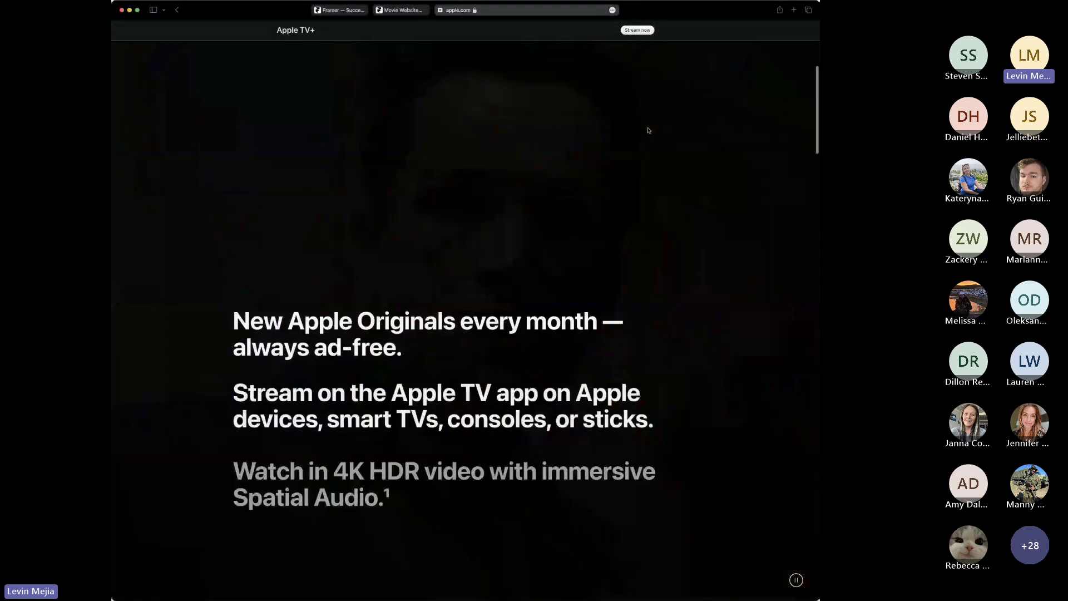
pyautogui.scroll(-6, 648, 130)
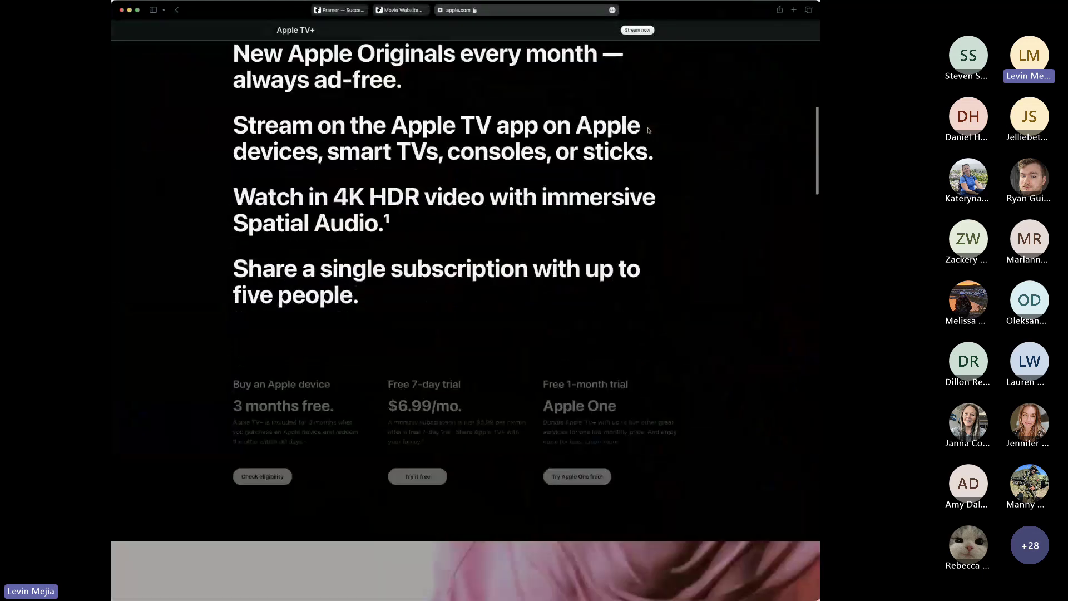
pyautogui.scroll(-6, 649, 129)
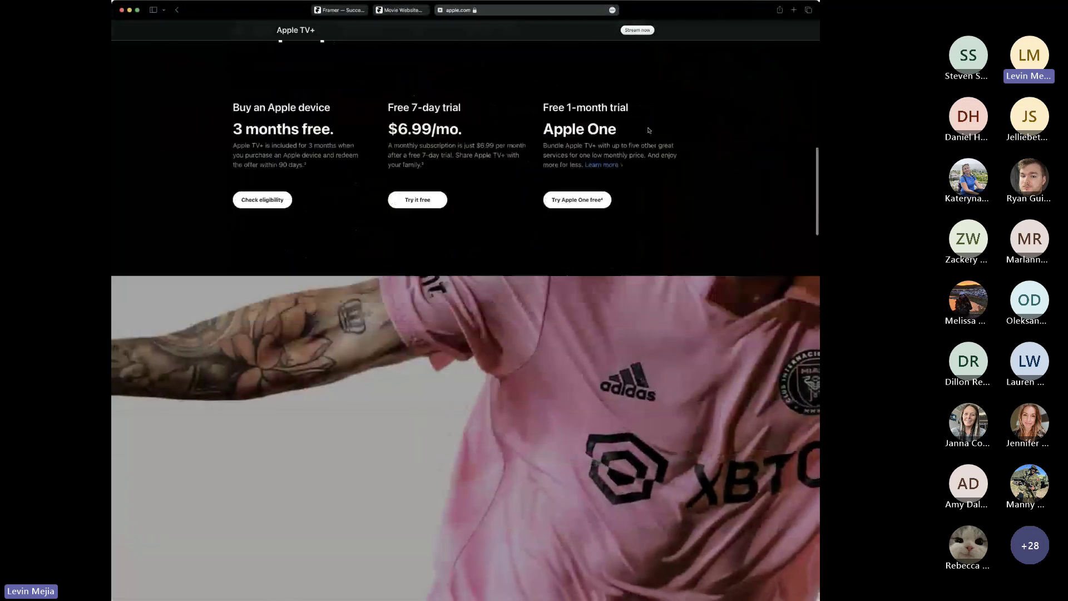
pyautogui.scroll(-5, 648, 130)
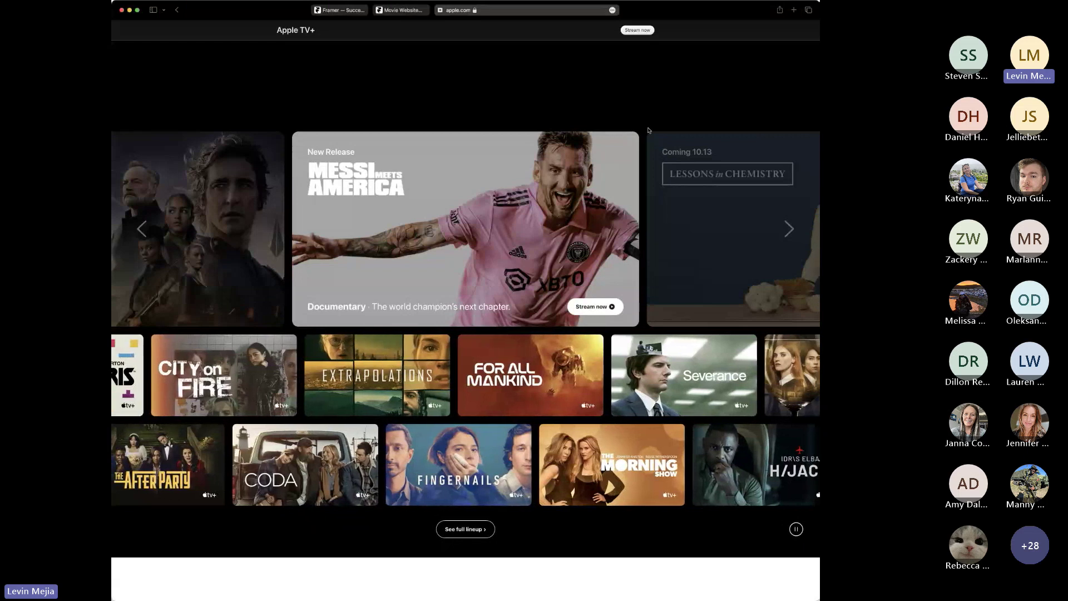
pyautogui.scroll(-2, 649, 130)
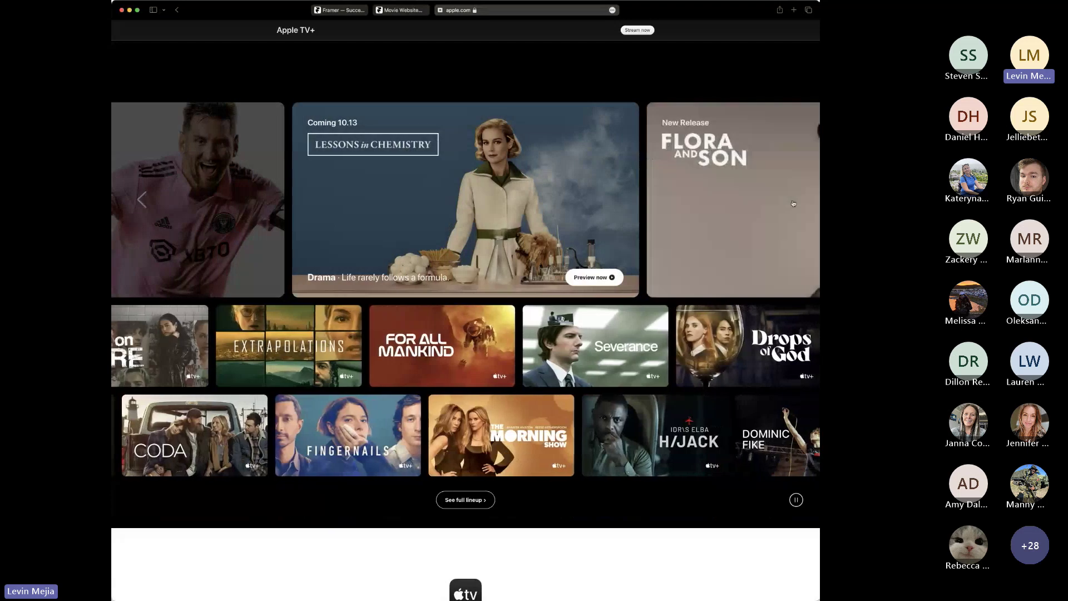
# - Browse the featured shows in the Apple TV+ carousel and look at the section below the lineup
pyautogui.click(792, 201)
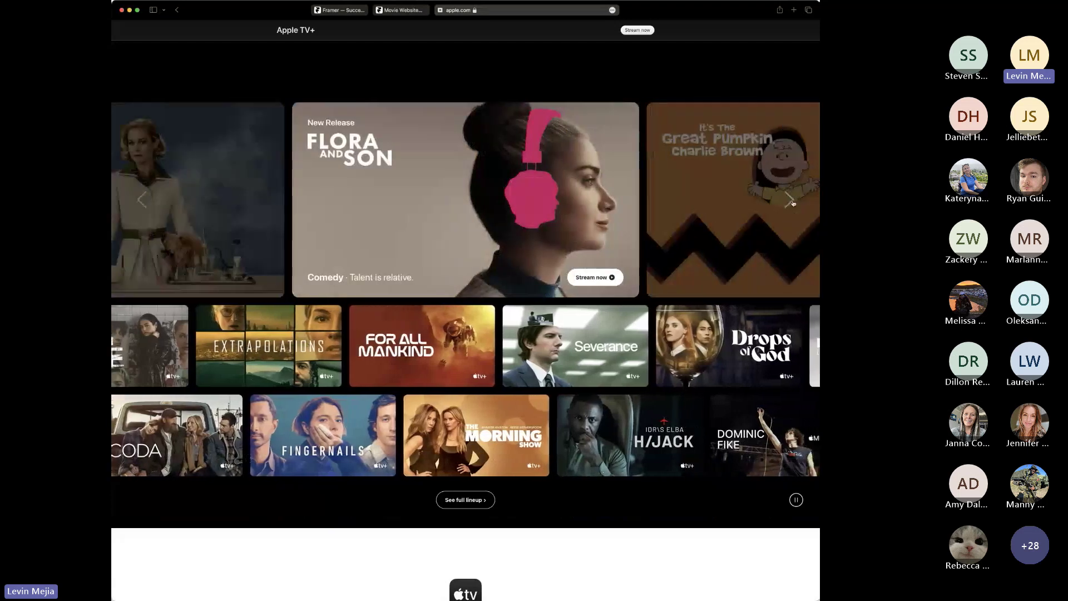
pyautogui.click(791, 201)
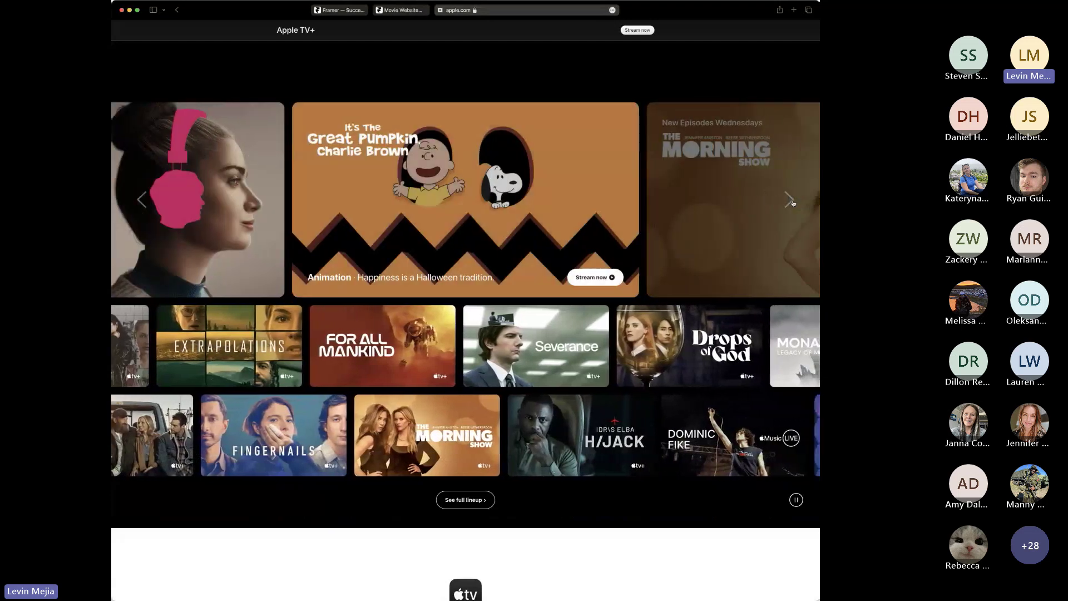
pyautogui.click(791, 201)
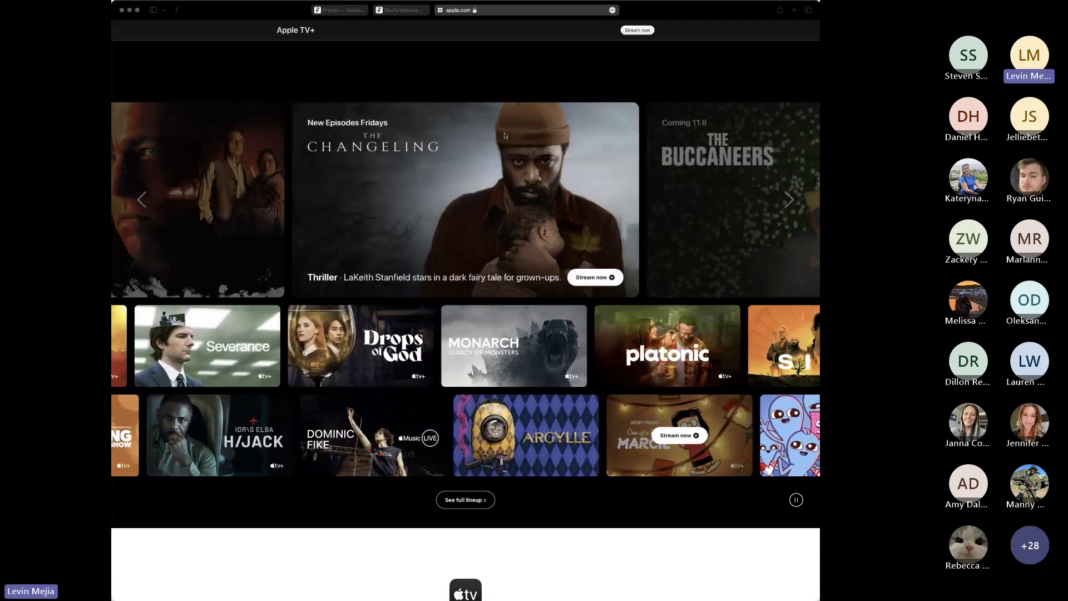
pyautogui.scroll(-5, 575, 349)
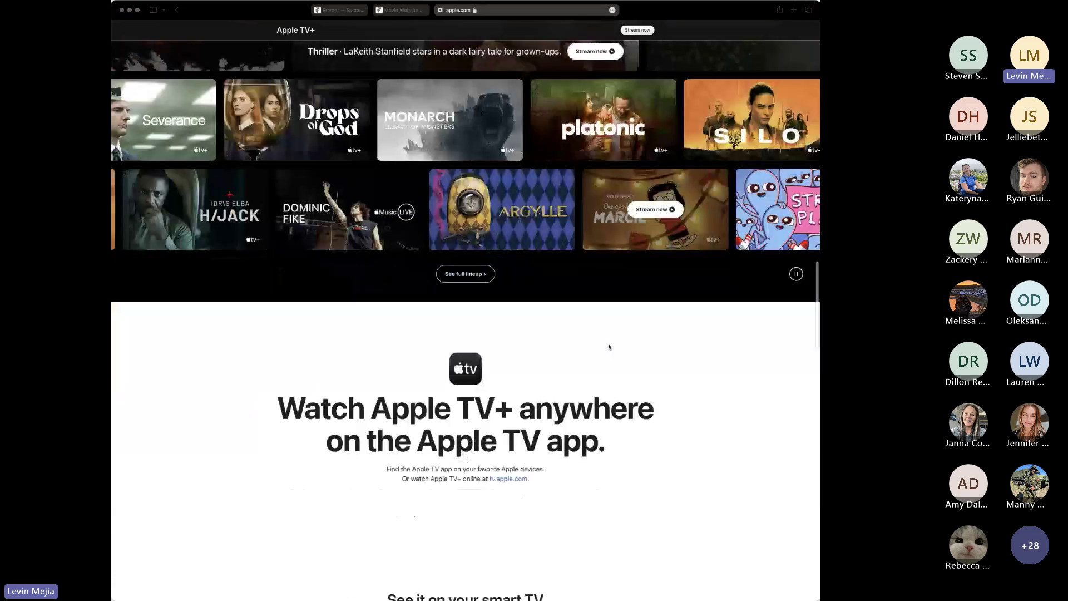
pyautogui.scroll(5, 610, 347)
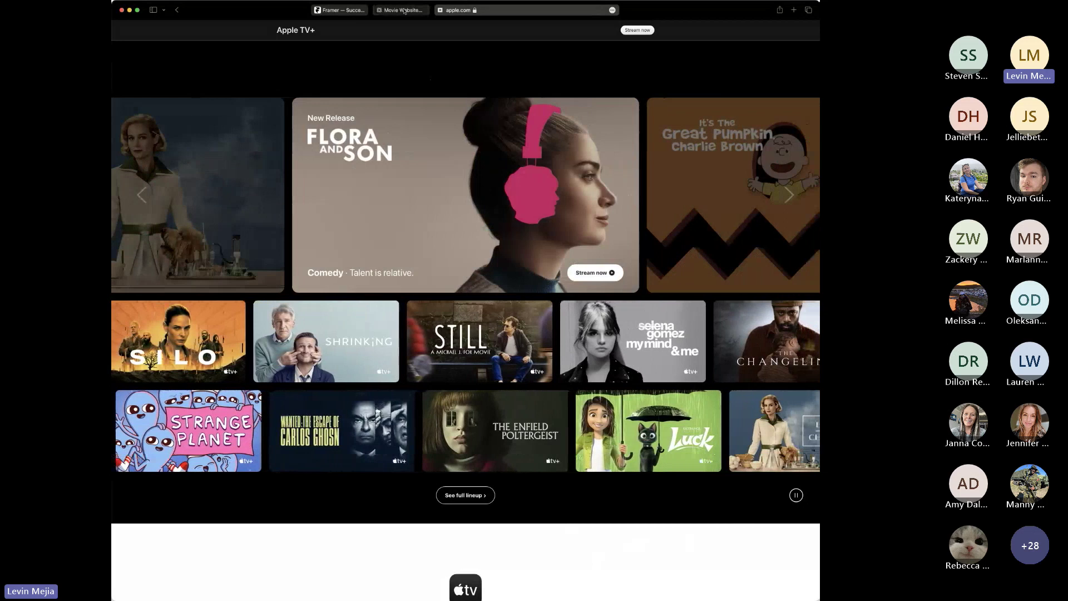
# - Return to the Movie Website project and set the Desktop page's fill to black, #000000
pyautogui.click(405, 10)
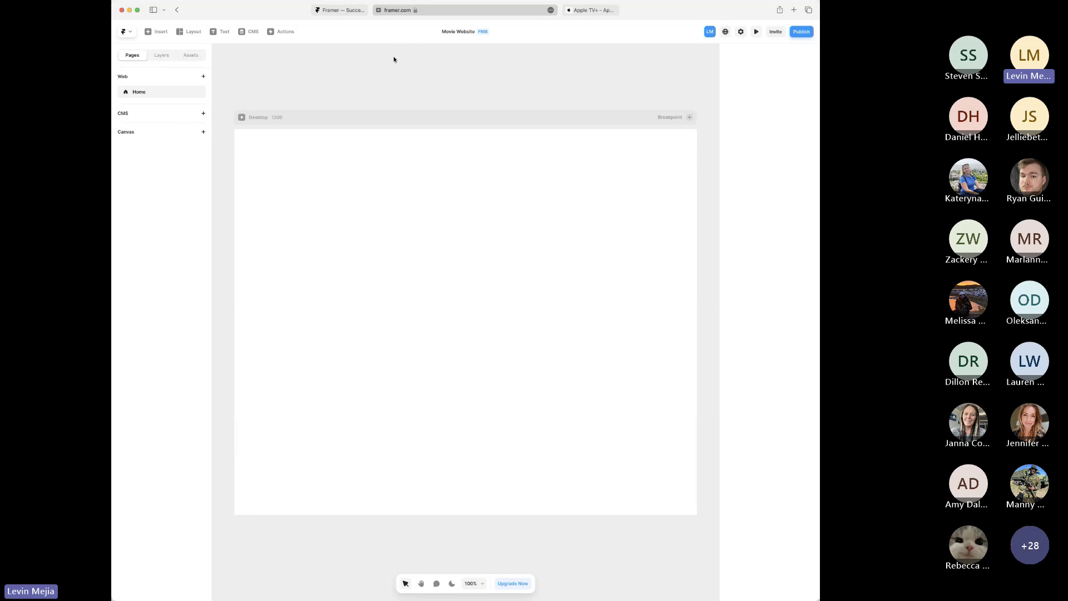
pyautogui.click(310, 153)
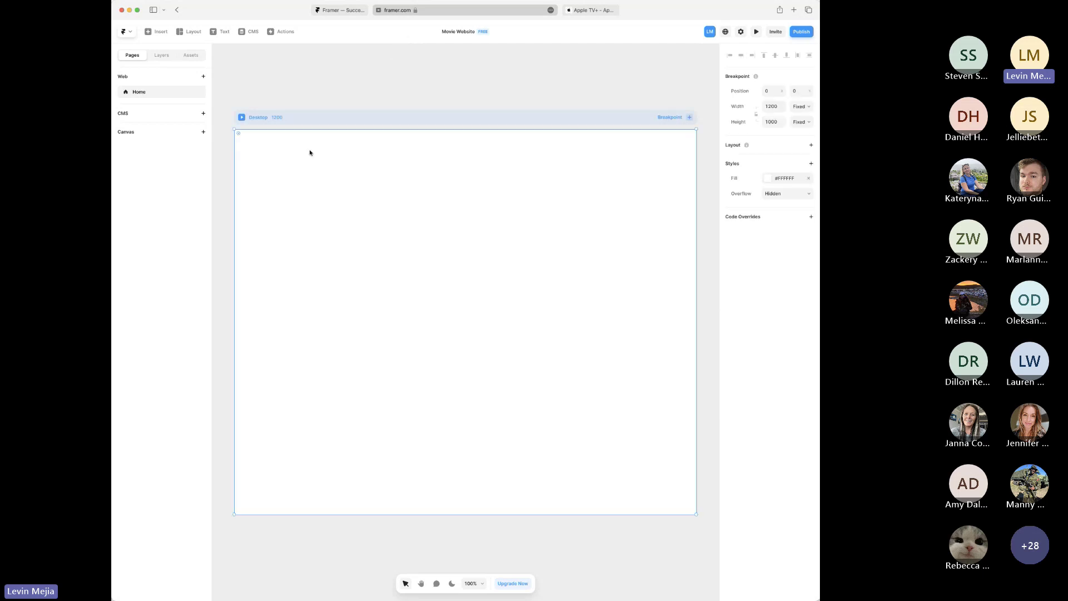
pyautogui.click(281, 93)
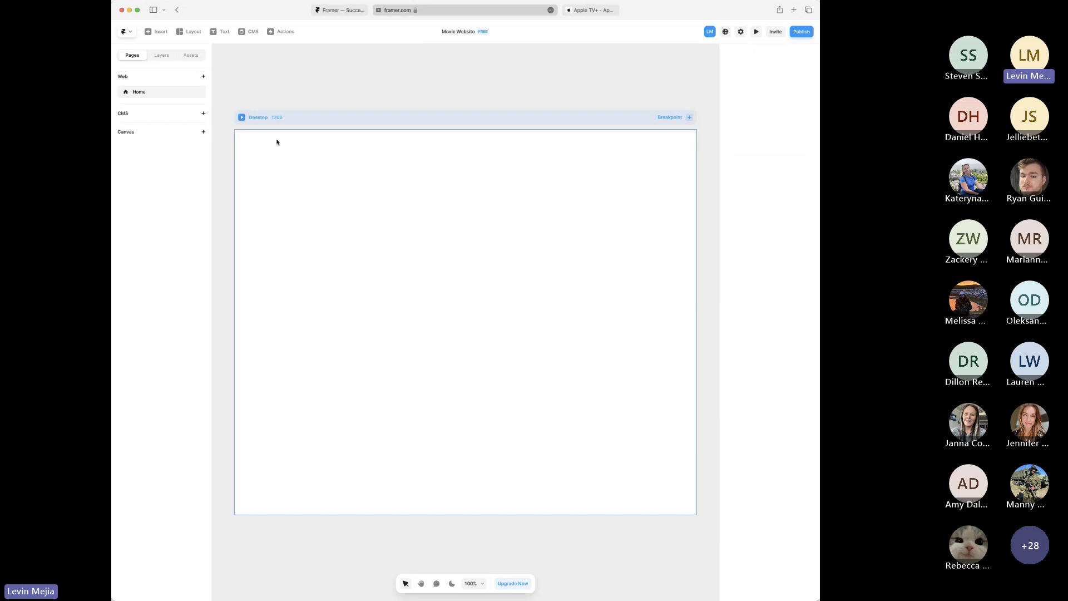
pyautogui.click(276, 137)
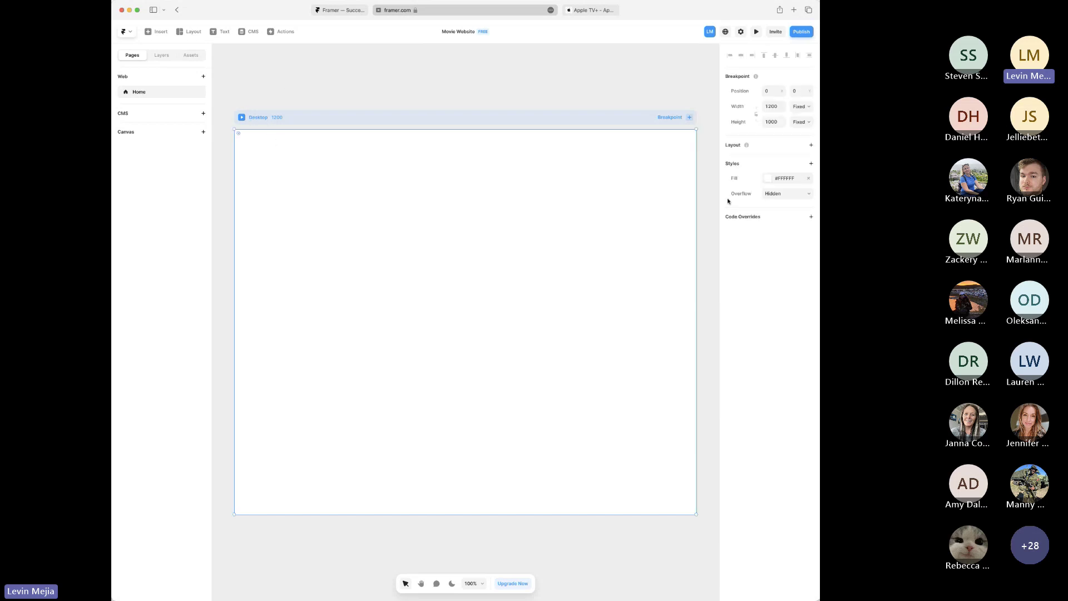
pyautogui.click(770, 178)
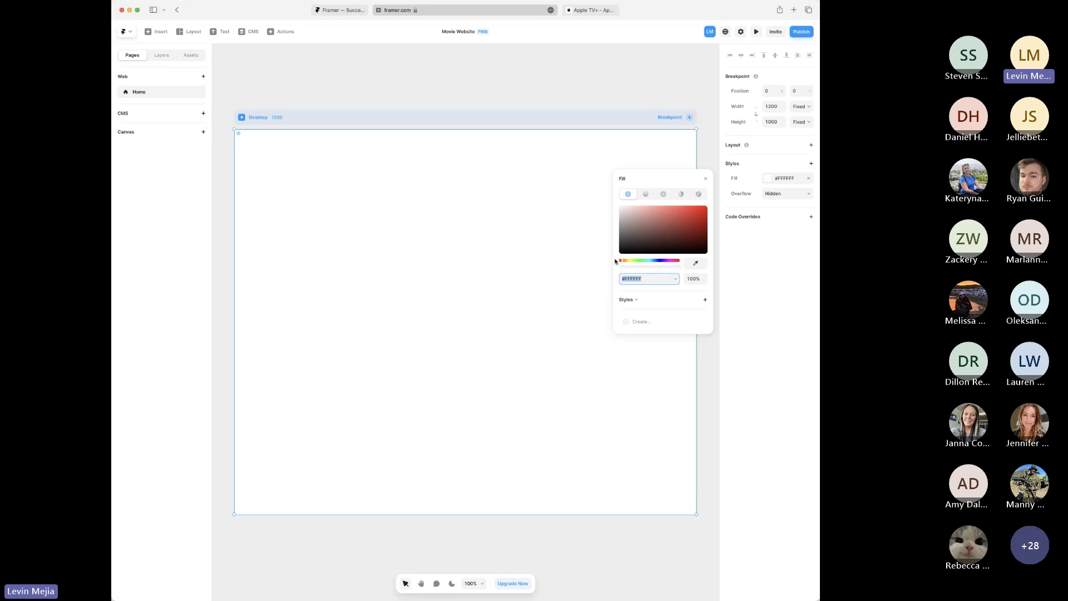
pyautogui.moveTo(640, 237); pyautogui.dragTo(618, 258)
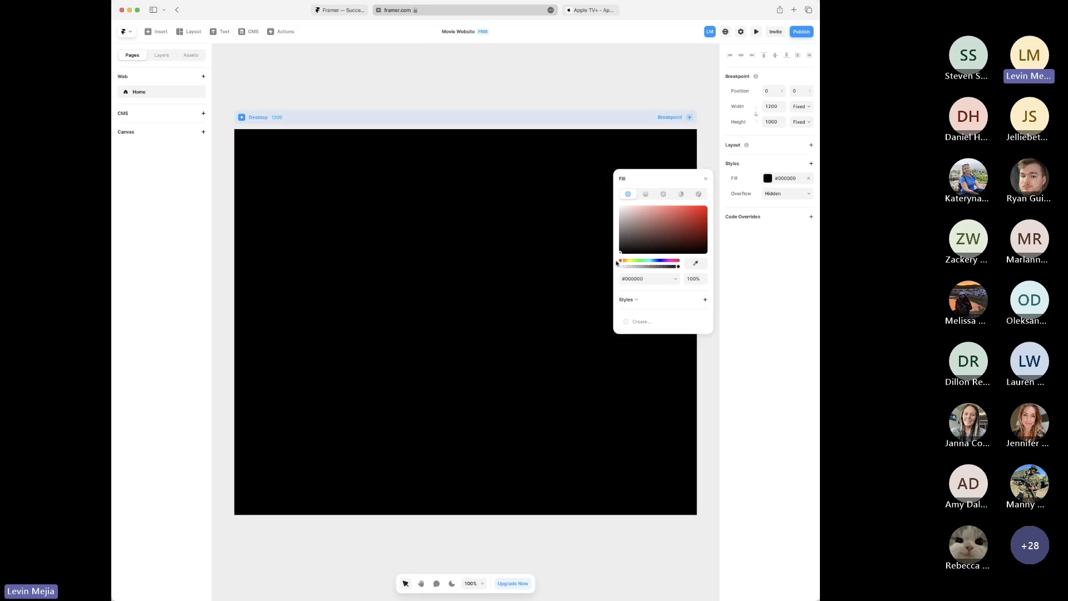
pyautogui.click(575, 74)
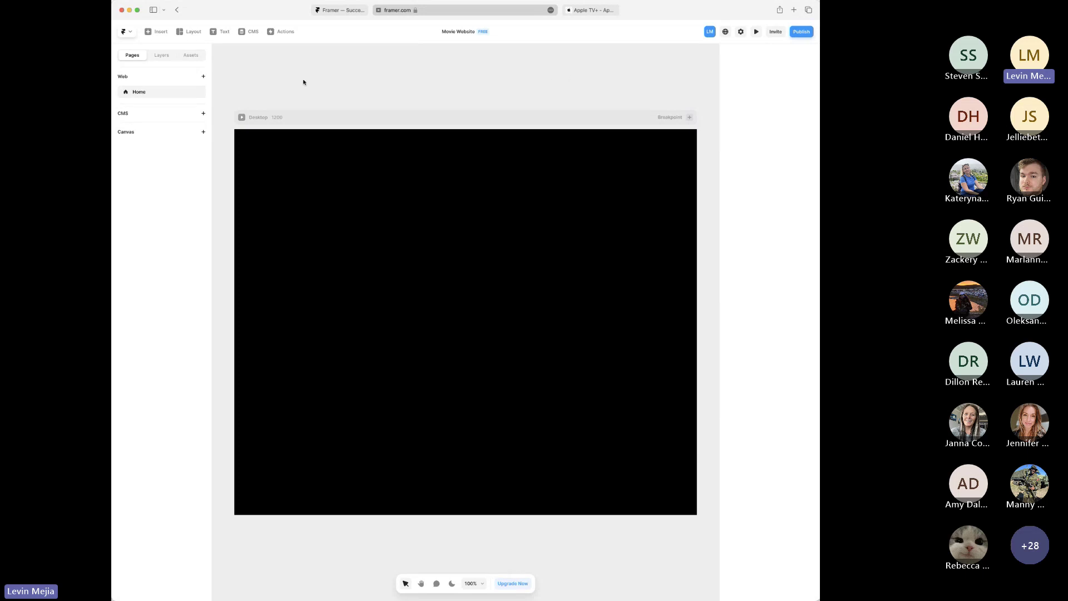
# - View the Home page's layers, try to drop a screenshot onto the canvas, and go back to the Movie Website project
pyautogui.click(162, 55)
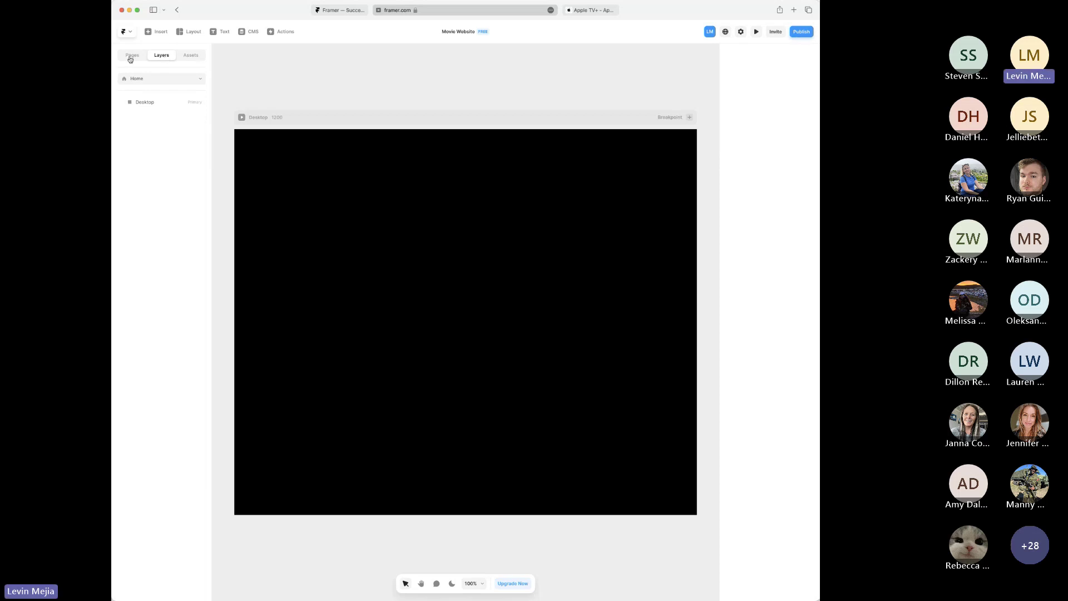
pyautogui.moveTo(112, 31); pyautogui.dragTo(118, 31)
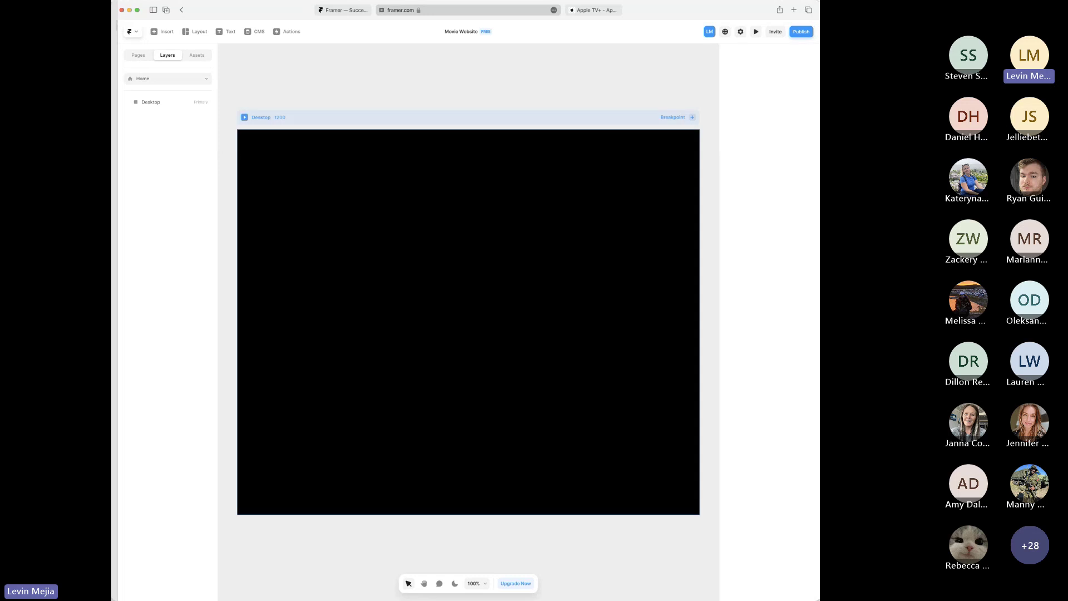
pyautogui.moveTo(542, 272); pyautogui.dragTo(543, 273)
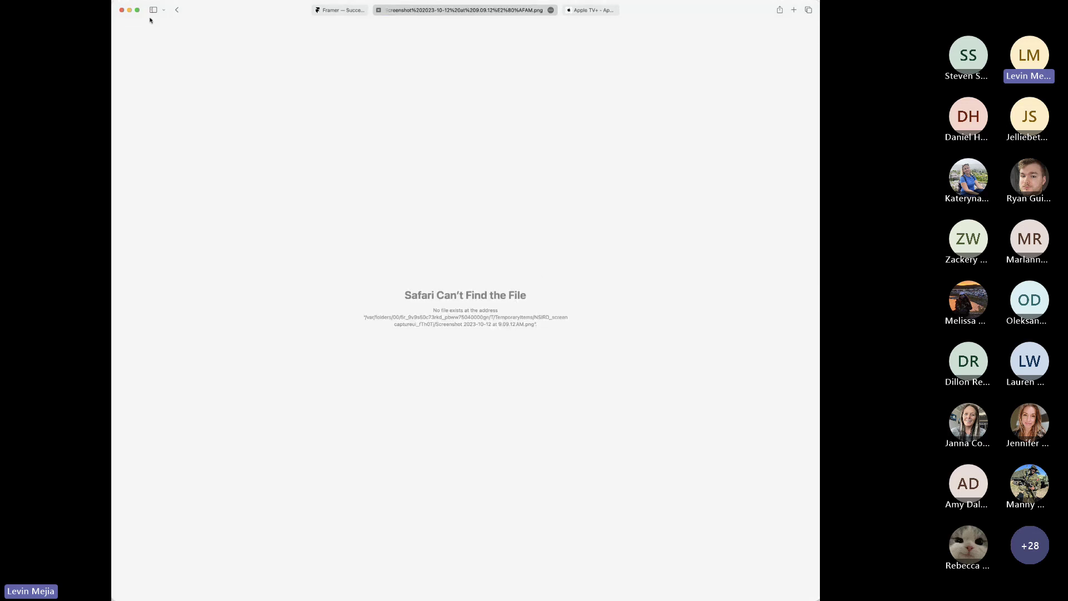
pyautogui.click(176, 11)
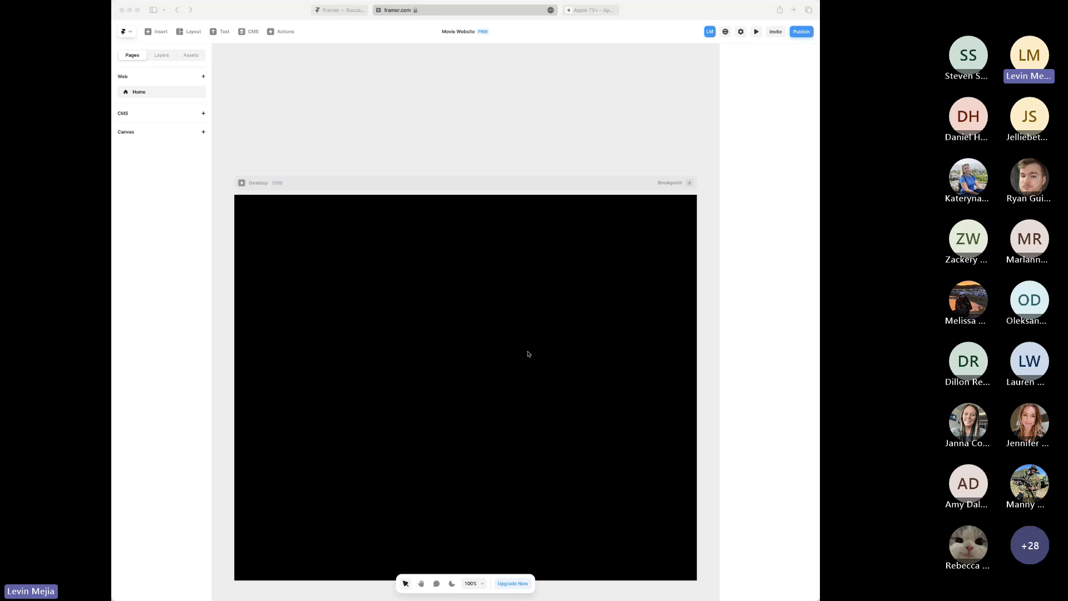
# - Draw a frame about 907 by 572 on the empty canvas above the Desktop page
pyautogui.click(465, 141)
pyautogui.press('f')
pyautogui.scroll(5, 565, 241)
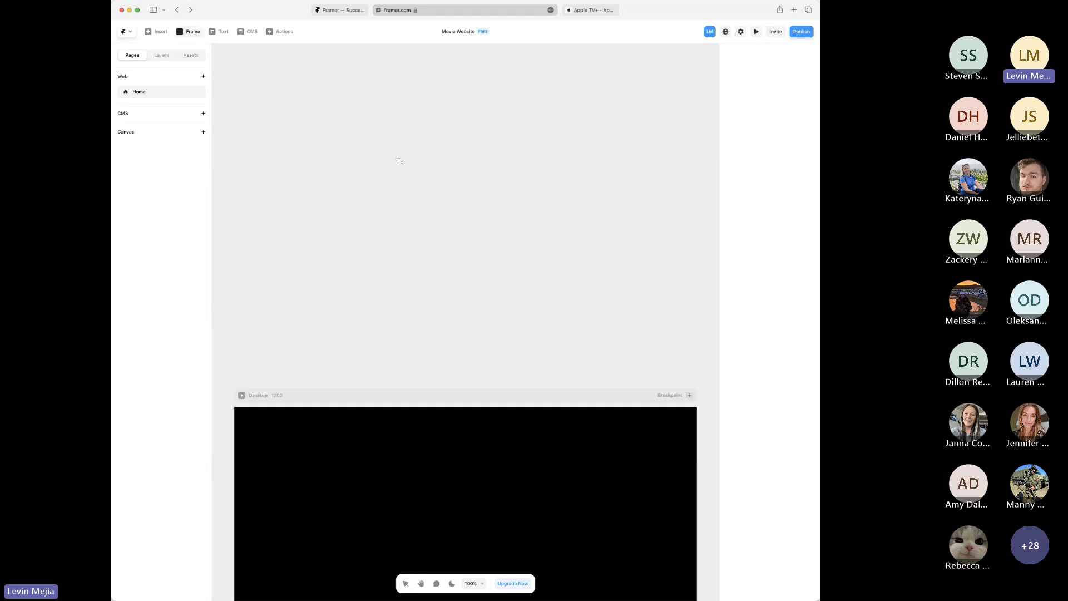
pyautogui.moveTo(257, 98); pyautogui.dragTo(609, 321)
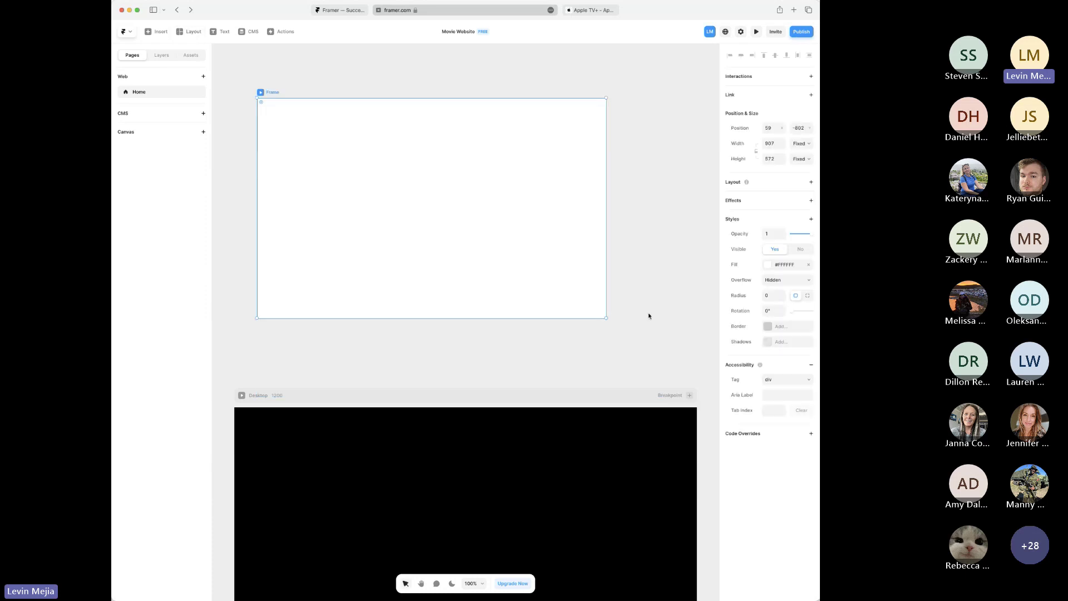
# - Fill the new frame with the image Screenshot 2023-10-12 at 9.09.31 AM.png and extend it upward to a height of about 676
pyautogui.click(774, 265)
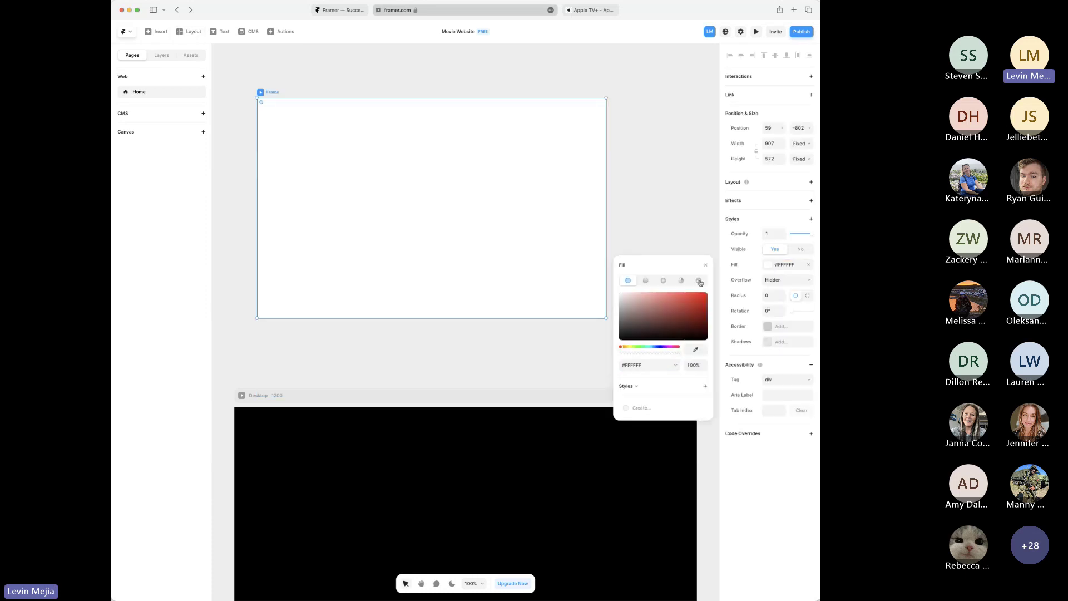
pyautogui.click(699, 281)
pyautogui.click(670, 323)
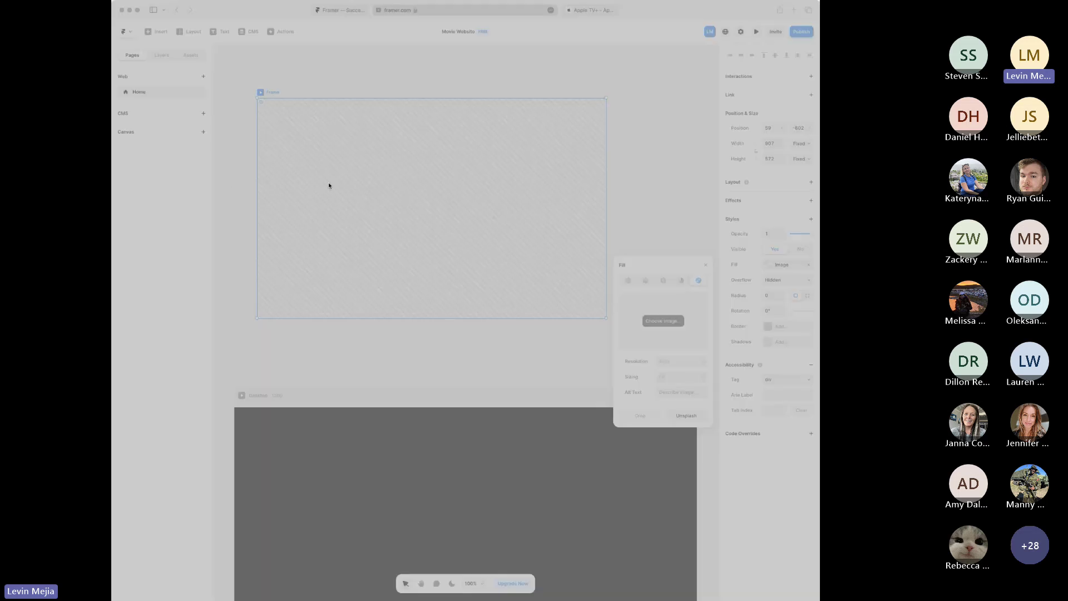
pyautogui.click(719, 461)
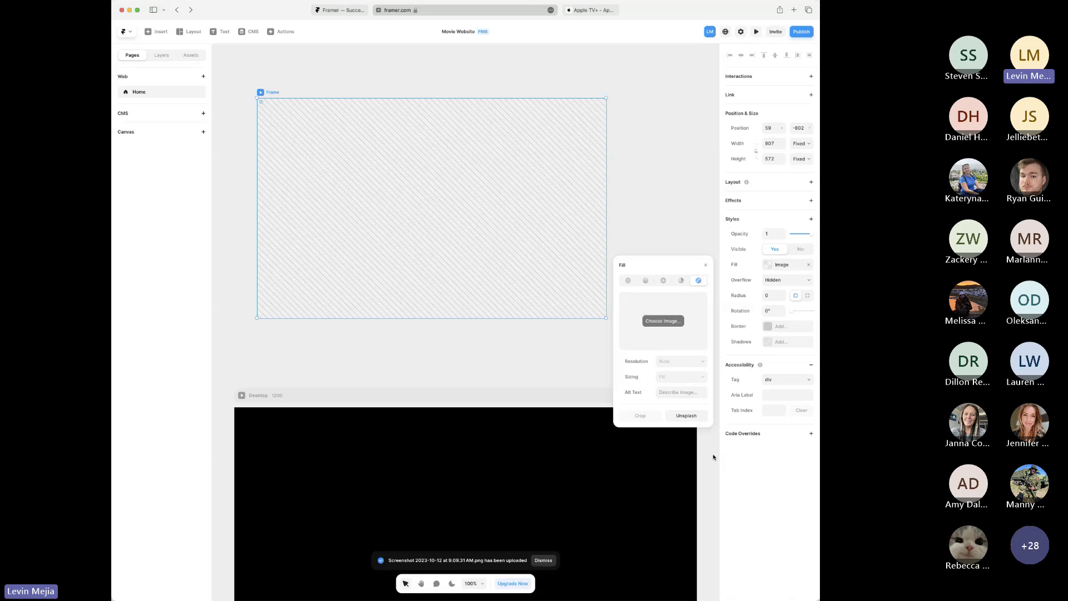
pyautogui.click(706, 265)
pyautogui.moveTo(465, 98); pyautogui.dragTo(465, 58)
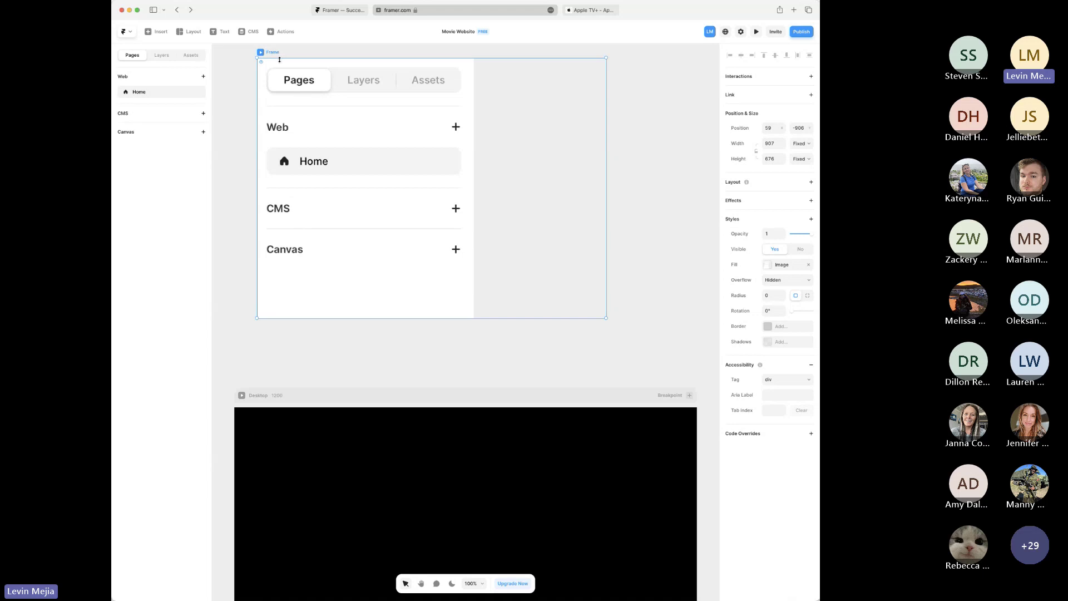
# - Delete the screenshot-filled frame above the Desktop page
pyautogui.click(243, 109)
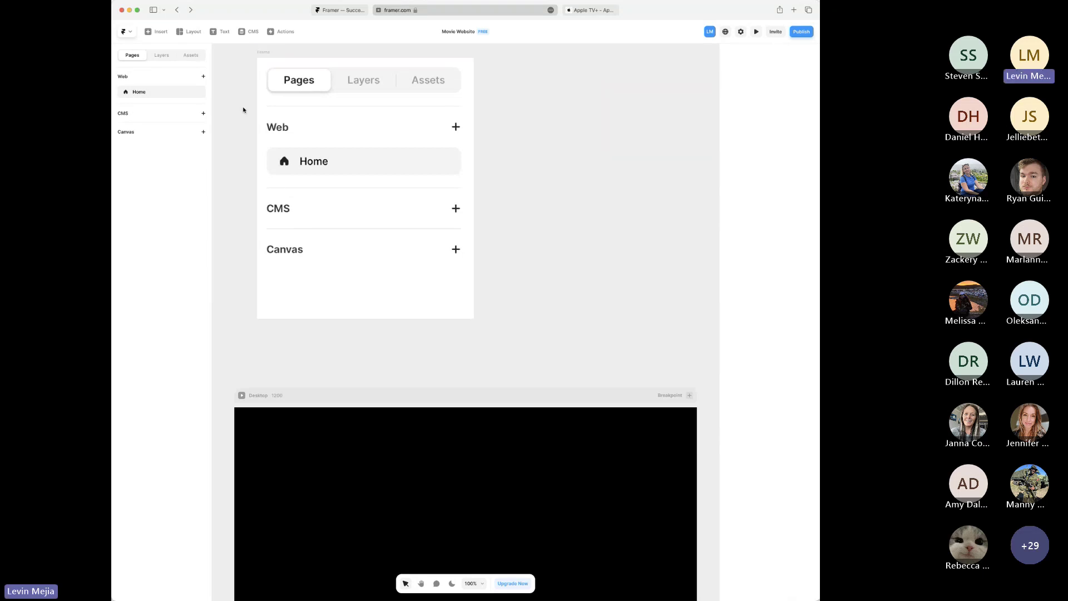
pyautogui.click(343, 125)
pyautogui.press('Delete')
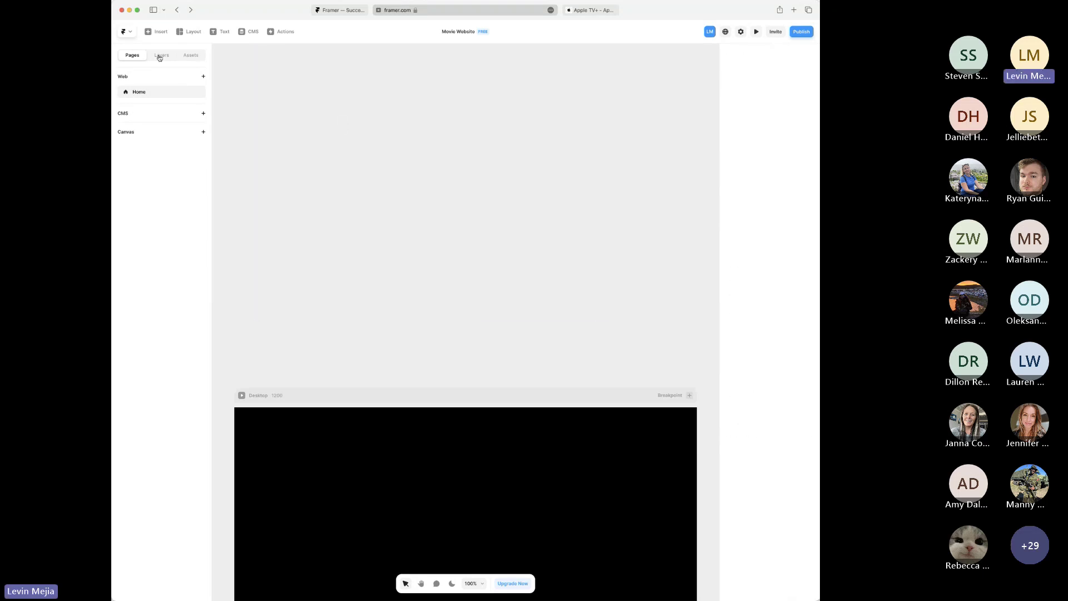
# - Look through the Home page's layers and the project's components, styles and code assets, and return to the layers
pyautogui.click(161, 55)
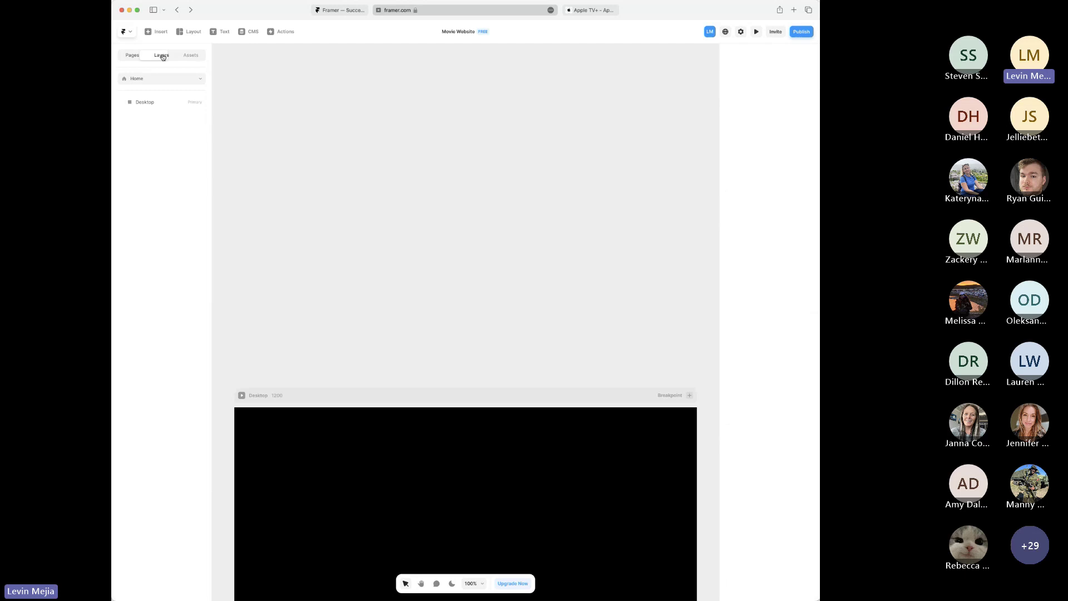
pyautogui.click(191, 56)
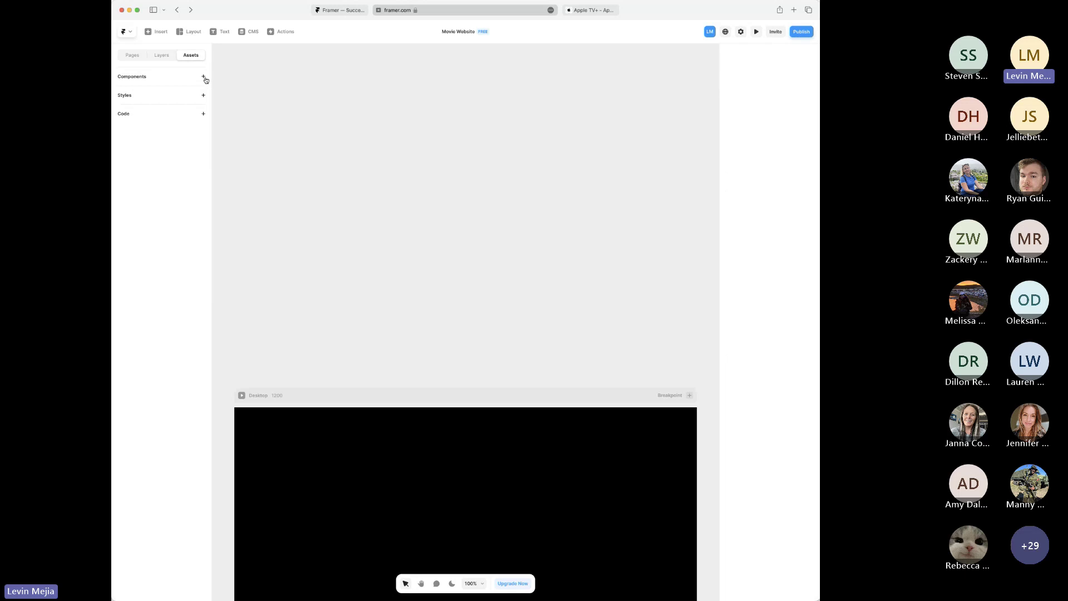
pyautogui.scroll(-5, 482, 170)
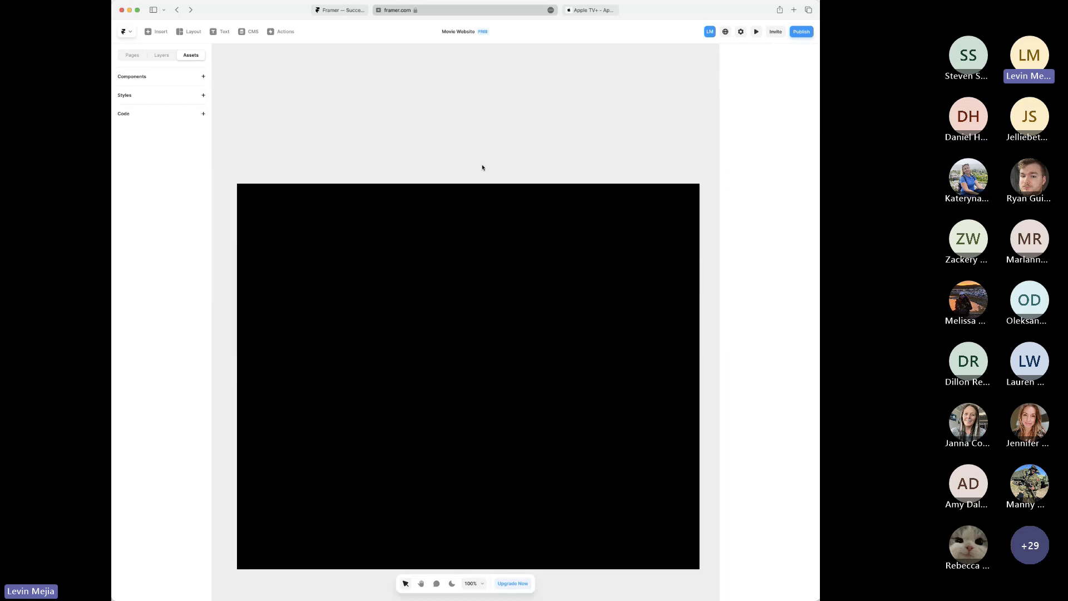
pyautogui.click(159, 58)
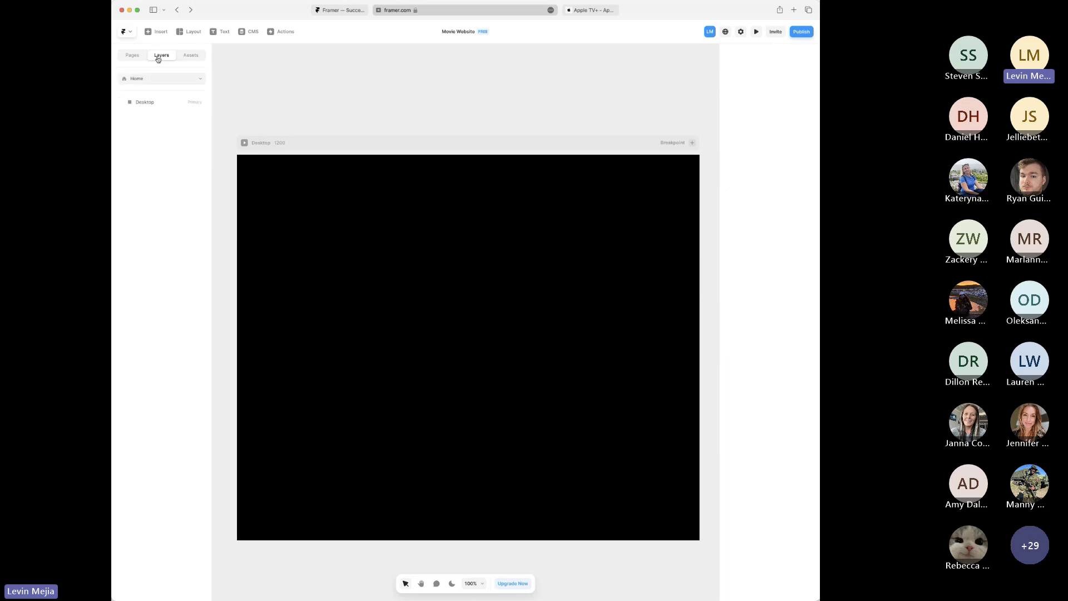
# - Insert the ready-made Landing Page template into the project
pyautogui.scroll(-1, 441, 131)
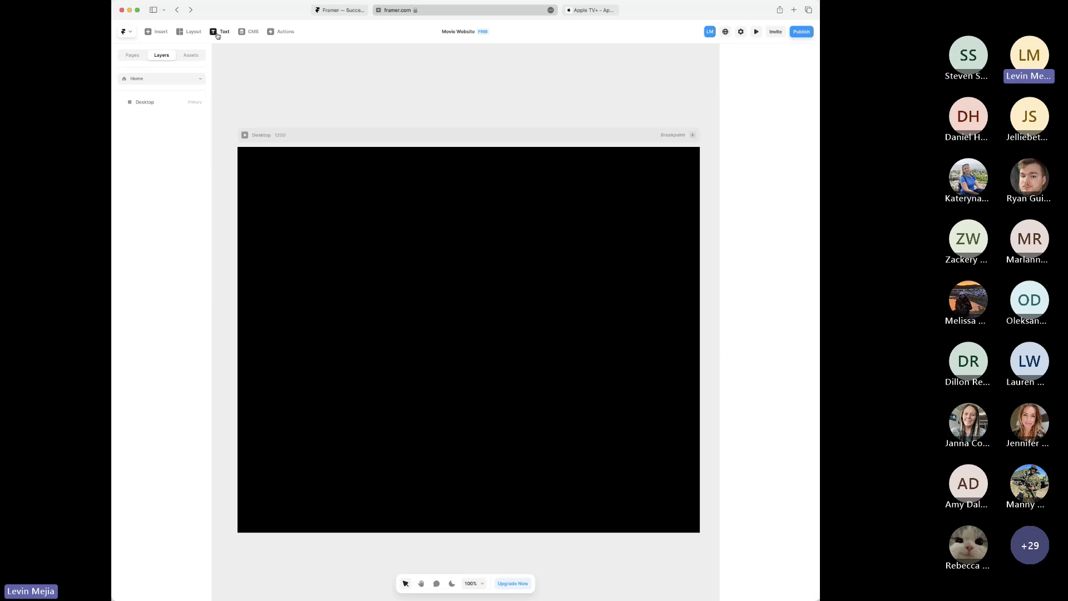
pyautogui.click(157, 32)
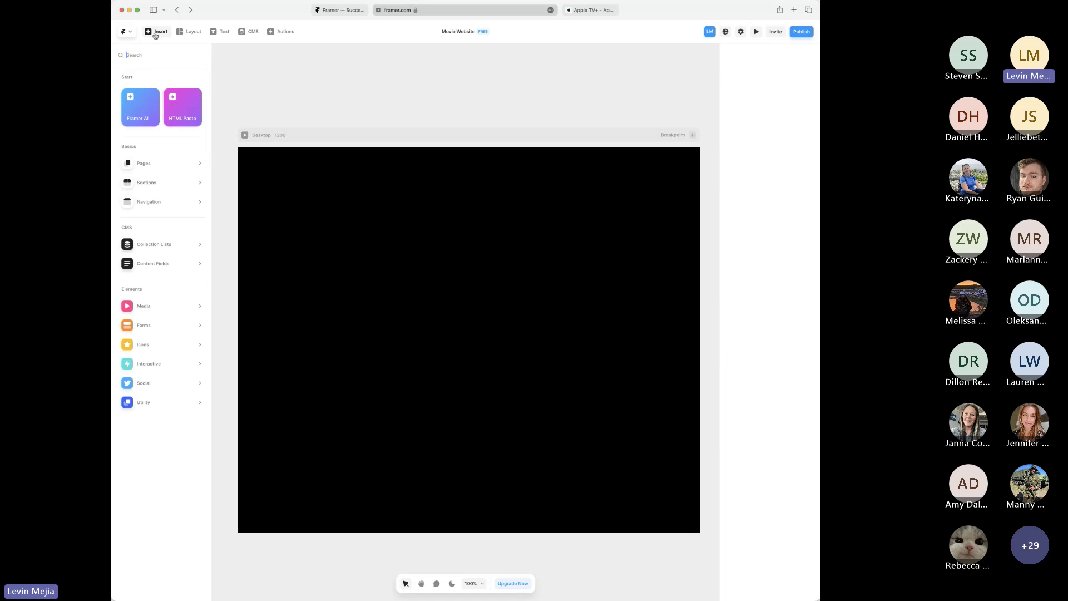
pyautogui.moveTo(195, 169)
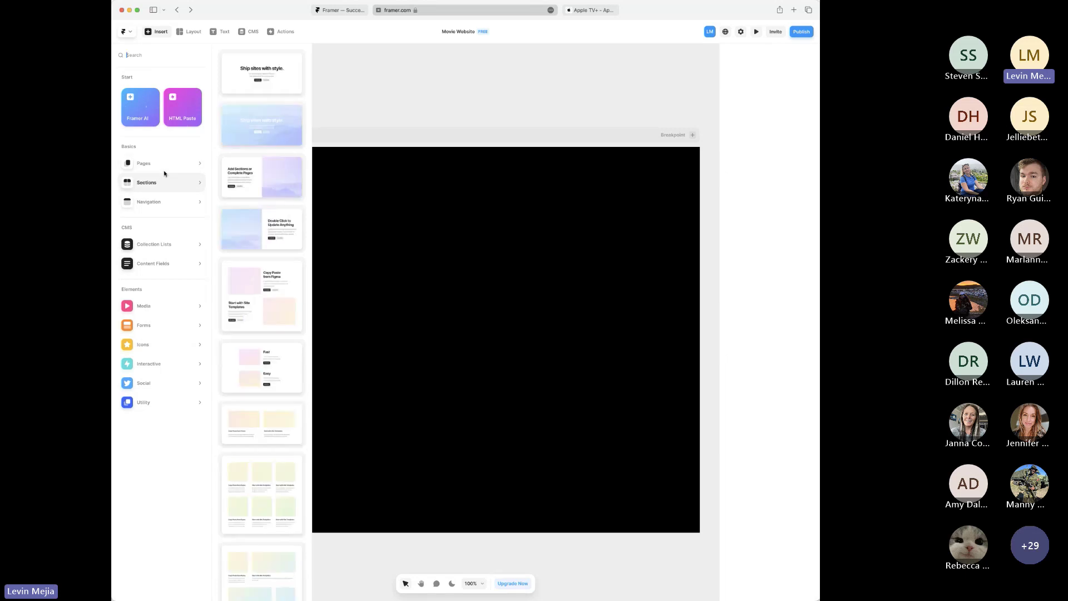
pyautogui.click(272, 101)
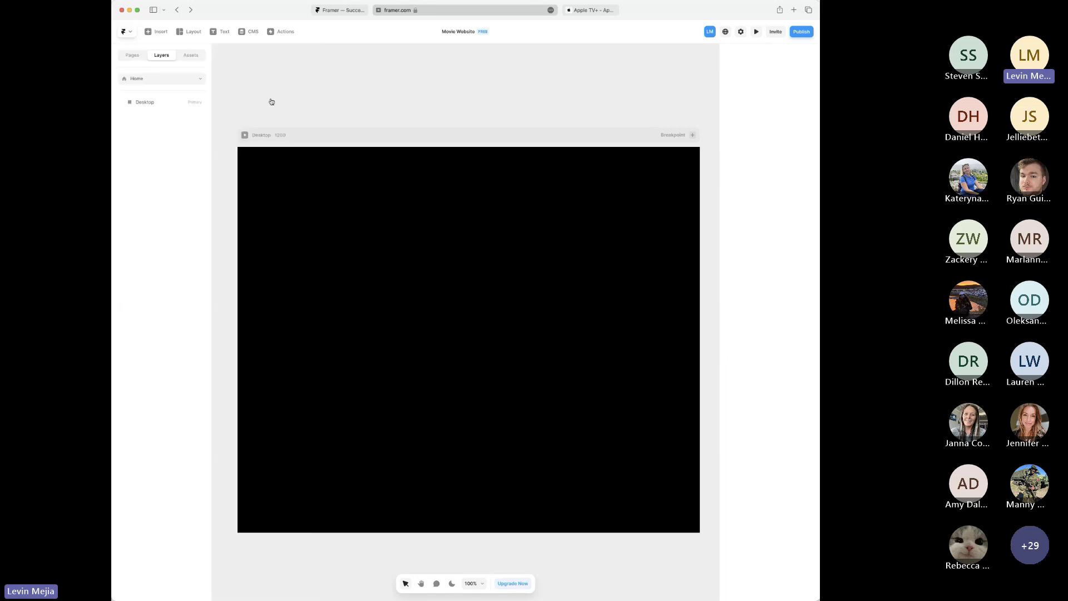
# - Examine the landing page's Desktop, Tablet and Phone layouts down to the footer, and undo the template insertion
pyautogui.scroll(-3, 416, 158)
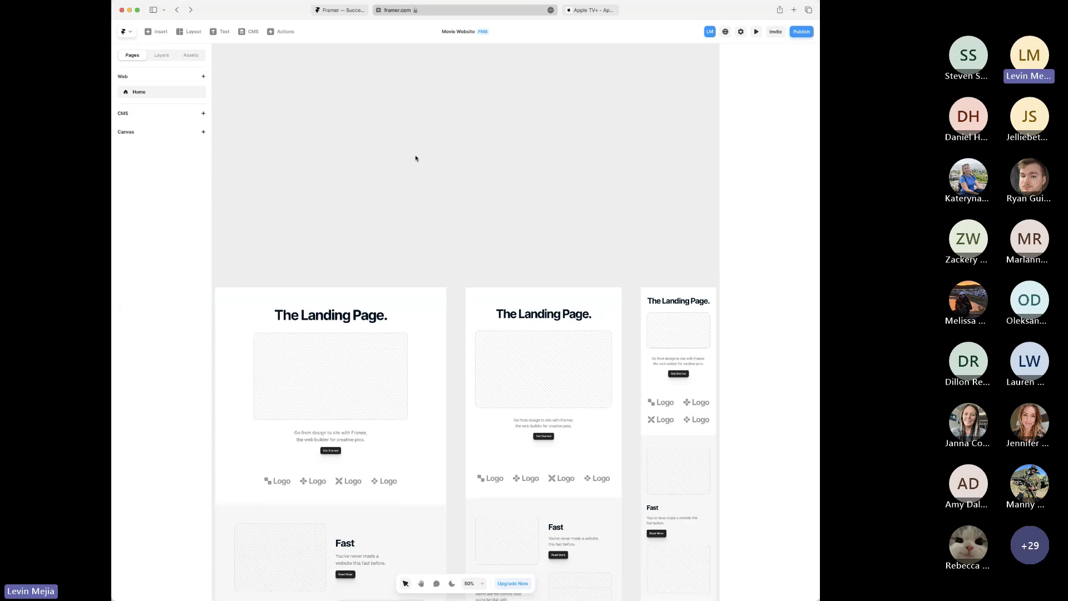
pyautogui.scroll(-1, 416, 158)
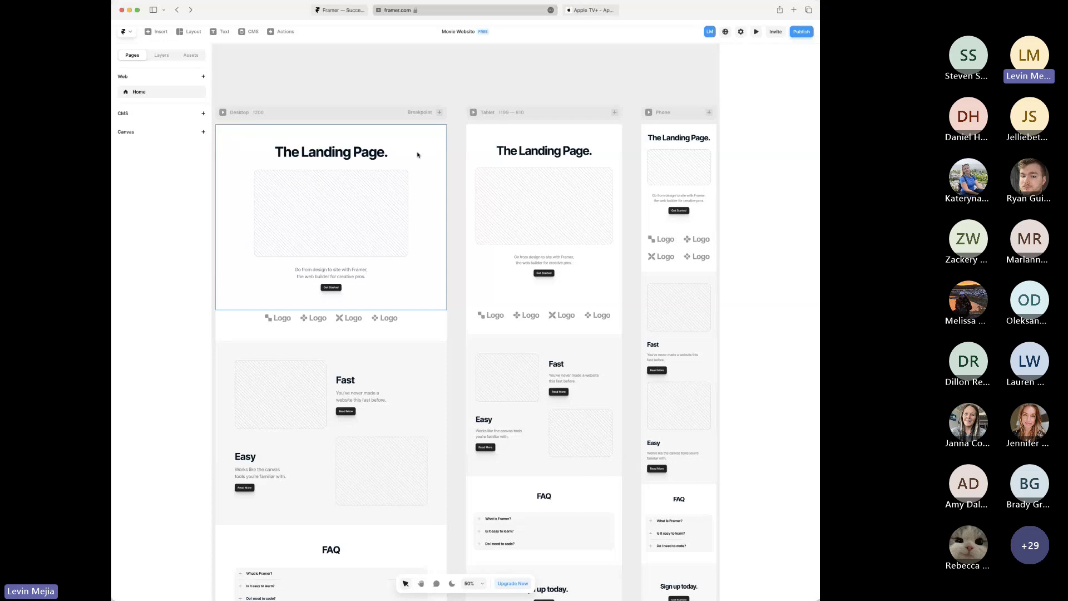
pyautogui.scroll(-3, 418, 155)
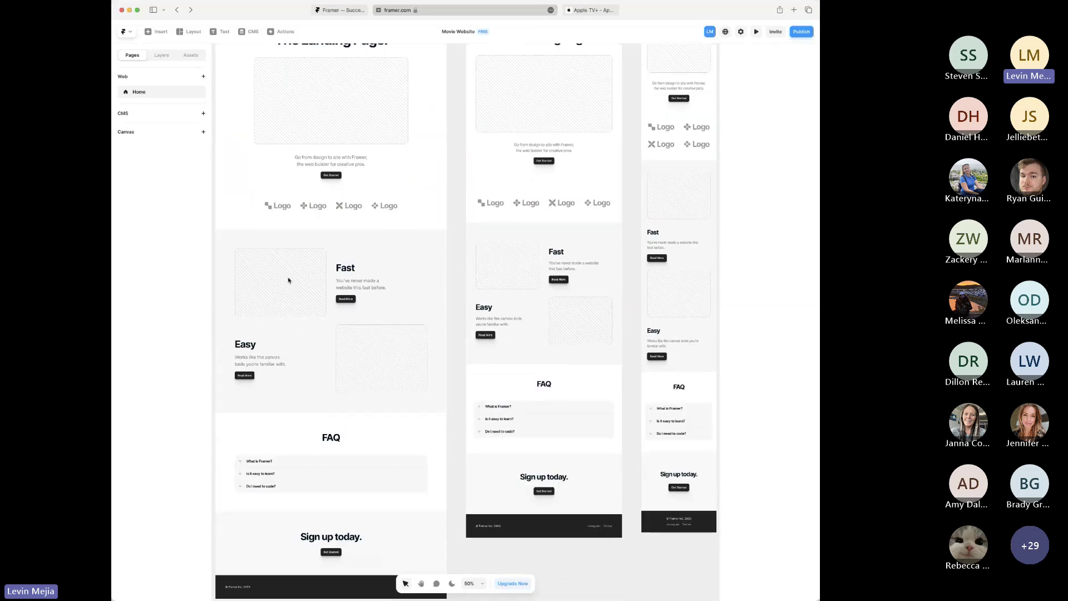
pyautogui.click(371, 276)
pyautogui.scroll(-3, 384, 269)
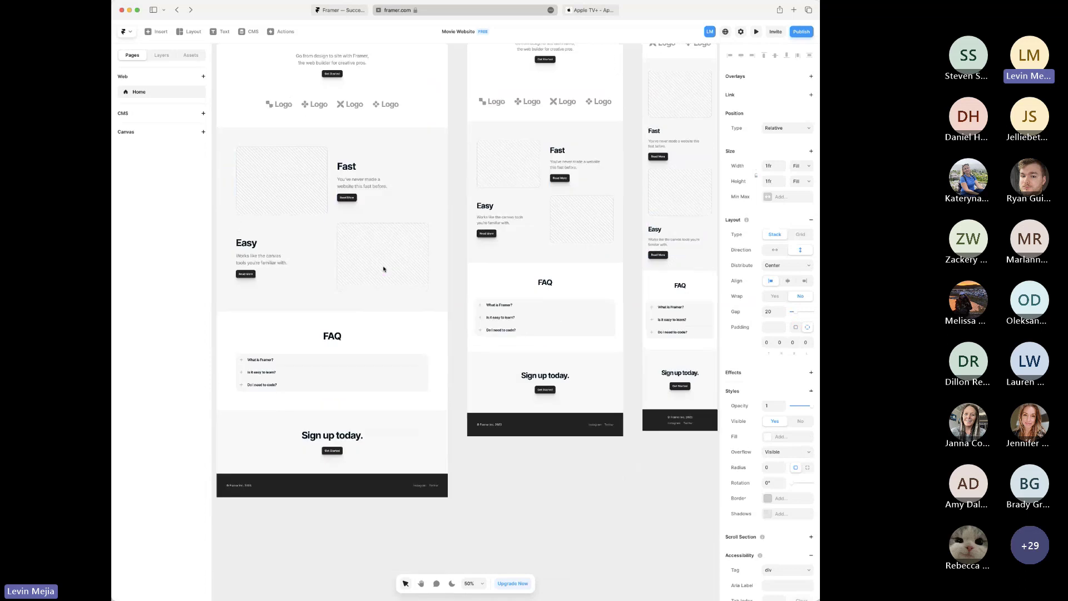
pyautogui.scroll(5, 383, 269)
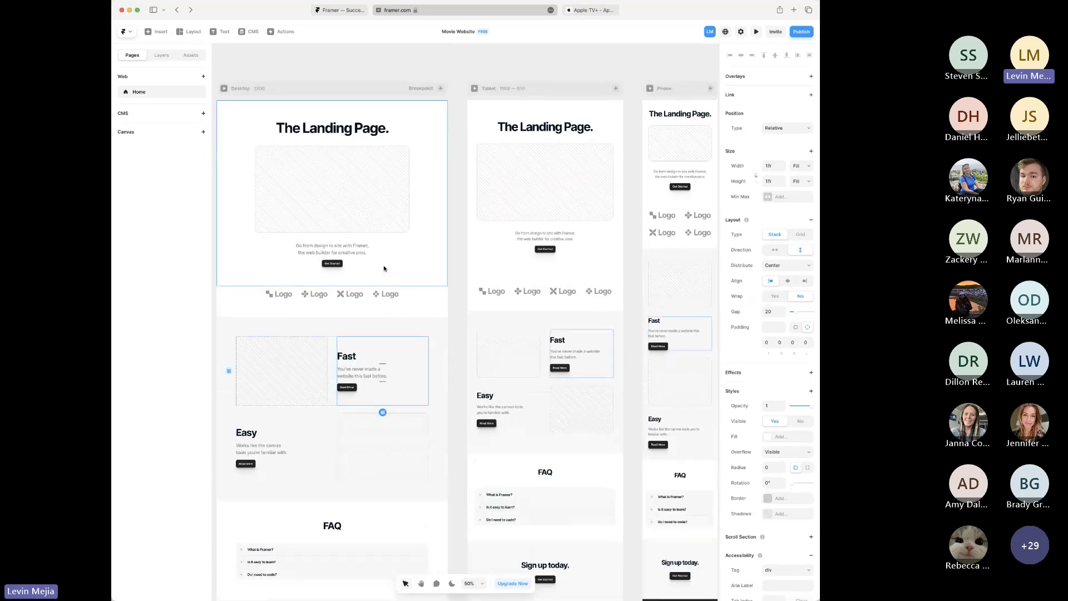
pyautogui.hotkey('shift', '1')
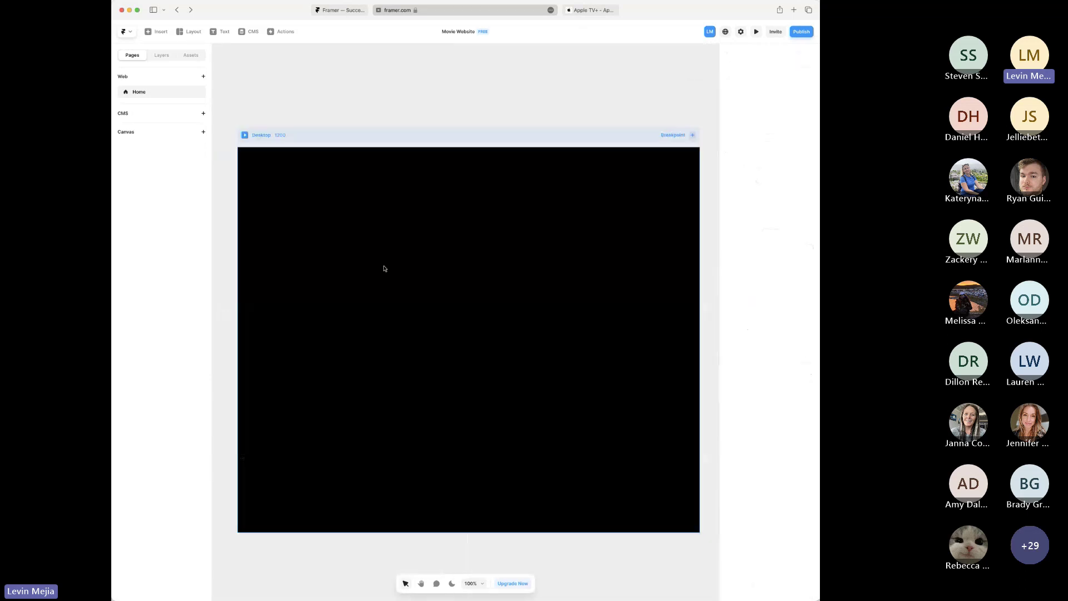
# - Browse the ready-made page and section templates, and try to place a section on the Desktop page
pyautogui.click(162, 33)
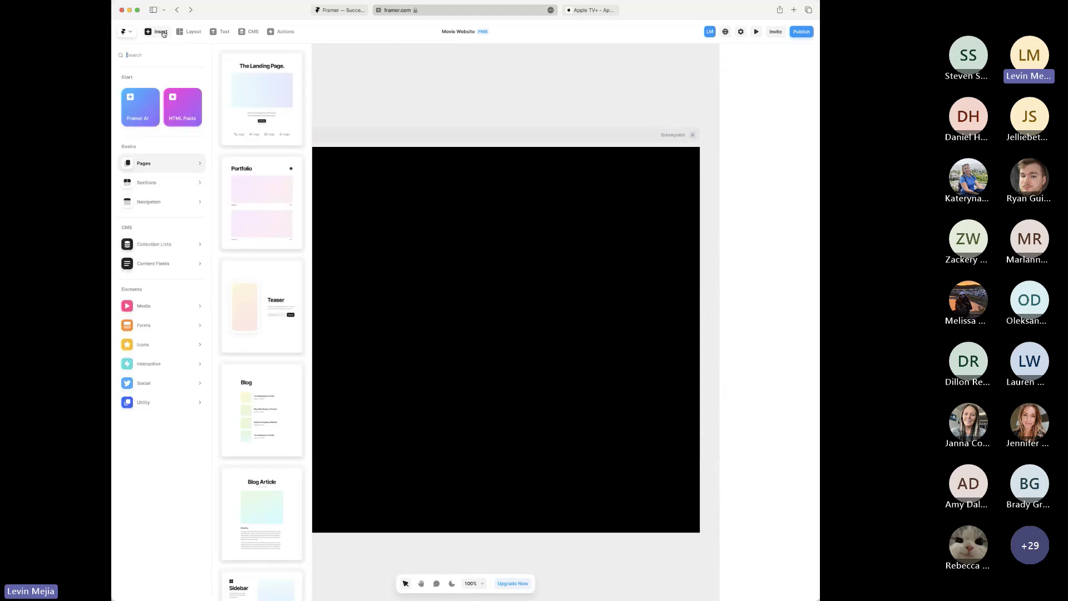
pyautogui.scroll(-3, 279, 211)
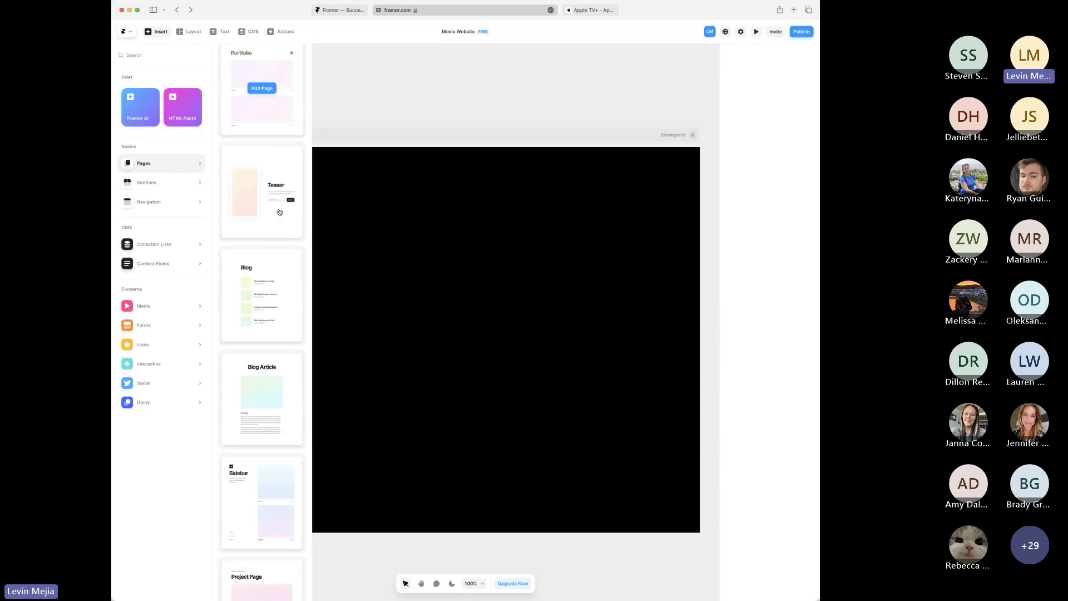
pyautogui.scroll(-10, 279, 212)
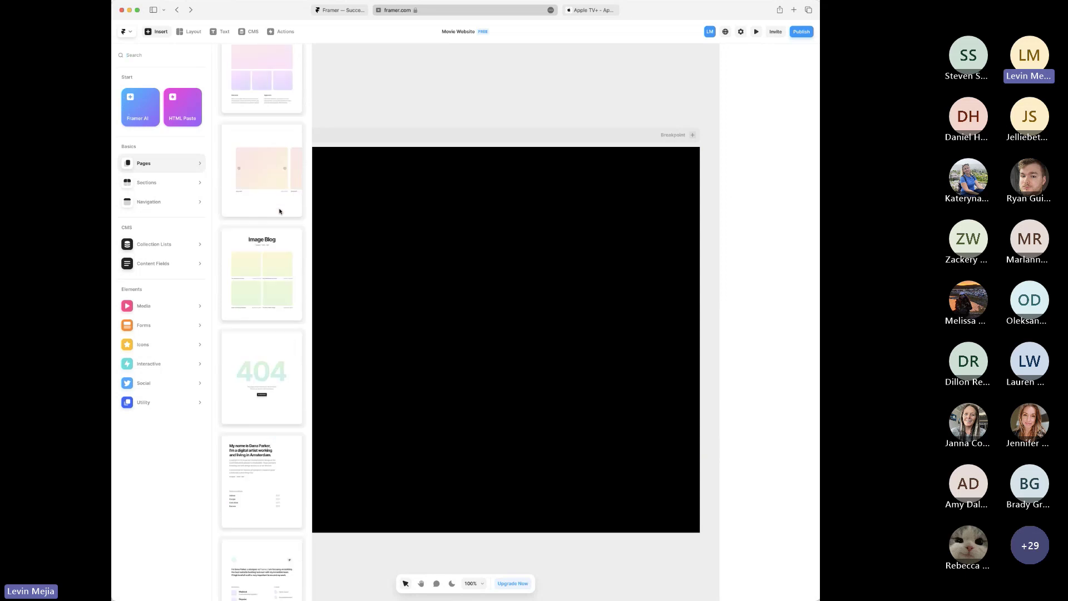
pyautogui.click(172, 184)
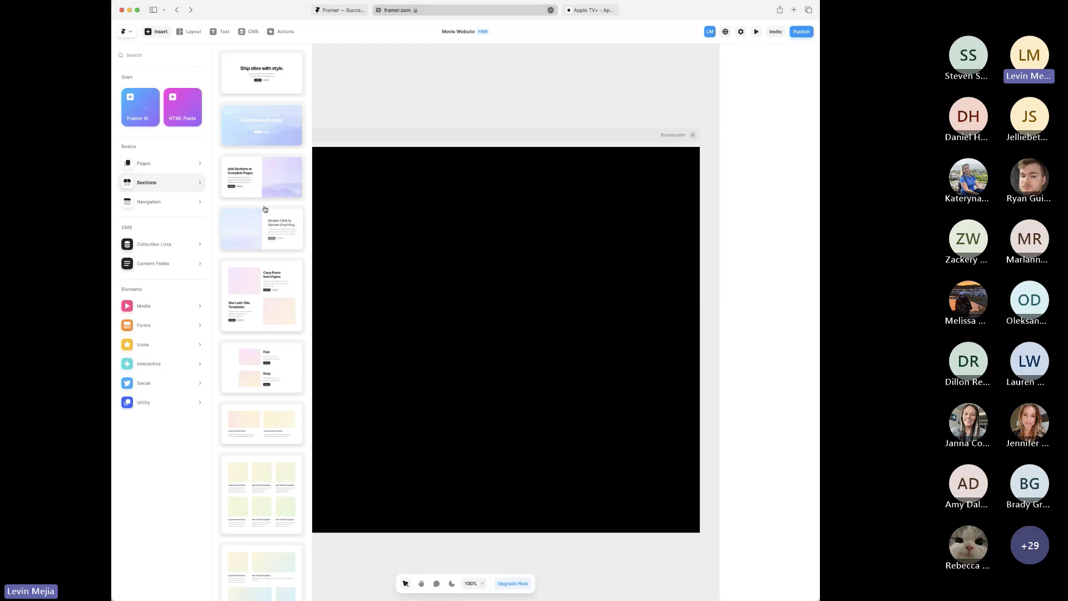
pyautogui.scroll(-10, 265, 209)
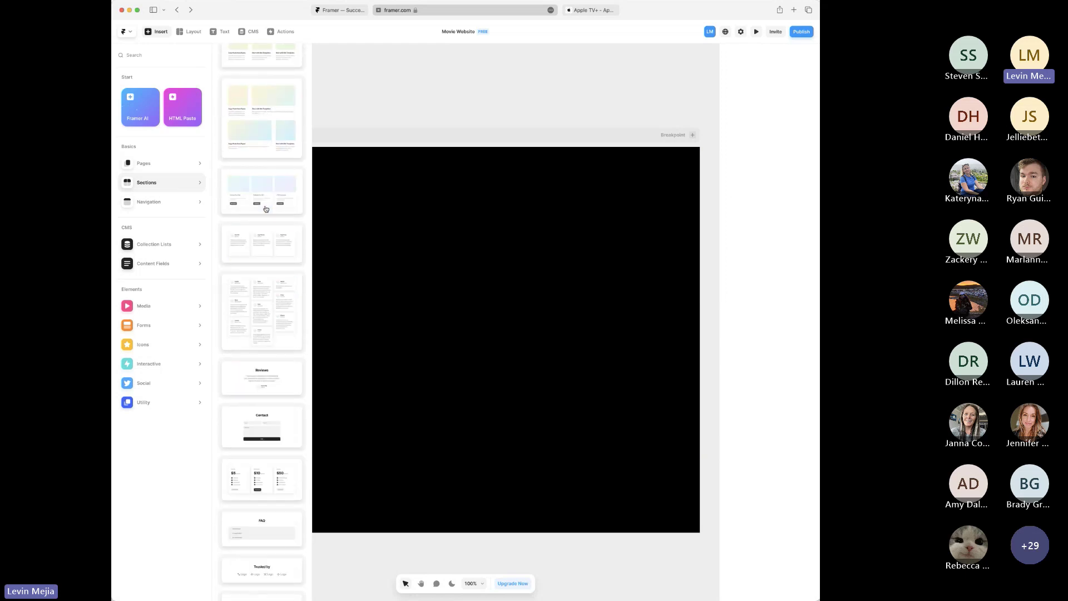
pyautogui.scroll(-1, 265, 208)
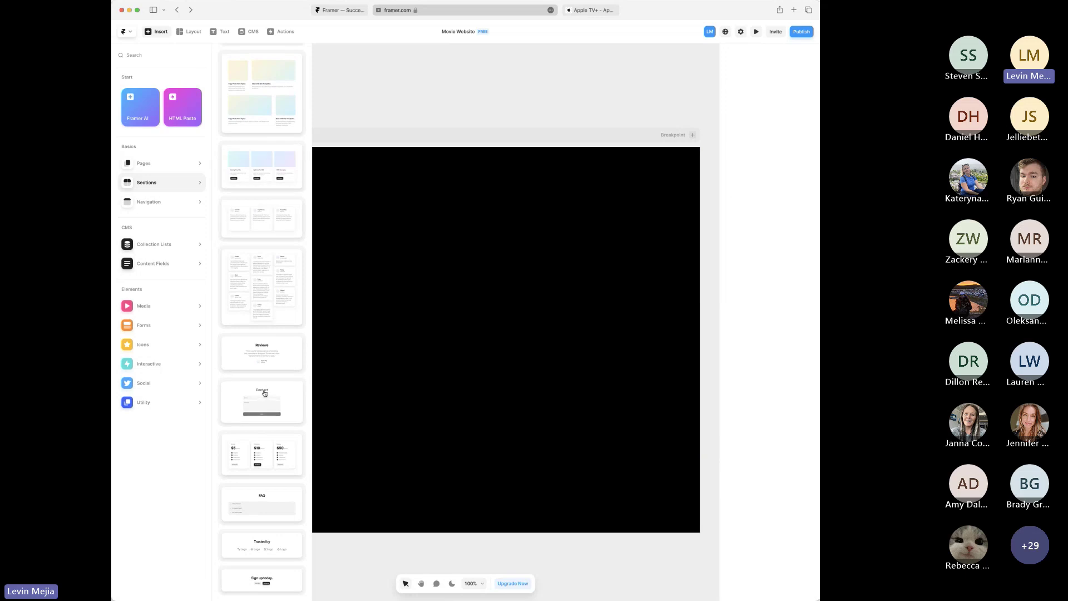
pyautogui.scroll(10, 265, 392)
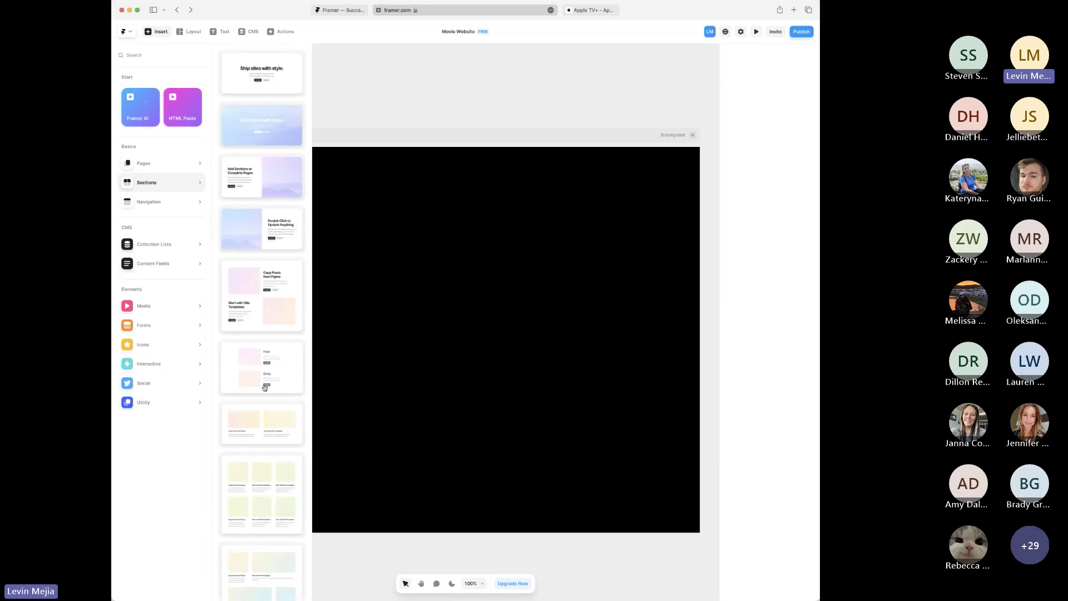
pyautogui.scroll(-10, 265, 388)
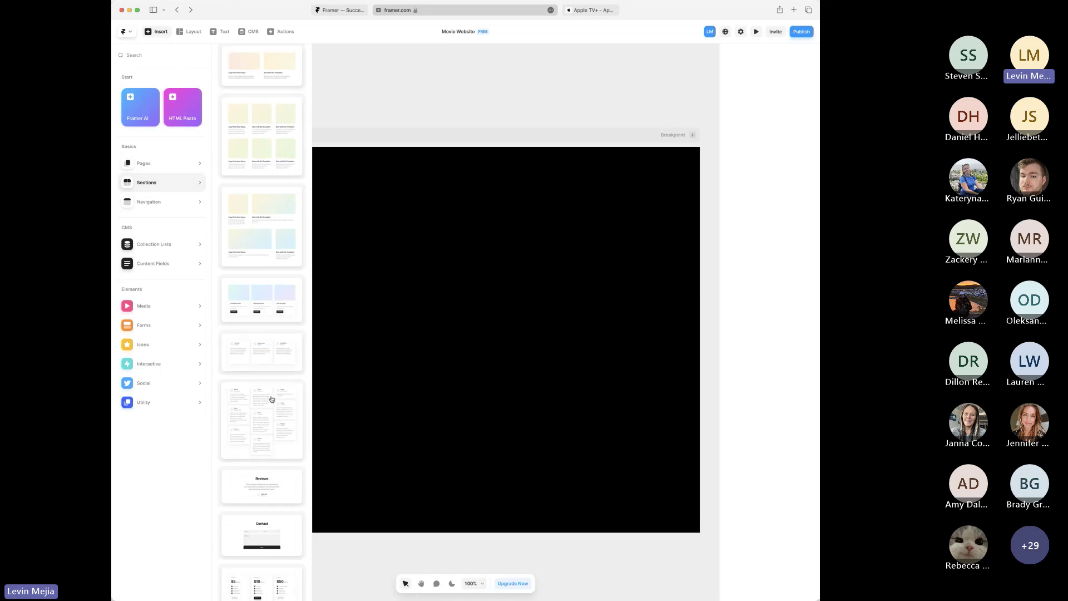
pyautogui.moveTo(272, 399); pyautogui.dragTo(430, 331)
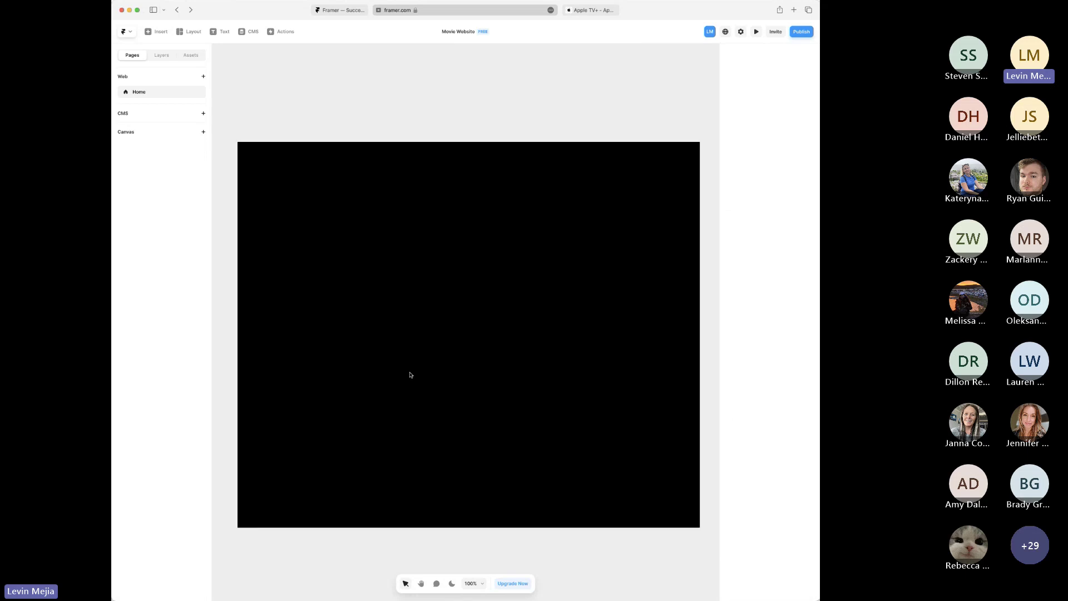
pyautogui.scroll(-1, 411, 374)
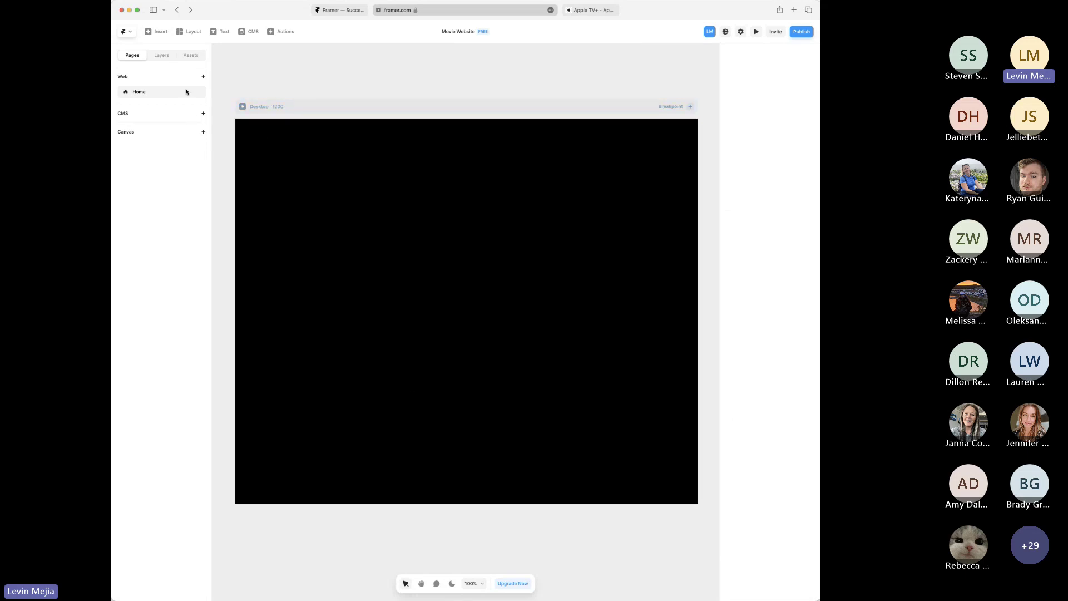
# - Place an Iconoir icon from the icon elements on the empty canvas beside the Desktop page
pyautogui.click(160, 33)
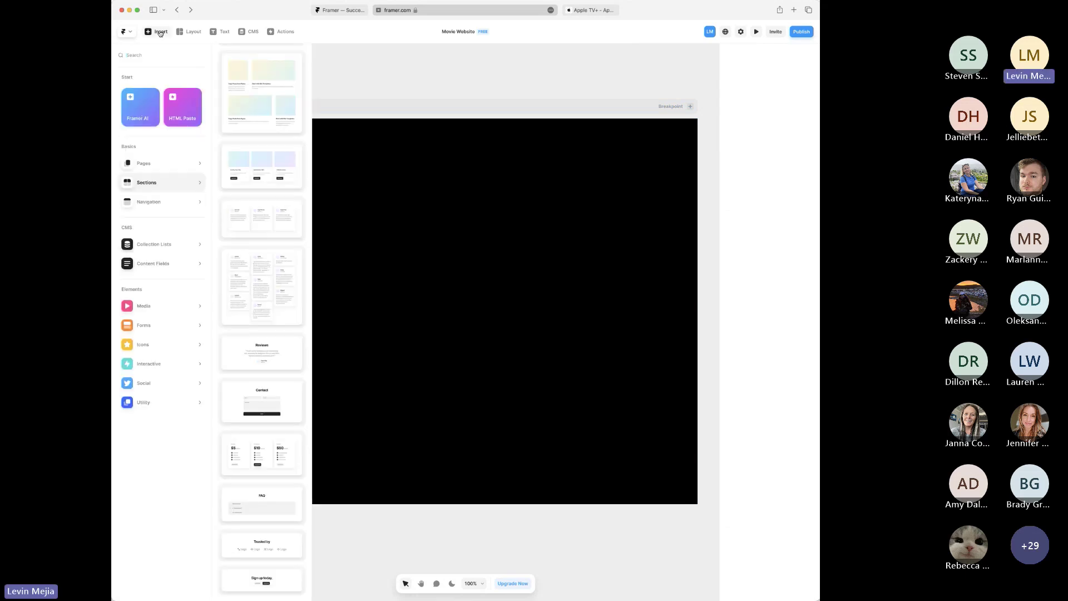
pyautogui.moveTo(158, 196)
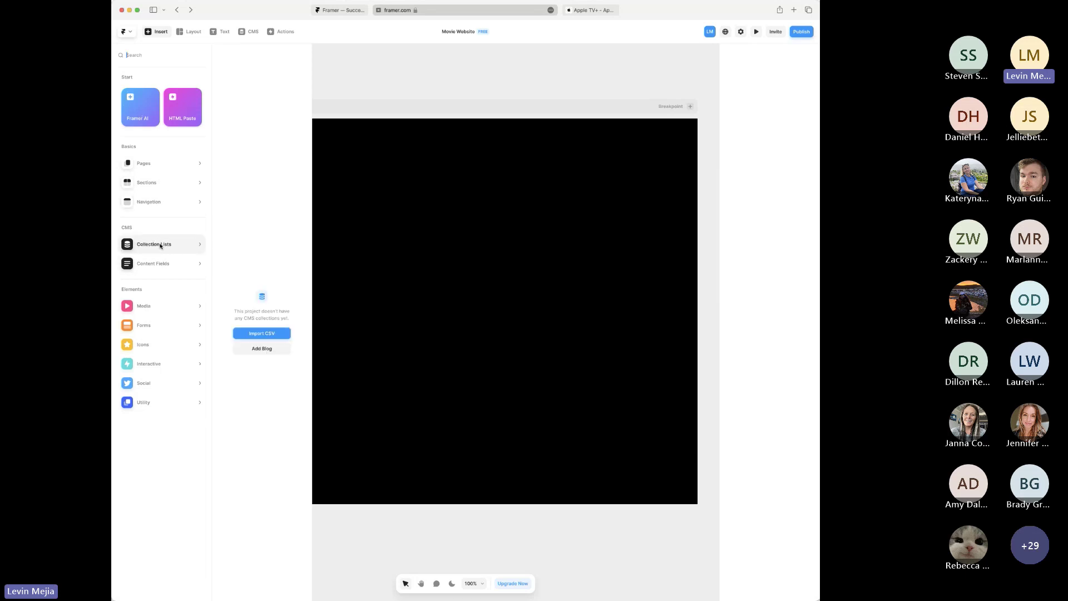
pyautogui.moveTo(157, 303)
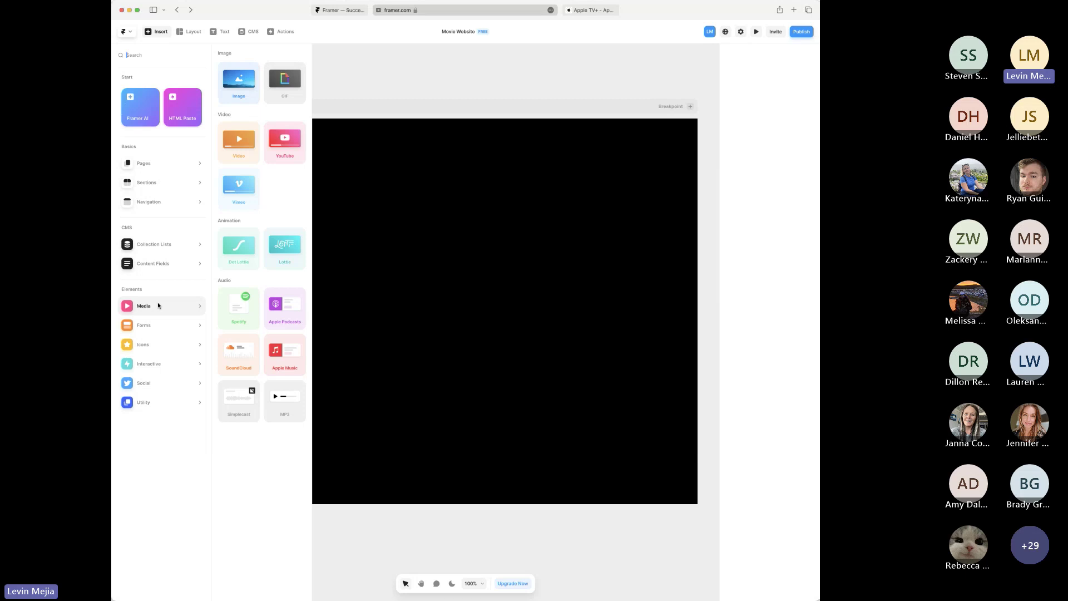
pyautogui.moveTo(159, 327)
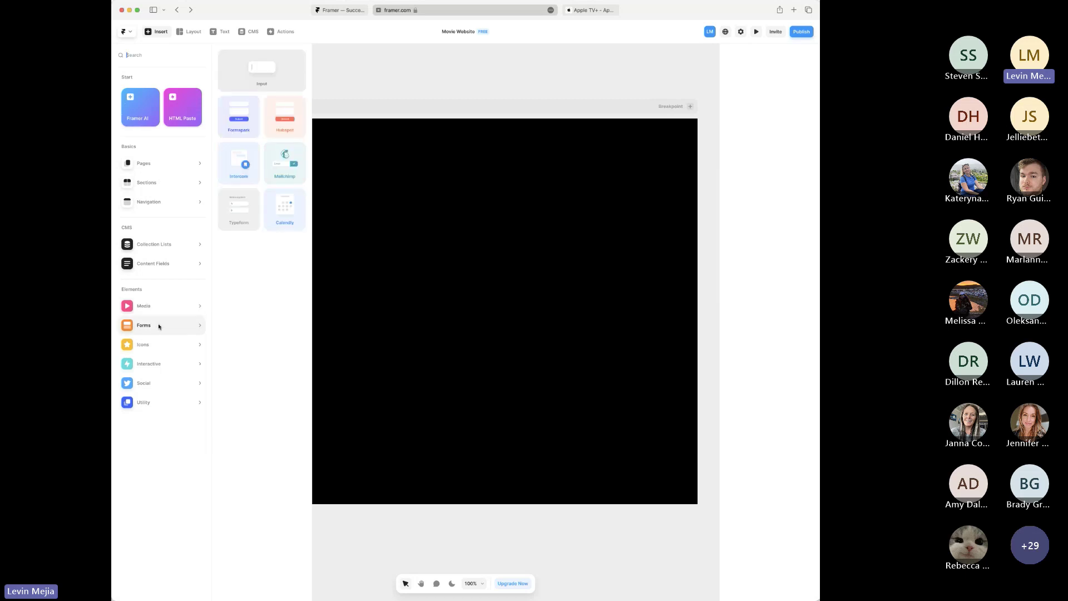
pyautogui.moveTo(160, 346)
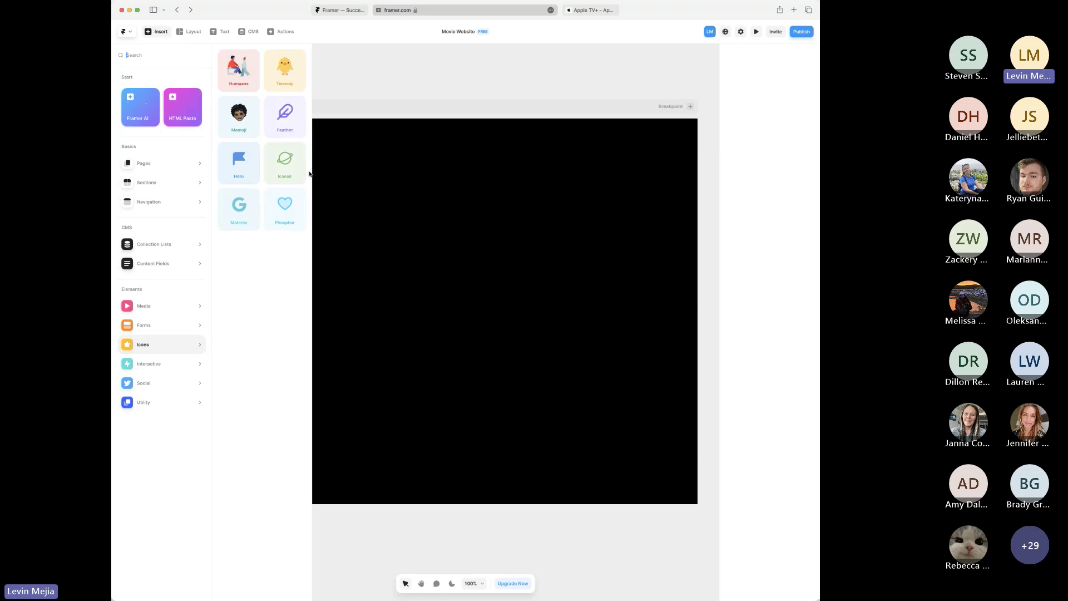
pyautogui.click(291, 168)
pyautogui.moveTo(282, 167); pyautogui.dragTo(337, 182)
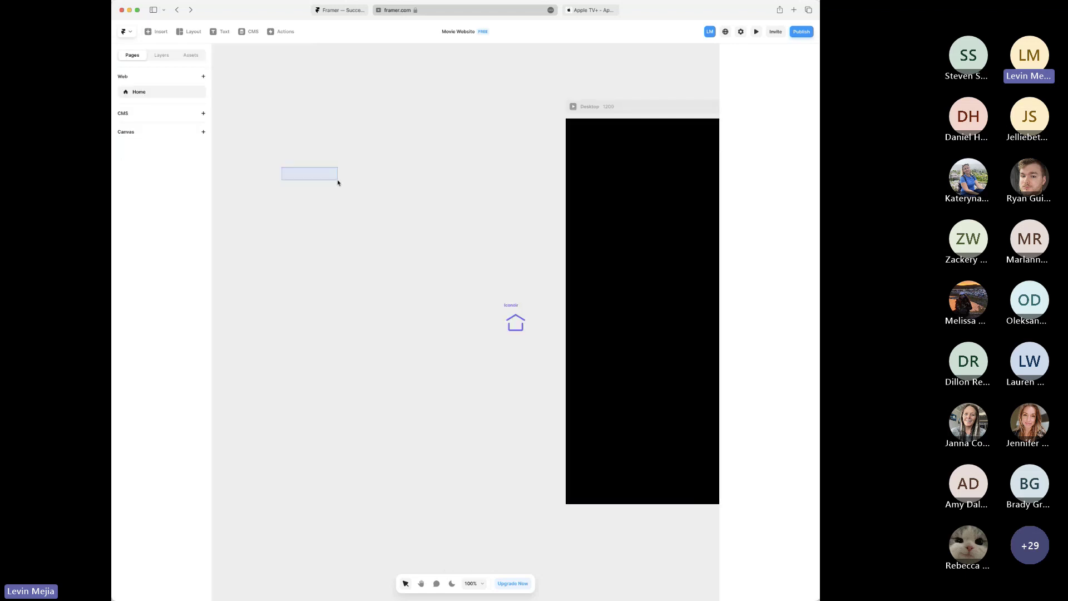
# - Change the Iconoir icon to PlaylistAdd and on to PlugTypeG, and set its color to #FFFFFF
pyautogui.click(508, 310)
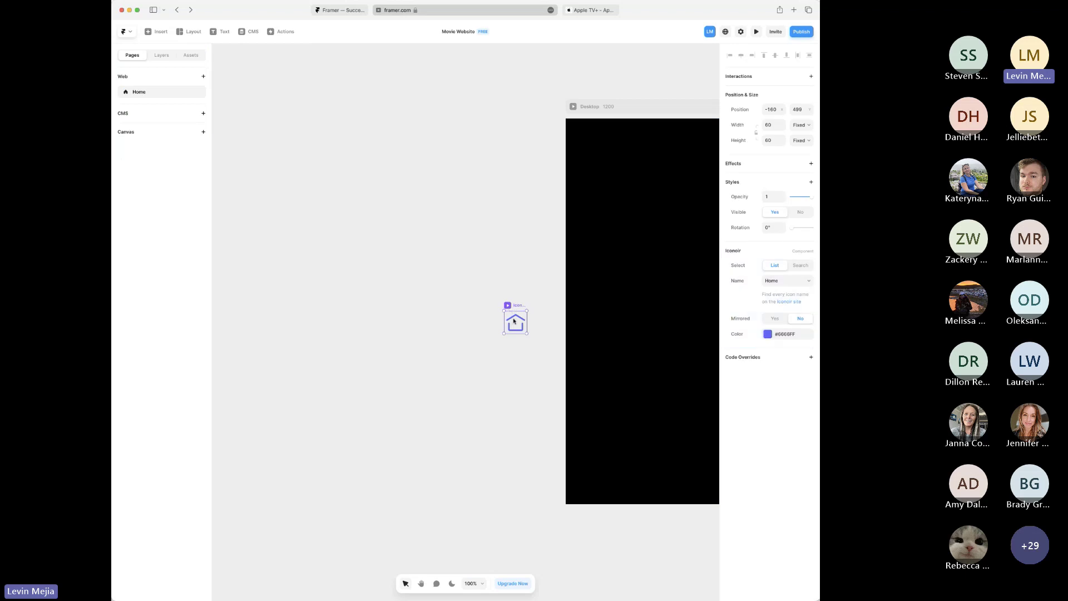
pyautogui.click(166, 55)
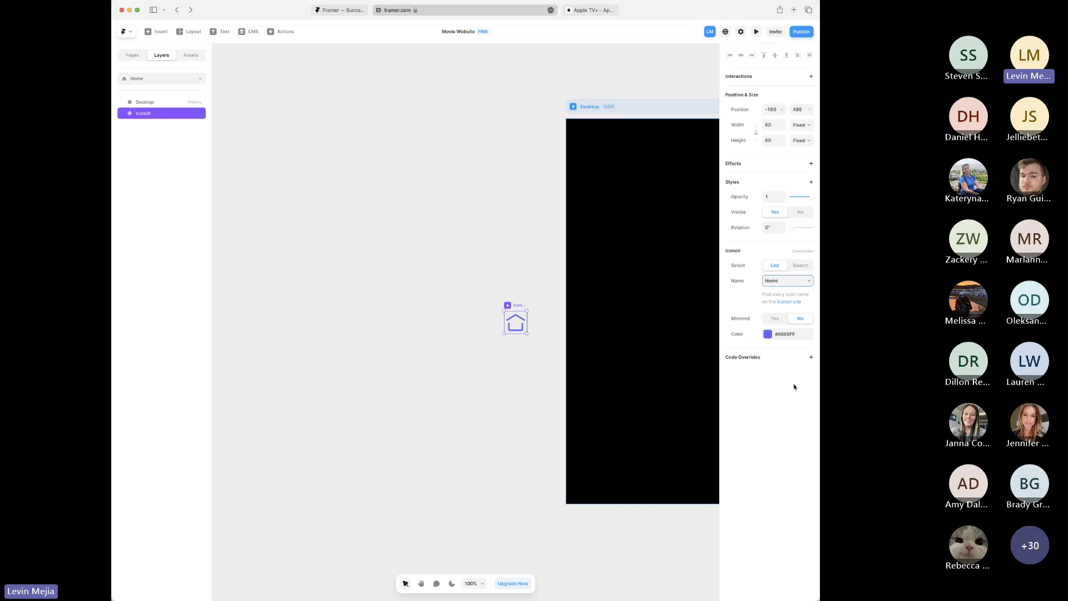
pyautogui.write('playlist')
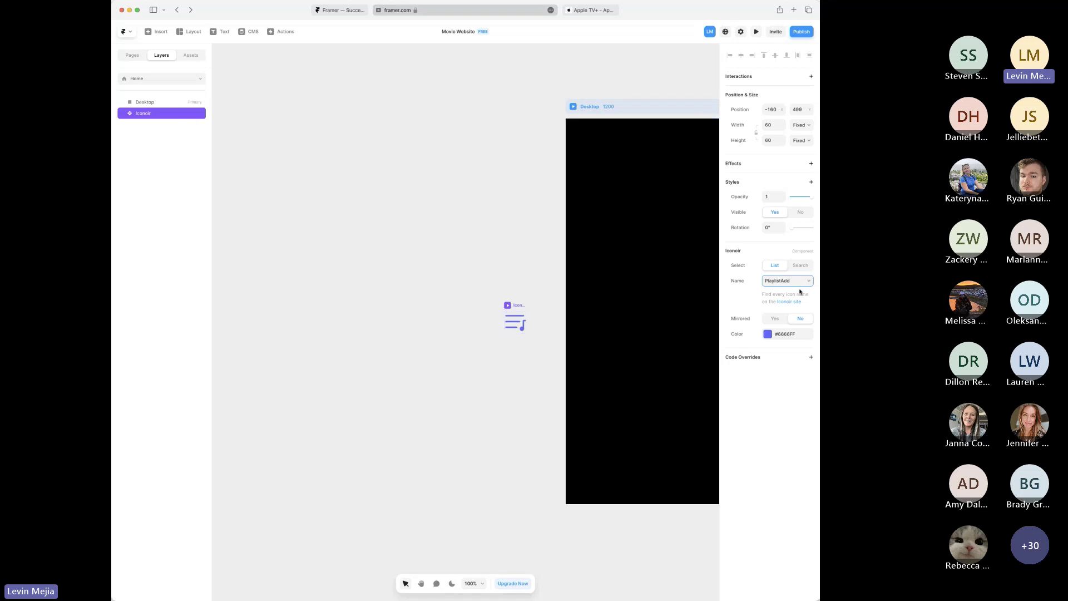
pyautogui.press('Down')
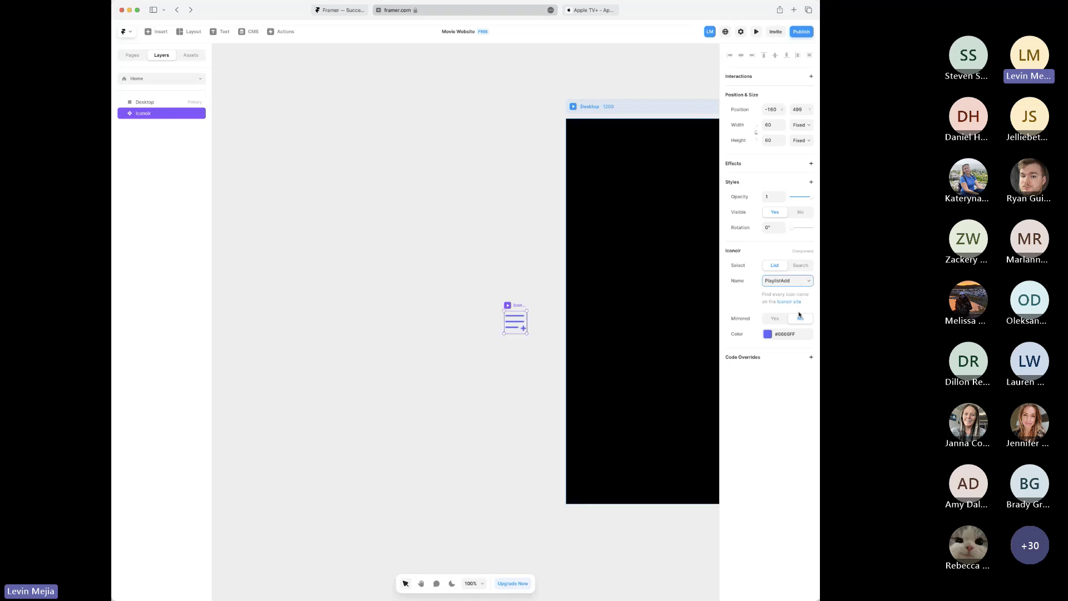
pyautogui.write('plugtypeg')
pyautogui.click(768, 334)
pyautogui.click(622, 345)
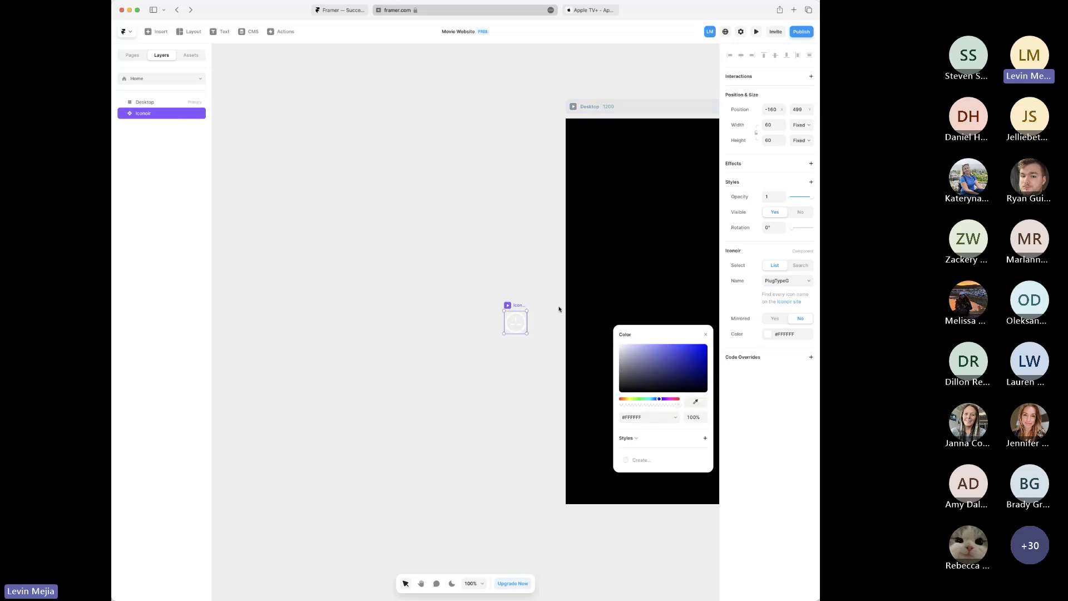
# - Delete the Iconoir icon from the canvas beside the Desktop page
pyautogui.click(479, 336)
pyautogui.click(518, 305)
pyautogui.press('Delete')
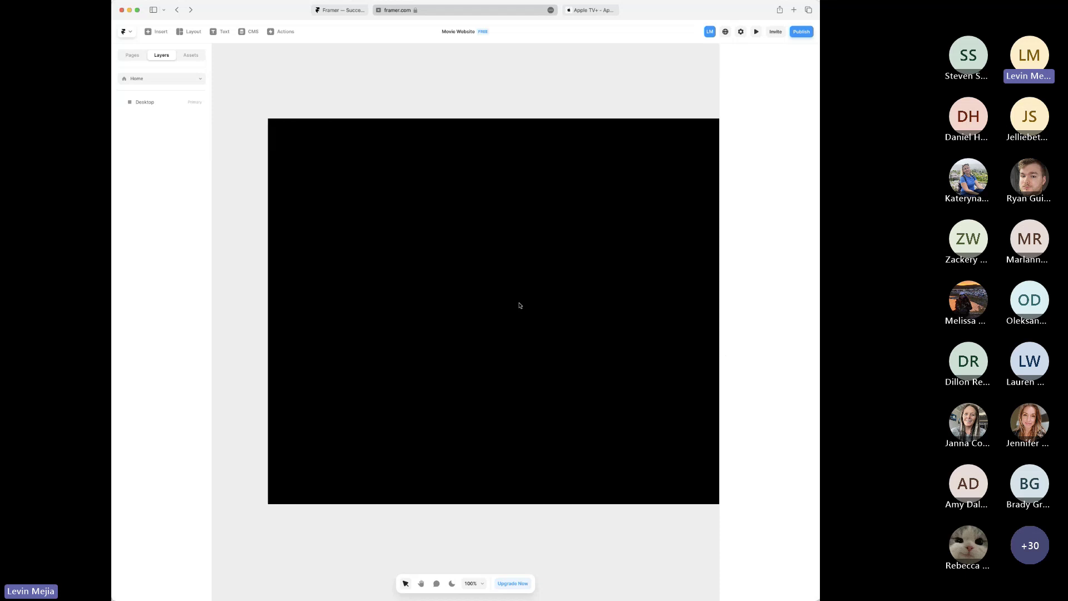
# - Place a Slideshow from the interactive elements slightly above the centre of the black Desktop page
pyautogui.click(158, 33)
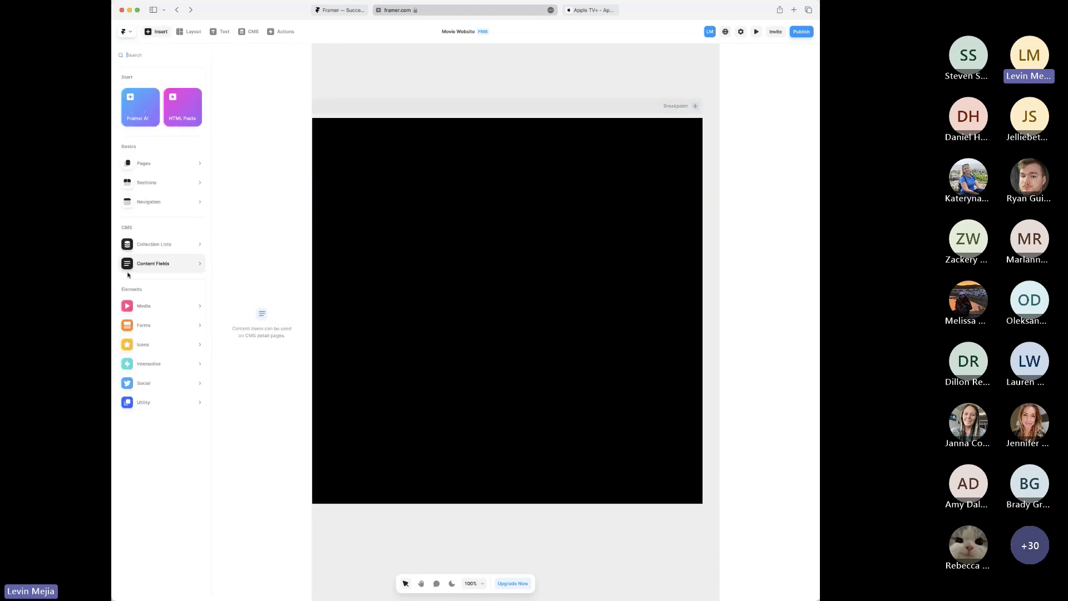
pyautogui.moveTo(155, 384)
pyautogui.moveTo(158, 405)
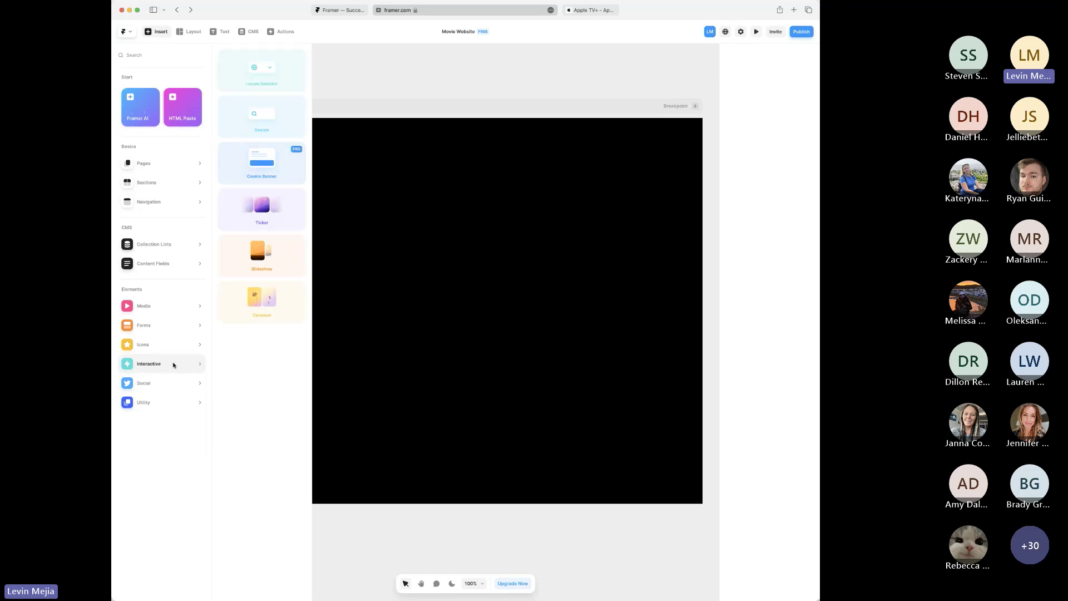
pyautogui.moveTo(283, 265); pyautogui.dragTo(456, 262)
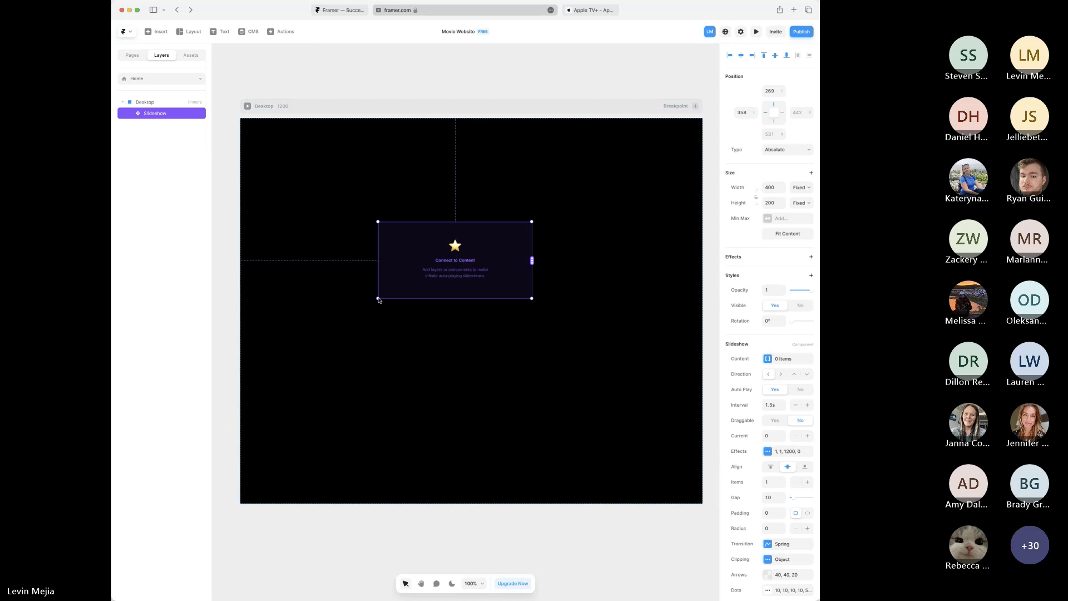
# - Enlarge the Slideshow to about 866 by 506 and center it horizontally, about 125 below the Desktop page's top edge
pyautogui.moveTo(378, 299); pyautogui.dragTo(450, 252)
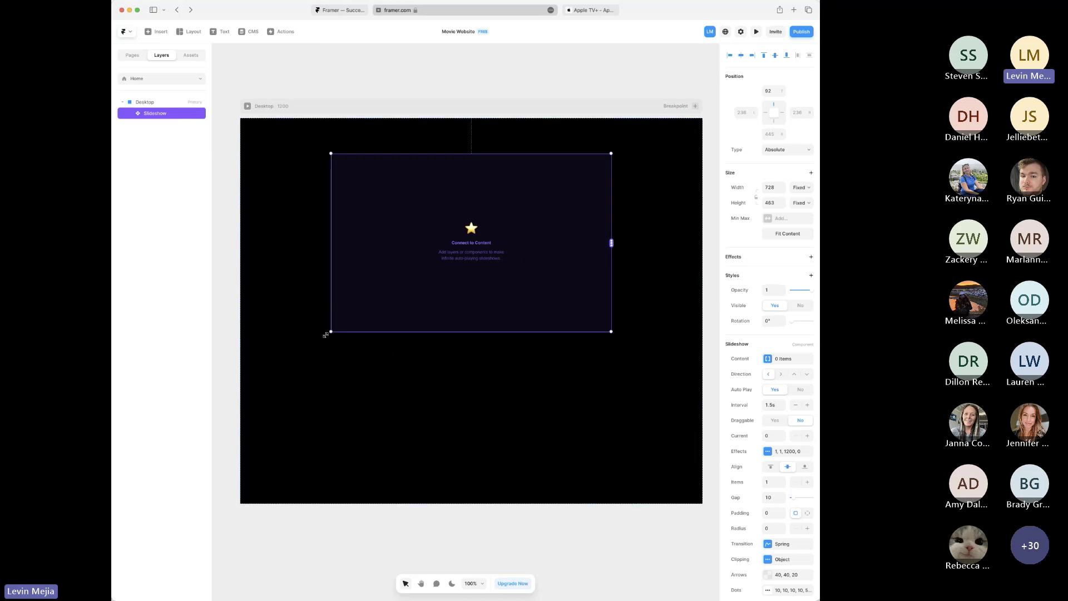
pyautogui.moveTo(325, 335); pyautogui.dragTo(276, 351)
pyautogui.moveTo(445, 273); pyautogui.dragTo(474, 286)
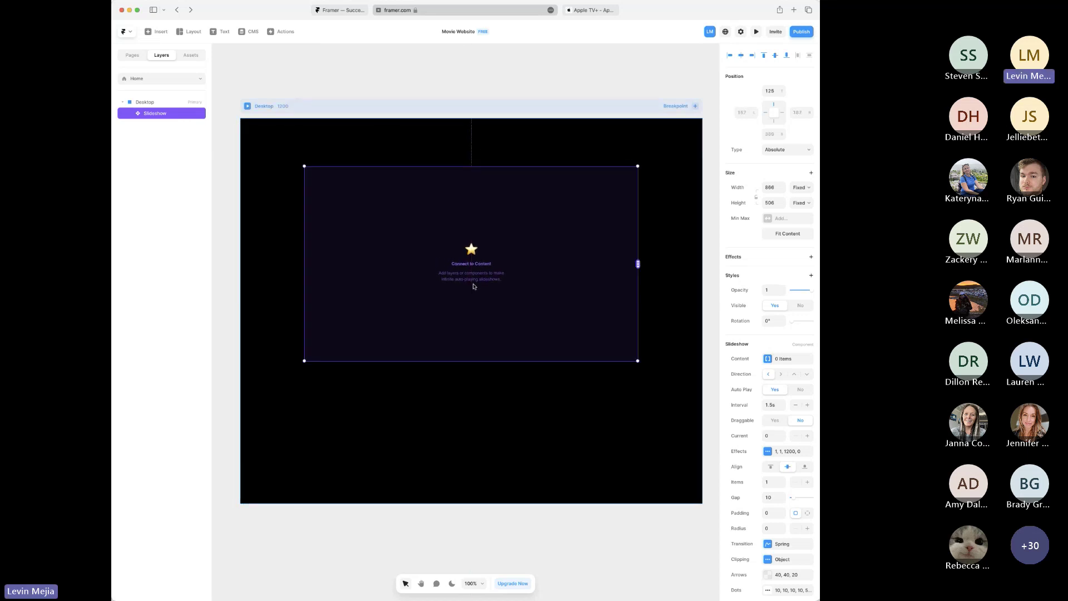
pyautogui.scroll(-5, 474, 286)
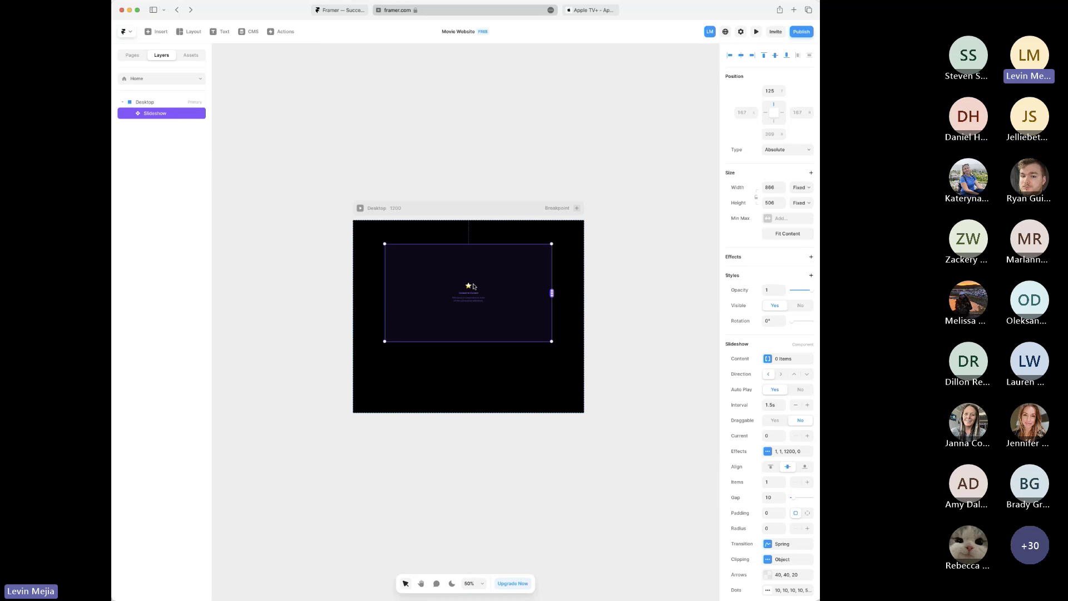
pyautogui.click(616, 309)
pyautogui.hscroll(1, 639, 315)
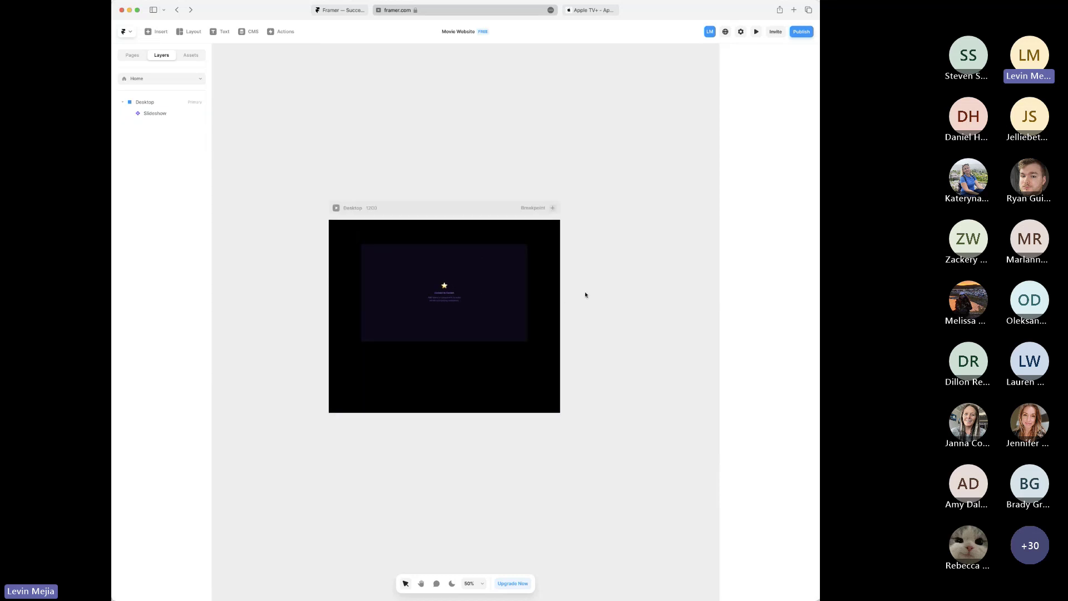
pyautogui.scroll(-1, 586, 295)
pyautogui.hscroll(4, 586, 295)
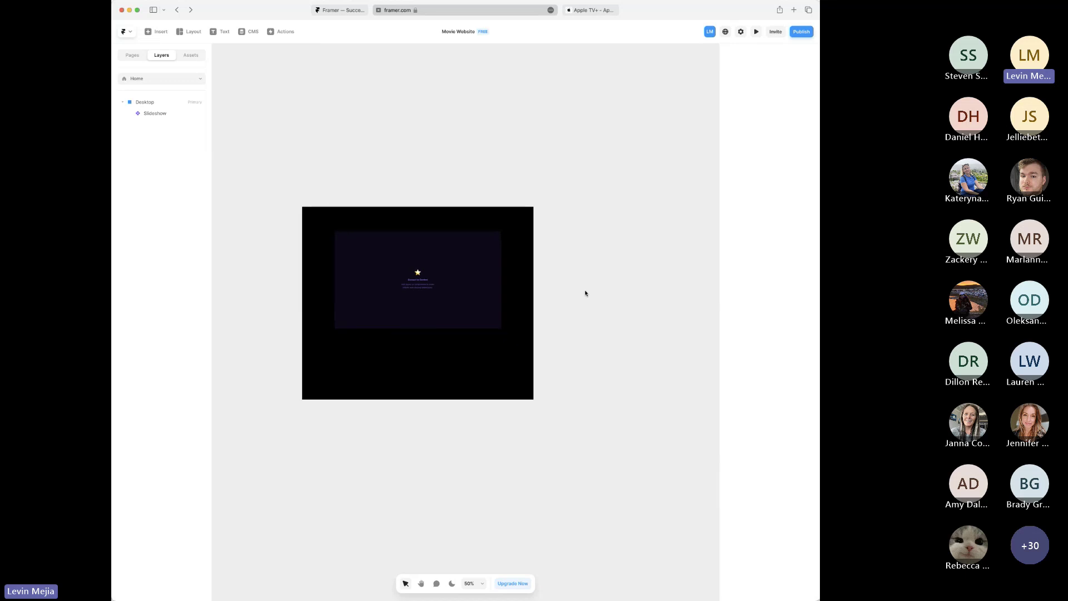
# - Set the Slideshow's width to 880 and its height to 500
pyautogui.click(409, 288)
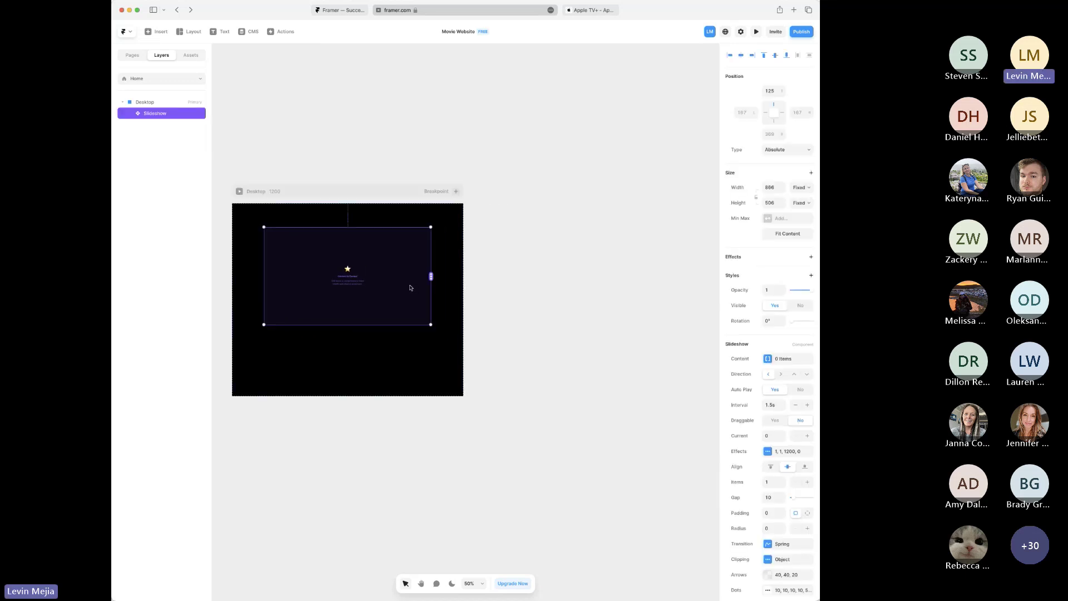
pyautogui.hscroll(-3, 411, 287)
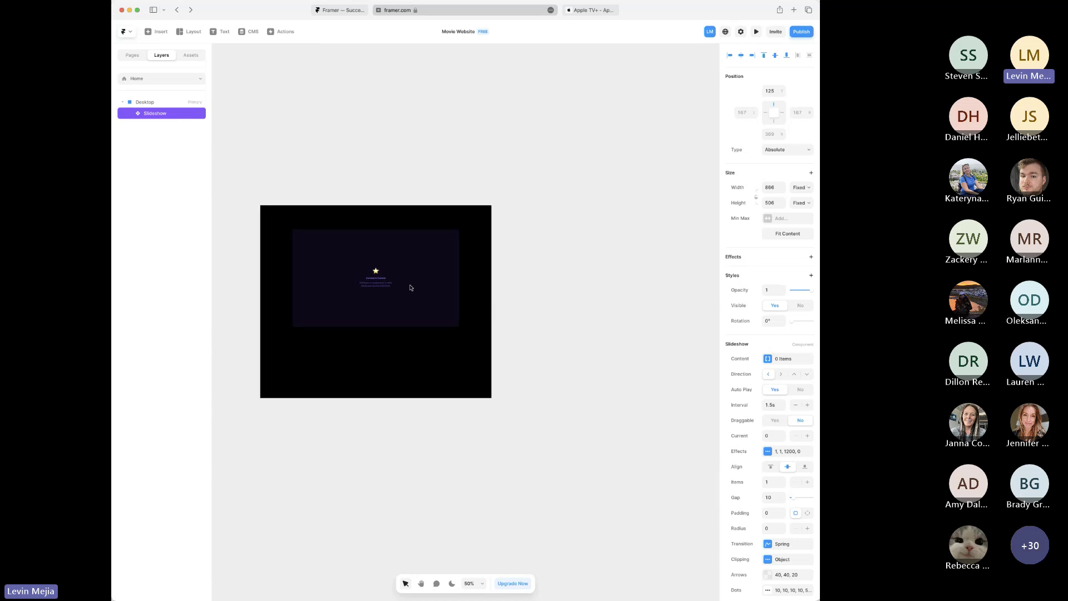
pyautogui.click(771, 187)
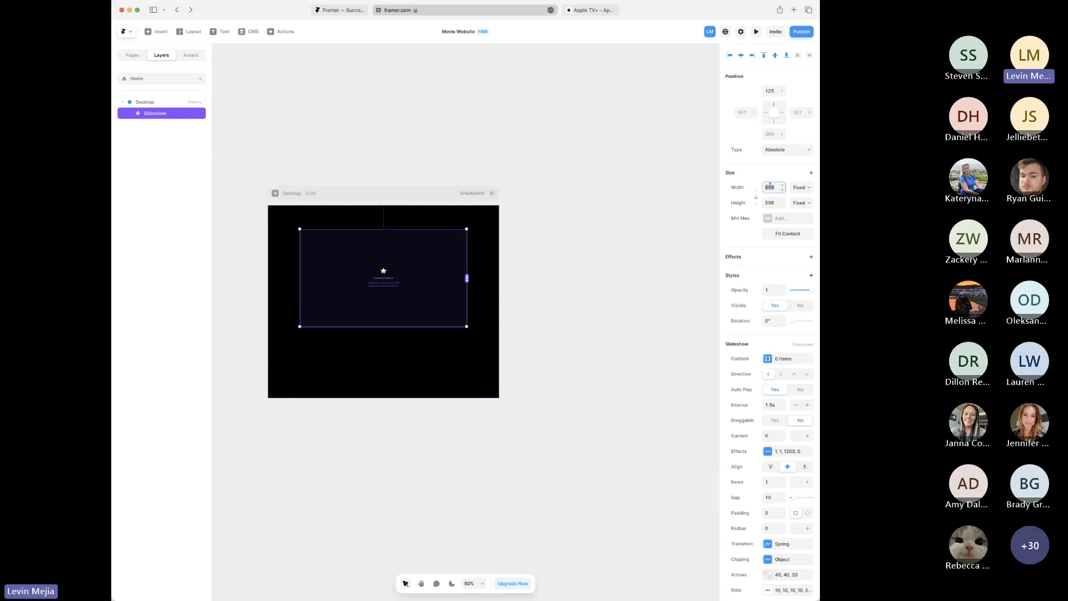
pyautogui.write('800')
pyautogui.press('Tab')
pyautogui.write('500')
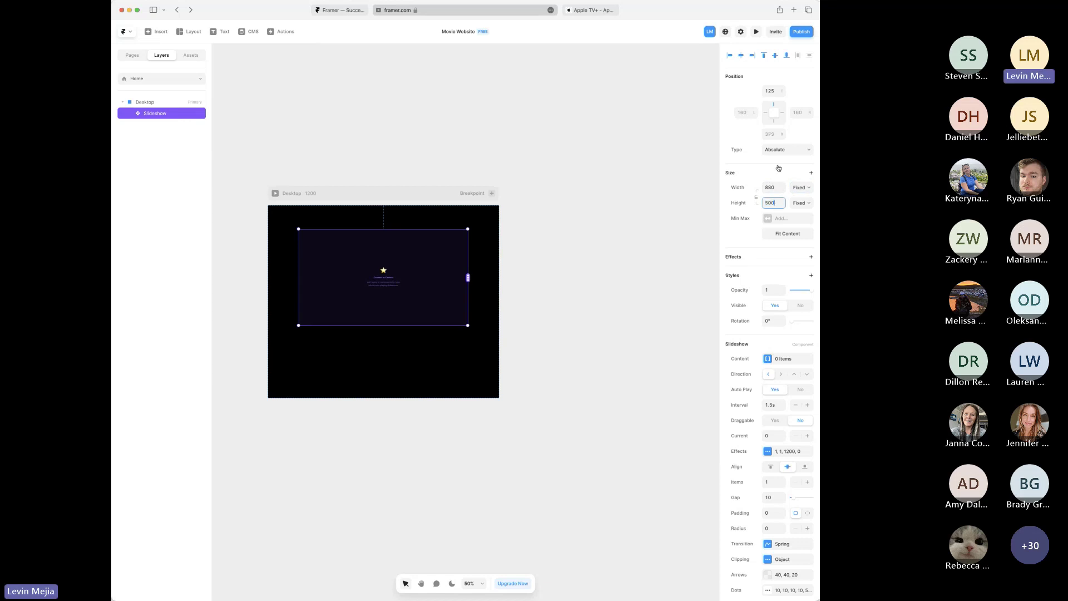
pyautogui.click(665, 258)
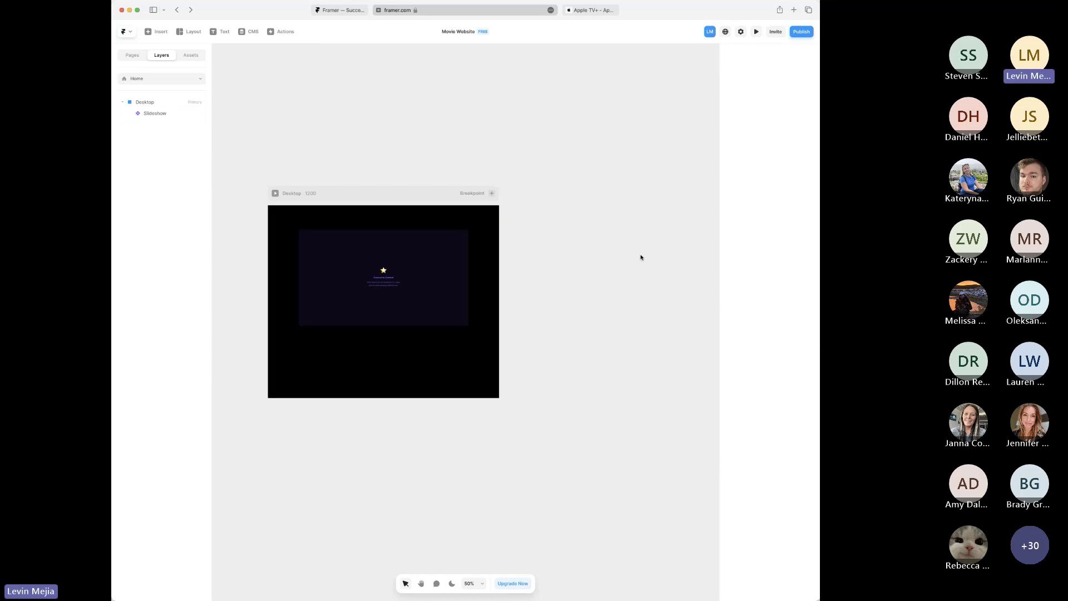
# - Draw a frame about 842 by 590 on the empty canvas to the right of the Desktop page
pyautogui.click(407, 276)
pyautogui.hscroll(5, 669, 252)
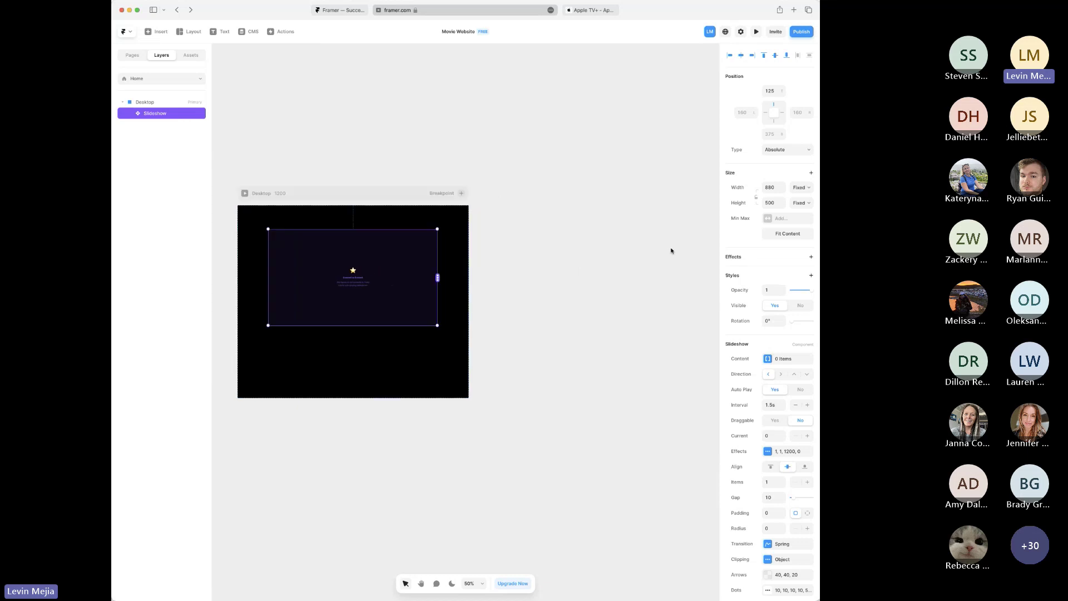
pyautogui.press('f')
pyautogui.moveTo(509, 244); pyautogui.dragTo(673, 359)
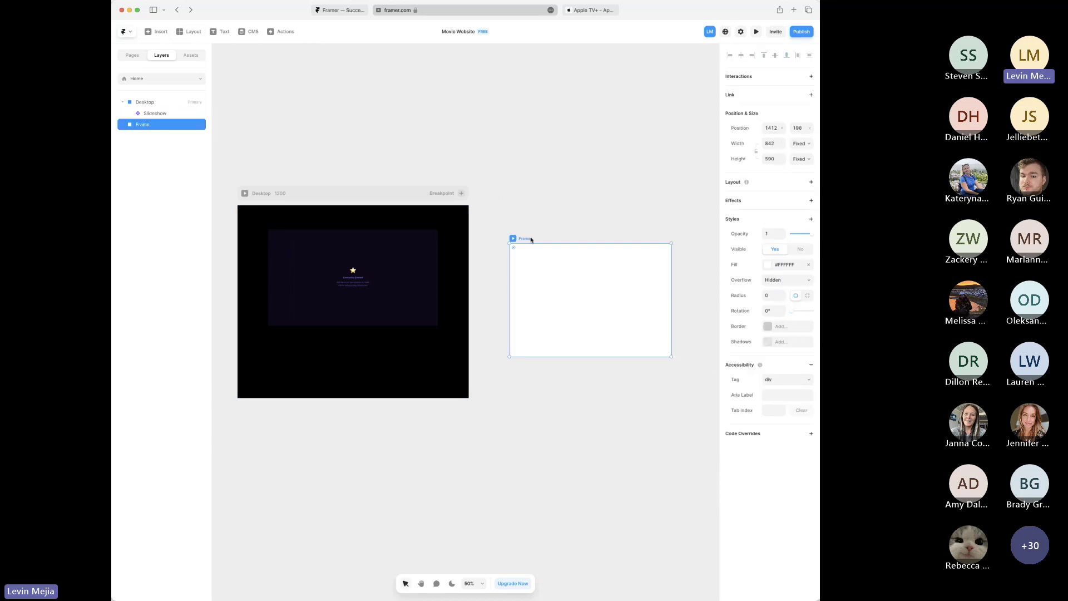
# - Set the new frame's width to 800 and its height to 500
pyautogui.click(777, 145)
pyautogui.write('800')
pyautogui.press('Return')
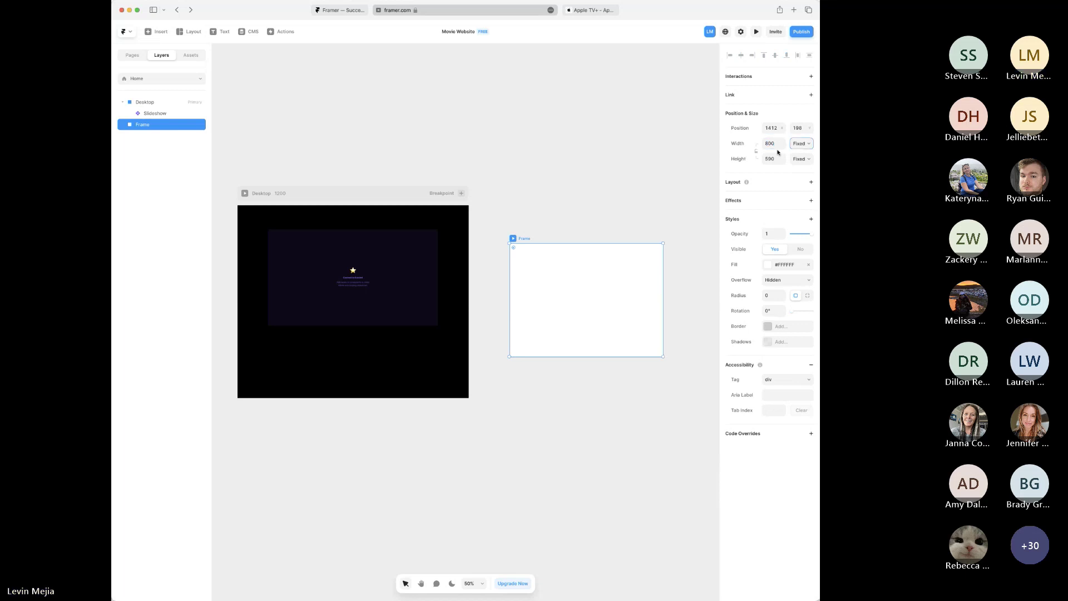
pyautogui.click(776, 158)
pyautogui.write('500')
pyautogui.press('Tab')
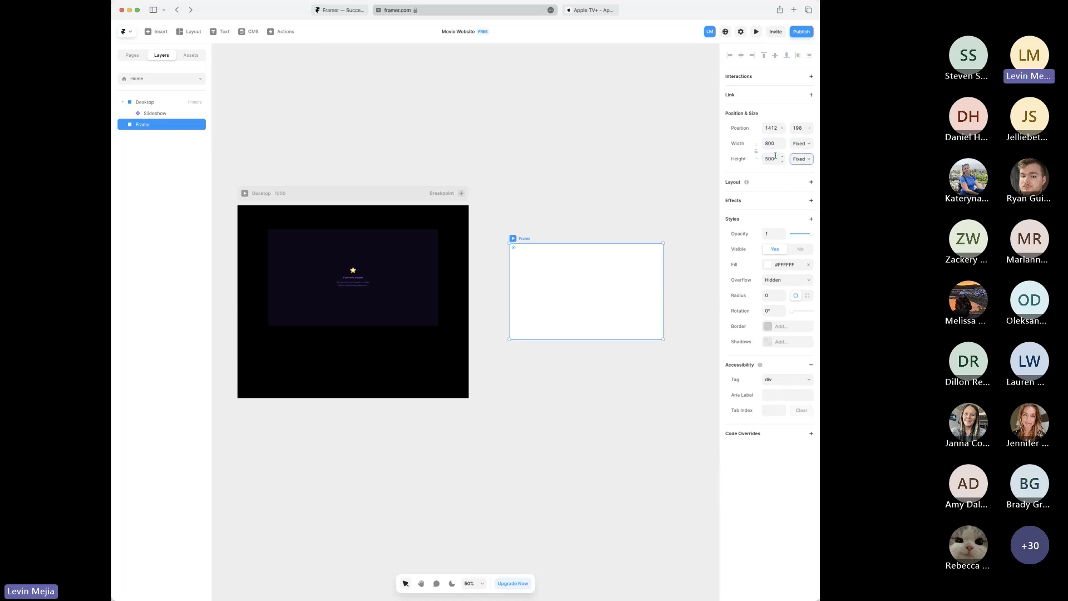
# - Move the new frame level with the Desktop page's top edge, at about X 1504 and Y 0, and rename it 1
pyautogui.click(532, 220)
pyautogui.moveTo(525, 238); pyautogui.dragTo(543, 199)
pyautogui.rightClick(543, 202)
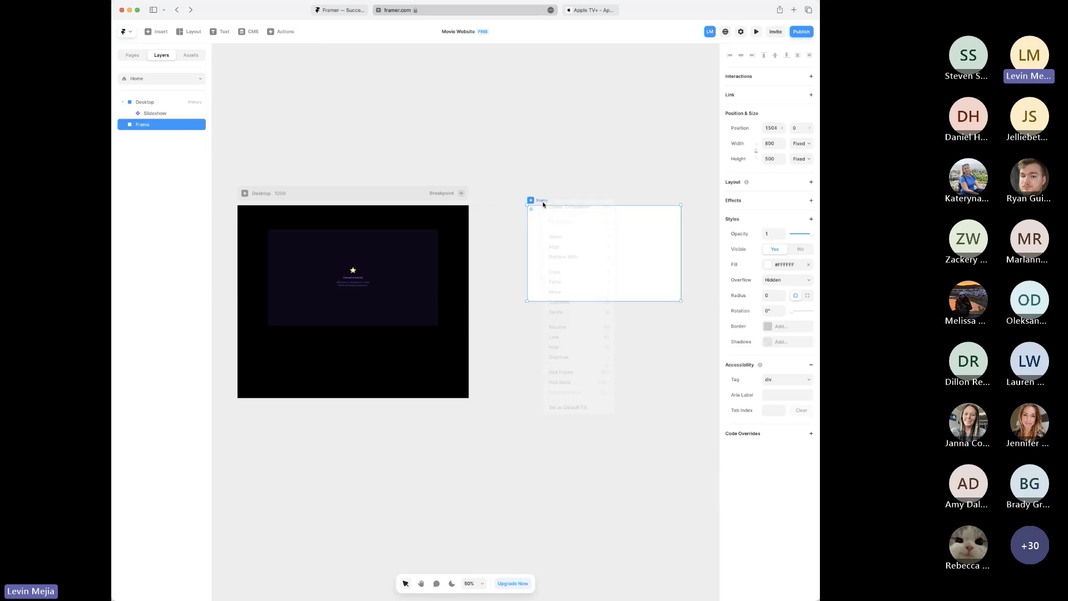
pyautogui.rightClick(544, 203)
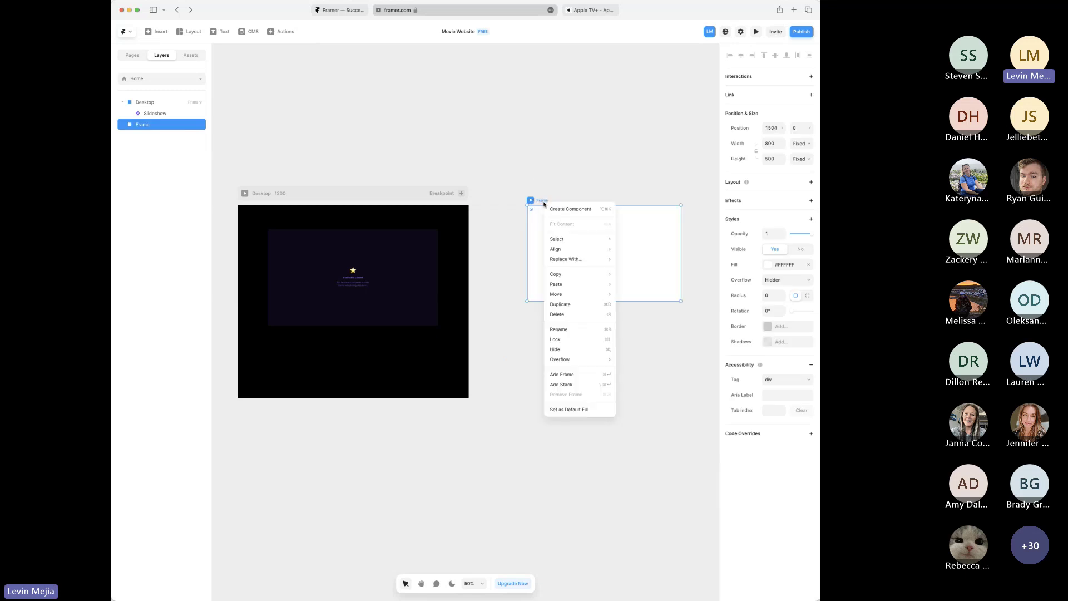
pyautogui.click(591, 334)
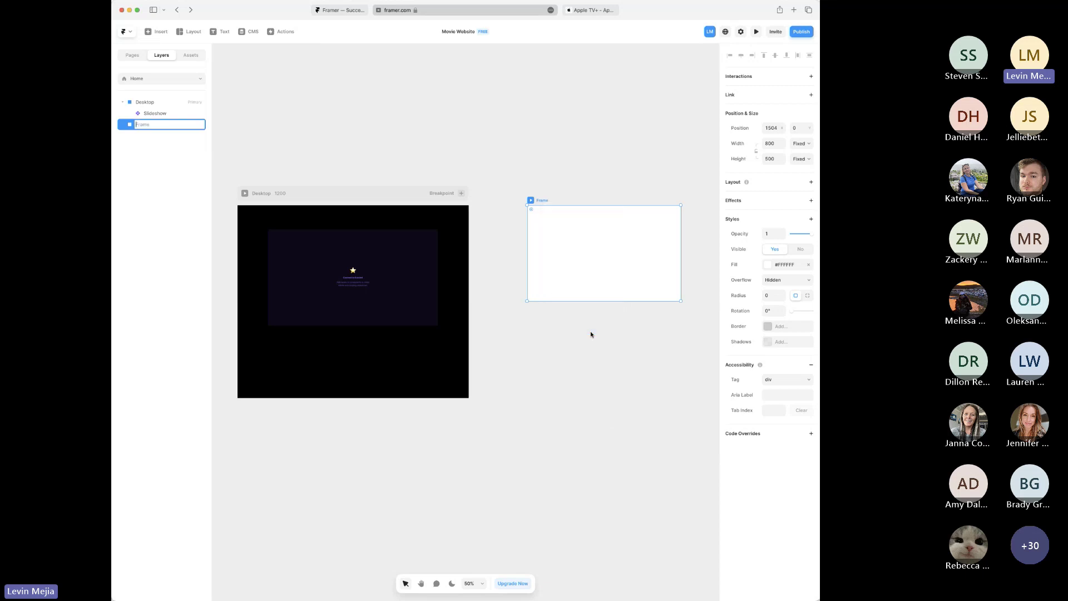
pyautogui.write('1')
pyautogui.press('Return')
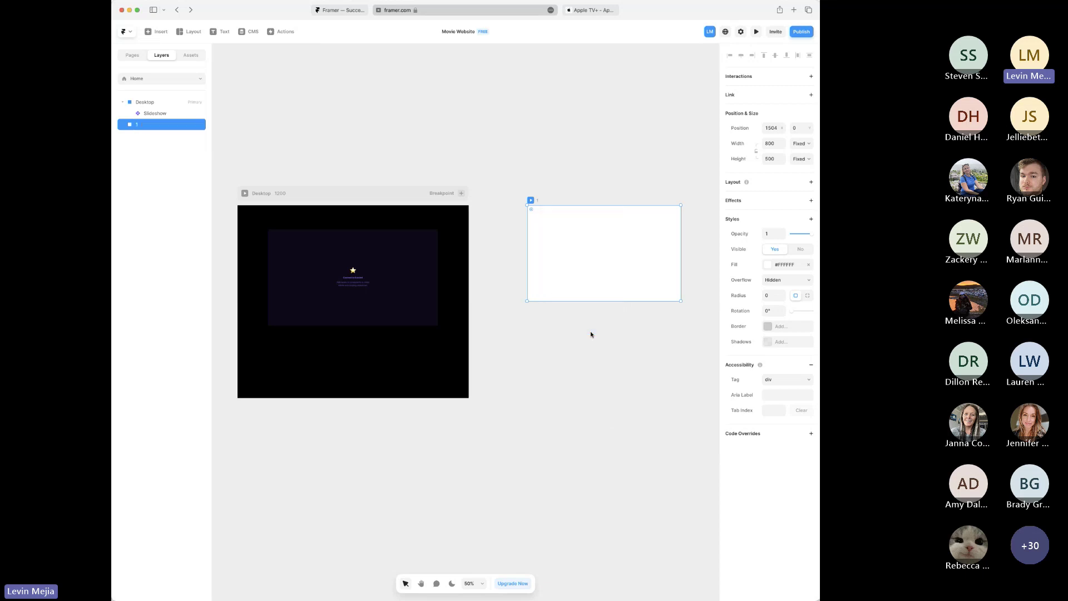
# - Fill frame 1 with the Unsplash photo of a figure in a red-lit tunnel walkway
pyautogui.click(626, 370)
pyautogui.click(583, 260)
pyautogui.hscroll(3, 584, 259)
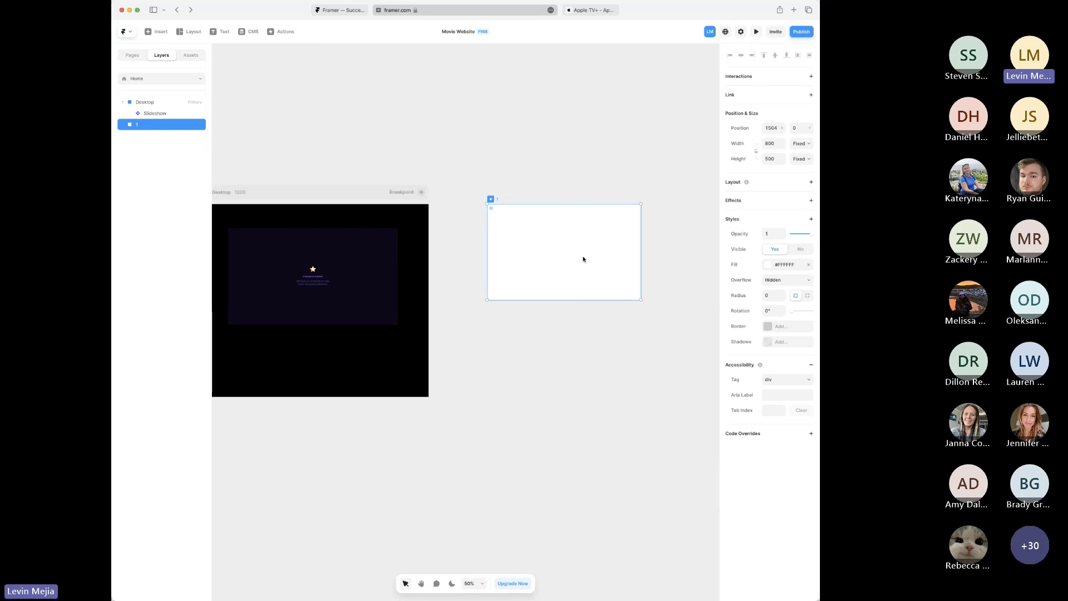
pyautogui.click(771, 268)
pyautogui.click(698, 282)
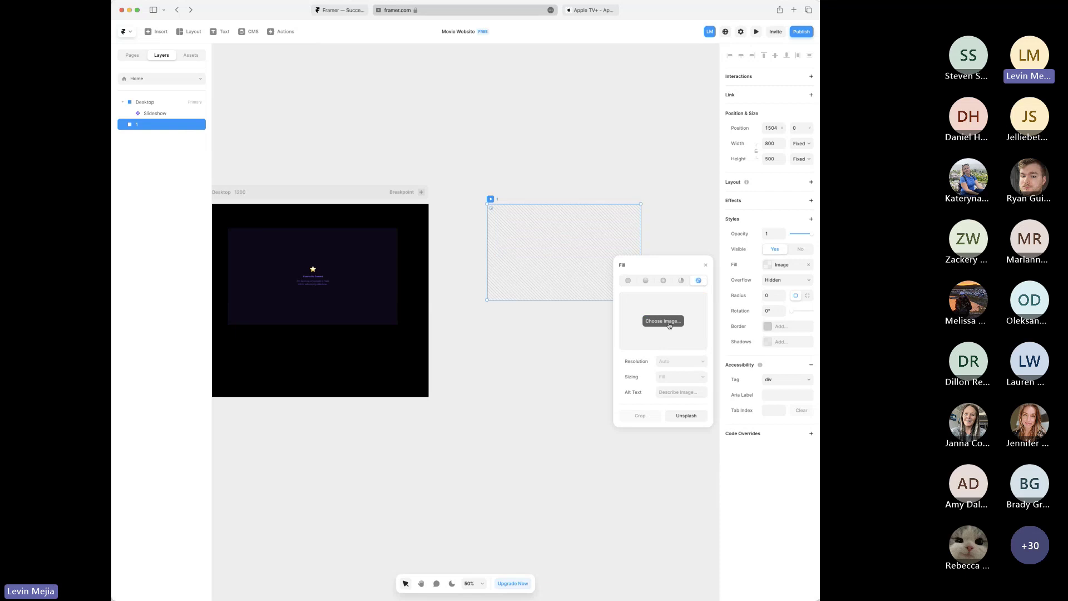
pyautogui.click(687, 417)
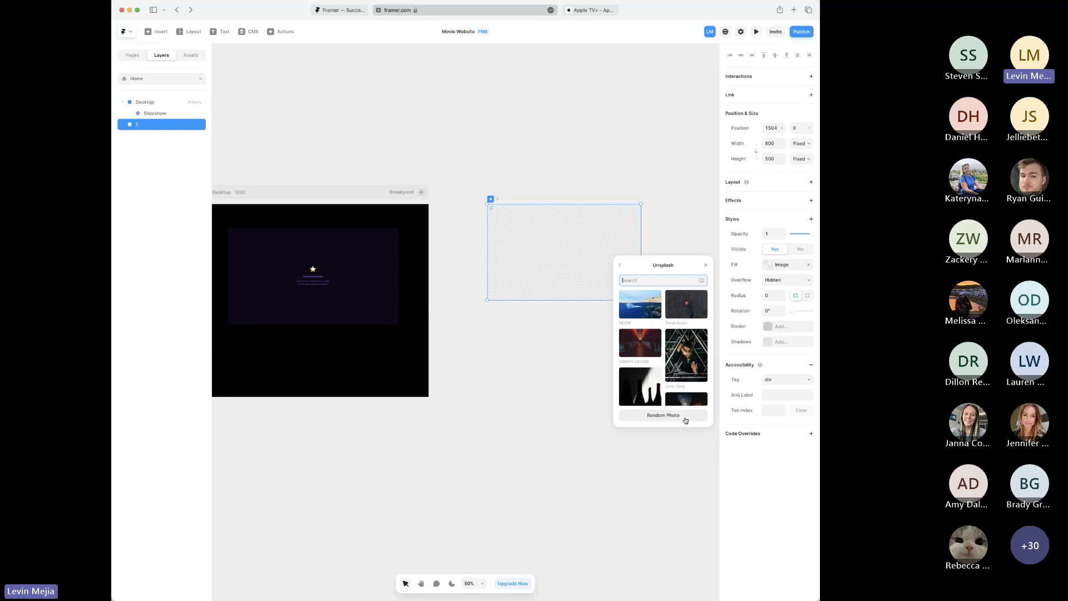
pyautogui.click(651, 345)
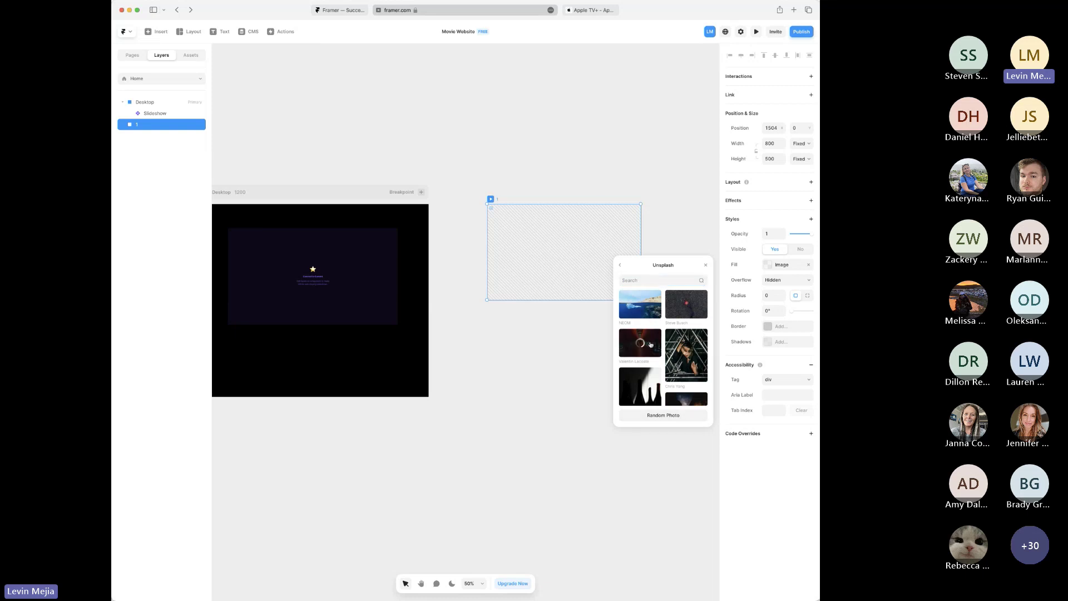
pyautogui.click(566, 361)
# - Duplicate the tunnel-photo frame on the canvas beside the Desktop page
pyautogui.click(489, 205)
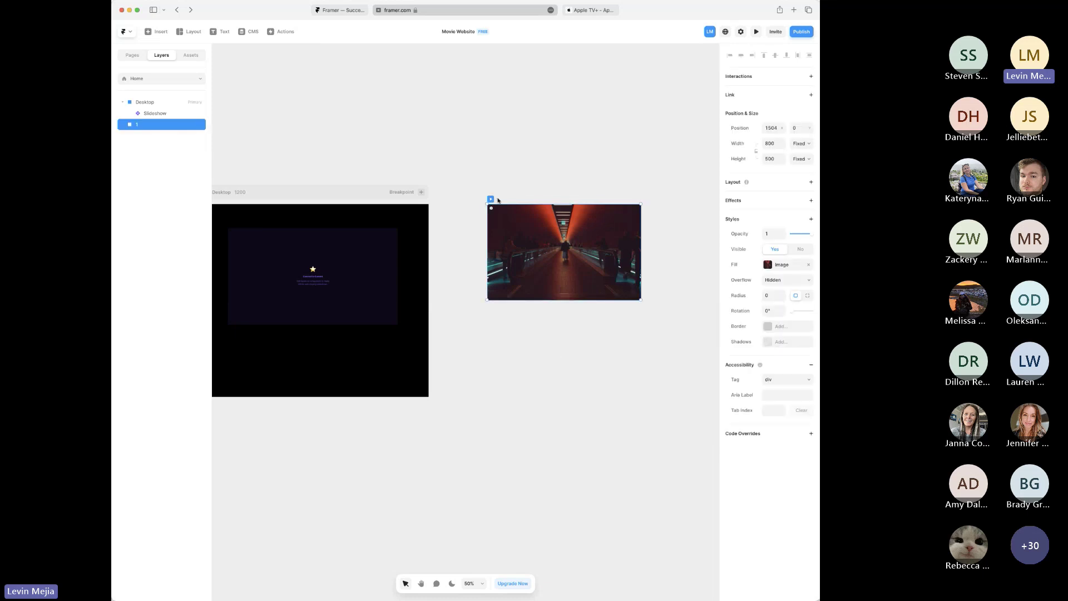
pyautogui.press('super+d')
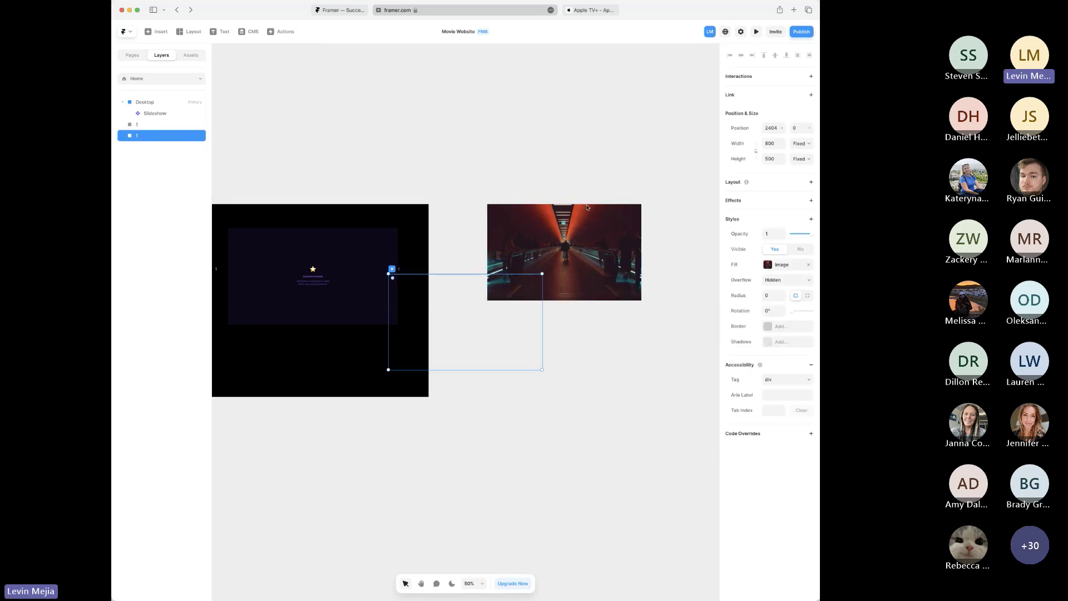
pyautogui.hscroll(-5, 565, 247)
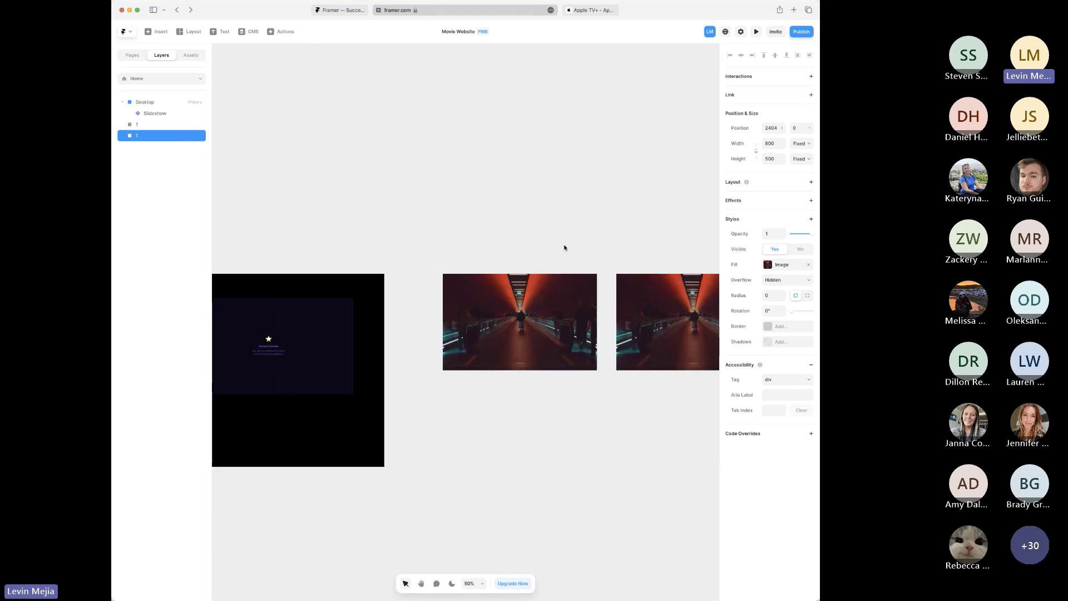
pyautogui.hscroll(3, 626, 271)
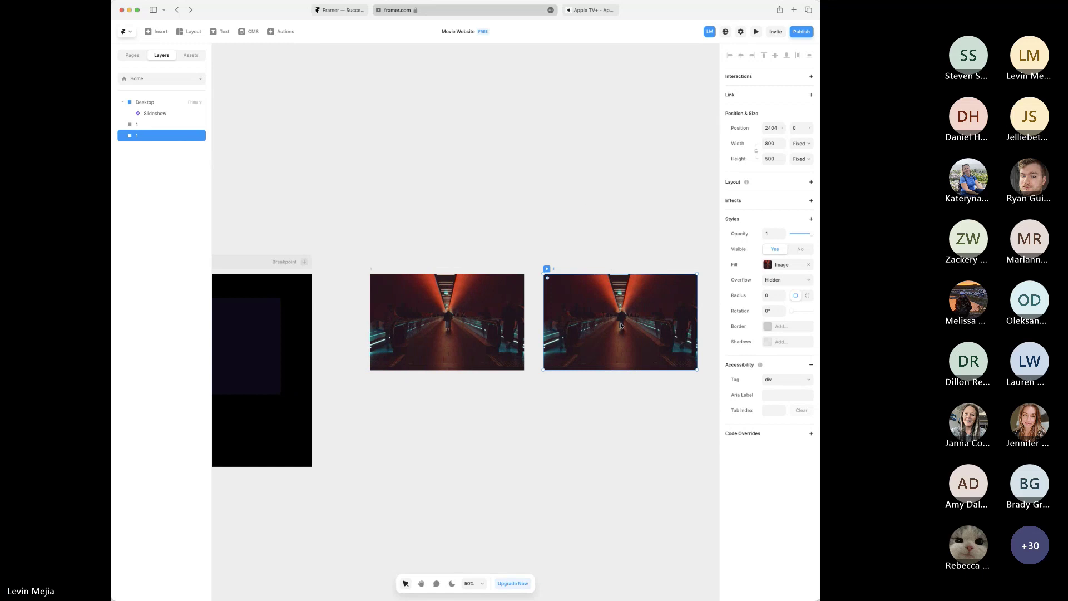
pyautogui.hscroll(2, 622, 325)
pyautogui.hscroll(-3, 589, 322)
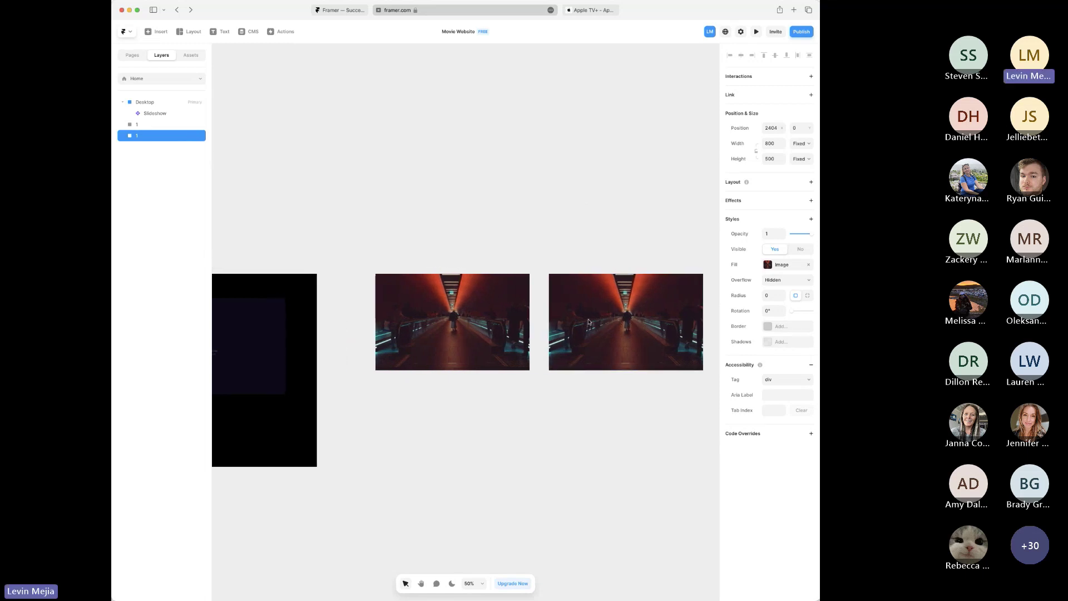
pyautogui.hscroll(2, 608, 324)
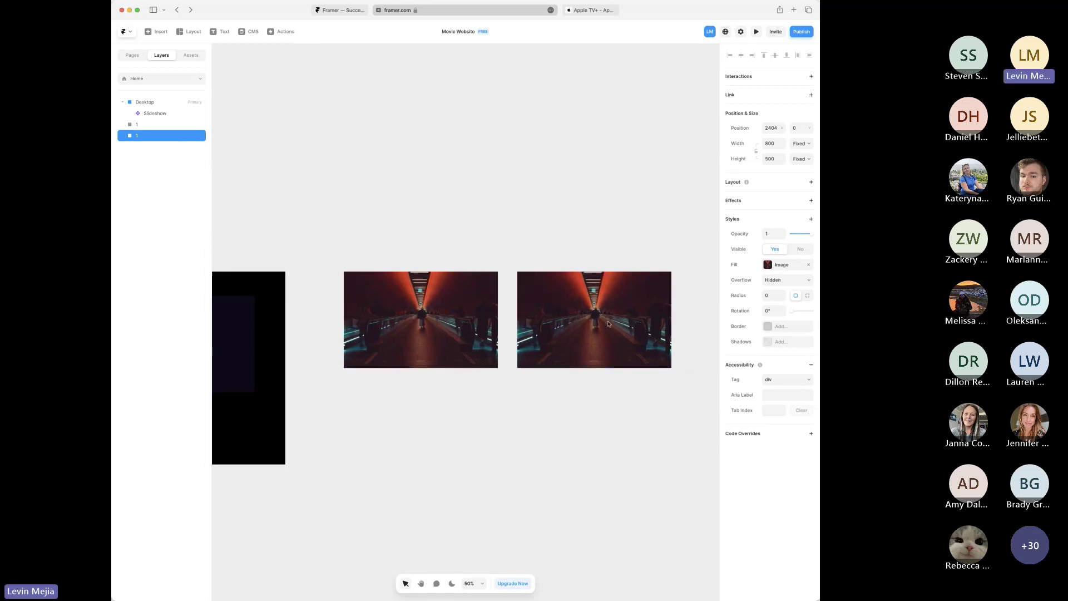
# - Replace the duplicate frame's image fill with the Unsplash photo of sand dunes in front of dark mountains
pyautogui.click(769, 265)
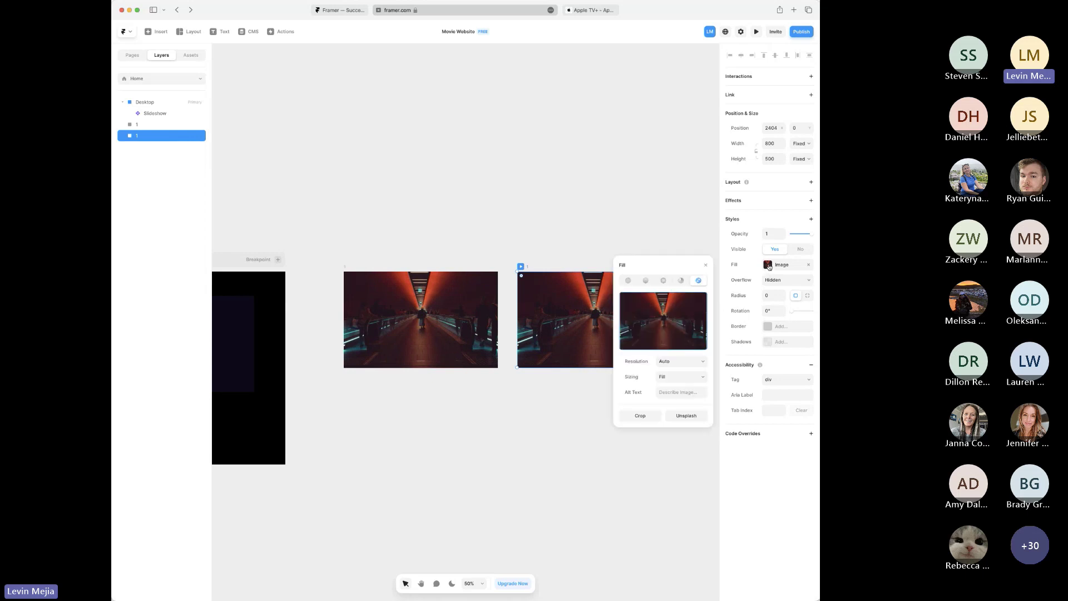
pyautogui.click(692, 418)
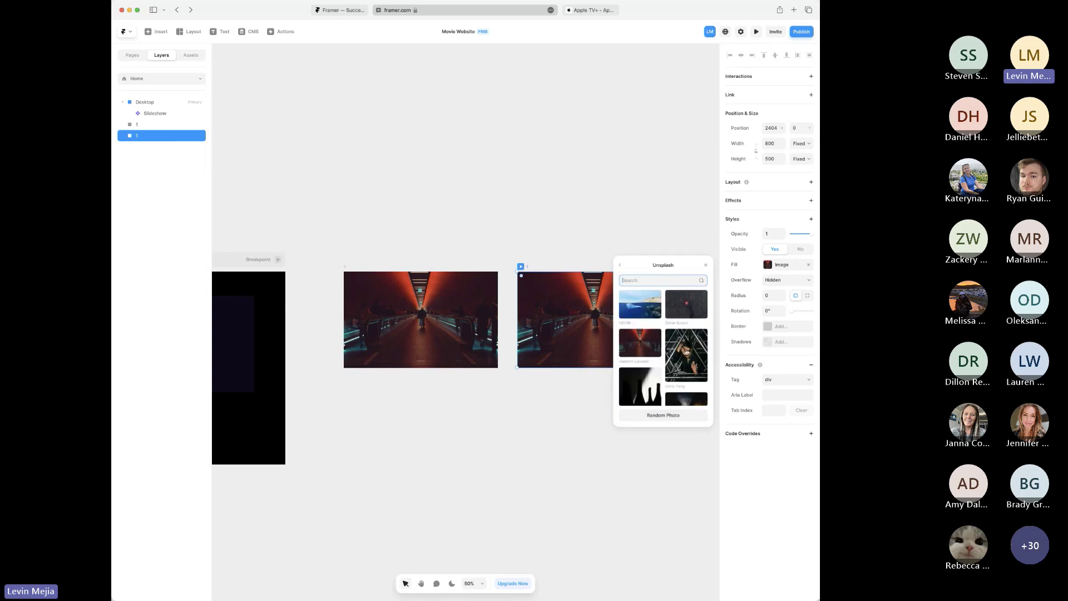
pyautogui.scroll(-2, 684, 354)
pyautogui.scroll(-3, 684, 354)
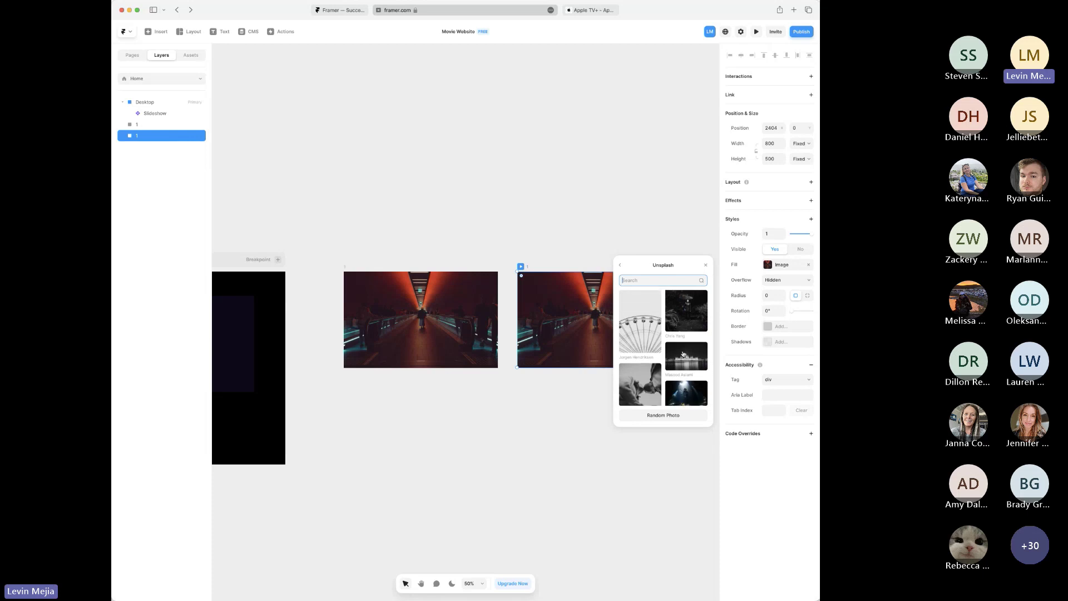
pyautogui.scroll(-5, 684, 354)
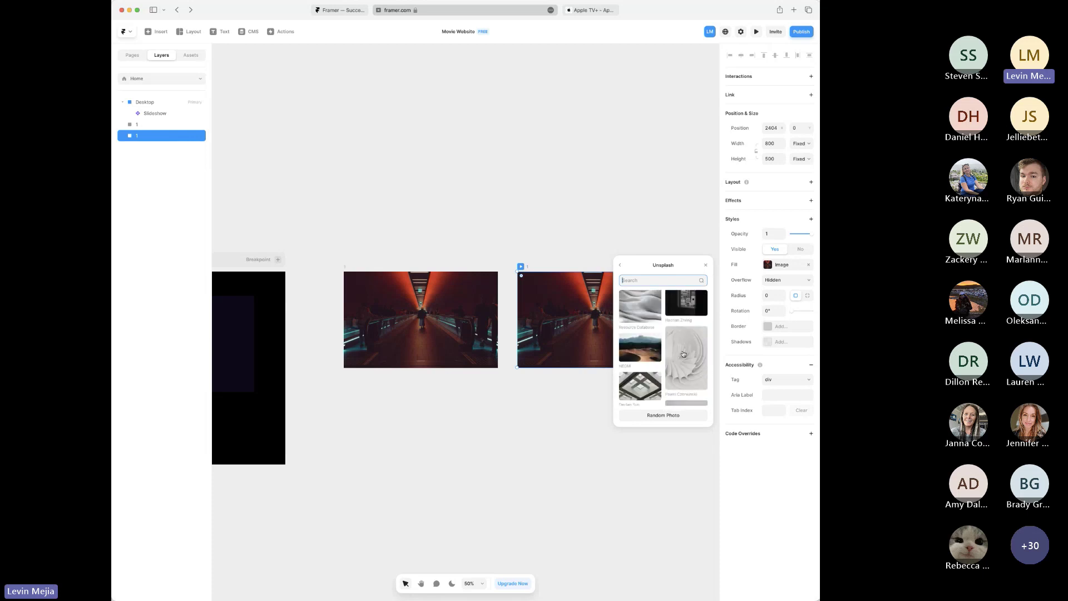
pyautogui.click(644, 335)
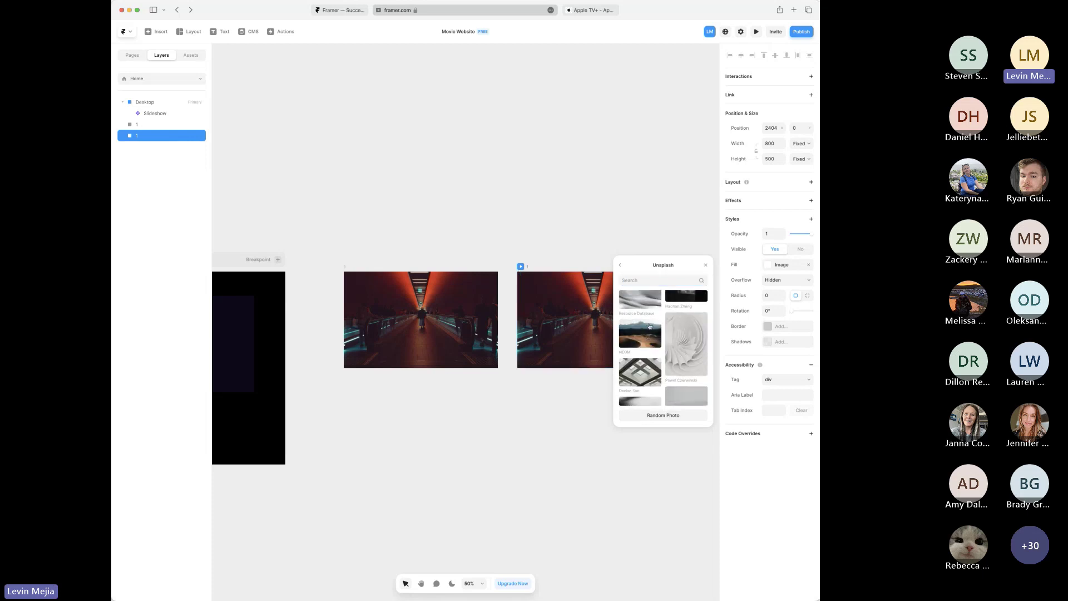
pyautogui.hscroll(3, 564, 408)
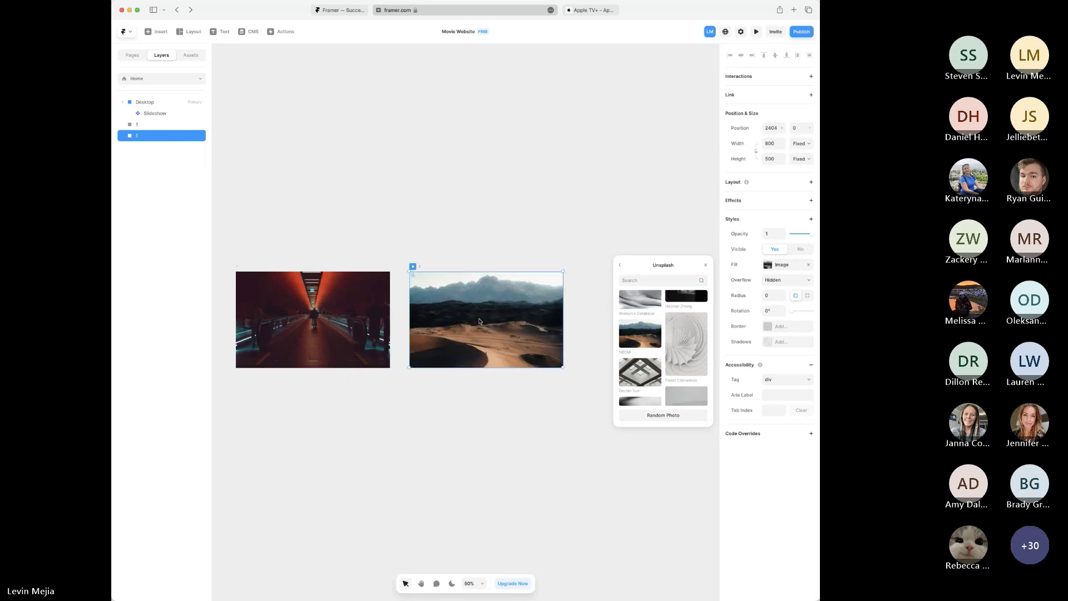
pyautogui.click(493, 396)
pyautogui.hscroll(-3, 494, 397)
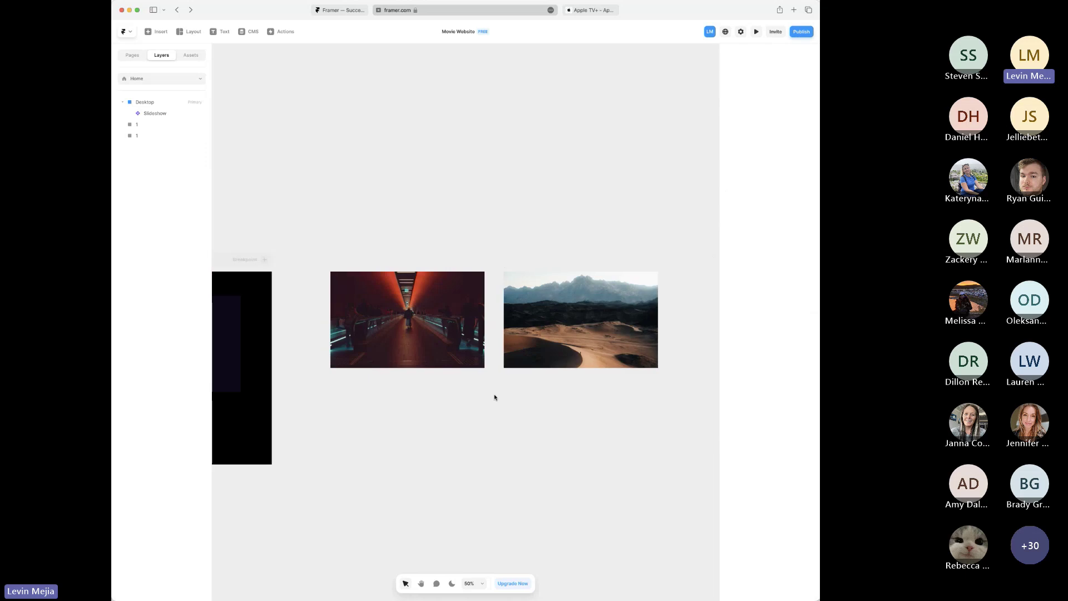
# - Duplicate the sand-dunes frame twice so four image frames sit in a row beside the Desktop page
pyautogui.hscroll(2, 495, 390)
pyautogui.click(498, 328)
pyautogui.hotkey('ctrl', 'd')
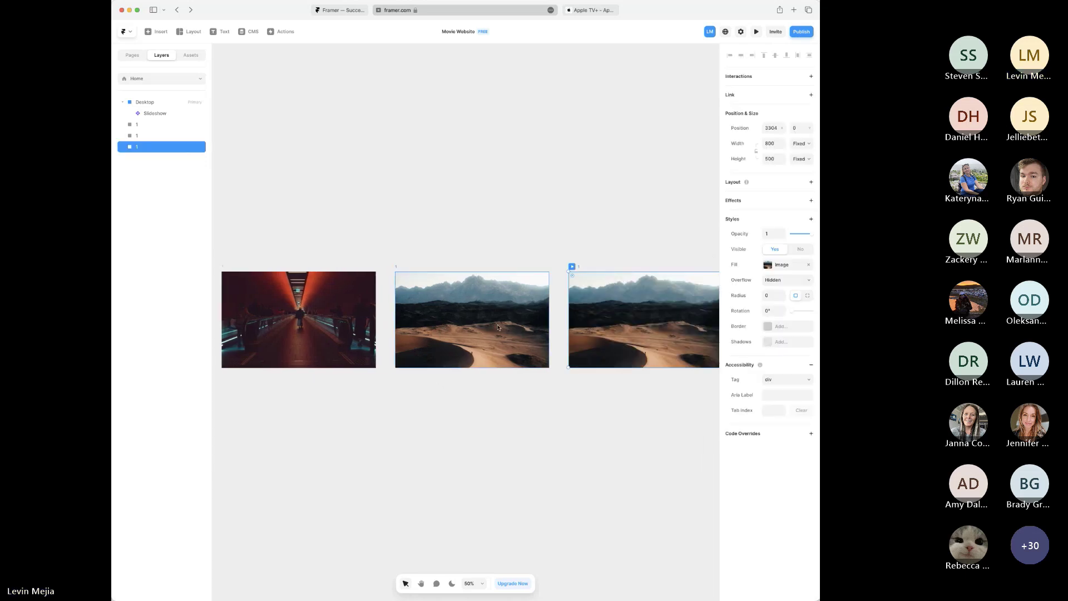
pyautogui.hscroll(5, 558, 370)
pyautogui.hotkey('ctrl', 'd')
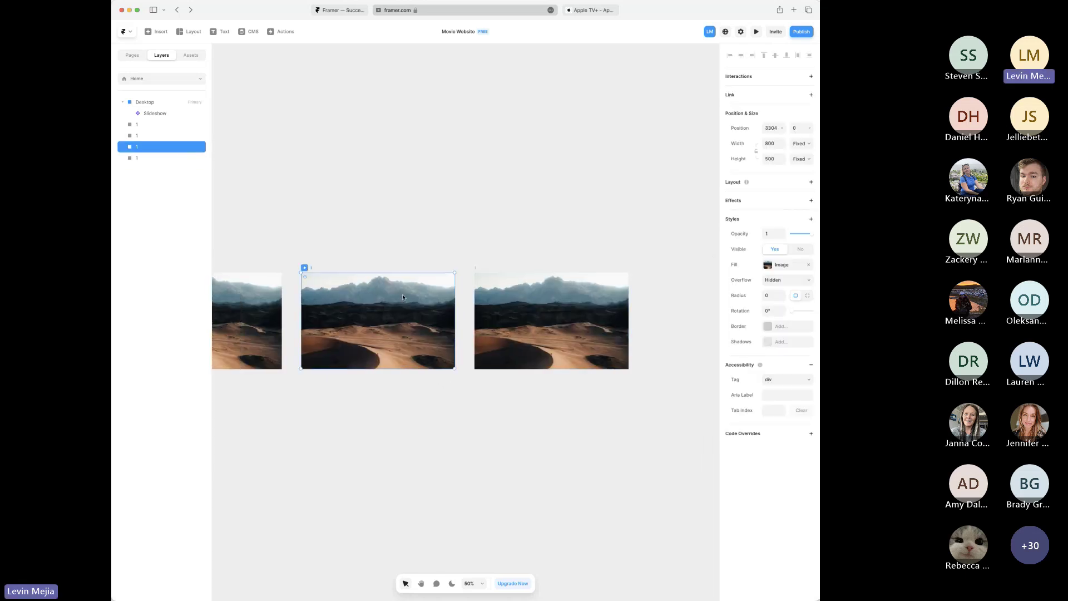
# - Replace the third frame's image fill with the Unsplash photo of a symmetrical black-and-white building interior
pyautogui.click(768, 265)
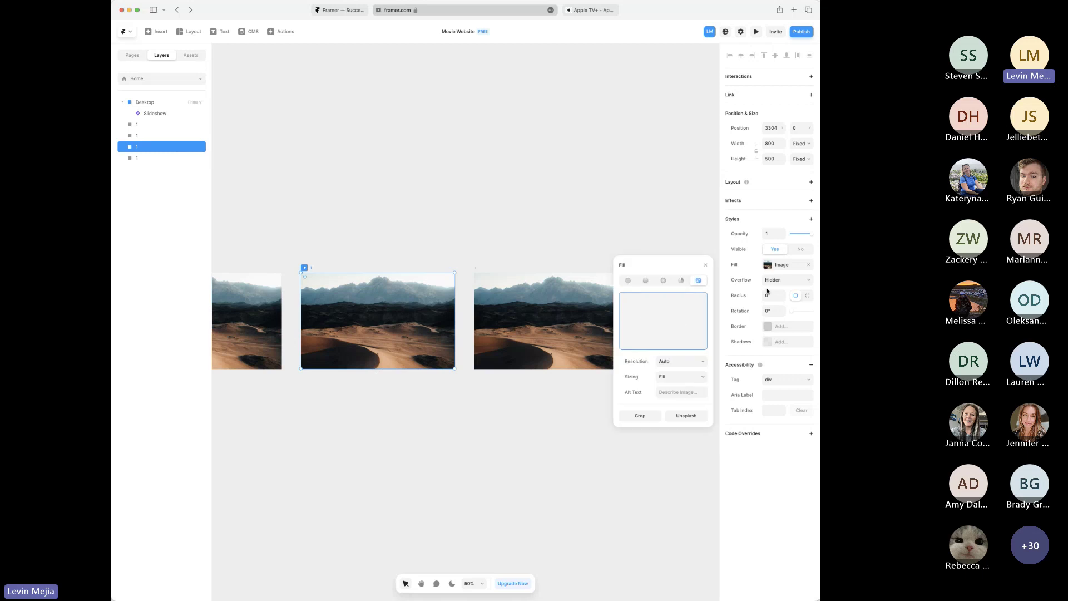
pyautogui.click(686, 416)
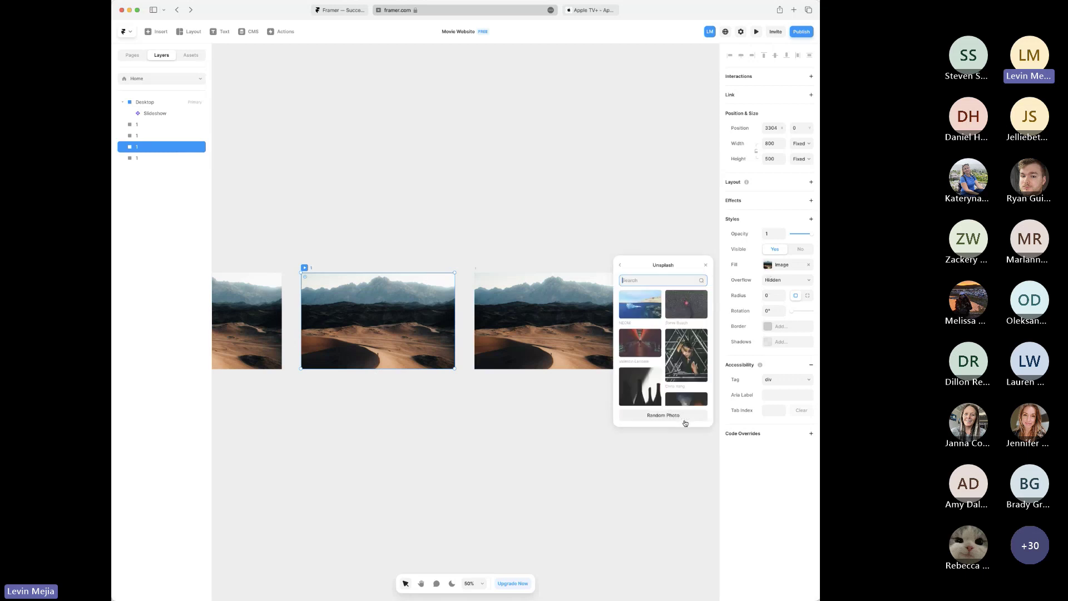
pyautogui.scroll(-5, 674, 352)
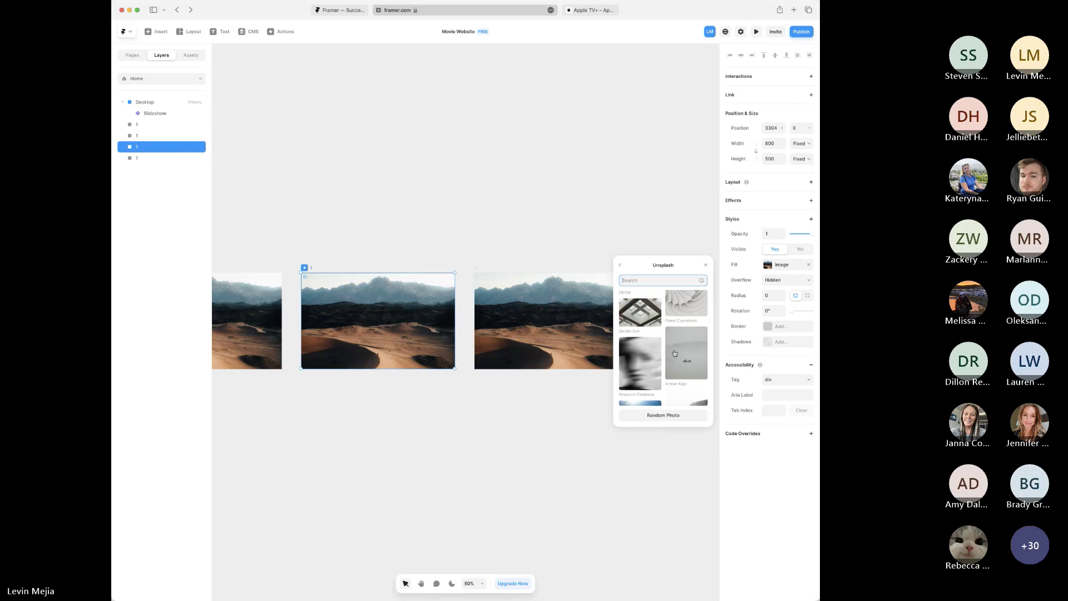
pyautogui.scroll(5, 675, 353)
pyautogui.scroll(2, 675, 353)
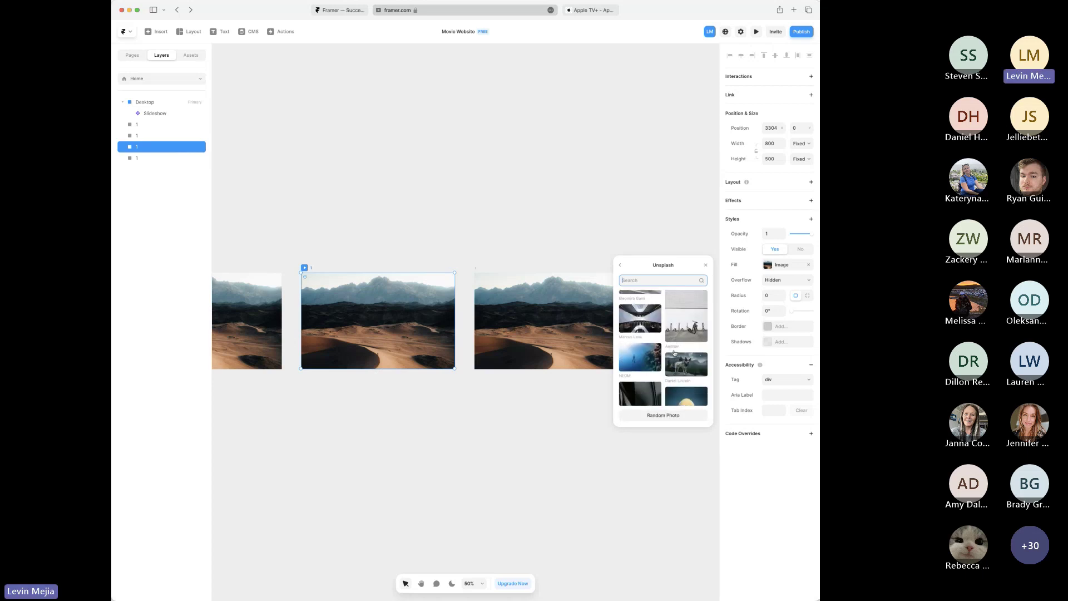
pyautogui.click(647, 318)
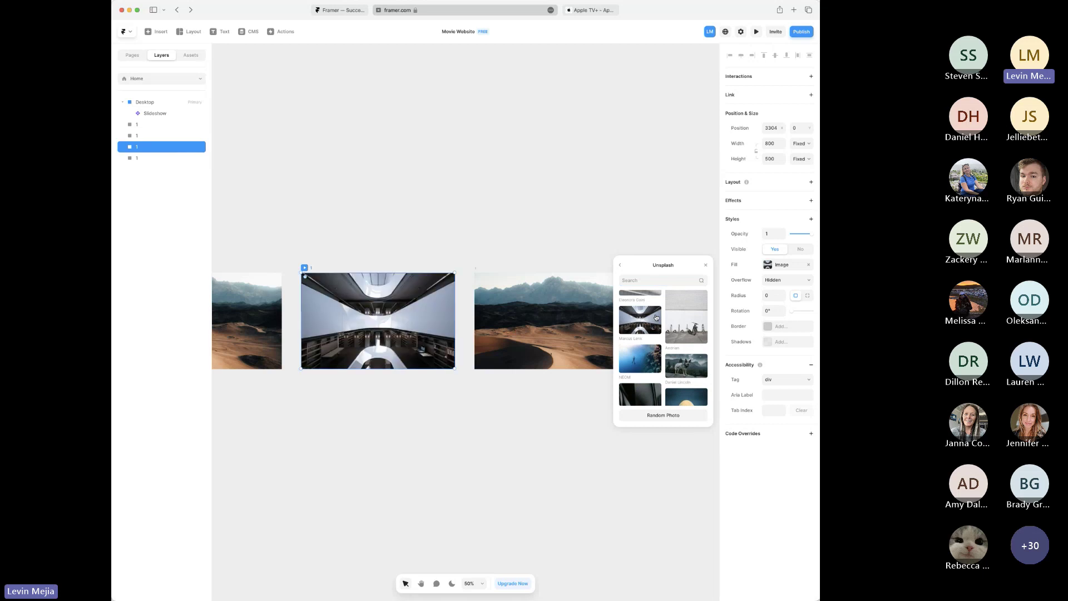
# - Replace the fourth frame's image fill with the Unsplash photo of a person in red facing desert rocks at dusk
pyautogui.click(536, 334)
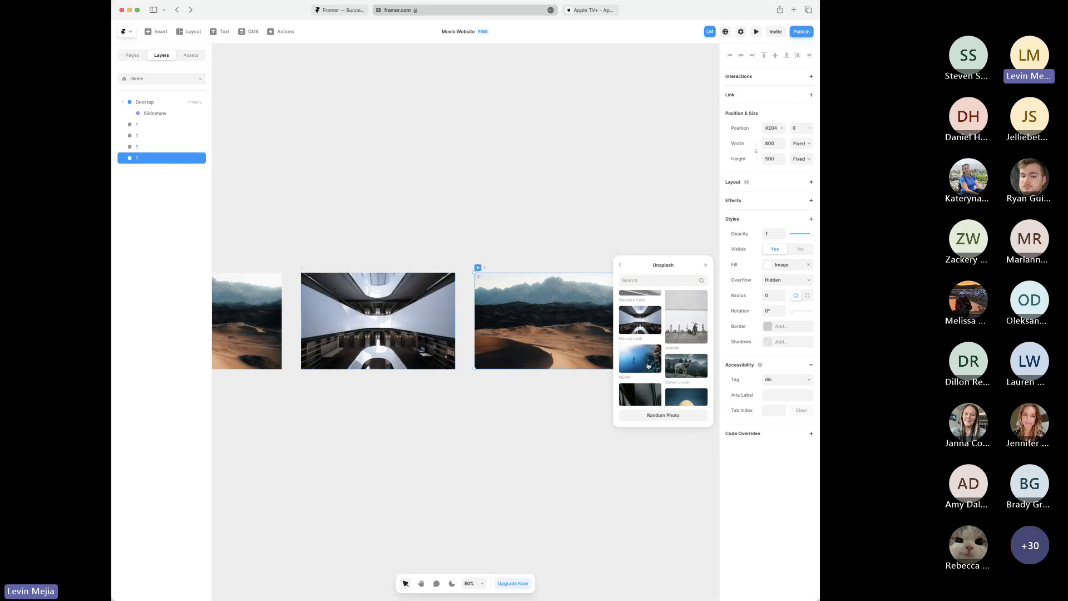
pyautogui.click(648, 366)
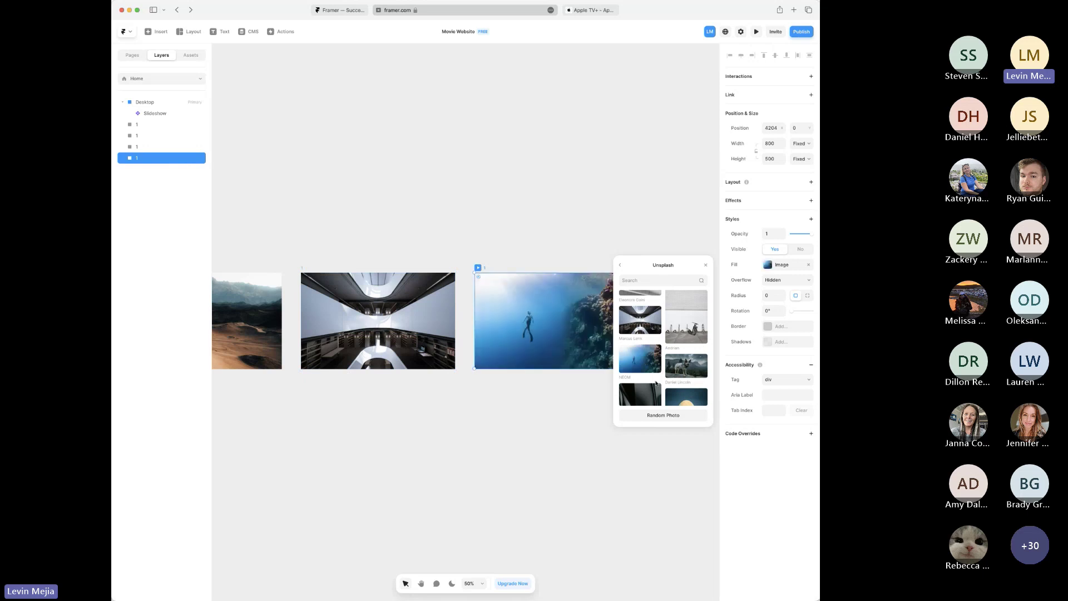
pyautogui.scroll(-5, 657, 383)
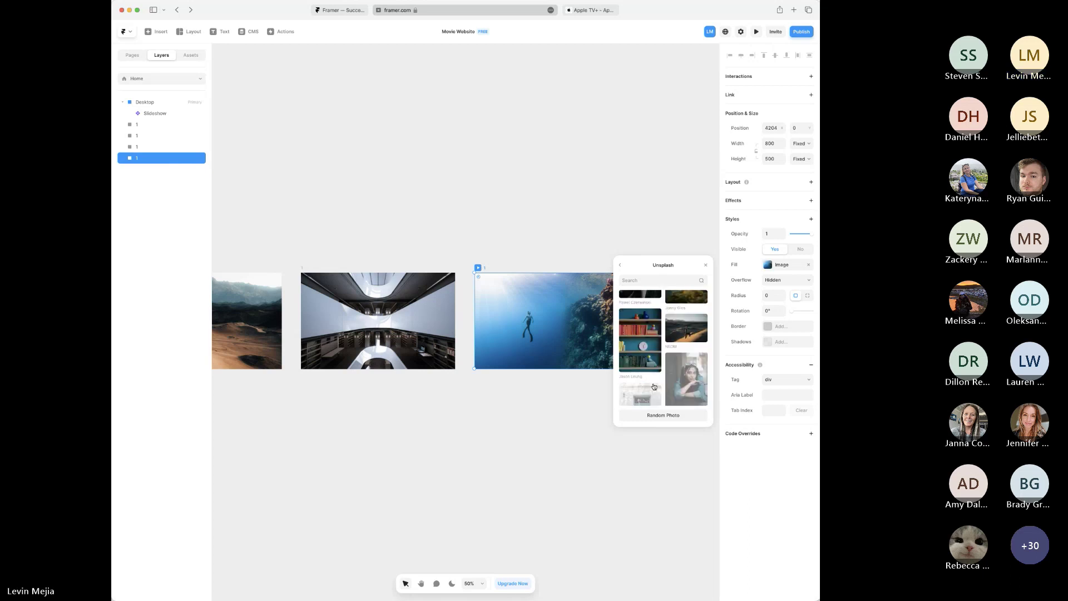
pyautogui.scroll(-5, 654, 386)
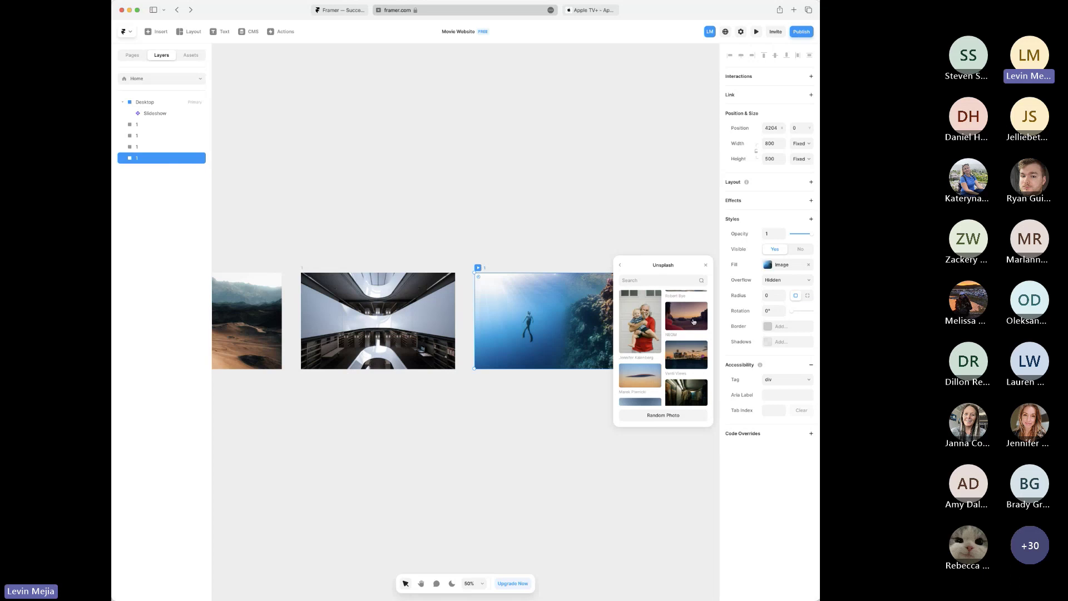
pyautogui.click(694, 322)
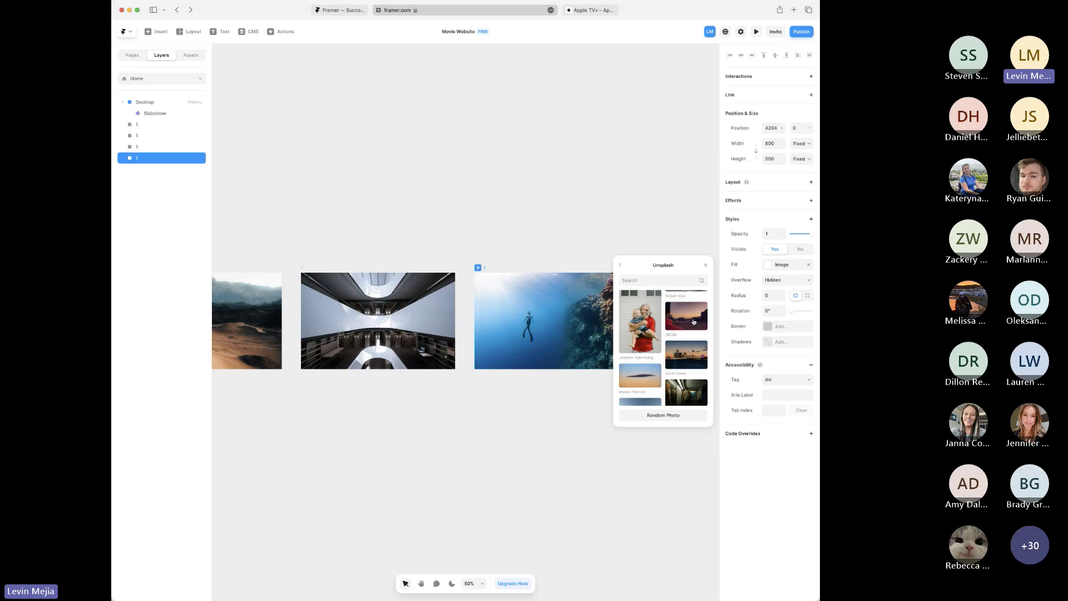
pyautogui.click(708, 265)
pyautogui.click(533, 405)
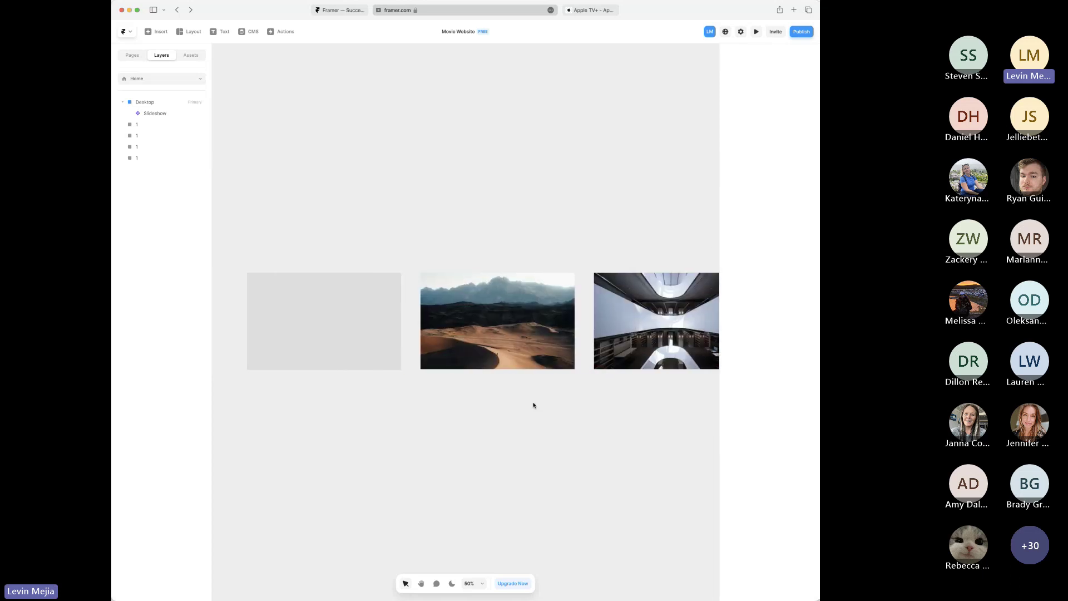
pyautogui.press('super+minus')
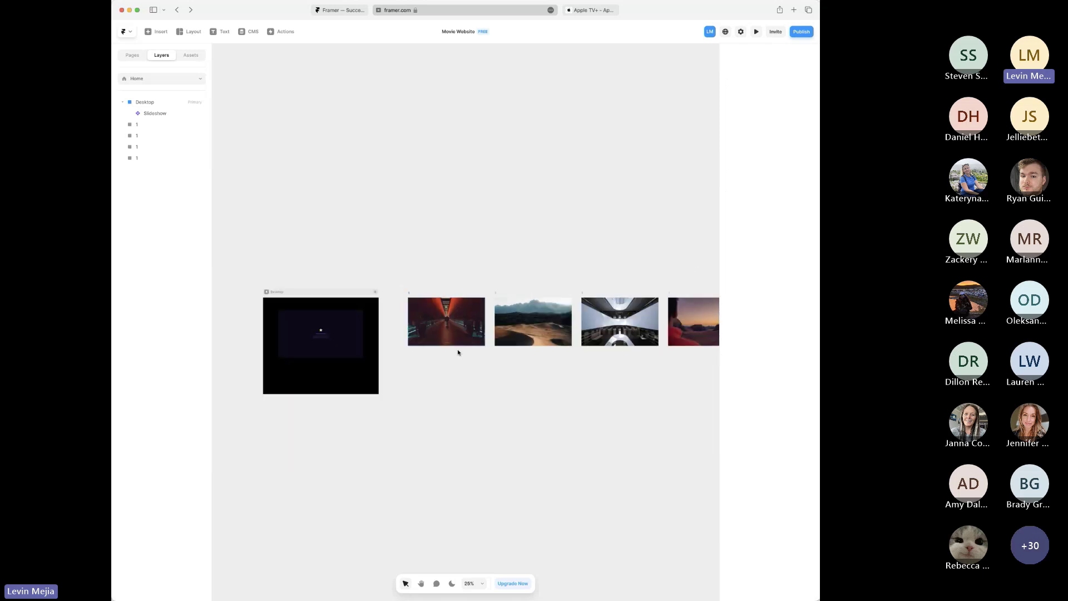
pyautogui.moveTo(499, 323); pyautogui.dragTo(525, 324)
pyautogui.hscroll(1, 532, 370)
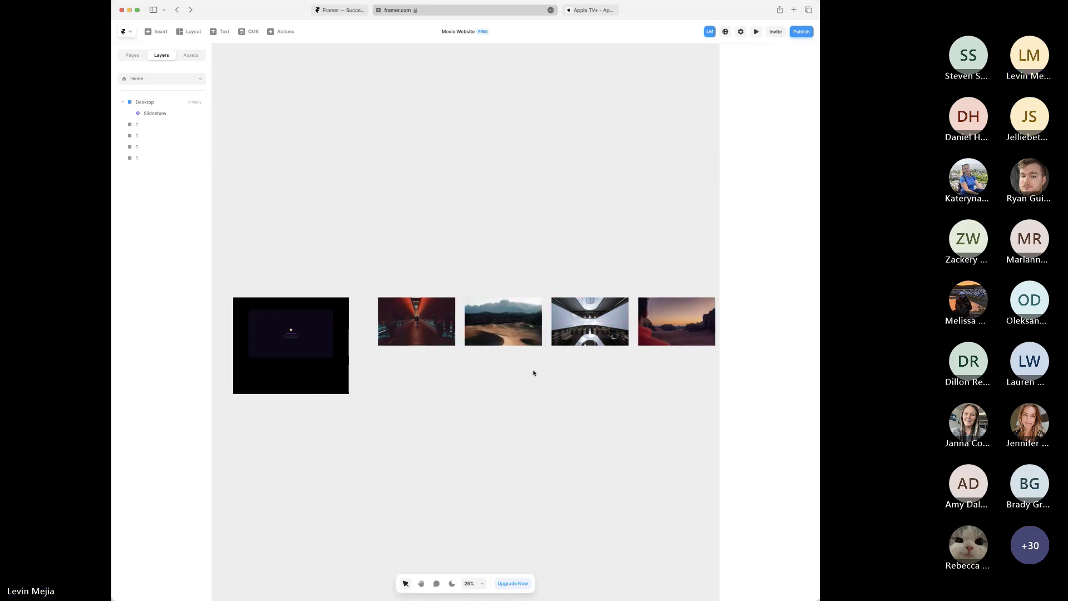
pyautogui.click(423, 332)
pyautogui.rightClick(355, 279)
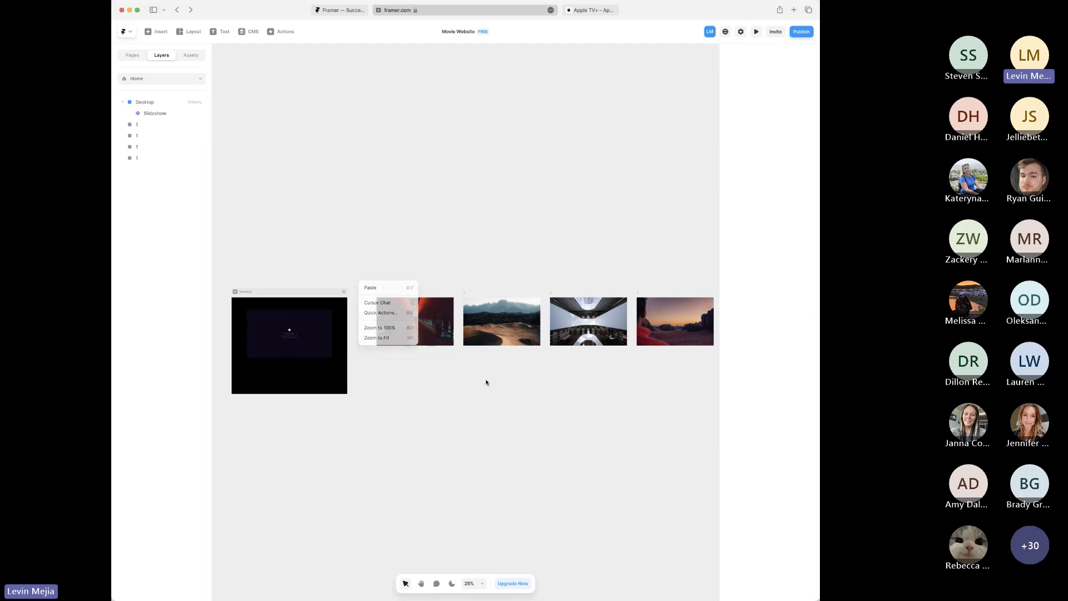
pyautogui.click(372, 289)
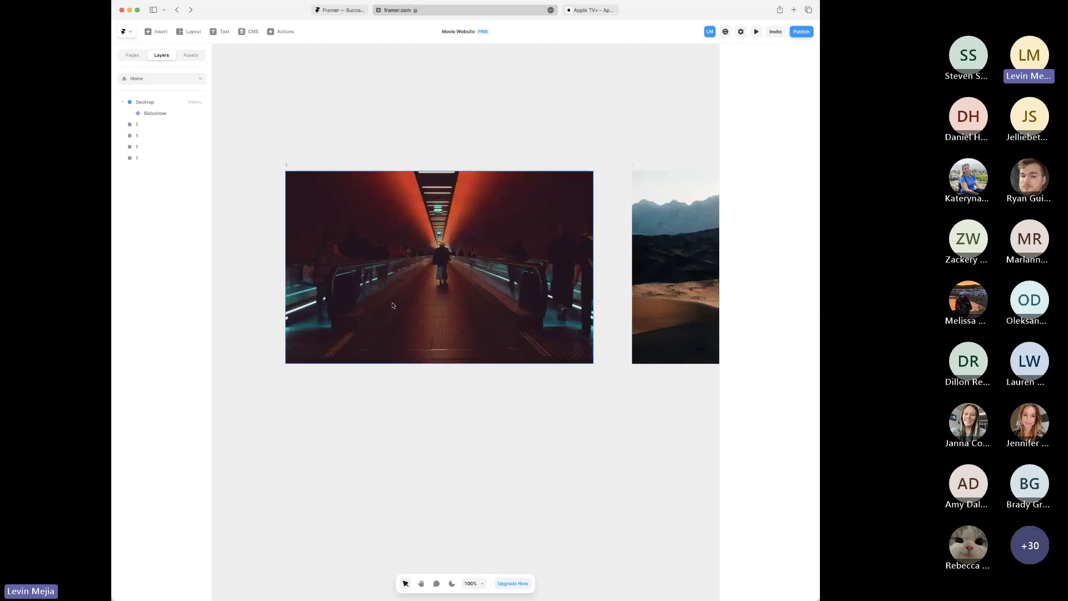
pyautogui.hotkey('shift', '1')
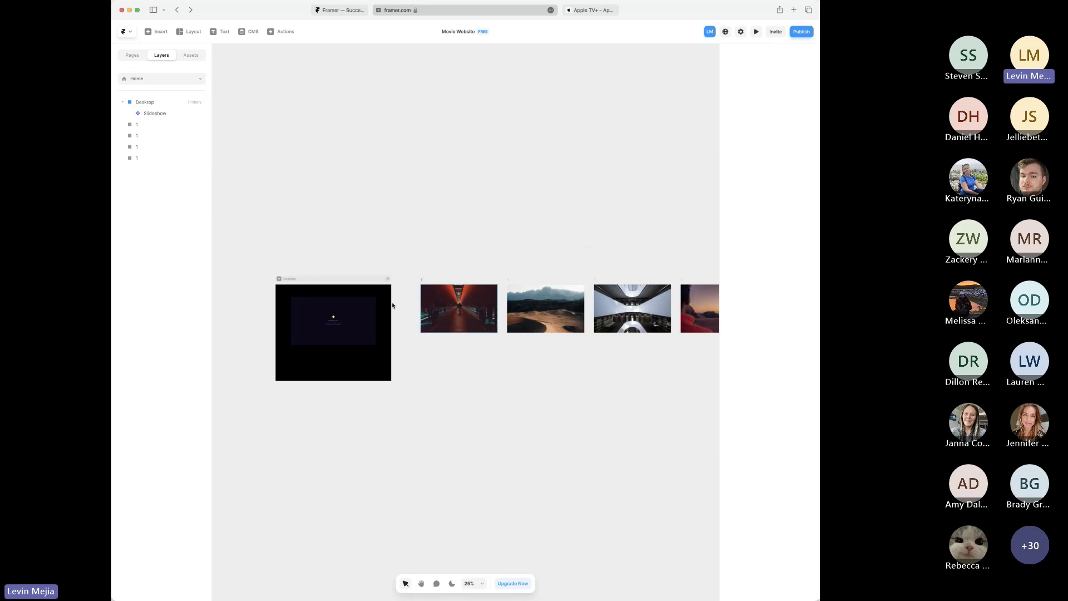
# - Connect the Slideshow on the Desktop page to the red tunnel-photo frame as its first content item
pyautogui.click(330, 325)
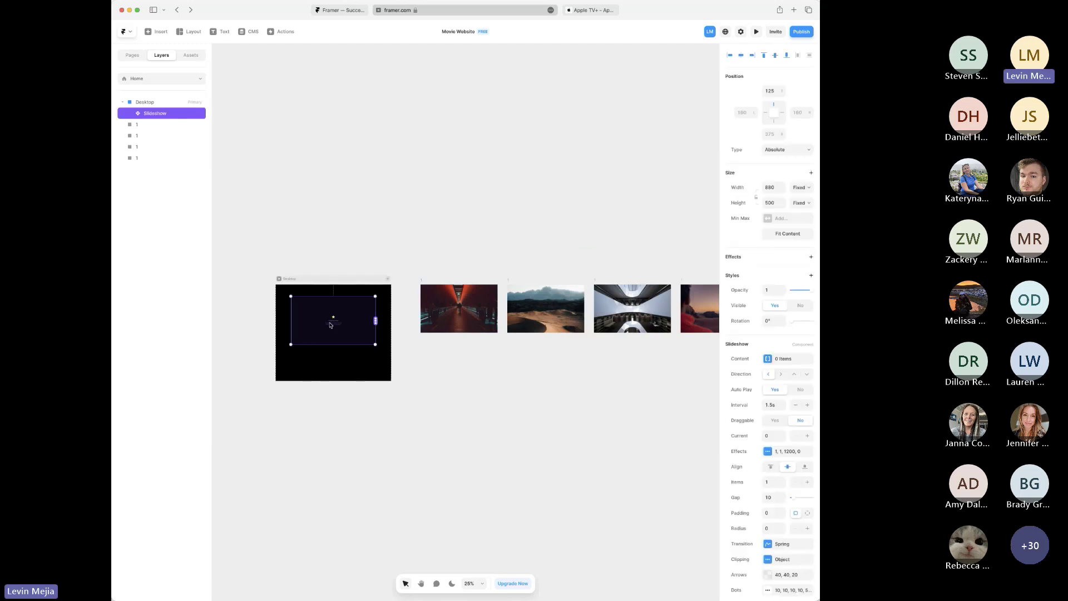
pyautogui.moveTo(375, 322)
pyautogui.mouseDown()
pyautogui.moveTo(394, 313)
pyautogui.moveTo(375, 320)
pyautogui.mouseUp()
pyautogui.scroll(10, 375, 321)
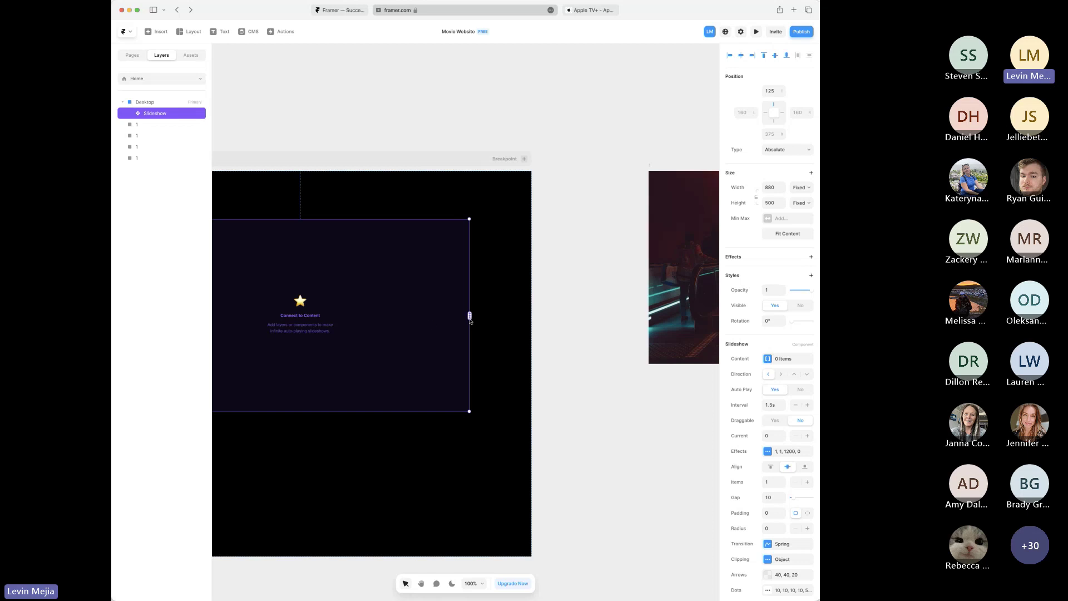
pyautogui.moveTo(469, 316); pyautogui.dragTo(666, 274)
# - Connect the Slideshow to the sand-dunes frame as its second content item
pyautogui.press('super+minus')
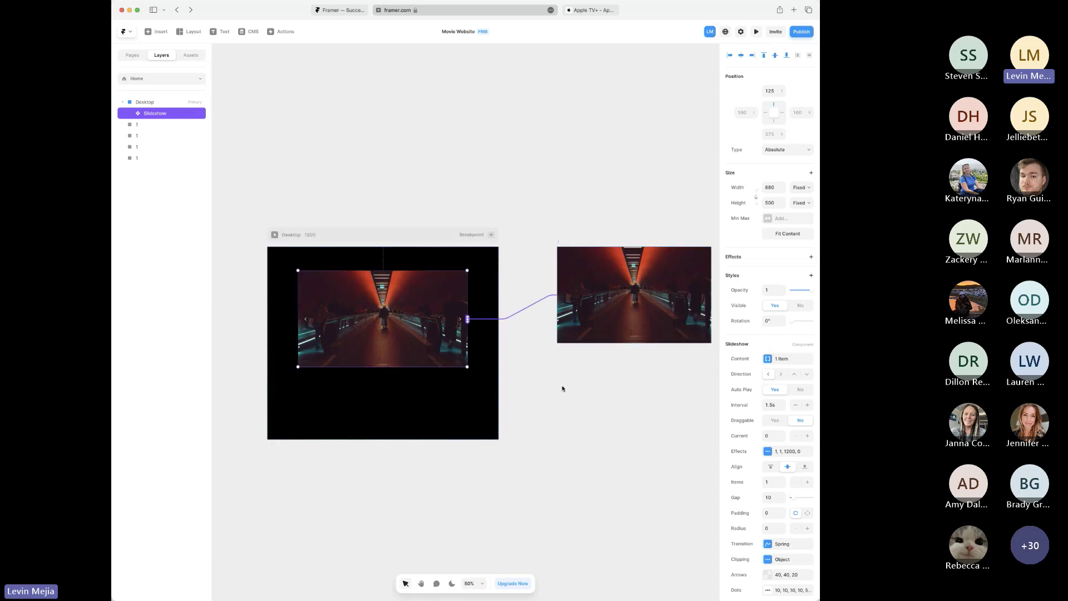
pyautogui.hscroll(3, 562, 390)
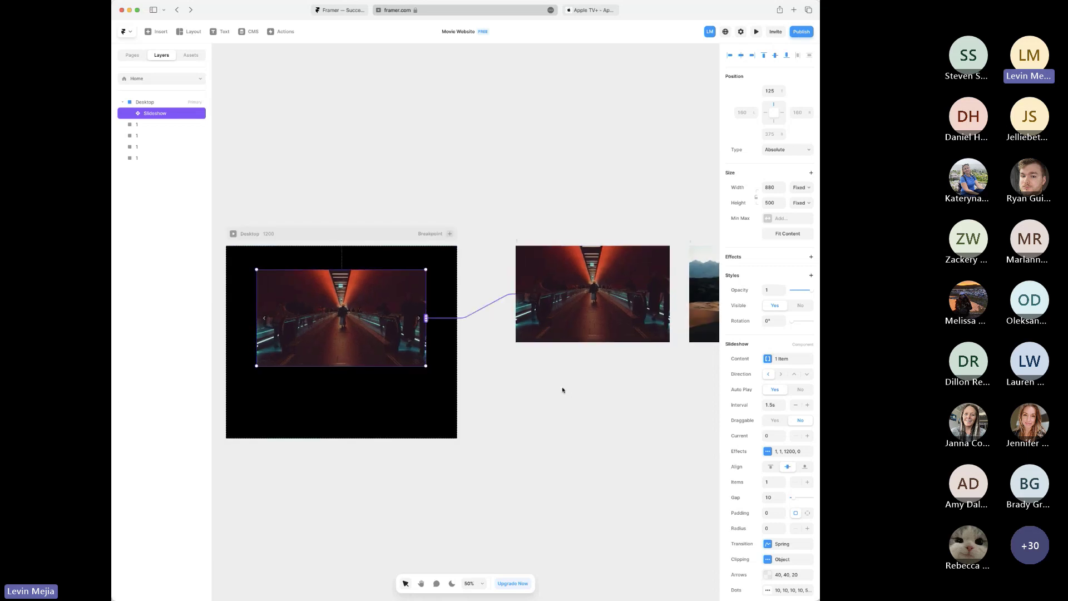
pyautogui.hscroll(5, 562, 390)
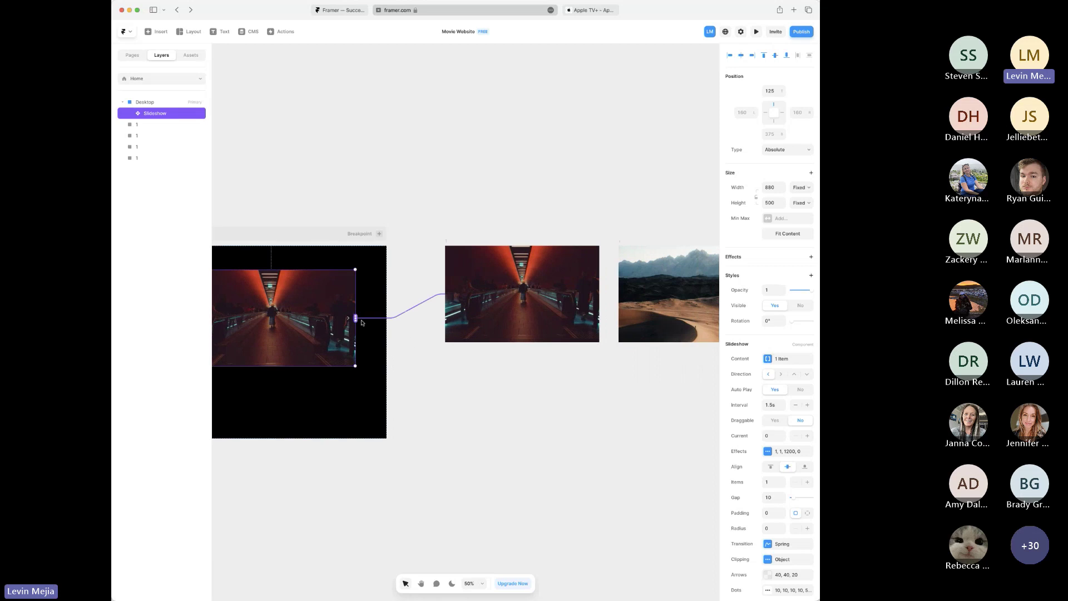
pyautogui.moveTo(357, 320); pyautogui.dragTo(651, 308)
# - Connect the Slideshow to the building-interior frame and the desert-dusk frame as its third and fourth content items
pyautogui.hscroll(1, 593, 337)
pyautogui.scroll(-5, 592, 336)
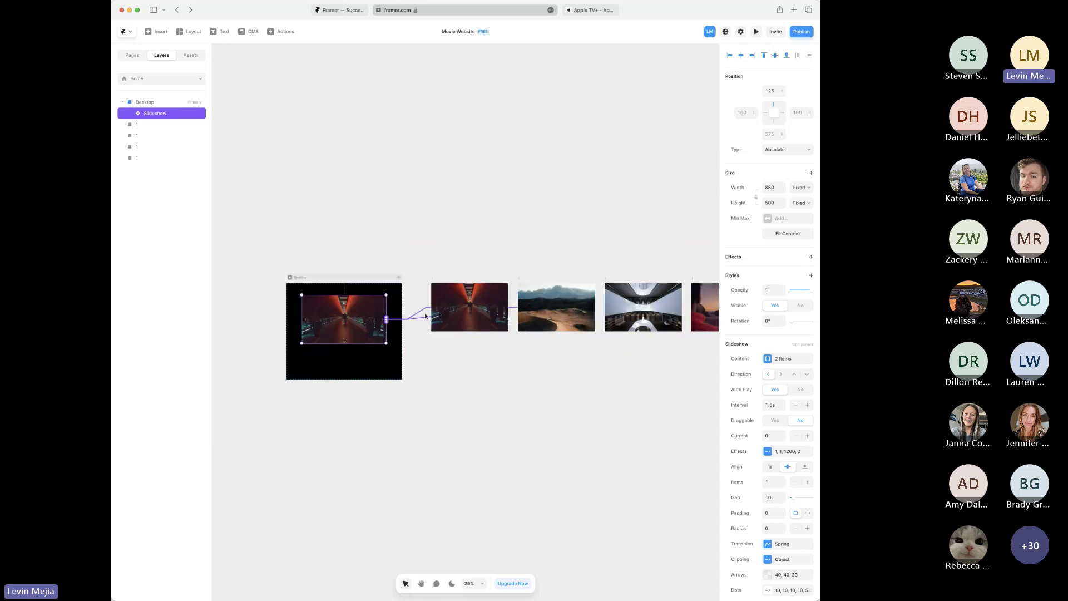
pyautogui.moveTo(387, 320); pyautogui.dragTo(641, 310)
pyautogui.moveTo(386, 320); pyautogui.dragTo(702, 312)
# - Preview the Desktop page, test the Slideshow's arrow and dot navigation, and return to the editor
pyautogui.click(529, 401)
pyautogui.hotkey('shift', '0')
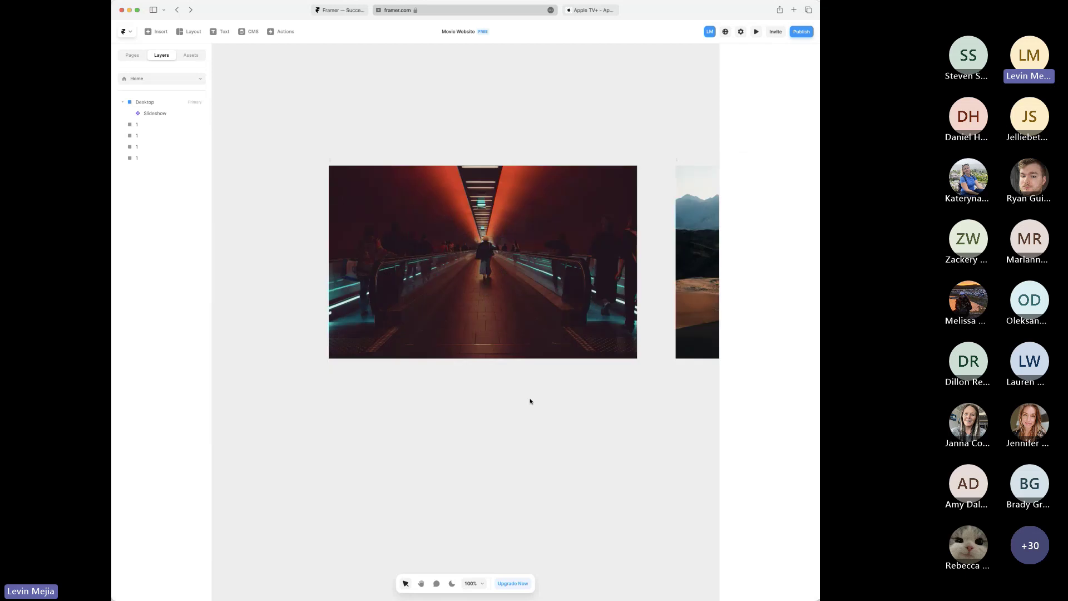
pyautogui.hotkey('shift', '1')
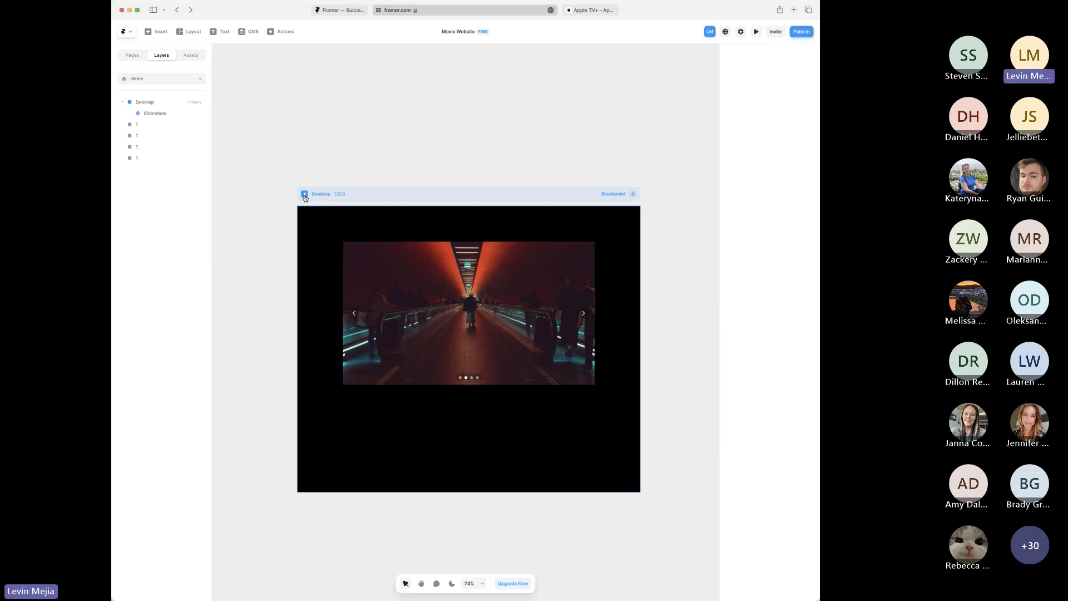
pyautogui.click(305, 194)
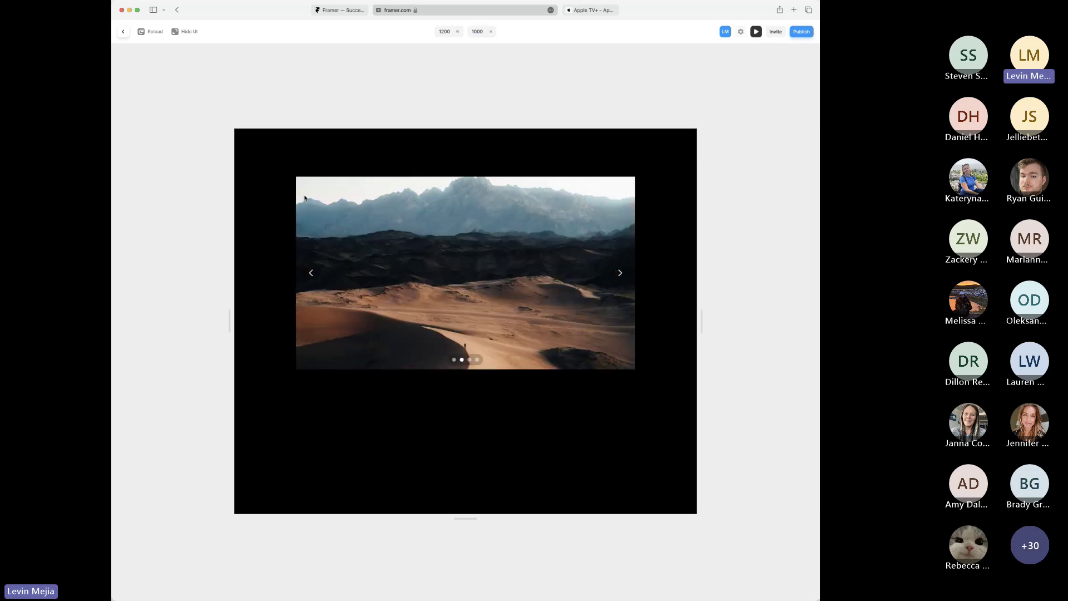
pyautogui.click(621, 273)
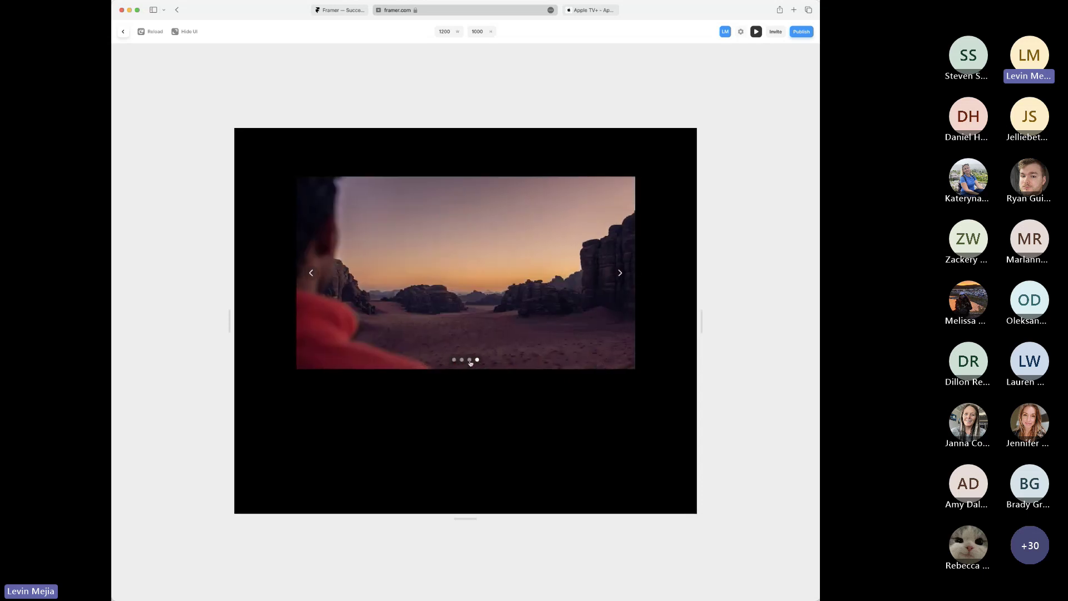
pyautogui.click(464, 363)
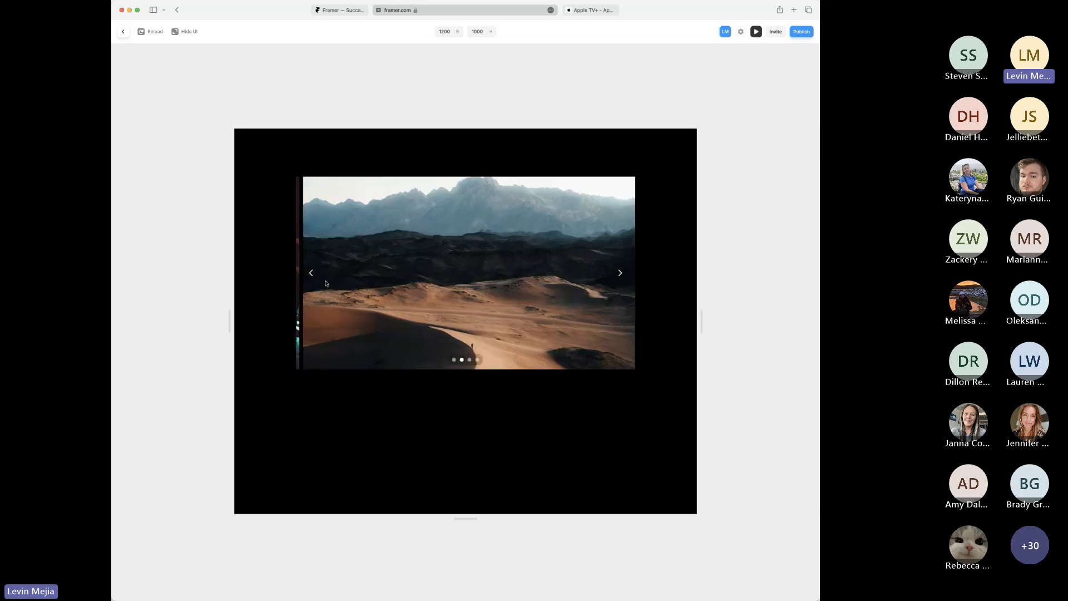
pyautogui.click(123, 31)
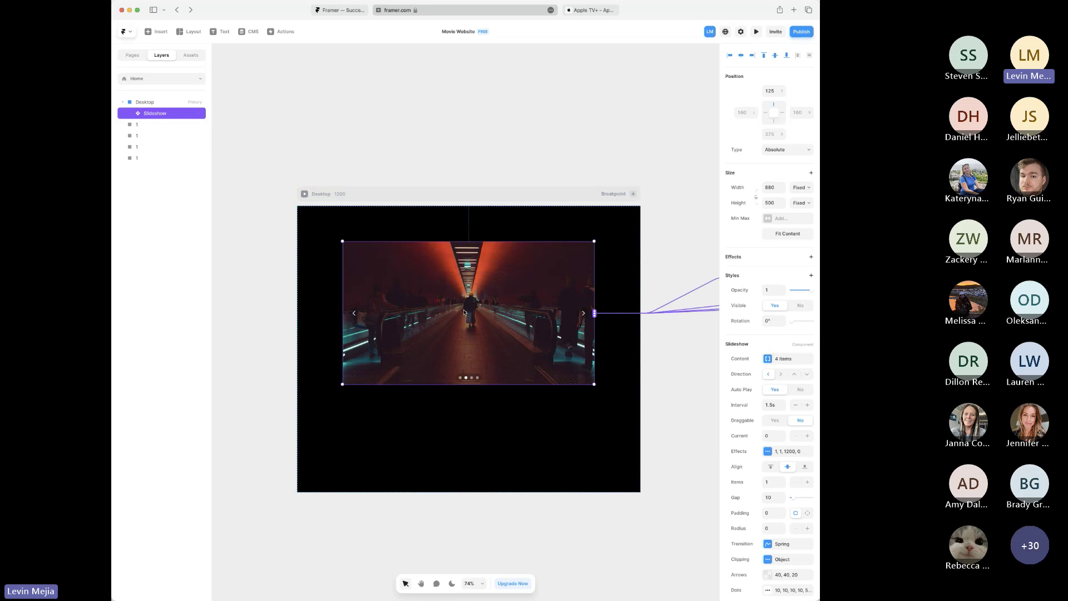
# - Try the Slideshow's downward direction and Auto Play set to No, restoring the left direction and Auto Play to Yes
pyautogui.scroll(-2, 465, 313)
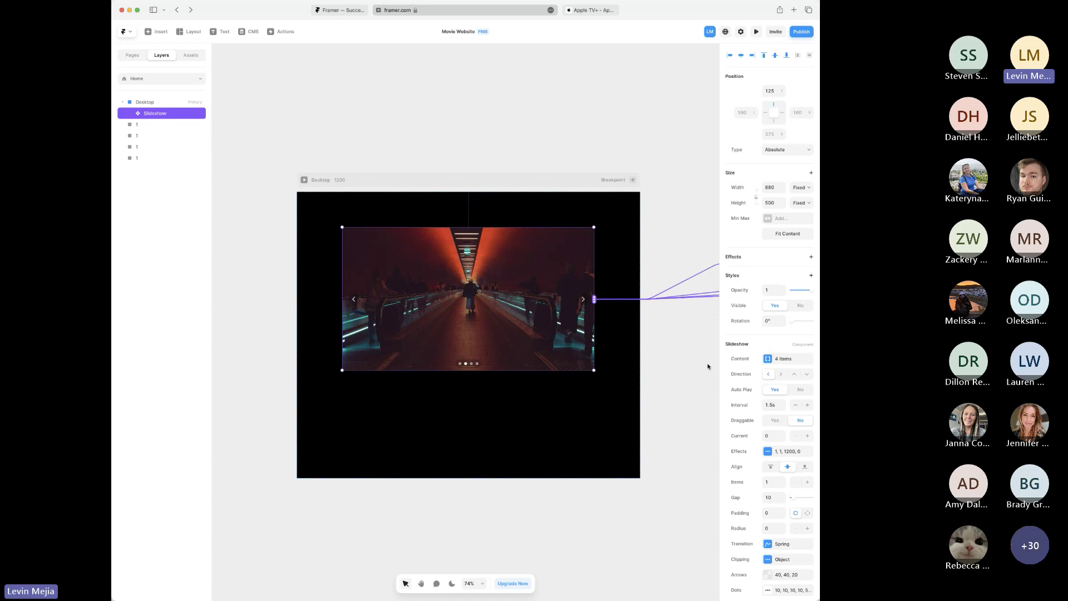
pyautogui.scroll(-2, 746, 365)
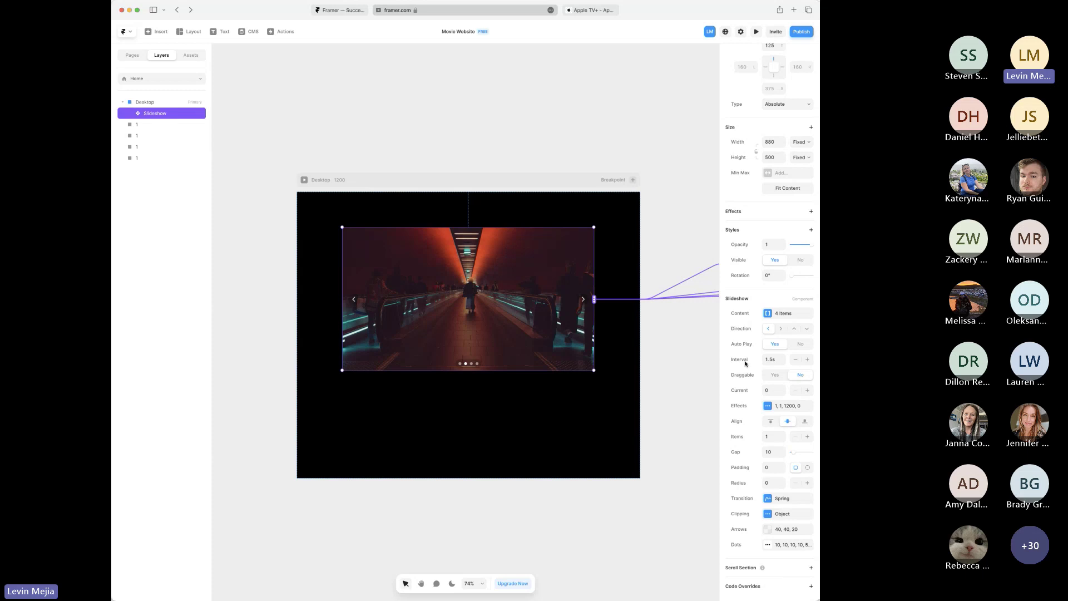
pyautogui.click(806, 329)
pyautogui.click(770, 330)
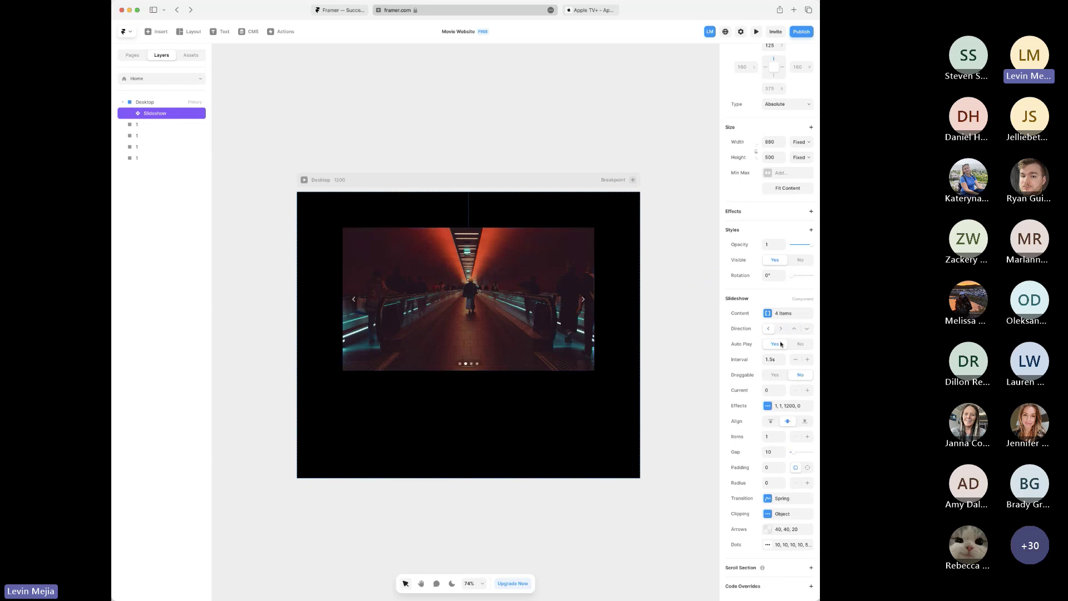
pyautogui.click(801, 344)
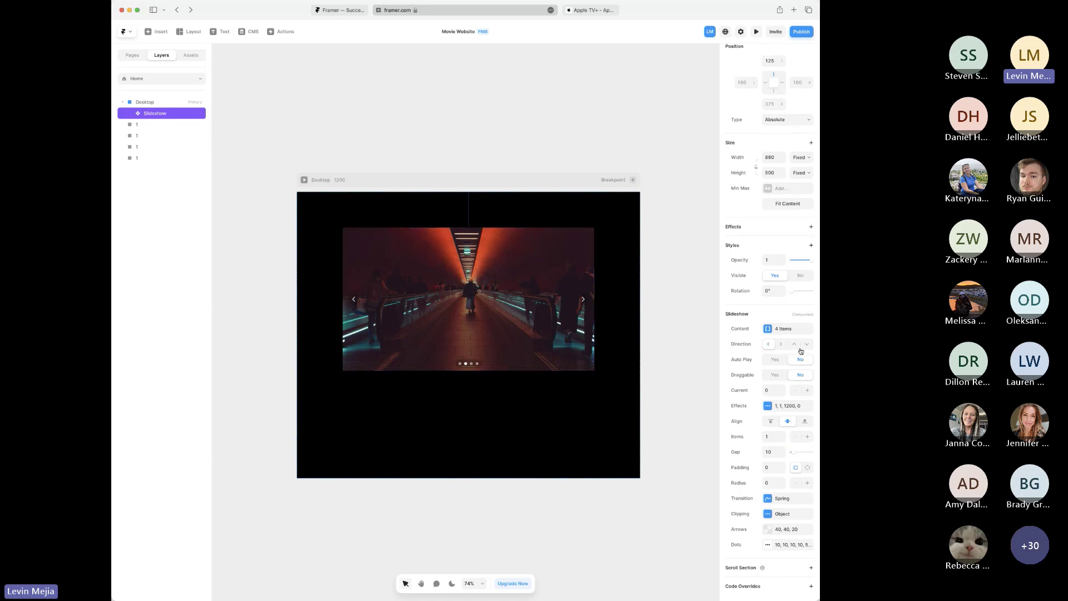
pyautogui.click(772, 361)
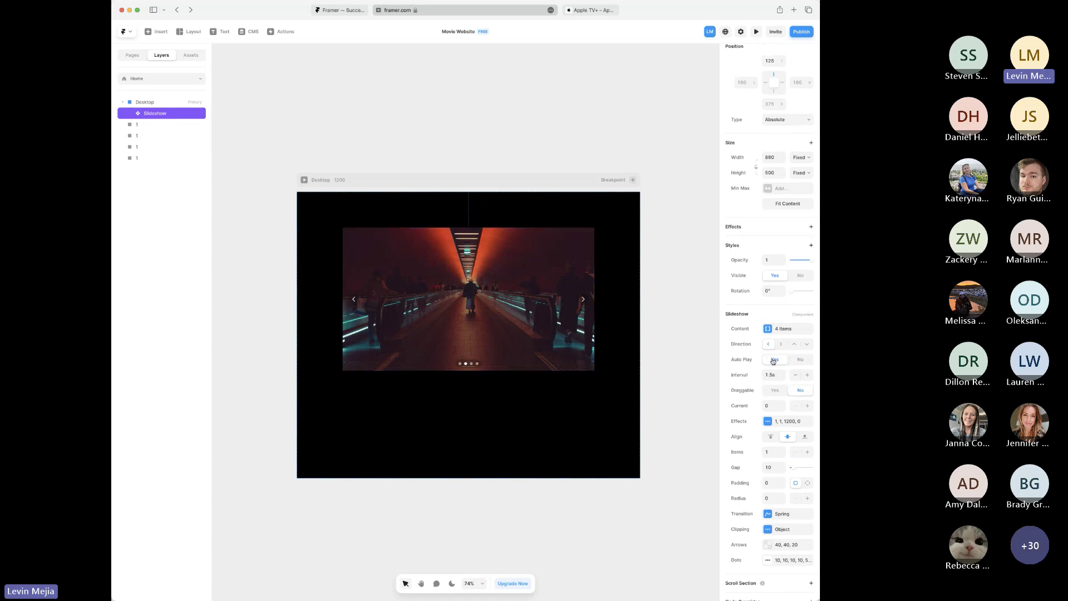
# - Set the Slideshow's Auto Play to No and compare the layout with the carousel on the Apple TV+ page
pyautogui.click(801, 359)
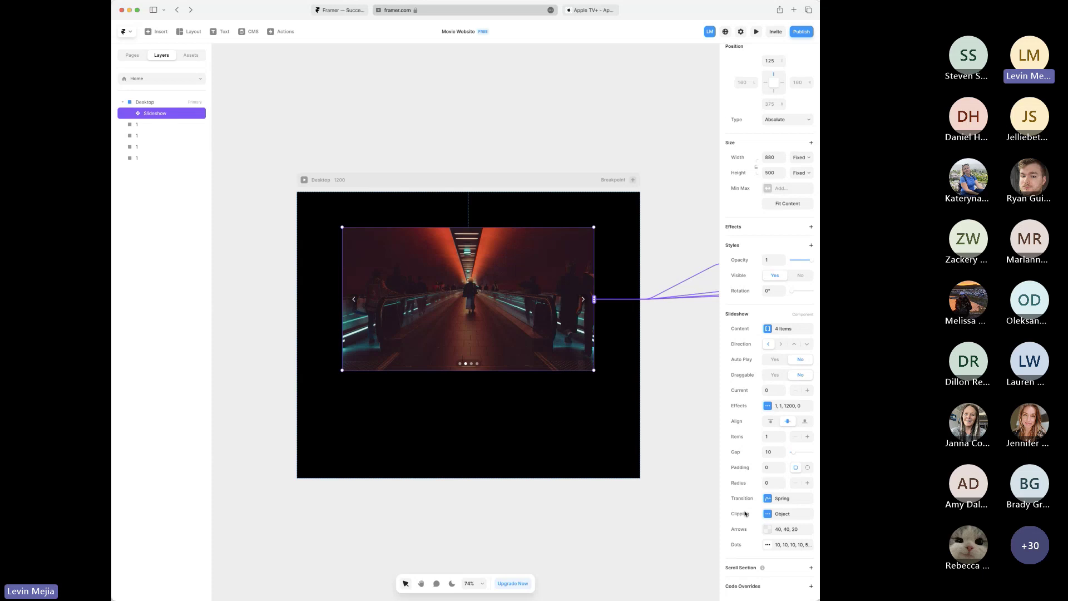
pyautogui.click(608, 13)
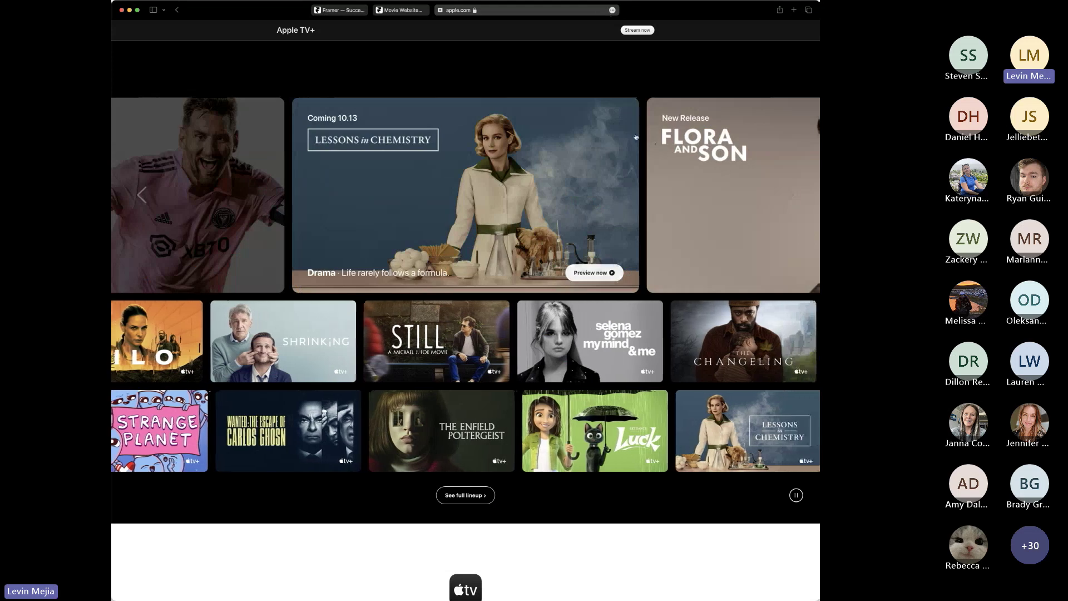
pyautogui.click(408, 11)
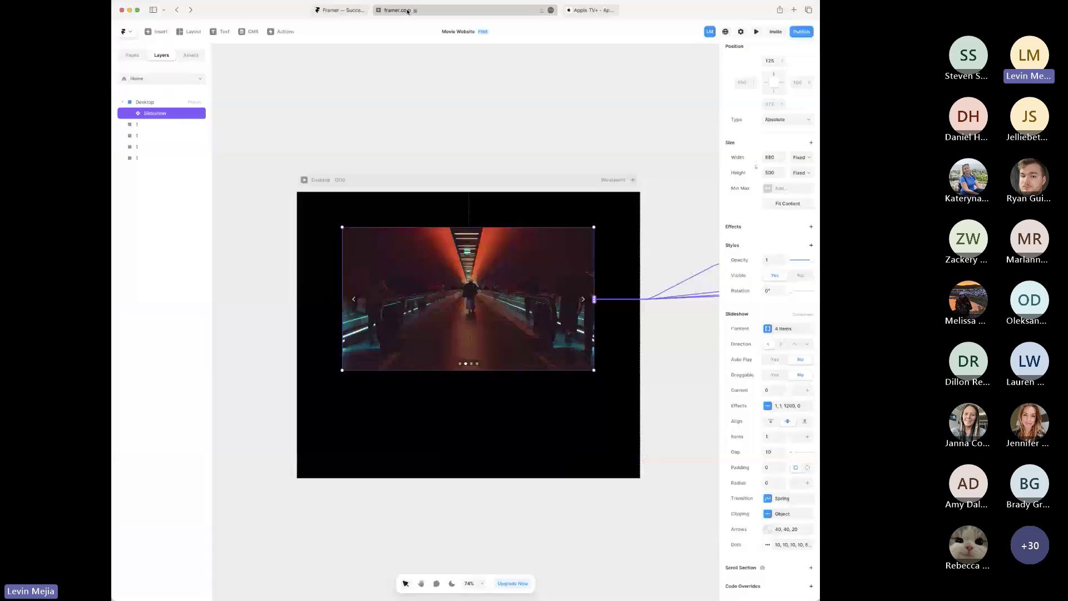
pyautogui.click(590, 10)
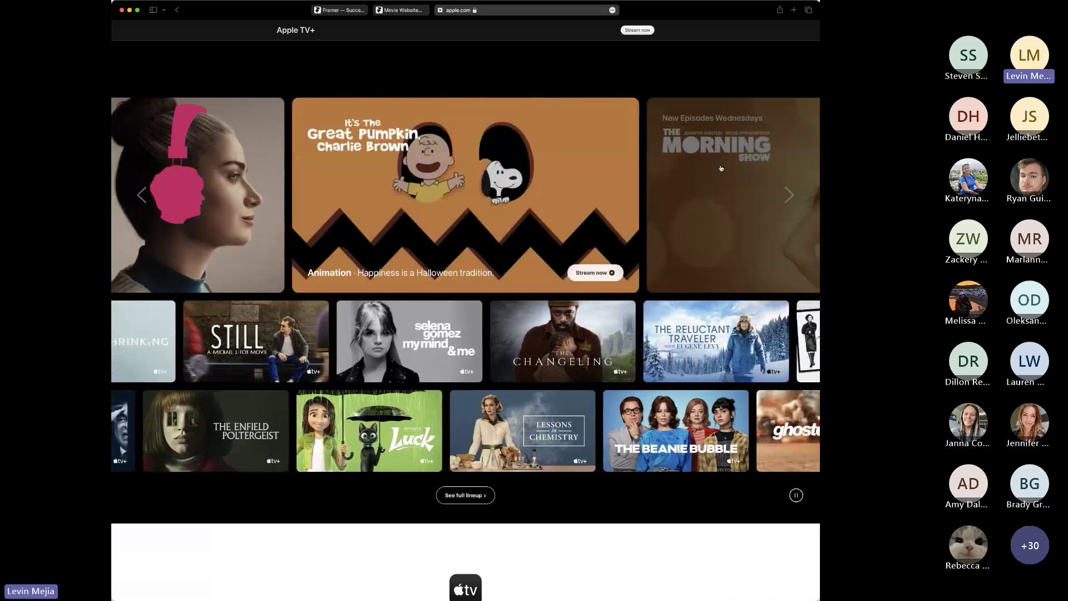
pyautogui.click(411, 11)
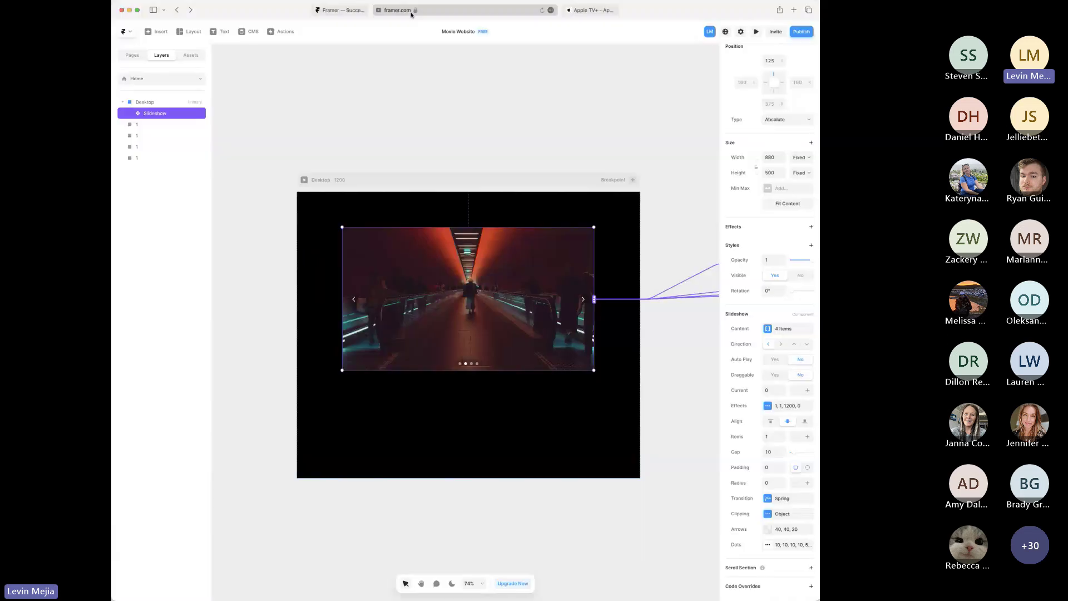
# - Try the Slideshow's clipping Fade, return it to No, and set the clipping Overflow to Show
pyautogui.click(768, 514)
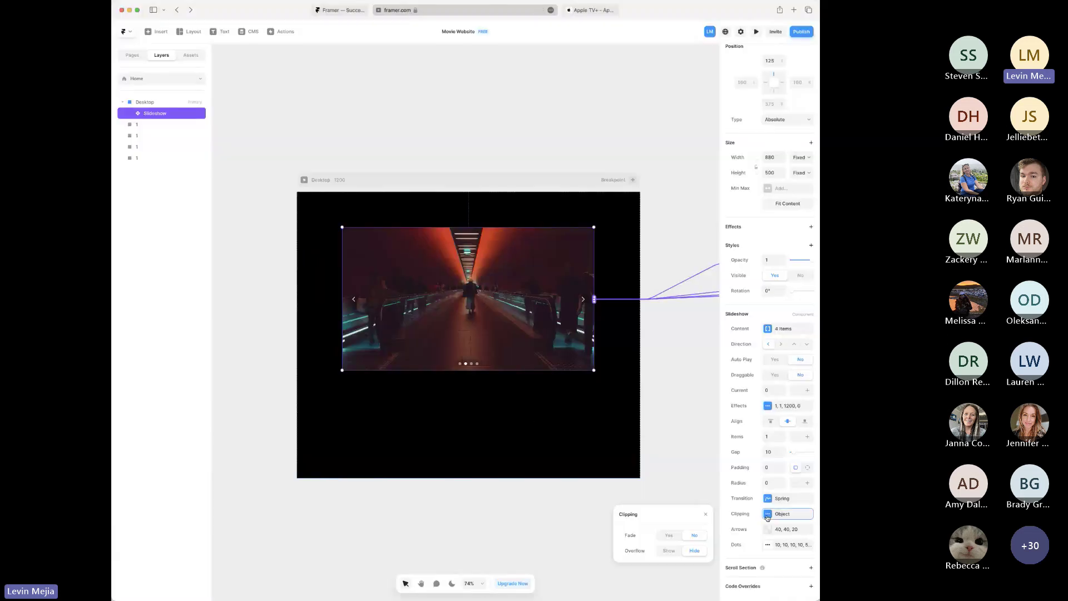
pyautogui.click(668, 540)
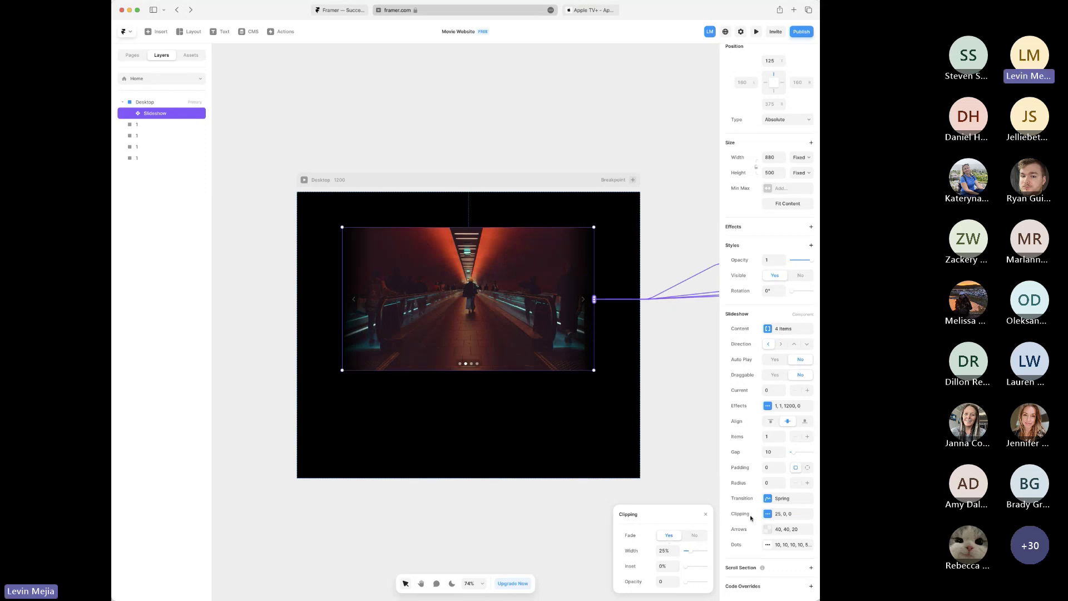
pyautogui.click(769, 514)
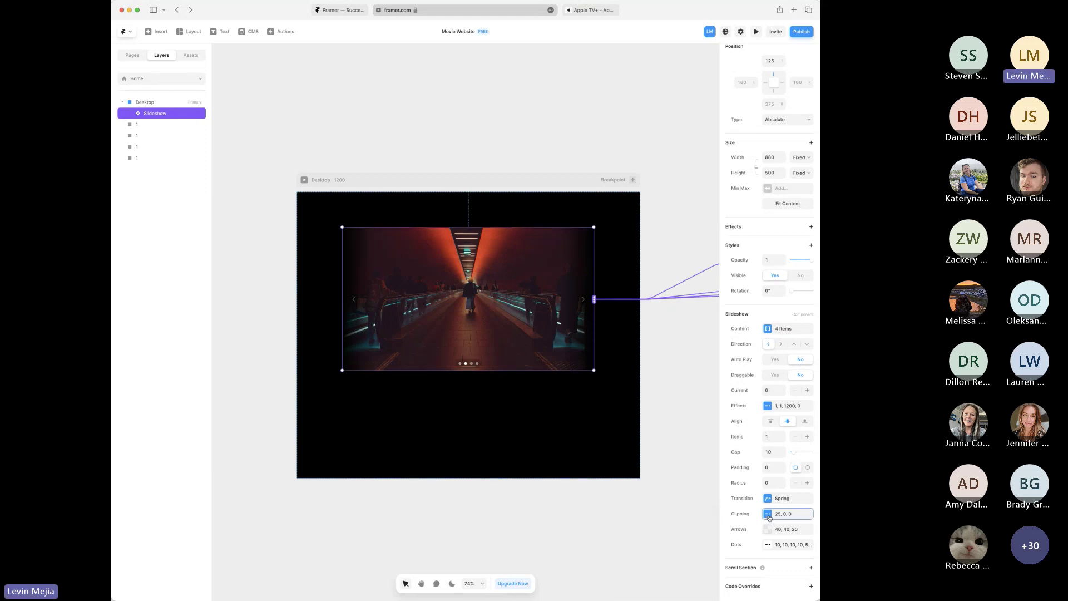
pyautogui.click(768, 515)
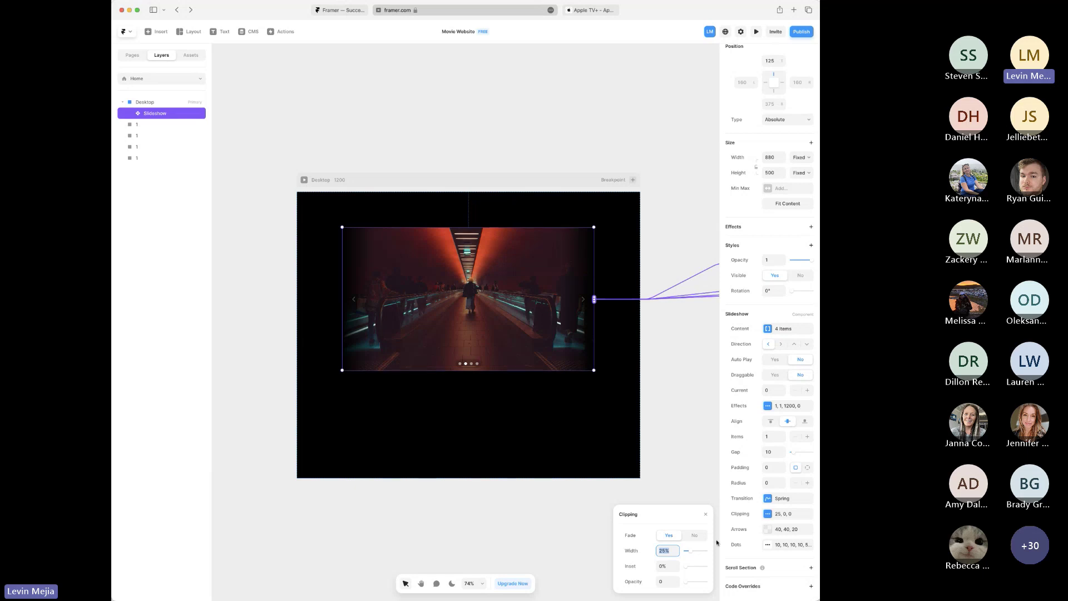
pyautogui.click(695, 535)
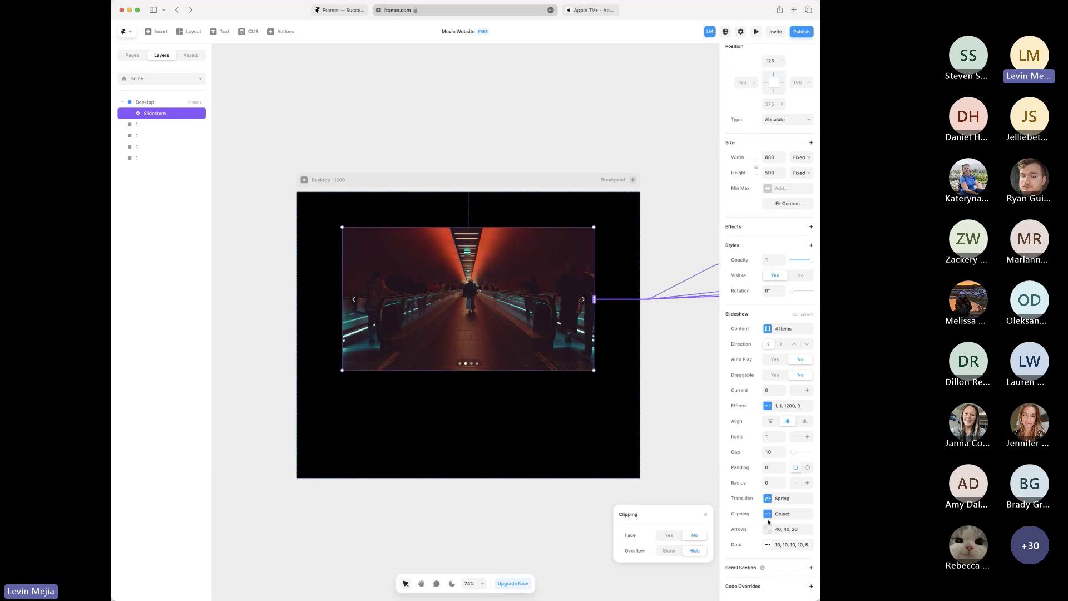
pyautogui.click(669, 551)
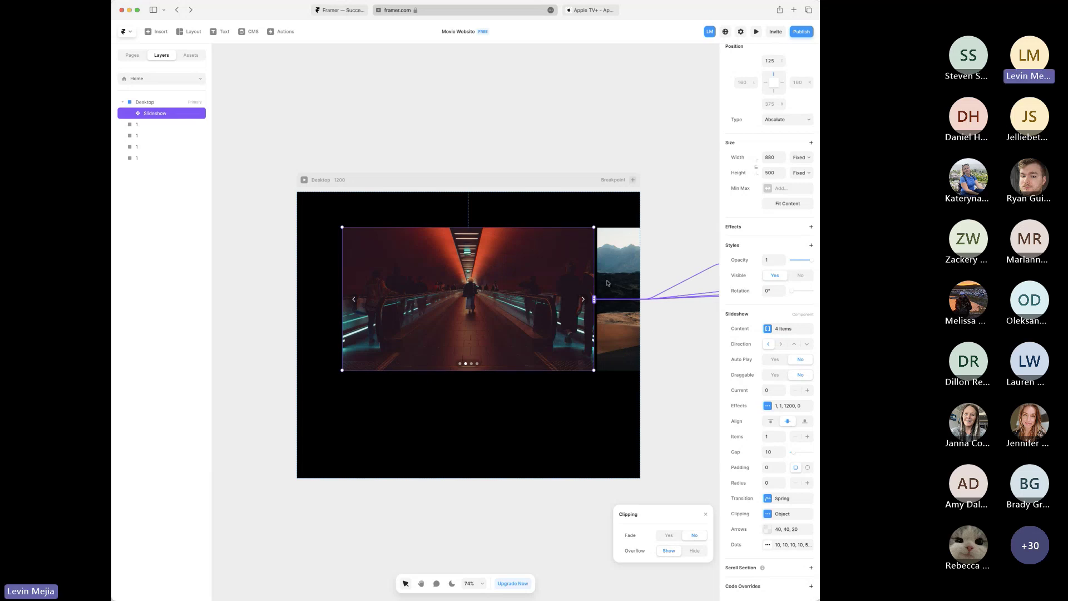
# - Preview the Desktop page, advance through the Slideshow's images with overflow shown, and return to the editor
pyautogui.click(491, 105)
pyautogui.click(305, 179)
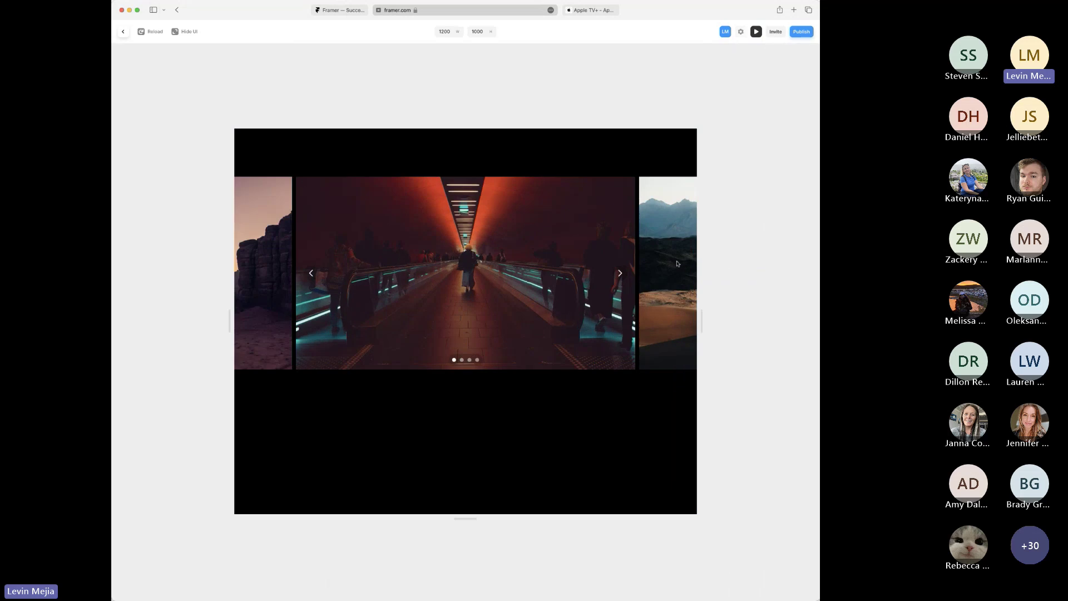
pyautogui.click(621, 274)
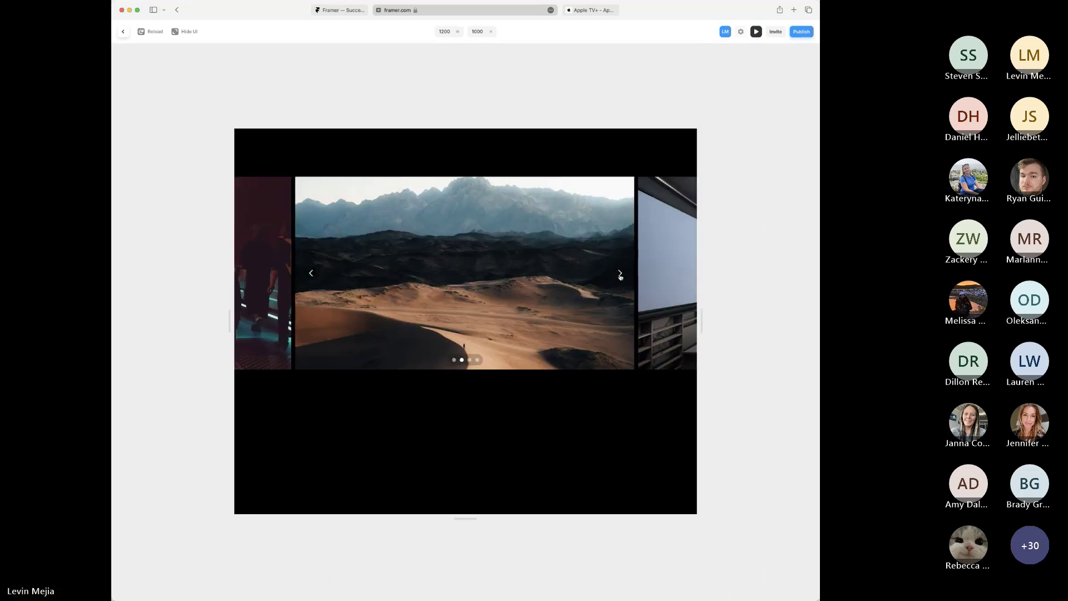
pyautogui.click(620, 274)
pyautogui.click(621, 274)
pyautogui.click(620, 274)
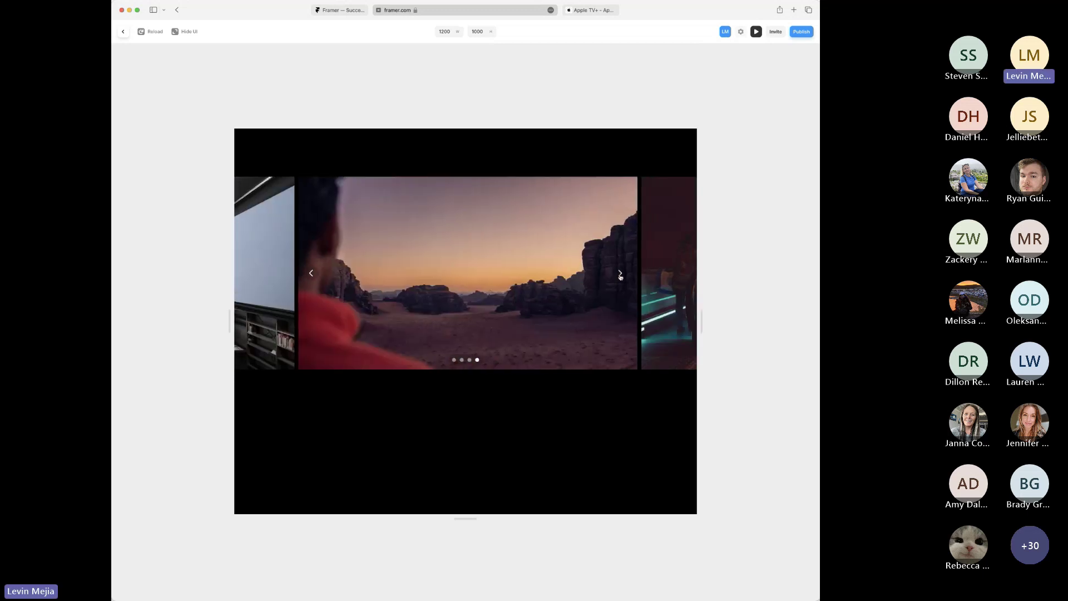
pyautogui.click(123, 32)
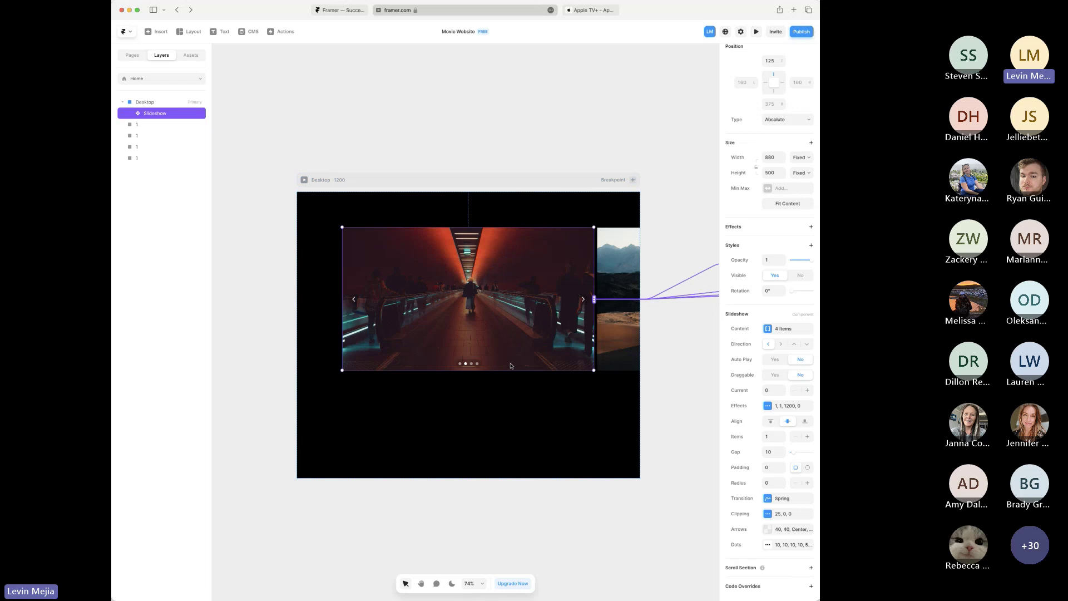
# - Try a Slideshow Radius of 16, raise it to 24, and check the corners in the page preview
pyautogui.click(774, 482)
pyautogui.write('16')
pyautogui.press('Tab')
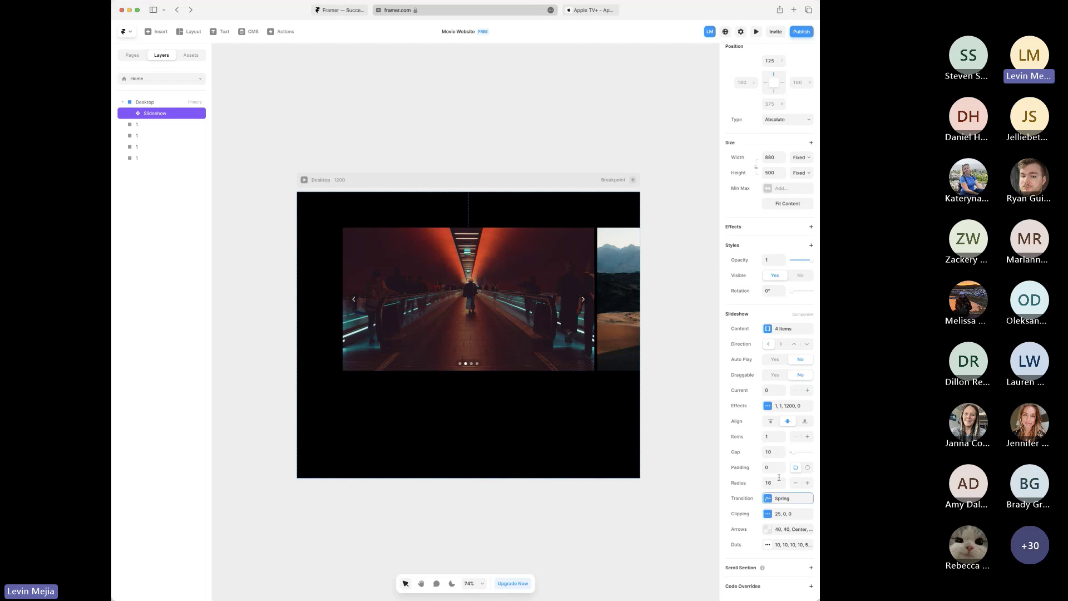
pyautogui.moveTo(779, 477); pyautogui.dragTo(779, 482)
pyautogui.click(679, 503)
pyautogui.click(572, 304)
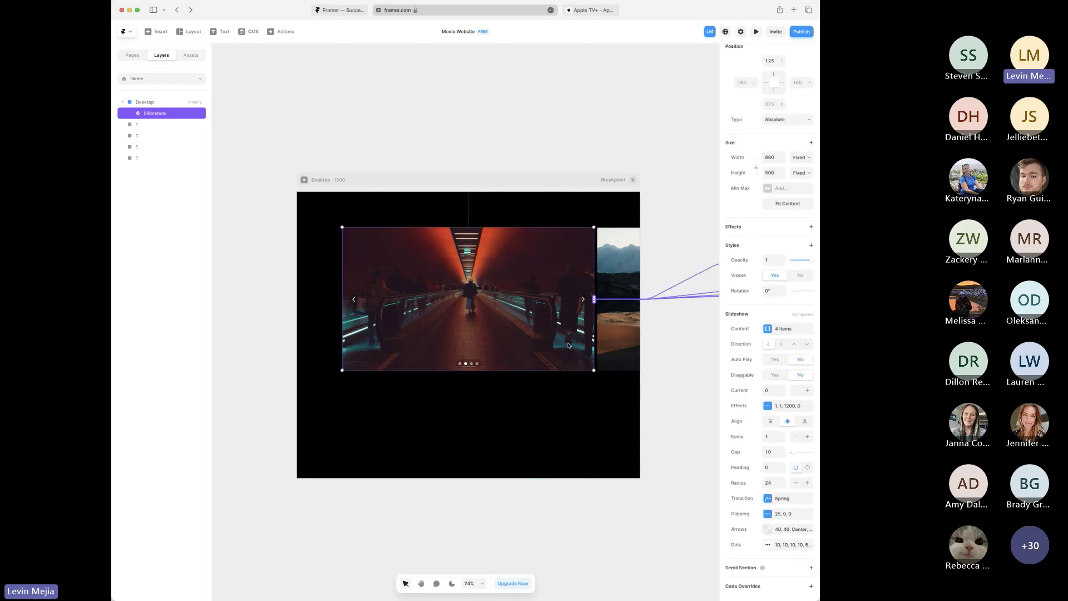
pyautogui.click(304, 181)
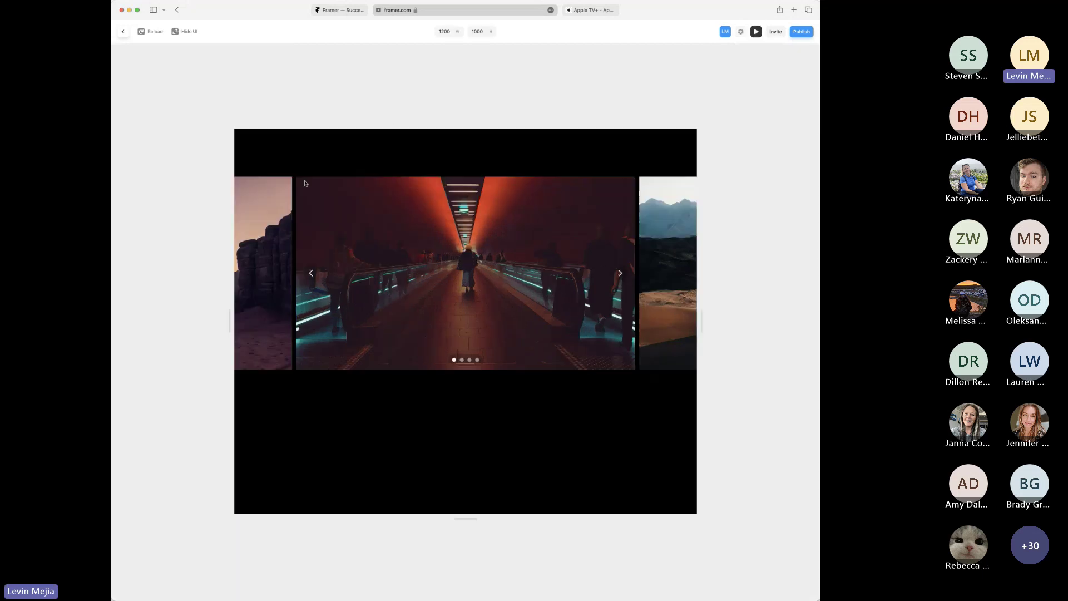
pyautogui.click(121, 32)
# - Select all four image frames beside the Desktop page and set their corner radius to 24
pyautogui.hscroll(3, 545, 94)
pyautogui.press('super+minus')
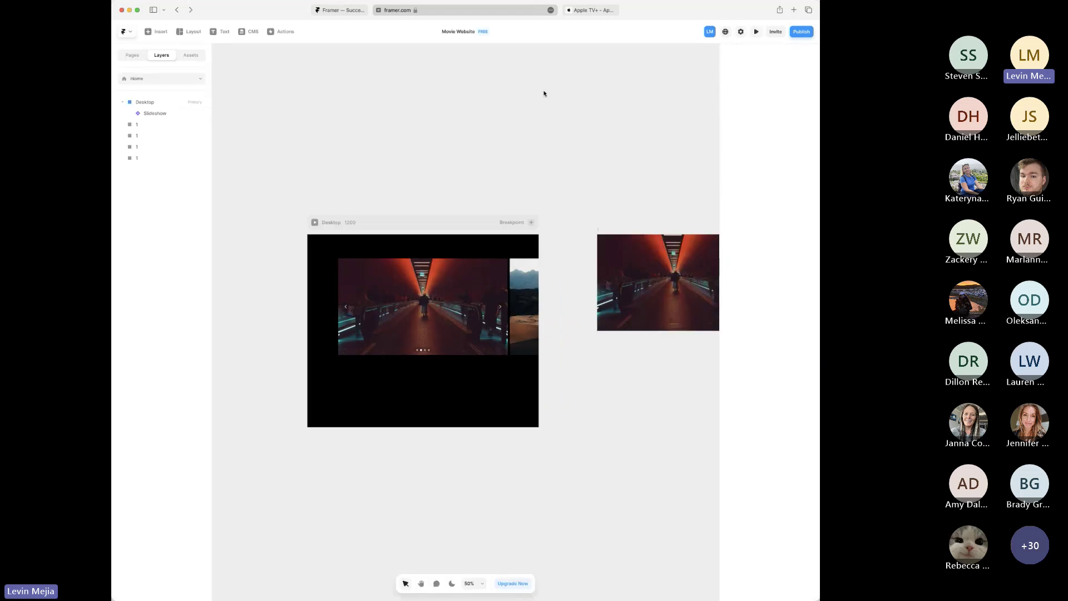
pyautogui.press('super+minus')
pyautogui.hscroll(5, 544, 93)
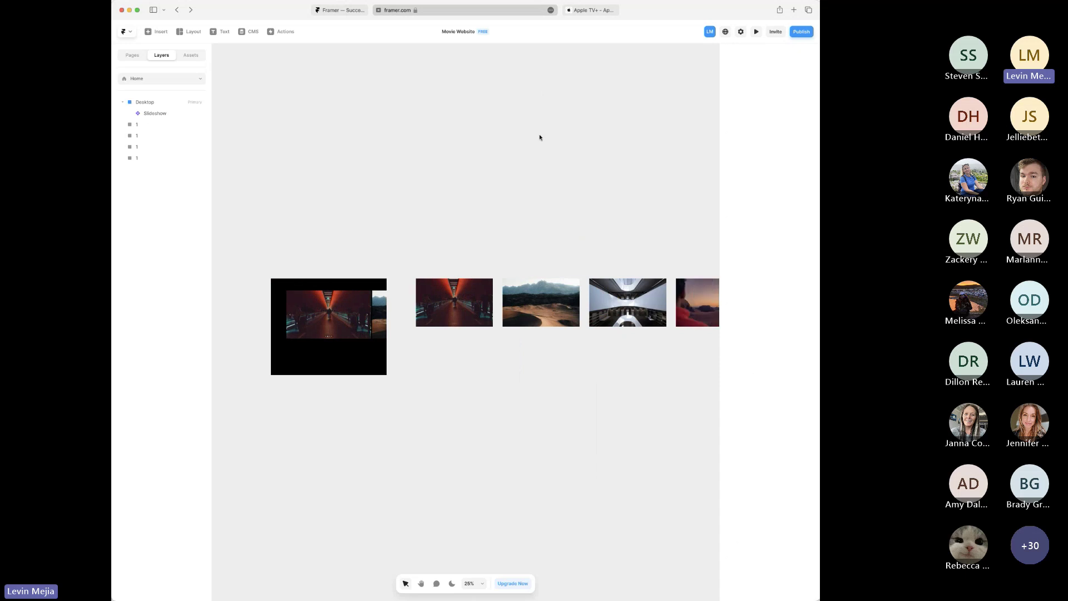
pyautogui.click(417, 301)
pyautogui.keyDown('shift'); pyautogui.click(527, 301); pyautogui.keyUp('shift')
pyautogui.keyDown('shift'); pyautogui.click(613, 301); pyautogui.keyUp('shift')
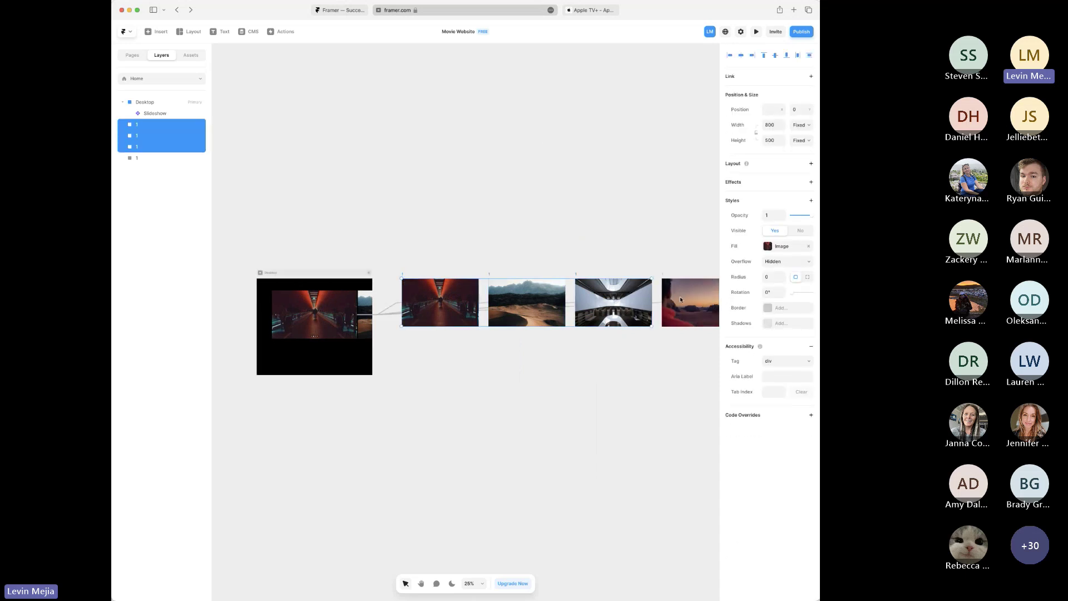
pyautogui.keyDown('shift'); pyautogui.click(689, 299); pyautogui.keyUp('shift')
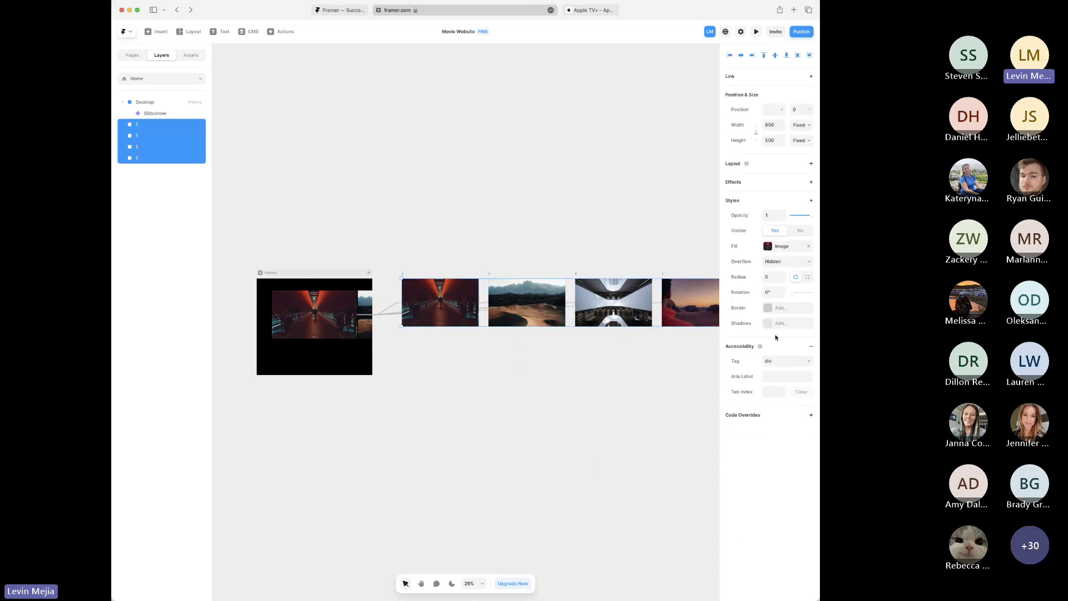
pyautogui.click(776, 277)
pyautogui.write('24')
pyautogui.press('Tab')
pyautogui.click(527, 427)
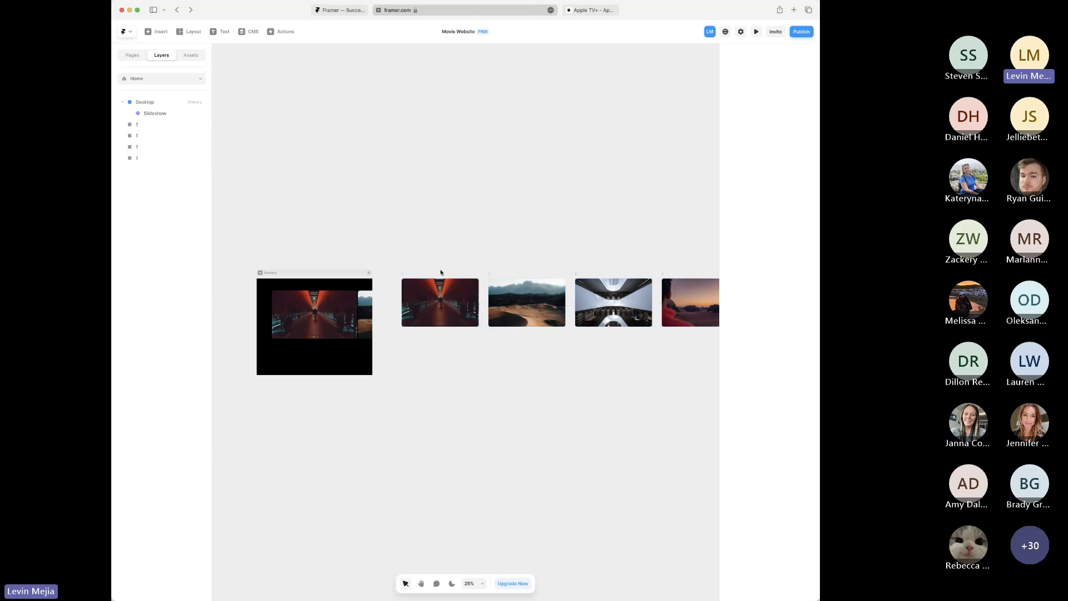
# - Add the text "The great adventure" on the sand-dunes image frame
pyautogui.scroll(5, 439, 320)
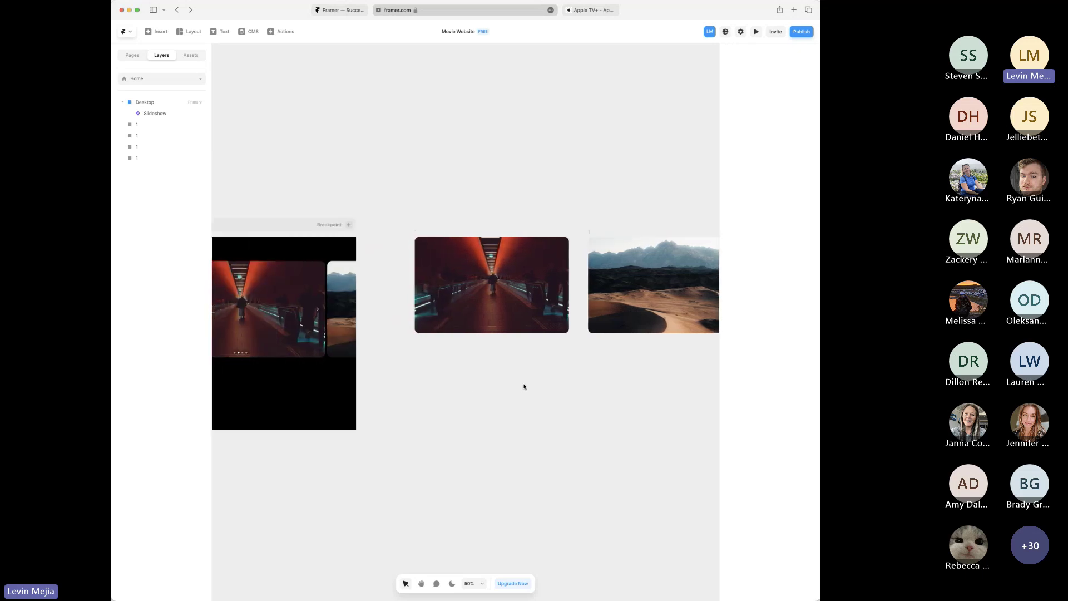
pyautogui.hscroll(-3, 524, 386)
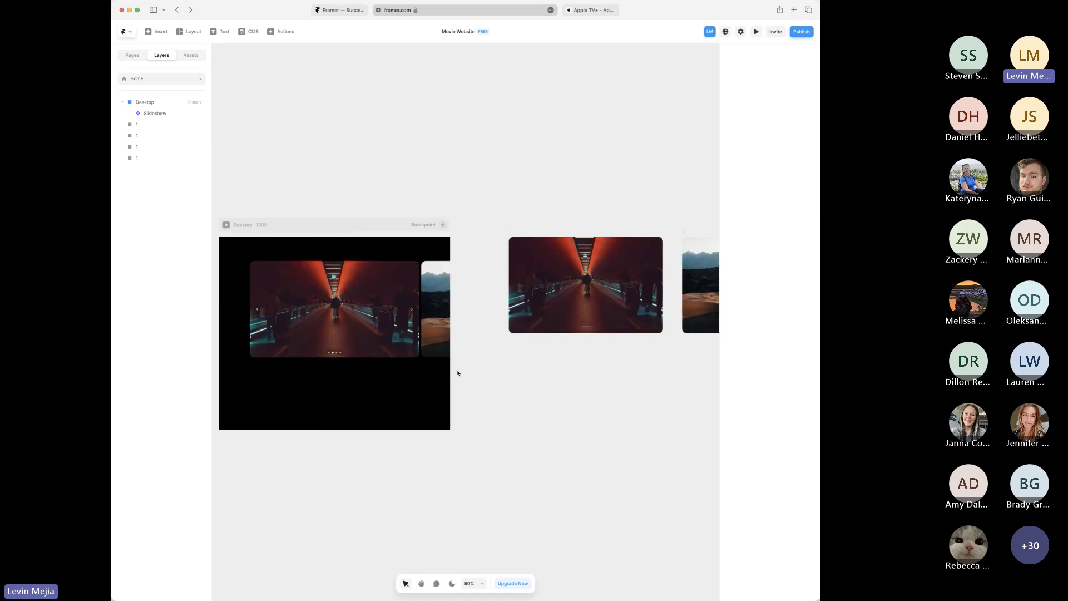
pyautogui.hscroll(2, 601, 396)
pyautogui.hscroll(-3, 599, 397)
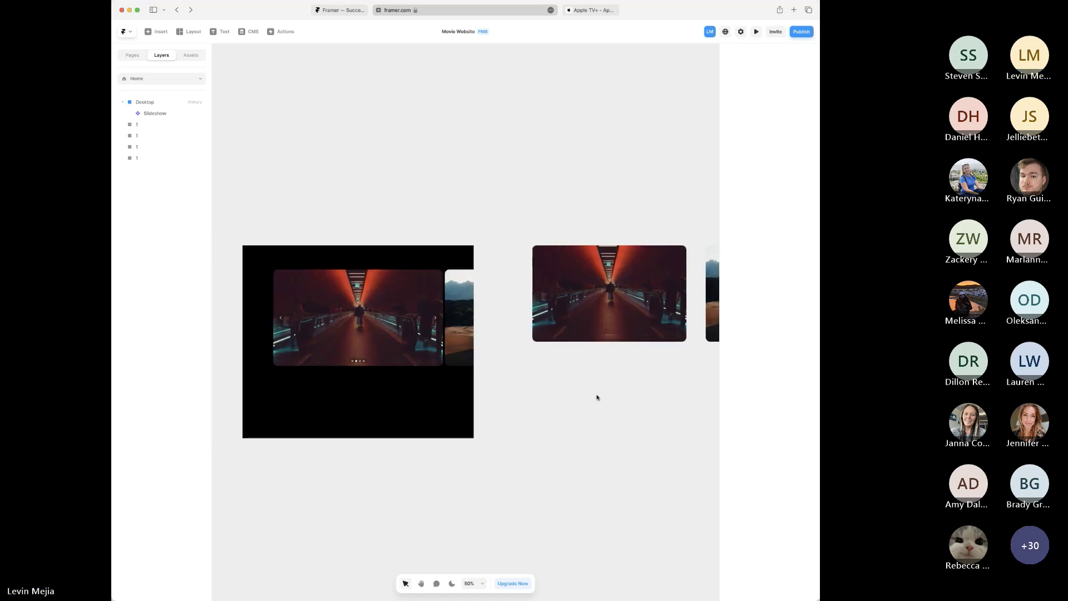
pyautogui.scroll(5, 597, 397)
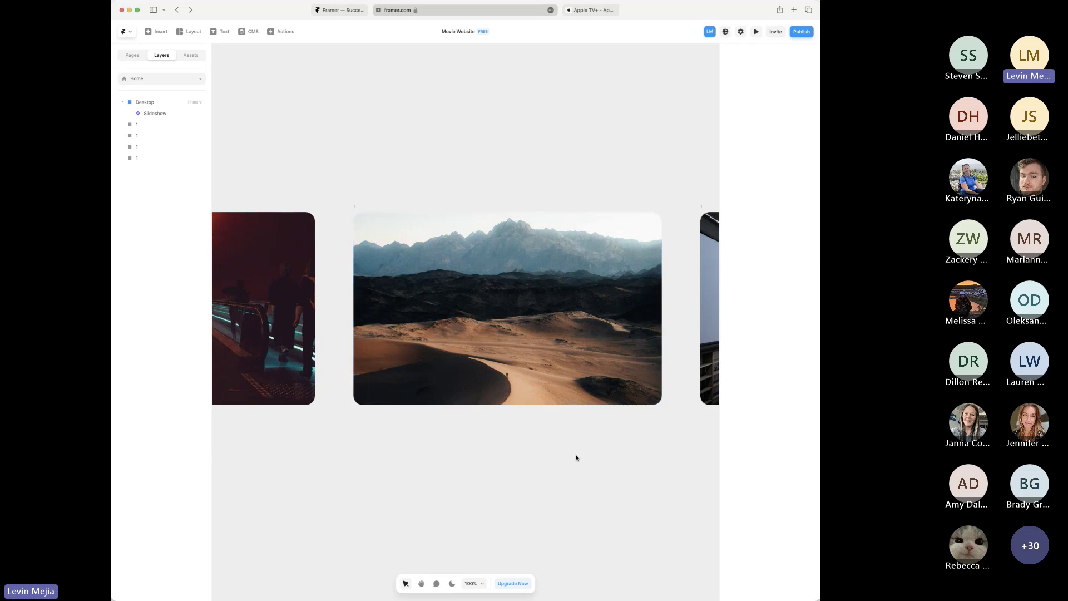
pyautogui.press('t')
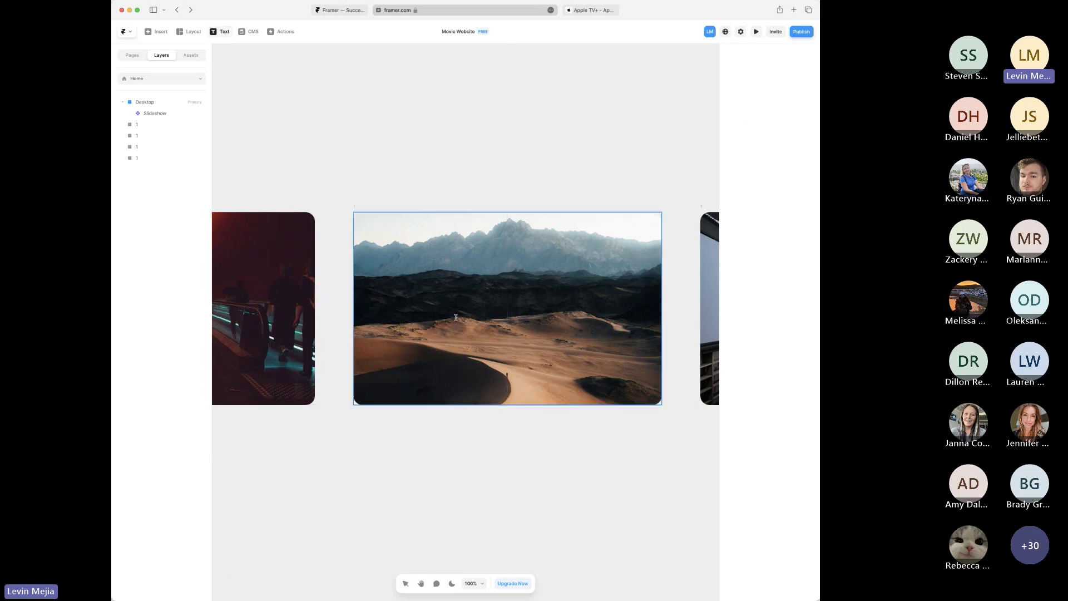
pyautogui.click(440, 306)
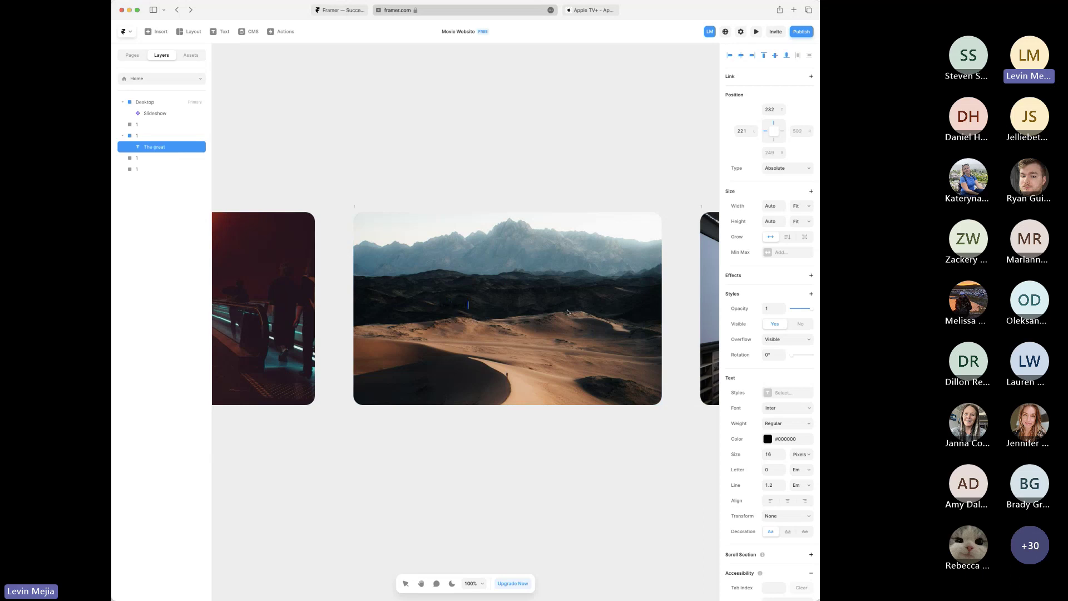
pyautogui.press('Escape')
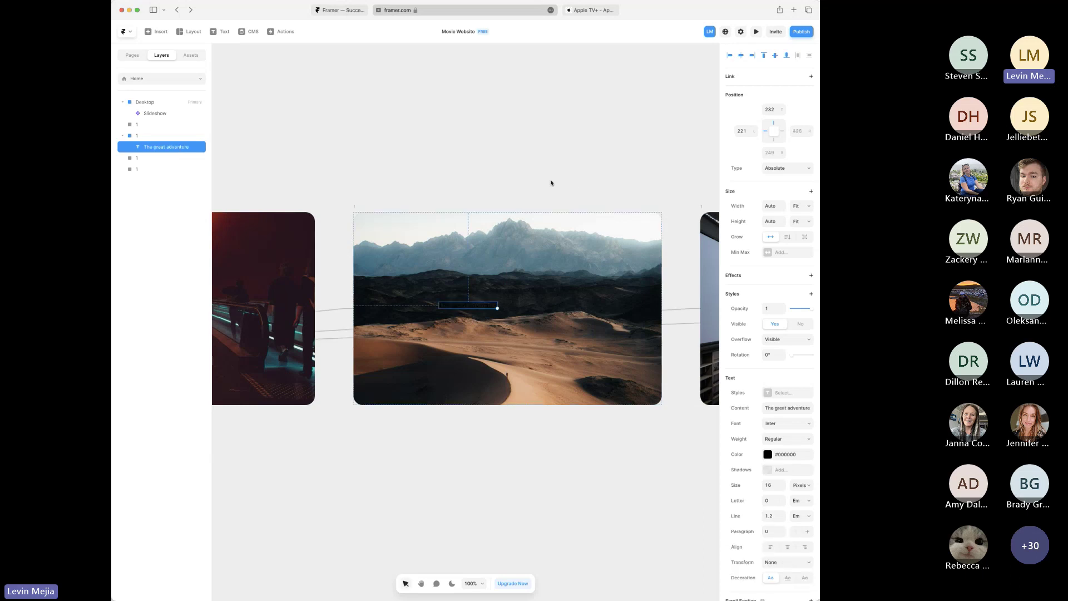
# - Change the color of "The great adventure" text to white, #FFFFFF
pyautogui.click(796, 455)
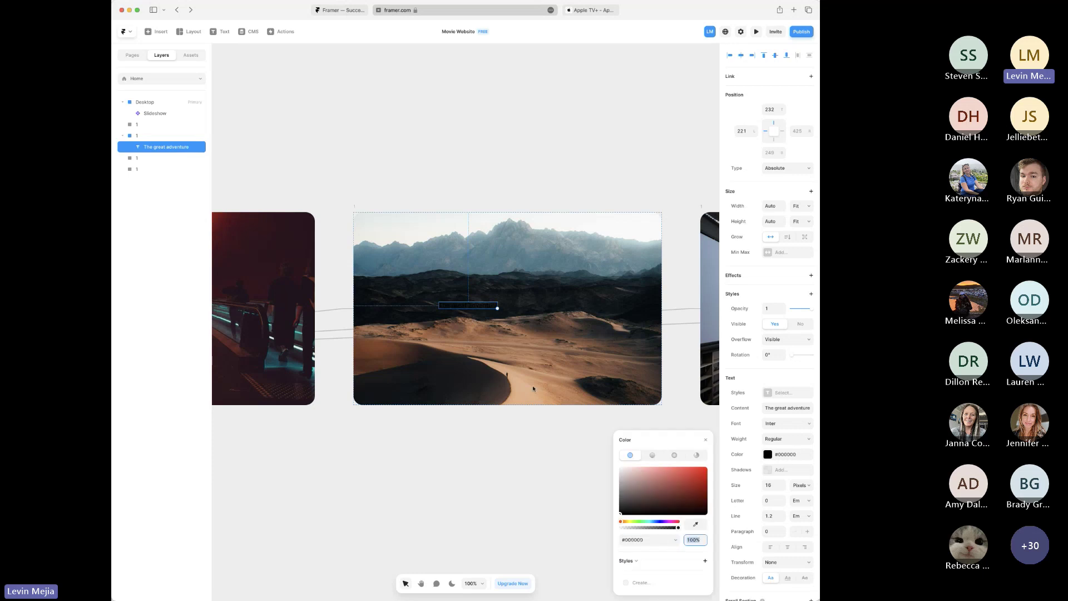
pyautogui.click(465, 303)
pyautogui.click(796, 459)
pyautogui.click(770, 456)
pyautogui.moveTo(651, 493); pyautogui.dragTo(555, 418)
pyautogui.click(556, 423)
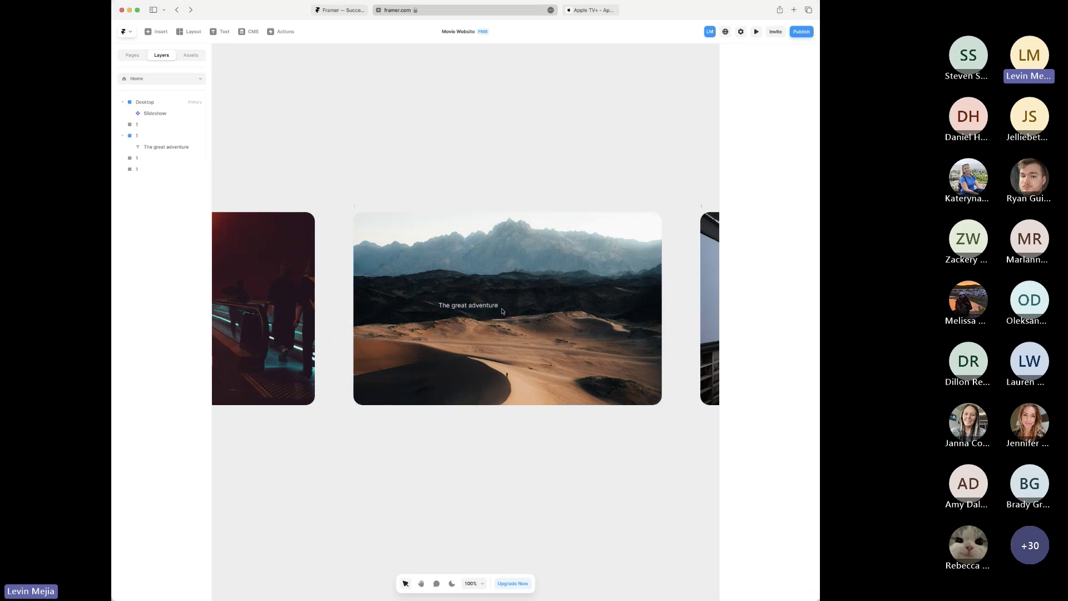
# - Center "The great adventure" text in the sand-dunes frame and set its font to Ultra
pyautogui.click(522, 308)
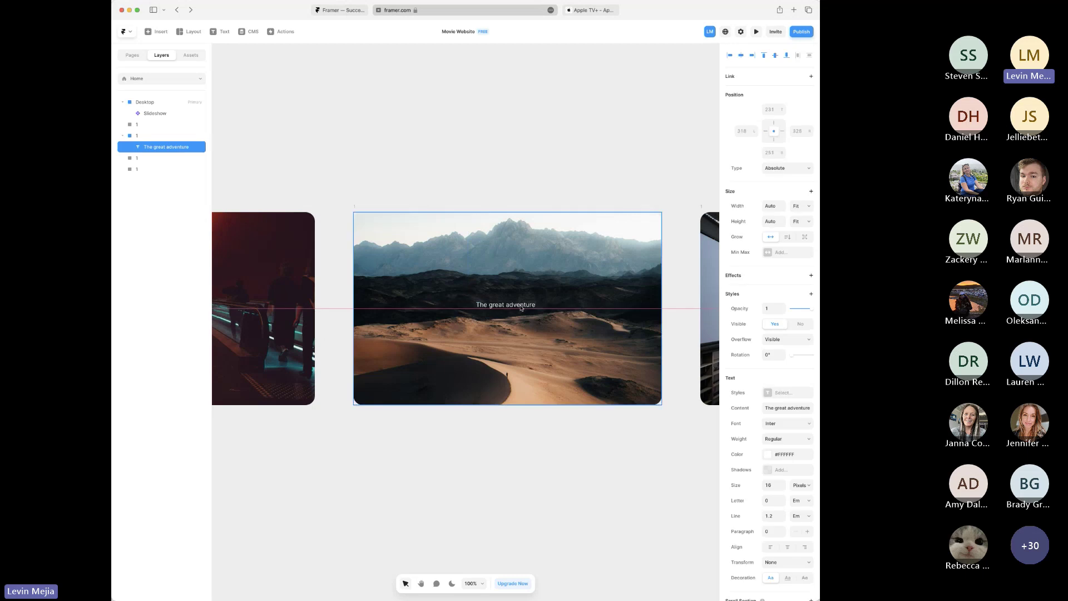
pyautogui.click(779, 425)
pyautogui.write('ult')
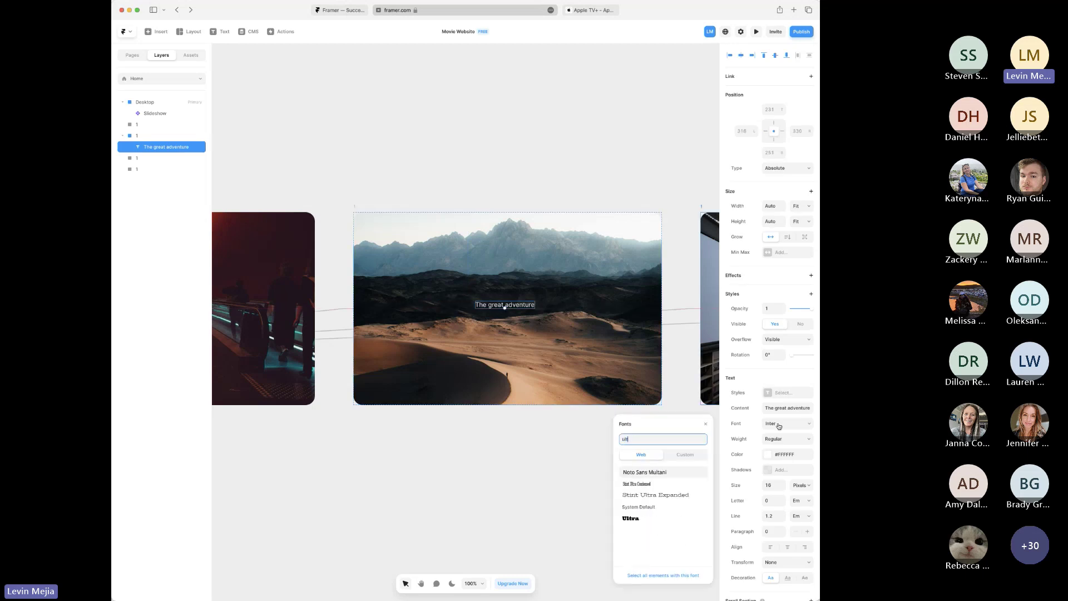
pyautogui.click(646, 521)
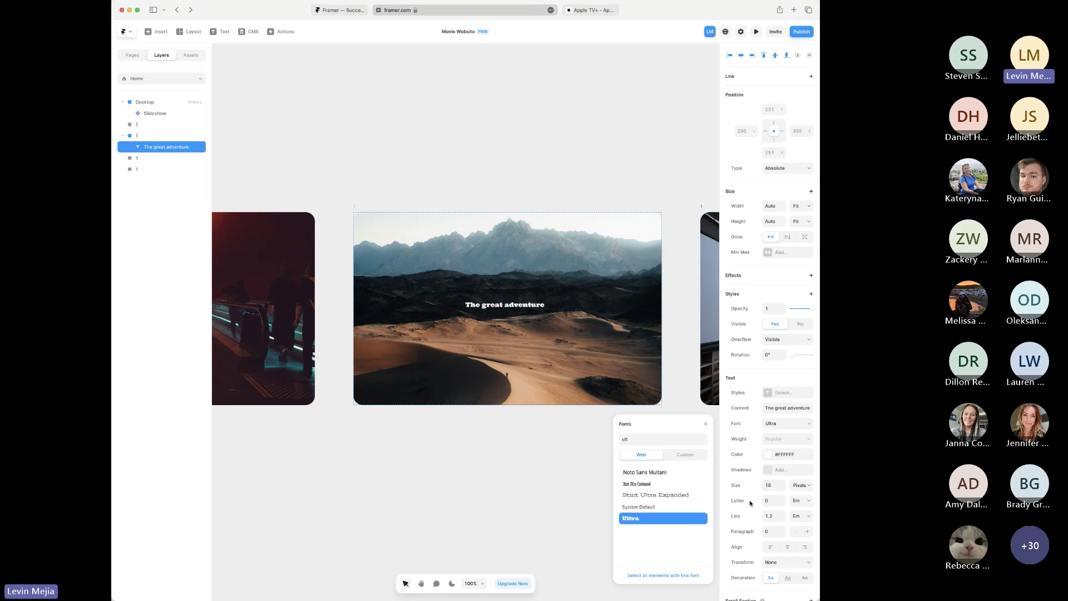
# - Increase the font size of the "The great adventure" text to 40 pixels
pyautogui.click(783, 483)
pyautogui.click(782, 483)
pyautogui.click(782, 483)
pyautogui.click(782, 484)
pyautogui.click(782, 484)
pyautogui.click(782, 484)
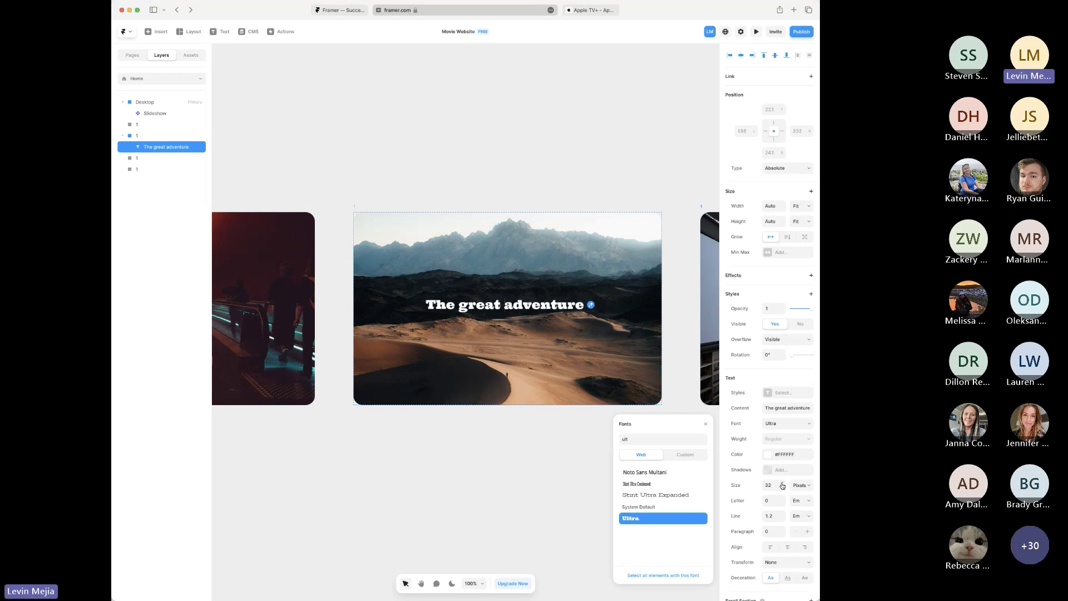
pyautogui.click(783, 484)
pyautogui.click(783, 484)
pyautogui.click(782, 484)
pyautogui.click(782, 484)
pyautogui.click(501, 470)
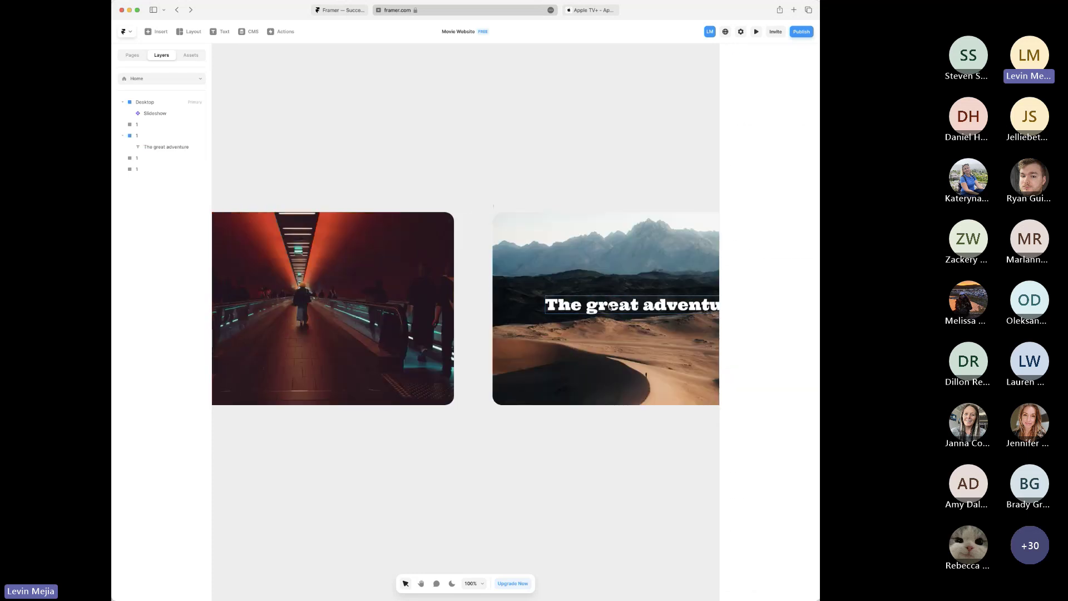
# - Copy the "The great adventure" text into the red walkway image frame
pyautogui.click(611, 307)
pyautogui.press('cmd+c')
pyautogui.click(429, 282)
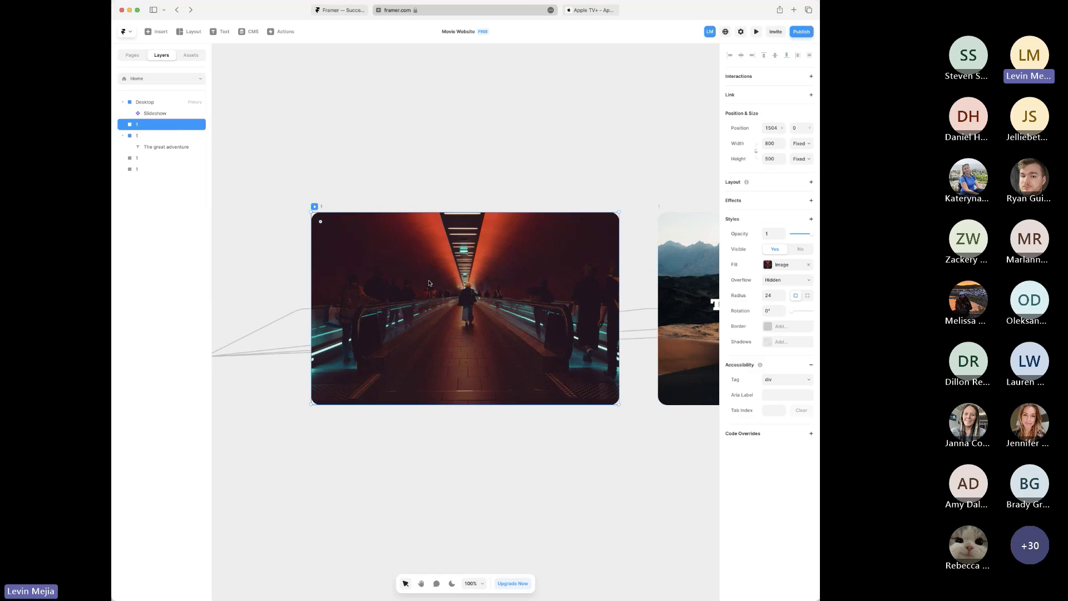
pyautogui.press('cmd+v')
# - Set the font of the copied title on the red walkway frame to Inter Tight and change its text to "The Movie"
pyautogui.click(782, 425)
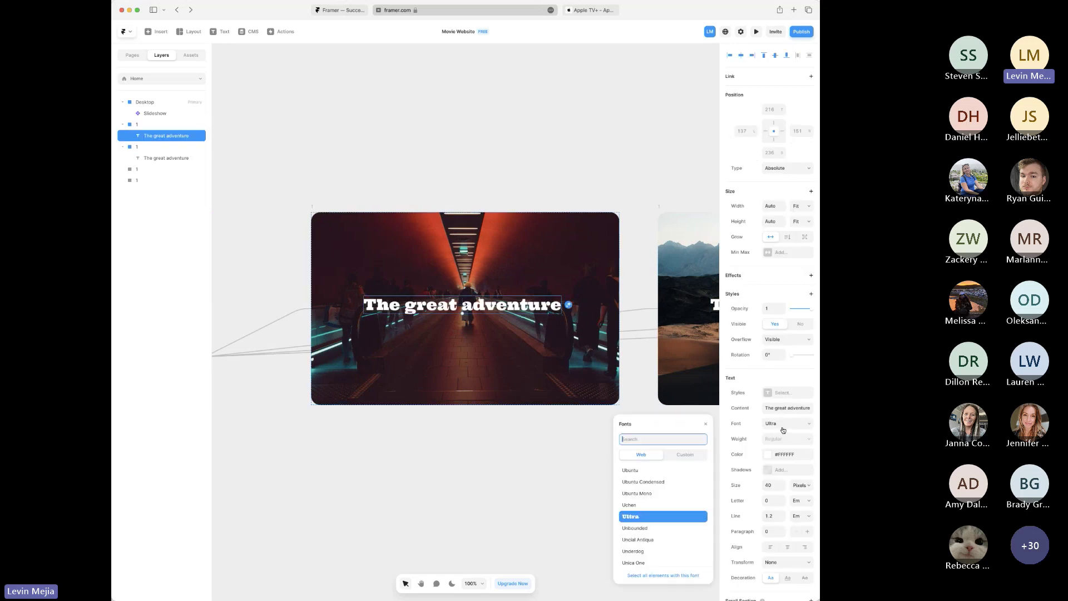
pyautogui.write('inter')
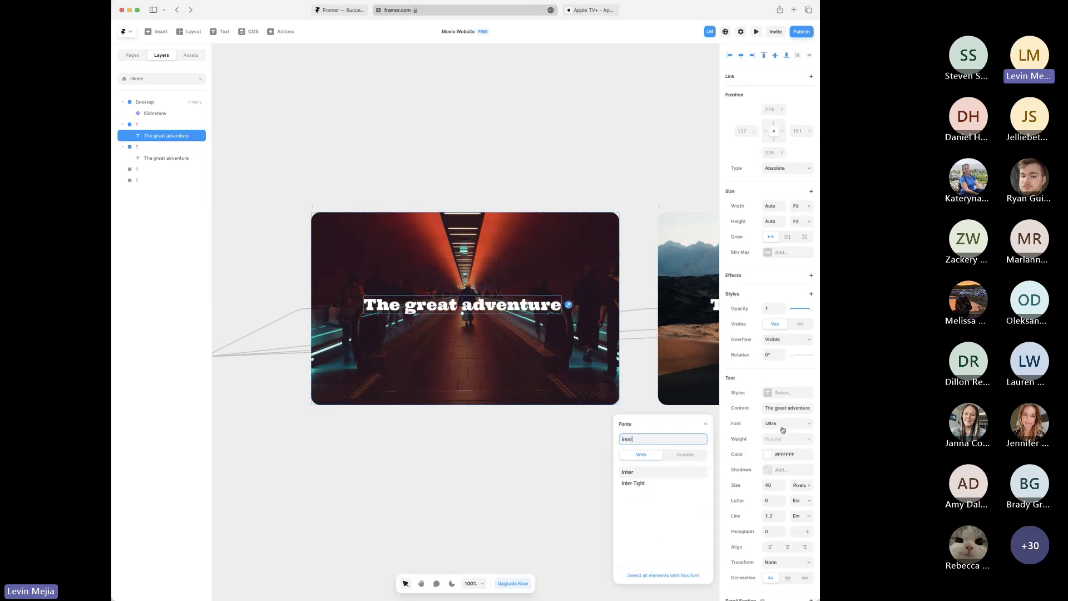
pyautogui.click(661, 483)
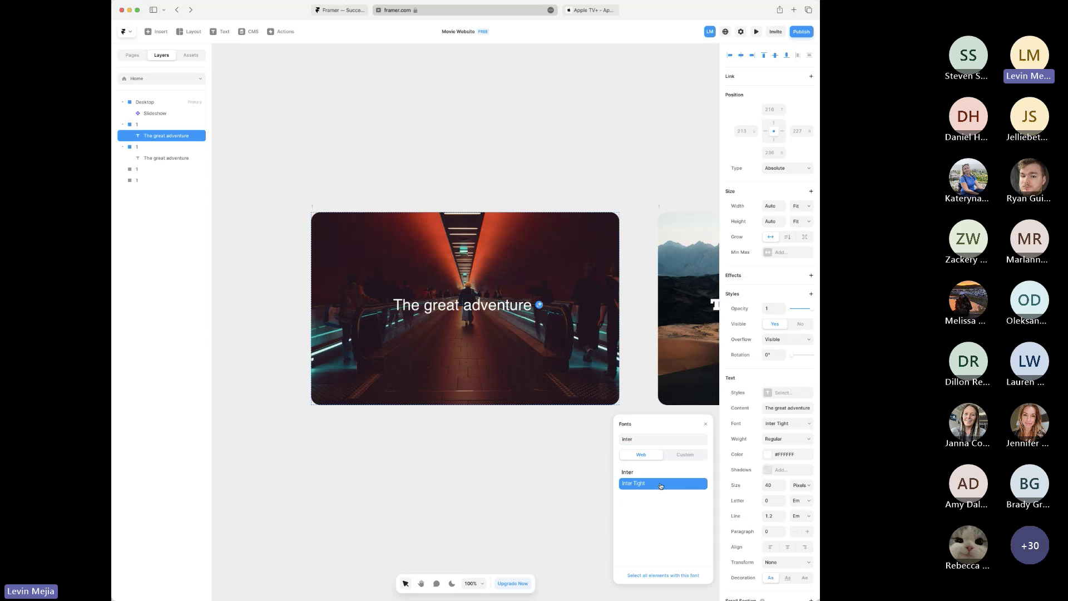
pyautogui.doubleClick(486, 306)
pyautogui.write('The Movi')
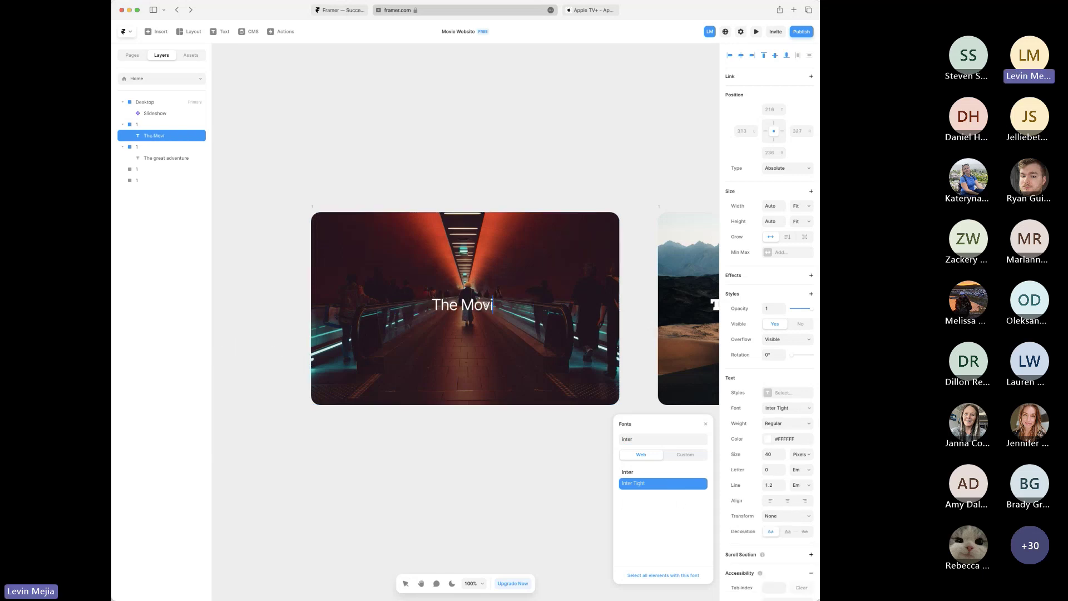
pyautogui.write('e')
pyautogui.press('Escape')
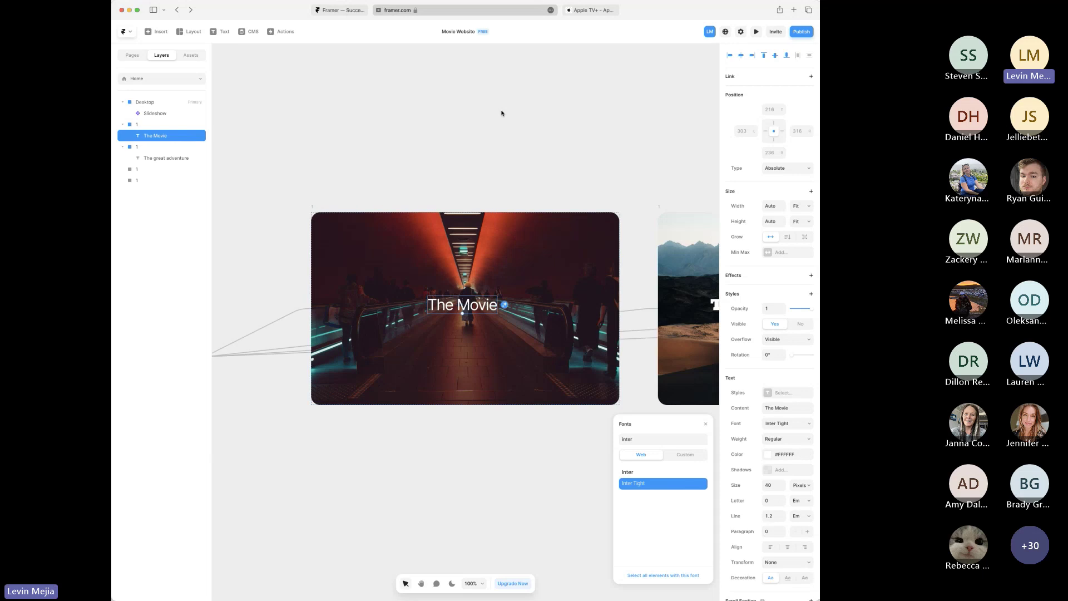
# - Preview the Desktop page and step through all the slideshow slides, then return to the editor
pyautogui.press('super+minus')
pyautogui.click(501, 125)
pyautogui.hscroll(-5, 549, 212)
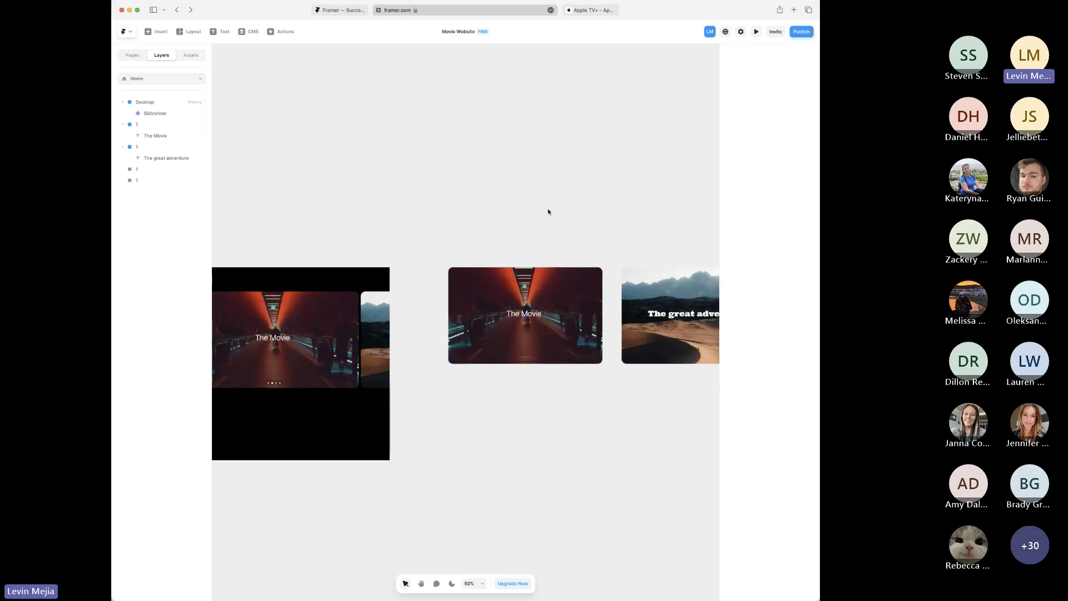
pyautogui.press('super+s')
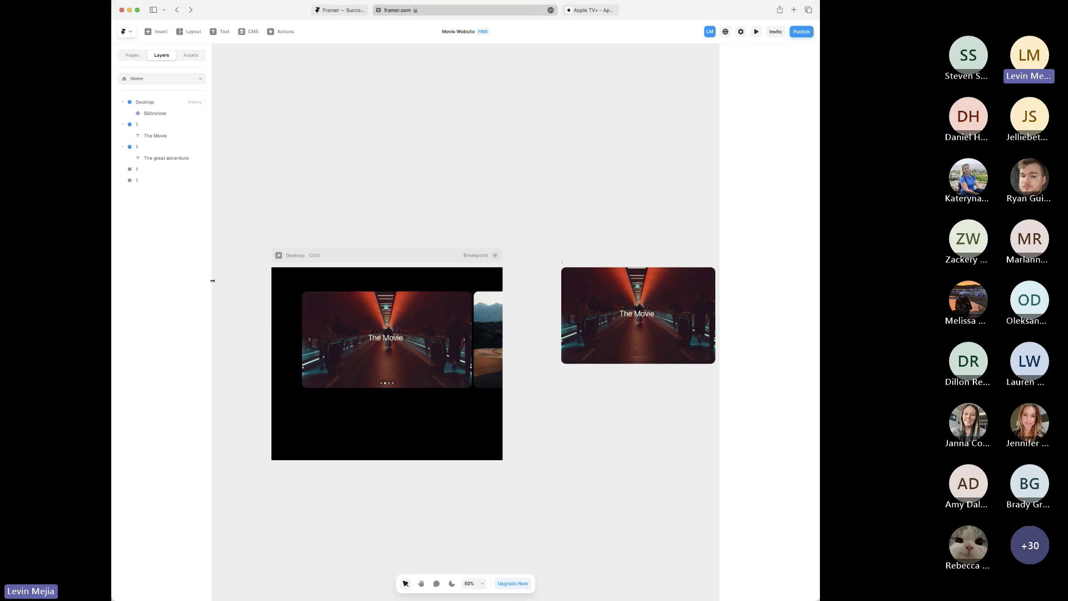
pyautogui.click(279, 255)
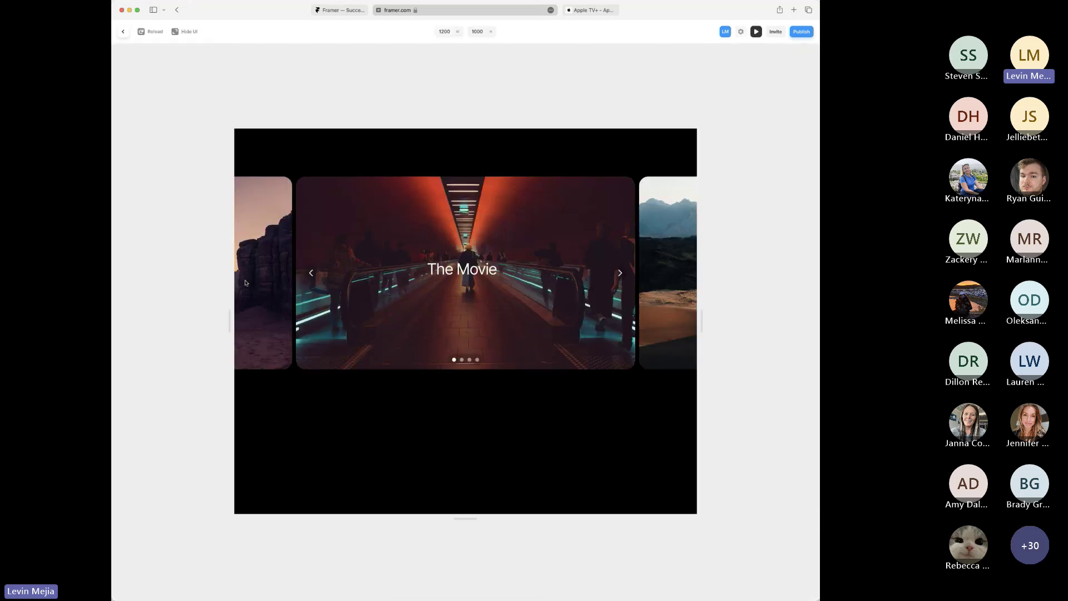
pyautogui.click(620, 273)
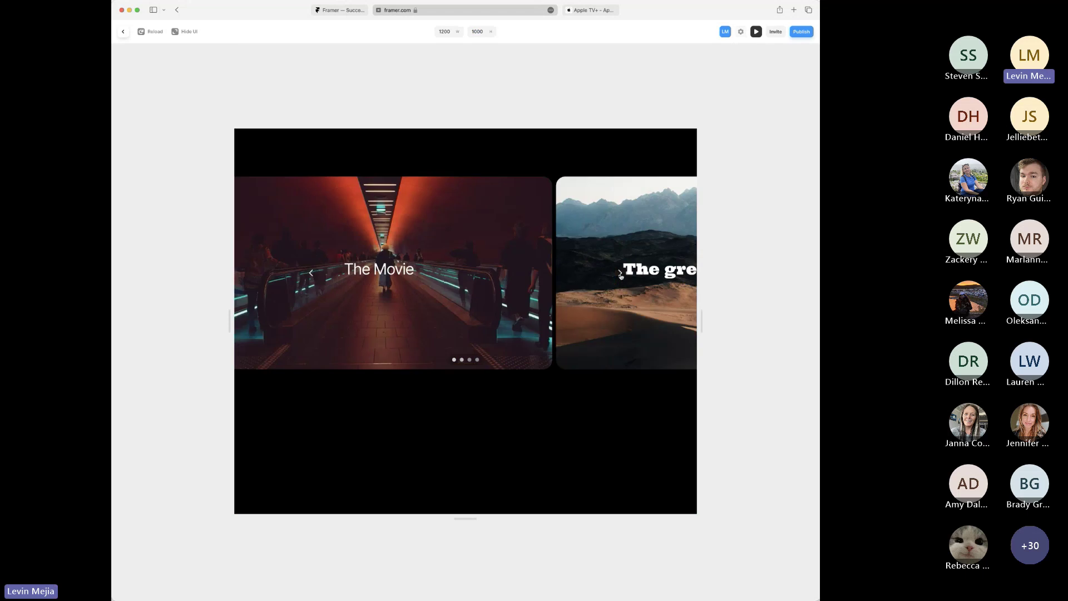
pyautogui.click(621, 273)
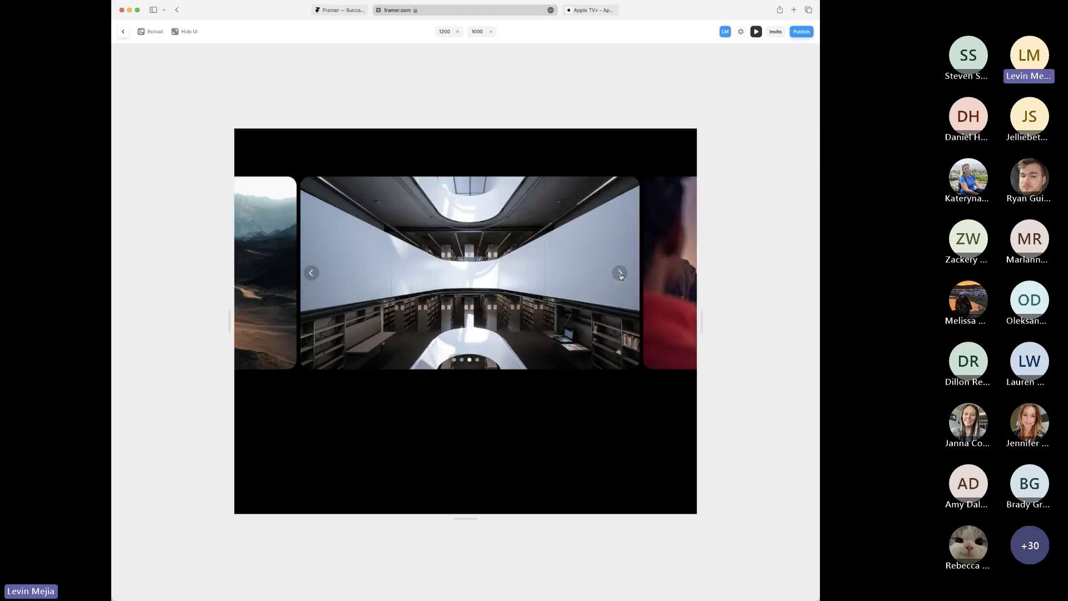
pyautogui.click(621, 273)
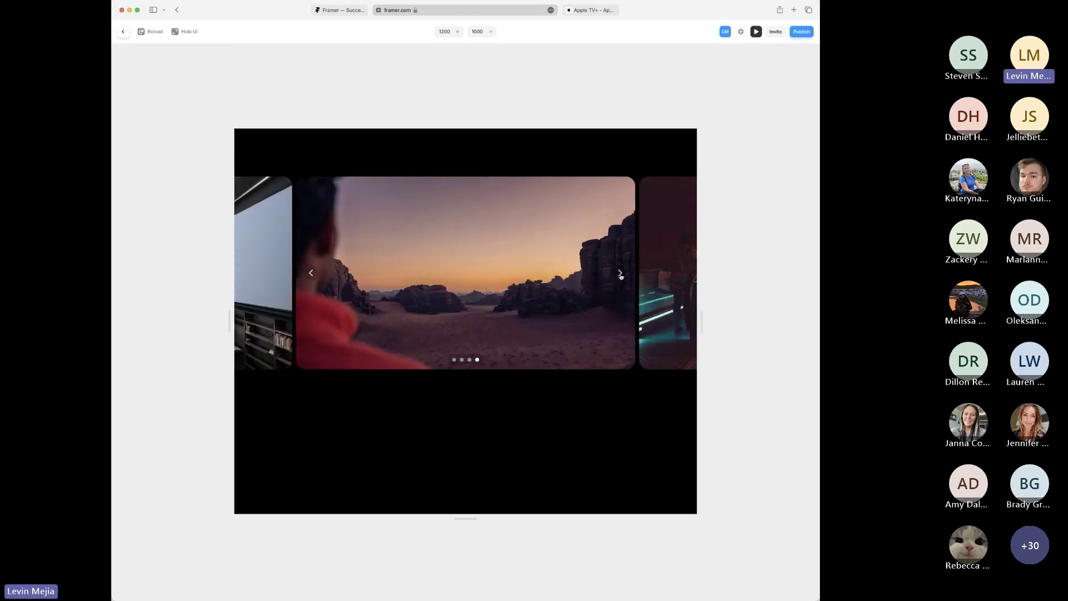
pyautogui.click(621, 274)
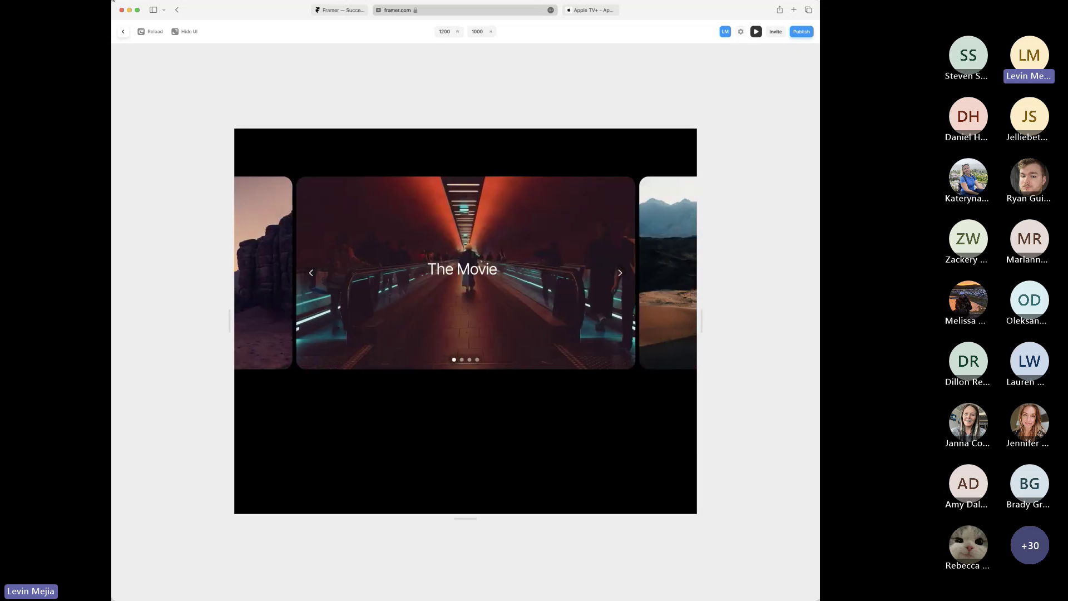
pyautogui.click(125, 33)
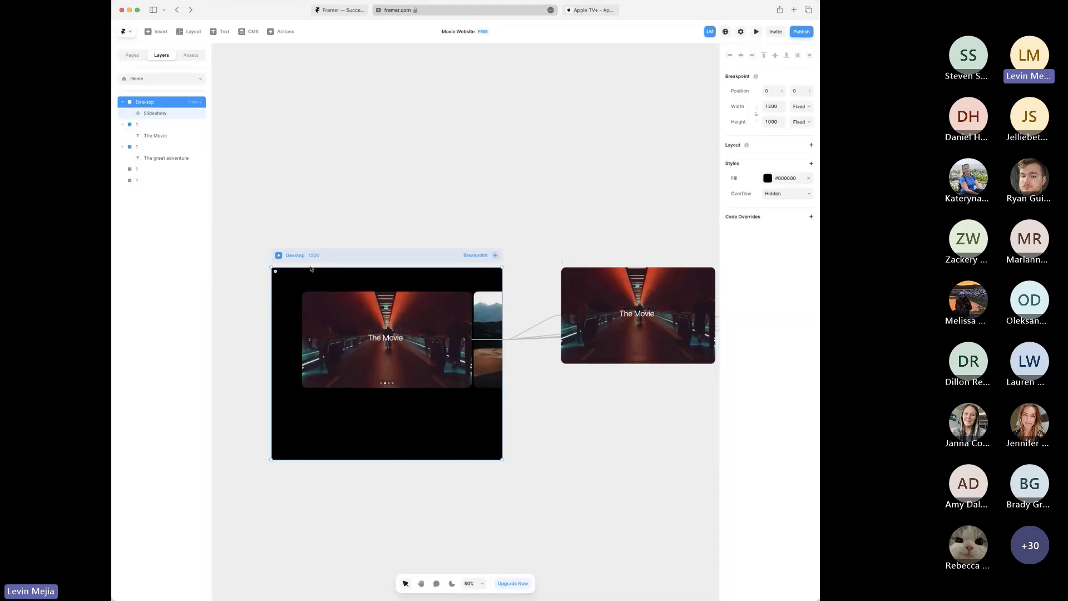
# - Insert an interactive Ticker component on the Desktop page, horizontally centered below the Slideshow
pyautogui.scroll(5, 558, 428)
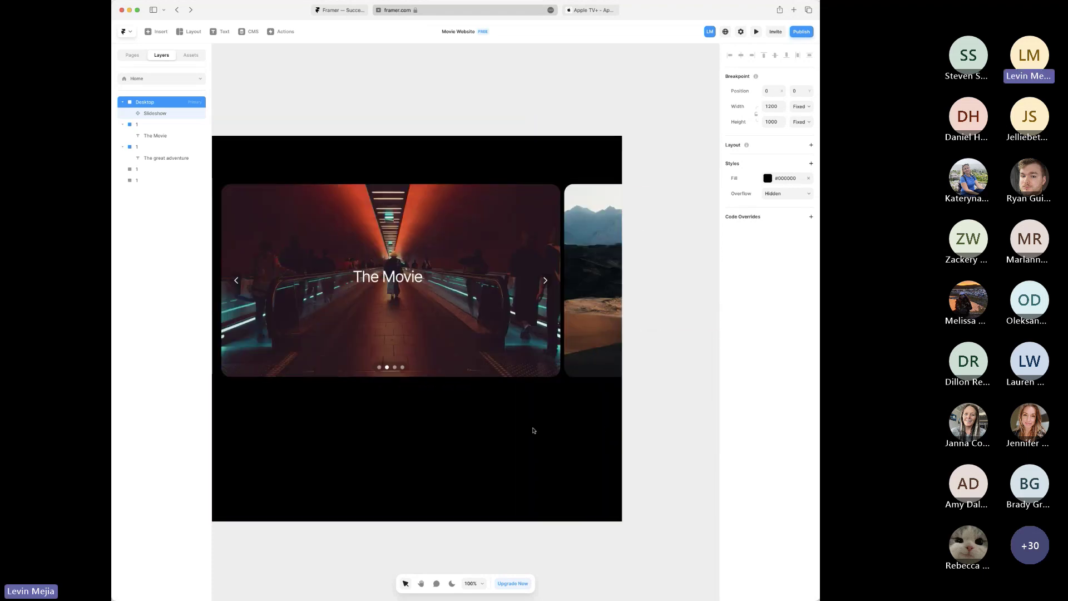
pyautogui.click(159, 33)
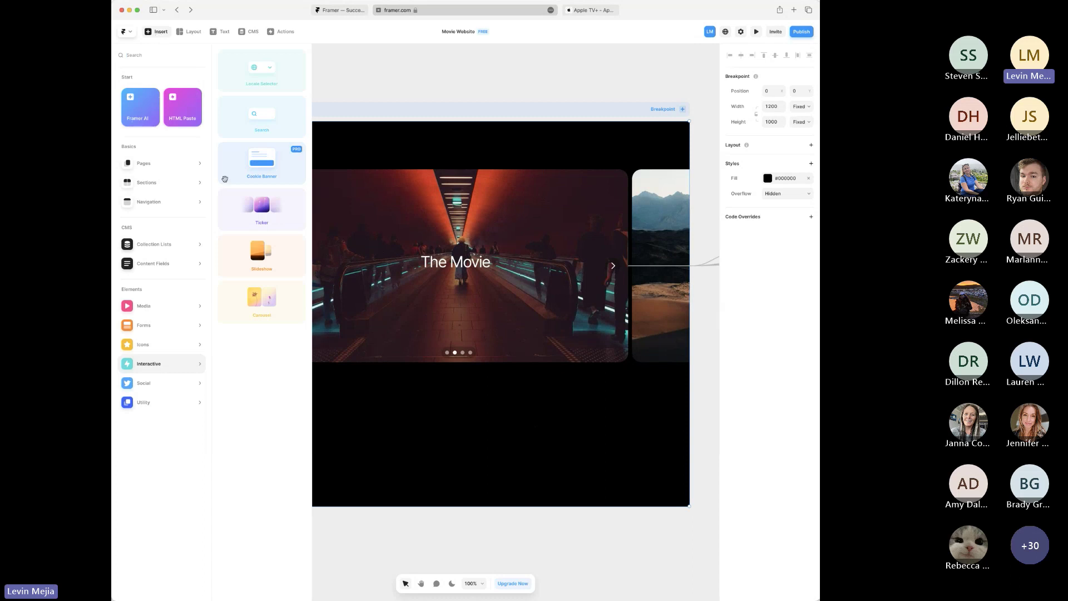
pyautogui.moveTo(269, 213); pyautogui.dragTo(481, 420)
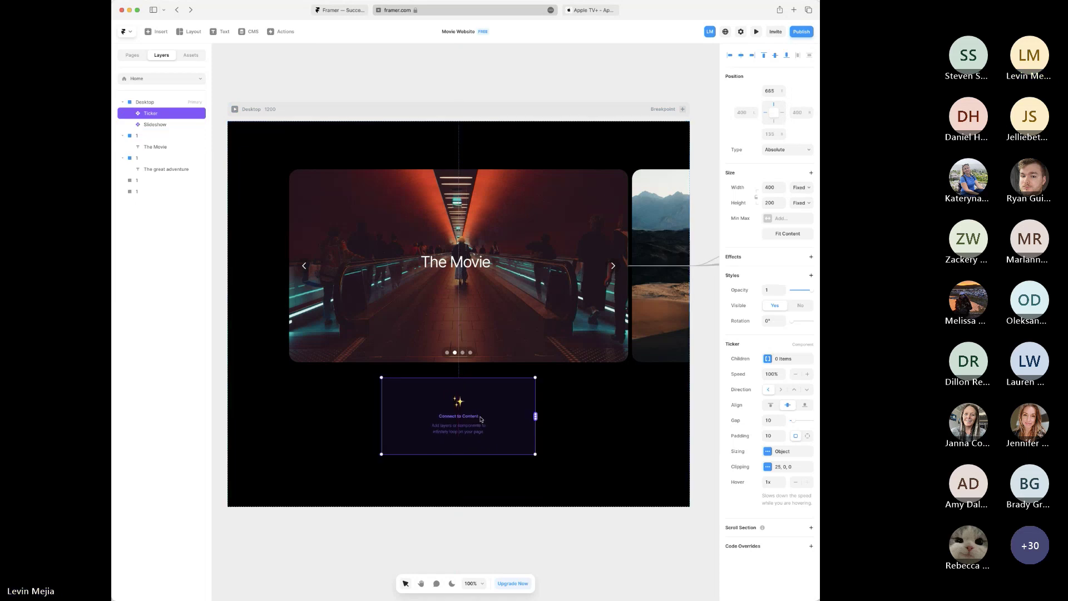
pyautogui.press('super+minus')
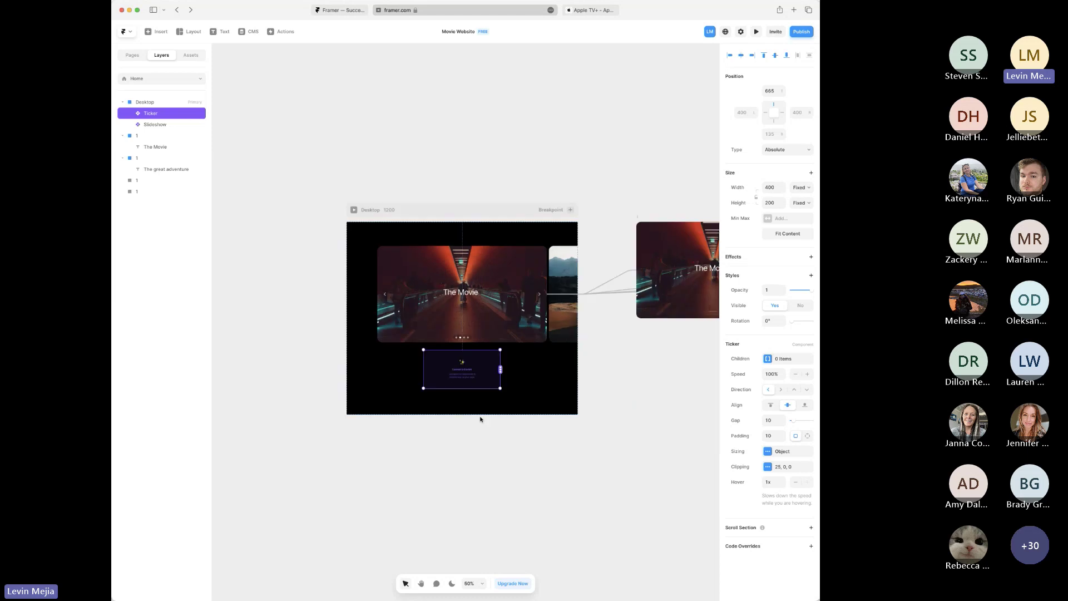
pyautogui.press('super+equal')
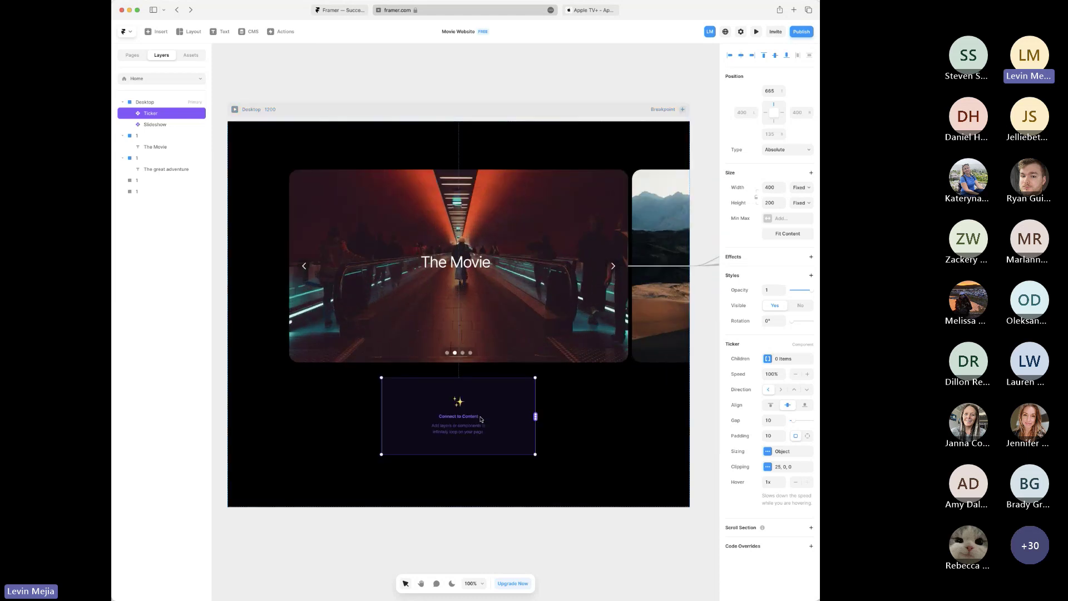
pyautogui.scroll(-1, 481, 420)
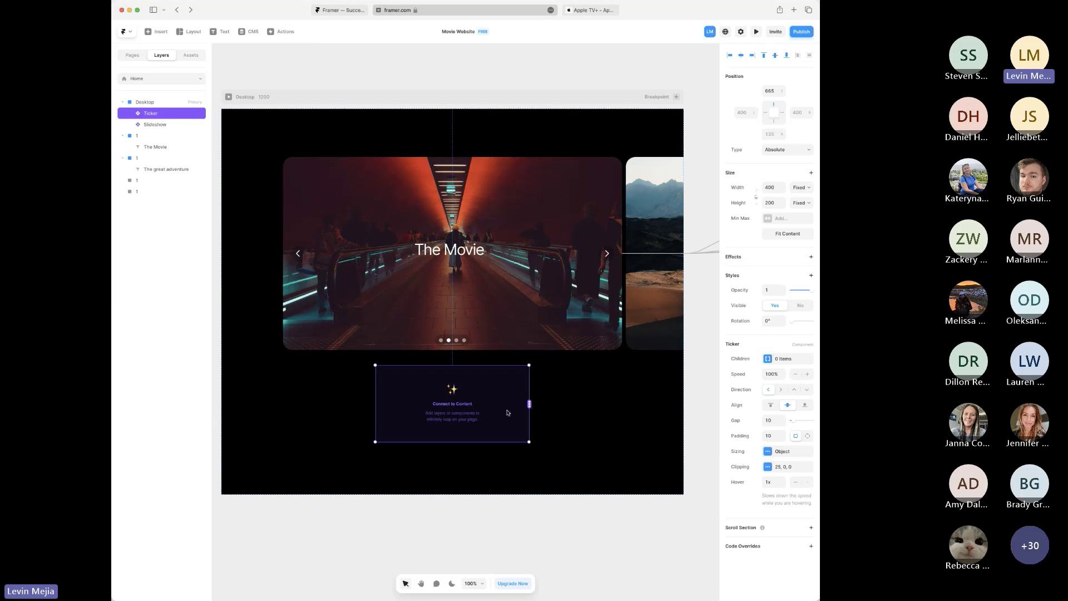
# - Draw a frame about 336 × 232 outside the Desktop page, below the "The Movie" image frame
pyautogui.press('super+minus')
pyautogui.hscroll(3, 506, 410)
pyautogui.click(579, 447)
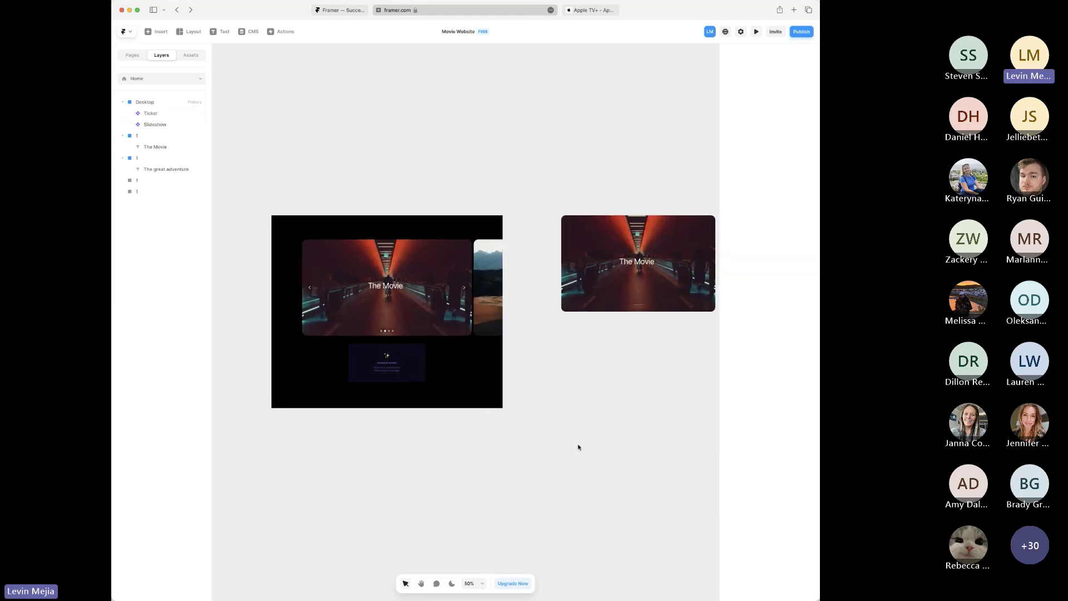
pyautogui.press('f')
pyautogui.moveTo(537, 375); pyautogui.dragTo(602, 420)
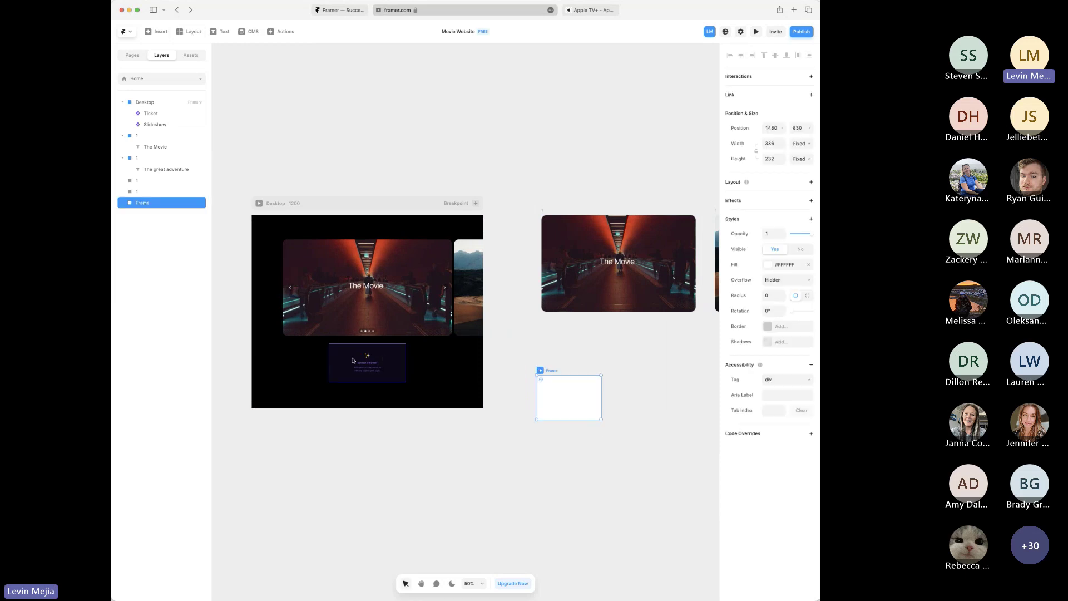
# - Set the new frame's size to 400 × 200, matching the Ticker, and move it to about X 1416, Y 768
pyautogui.click(353, 360)
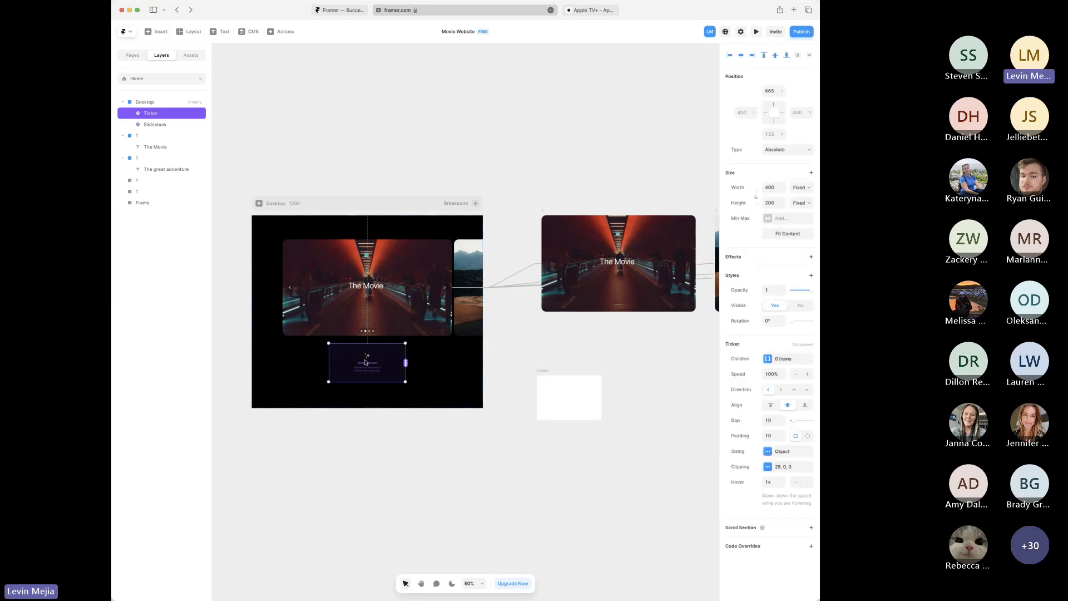
pyautogui.click(567, 396)
pyautogui.click(776, 143)
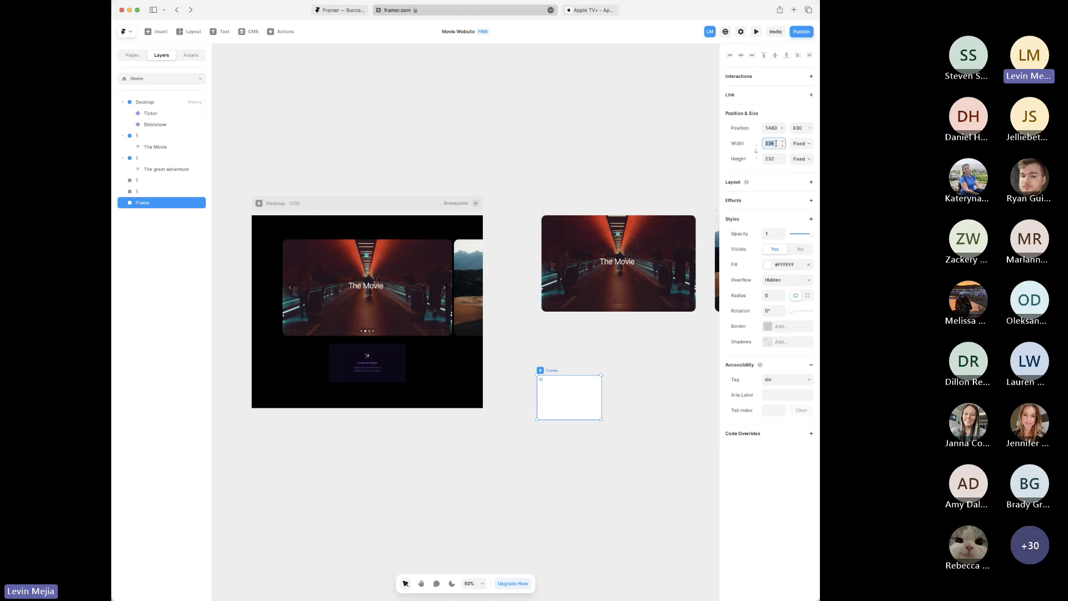
pyautogui.write('400')
pyautogui.press('Tab')
pyautogui.press('Tab')
pyautogui.write('2')
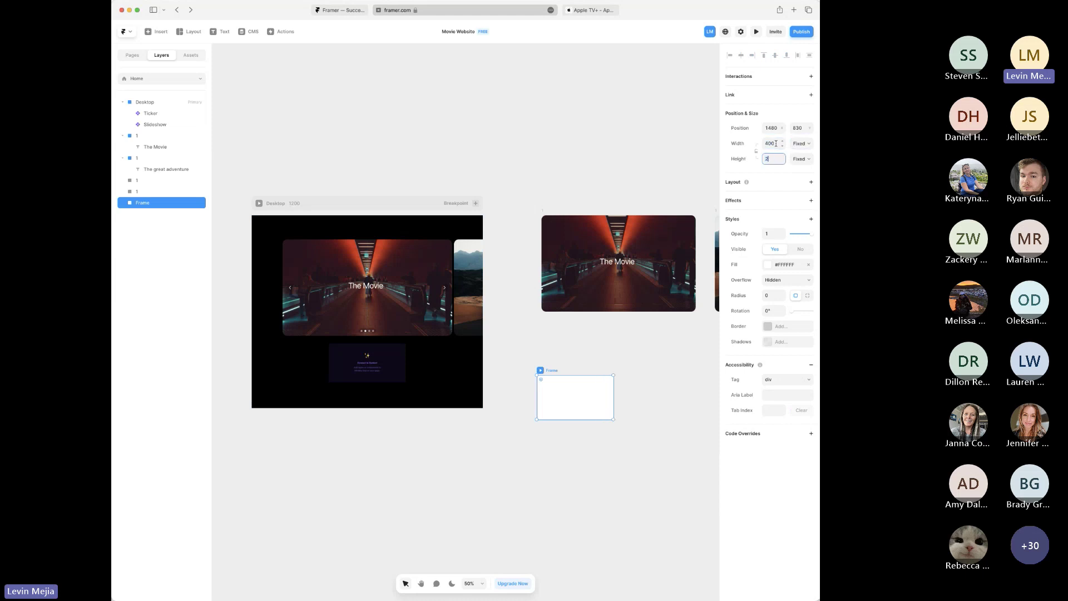
pyautogui.write('00')
pyautogui.press('Tab')
pyautogui.click(673, 368)
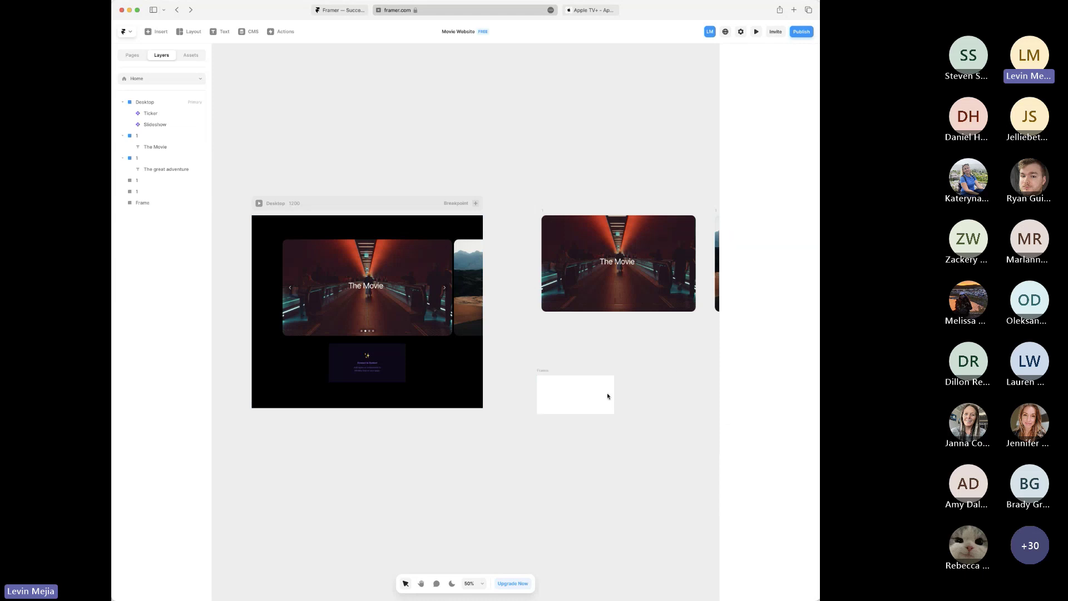
pyautogui.moveTo(546, 382); pyautogui.dragTo(533, 371)
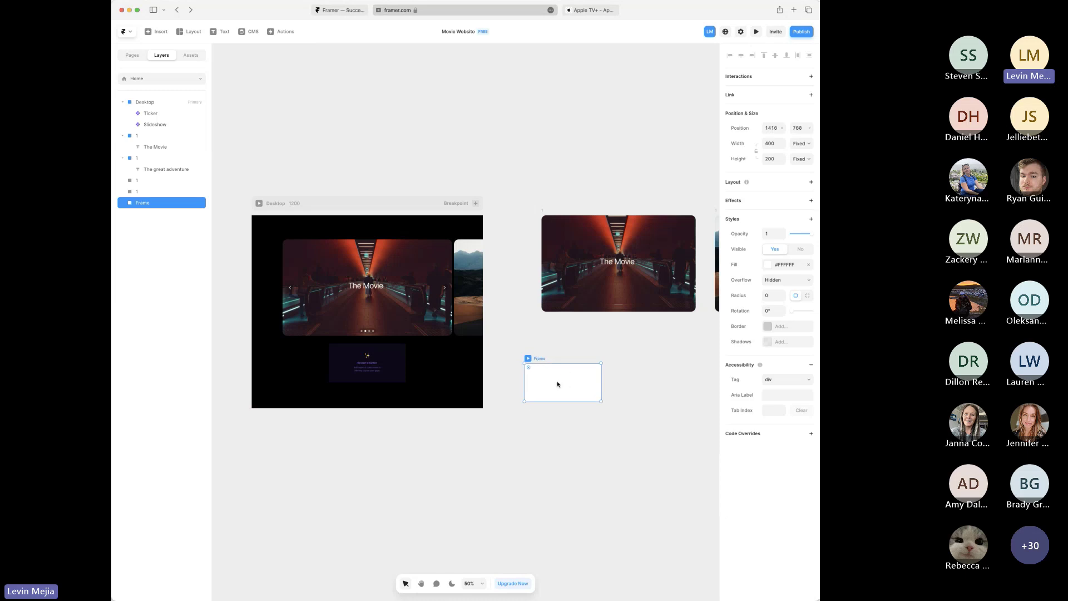
# - Fill the 400 × 200 frame with the Unsplash photo of blue water seen above and below the surface
pyautogui.click(772, 268)
pyautogui.click(698, 280)
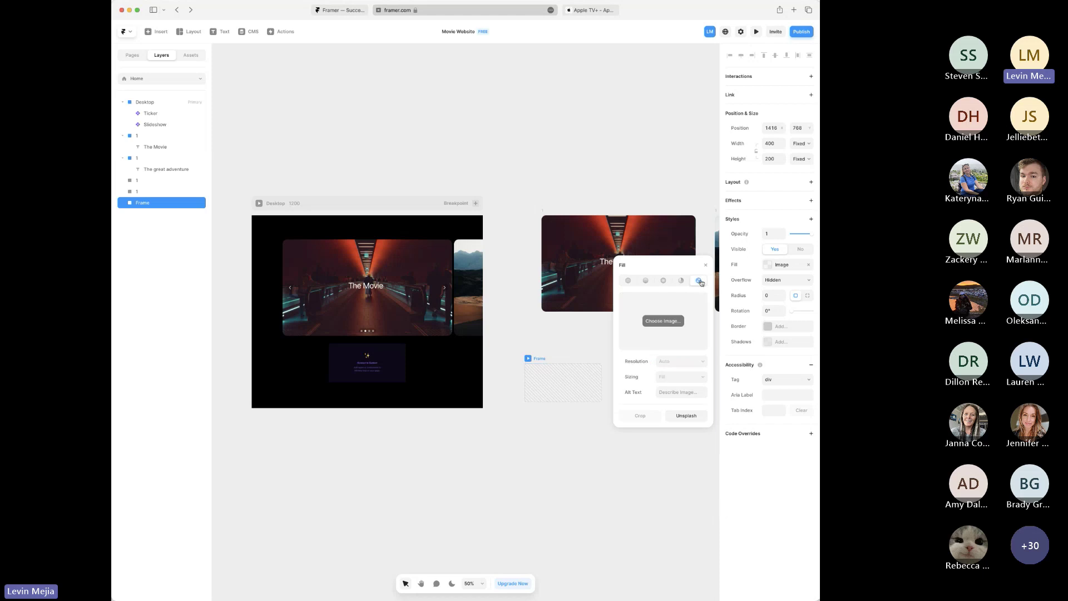
pyautogui.click(695, 422)
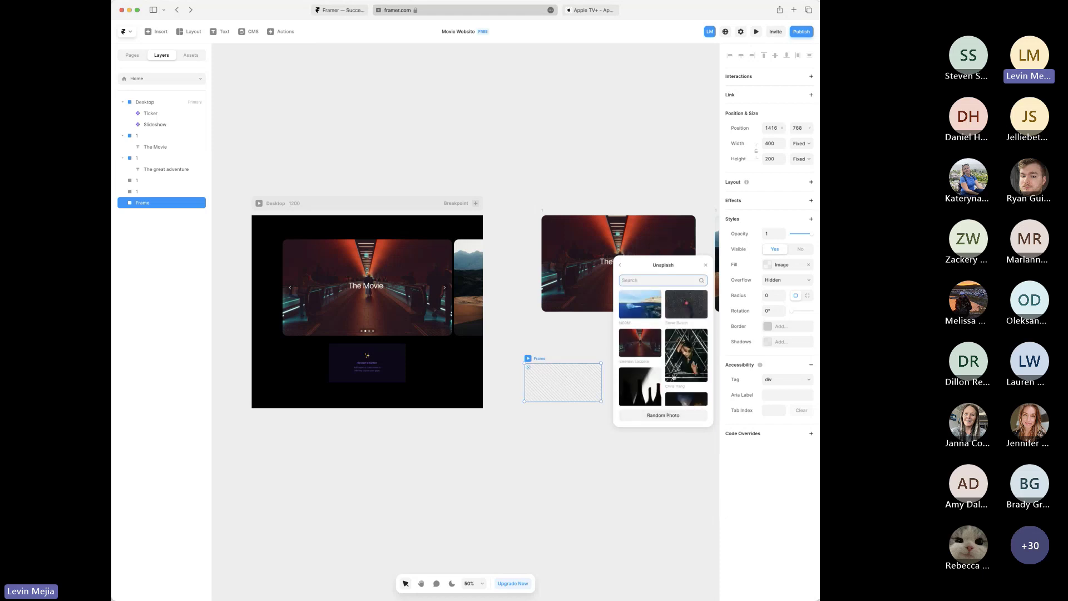
pyautogui.click(649, 305)
pyautogui.hscroll(2, 570, 444)
pyautogui.click(570, 444)
# - Duplicate the blue water image frame
pyautogui.click(535, 374)
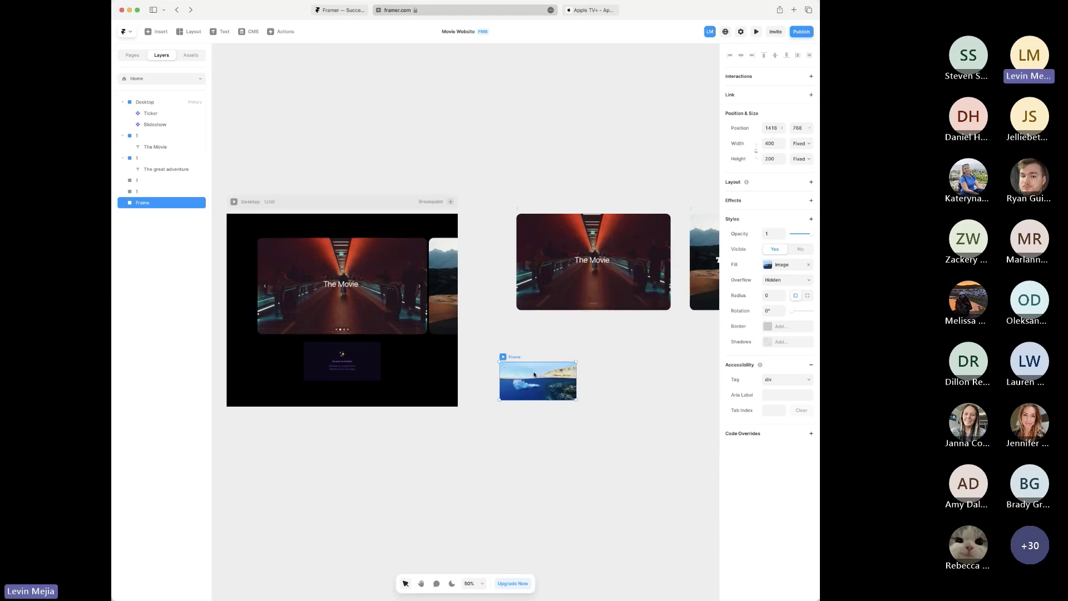
pyautogui.press('super+d')
pyautogui.hscroll(3, 535, 374)
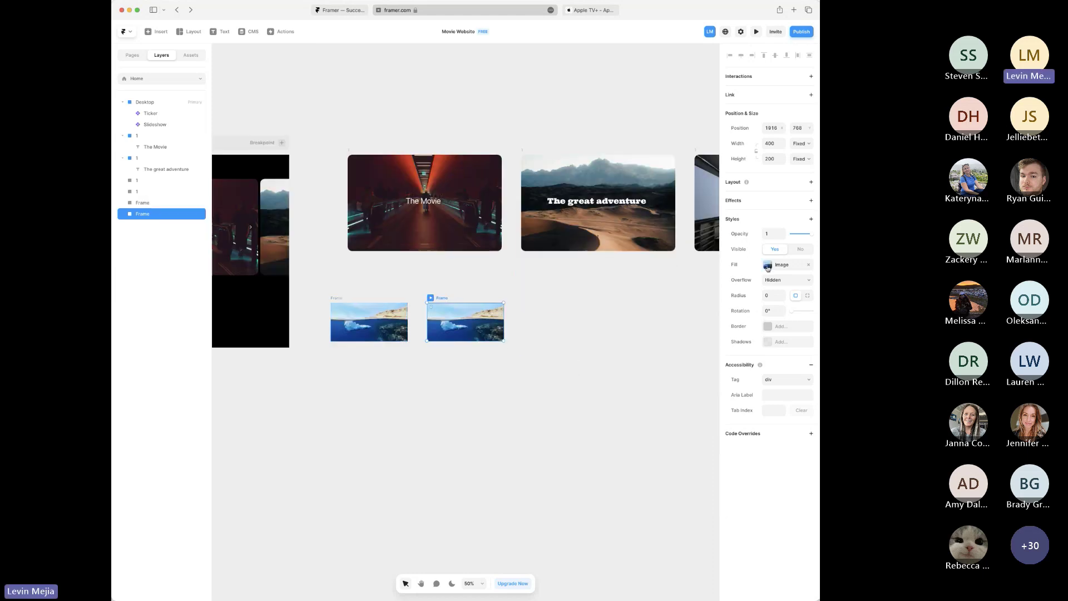
# - Replace the duplicated frame's fill with the Unsplash photo of a grey tiled wall with grid lines
pyautogui.click(768, 269)
pyautogui.click(690, 415)
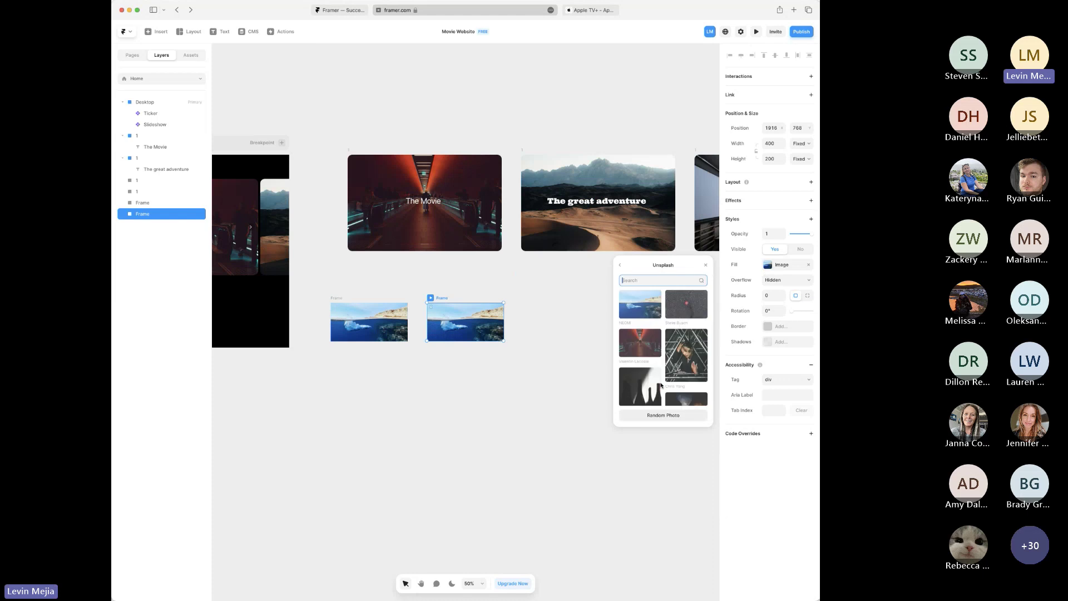
pyautogui.scroll(-5, 662, 384)
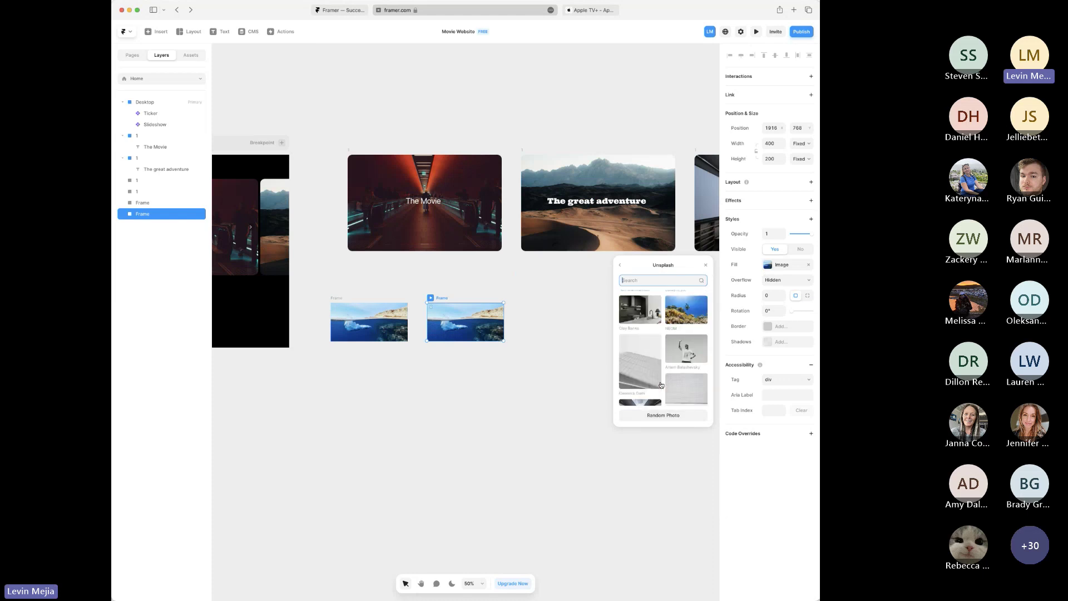
pyautogui.scroll(-2, 655, 316)
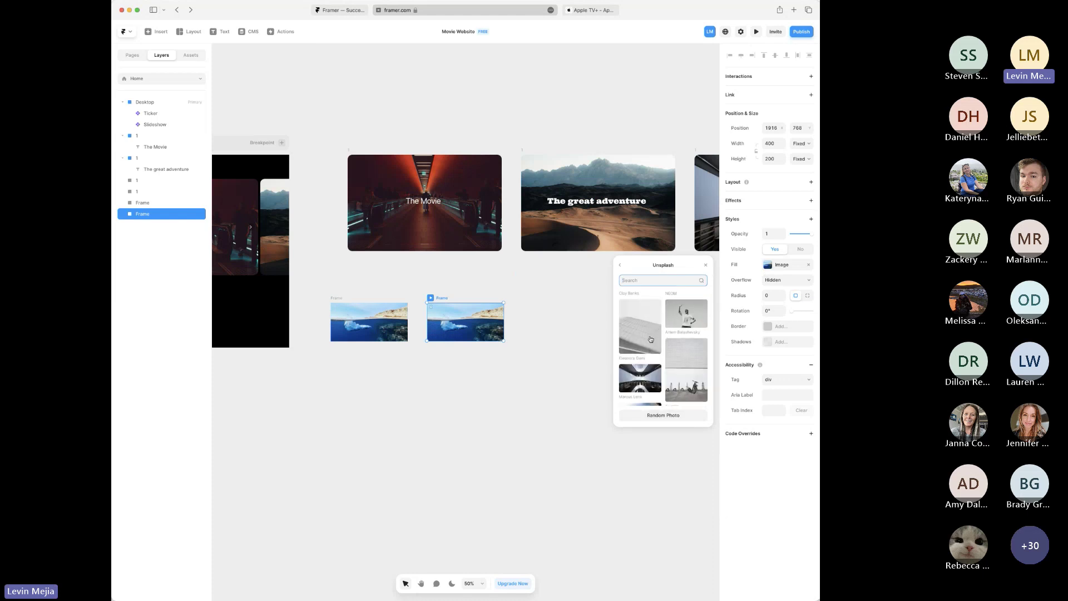
pyautogui.click(650, 339)
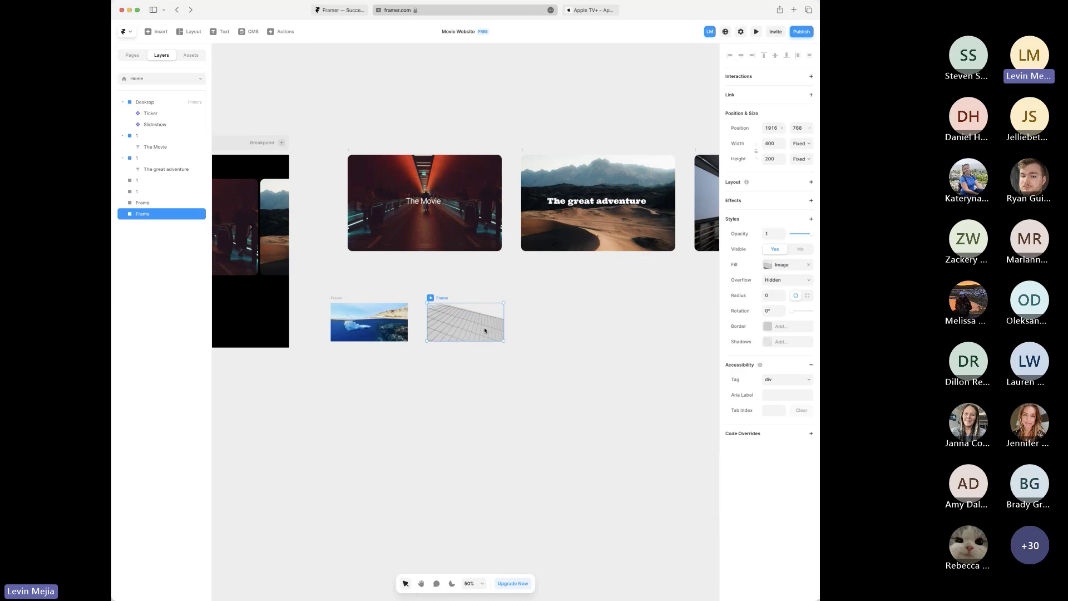
# - Duplicate the tiled wall frame and fill the copy with the Unsplash photo of a dog in front of misty mountains
pyautogui.press('super+d')
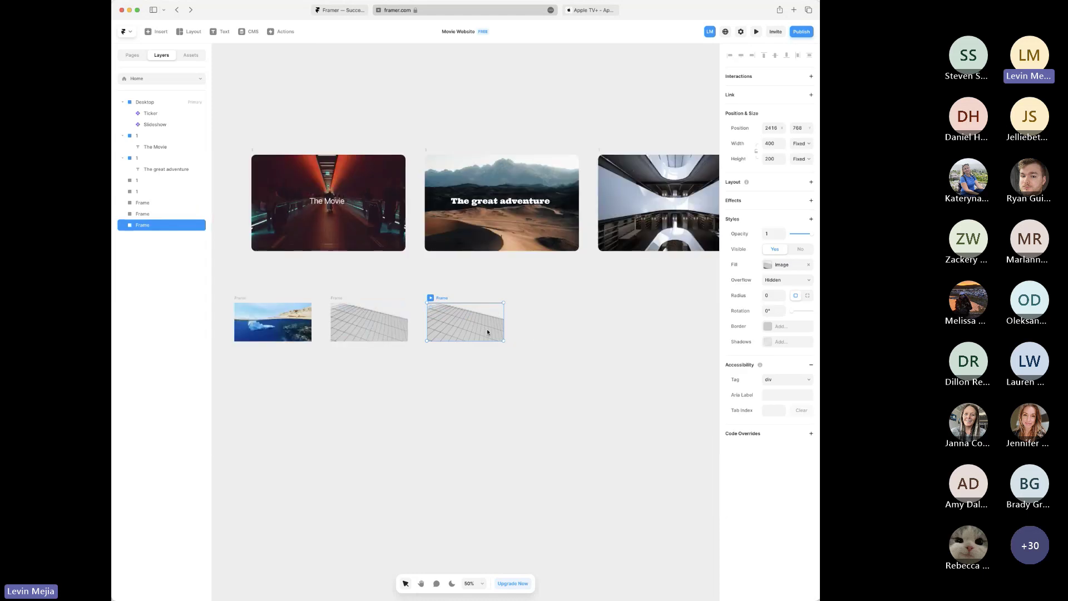
pyautogui.click(781, 265)
pyautogui.click(694, 418)
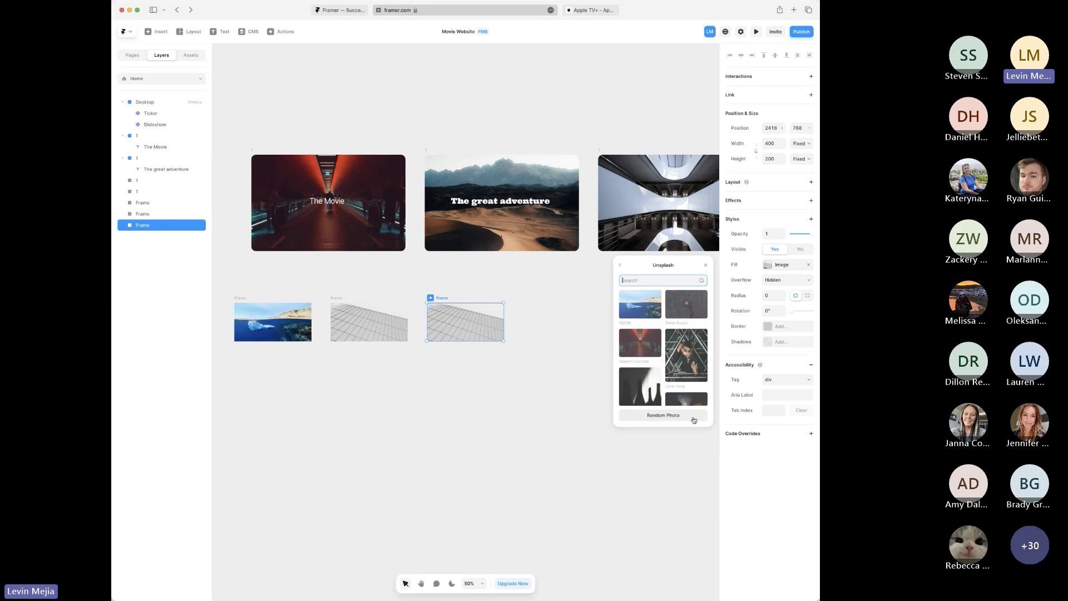
pyautogui.scroll(-10, 680, 383)
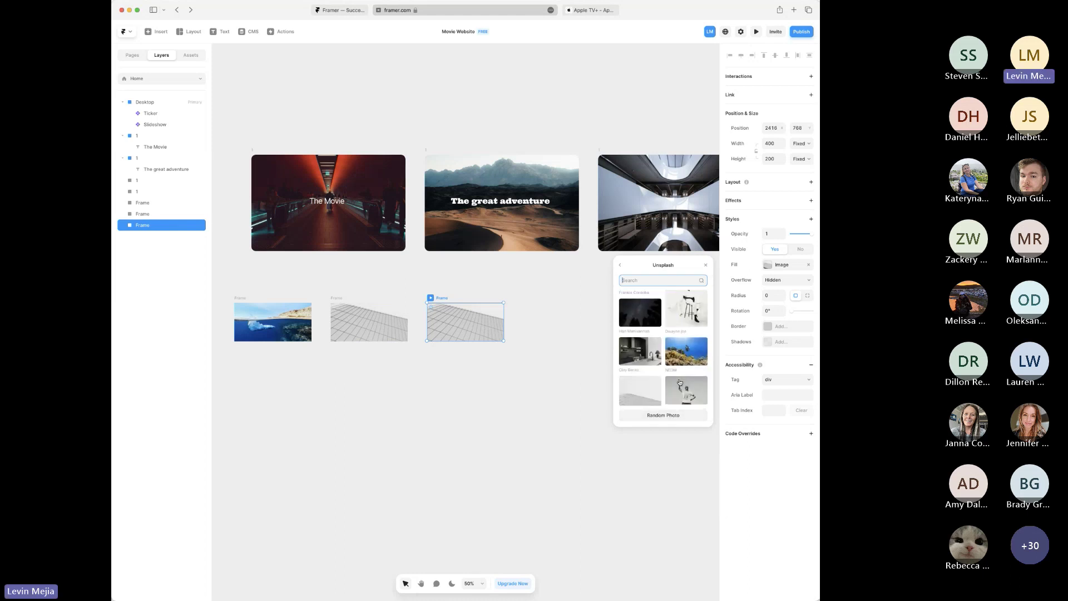
pyautogui.scroll(-10, 680, 382)
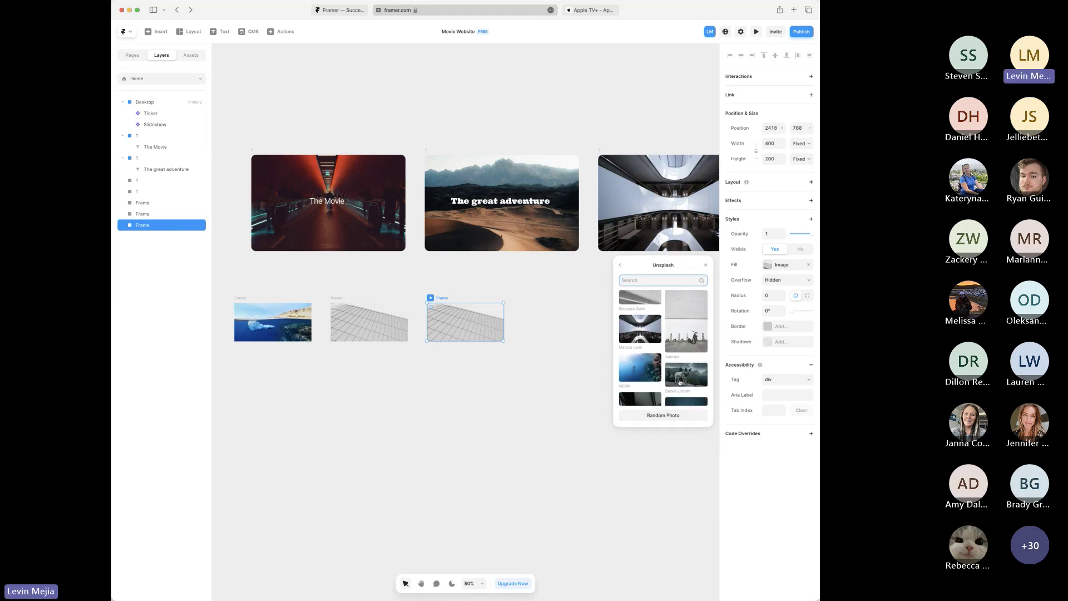
pyautogui.scroll(-2, 680, 382)
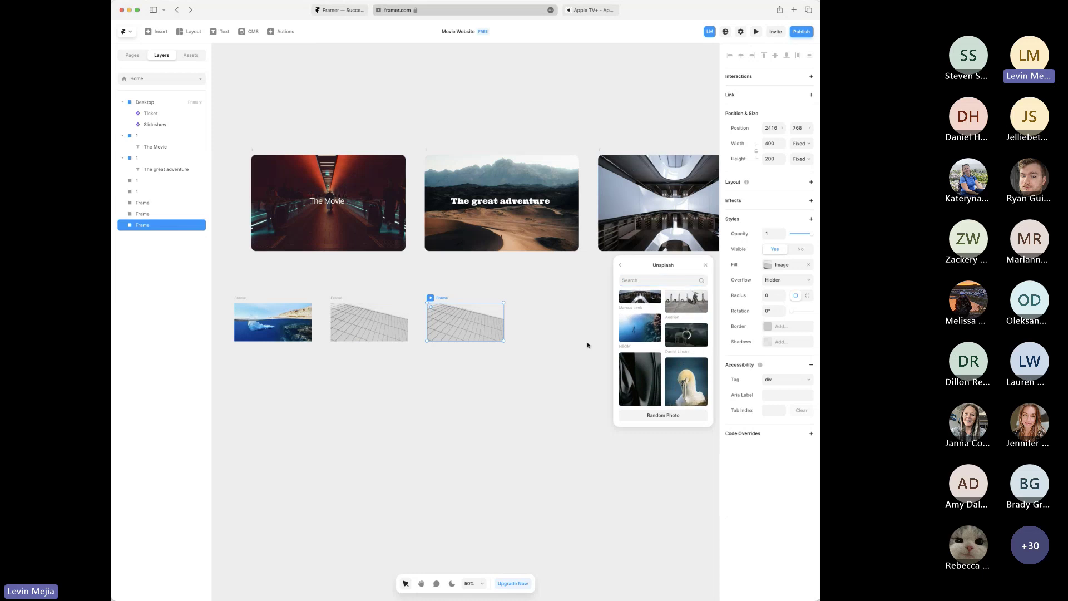
pyautogui.click(557, 382)
pyautogui.click(495, 339)
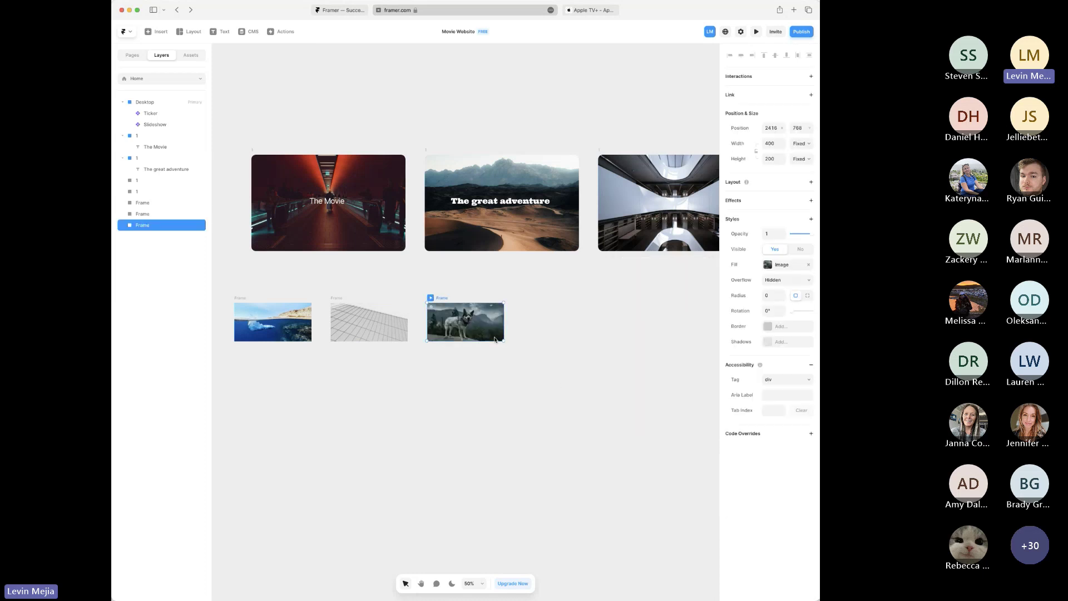
# - Duplicate the dog image frame and fill the copy with the Unsplash photo of dark rocky mountains
pyautogui.press('super+d')
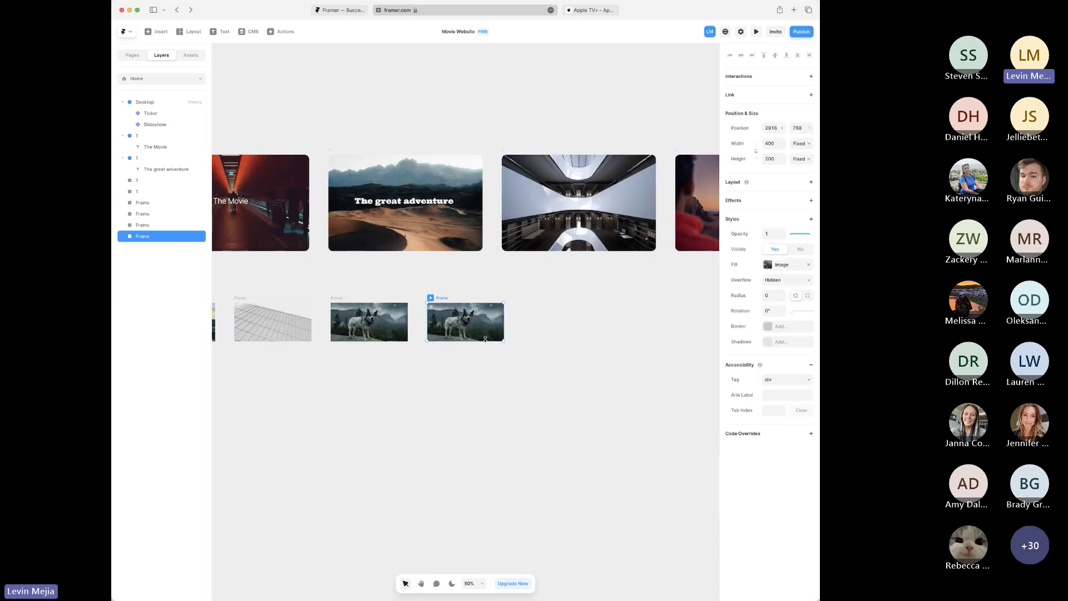
pyautogui.click(781, 265)
pyautogui.click(687, 416)
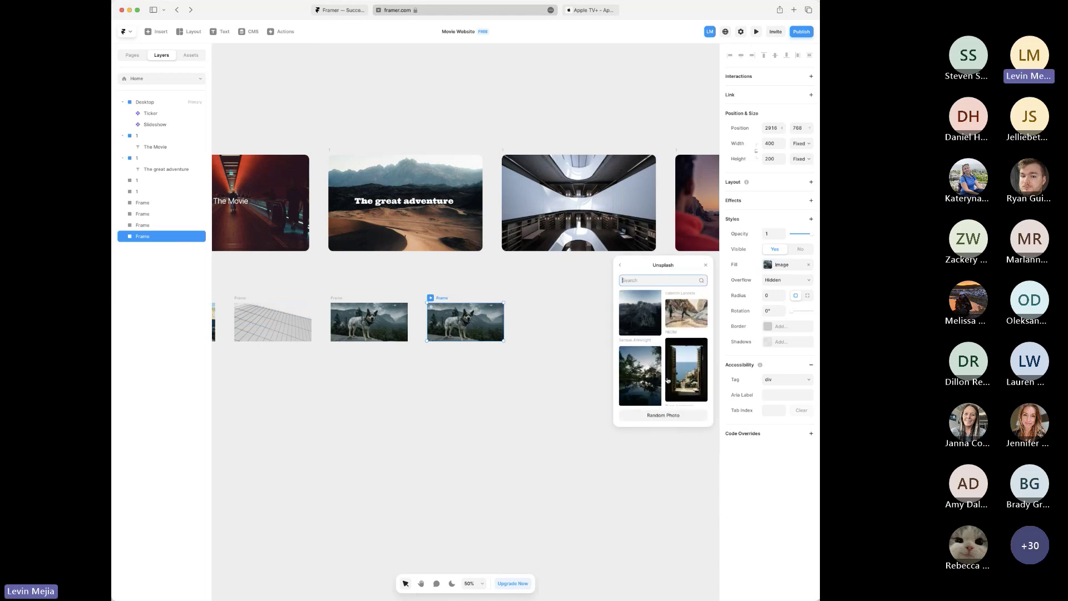
pyautogui.click(646, 315)
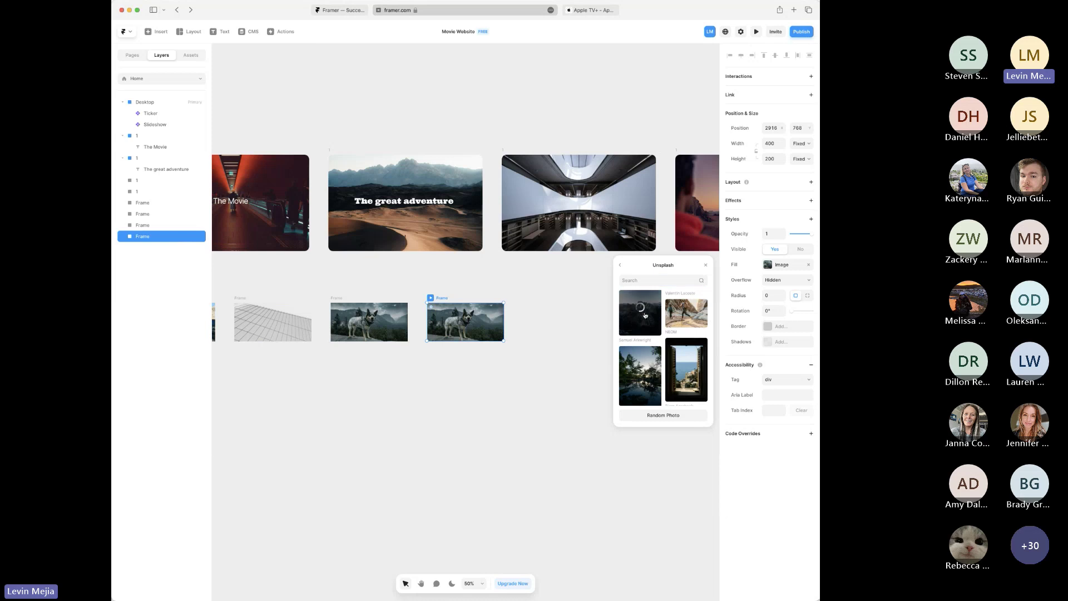
pyautogui.click(550, 390)
pyautogui.click(497, 336)
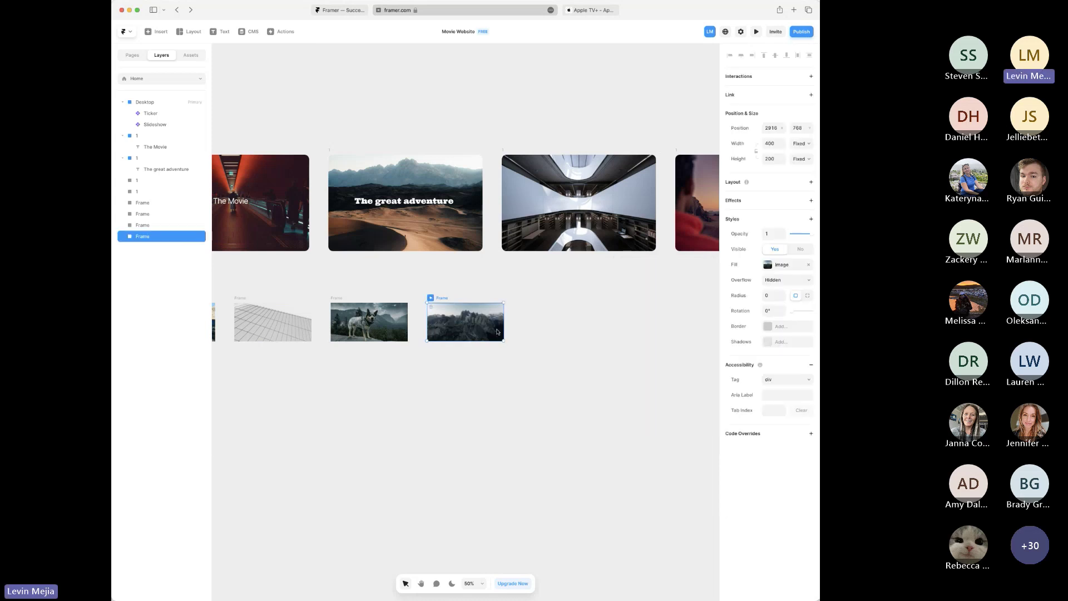
# - Duplicate the dark mountains frame and fill the copy with the Unsplash photo of the sea seen through a window
pyautogui.press('super+d')
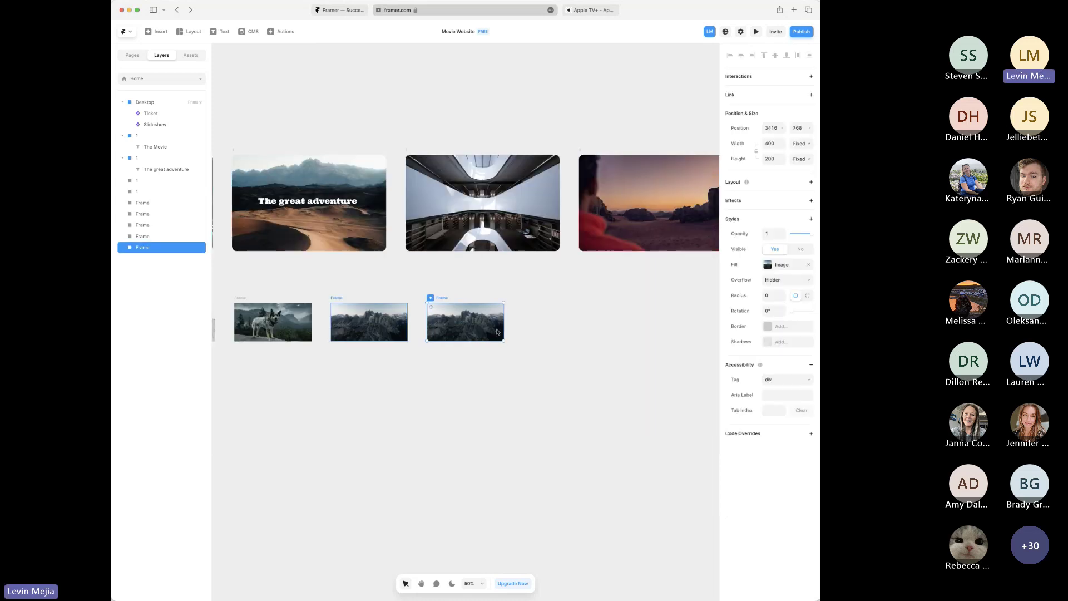
pyautogui.click(772, 266)
pyautogui.click(687, 416)
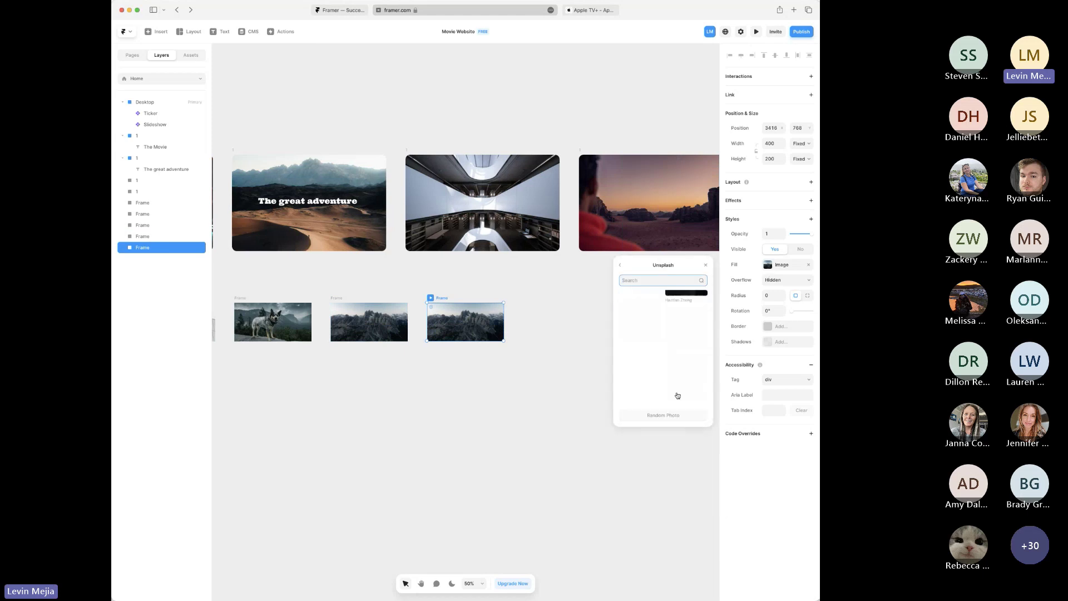
pyautogui.scroll(-5, 678, 395)
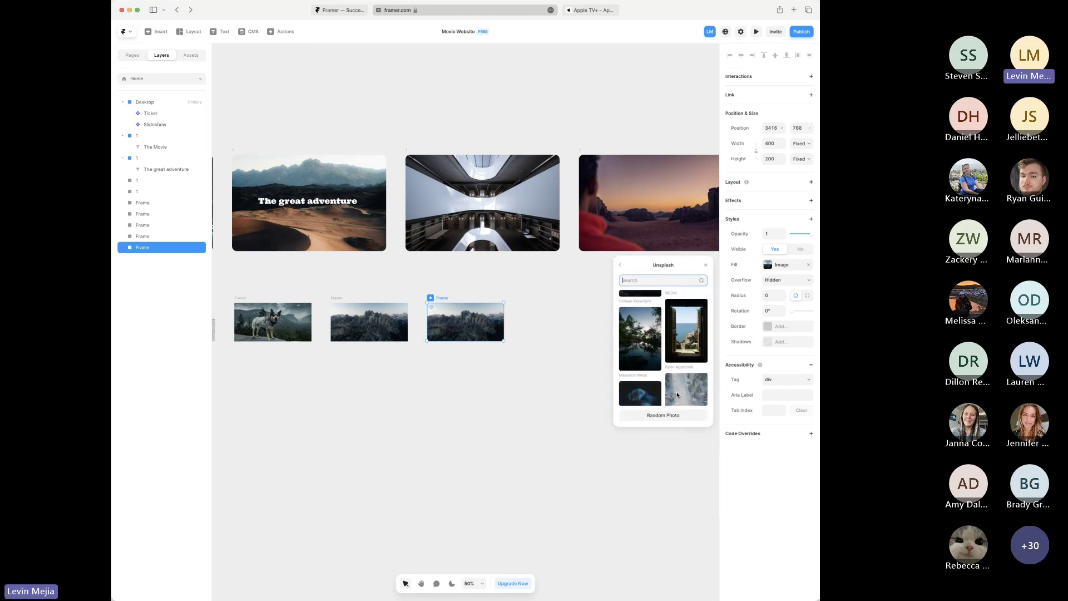
pyautogui.click(561, 418)
# - Connect the Ticker on the Desktop page to all five small image frames as its children
pyautogui.scroll(-10, 561, 418)
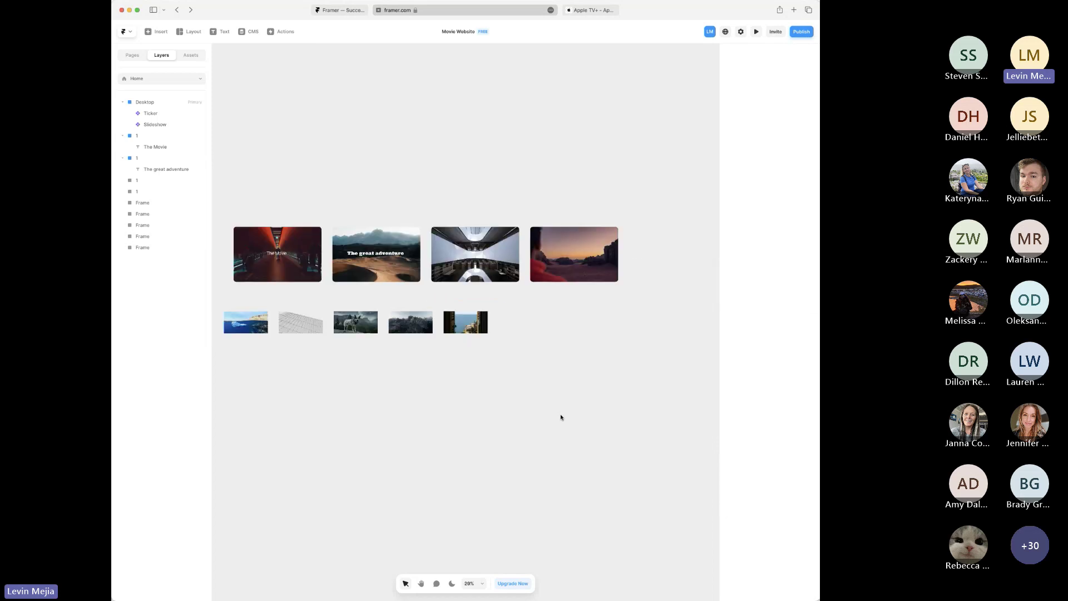
pyautogui.click(430, 368)
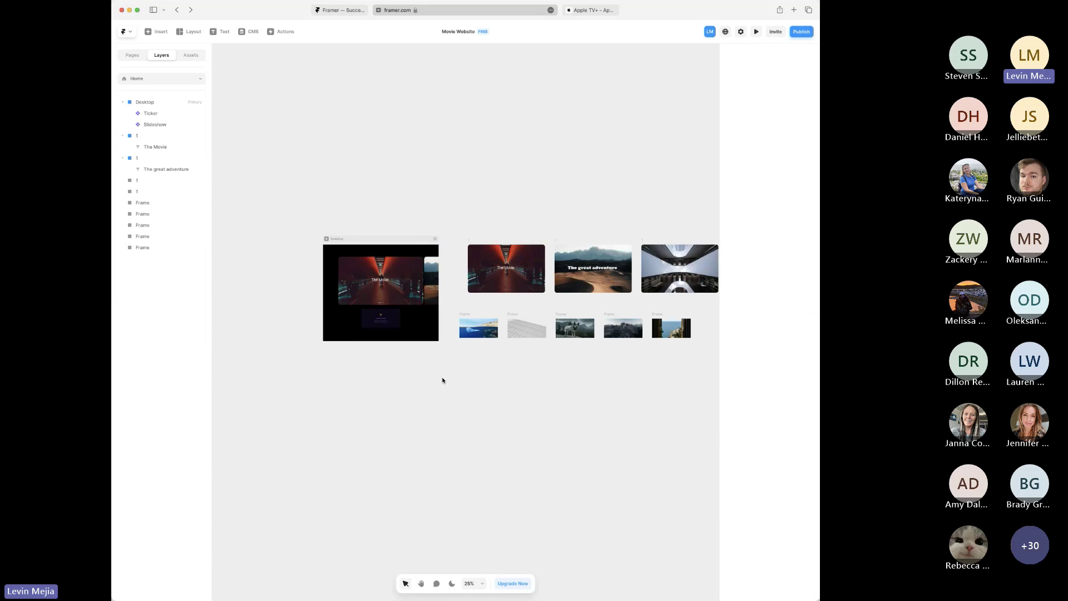
pyautogui.click(381, 279)
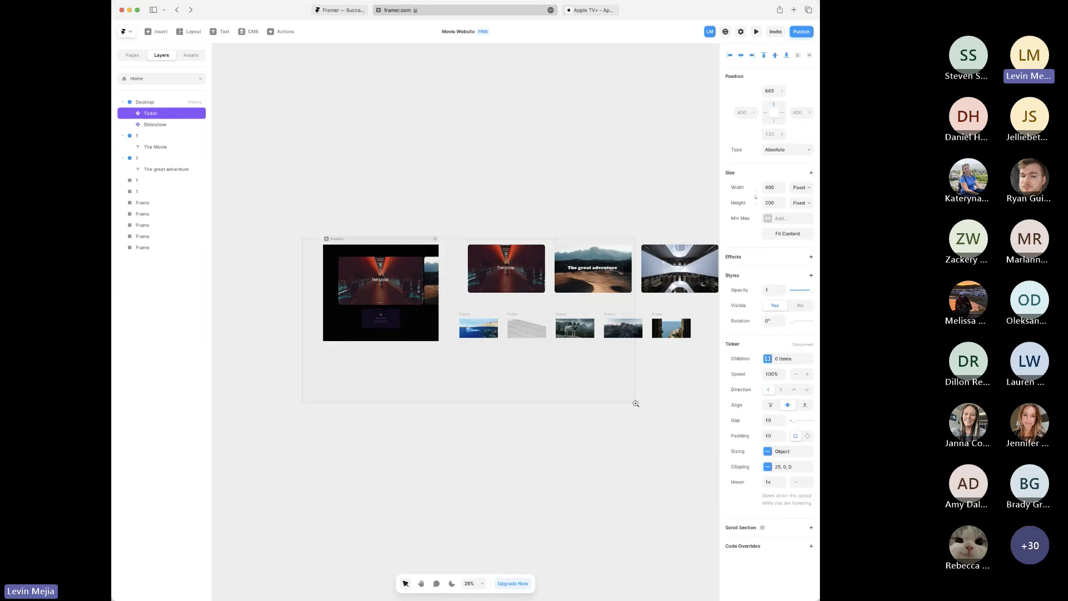
pyautogui.hscroll(1, 382, 350)
pyautogui.moveTo(398, 320); pyautogui.dragTo(468, 332)
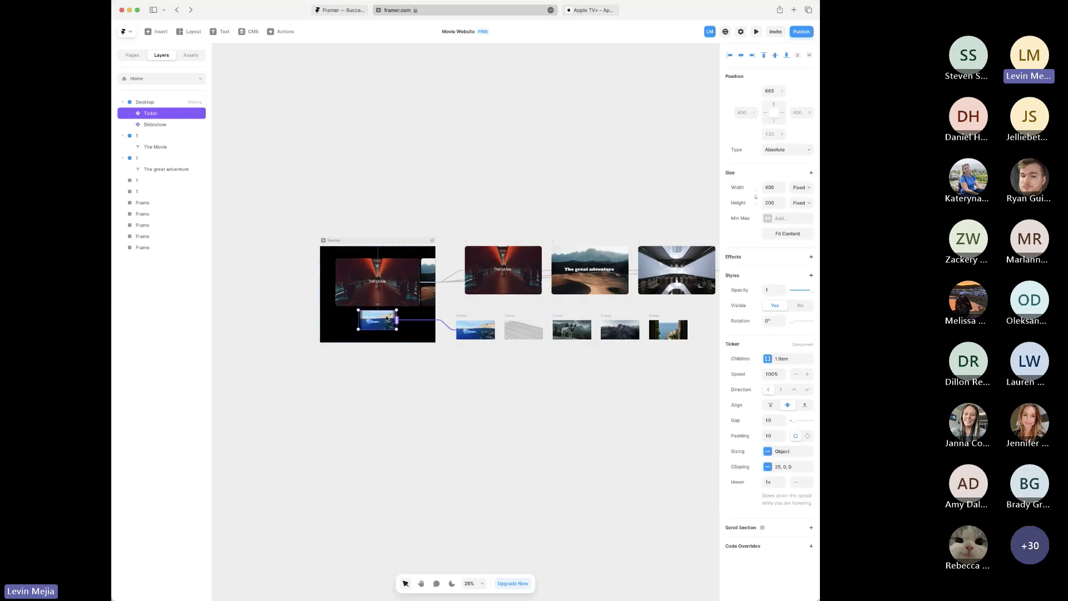
pyautogui.moveTo(397, 321); pyautogui.dragTo(517, 333)
pyautogui.moveTo(397, 320); pyautogui.dragTo(620, 331)
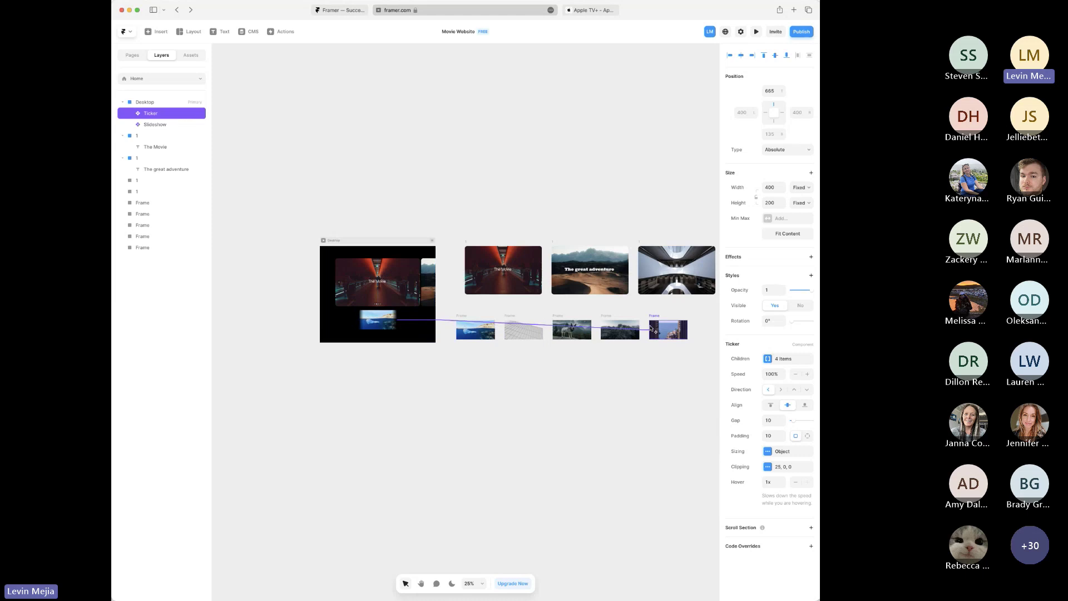
pyautogui.click(527, 384)
# - Replace the blue water fill of the first small frame with the Unsplash photo of a dark forest pond
pyautogui.click(479, 331)
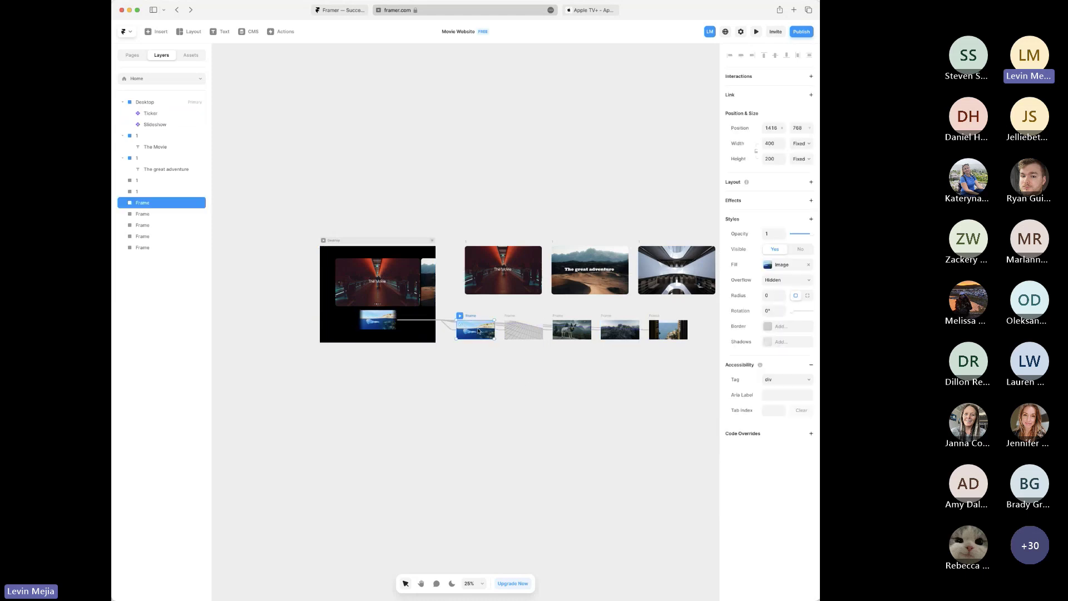
pyautogui.click(774, 266)
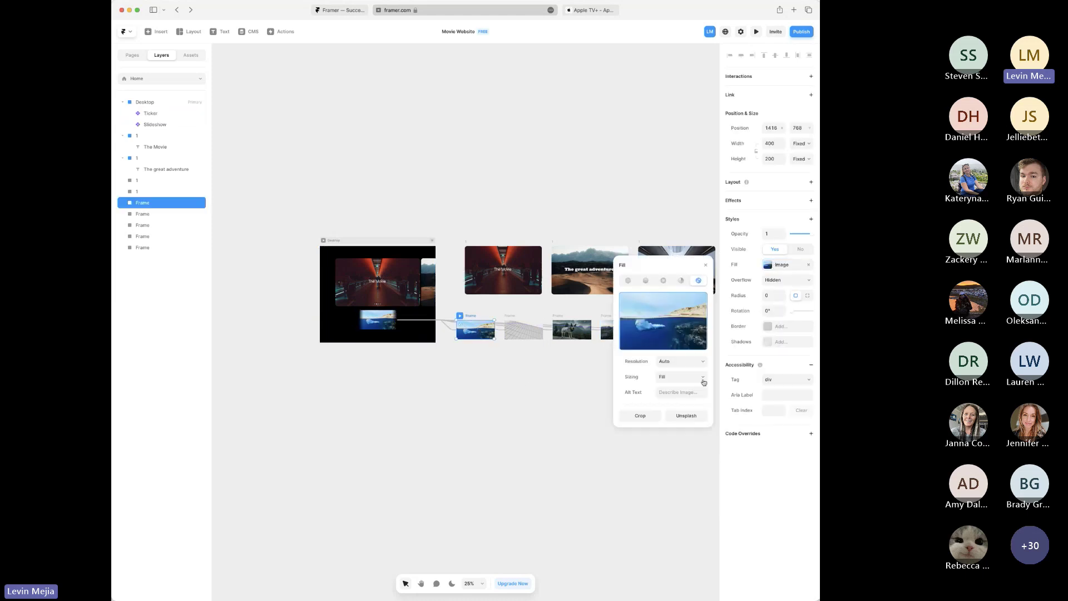
pyautogui.click(687, 416)
pyautogui.scroll(-5, 675, 396)
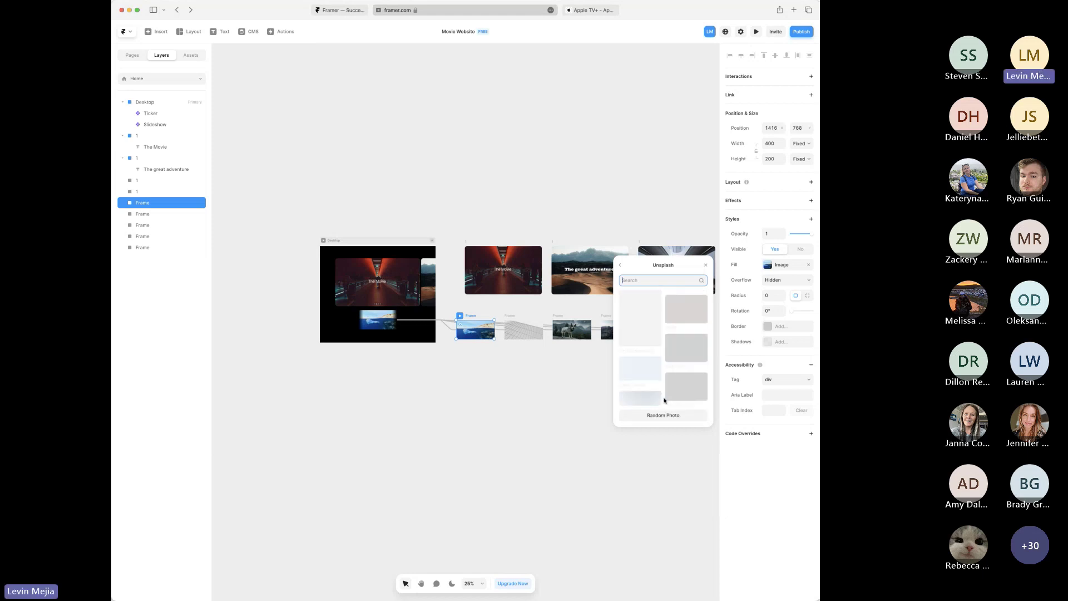
pyautogui.click(562, 400)
# - Stretch the Ticker across the full Desktop page to a width of 1200, with left and right offsets of 0
pyautogui.click(388, 324)
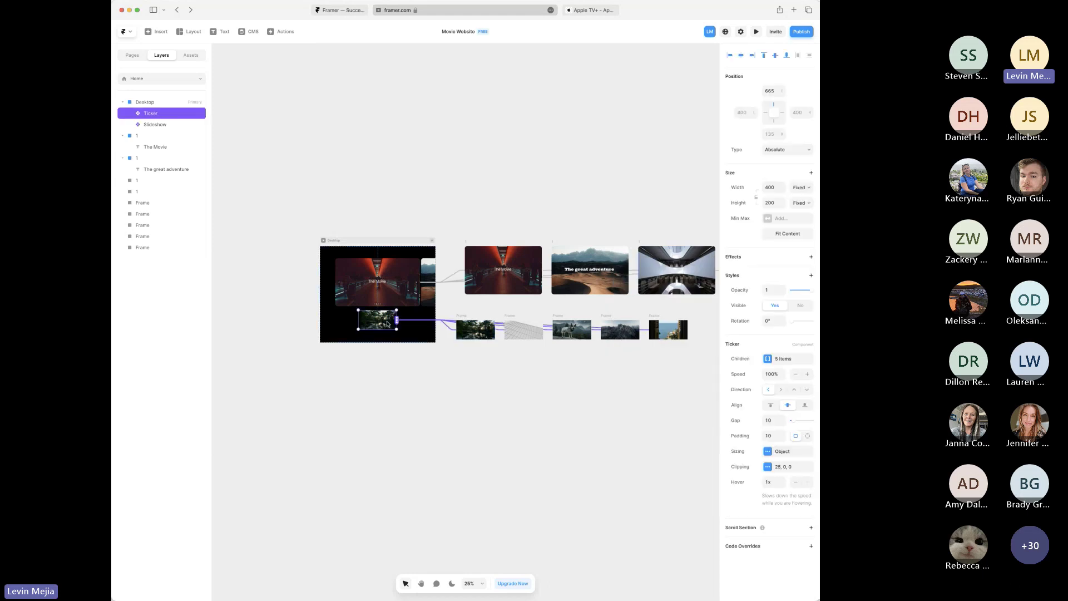
pyautogui.press('super+equal')
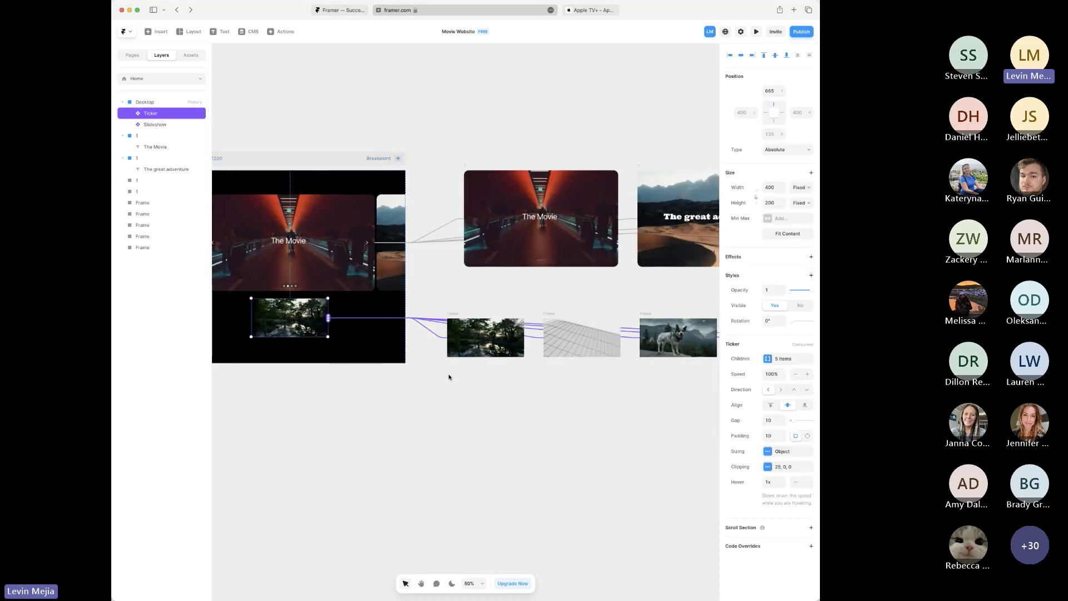
pyautogui.hscroll(-4, 449, 378)
pyautogui.scroll(2, 449, 377)
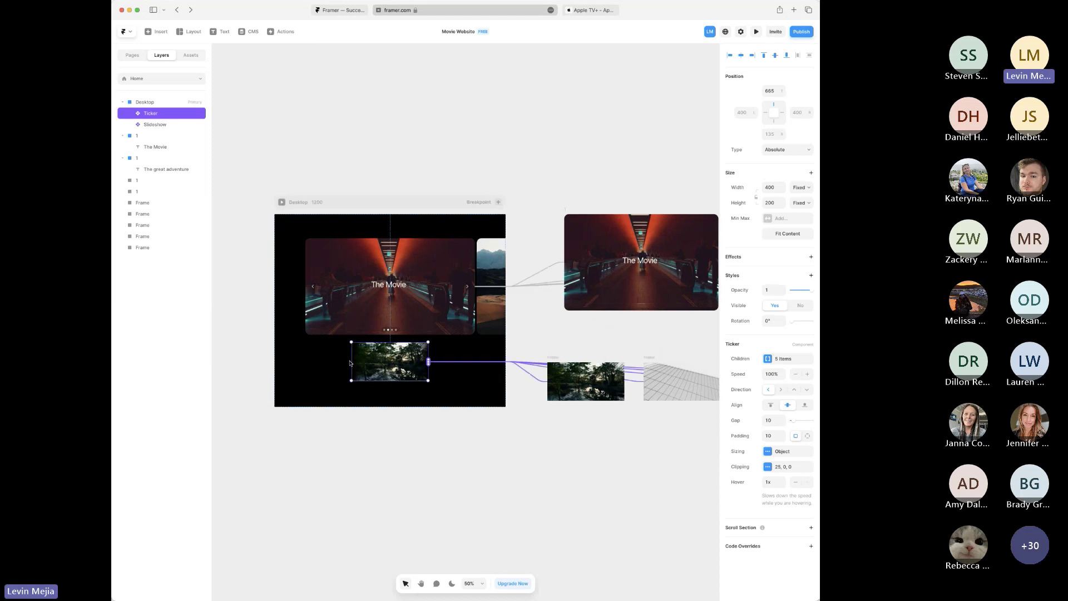
pyautogui.moveTo(351, 362); pyautogui.dragTo(276, 362)
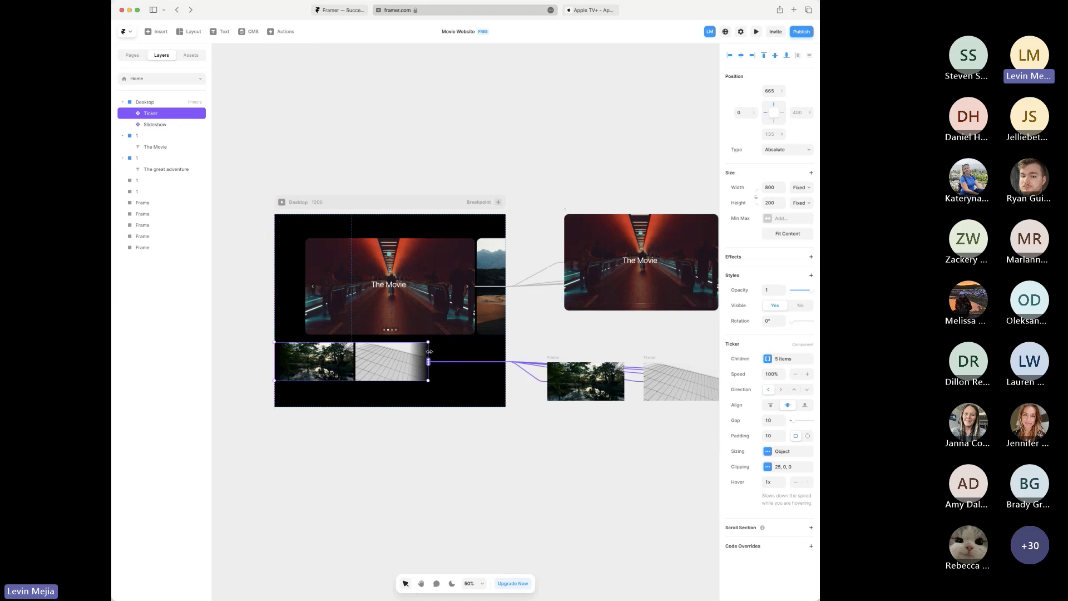
pyautogui.moveTo(429, 359); pyautogui.dragTo(507, 352)
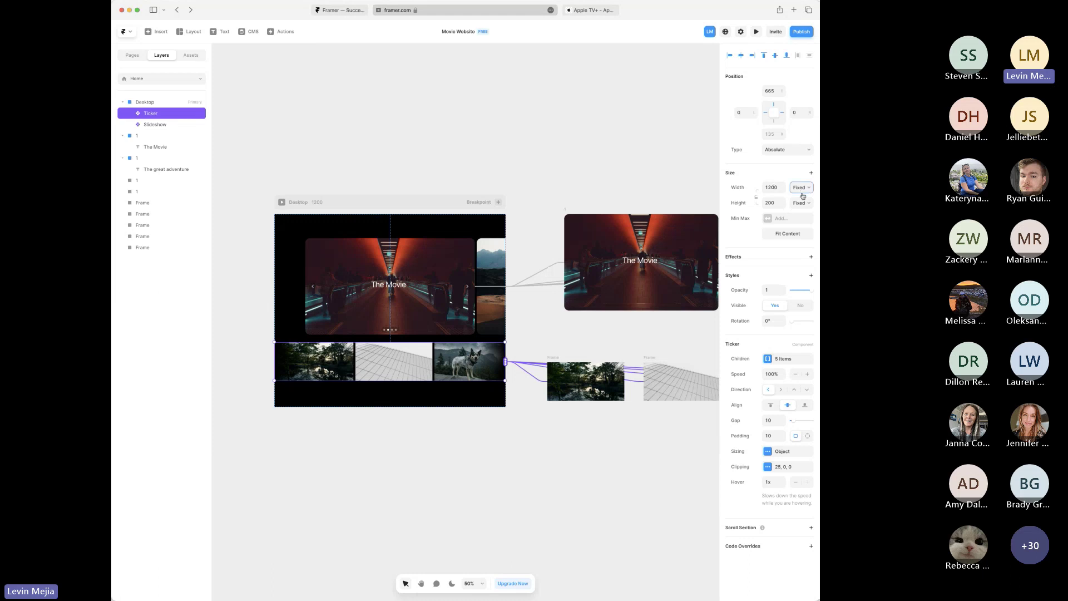
# - Change the Ticker's width from fixed to relative at 100%
pyautogui.click(803, 196)
pyautogui.click(802, 206)
pyautogui.moveTo(796, 425); pyautogui.dragTo(795, 424)
pyautogui.click(539, 496)
# - Preview the Desktop page with its moving Ticker, advance the slideshow to "The great adventure", and return to the canvas
pyautogui.click(282, 202)
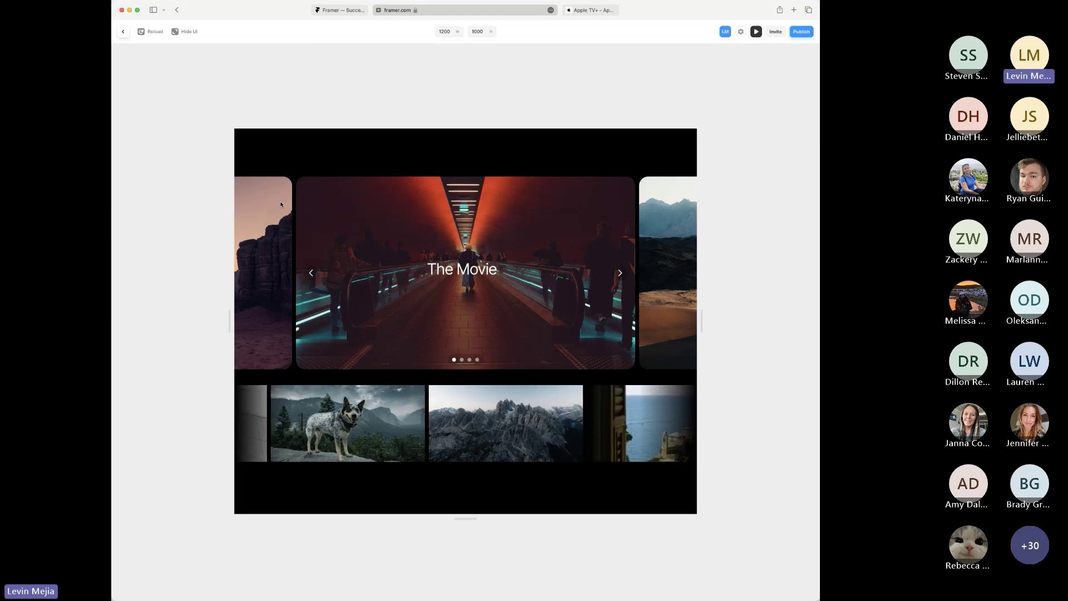
pyautogui.click(621, 271)
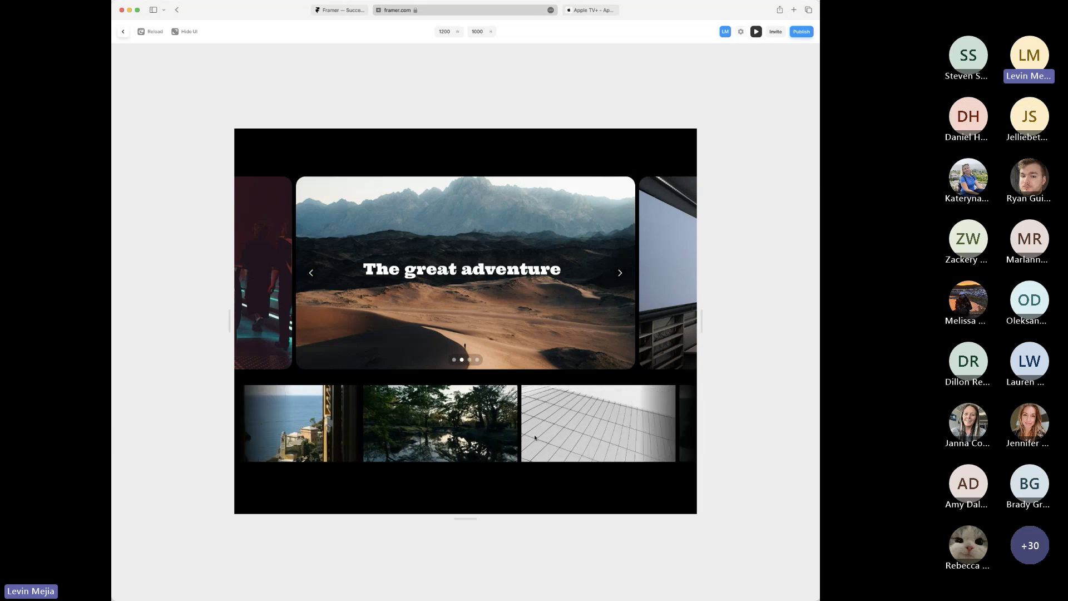
pyautogui.click(123, 31)
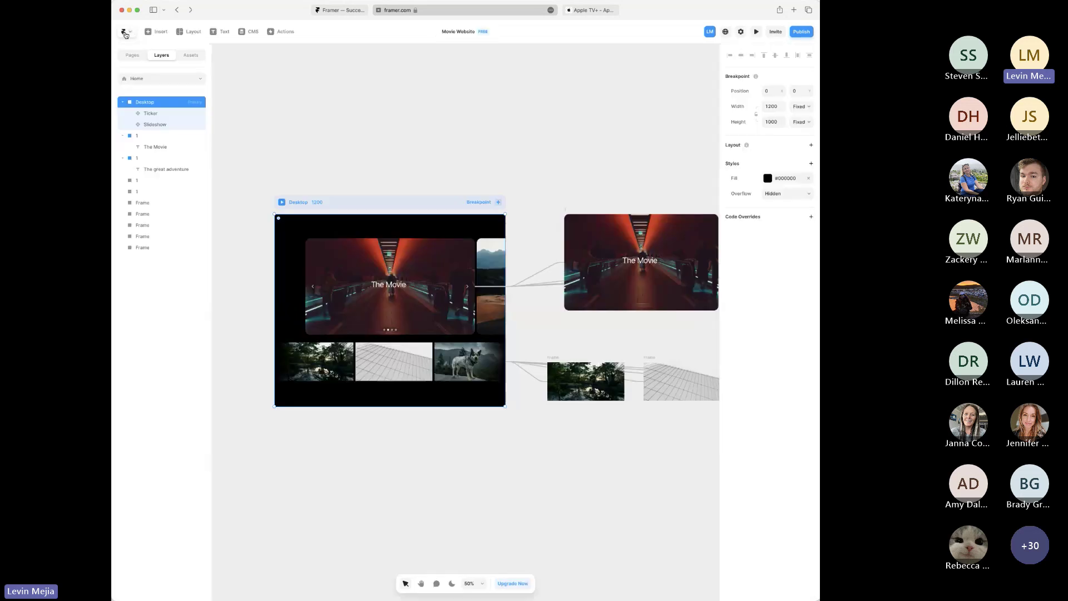
# - Set the Ticker's hover speed to 0.2x
pyautogui.click(456, 360)
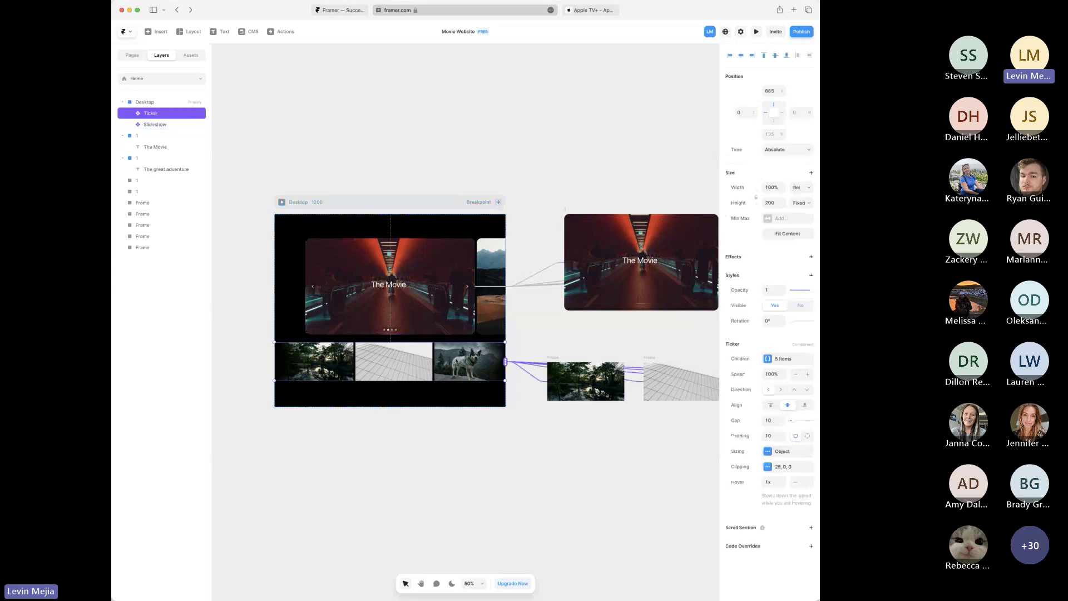
pyautogui.click(770, 482)
pyautogui.press('BackSpace')
pyautogui.write('0.9')
pyautogui.press('Return')
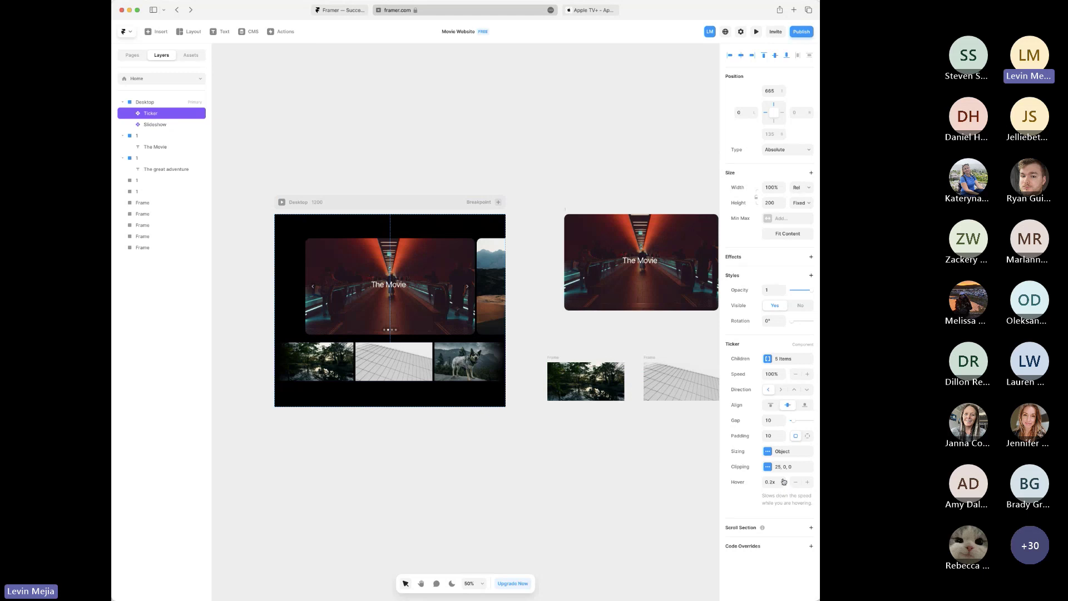
# - Preview the Desktop page with its slideshow and moving Ticker, and return to the canvas
pyautogui.click(618, 464)
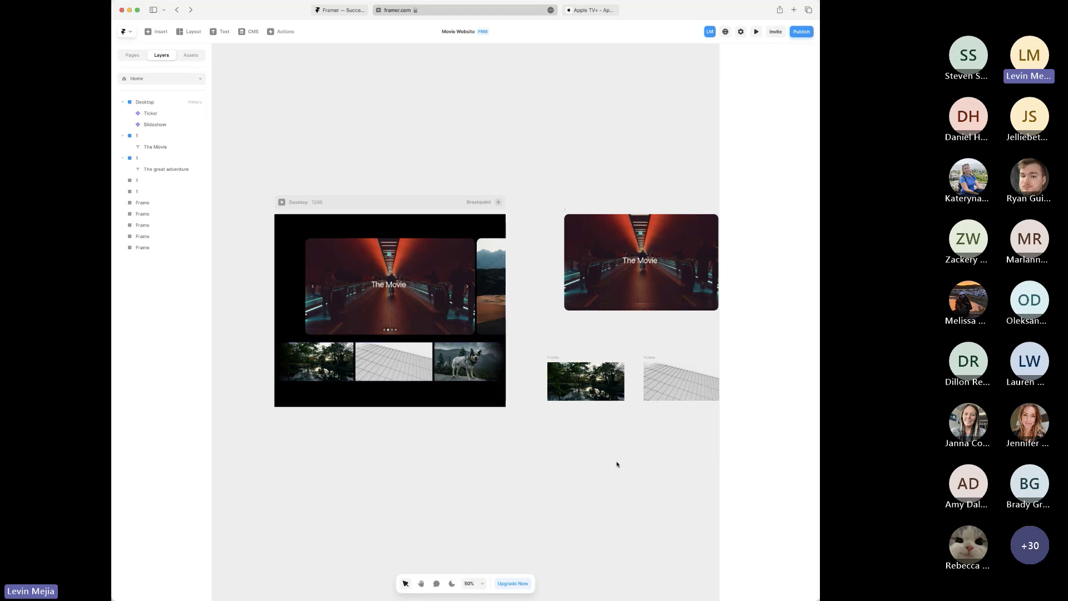
pyautogui.click(282, 202)
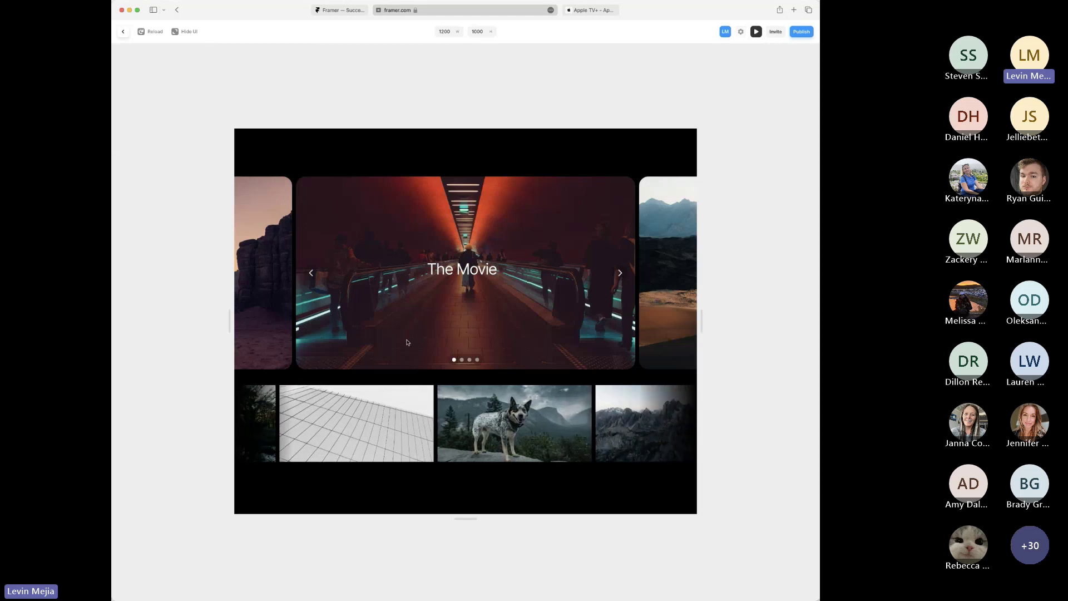
pyautogui.click(124, 33)
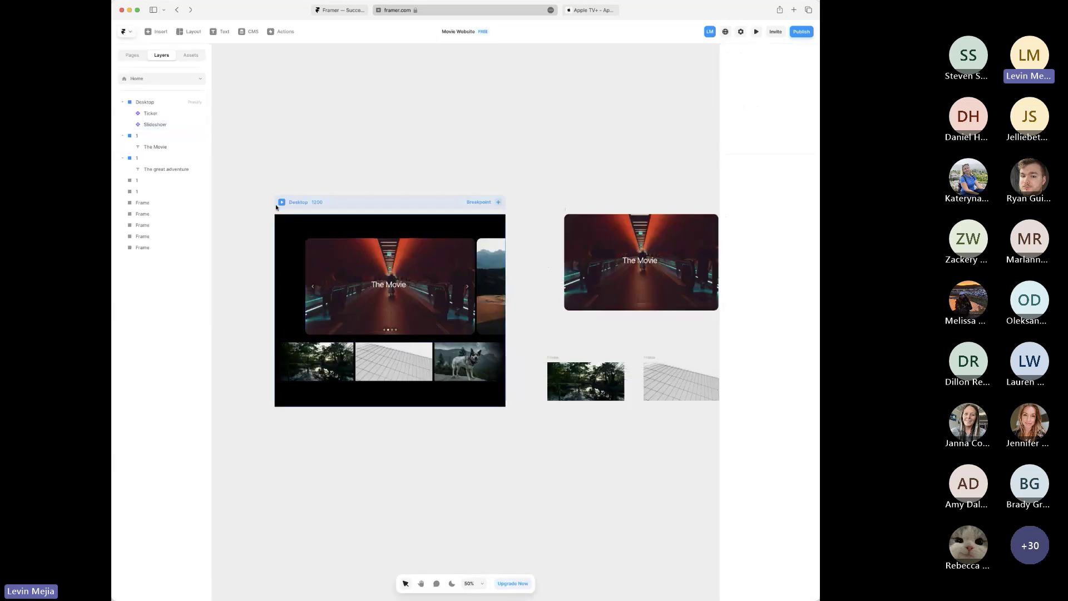
# - Extend the Desktop page downward to make room beneath the Ticker
pyautogui.click(333, 203)
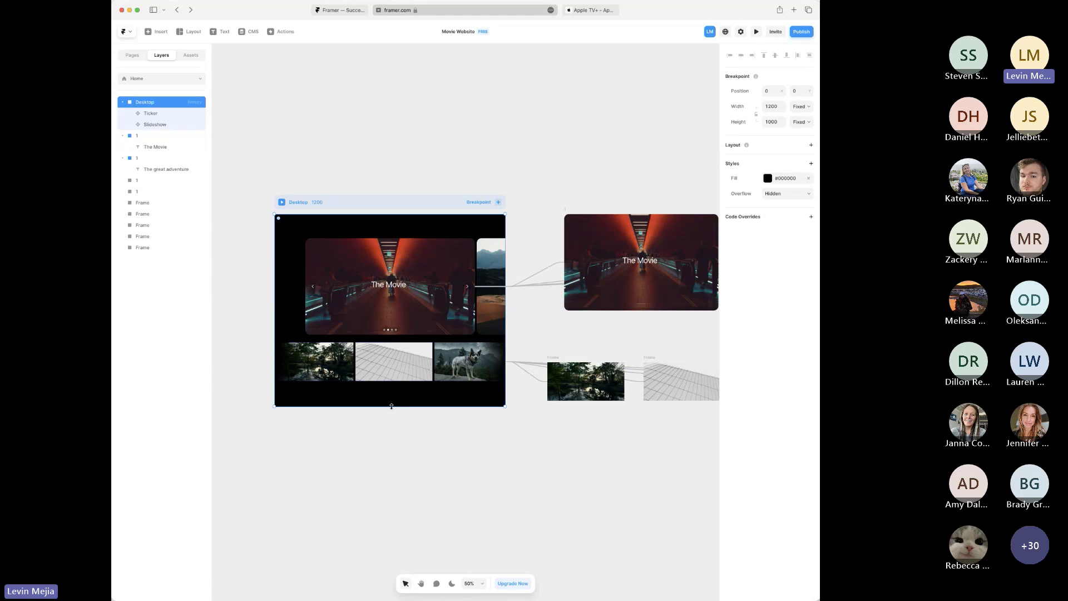
pyautogui.moveTo(392, 406); pyautogui.dragTo(393, 440)
pyautogui.click(539, 439)
# - Set the corner radius of all five small image frames to 16
pyautogui.hscroll(3, 541, 440)
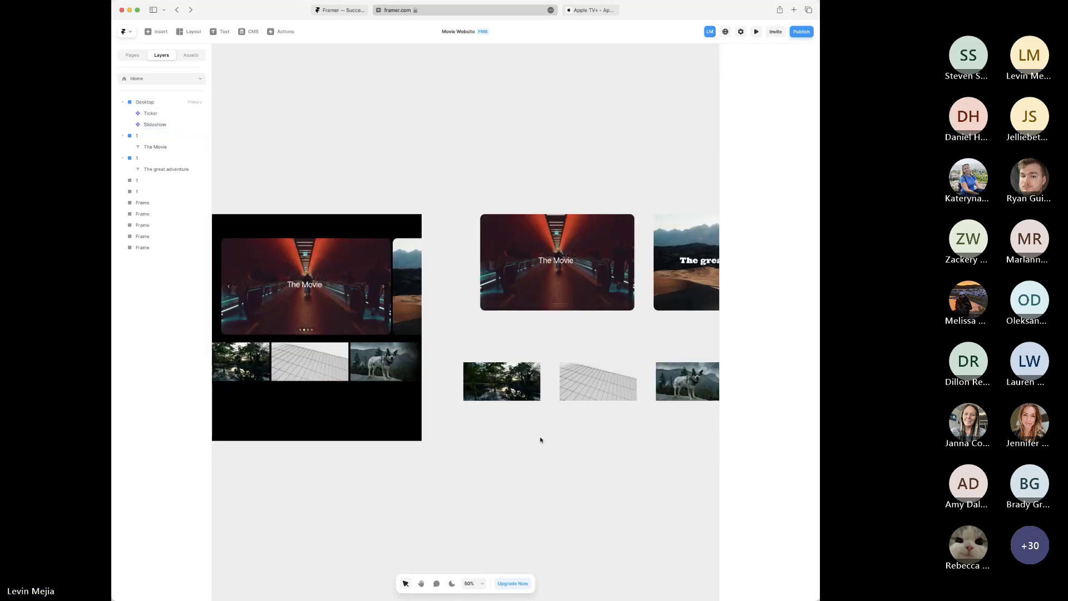
pyautogui.hscroll(4, 541, 439)
pyautogui.click(384, 381)
pyautogui.keyDown('shift'); pyautogui.click(467, 362); pyautogui.keyUp('shift')
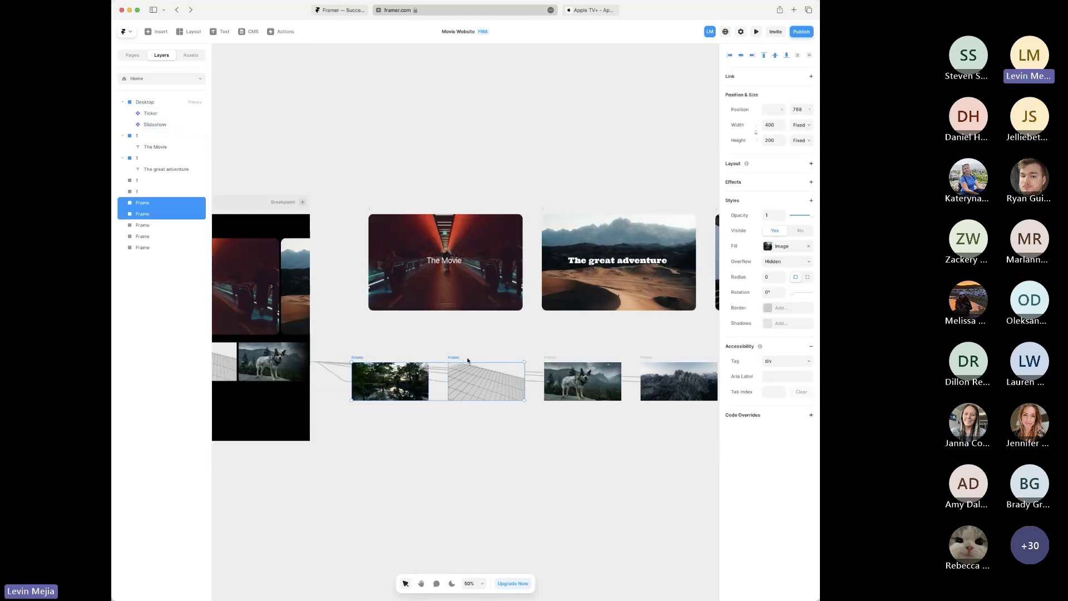
pyautogui.keyDown('shift'); pyautogui.click(548, 361); pyautogui.keyUp('shift')
pyautogui.keyDown('shift'); pyautogui.click(643, 360); pyautogui.keyUp('shift')
pyautogui.hscroll(4, 652, 358)
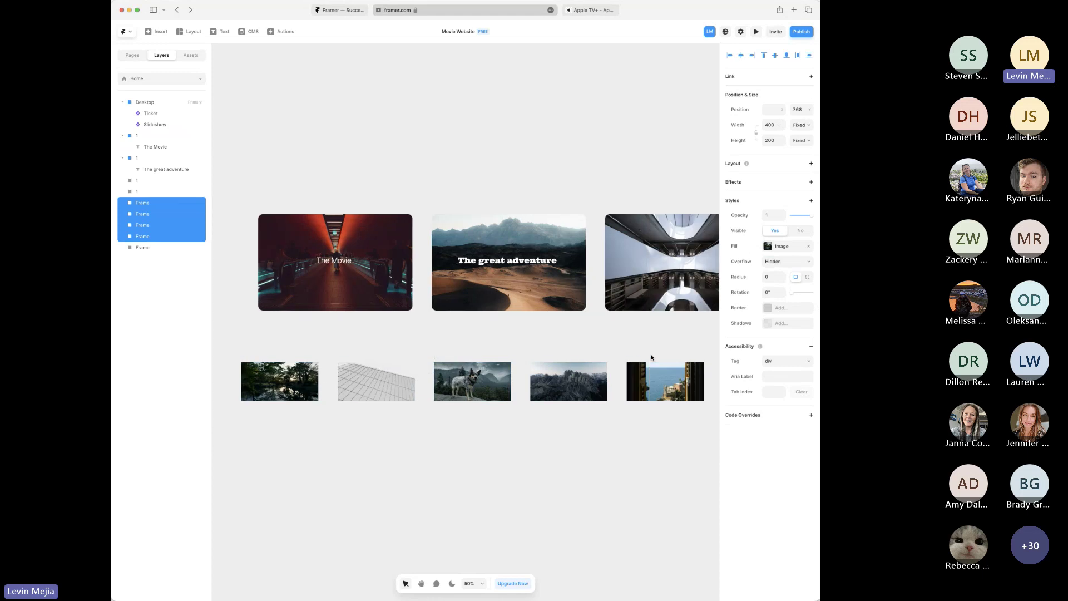
pyautogui.keyDown('shift'); pyautogui.click(646, 364); pyautogui.keyUp('shift')
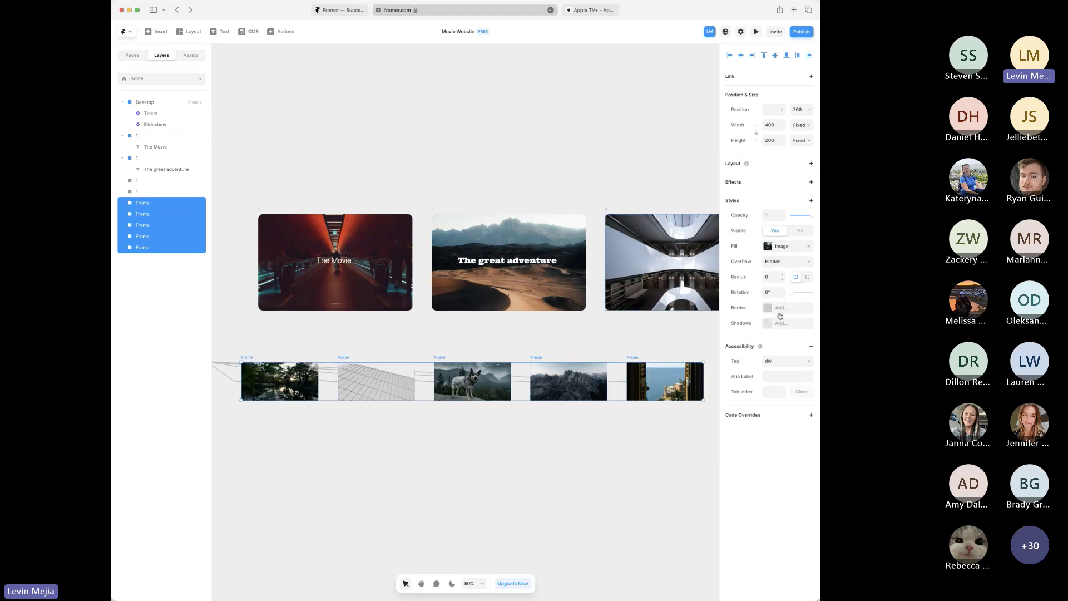
pyautogui.click(770, 277)
pyautogui.write('16')
pyautogui.click(579, 466)
# - Duplicate the Ticker and place the copy directly beneath the original at a top offset of 881
pyautogui.hscroll(-5, 577, 466)
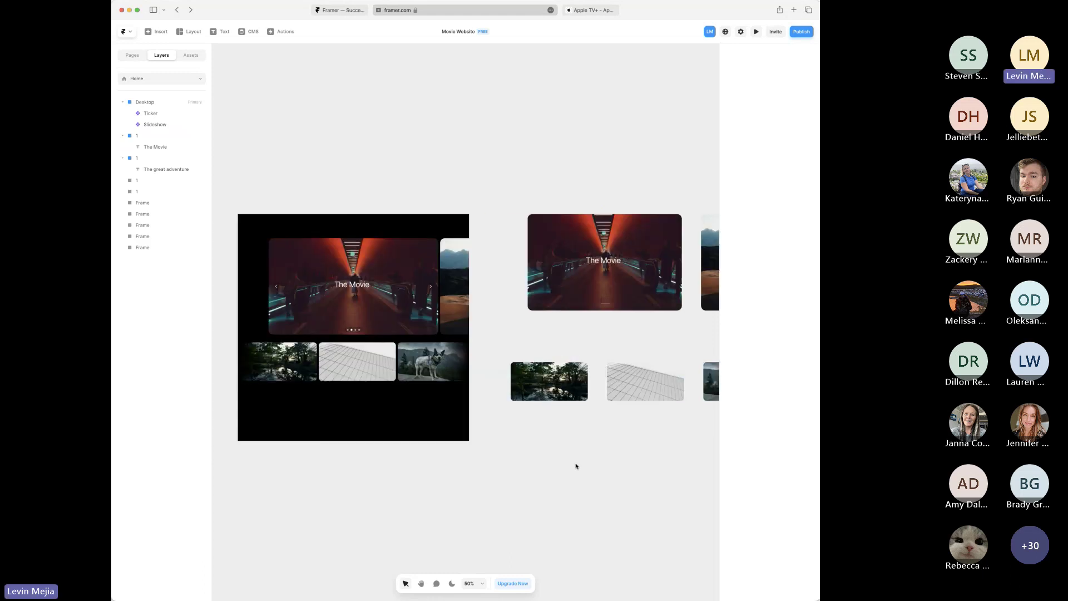
pyautogui.hscroll(-2, 577, 466)
pyautogui.click(396, 352)
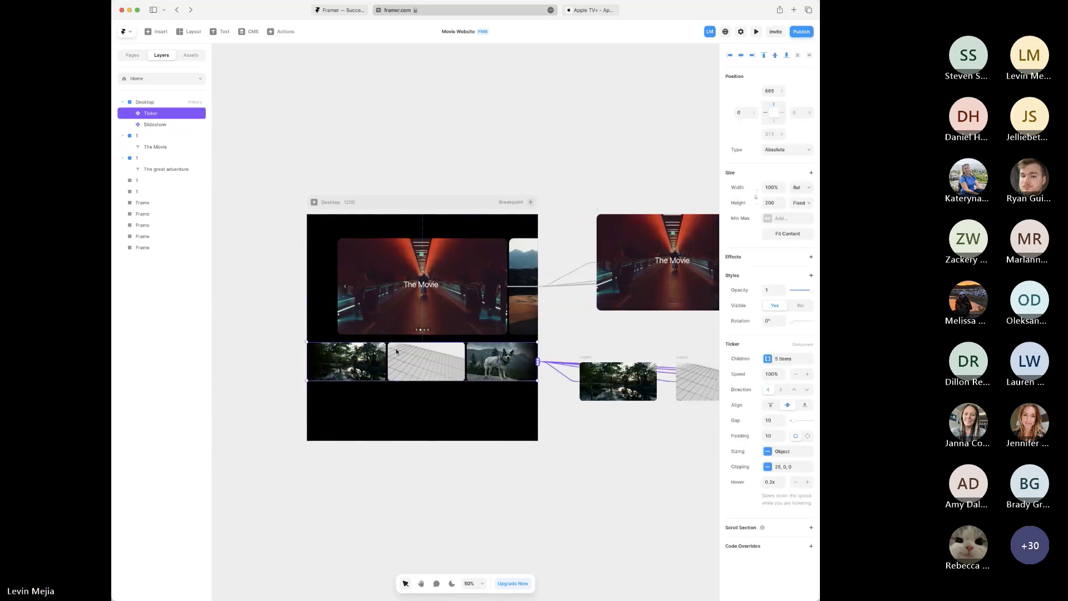
pyautogui.scroll(5, 396, 352)
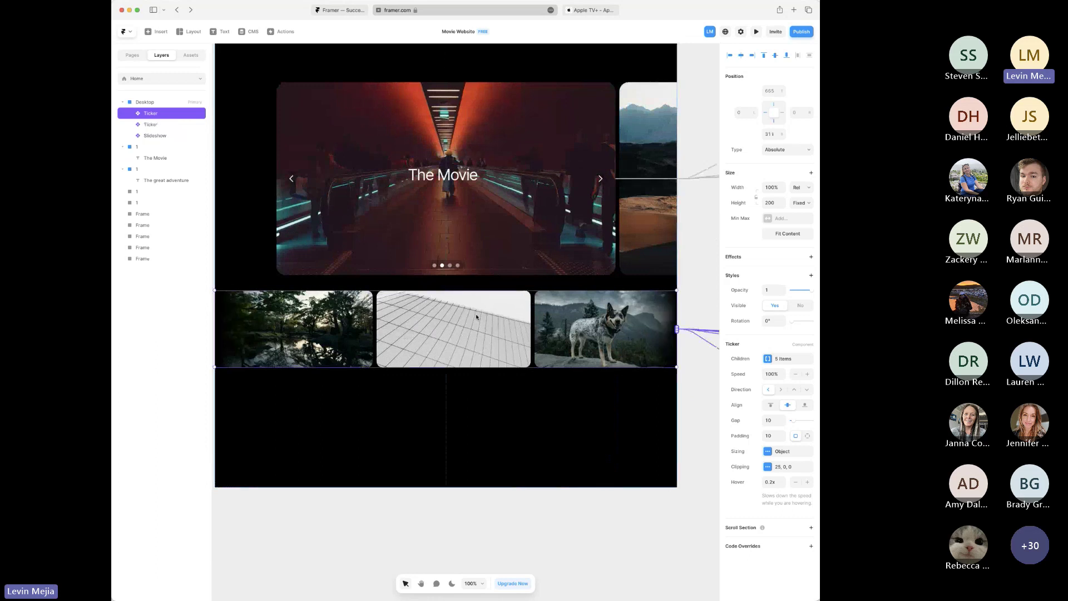
pyautogui.moveTo(477, 317); pyautogui.dragTo(476, 404)
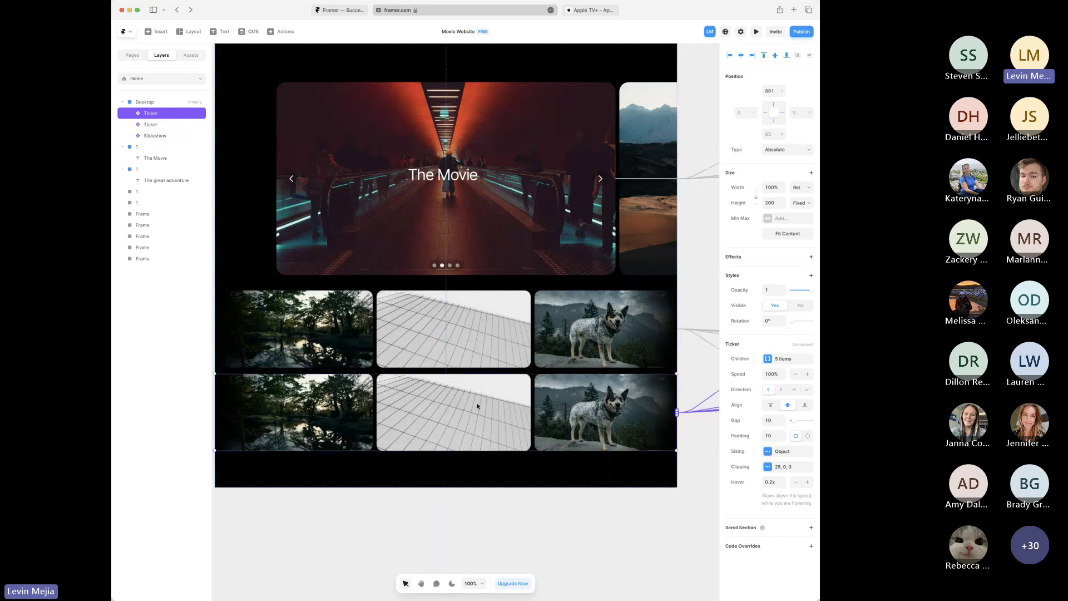
pyautogui.press('super+minus')
pyautogui.hscroll(3, 446, 401)
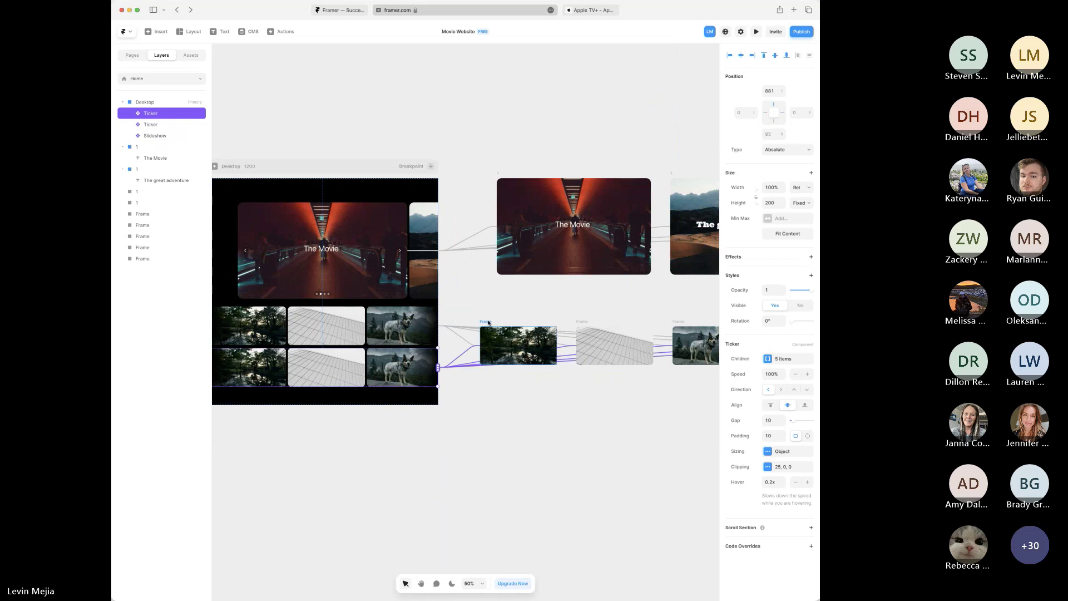
pyautogui.click(496, 423)
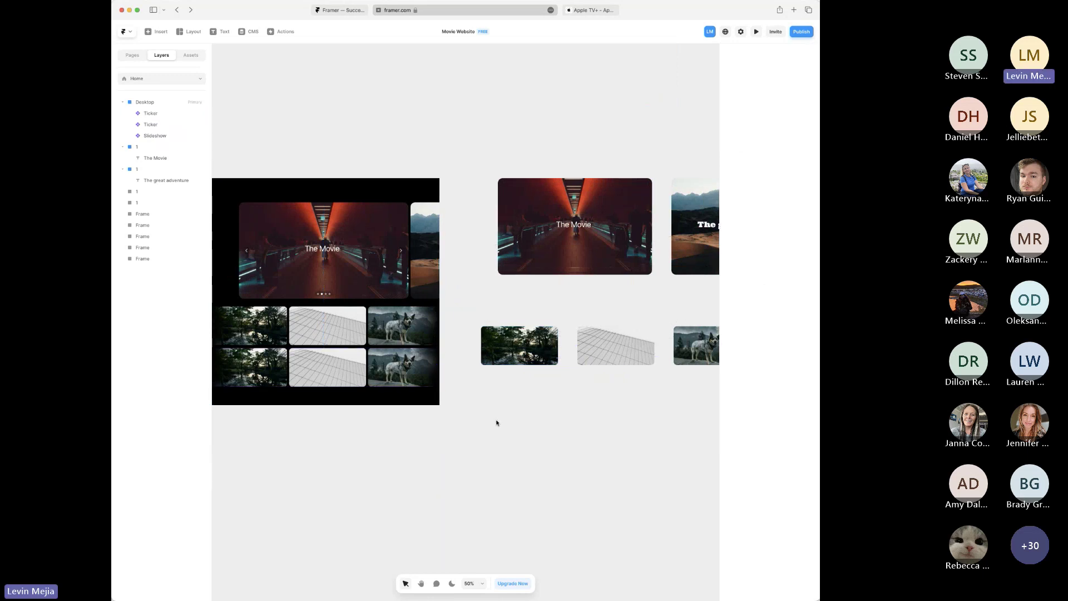
pyautogui.hscroll(-2, 497, 423)
pyautogui.press('f')
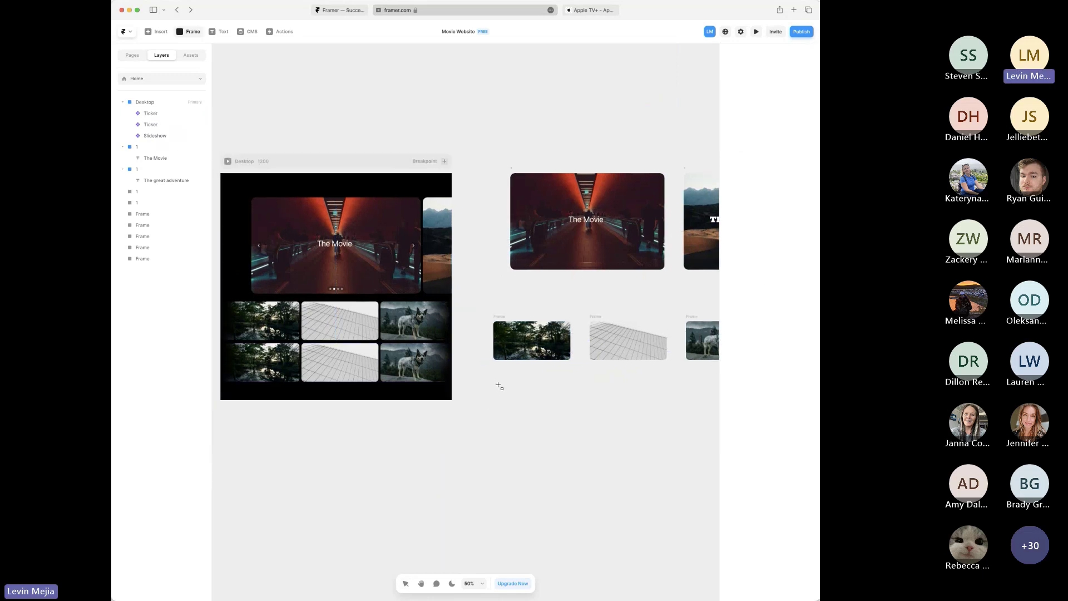
pyautogui.press('p')
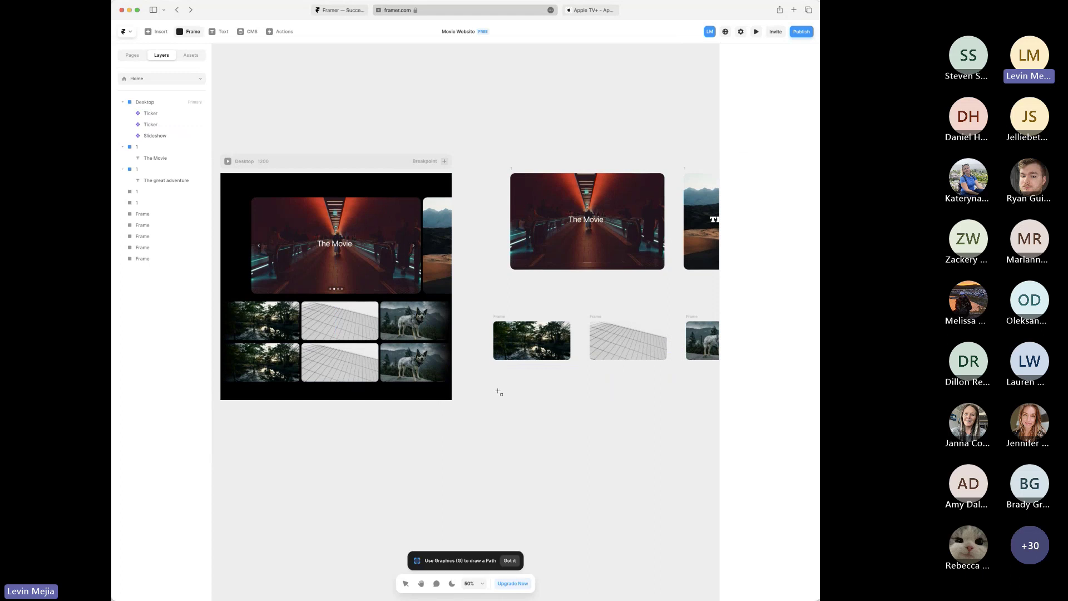
pyautogui.press('Escape')
# - Duplicate the small forest lake image frame and place the copy directly below the original at position 1416, 1092
pyautogui.click(504, 318)
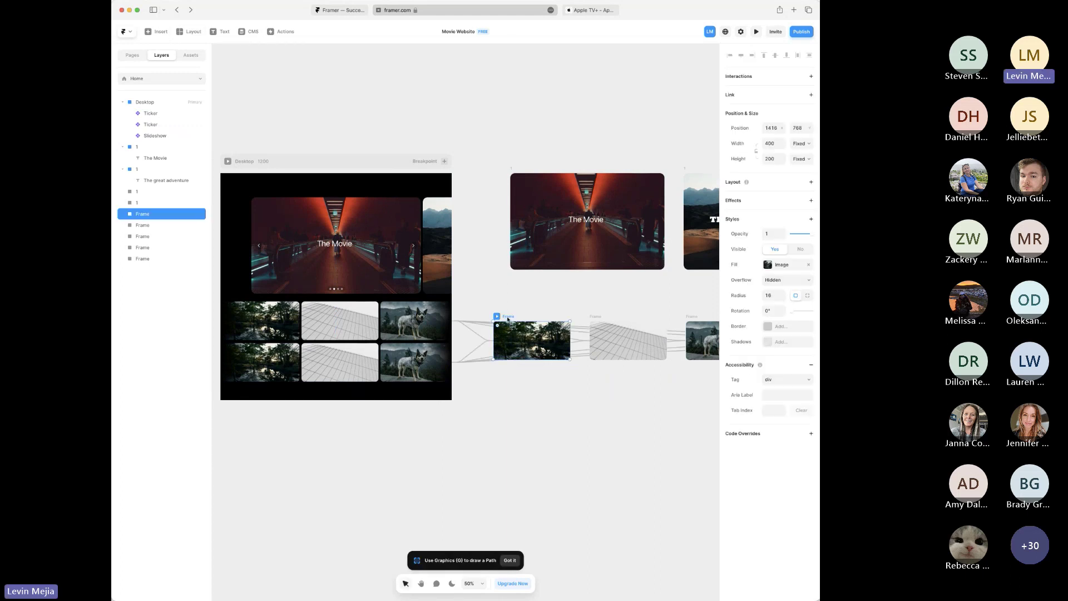
pyautogui.press('super+d')
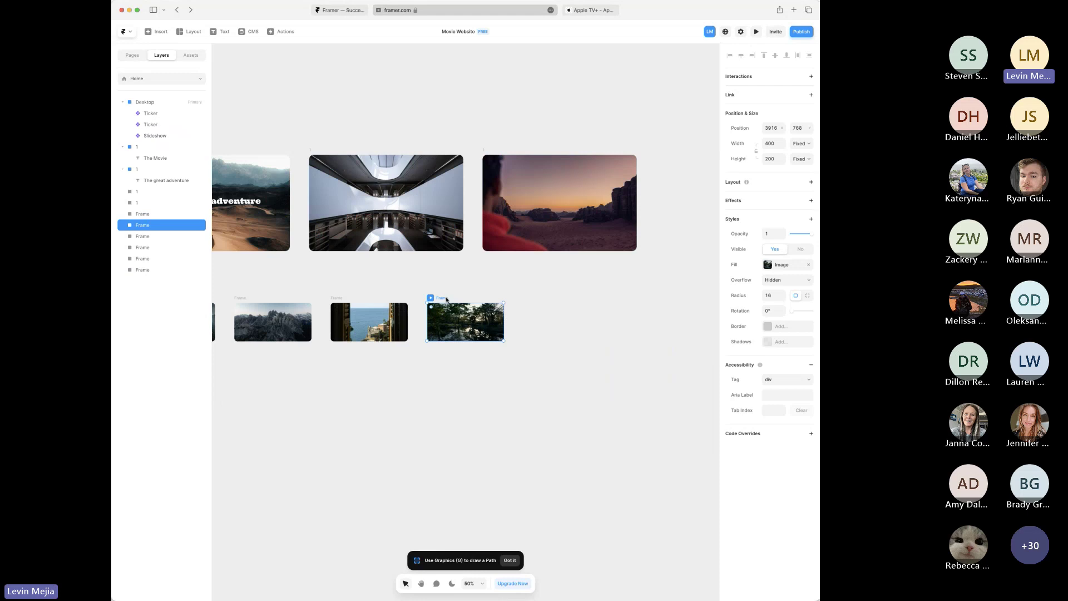
pyautogui.moveTo(446, 300); pyautogui.dragTo(388, 362)
pyautogui.hscroll(-5, 353, 399)
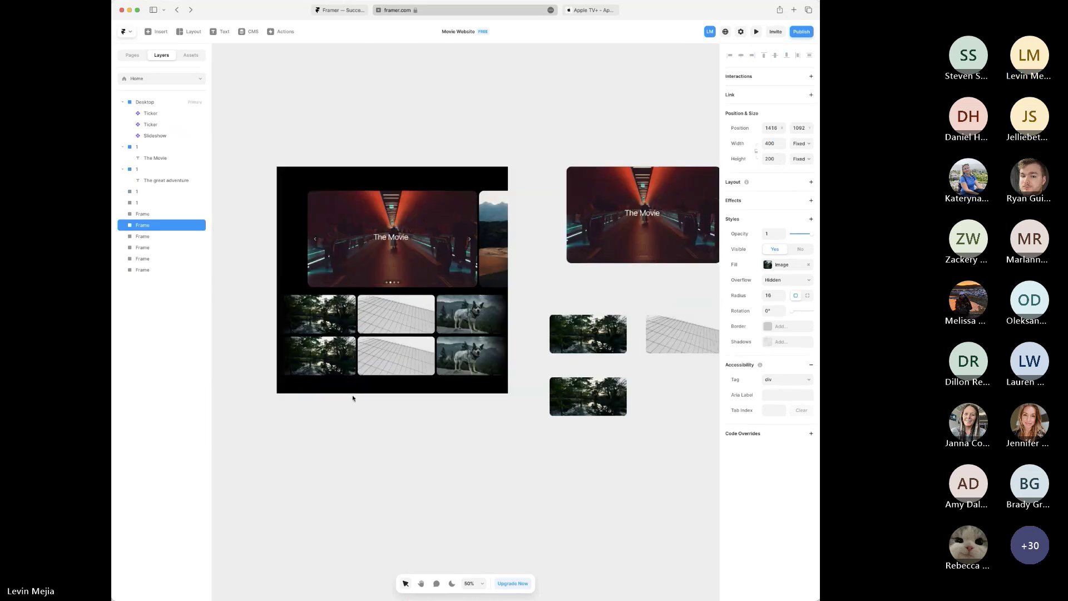
pyautogui.hscroll(-2, 353, 398)
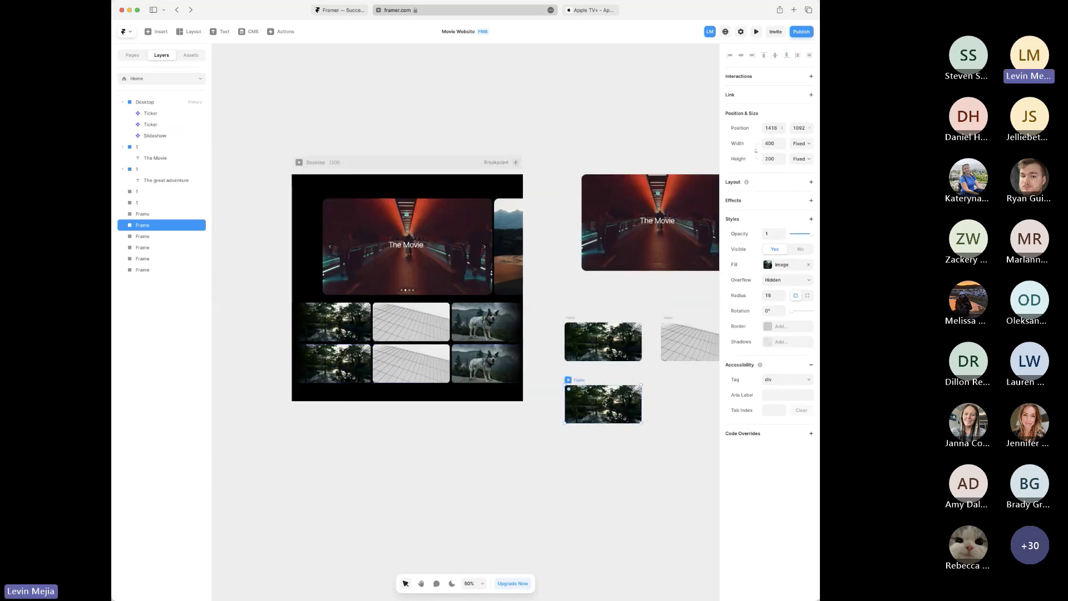
# - Replace the duplicated frame's image fill with the Unsplash photo of a reddish planet in dark space
pyautogui.click(782, 265)
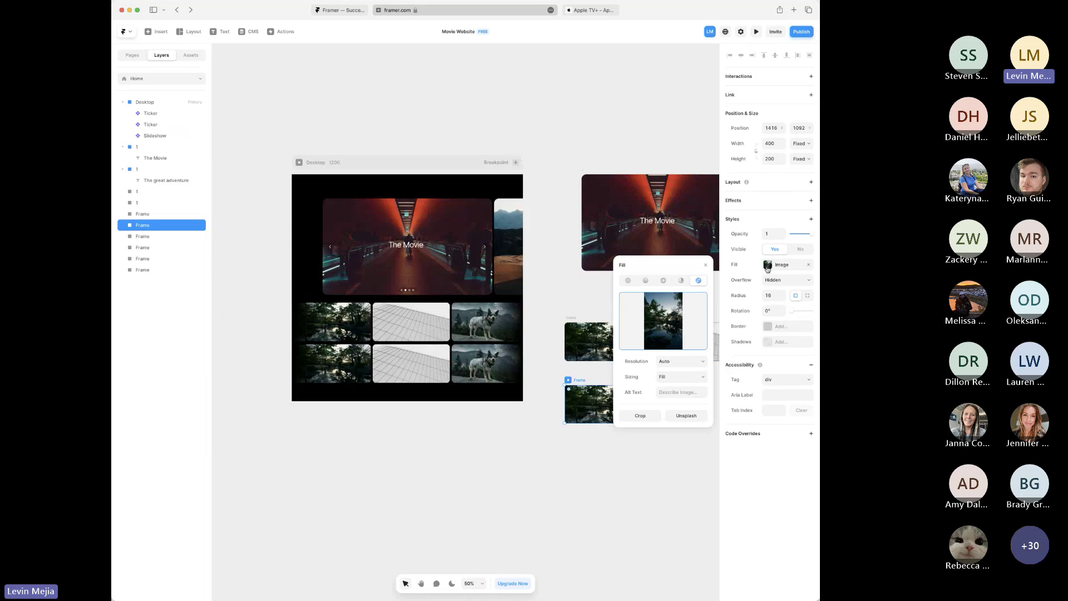
pyautogui.click(694, 423)
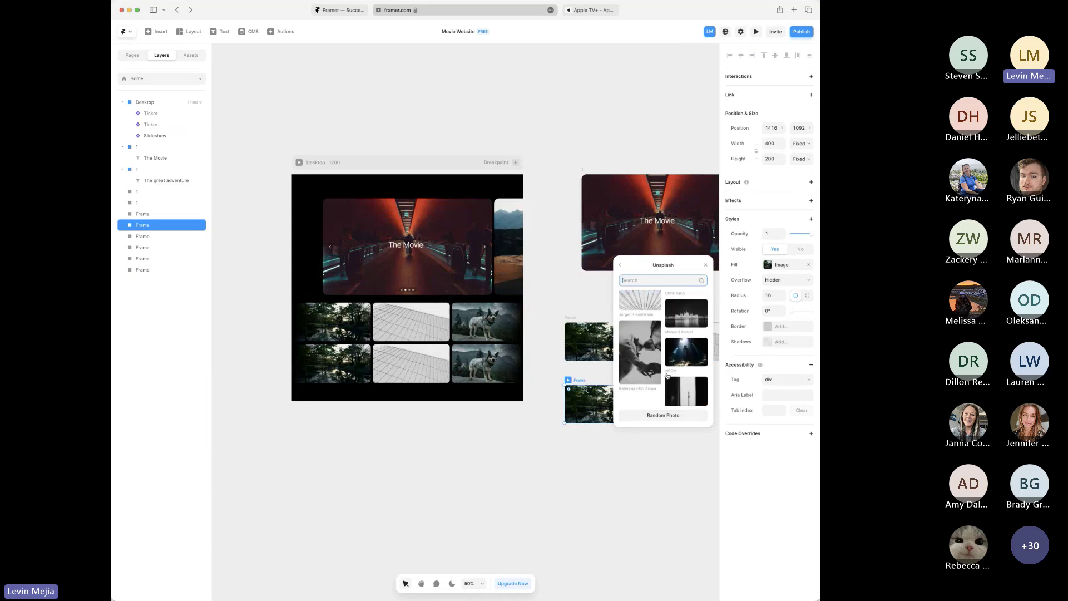
pyautogui.scroll(-5, 668, 376)
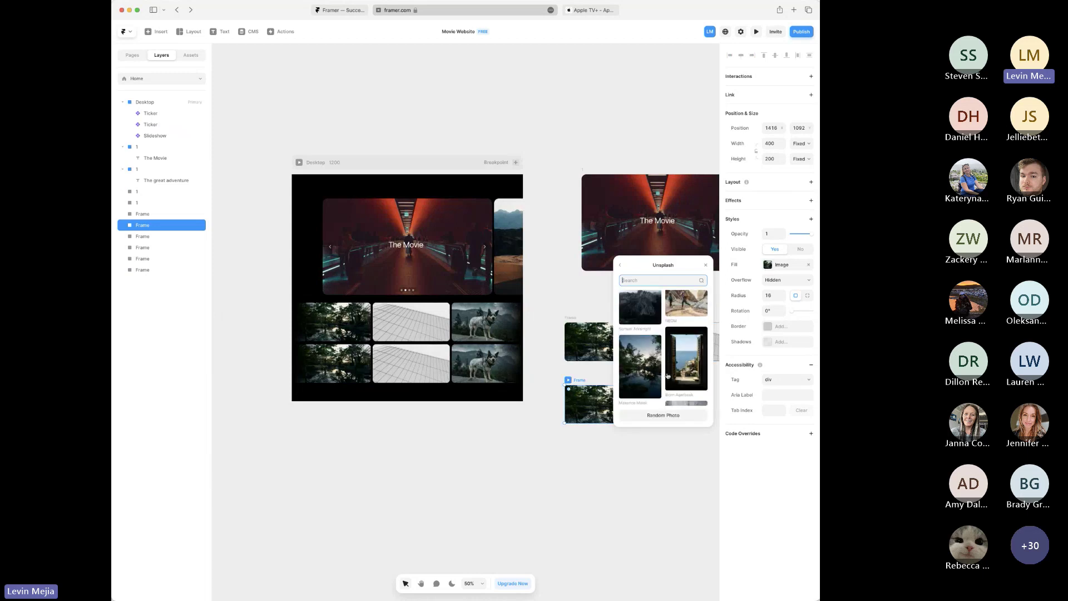
pyautogui.scroll(-5, 668, 376)
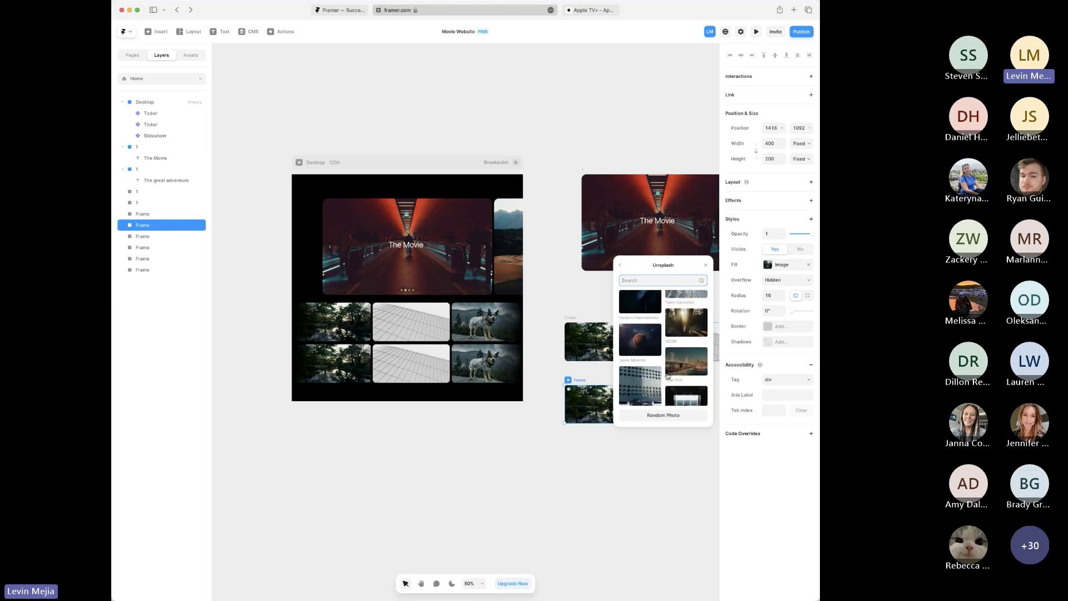
pyautogui.scroll(1, 668, 376)
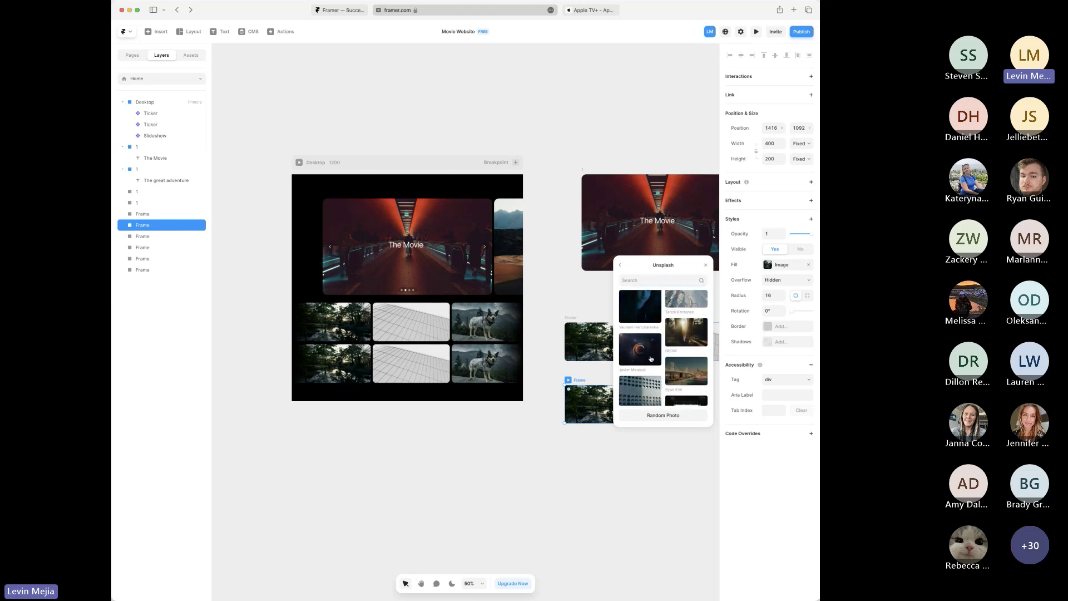
pyautogui.click(651, 359)
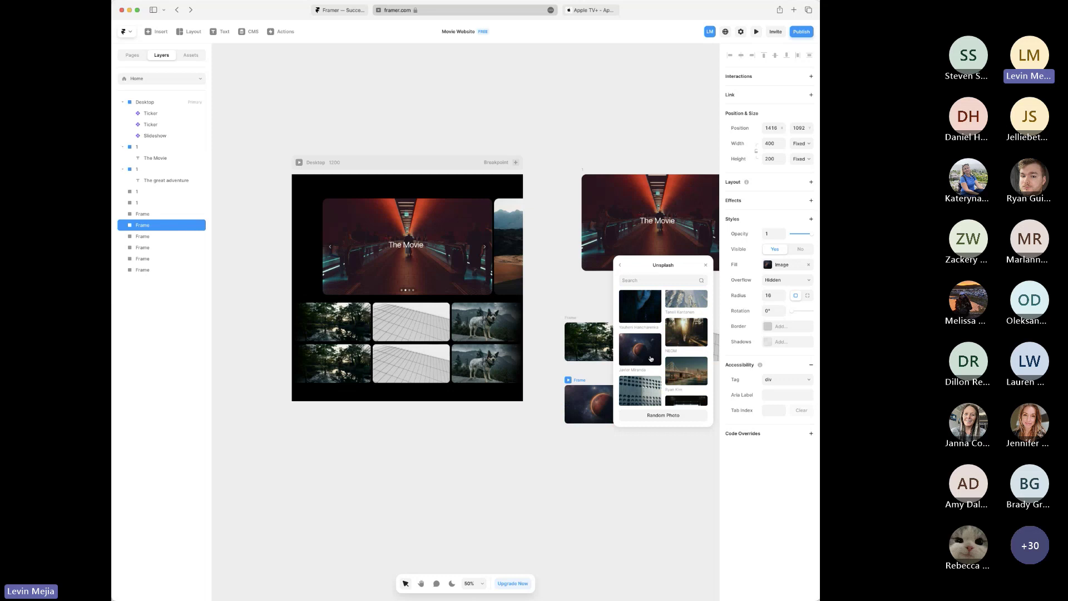
pyautogui.click(587, 453)
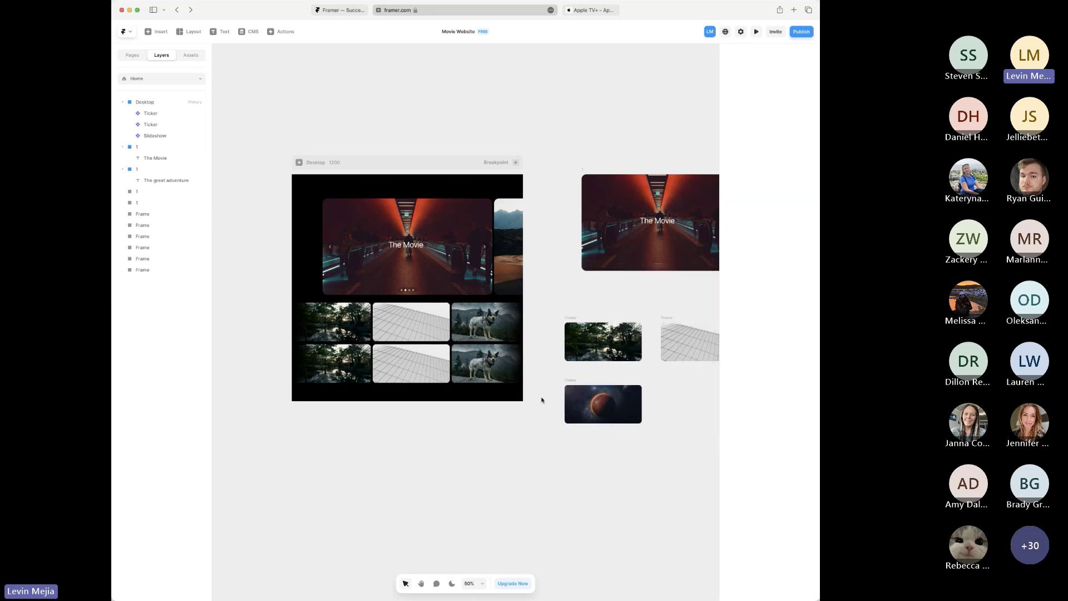
# - Remove all children from the lower Ticker and connect it to the planet image frame instead
pyautogui.click(515, 374)
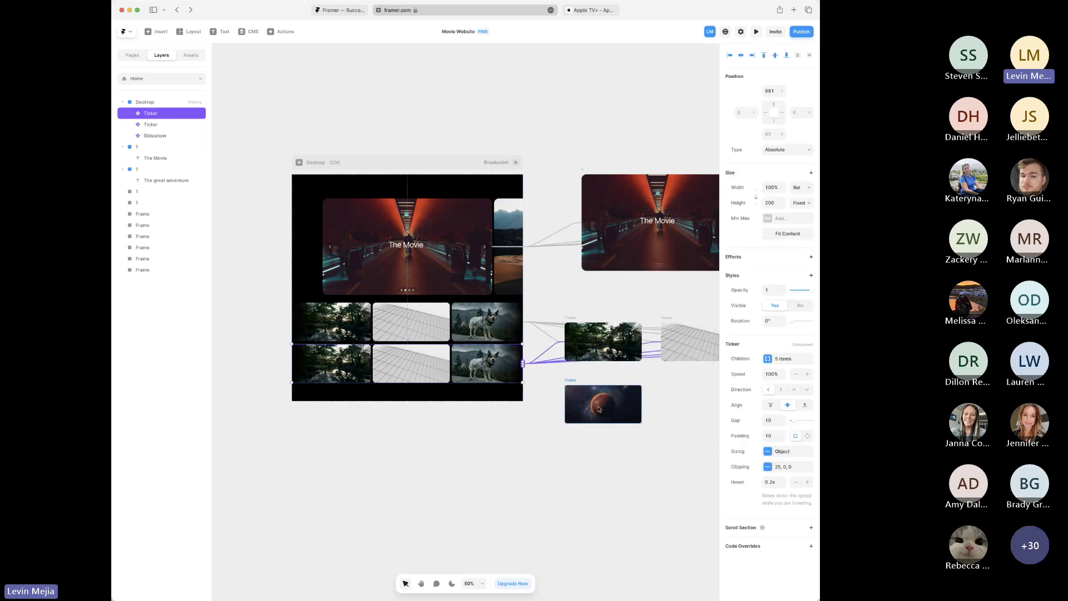
pyautogui.click(768, 359)
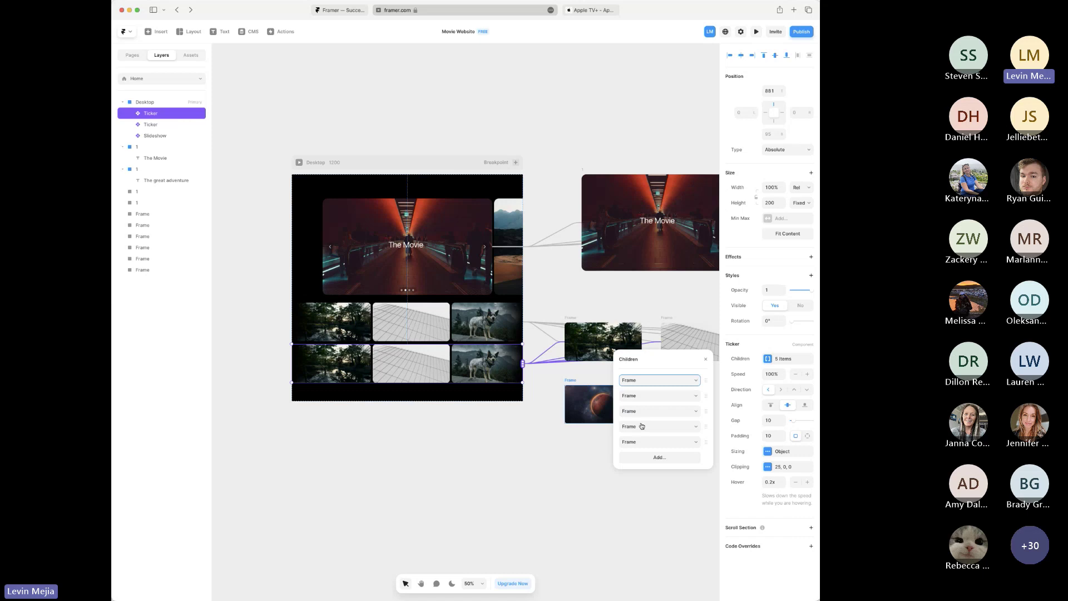
pyautogui.click(650, 398)
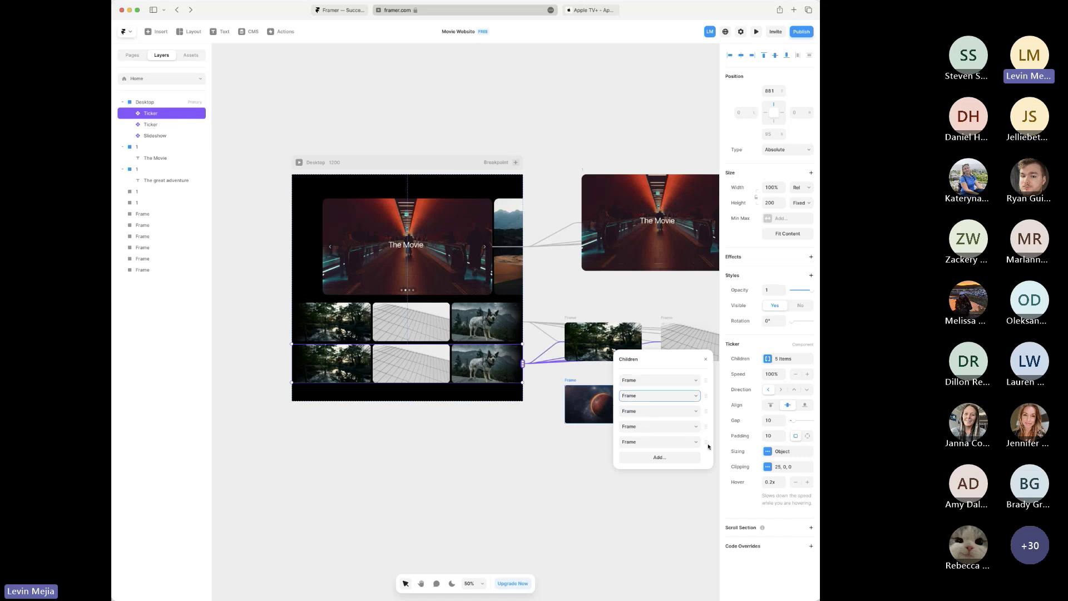
pyautogui.click(671, 382)
pyautogui.rightClick(673, 382)
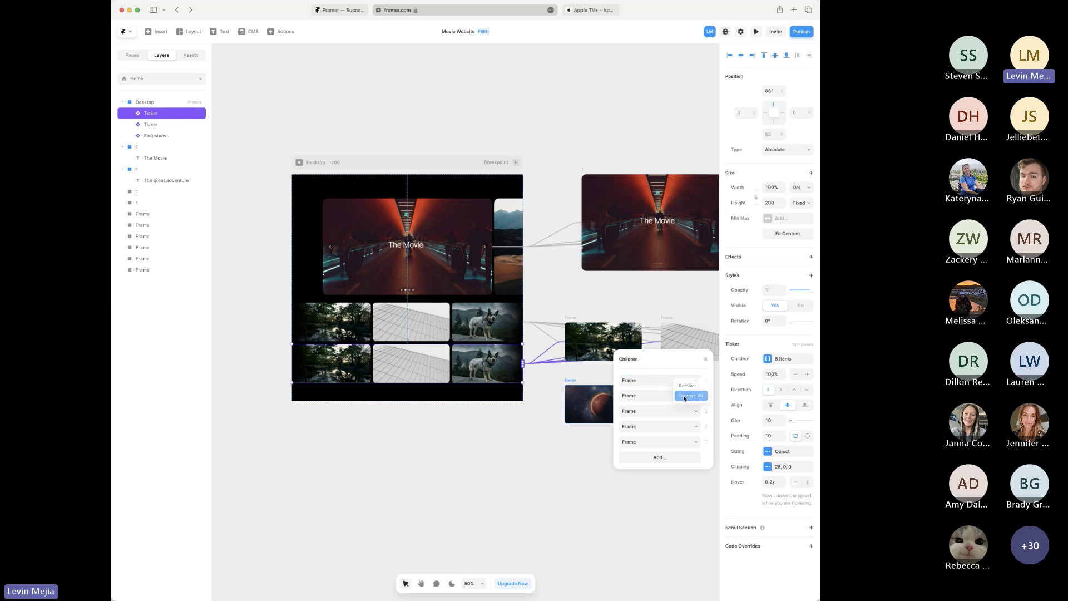
pyautogui.click(689, 395)
pyautogui.moveTo(523, 364); pyautogui.dragTo(585, 405)
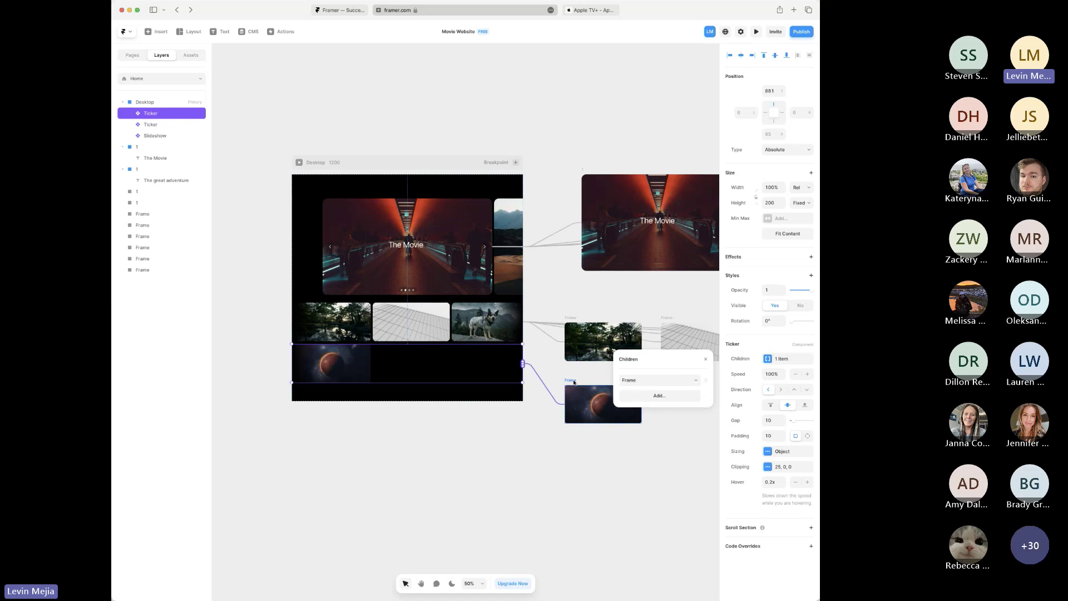
# - Rename the planet image frame beneath the forest lake frame as "Ticker 2"
pyautogui.click(573, 382)
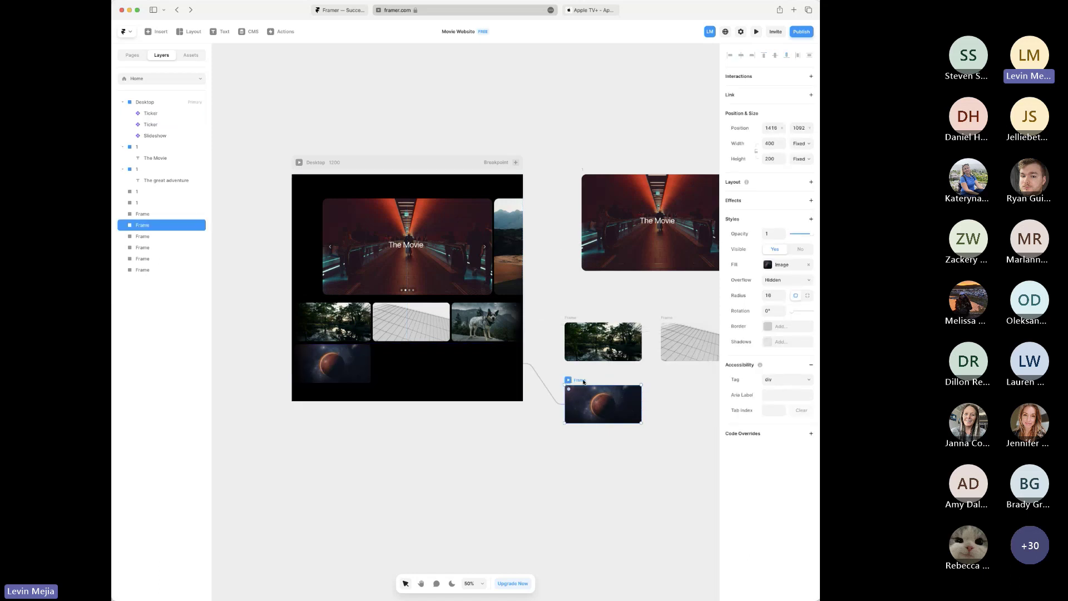
pyautogui.rightClick(583, 382)
pyautogui.click(613, 508)
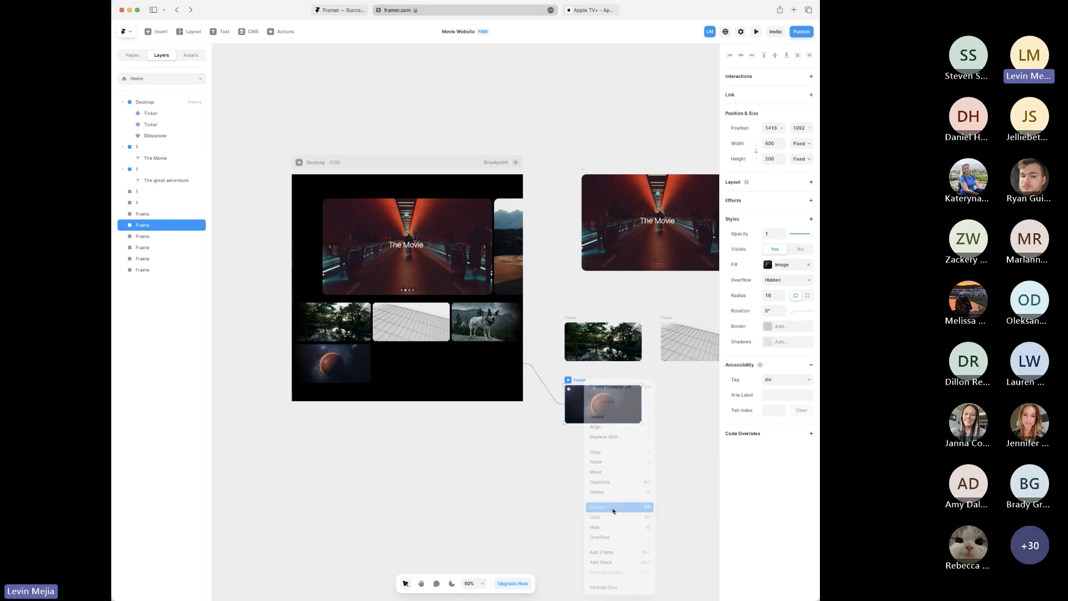
pyautogui.write('Te')
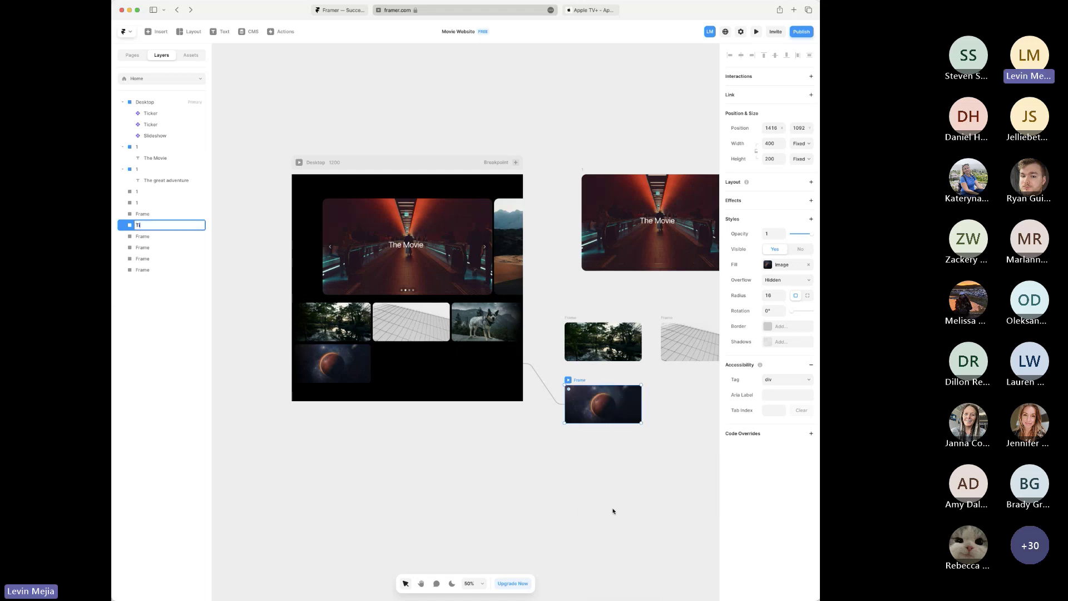
pyautogui.press('Return')
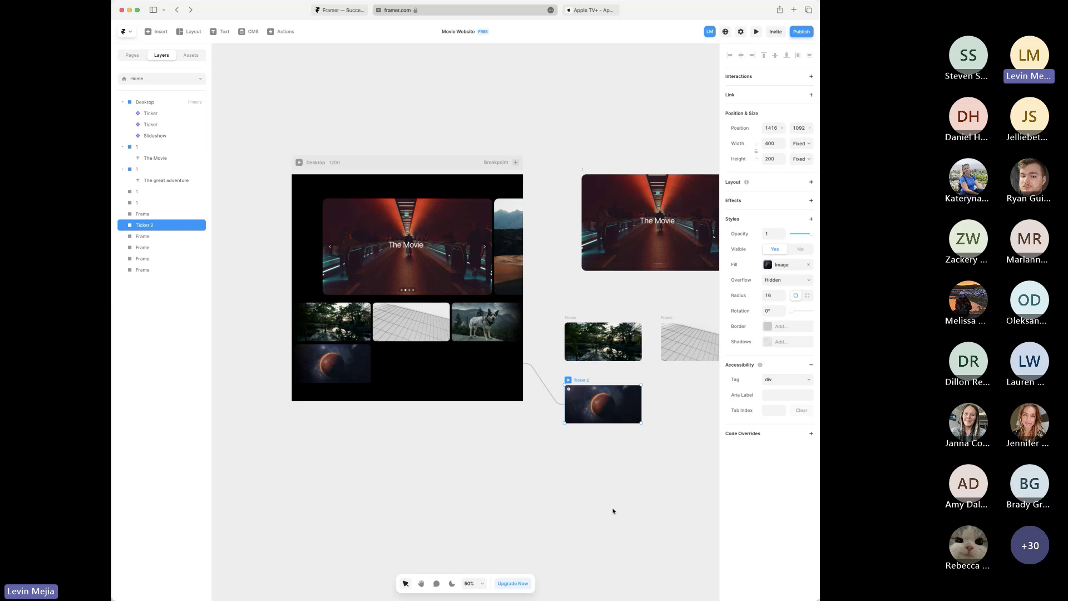
# - Duplicate the planet image frame four times to form a row of five below the first ticker's image frames
pyautogui.hscroll(5, 639, 494)
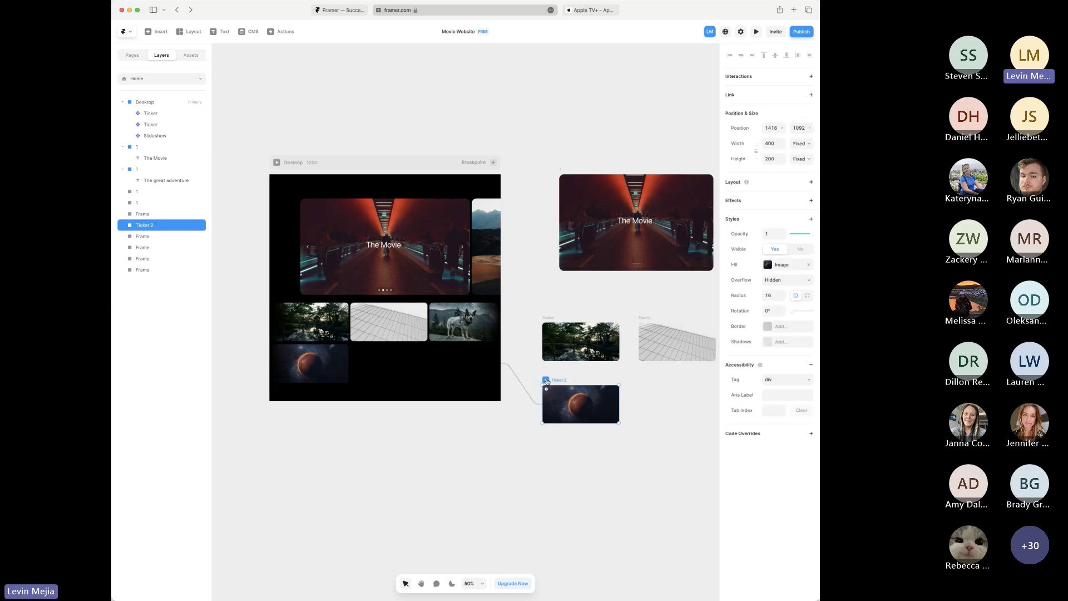
pyautogui.hscroll(3, 545, 382)
pyautogui.press('super+d')
pyautogui.press('super+d')
pyautogui.press('super+d')
pyautogui.press('super+d')
pyautogui.hscroll(15, 545, 382)
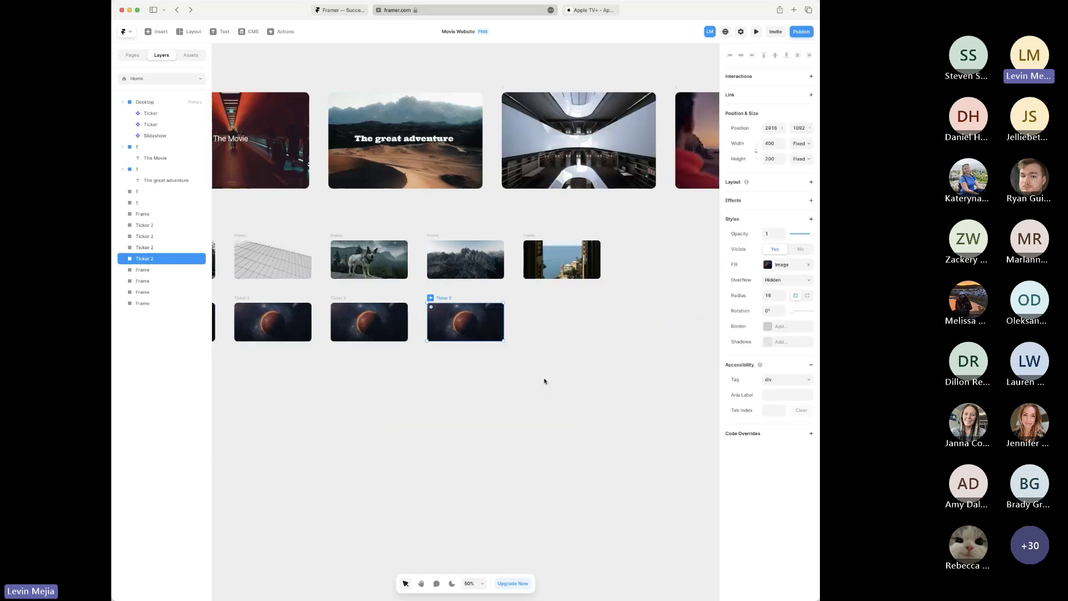
pyautogui.hscroll(-9, 546, 386)
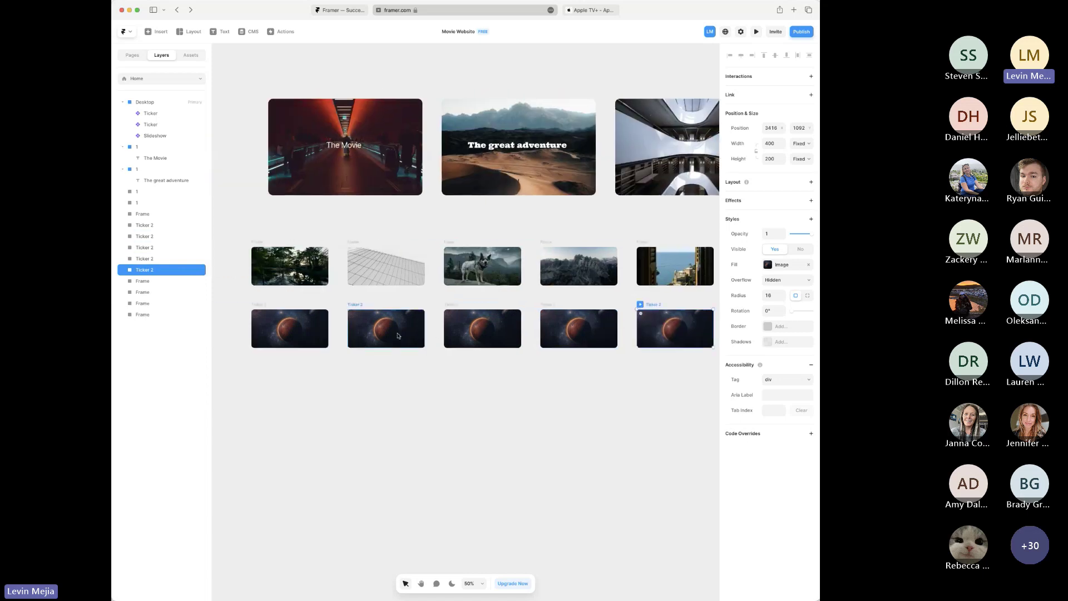
# - Search Unsplash for "pastel" and fill the second planet frame with the purple cloudy sky photo
pyautogui.click(386, 329)
pyautogui.click(769, 265)
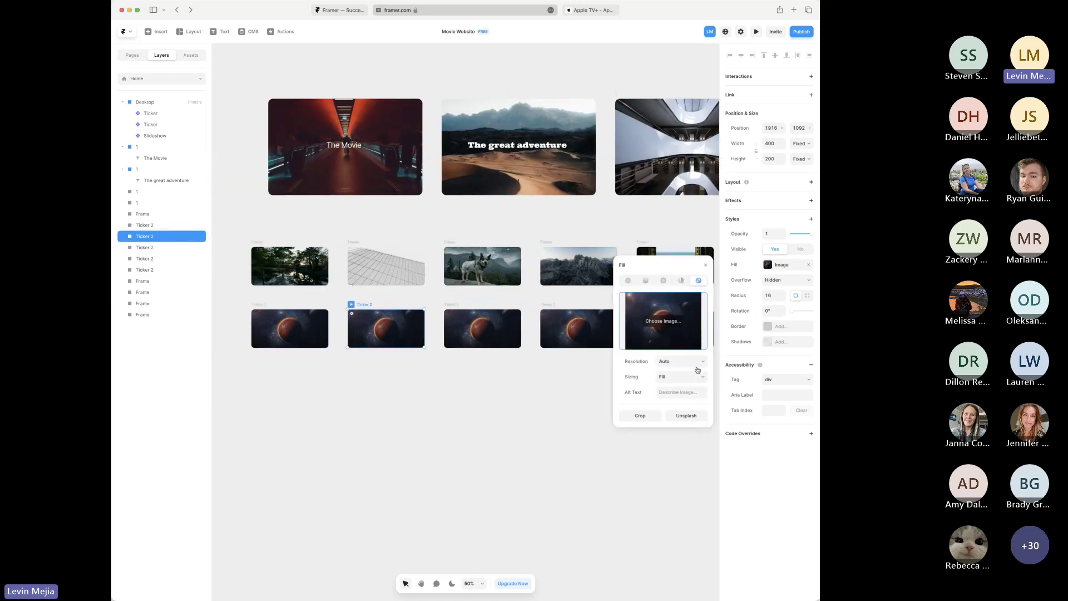
pyautogui.click(686, 416)
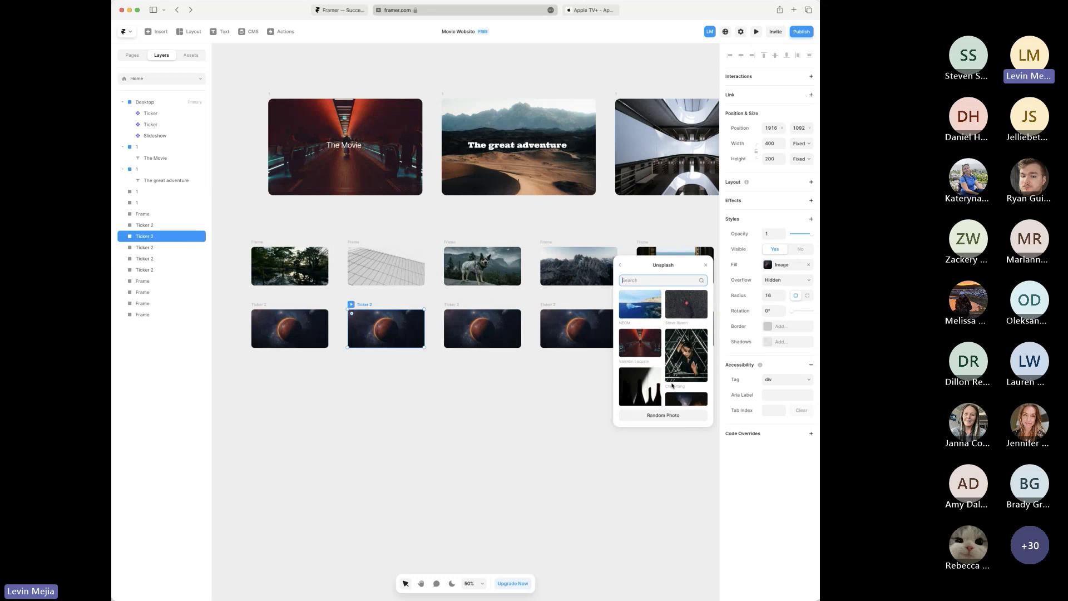
pyautogui.write('pastel')
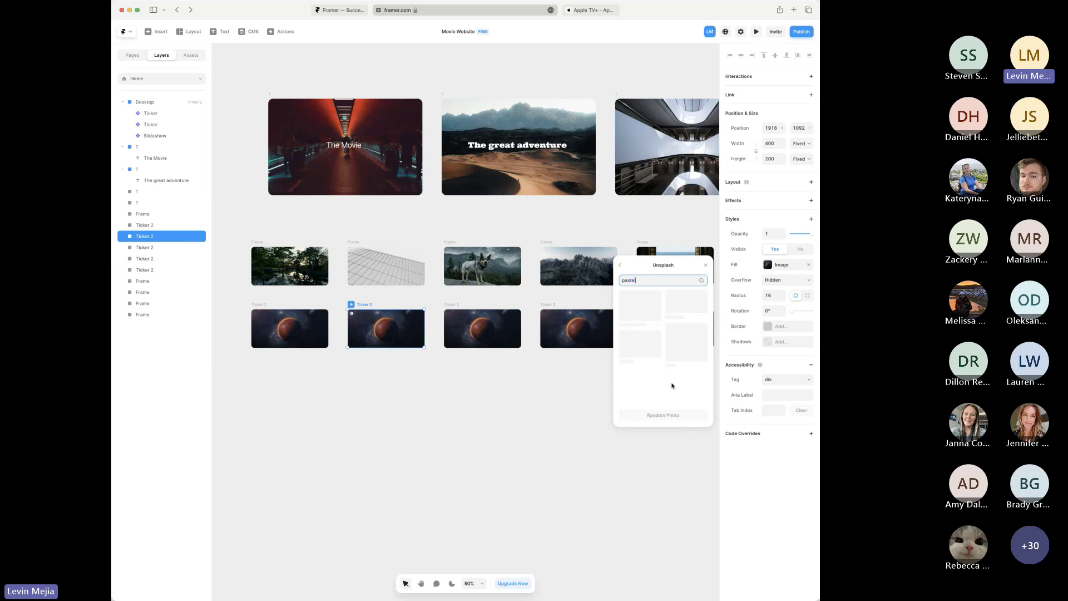
pyautogui.click(647, 337)
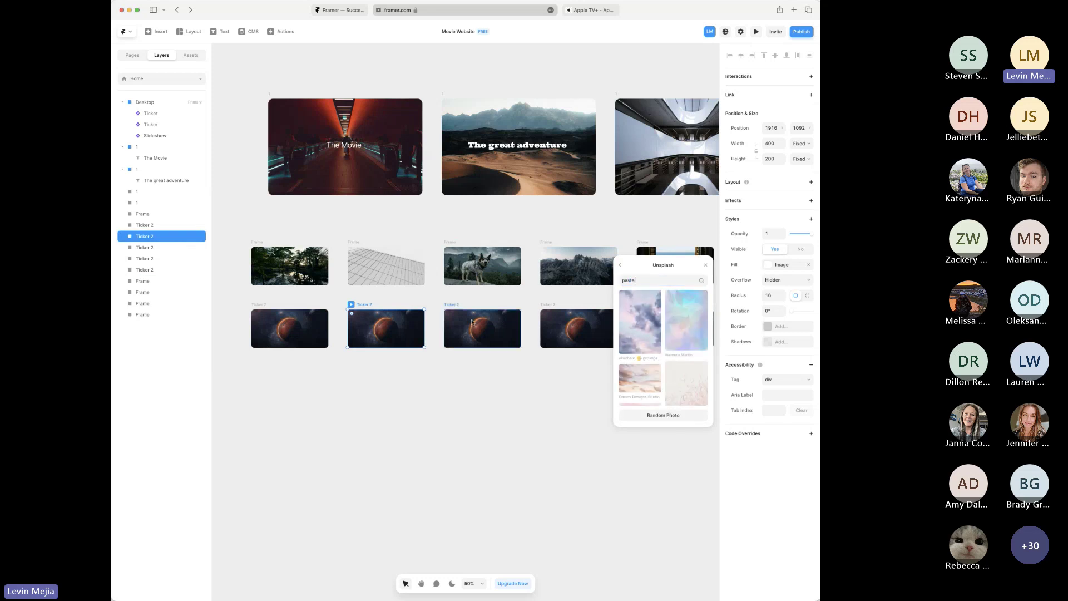
# - Replace the third planet frame's image fill with the Unsplash photo of palm trees against a pale sky
pyautogui.click(487, 332)
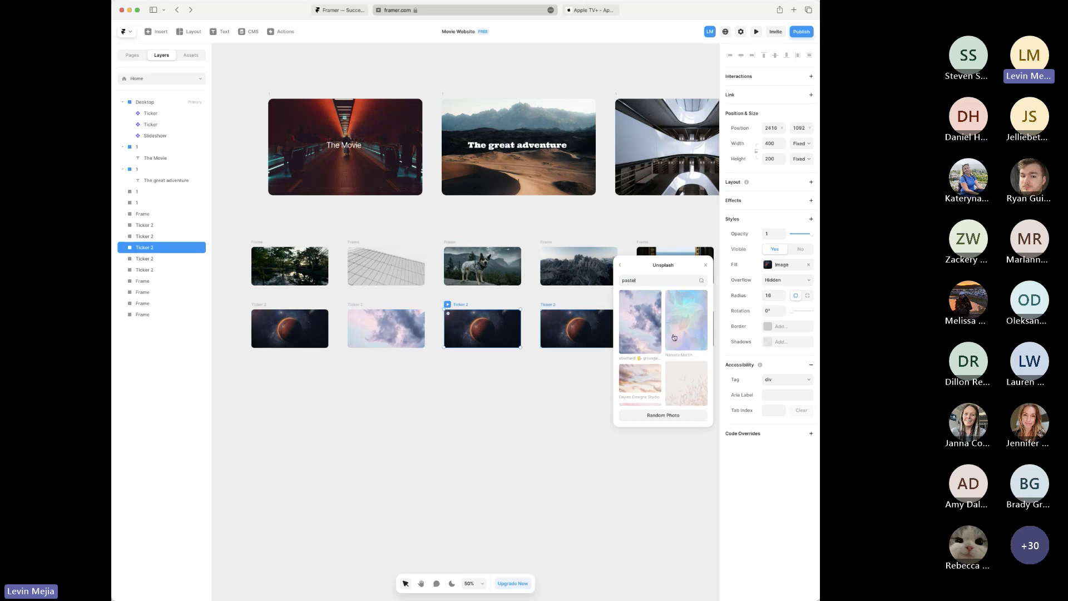
pyautogui.scroll(-5, 645, 371)
pyautogui.scroll(-3, 672, 369)
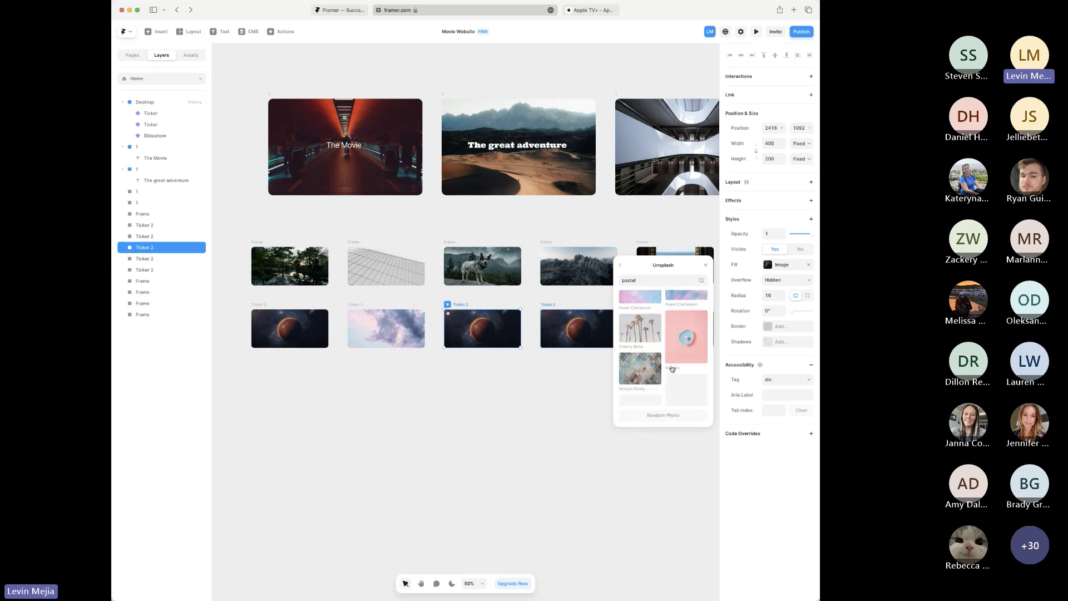
pyautogui.click(640, 314)
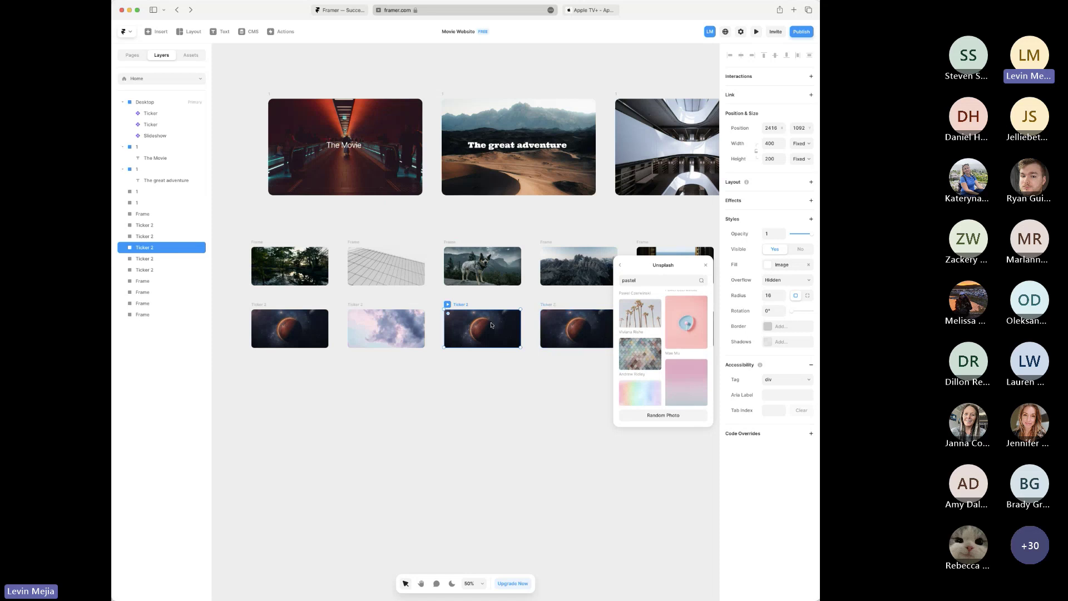
# - Fill the fourth frame with the Unsplash photo of a building and palm leaves, and the fifth with a pink pastel image
pyautogui.click(560, 328)
pyautogui.scroll(-3, 661, 343)
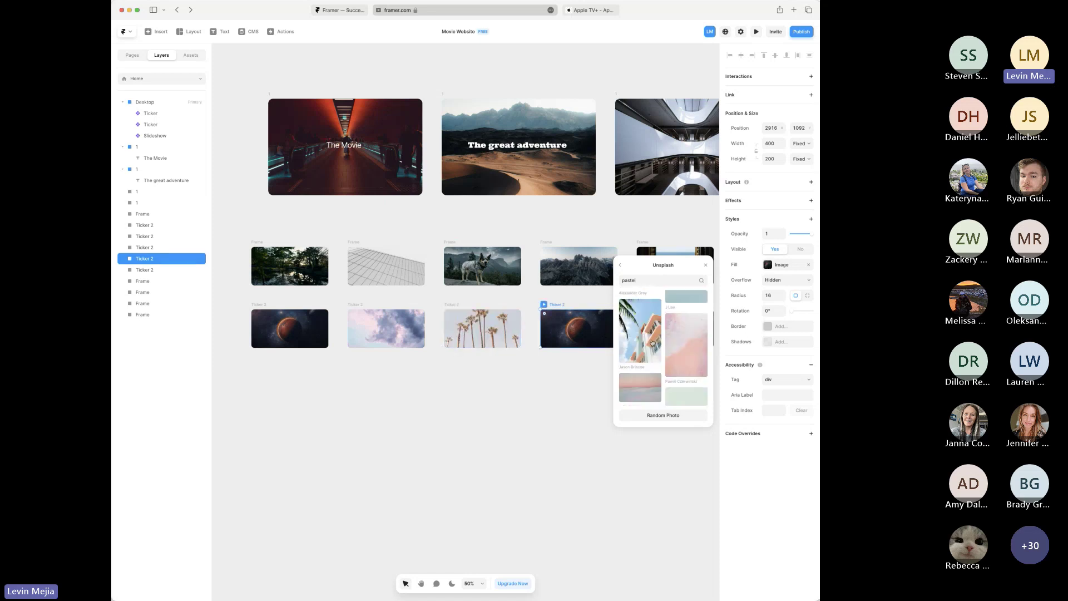
pyautogui.hscroll(3, 558, 340)
pyautogui.click(577, 333)
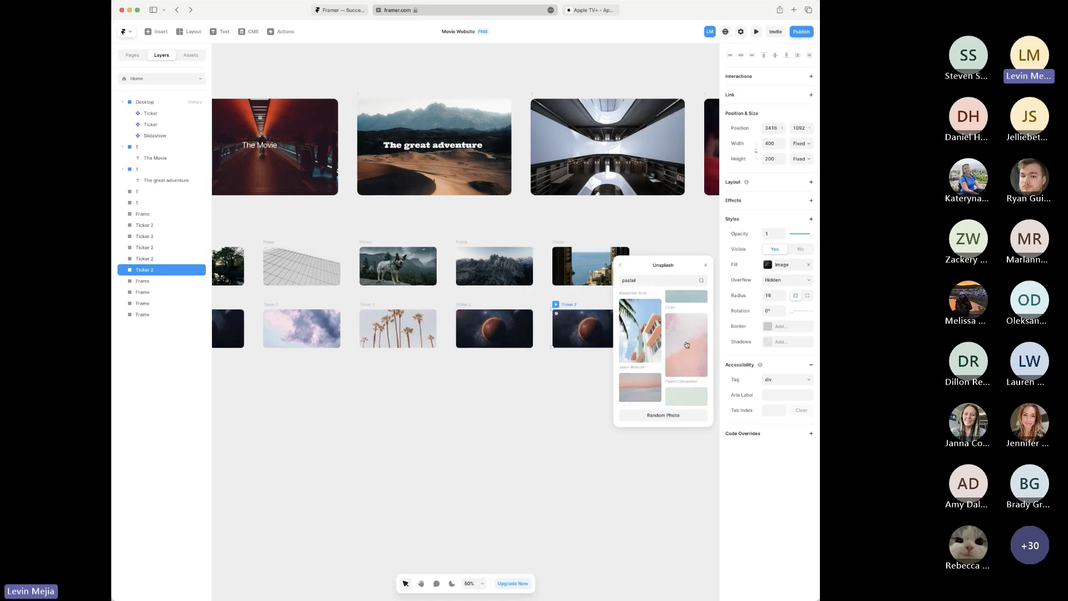
pyautogui.click(640, 334)
pyautogui.scroll(-5, 478, 365)
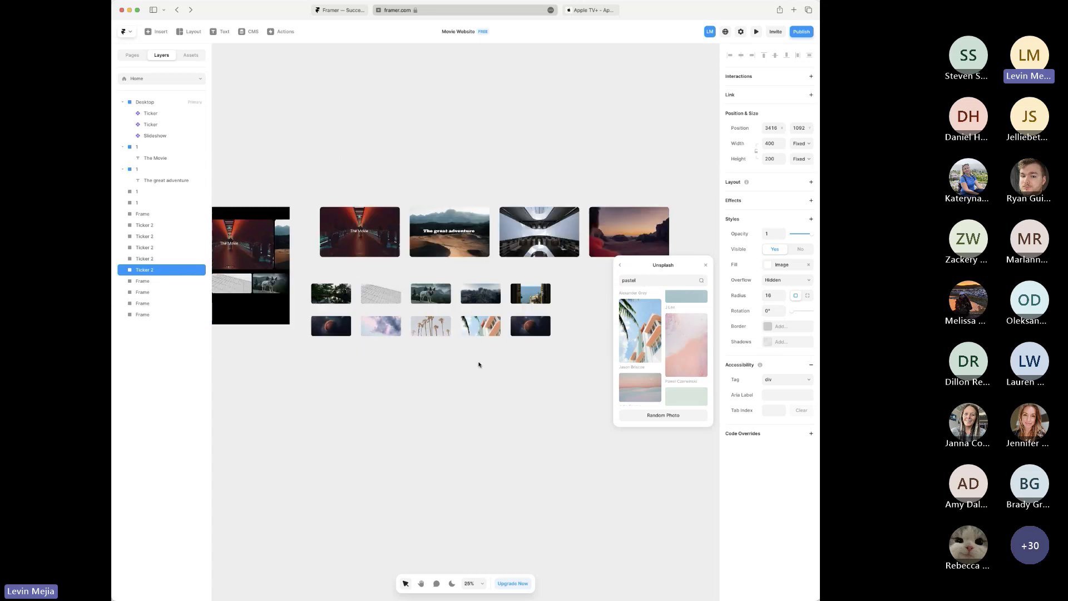
# - Connect the lower Ticker to the four remaining Ticker 2 frames: clouds, palm trees, building and pink pastel
pyautogui.click(441, 372)
pyautogui.hscroll(-3, 423, 333)
pyautogui.click(381, 305)
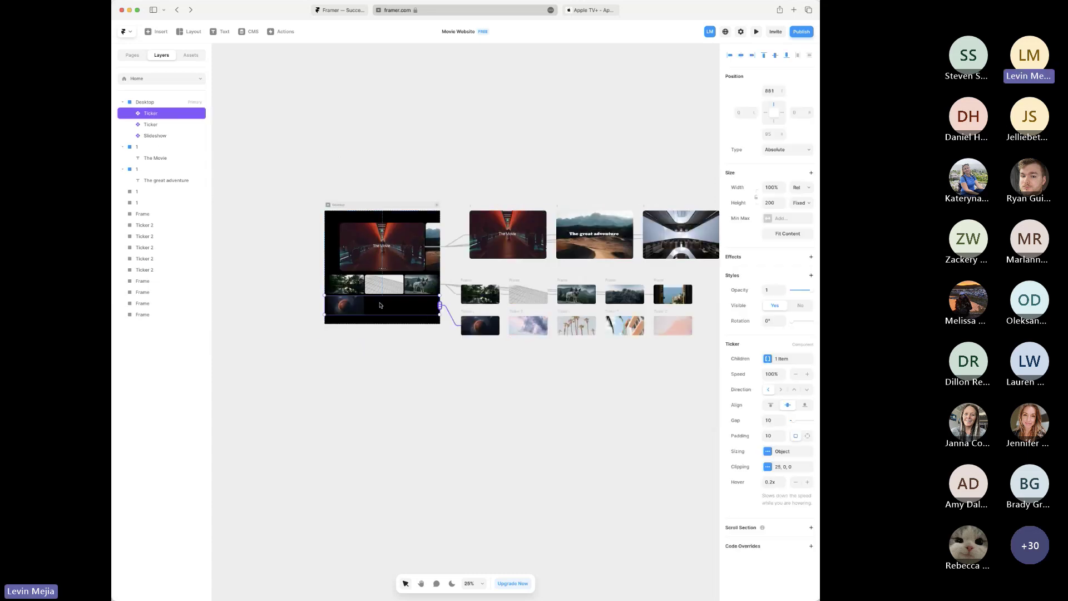
pyautogui.moveTo(441, 306); pyautogui.dragTo(527, 325)
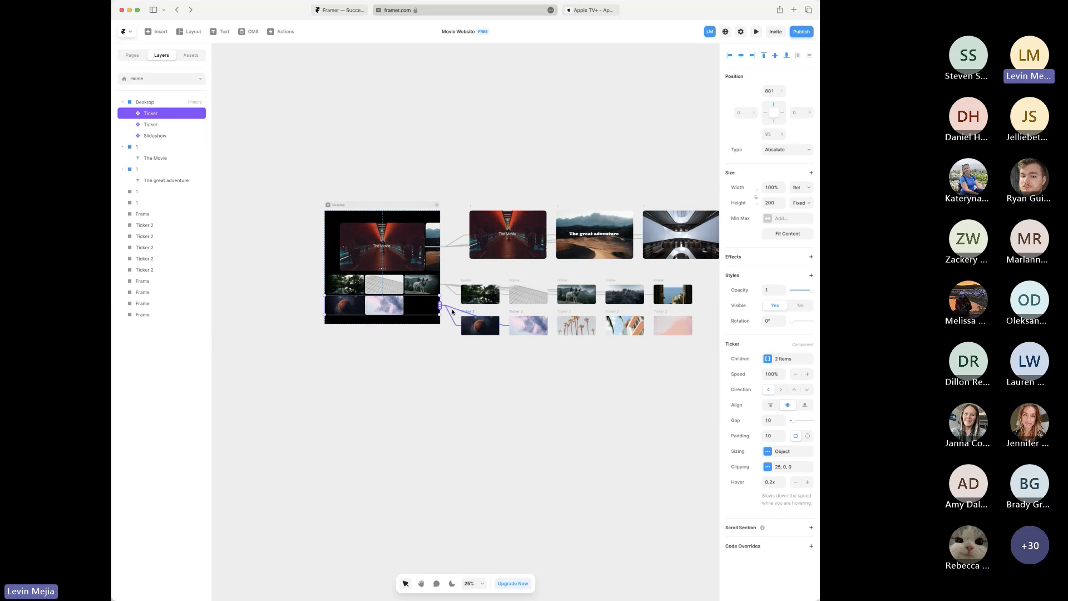
pyautogui.moveTo(439, 308); pyautogui.dragTo(577, 327)
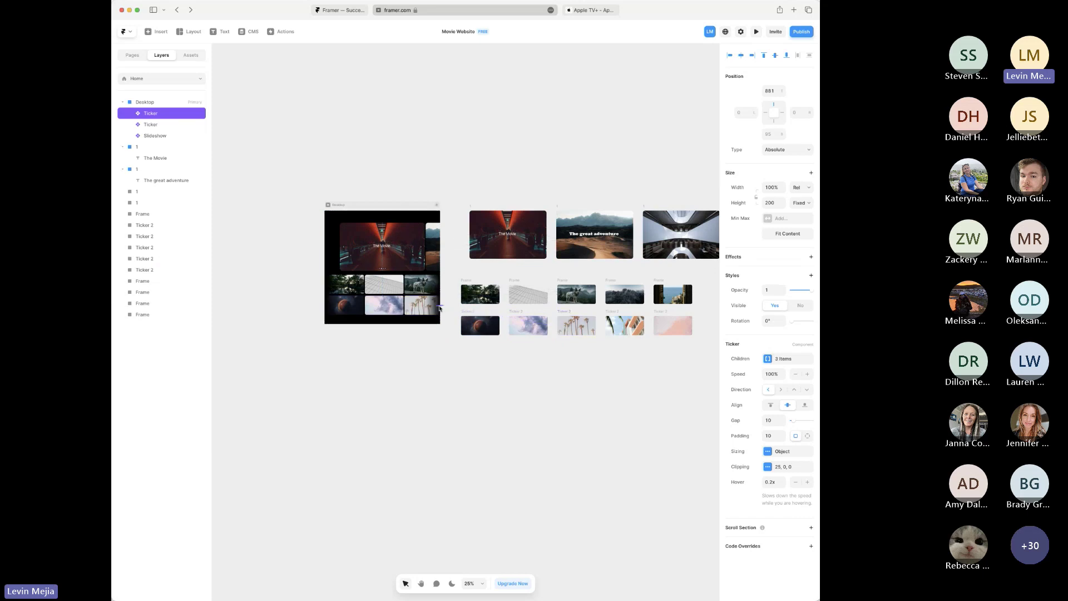
pyautogui.moveTo(441, 305); pyautogui.dragTo(703, 334)
pyautogui.click(615, 395)
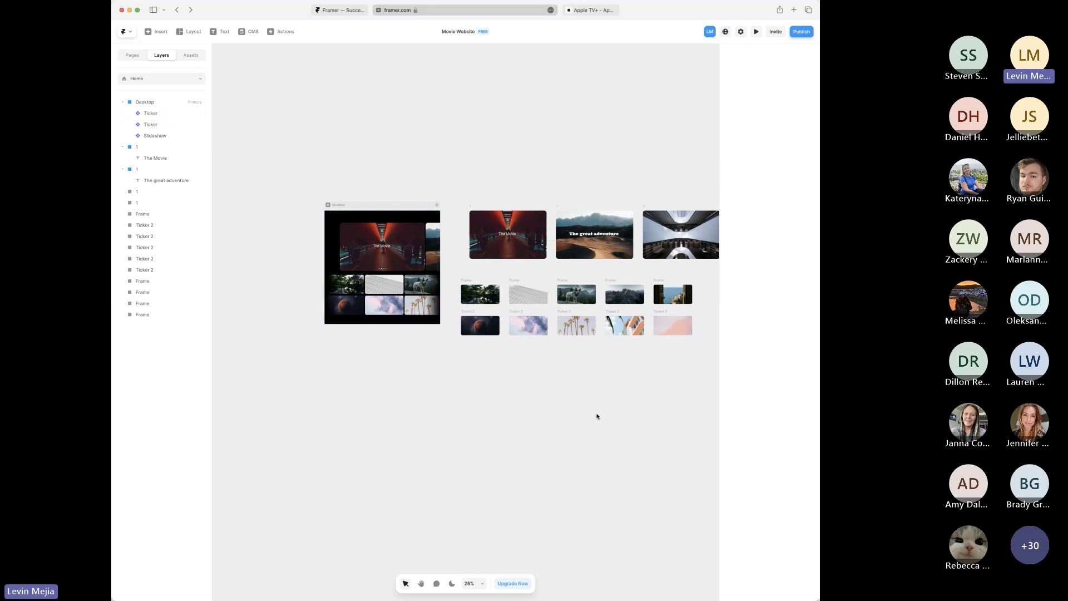
# - Preview the page to check both Tickers scrolling beneath the Slideshow, and return to the canvas
pyautogui.click(403, 325)
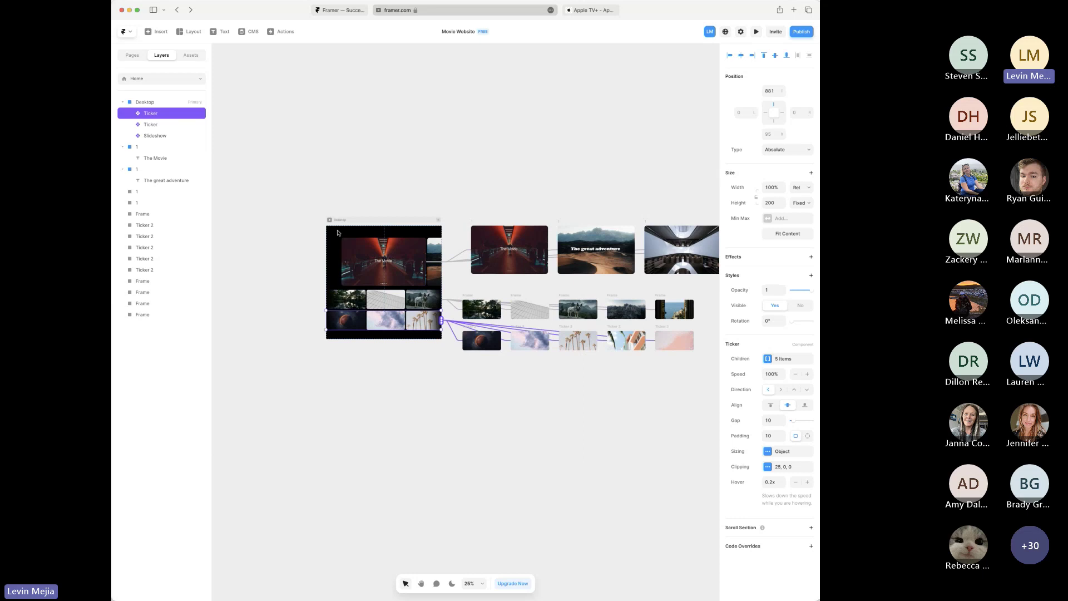
pyautogui.click(330, 220)
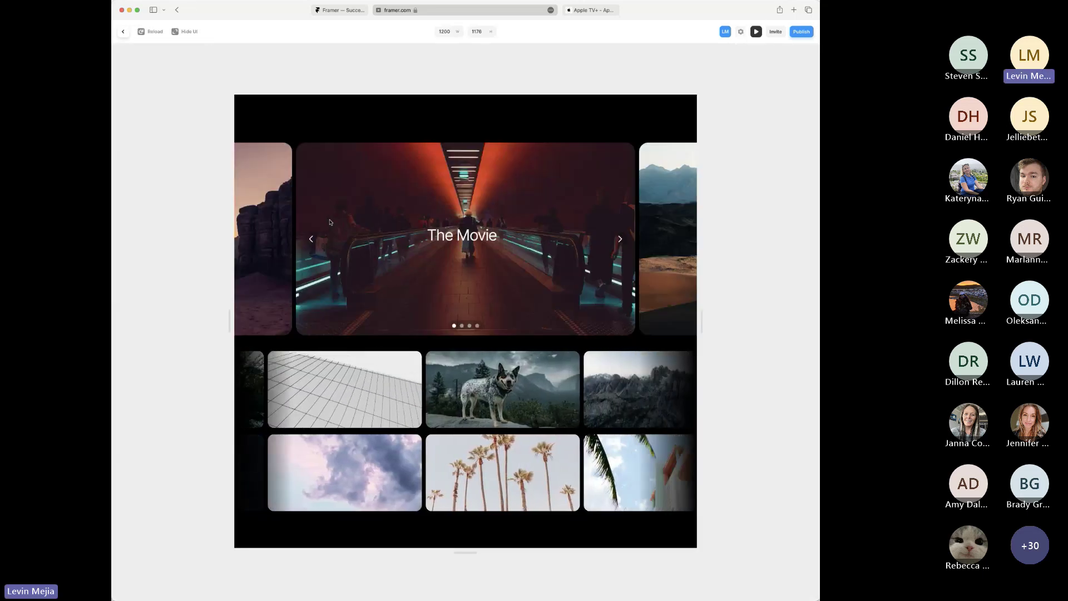
pyautogui.click(123, 31)
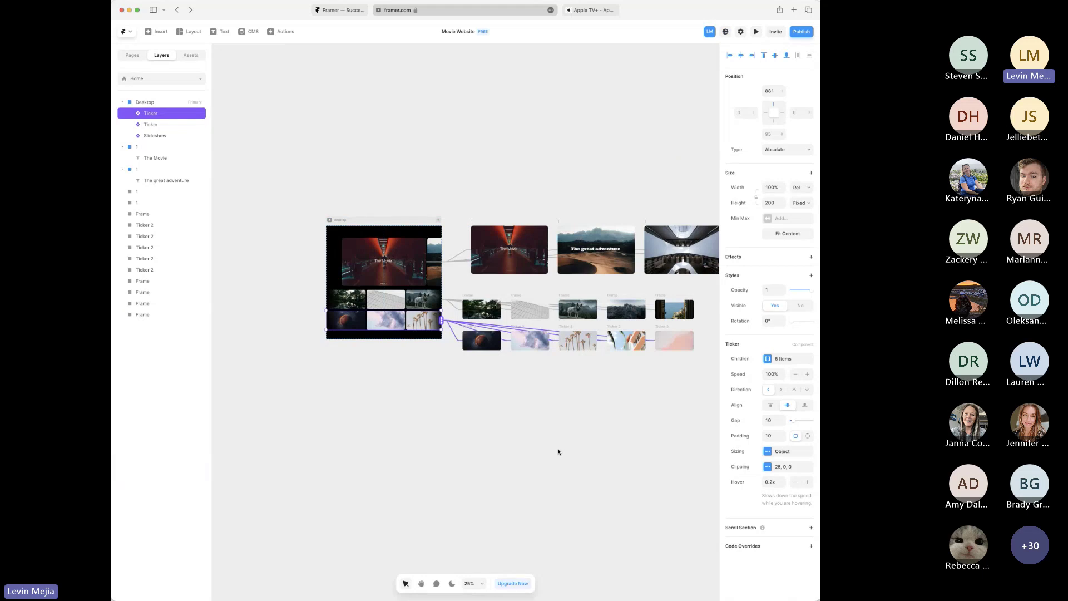
# - Reduce the lower Ticker's speed and preview how the two rows scroll against each other
pyautogui.click(773, 375)
pyautogui.click(605, 419)
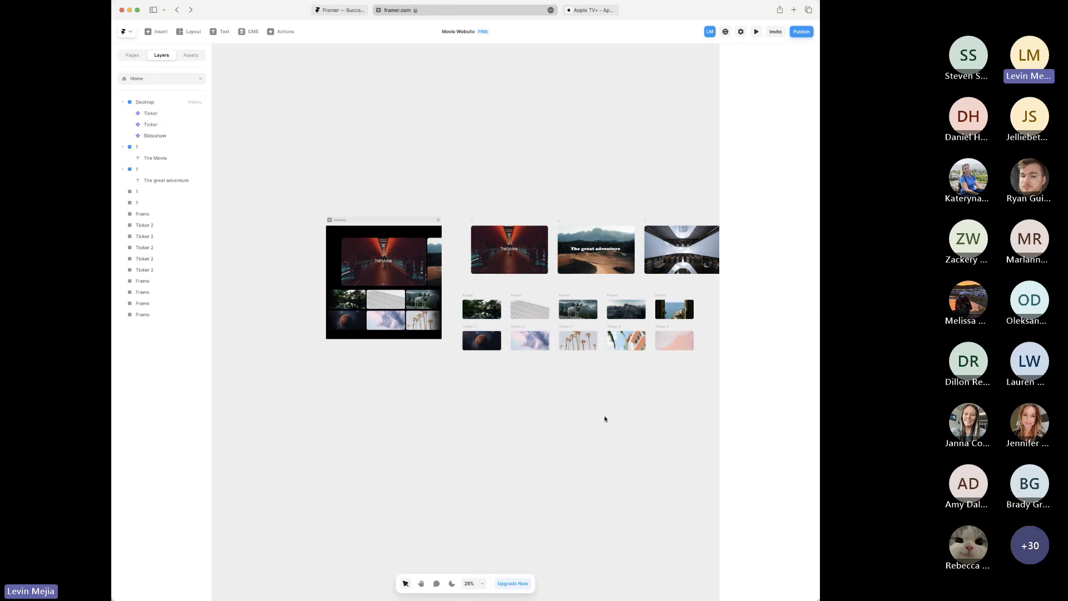
pyautogui.press('super+p')
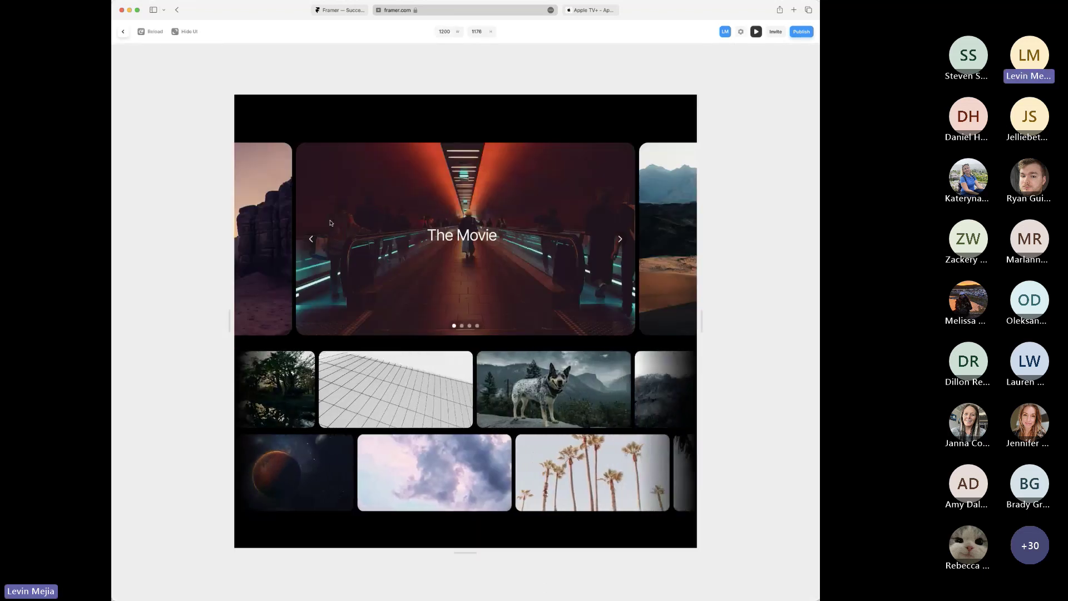
pyautogui.click(124, 32)
# - Set the upper Ticker's speed to 80% and preview the page
pyautogui.click(423, 303)
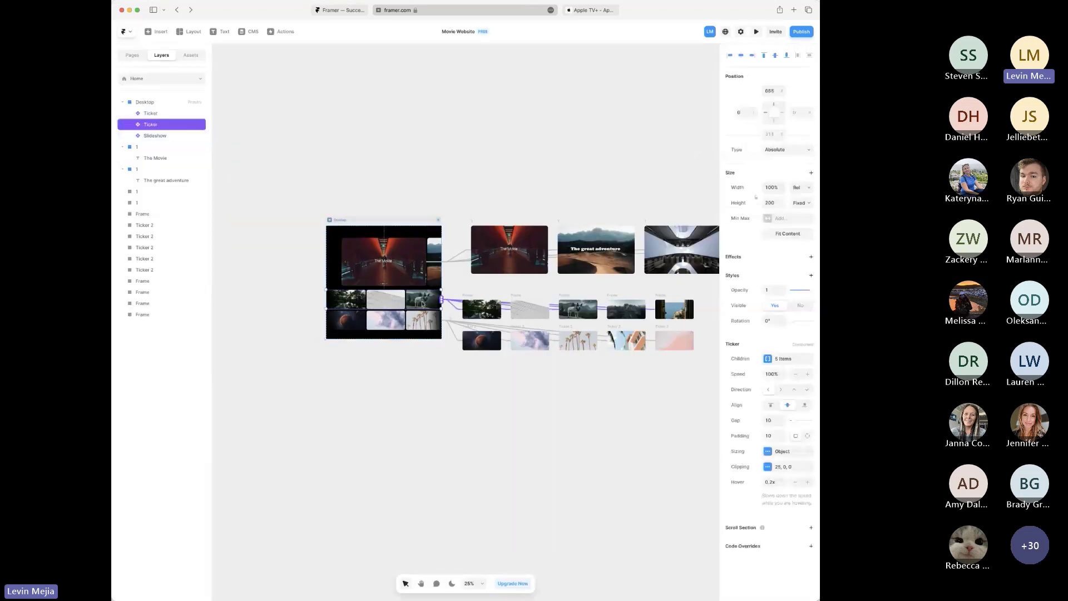
pyautogui.click(750, 374)
pyautogui.write('80')
pyautogui.click(331, 221)
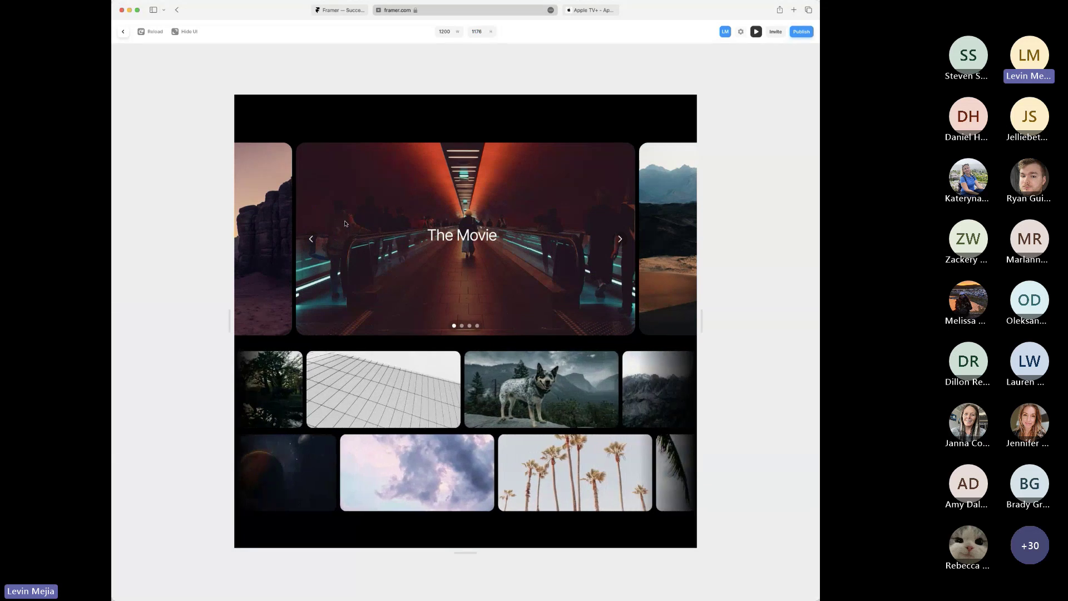
# - Compare the preview with the scrolling rows on the Apple TV+ page, and return to the Framer canvas
pyautogui.click(607, 10)
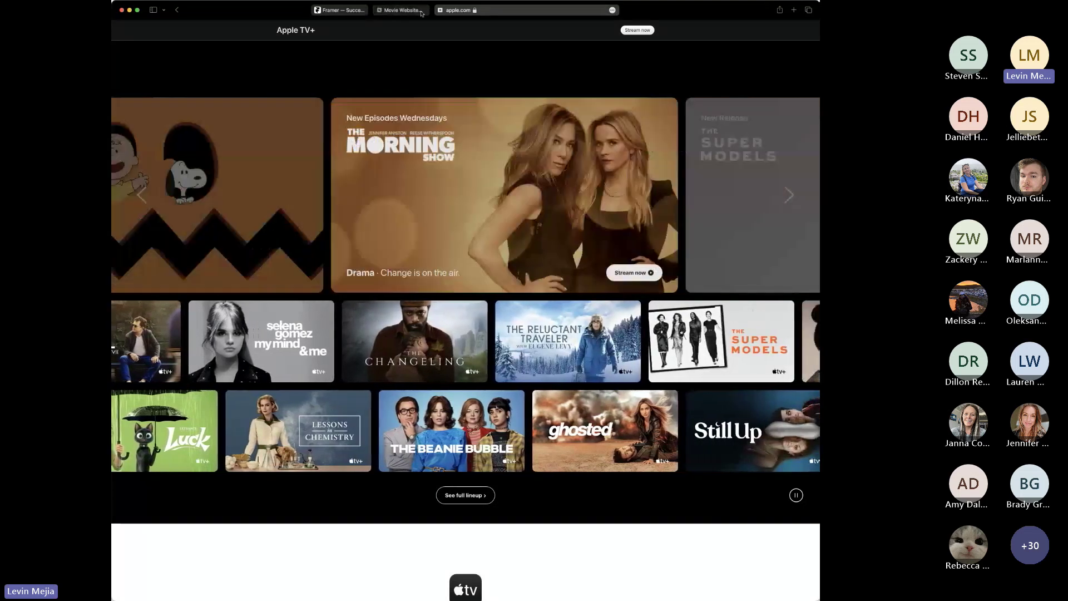
pyautogui.click(420, 11)
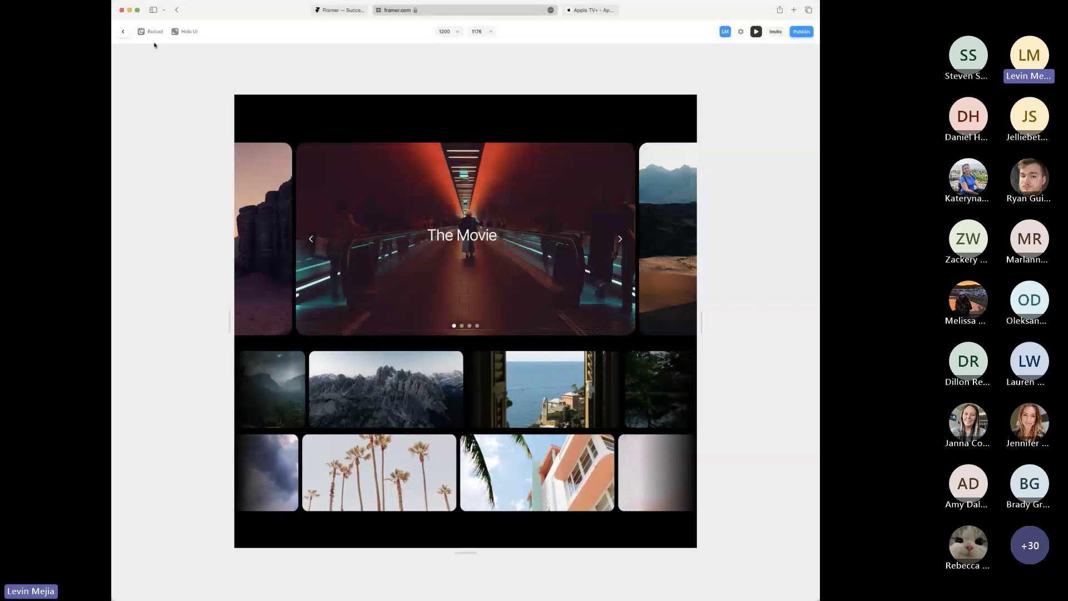
pyautogui.click(124, 34)
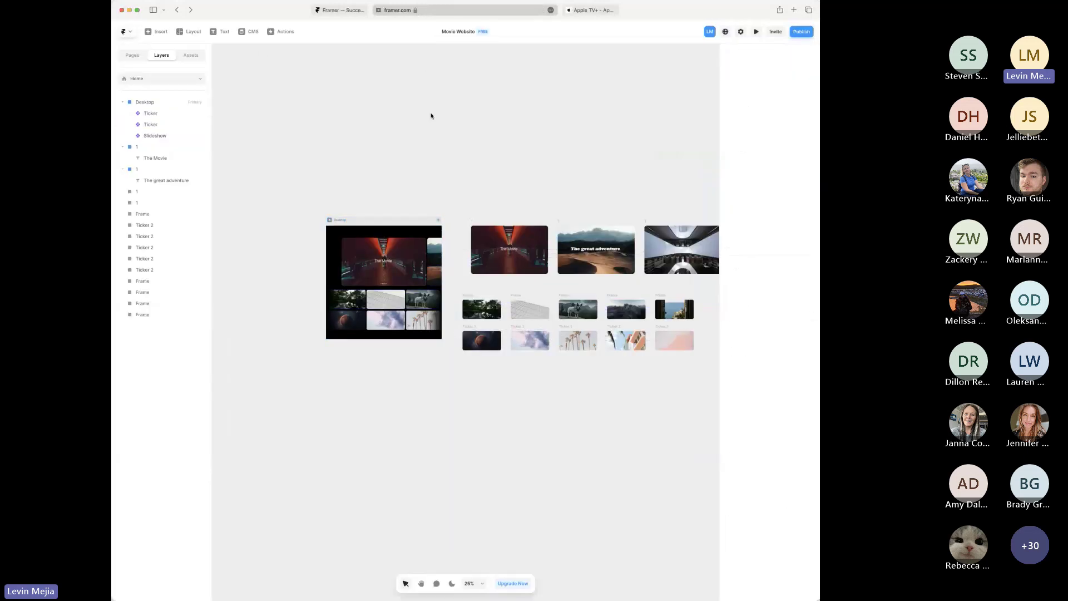
# - Add the heading text "Keyin+" on the black page above the Slideshow
pyautogui.press('super+plus')
pyautogui.press('super+plus')
pyautogui.hscroll(-6, 432, 116)
pyautogui.scroll(3, 432, 117)
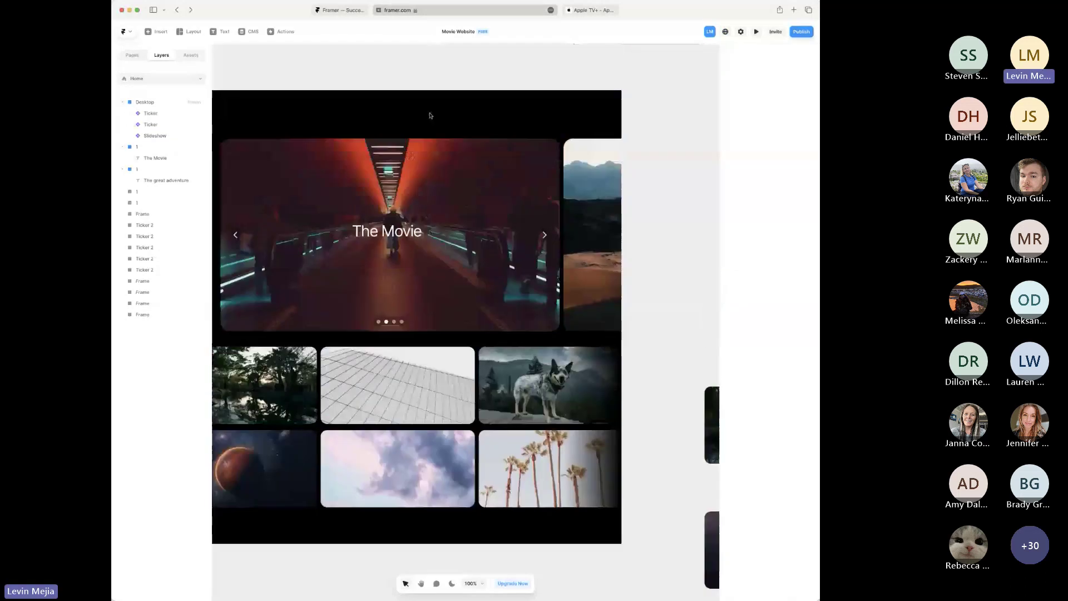
pyautogui.scroll(2, 431, 115)
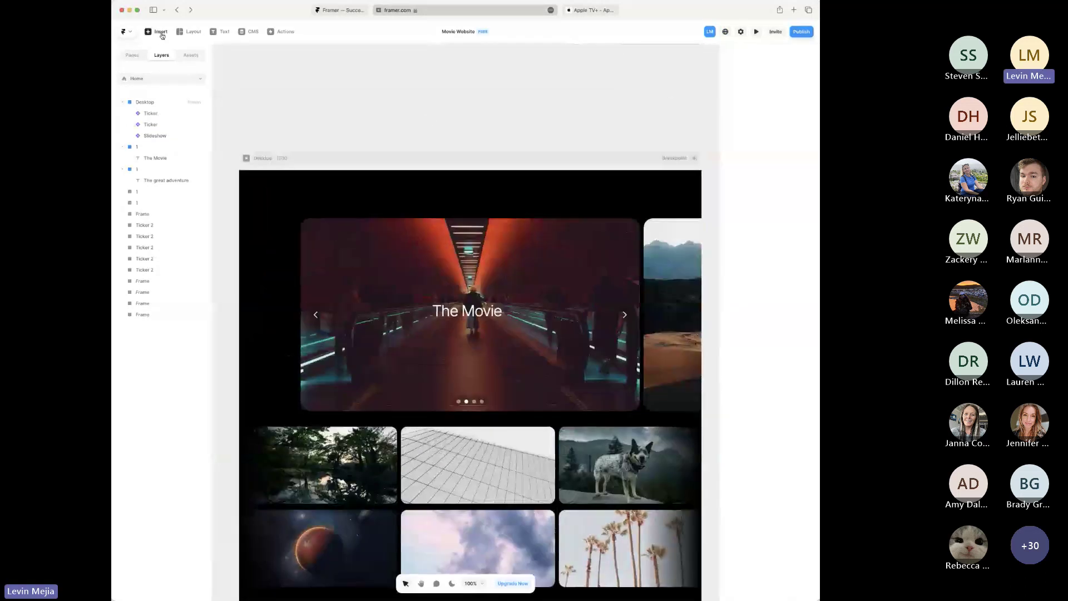
pyautogui.press('t')
pyautogui.click(432, 192)
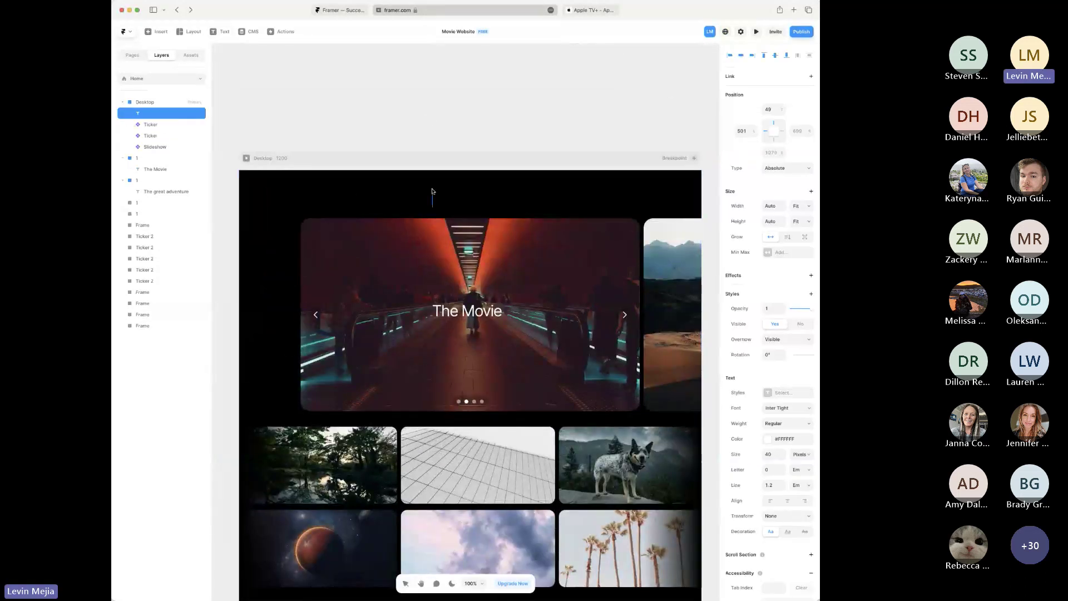
pyautogui.write('Our Mo')
pyautogui.press('super+a')
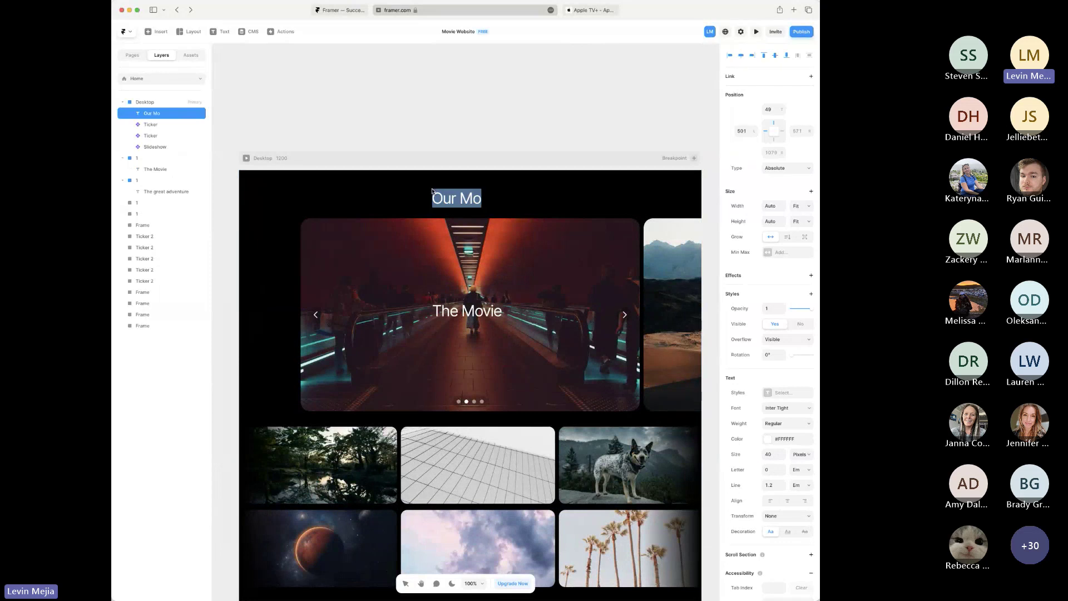
pyautogui.write('Keyin+')
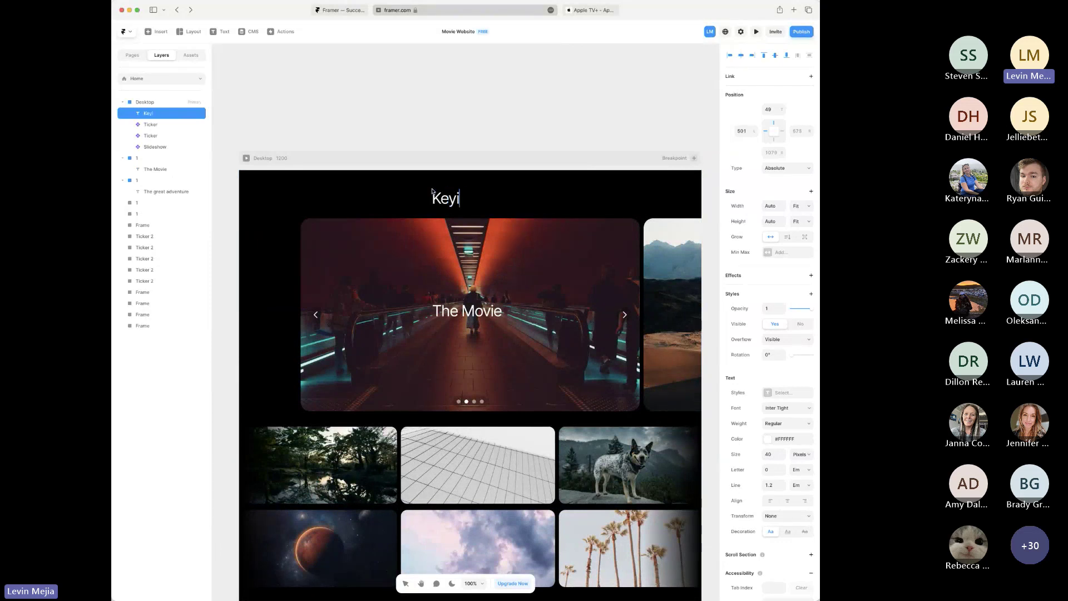
pyautogui.click(422, 102)
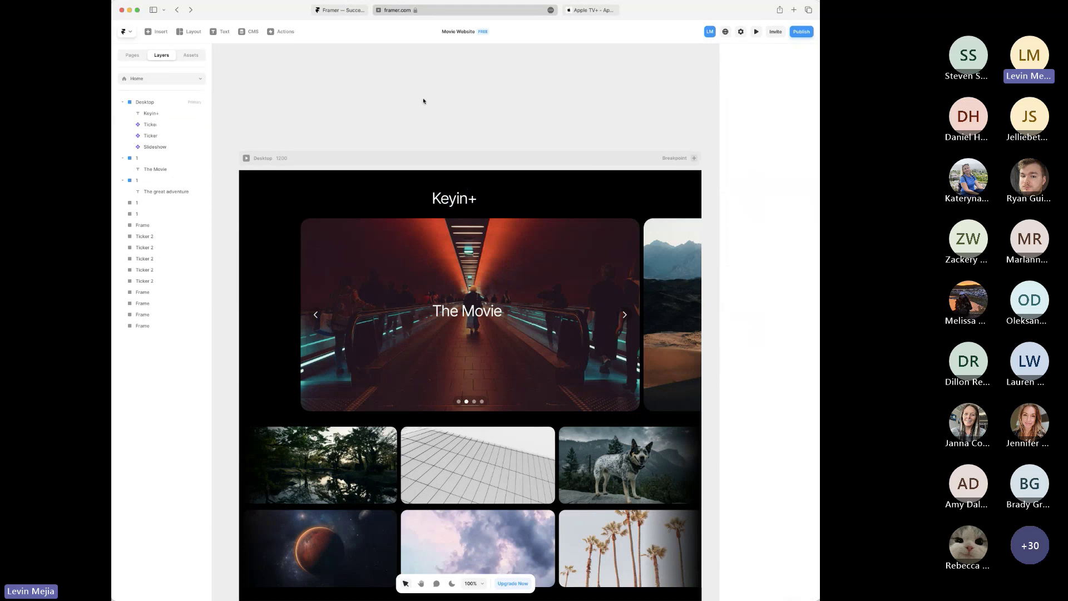
# - Centre the "Keyin+" heading horizontally above the Slideshow and set its font weight to bold
pyautogui.moveTo(456, 198); pyautogui.dragTo(468, 192)
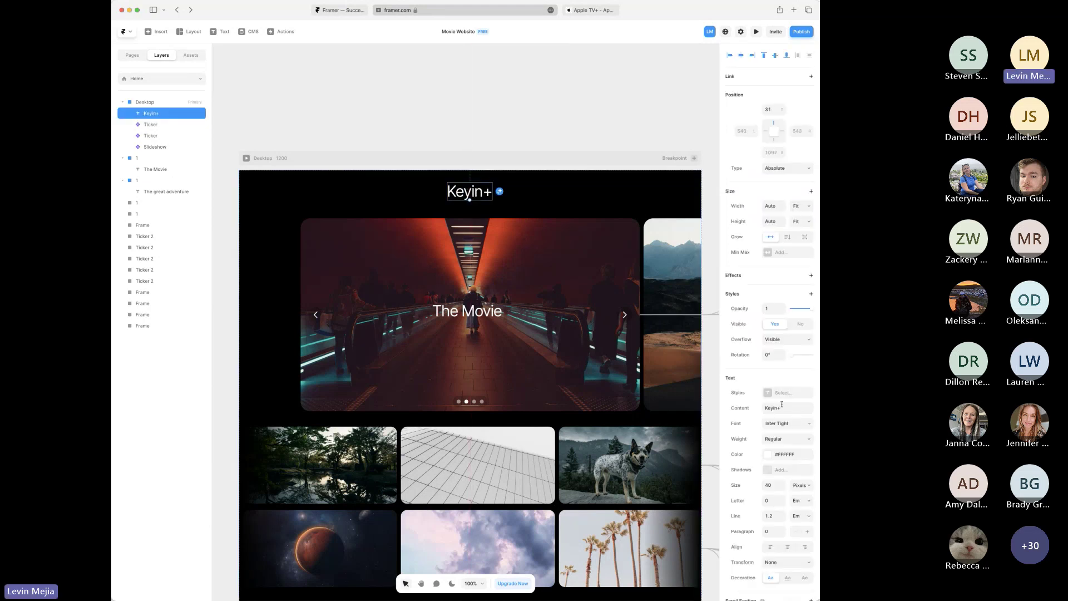
pyautogui.click(791, 441)
pyautogui.press('Down')
pyautogui.press('Down')
pyautogui.press('Down')
pyautogui.click(453, 94)
pyautogui.scroll(-1, 453, 94)
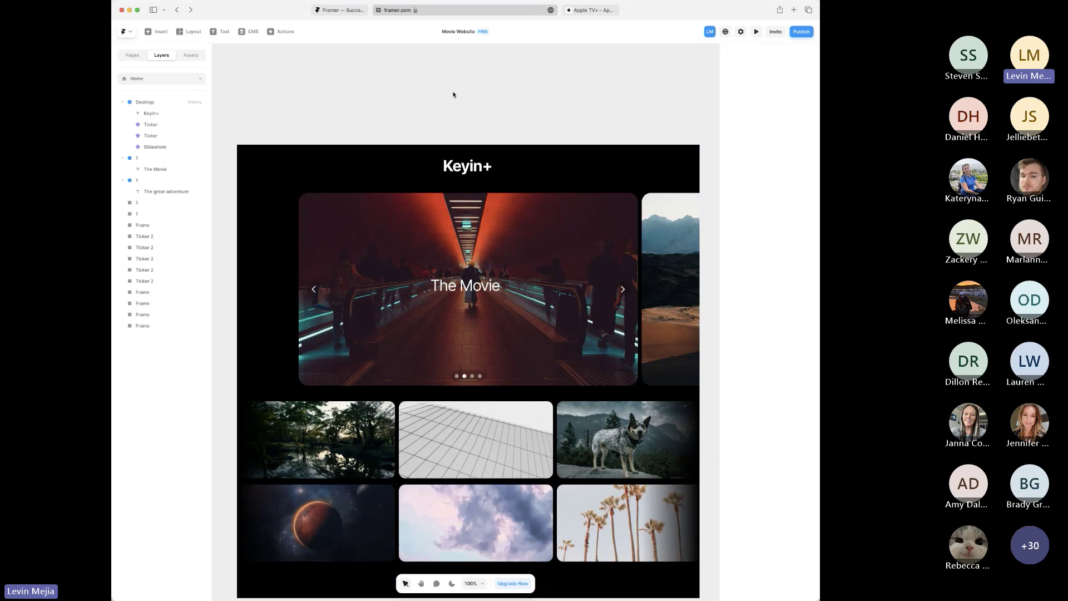
# - Save the project and preview the page with its heading, Slideshow and Tickers
pyautogui.press('super+s')
pyautogui.press('super+minus')
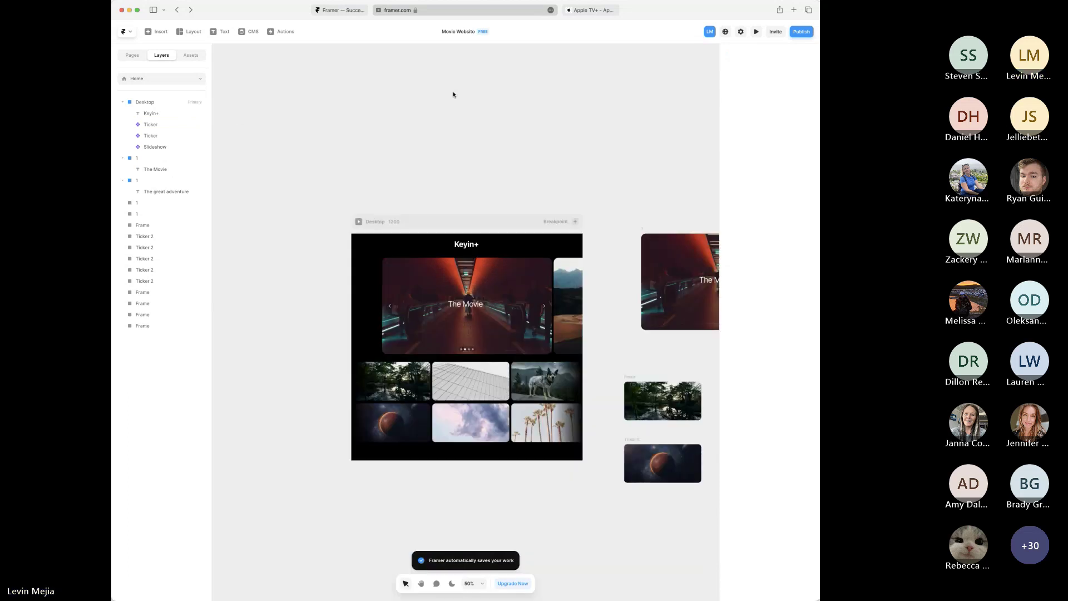
pyautogui.press('super+plus')
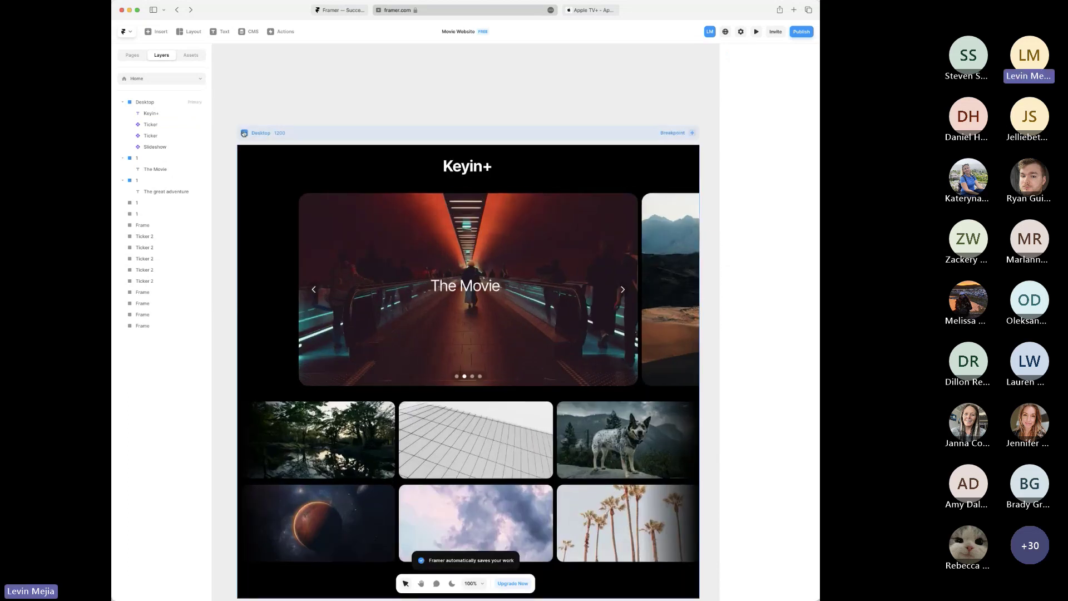
pyautogui.press('super+p')
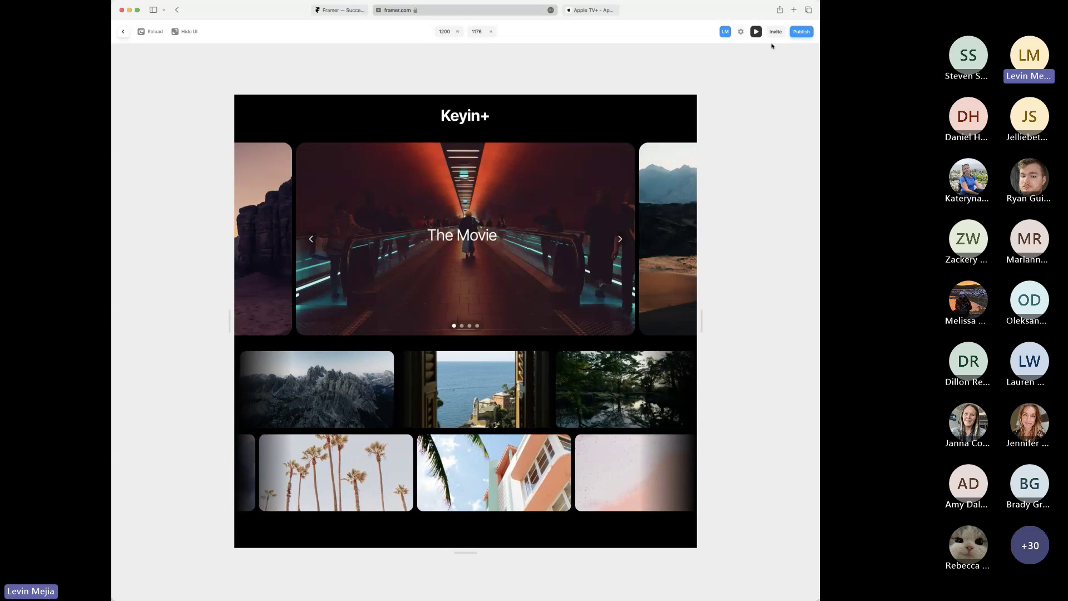
# - Publish the movie website to its framer.app domain and open the live page with its web address
pyautogui.click(802, 32)
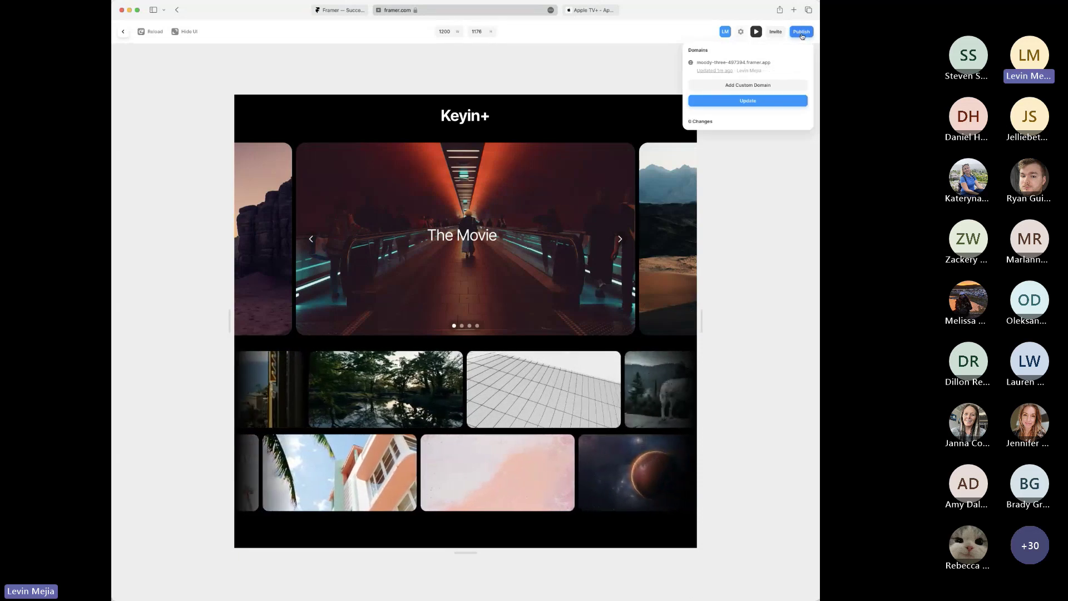
pyautogui.click(739, 65)
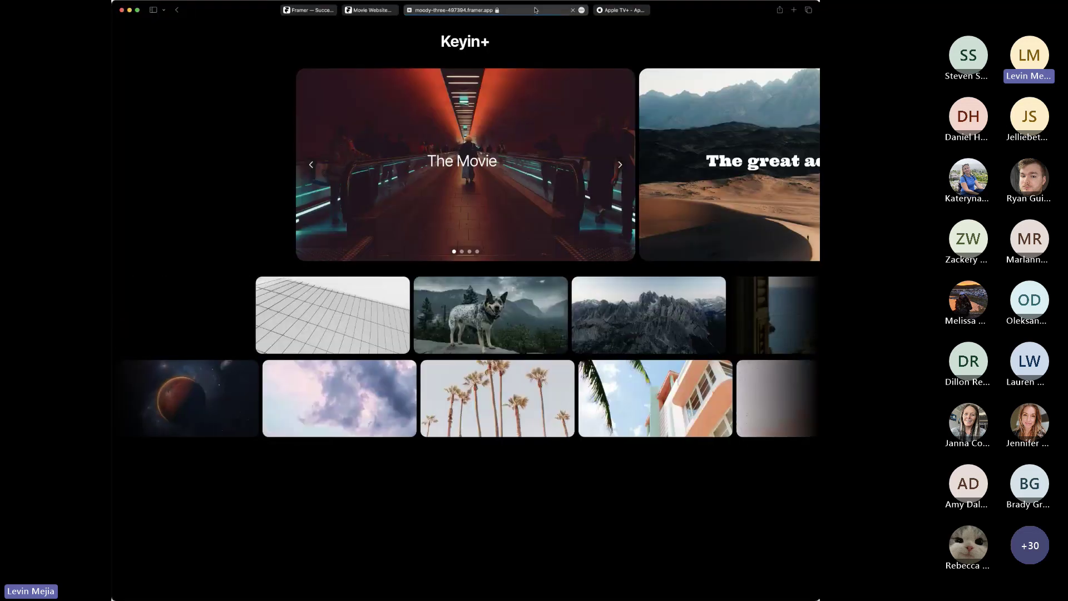
pyautogui.click(535, 12)
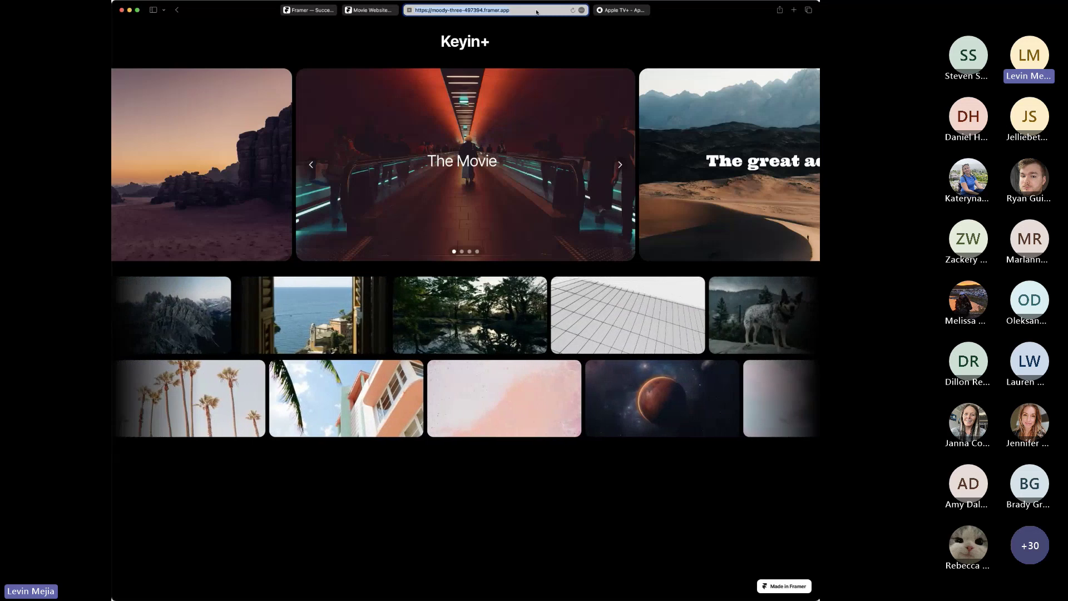
pyautogui.click(633, 45)
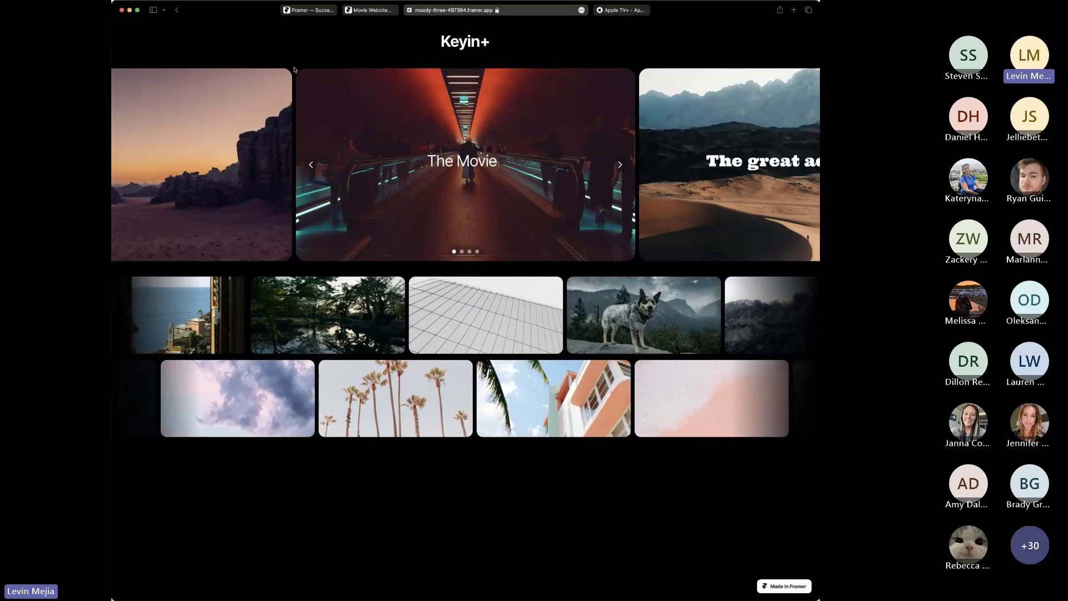
# - Check the live page in Safari's Responsive Design Mode, widening the viewport from the default to about 2060 px
pyautogui.press('super+alt+r')
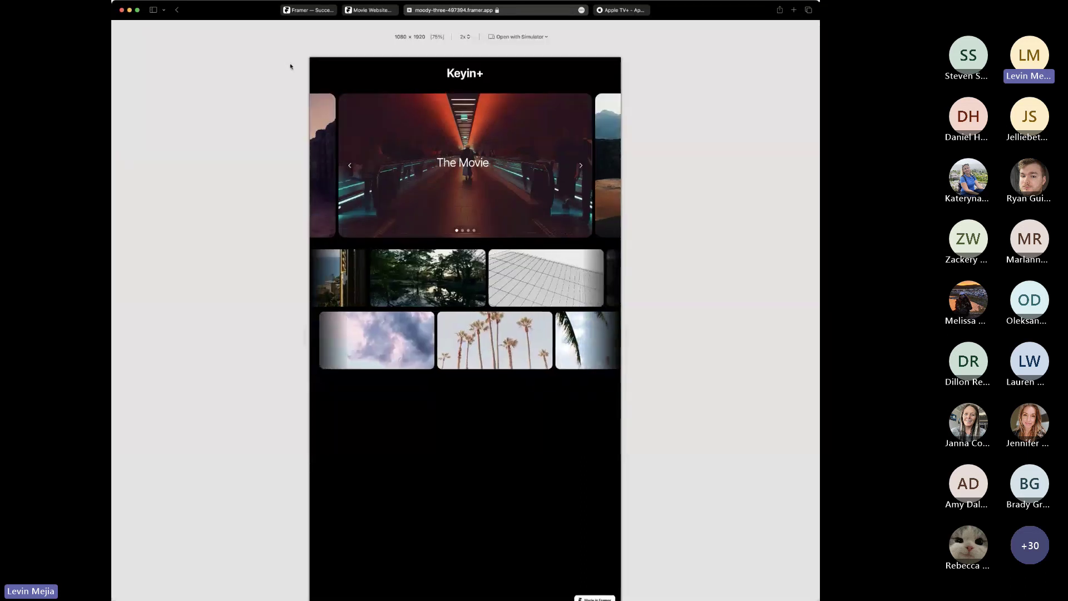
pyautogui.moveTo(626, 335); pyautogui.dragTo(653, 326)
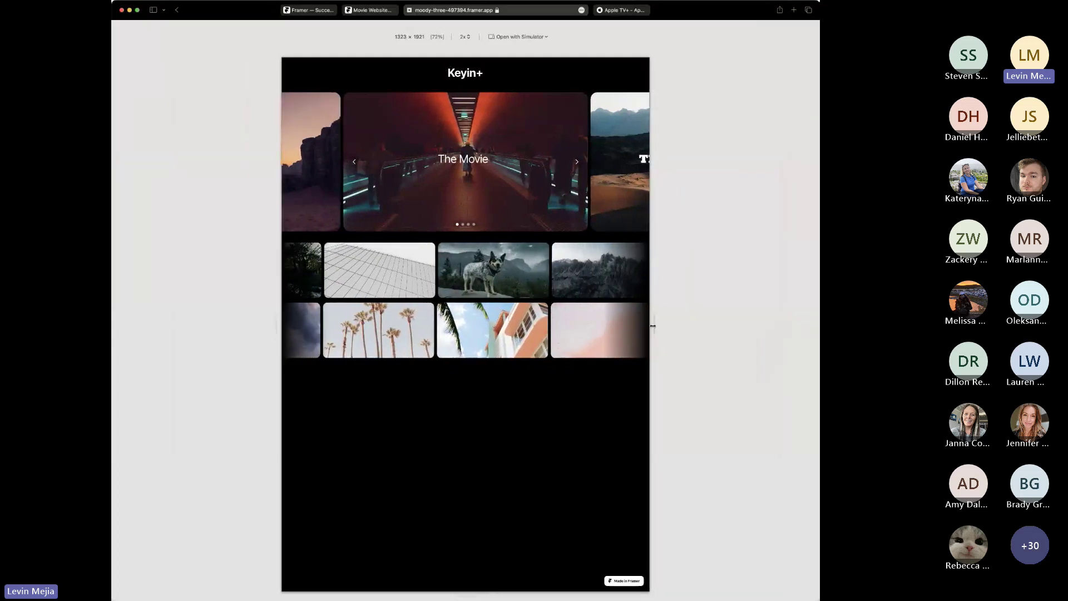
pyautogui.moveTo(652, 326); pyautogui.dragTo(775, 320)
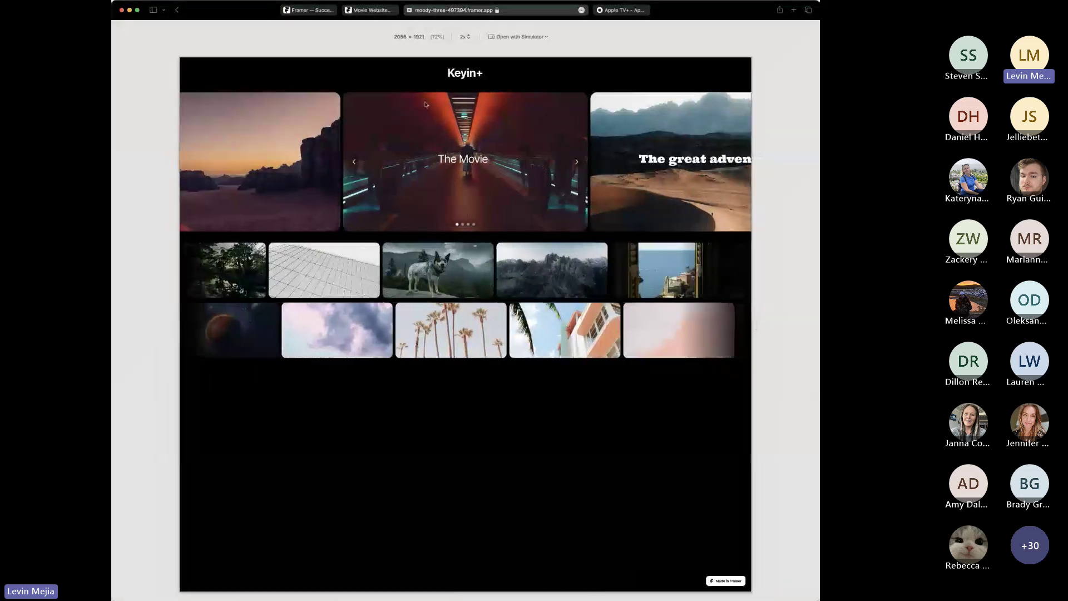
# - Return to the Framer canvas and add a Phone breakpoint to the Desktop page
pyautogui.click(365, 13)
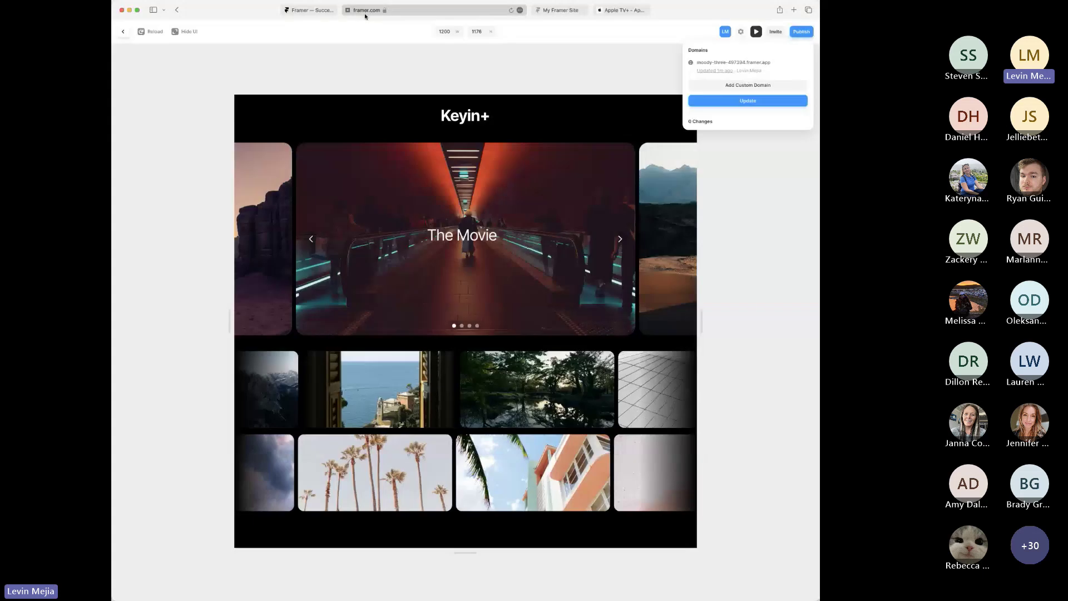
pyautogui.click(123, 32)
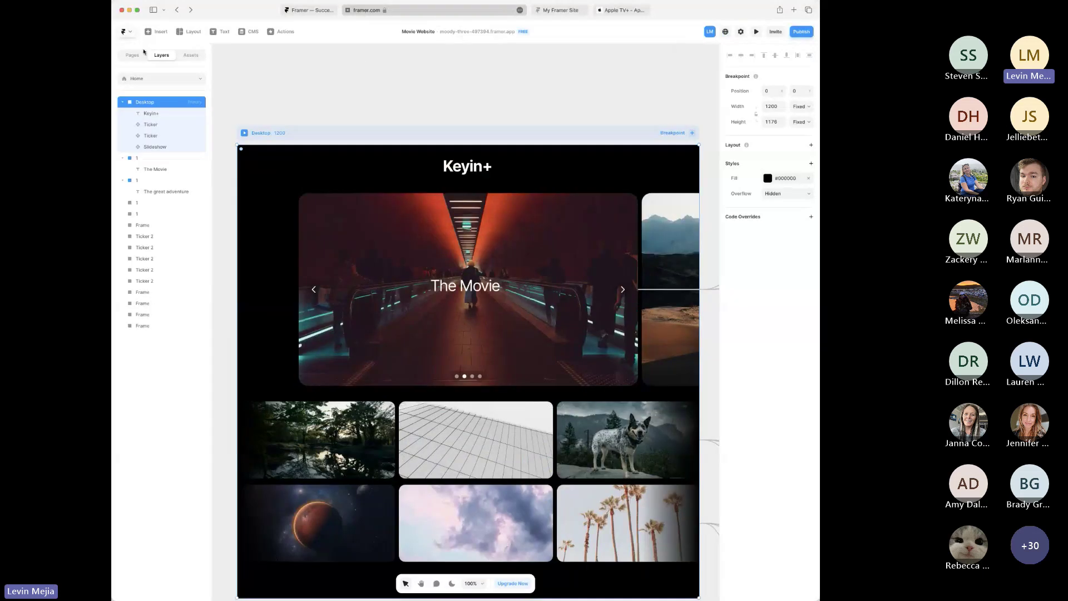
pyautogui.click(425, 101)
pyautogui.press('super+minus')
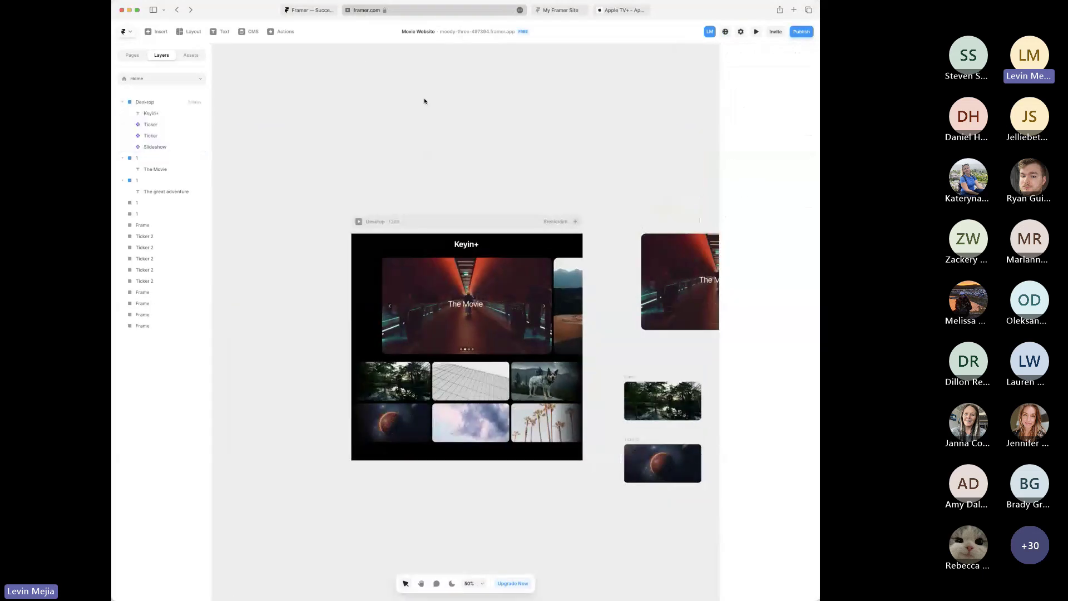
pyautogui.hscroll(3, 425, 101)
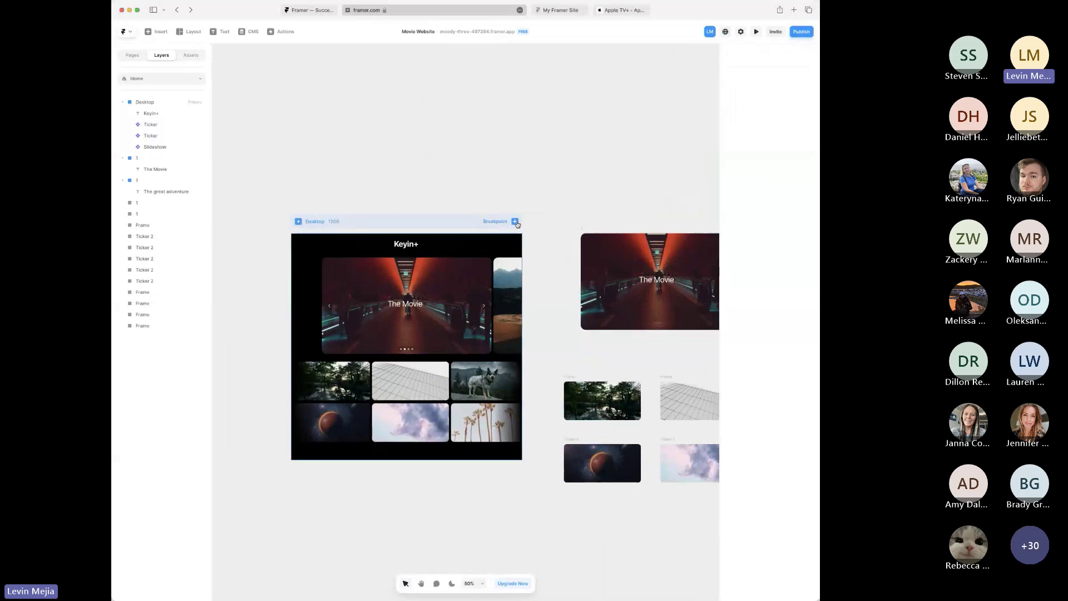
pyautogui.click(516, 222)
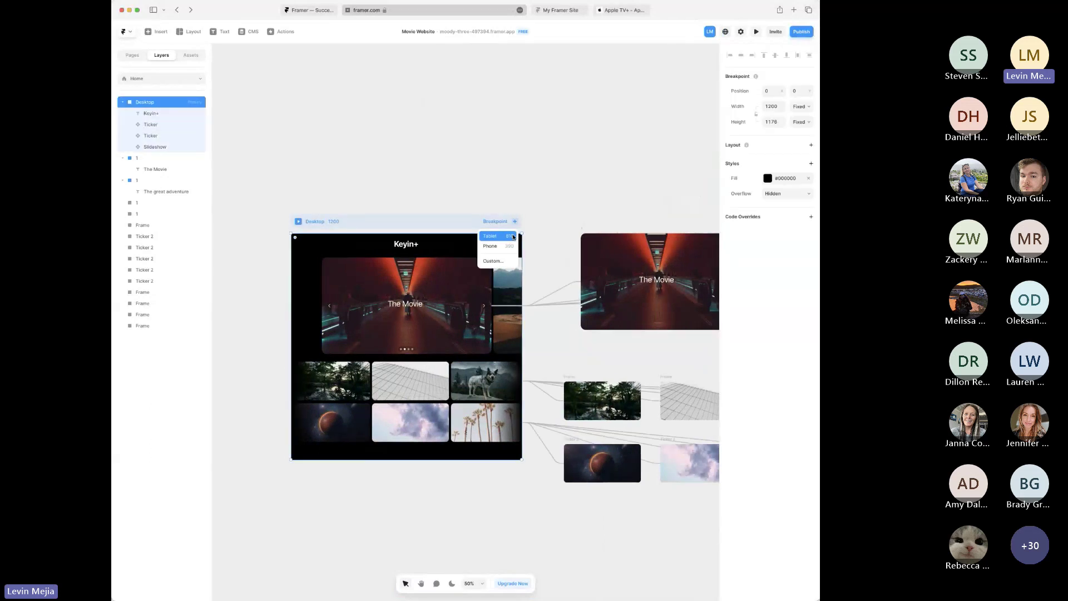
pyautogui.click(507, 246)
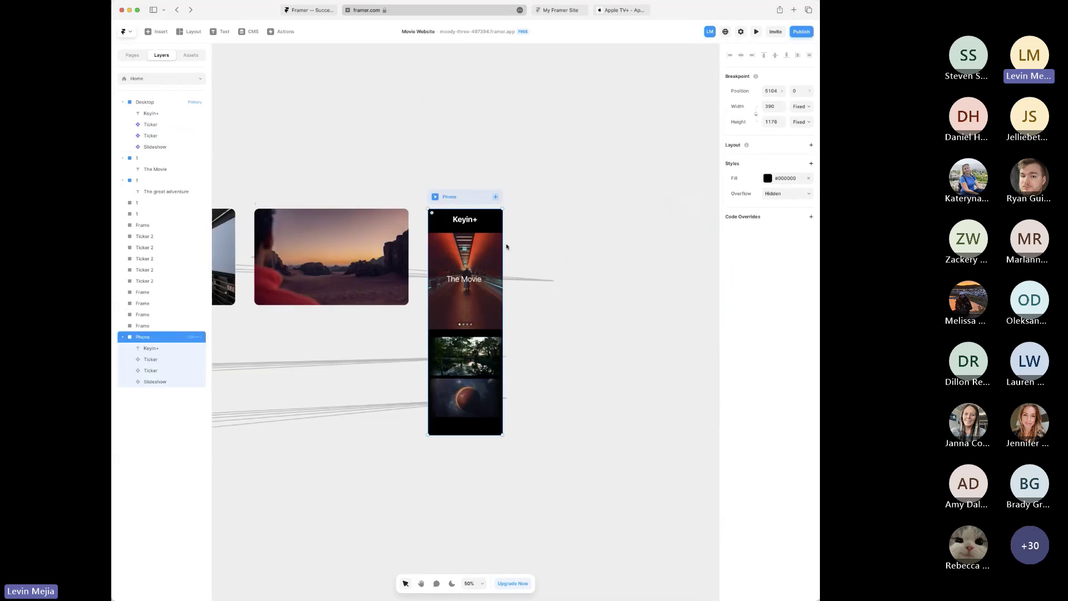
# - Shrink the slideshow in the Phone breakpoint so one full slide fits within the phone's width
pyautogui.click(573, 232)
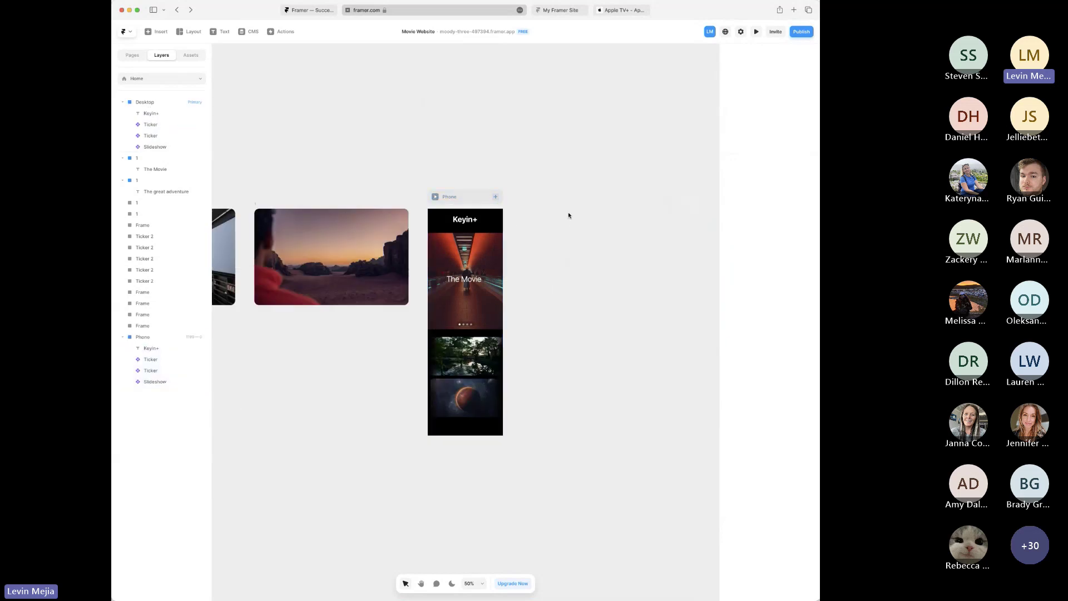
pyautogui.moveTo(411, 186); pyautogui.dragTo(556, 442)
pyautogui.click(480, 317)
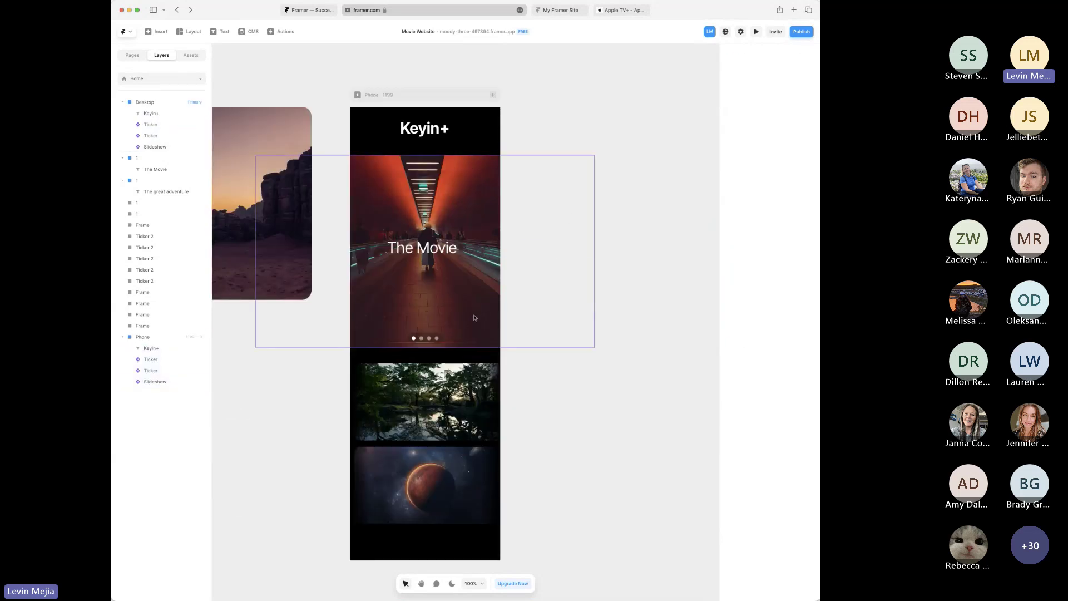
pyautogui.moveTo(596, 350); pyautogui.dragTo(489, 236)
pyautogui.click(508, 280)
# - Scale both tickers in the Phone breakpoint to about 74% width and move them up beneath the slideshow
pyautogui.click(468, 384)
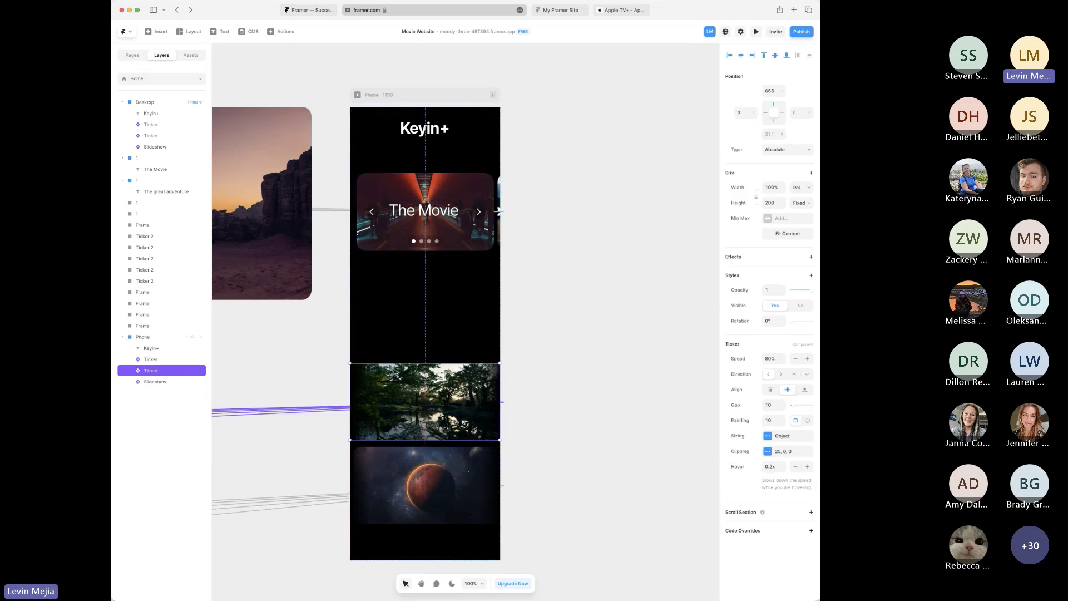
pyautogui.keyDown('shift'); pyautogui.click(479, 479); pyautogui.keyUp('shift')
pyautogui.moveTo(498, 362); pyautogui.dragTo(479, 382)
pyautogui.moveTo(444, 419); pyautogui.dragTo(452, 307)
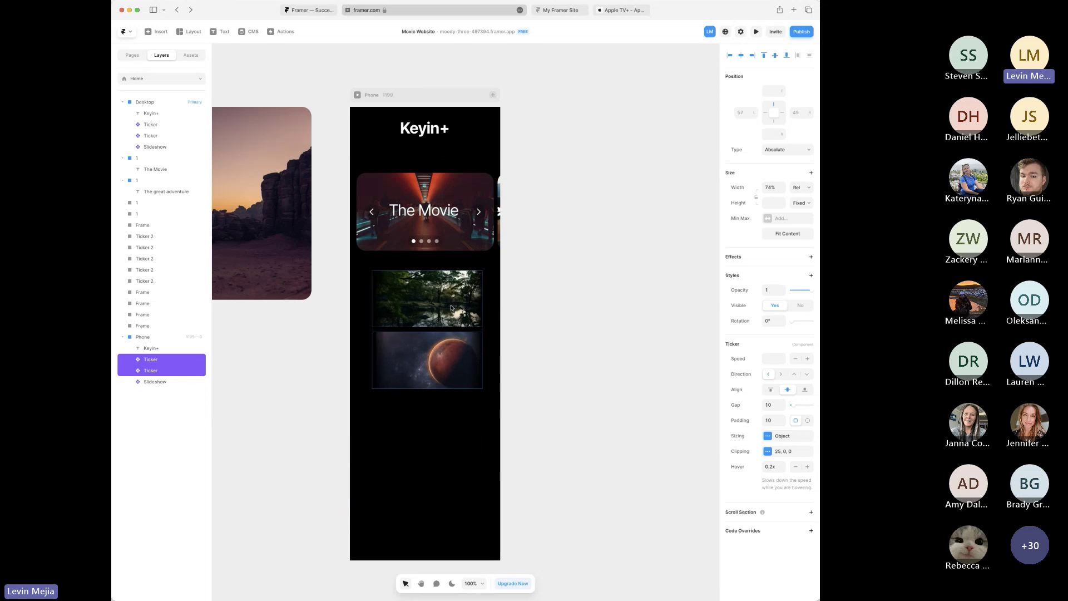
pyautogui.click(568, 304)
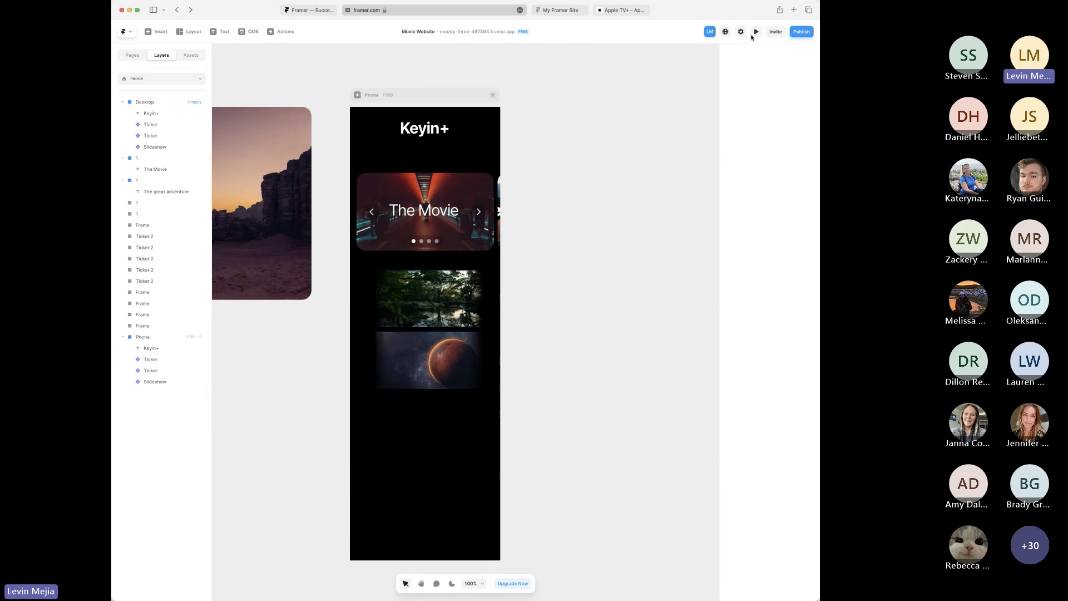
# - Publish the website update and load the live site in its browser tab
pyautogui.click(802, 31)
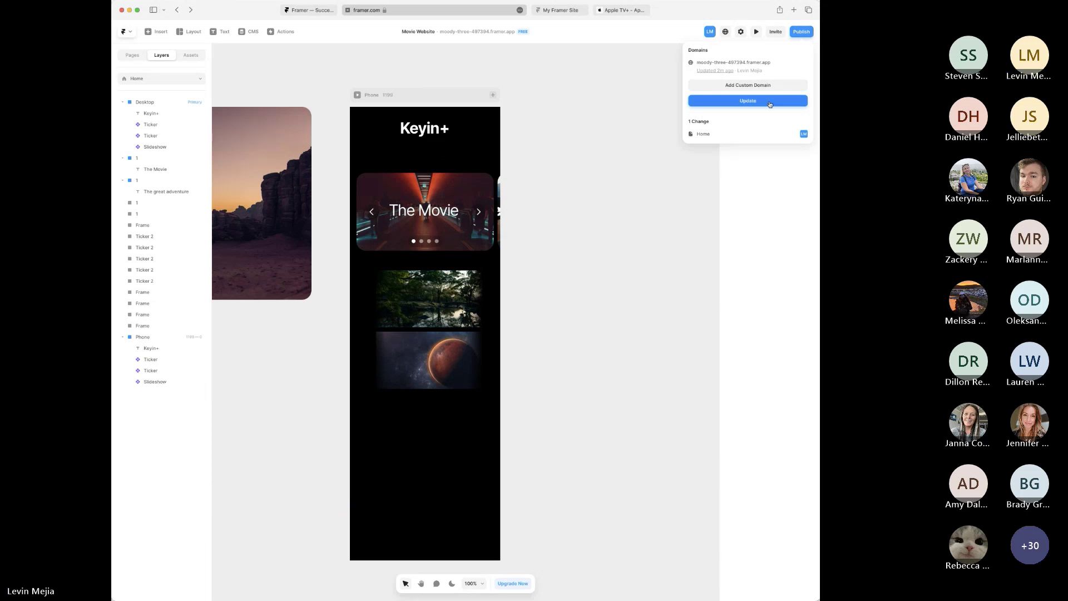
pyautogui.click(771, 105)
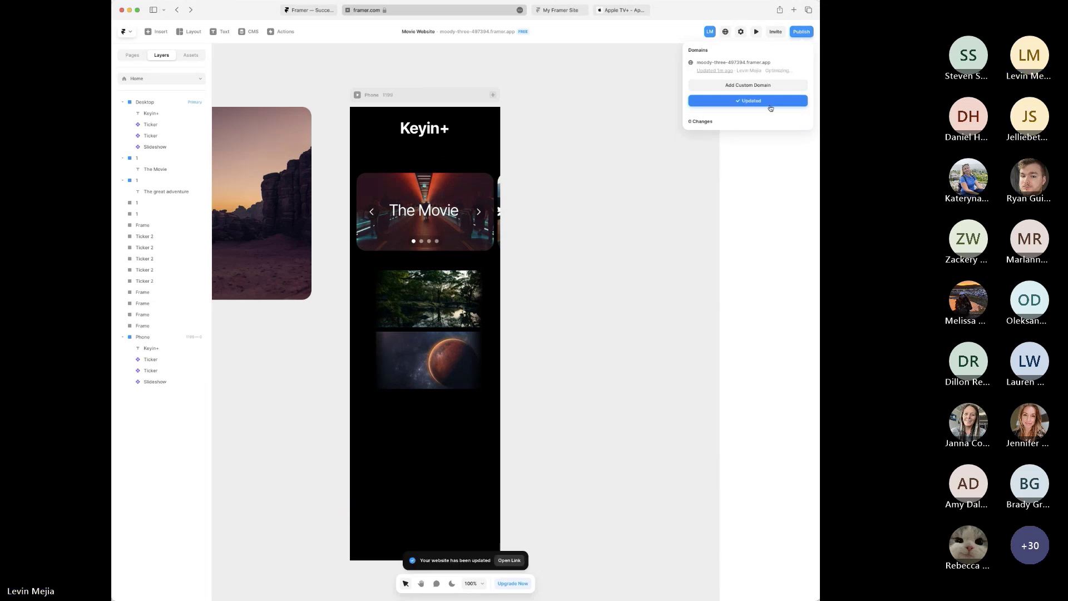
pyautogui.click(567, 11)
pyautogui.click(574, 11)
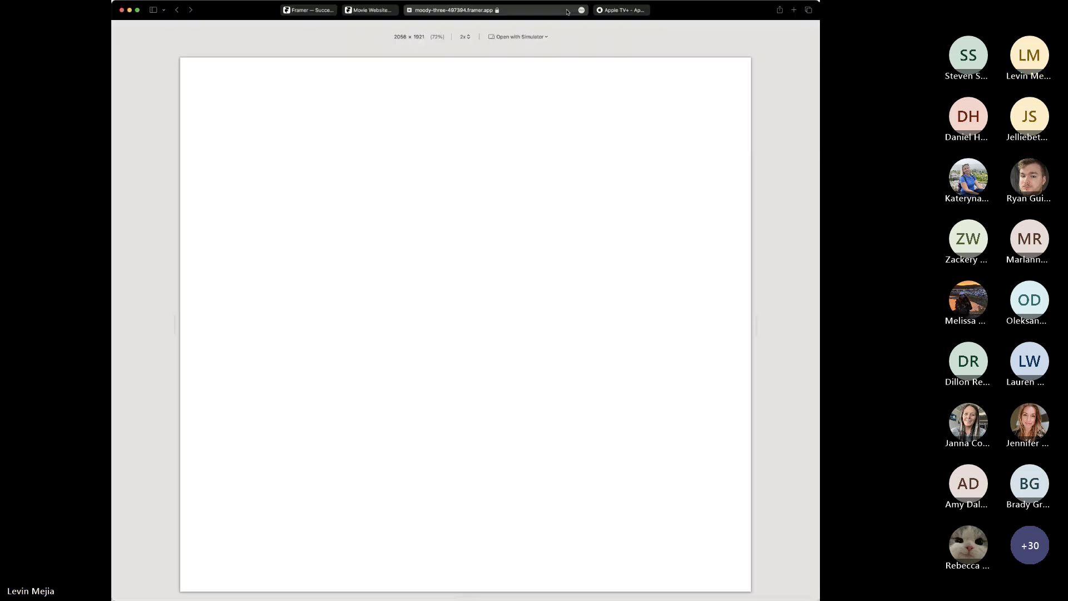
pyautogui.click(573, 11)
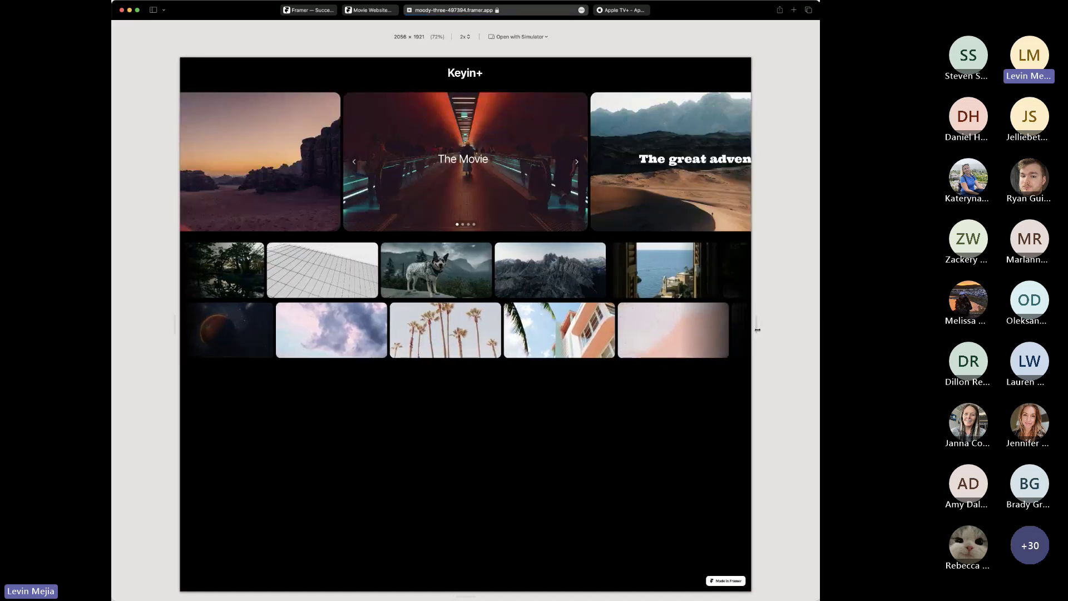
# - Check the live site's layout at about 441 px and about 2205 px wide, and return to the Framer editor
pyautogui.moveTo(755, 324); pyautogui.dragTo(535, 297)
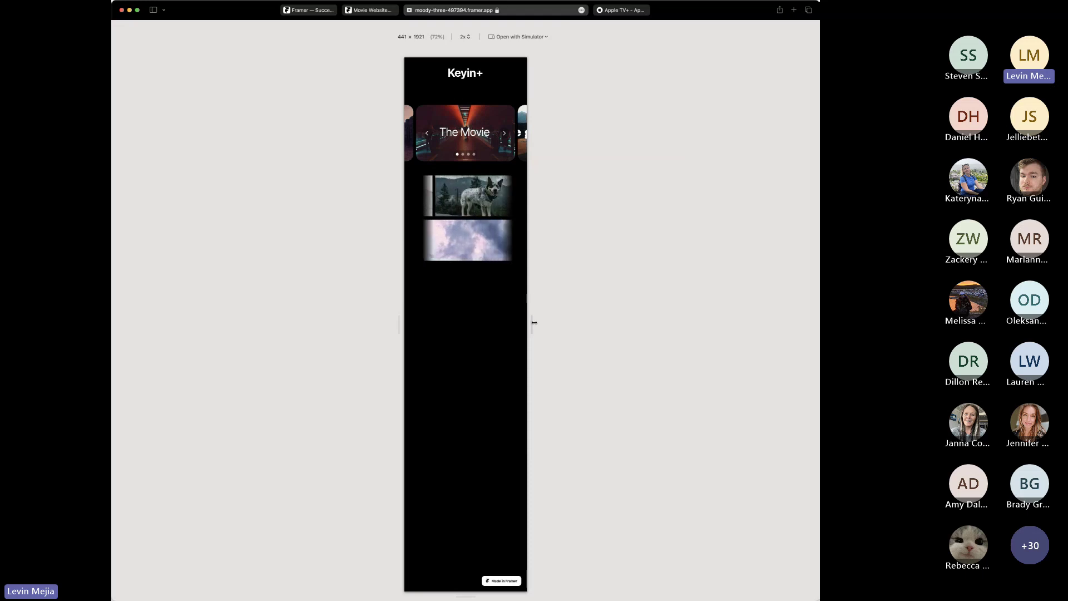
pyautogui.moveTo(534, 323); pyautogui.dragTo(781, 314)
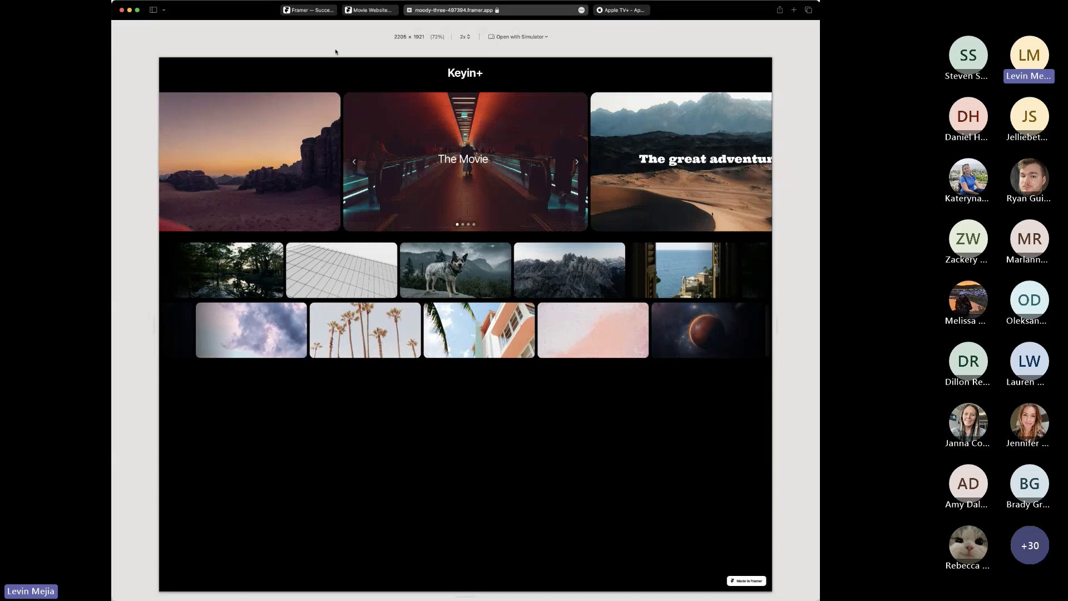
pyautogui.press('super+1')
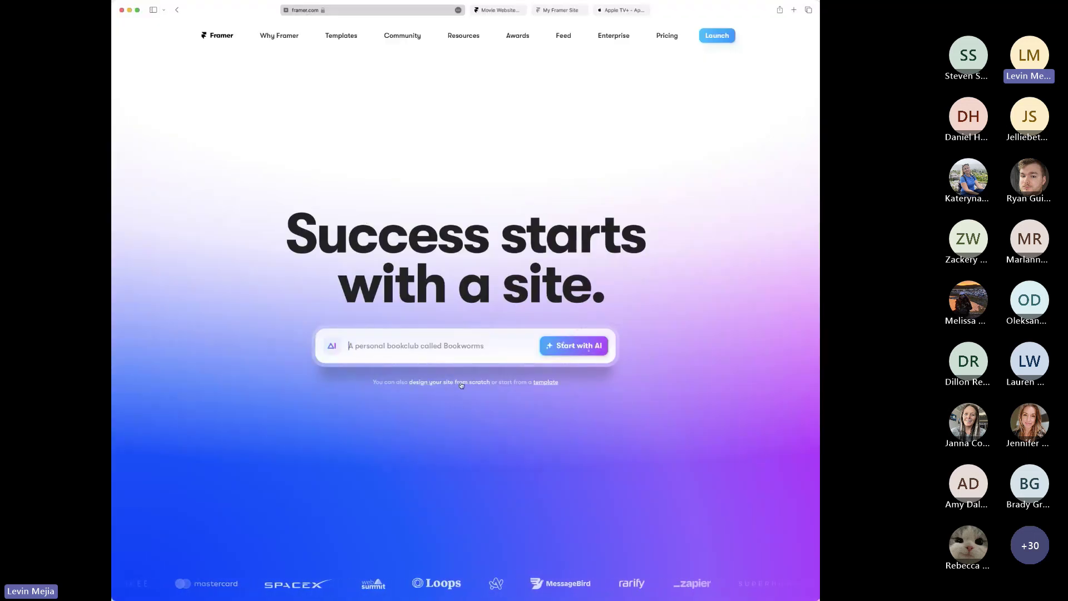
pyautogui.click(497, 10)
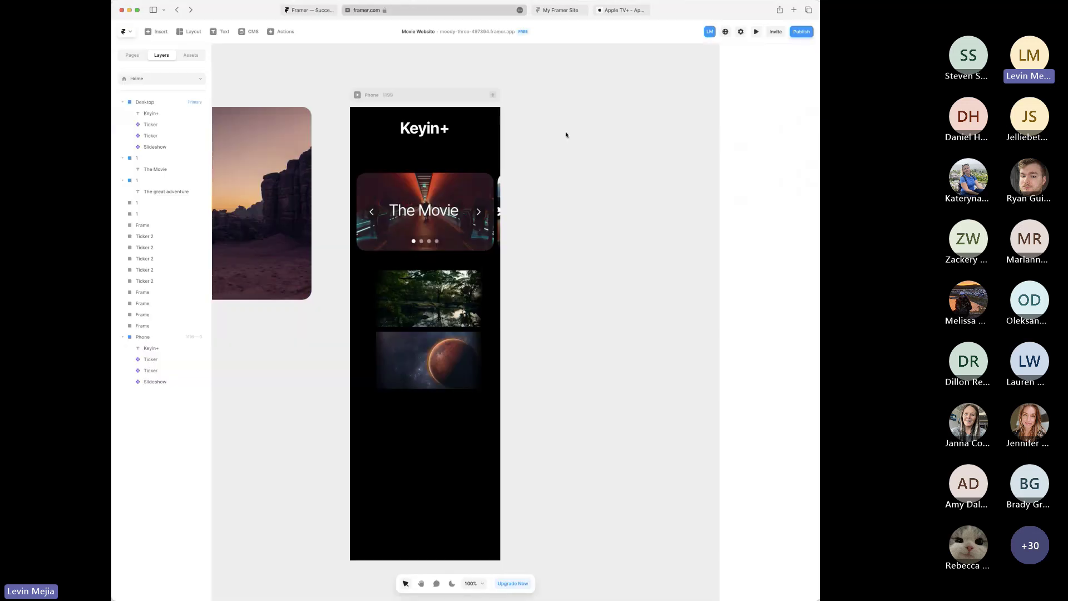
# - Collapse the Desktop and Phone breakpoints in the layer list and look at the project's page list
pyautogui.hscroll(-10, 566, 135)
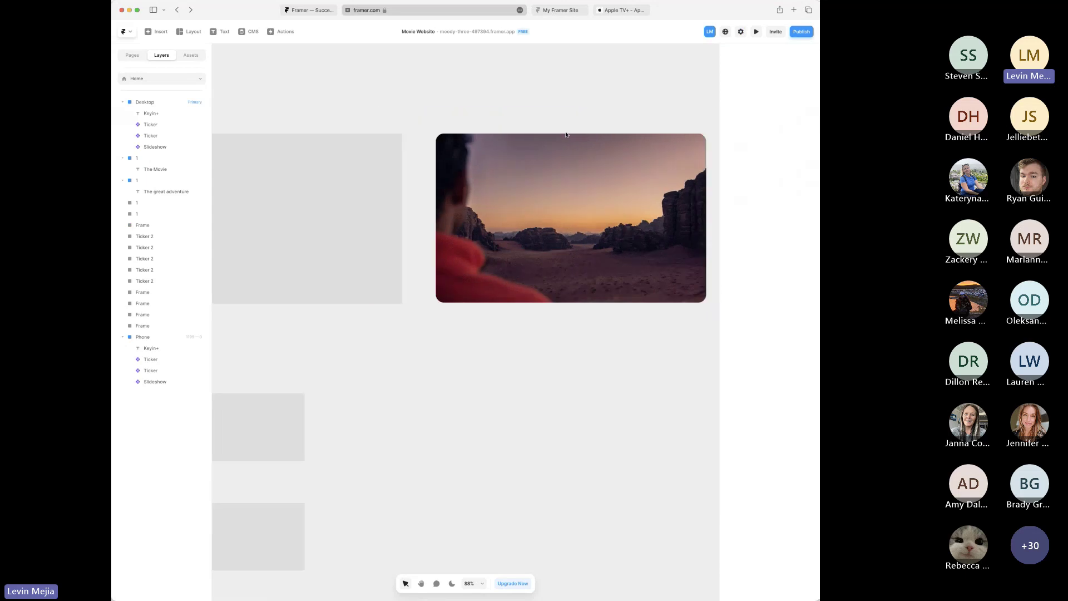
pyautogui.scroll(-5, 566, 135)
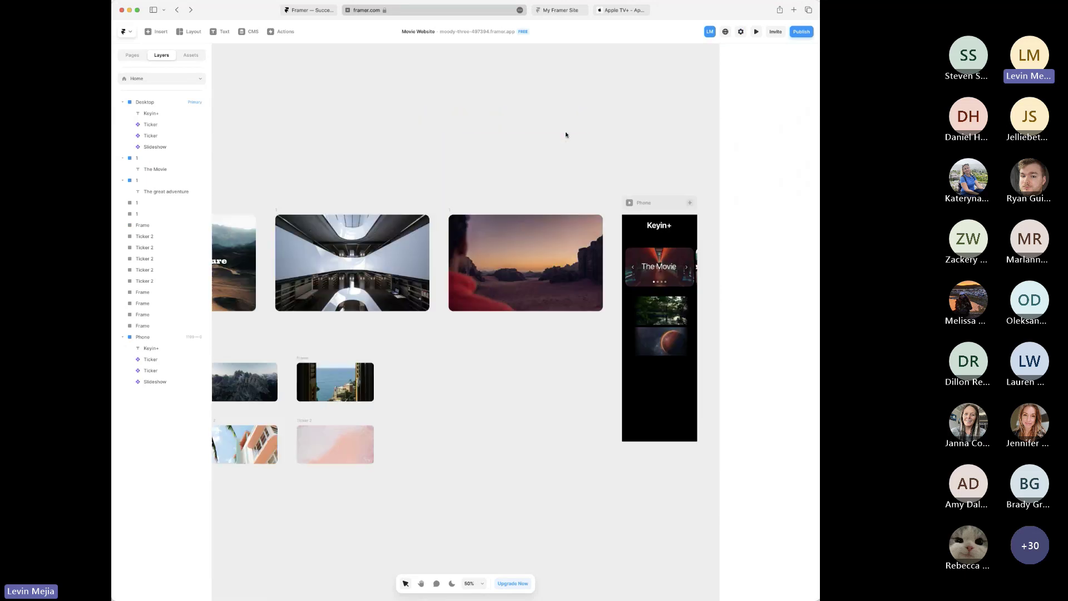
pyautogui.click(202, 82)
pyautogui.click(261, 75)
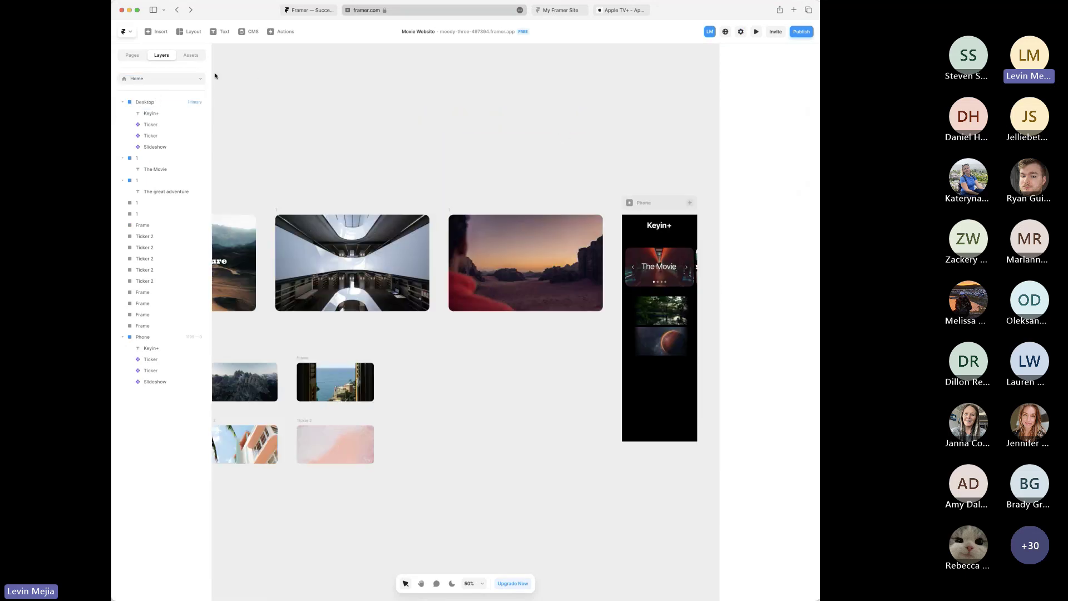
pyautogui.click(123, 103)
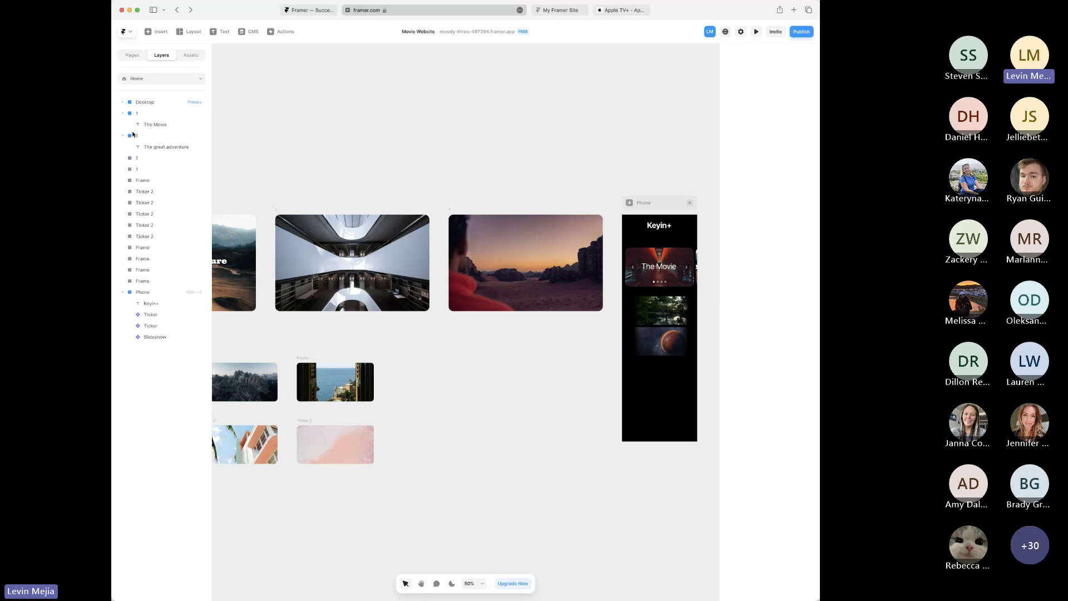
pyautogui.click(122, 293)
pyautogui.click(200, 79)
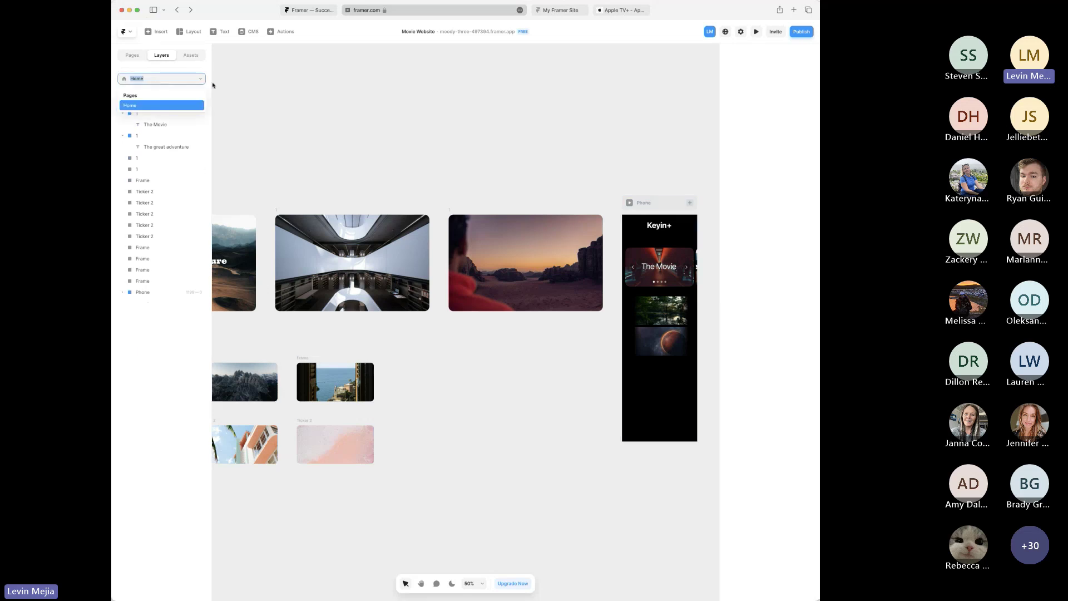
pyautogui.click(264, 89)
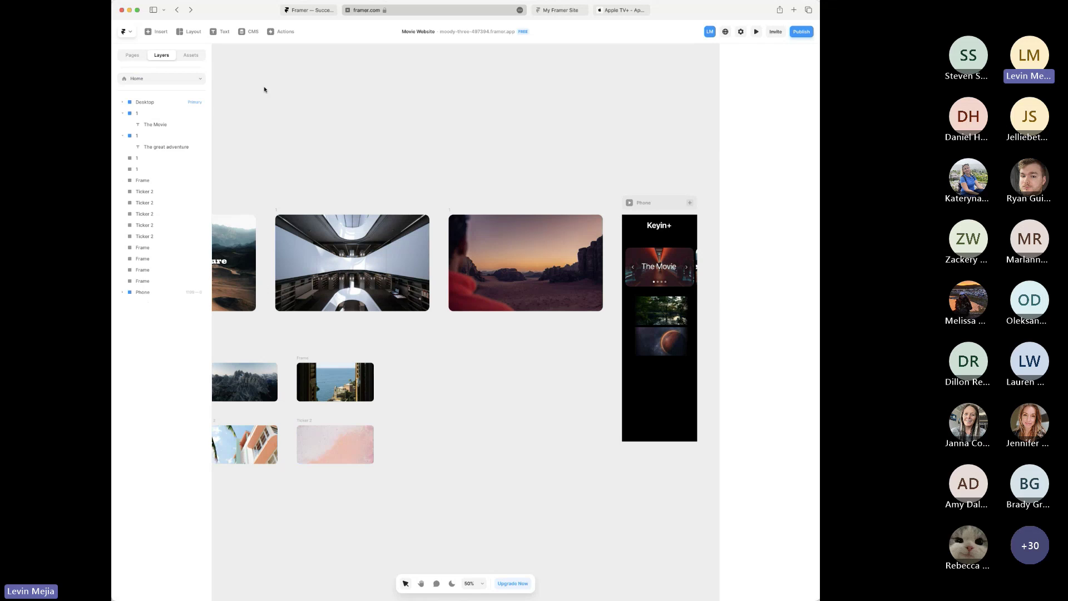
# - Add a new web page with the path /about
pyautogui.press('super+minus')
pyautogui.click(132, 56)
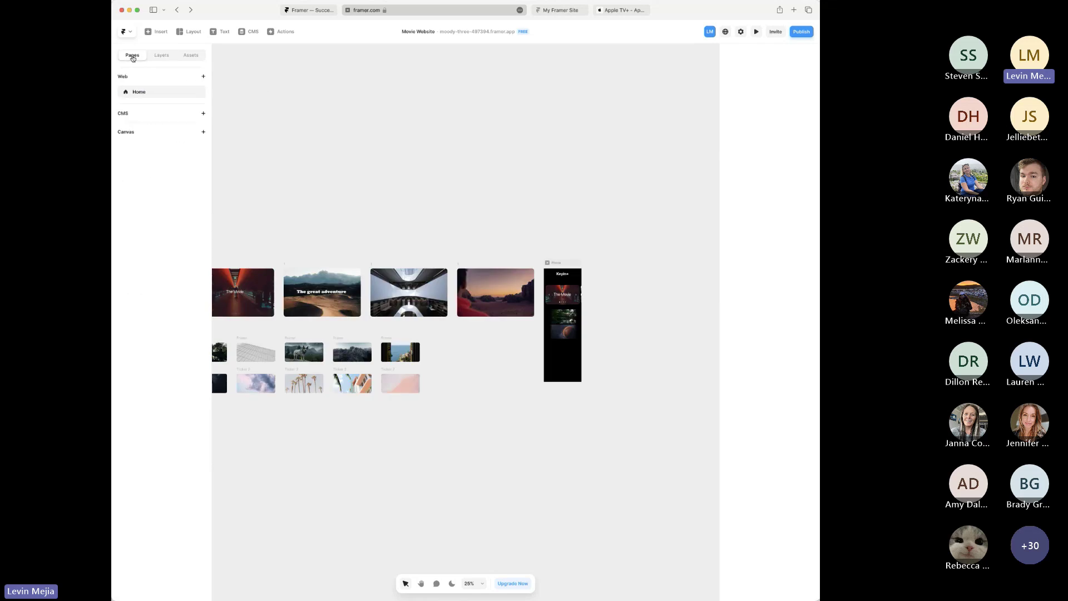
pyautogui.click(204, 78)
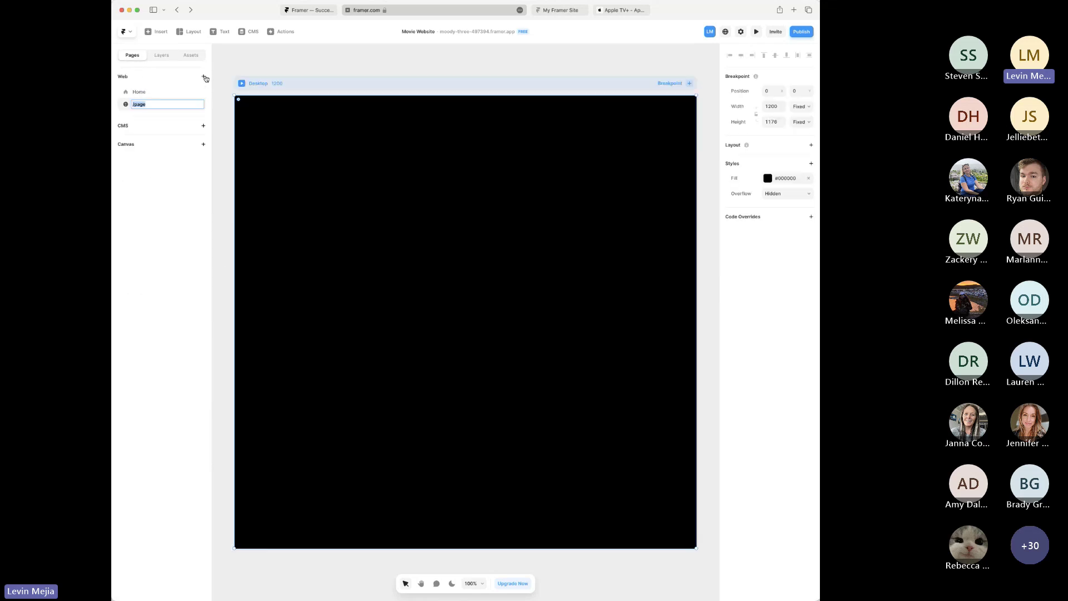
pyautogui.write('Abou')
pyautogui.press('BackSpace')
pyautogui.press('Return')
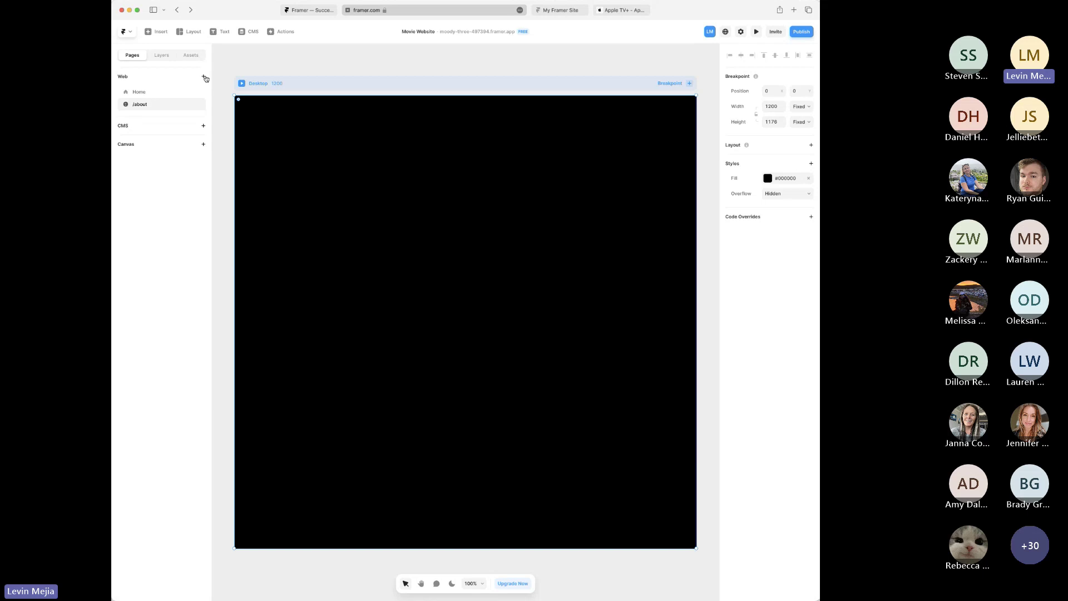
pyautogui.click(336, 64)
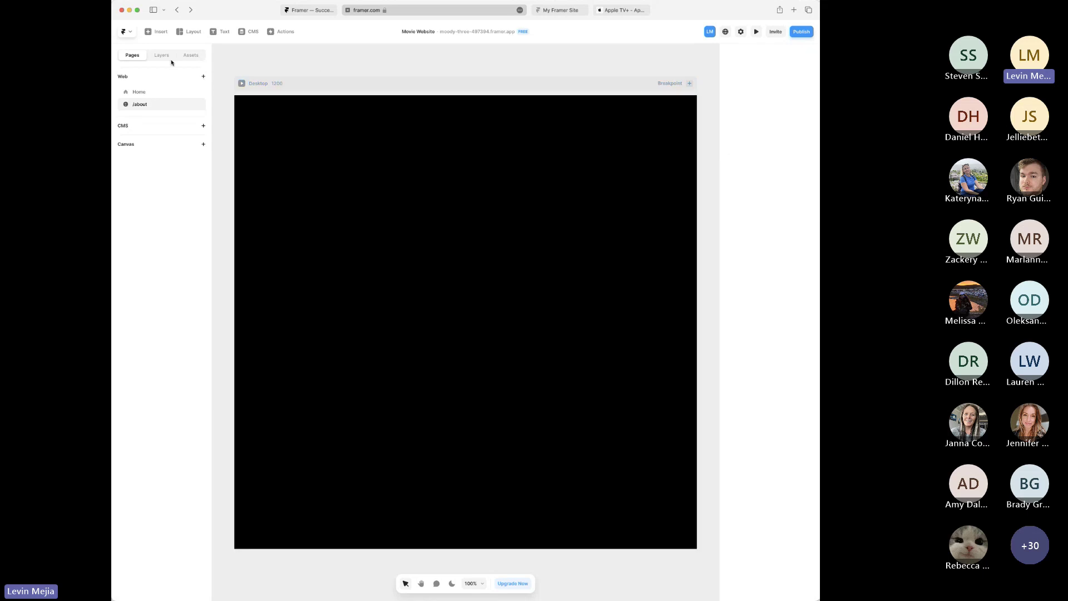
# - Insert a Slideshow component centred on the about page and enlarge it to about 944 by 472
pyautogui.click(162, 34)
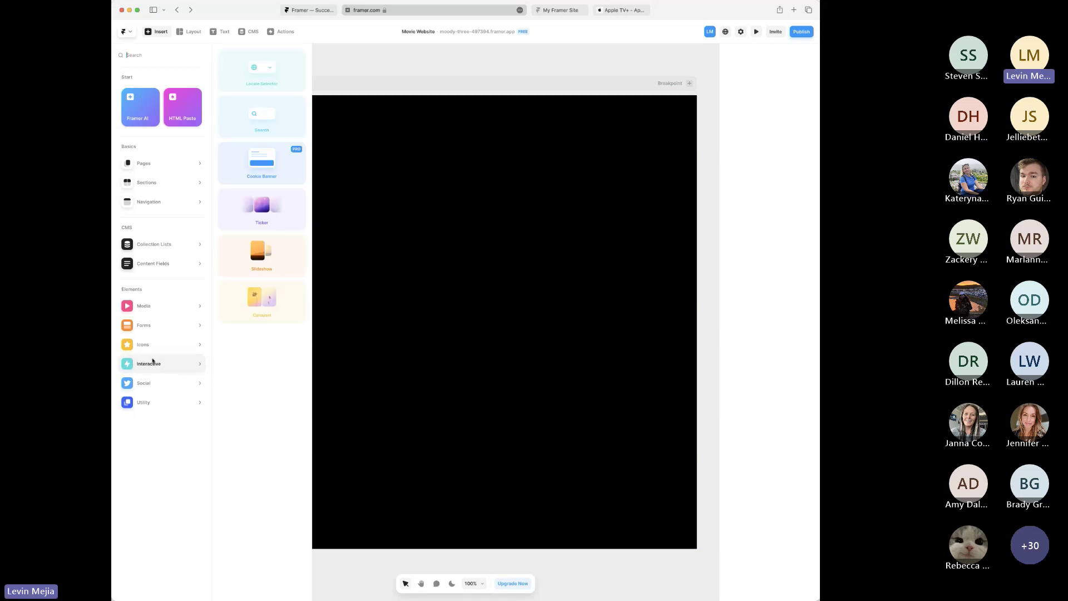
pyautogui.moveTo(262, 259); pyautogui.dragTo(465, 259)
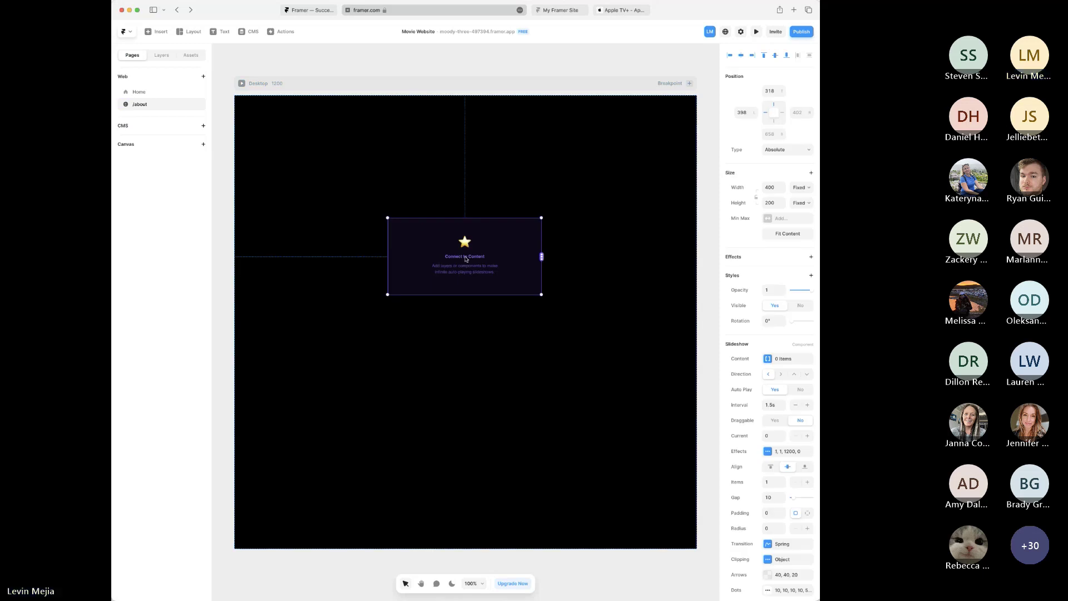
pyautogui.moveTo(541, 217); pyautogui.dragTo(647, 166)
pyautogui.press('super+minus')
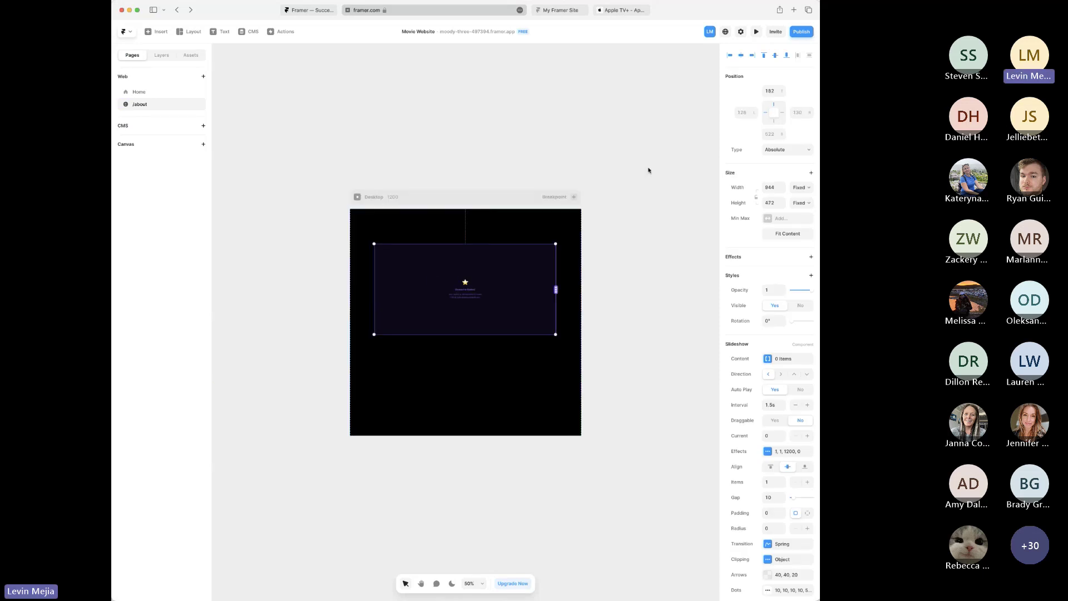
# - Draw a frame about 330 high on the empty canvas beside the about page's Desktop breakpoint
pyautogui.hscroll(2, 682, 243)
pyautogui.click(660, 245)
pyautogui.press('f')
pyautogui.moveTo(584, 238); pyautogui.dragTo(686, 302)
# - Set the slideshow's width to 800 and its height to 500
pyautogui.click(465, 290)
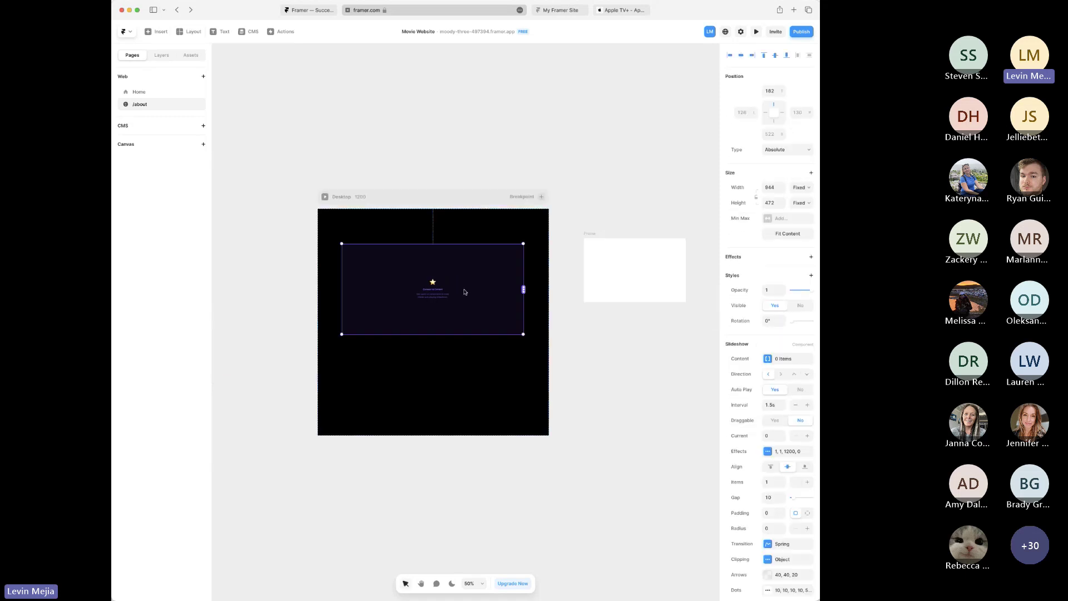
pyautogui.click(775, 189)
pyautogui.write('800')
pyautogui.press('Return')
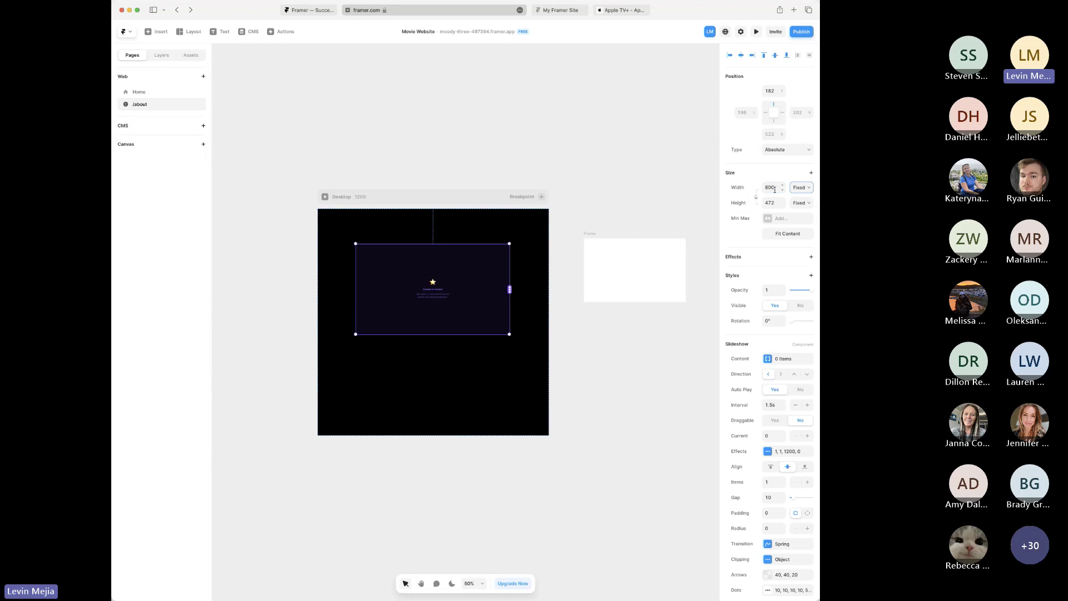
pyautogui.press('Tab')
pyautogui.press('BackSpace')
pyautogui.write('500')
pyautogui.press('Tab')
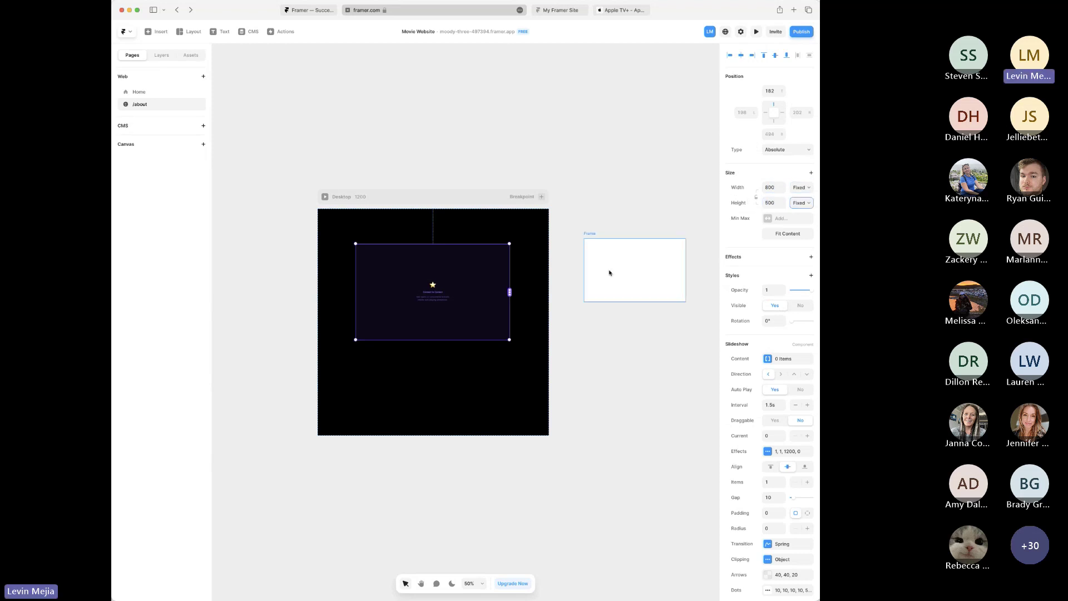
# - Resize the white frame beside the Desktop breakpoint to 800 wide and 500 high
pyautogui.click(624, 259)
pyautogui.click(772, 146)
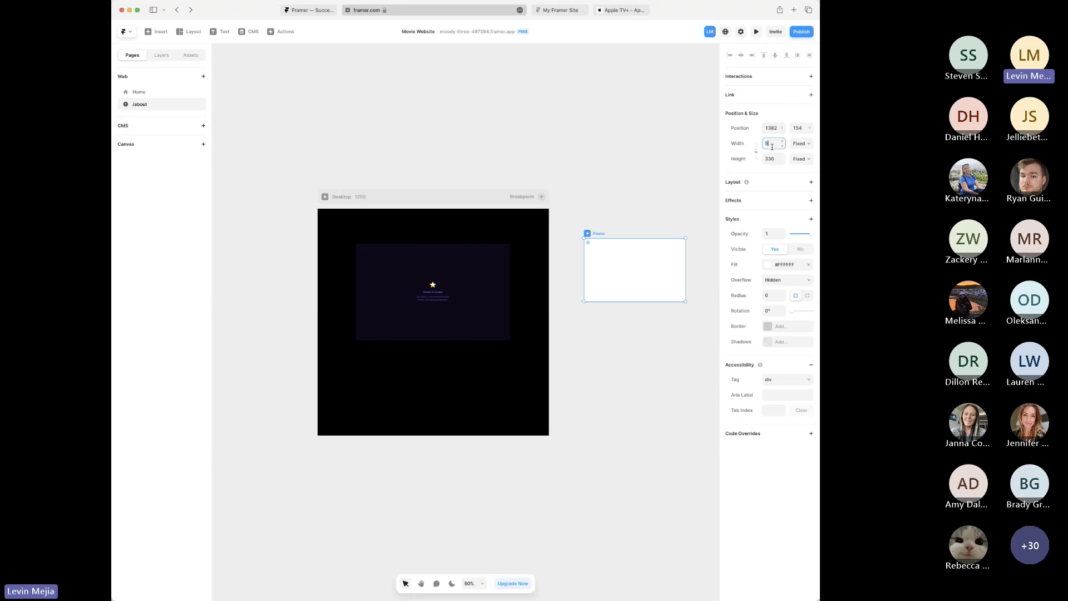
pyautogui.press('Tab')
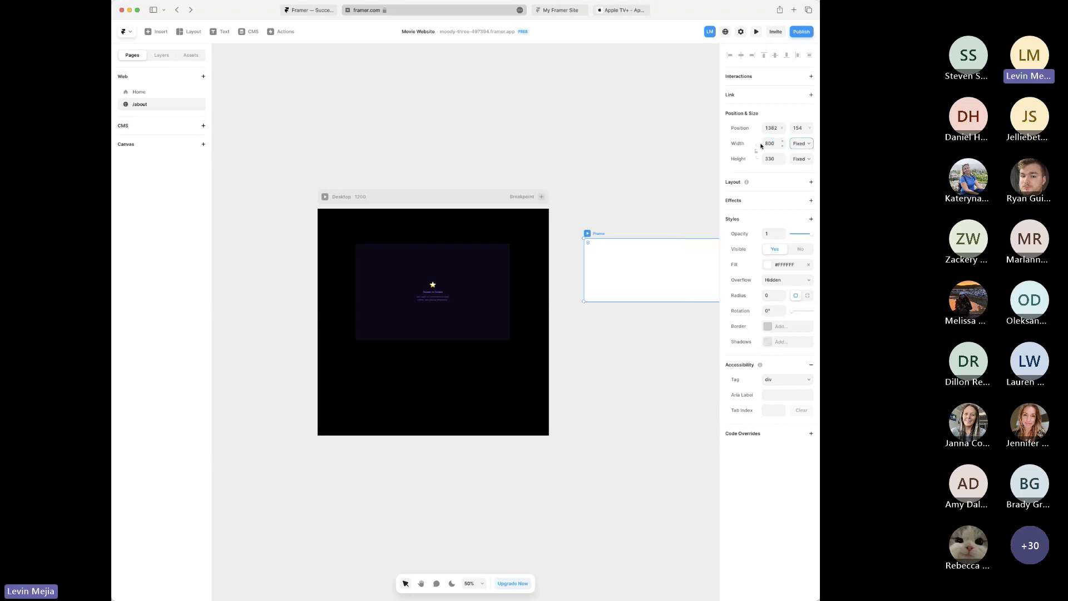
pyautogui.hscroll(3, 529, 151)
pyautogui.scroll(-2, 529, 150)
pyautogui.click(770, 159)
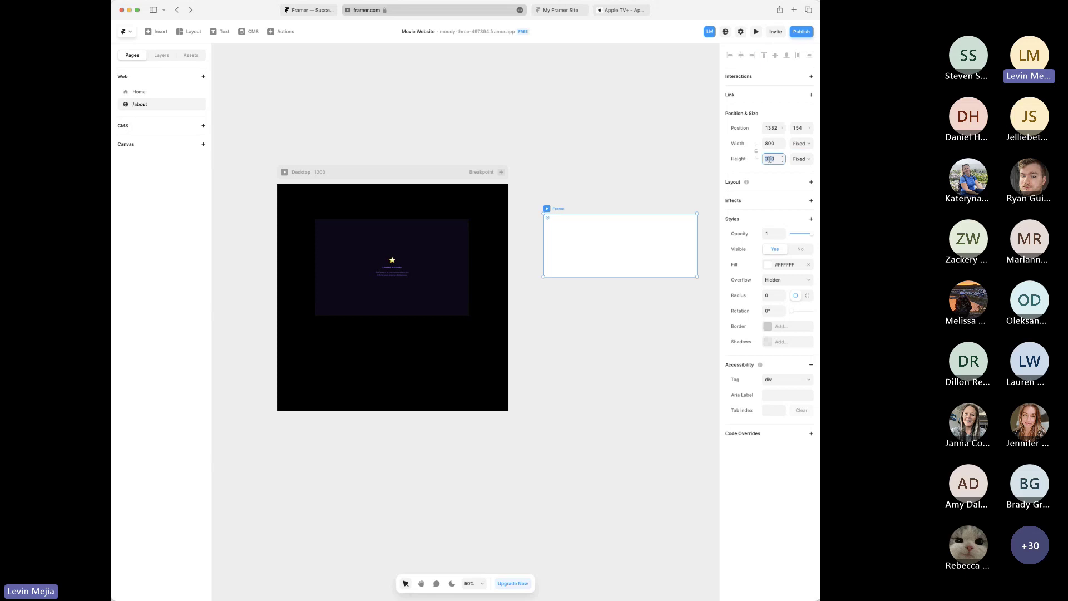
pyautogui.write('500')
pyautogui.press('Tab')
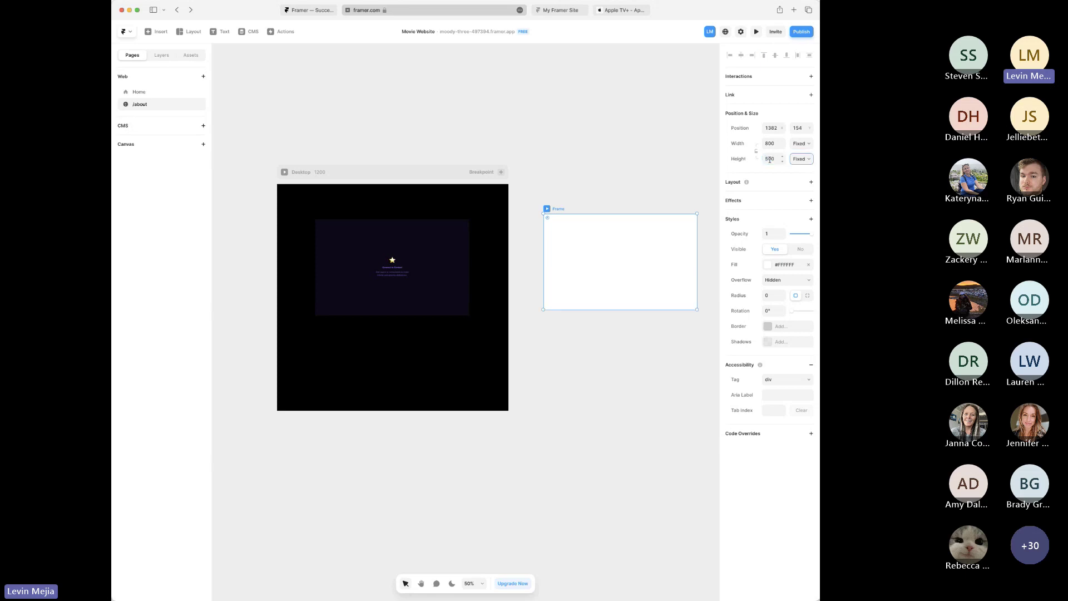
# - Switch the 800 by 500 white frame's fill to an image and open the Unsplash photo picker
pyautogui.click(634, 268)
pyautogui.rightClick(634, 268)
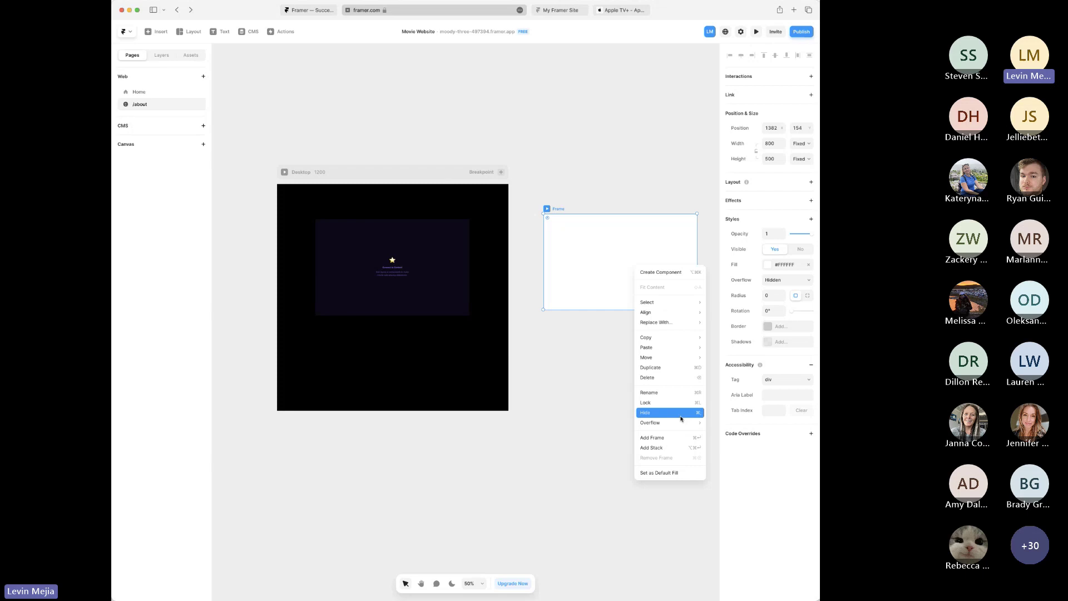
pyautogui.click(772, 265)
pyautogui.click(772, 266)
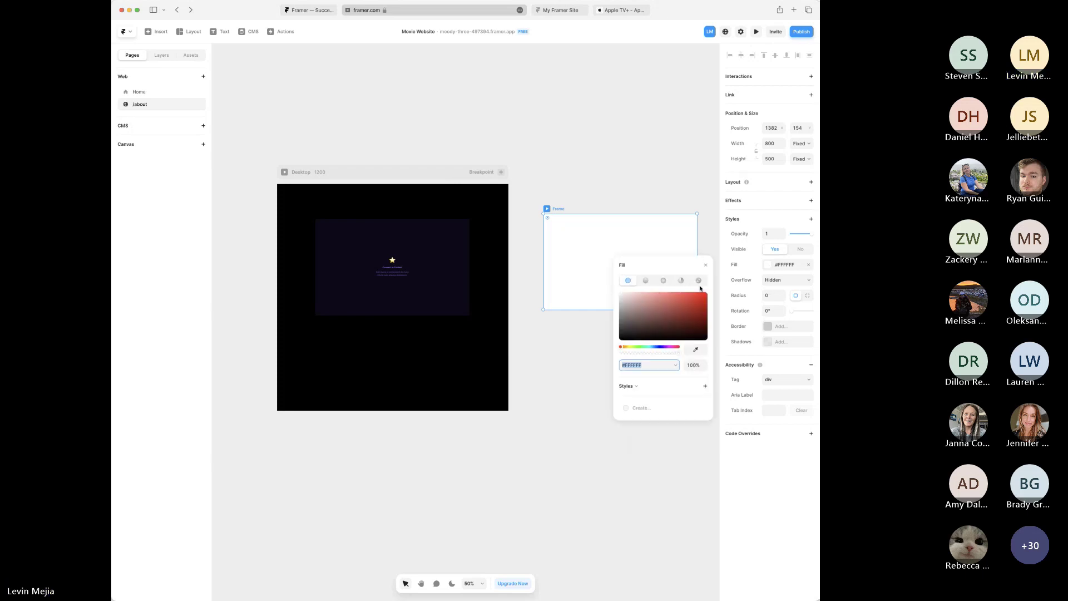
pyautogui.click(699, 281)
pyautogui.click(687, 419)
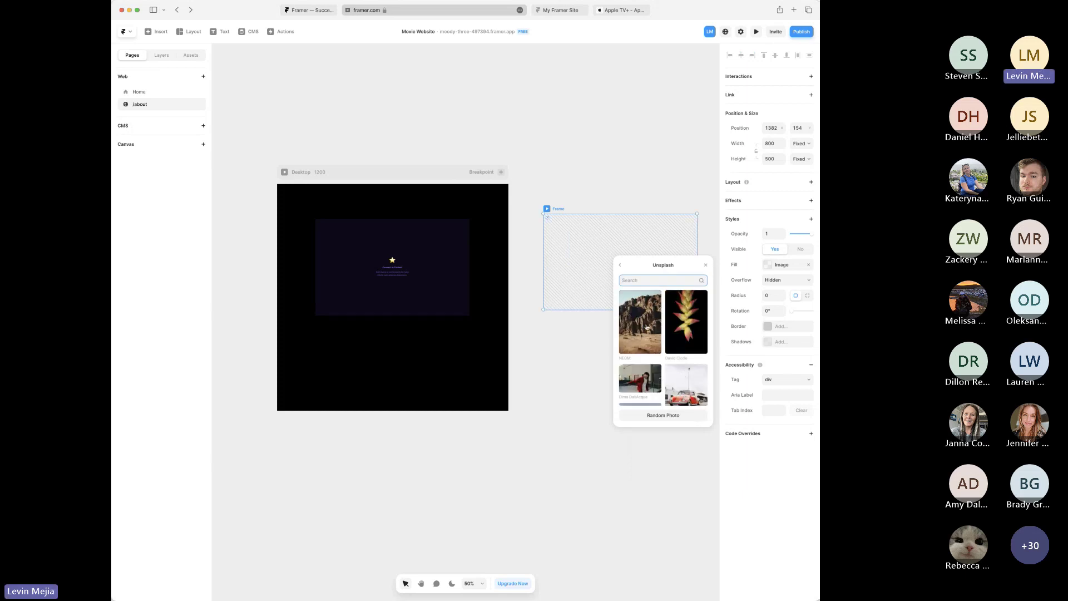
# - Fill the frame with the Unsplash photo of red canyon rocks against a teal sky
pyautogui.scroll(-2, 660, 349)
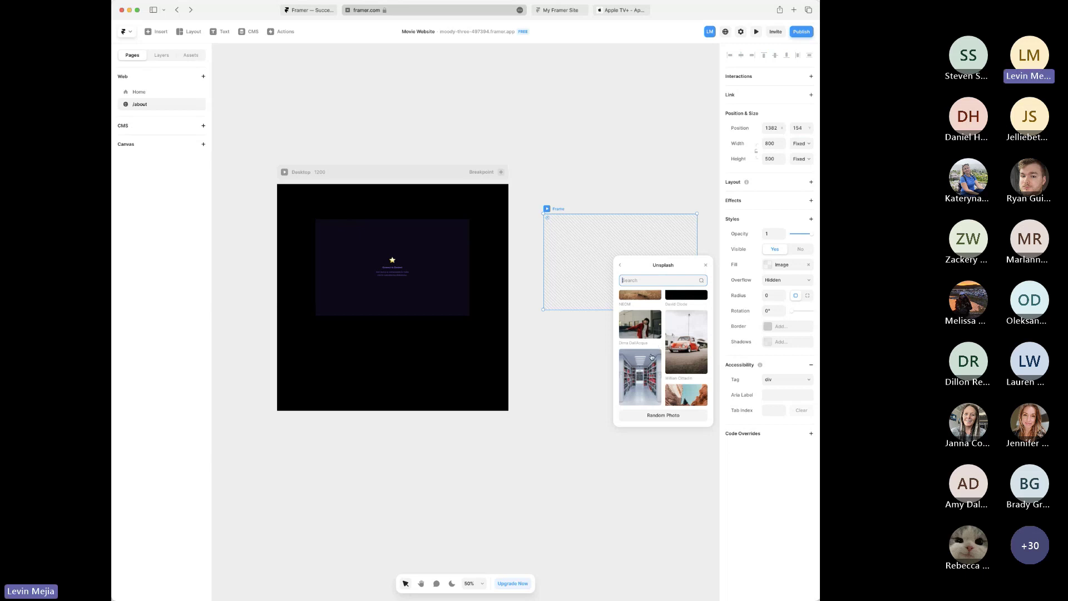
pyautogui.scroll(-3, 674, 368)
pyautogui.click(684, 319)
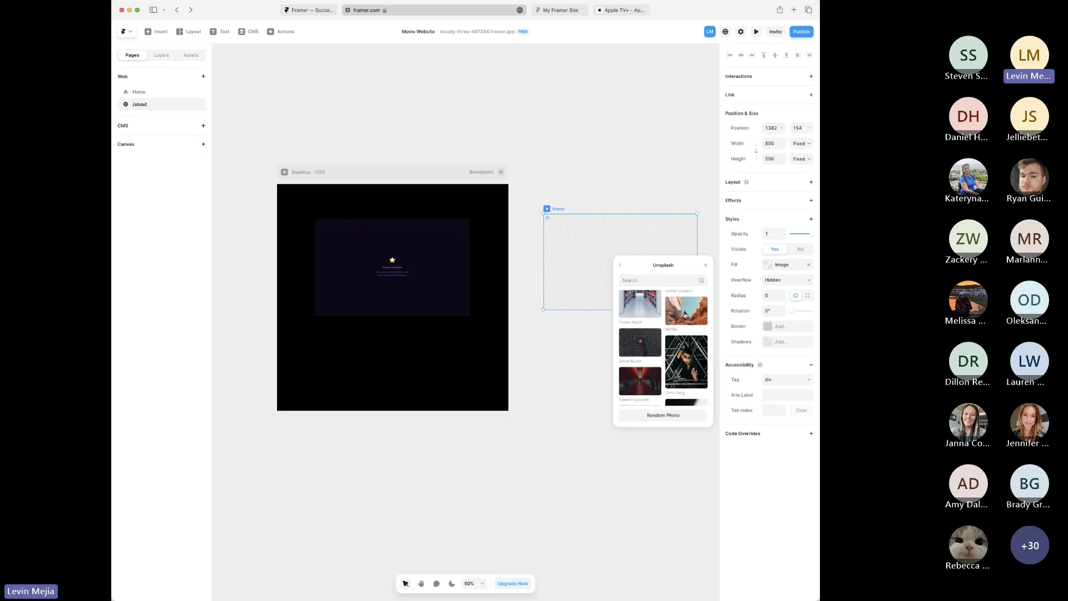
# - Search Unsplash for "desert" and fill the frame with the orange sand dunes photo
pyautogui.click(643, 279)
pyautogui.write('desert')
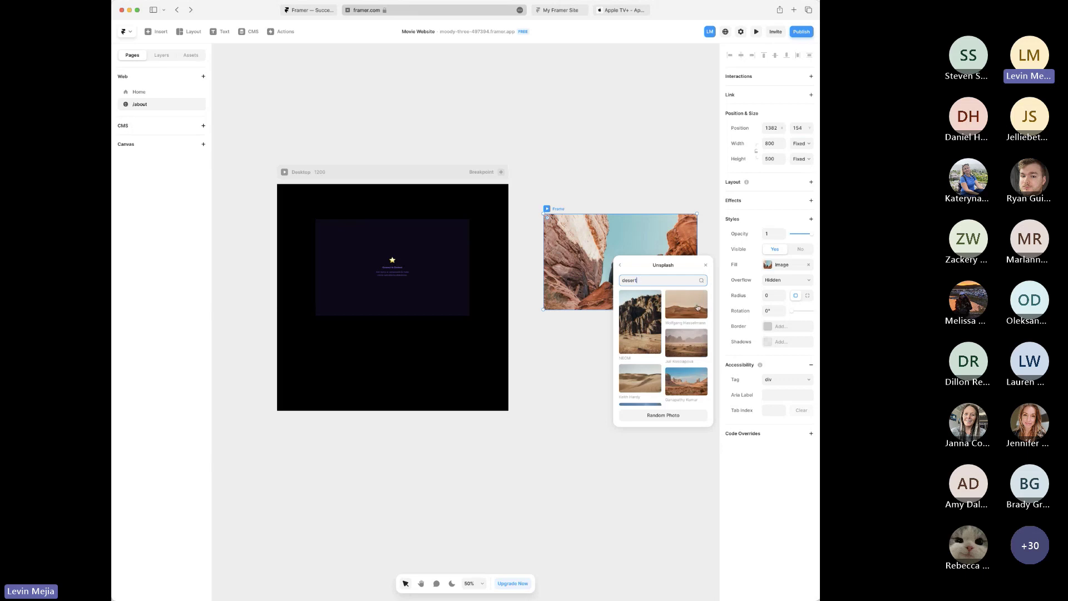
pyautogui.click(698, 308)
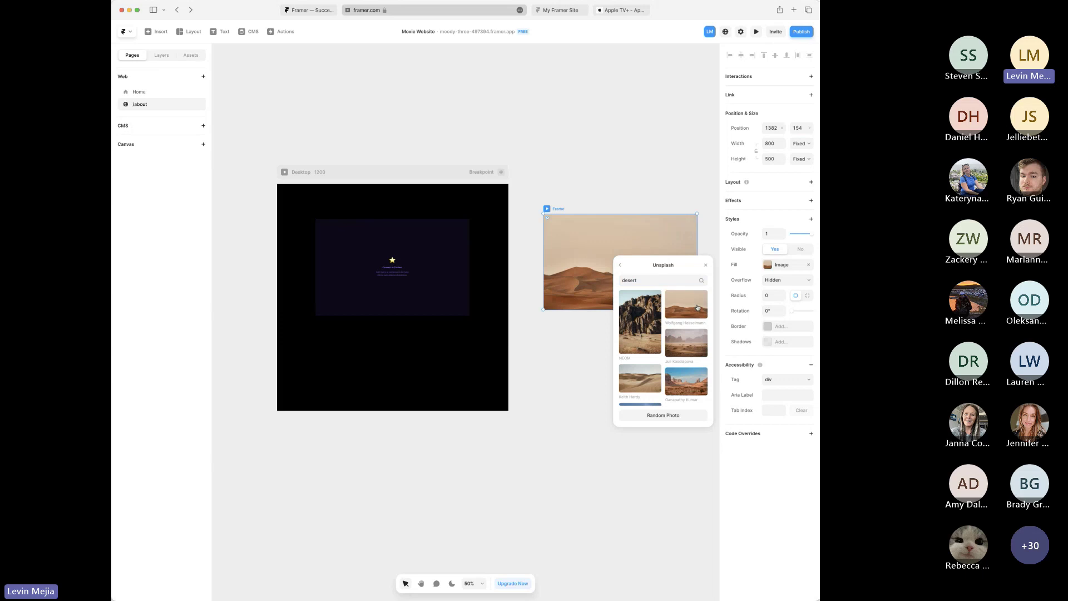
# - Connect the about page's slideshow to the desert frame as its first slide
pyautogui.scroll(-2, 563, 346)
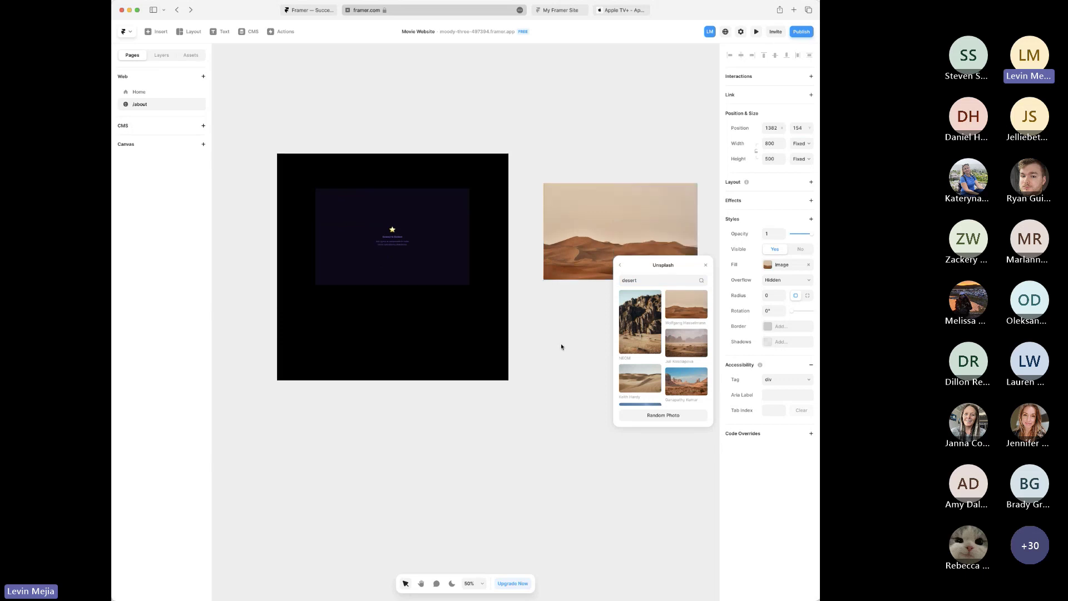
pyautogui.rightClick(563, 345)
pyautogui.press('Escape')
pyautogui.click(430, 251)
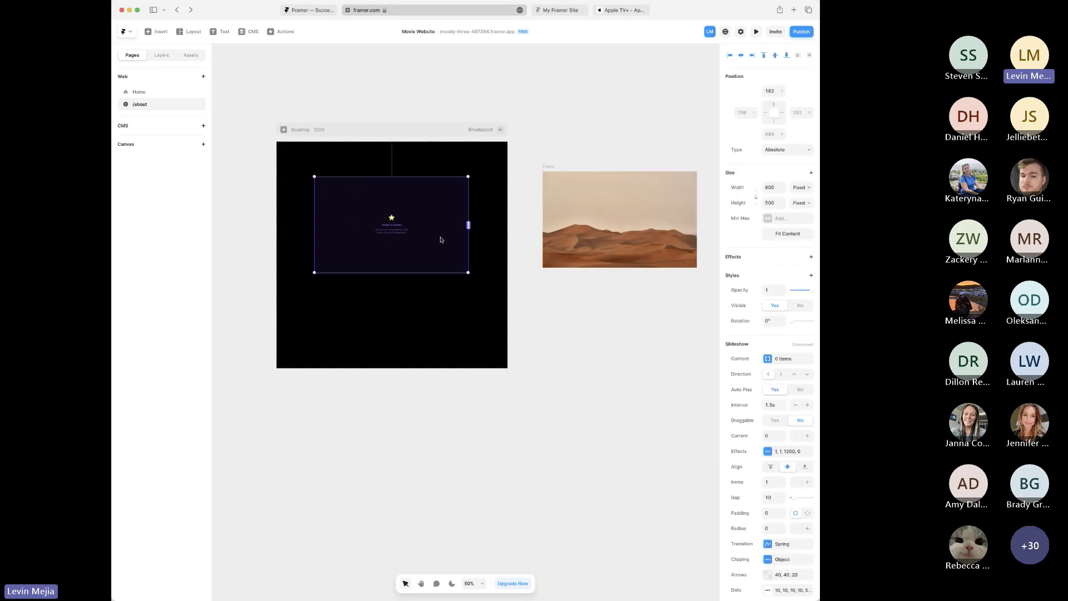
pyautogui.moveTo(468, 224); pyautogui.dragTo(559, 225)
pyautogui.click(546, 314)
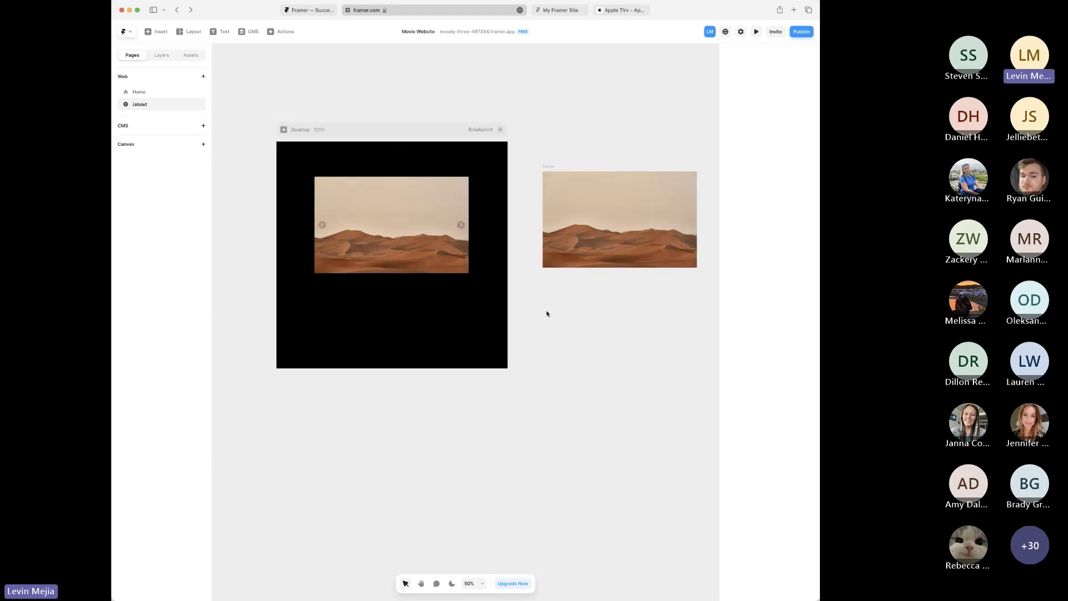
# - Duplicate the desert frame on the canvas beside the original
pyautogui.hscroll(3, 547, 313)
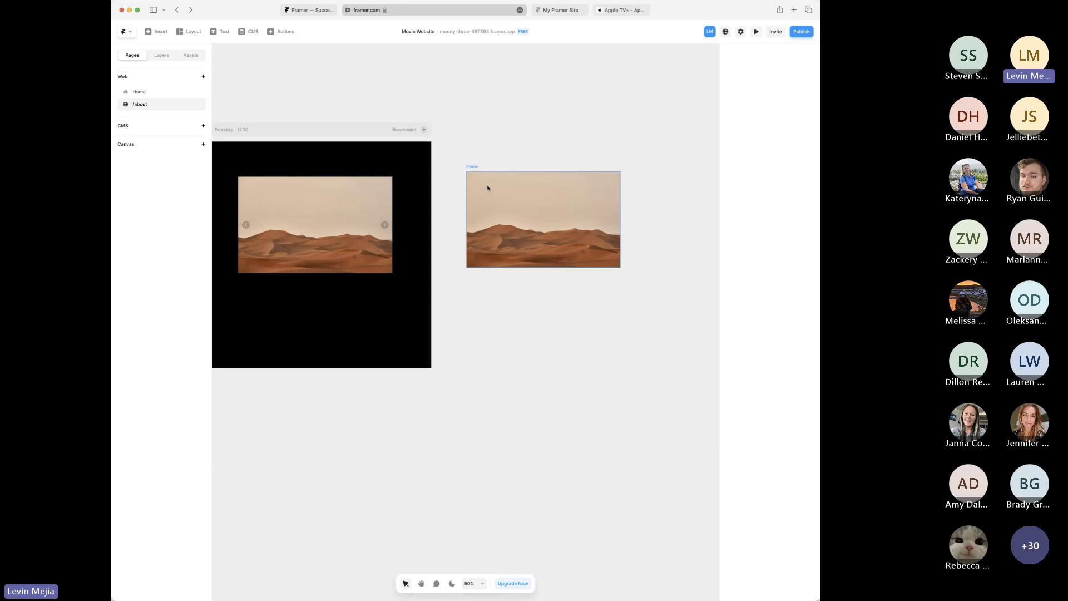
pyautogui.click(473, 166)
pyautogui.press('super+d')
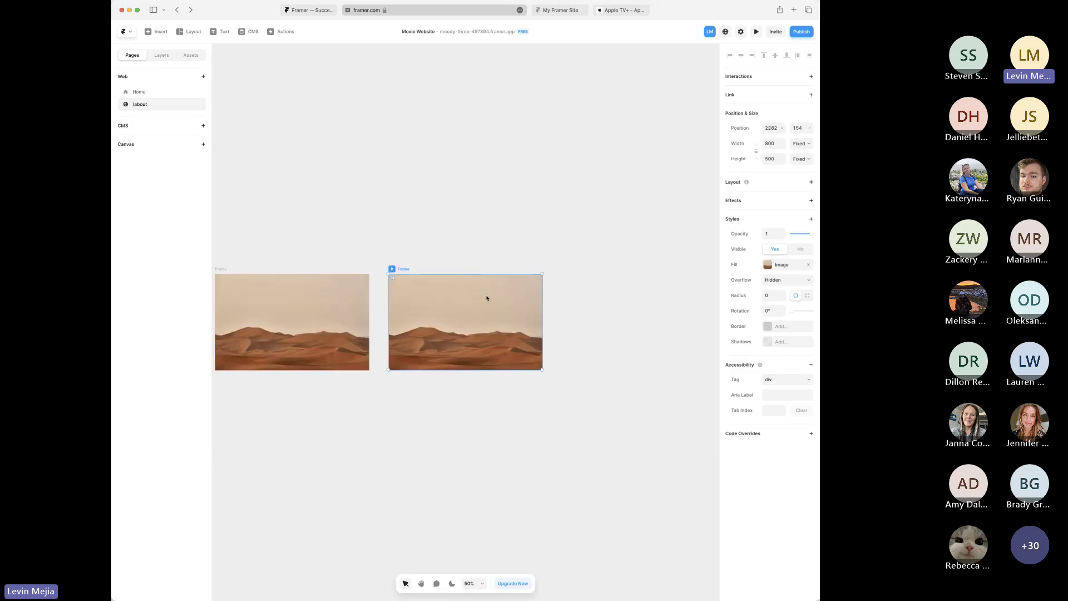
# - Search Unsplash for "water" and replace the duplicate frame's fill with the dark blue photo of foaming ocean waves
pyautogui.click(767, 266)
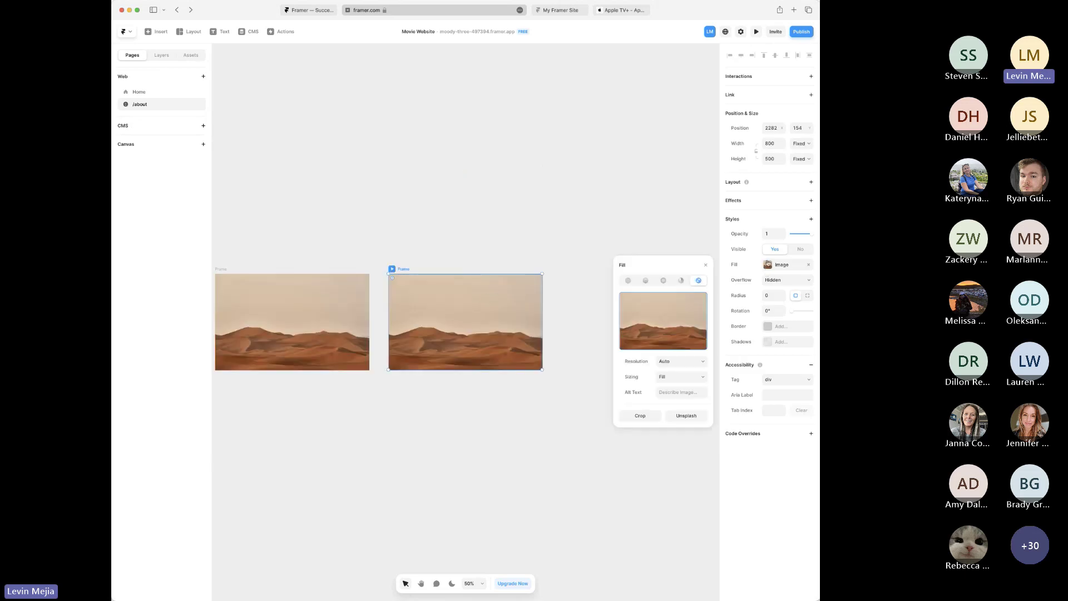
pyautogui.click(696, 416)
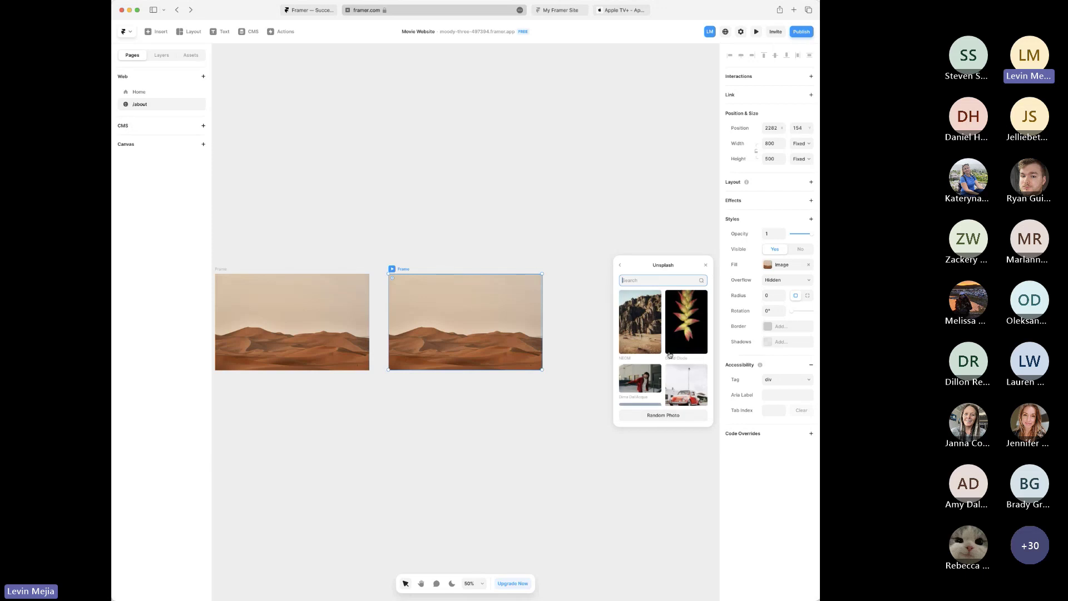
pyautogui.write('water')
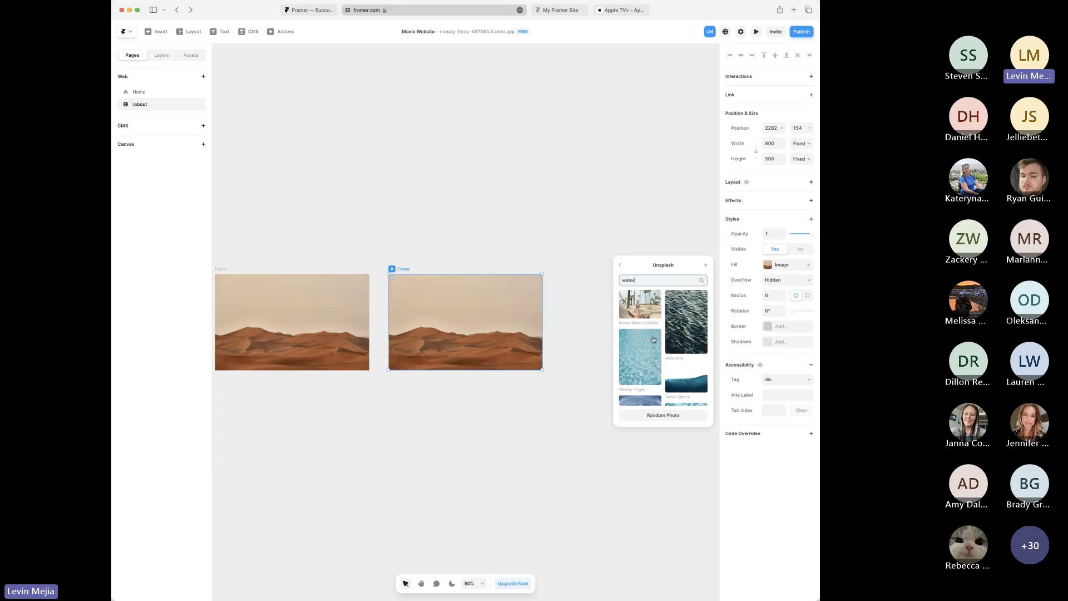
pyautogui.scroll(-5, 654, 340)
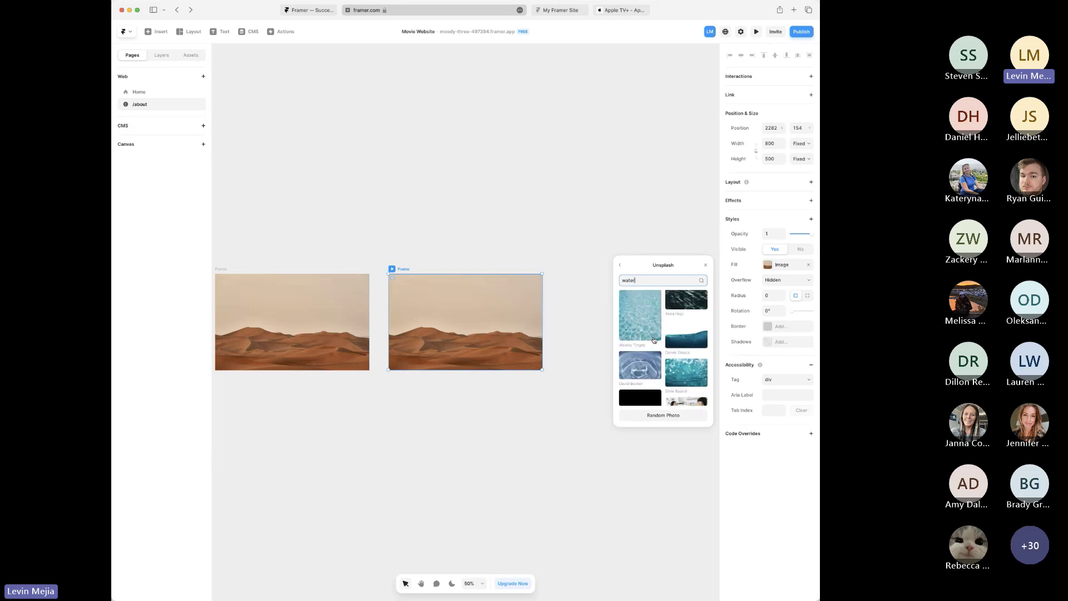
pyautogui.scroll(-10, 653, 340)
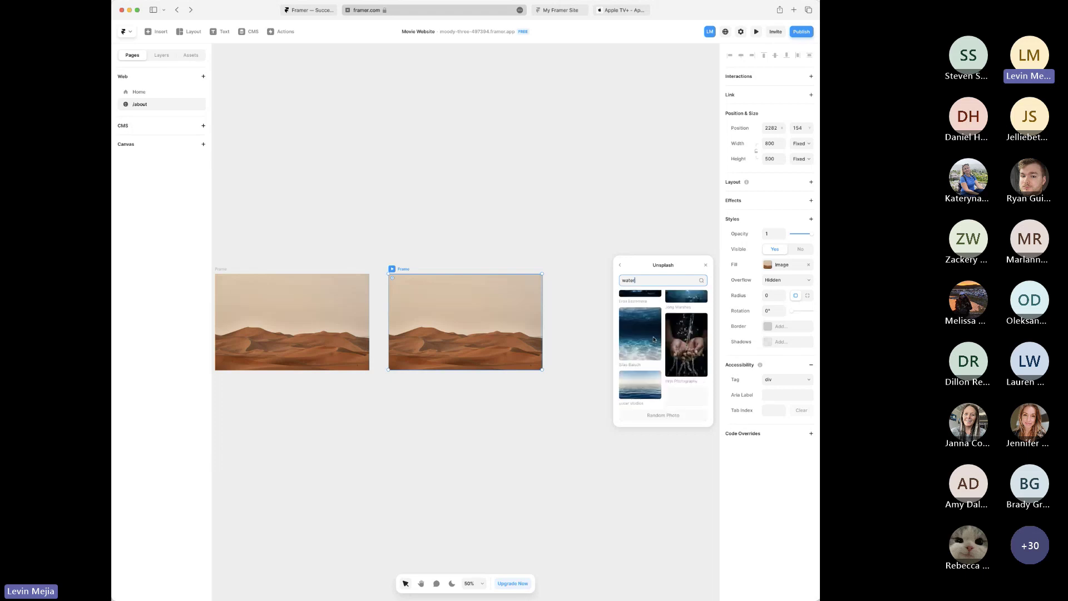
pyautogui.scroll(-10, 654, 339)
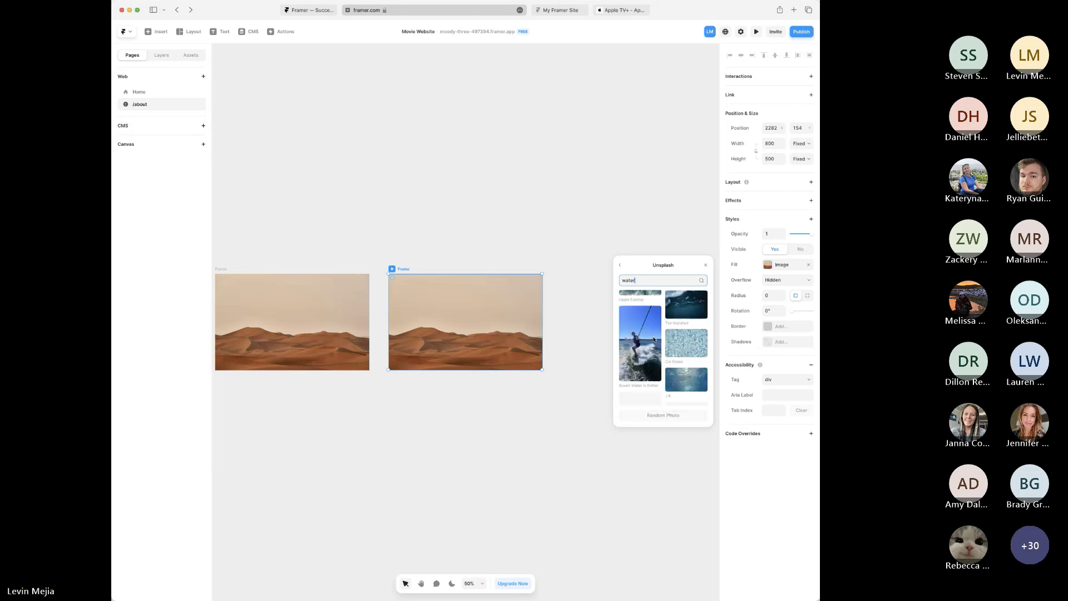
pyautogui.scroll(-10, 655, 340)
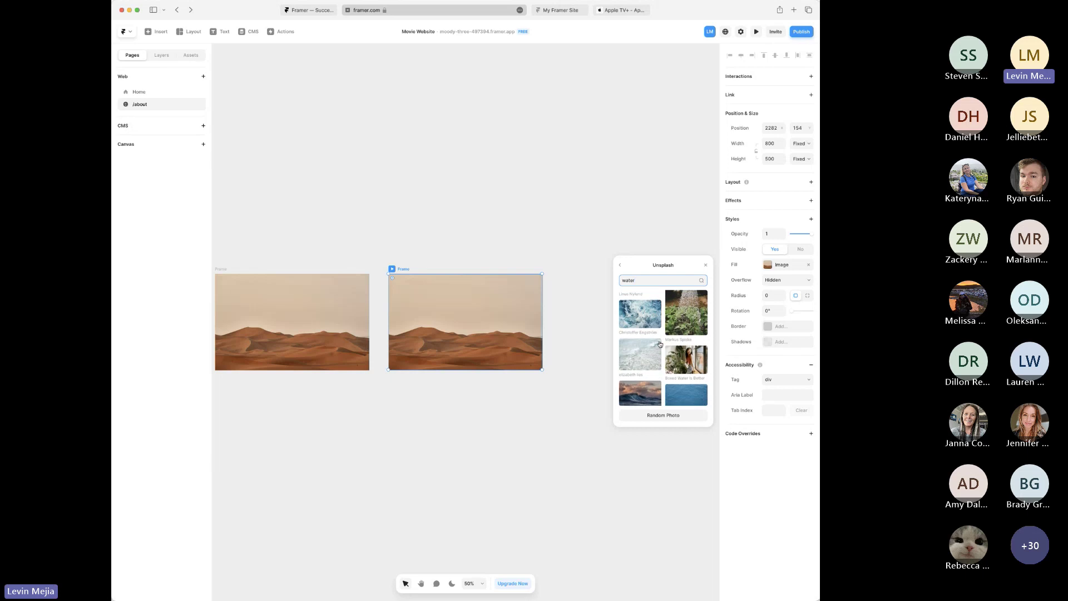
pyautogui.scroll(-8, 661, 344)
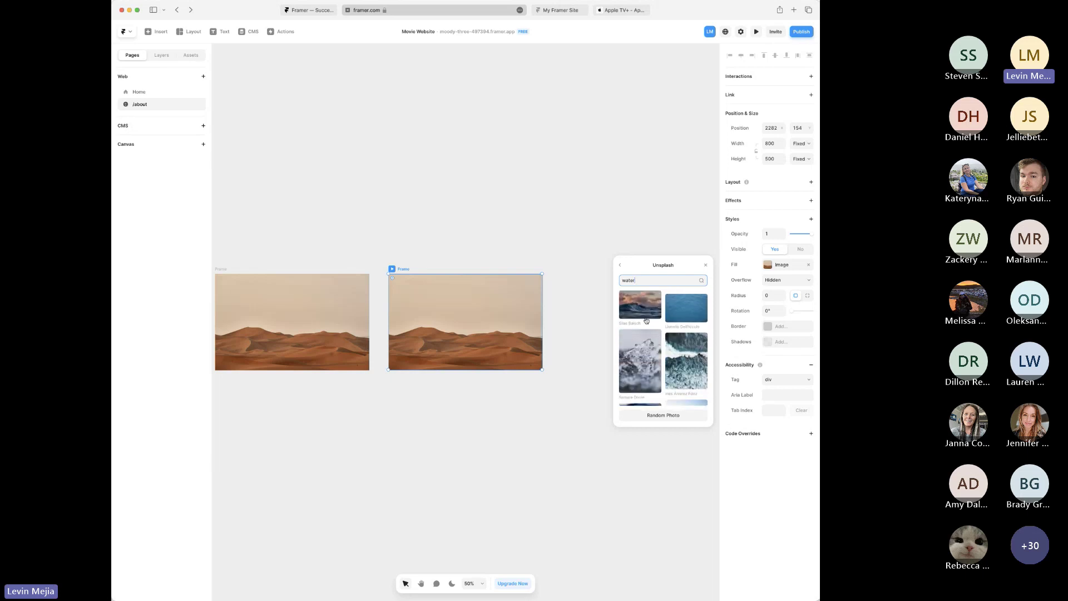
pyautogui.scroll(-8, 672, 340)
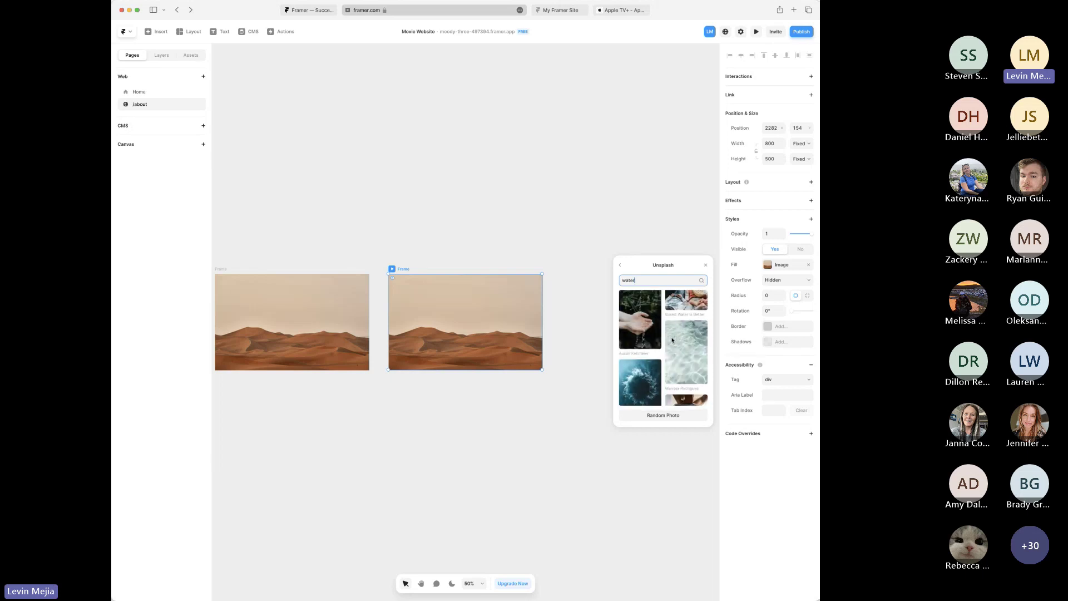
pyautogui.click(672, 341)
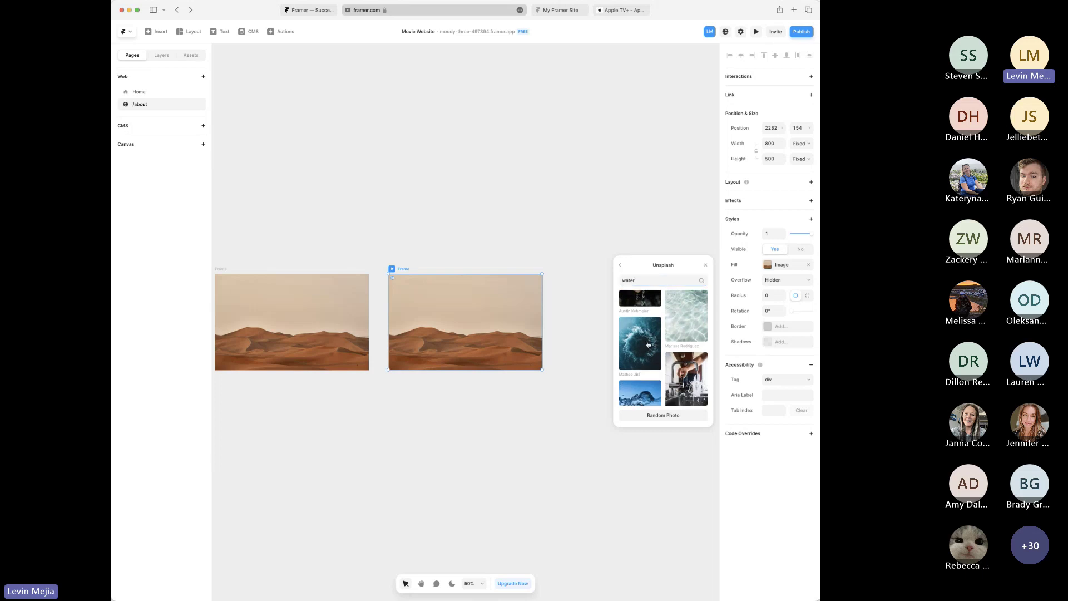
pyautogui.click(585, 348)
# - Connect the slideshow to the ocean wave frame as its second slide
pyautogui.hscroll(-5, 589, 348)
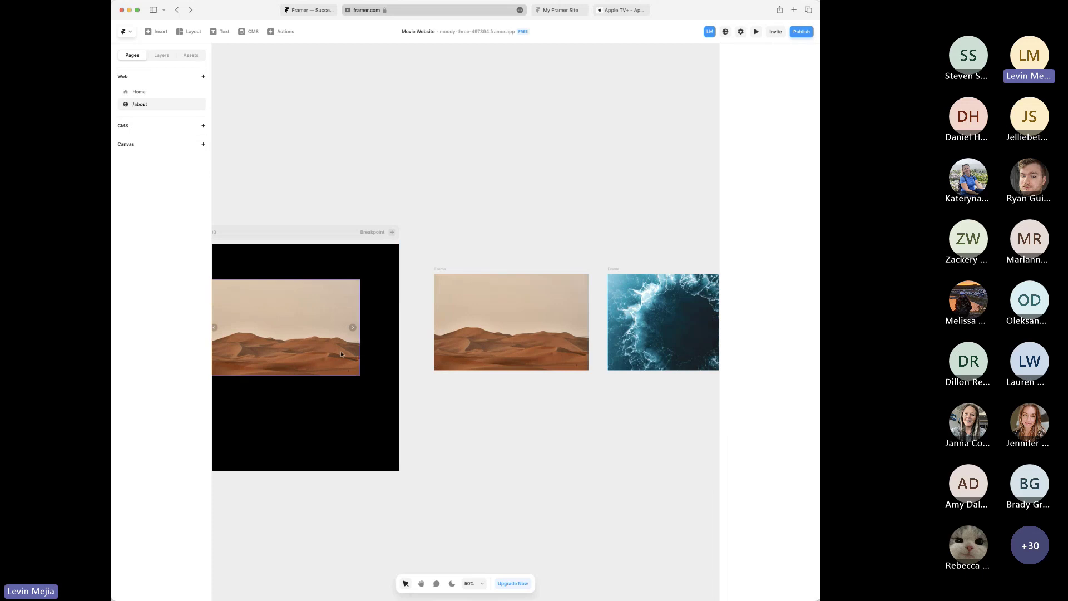
pyautogui.click(360, 329)
pyautogui.moveTo(361, 329); pyautogui.dragTo(618, 319)
pyautogui.click(568, 250)
pyautogui.press('super+minus')
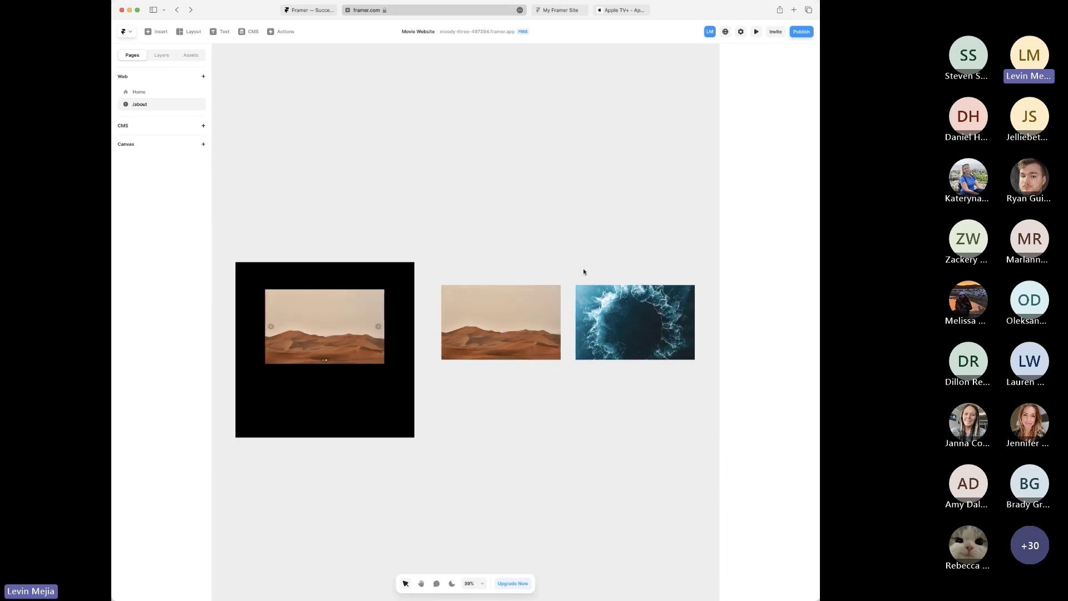
pyautogui.scroll(-2, 551, 300)
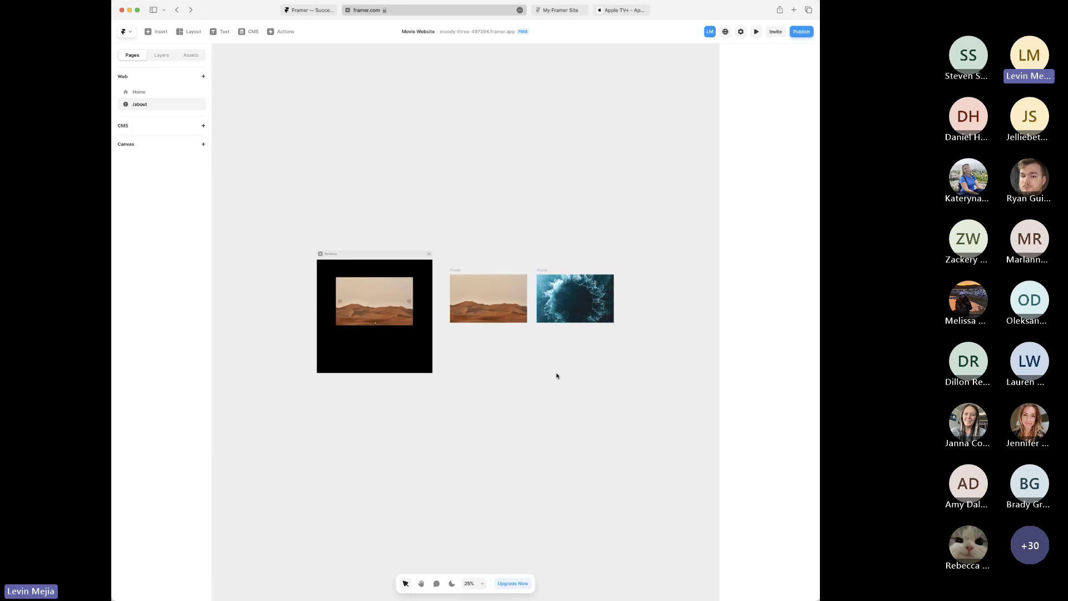
pyautogui.scroll(1, 548, 393)
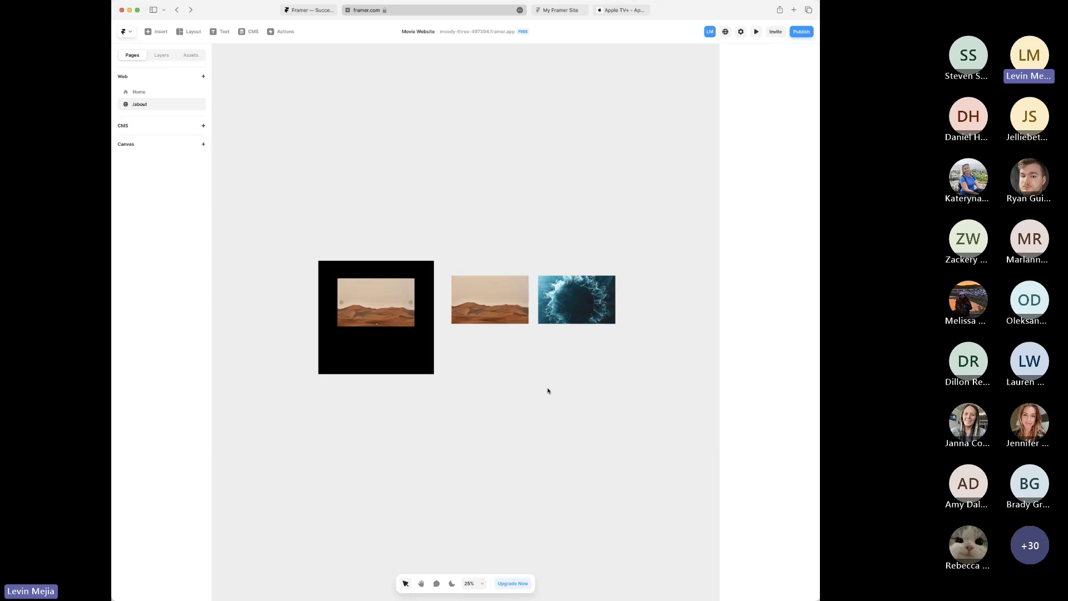
pyautogui.moveTo(288, 219); pyautogui.dragTo(654, 411)
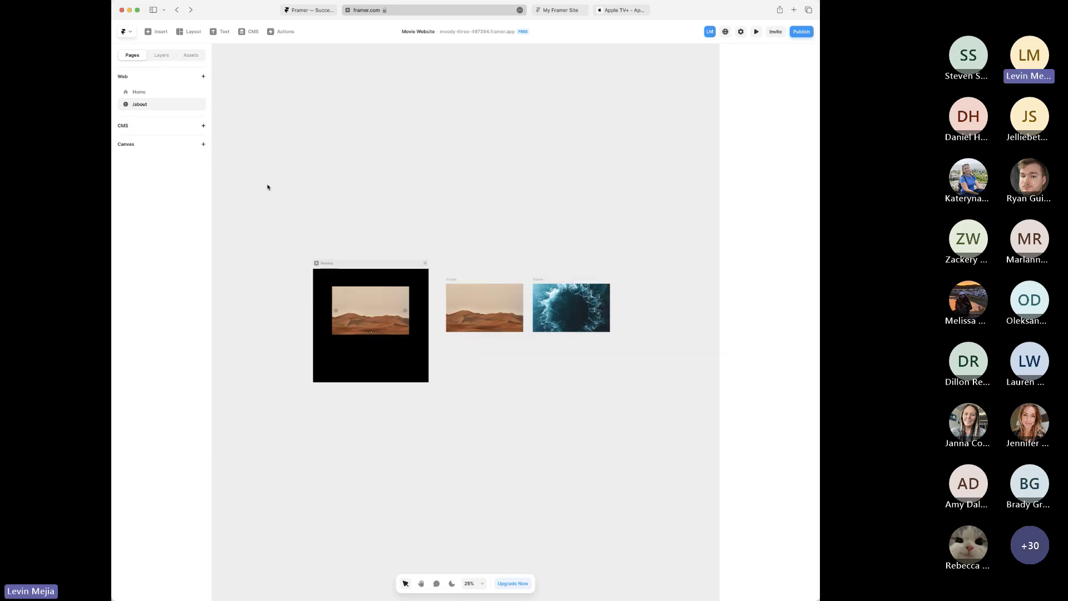
# - On the Home page, place a copy of the Keyin+ heading level with it, about 960 from the Desktop breakpoint's left edge
pyautogui.click(139, 92)
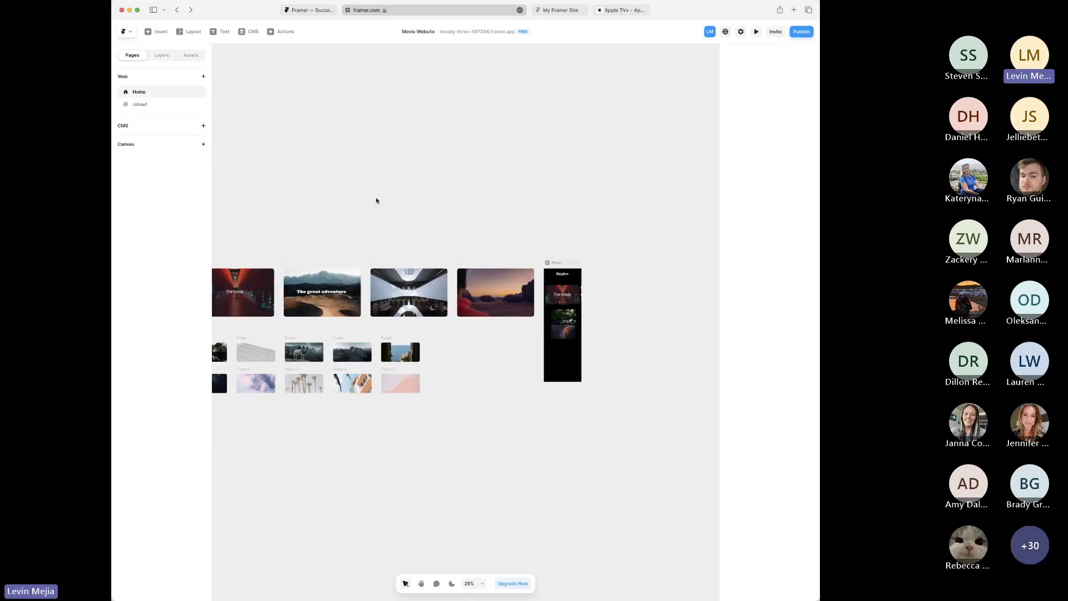
pyautogui.press('super+0')
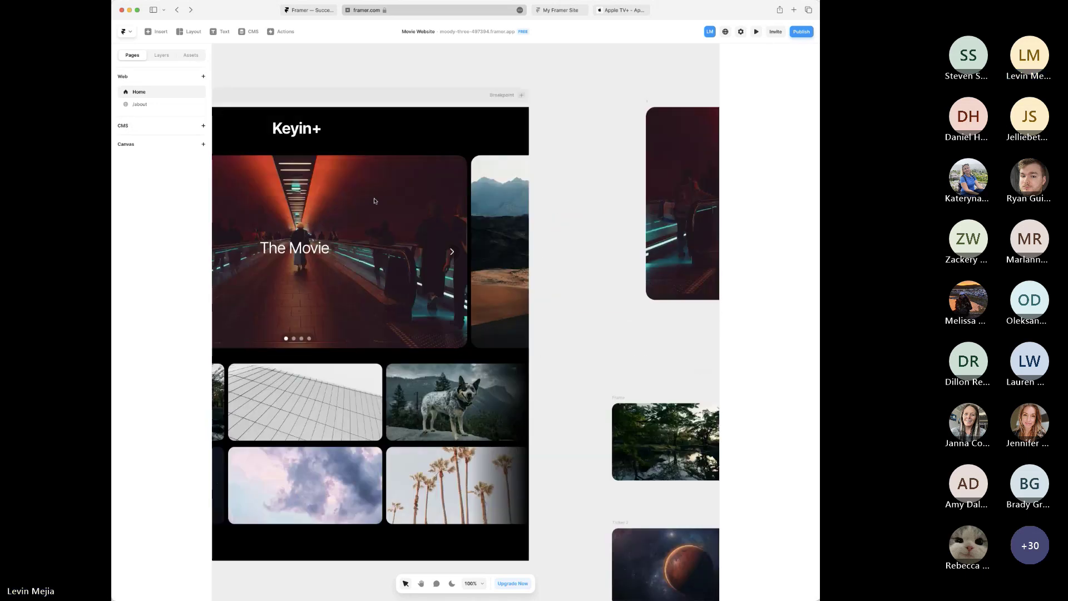
pyautogui.click(382, 131)
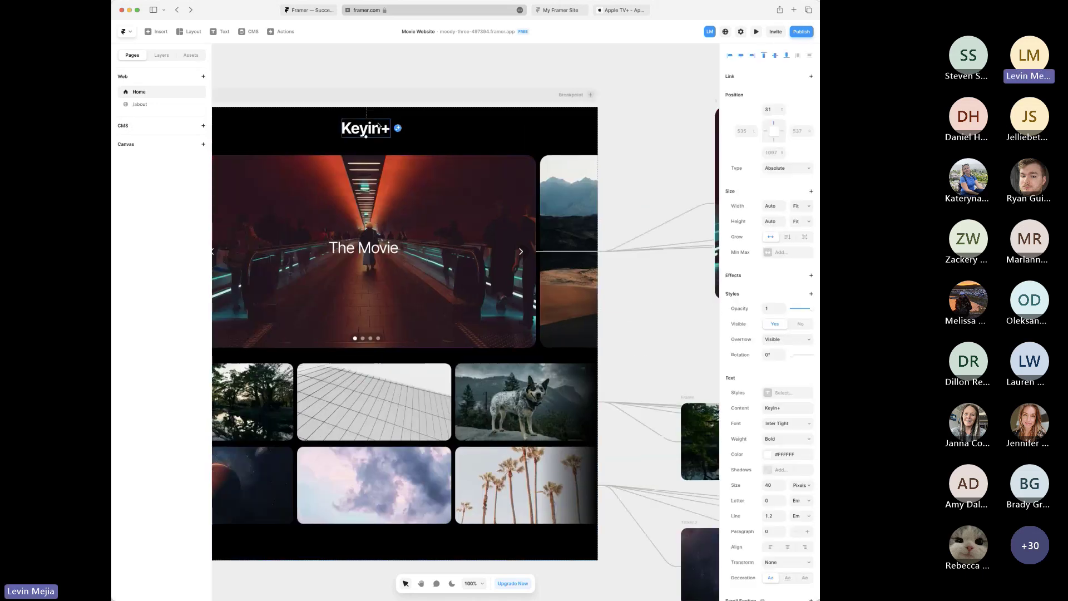
pyautogui.moveTo(382, 131); pyautogui.dragTo(541, 130)
# - Change the copied heading's text to "About"
pyautogui.doubleClick(541, 130)
pyautogui.write('ABout')
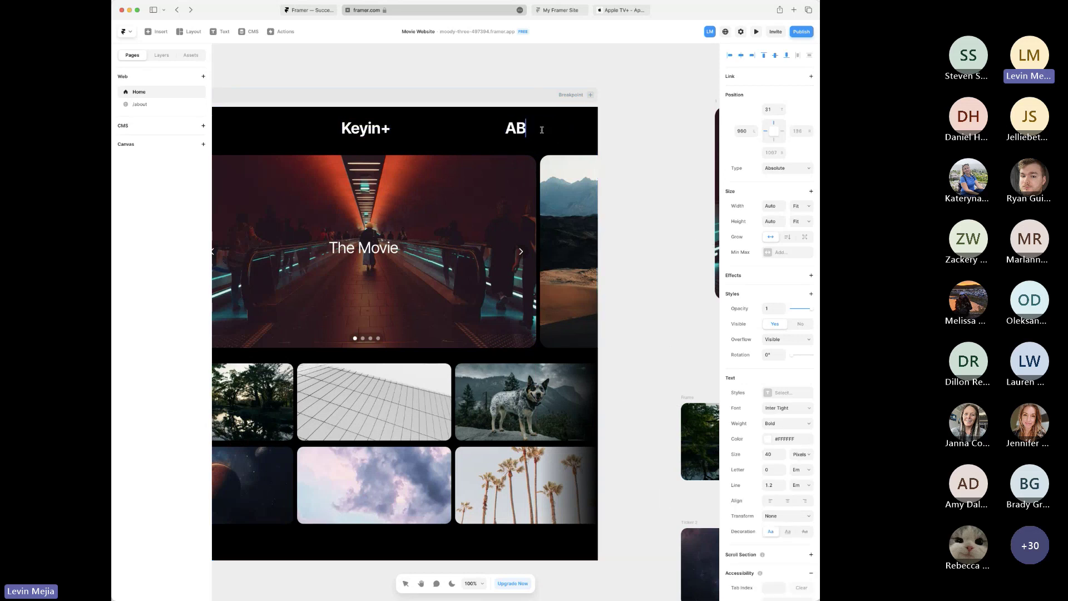
pyautogui.press('BackSpace')
pyautogui.press('BackSpace')
pyautogui.press('BackSpace')
pyautogui.write('b')
pyautogui.press('BackSpace')
pyautogui.press('BackSpace')
pyautogui.write('bout')
pyautogui.press('Escape')
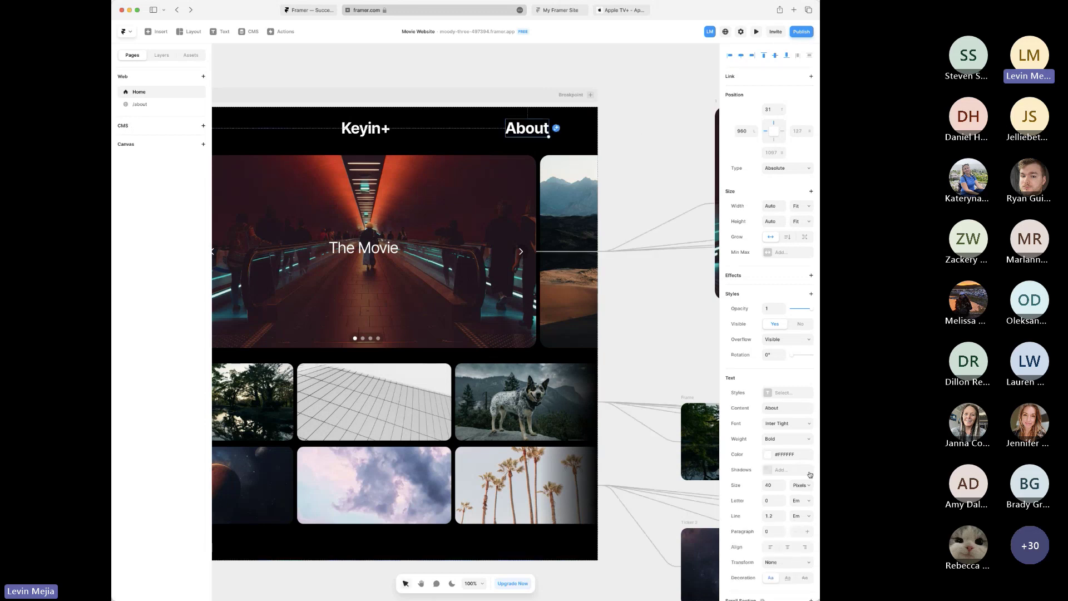
# - Set the About text's size to 16 and move it to about 1040 from the left and 46 from the top
pyautogui.click(774, 485)
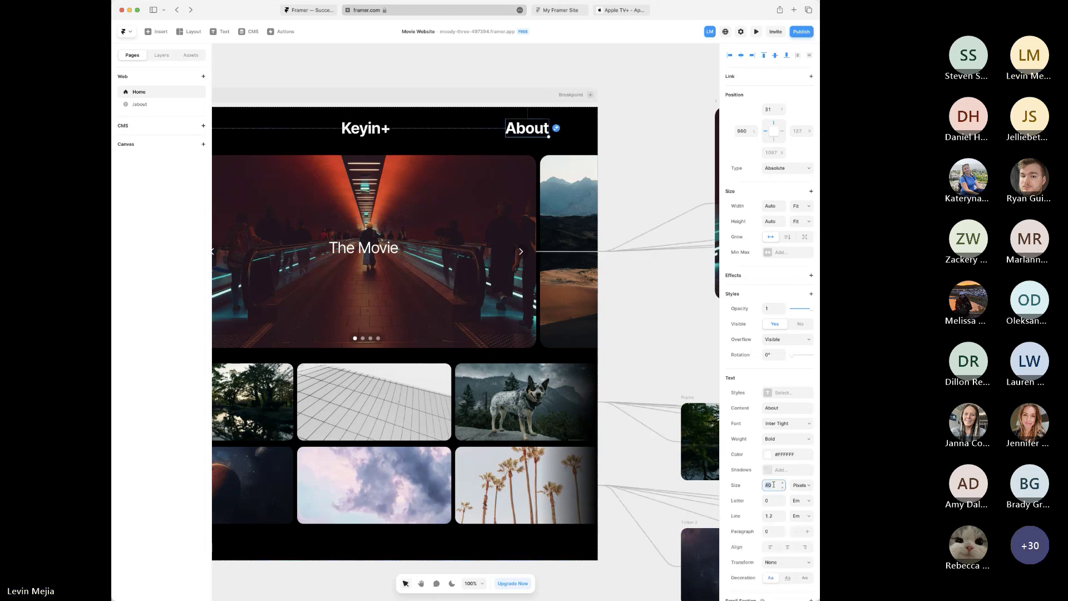
pyautogui.write('16')
pyautogui.press('Tab')
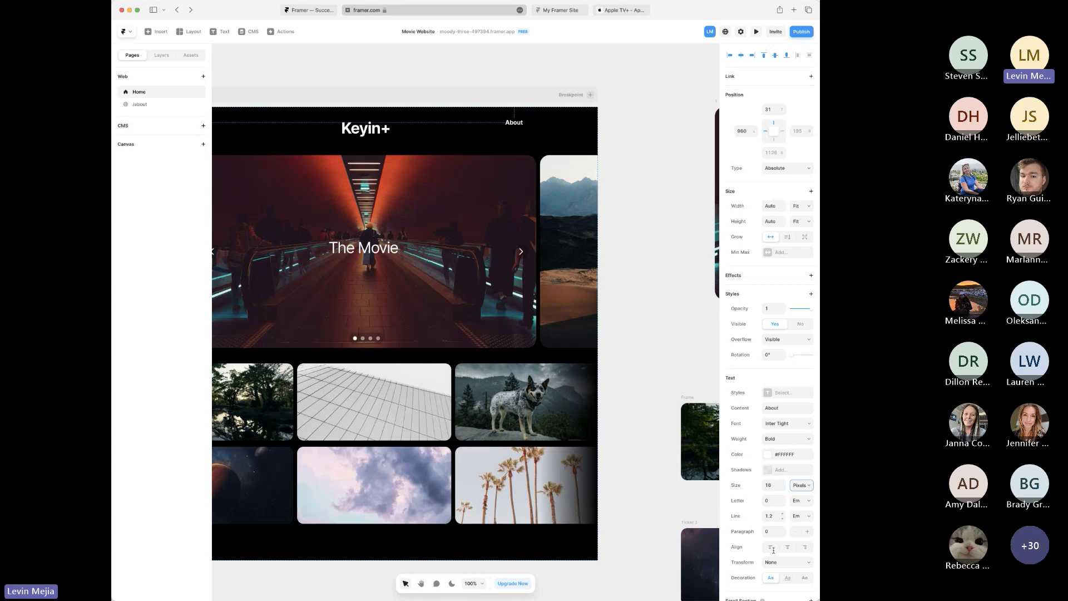
pyautogui.moveTo(516, 125); pyautogui.dragTo(549, 129)
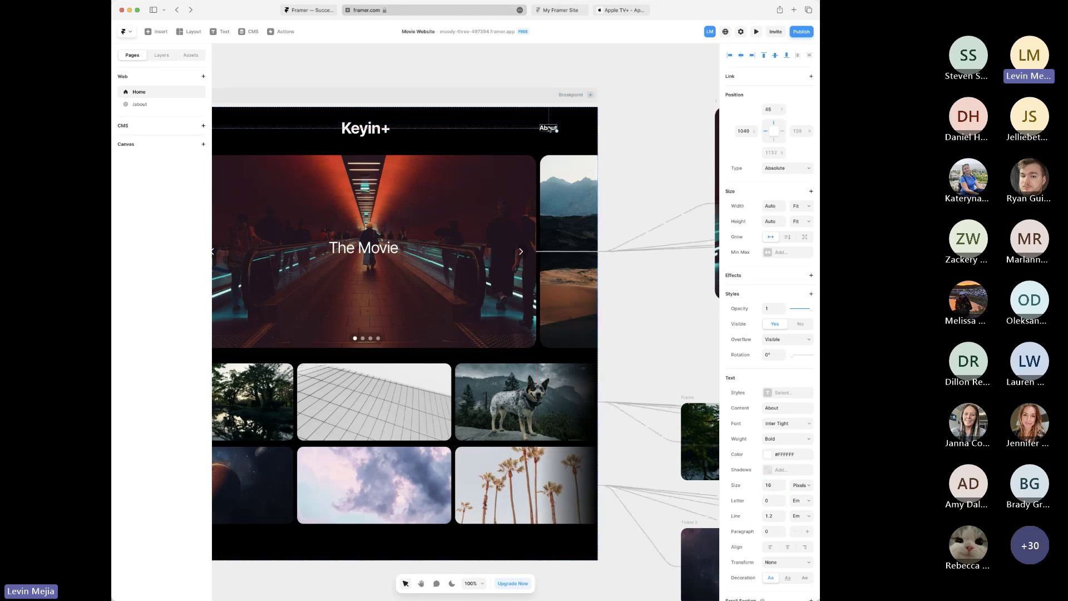
# - Link the About text in the Home page header to the /about page
pyautogui.scroll(-3, 765, 226)
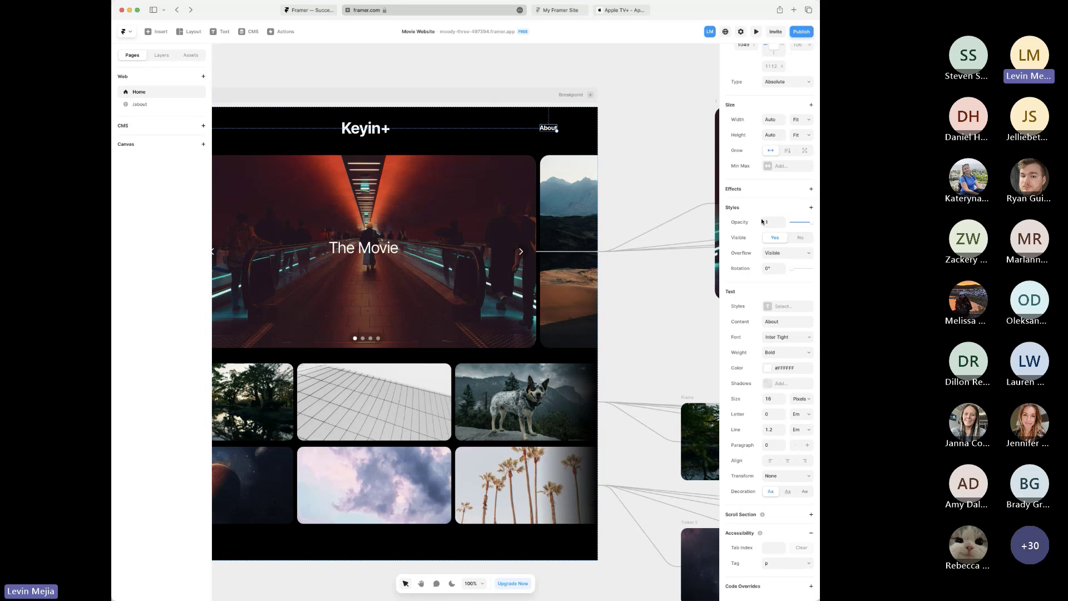
pyautogui.scroll(1, 763, 221)
pyautogui.scroll(3, 763, 221)
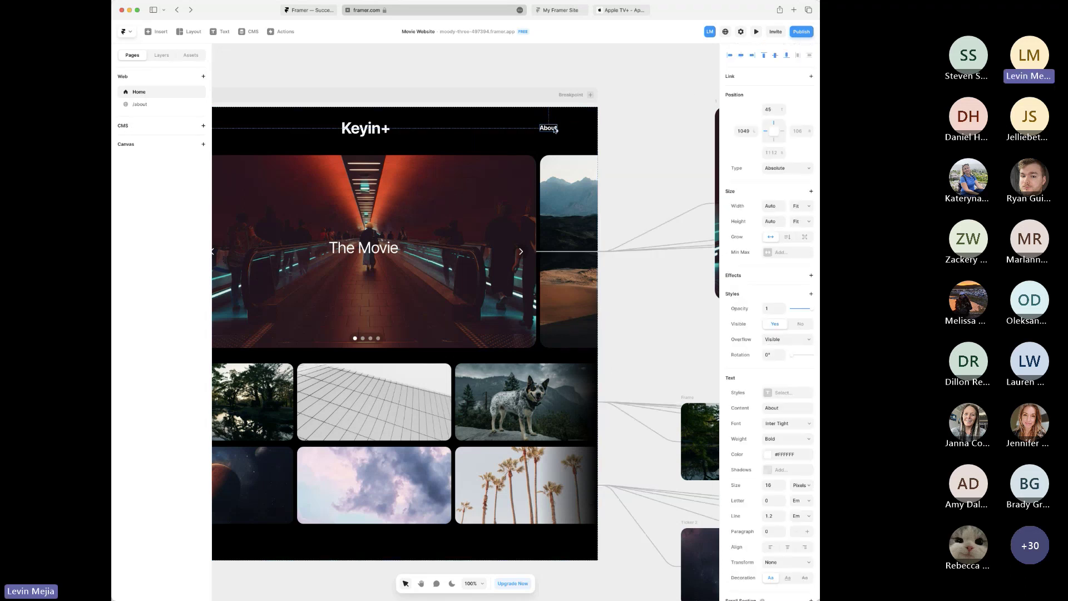
pyautogui.click(811, 77)
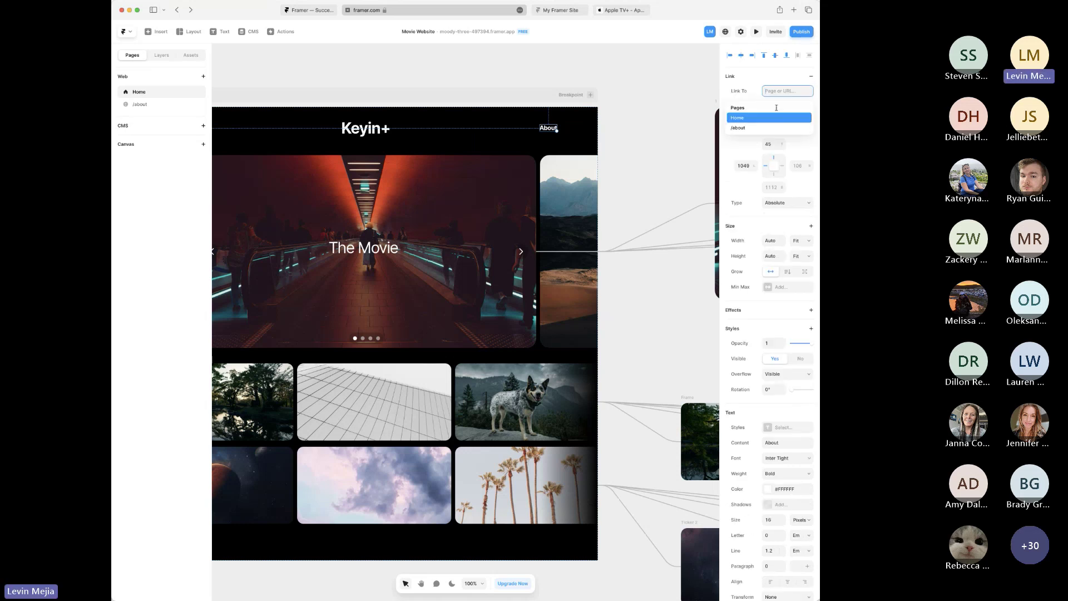
pyautogui.click(742, 128)
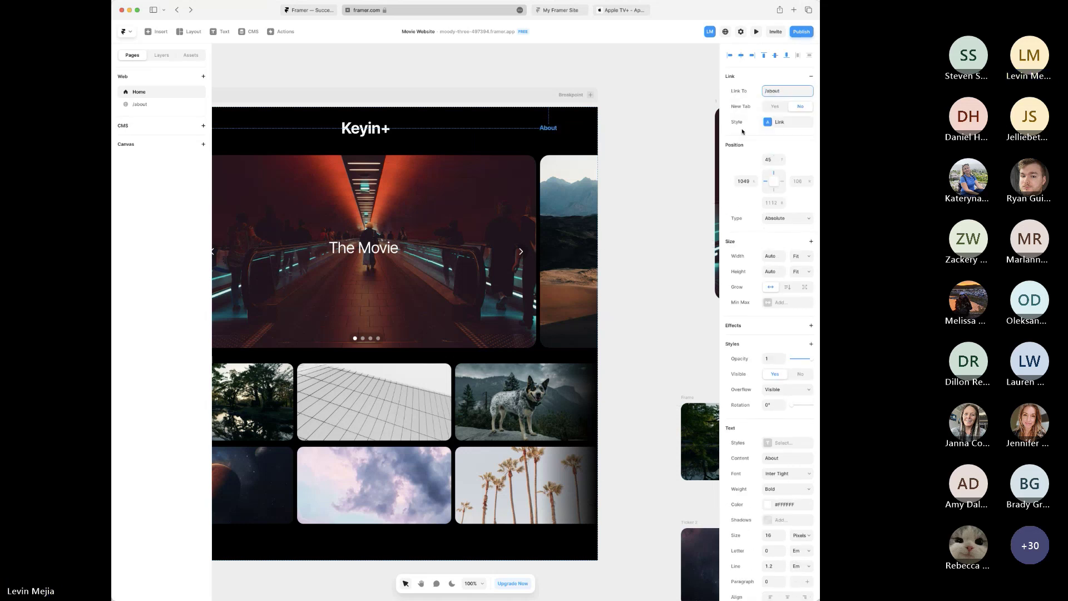
pyautogui.click(663, 129)
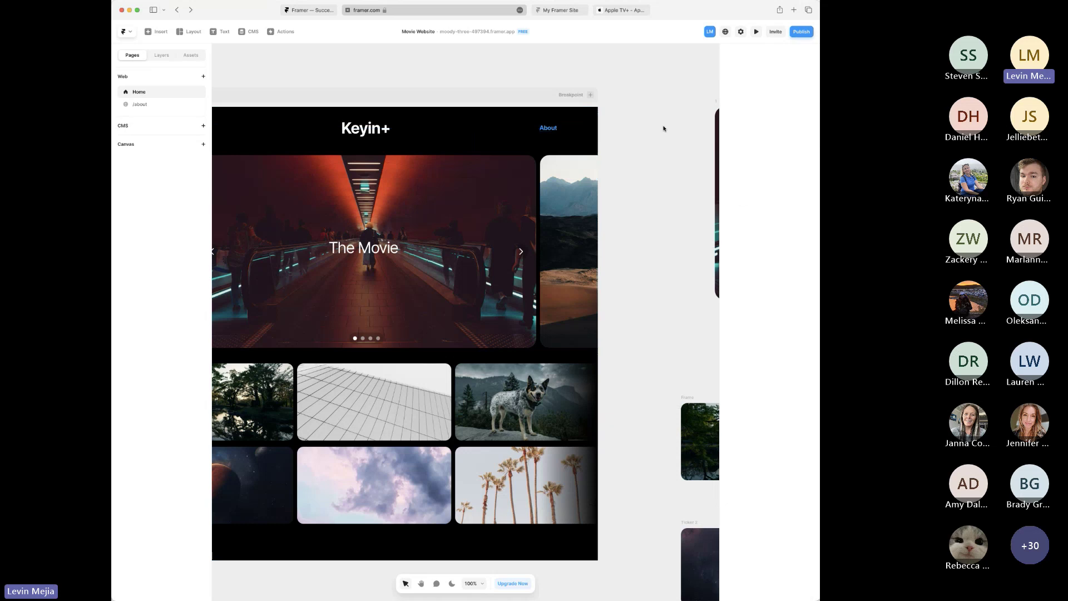
pyautogui.click(548, 128)
pyautogui.click(632, 135)
pyautogui.click(376, 135)
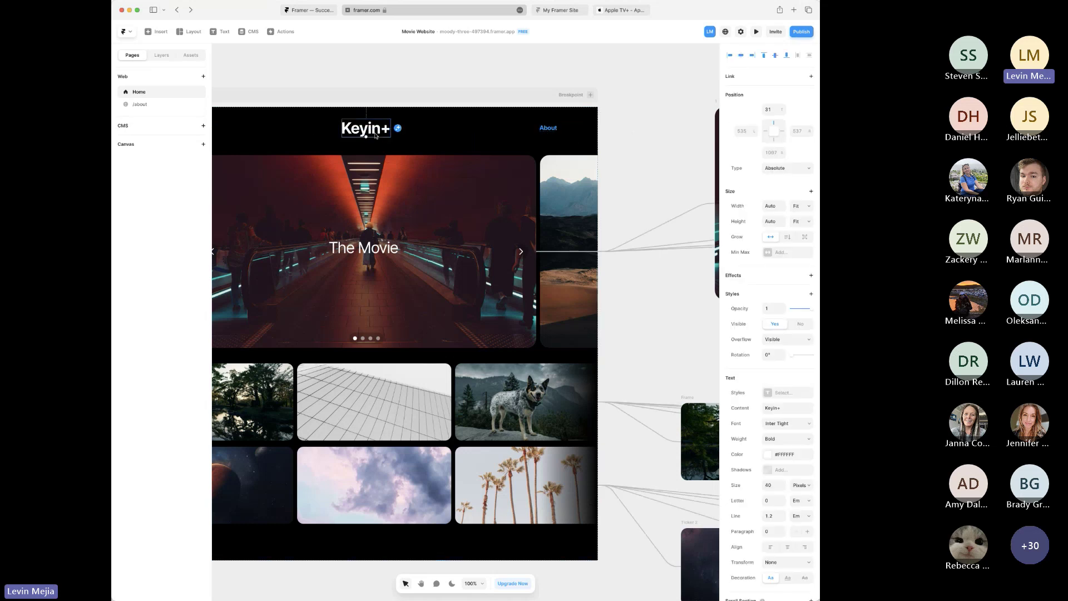
# - On the /about page, add the text "Home" in the black area above the slideshow
pyautogui.click(140, 105)
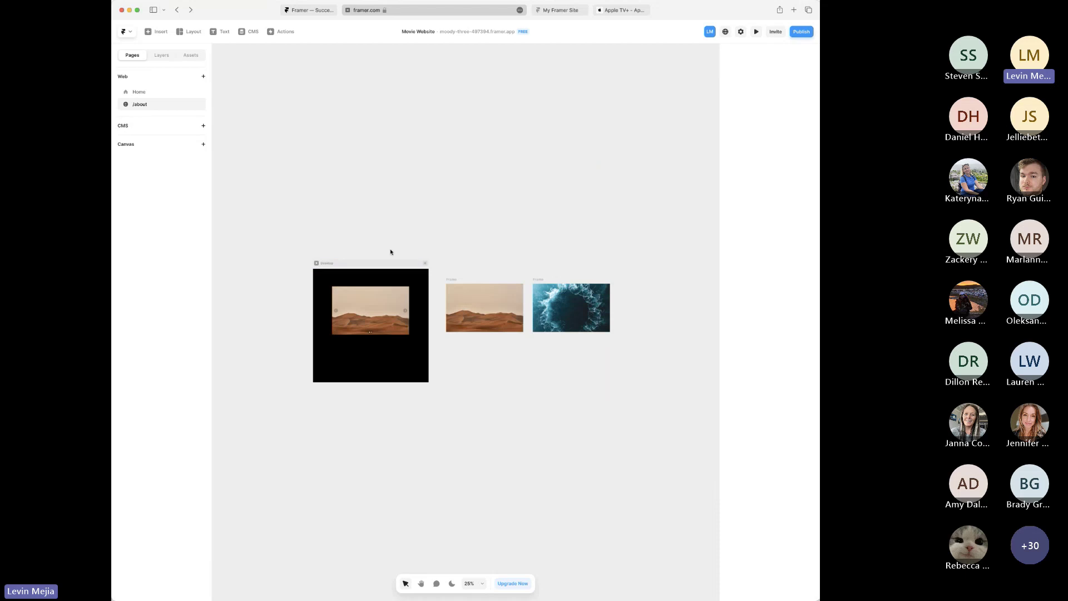
pyautogui.press('super+0')
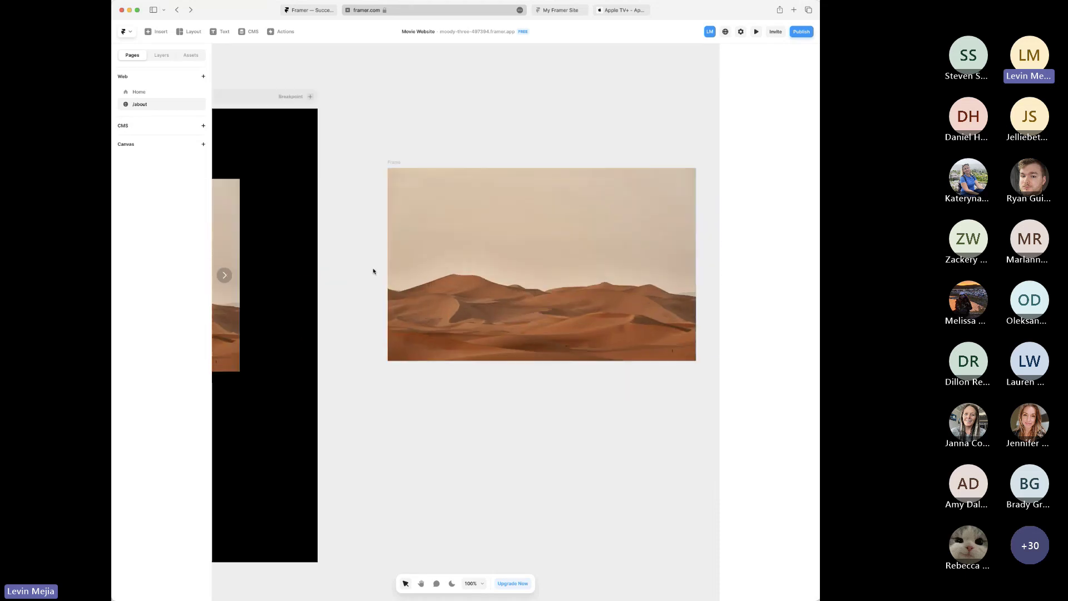
pyautogui.hscroll(-5, 374, 271)
pyautogui.scroll(1, 374, 271)
pyautogui.press('t')
pyautogui.click(345, 221)
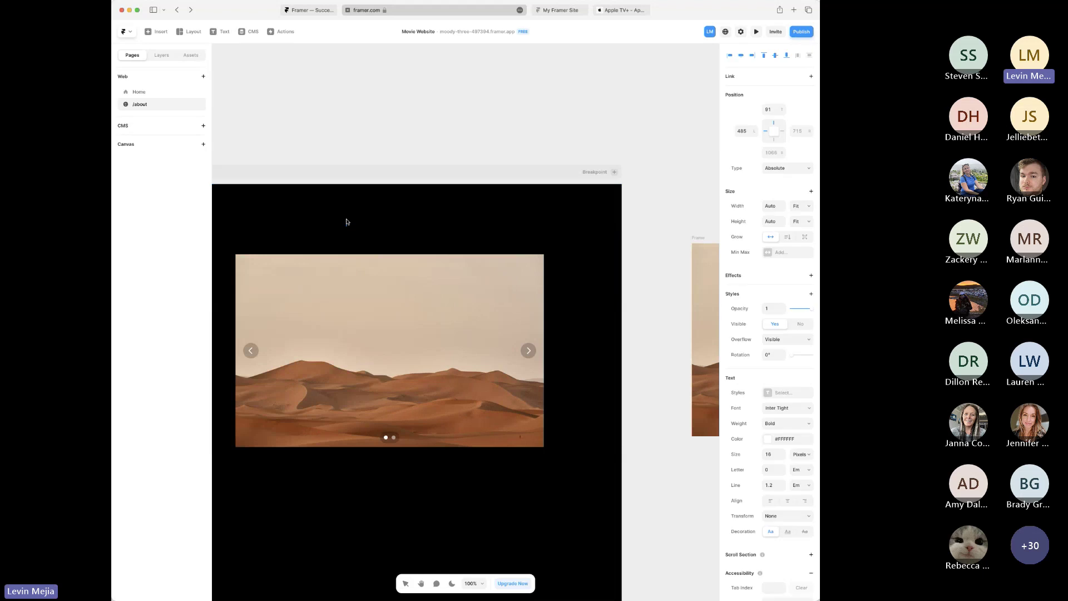
pyautogui.write('Home')
pyautogui.press('Escape')
# - Move the Home text in line with the slideshow's left edge, about 62 from the top, and link it to the Home page
pyautogui.hscroll(-3, 418, 133)
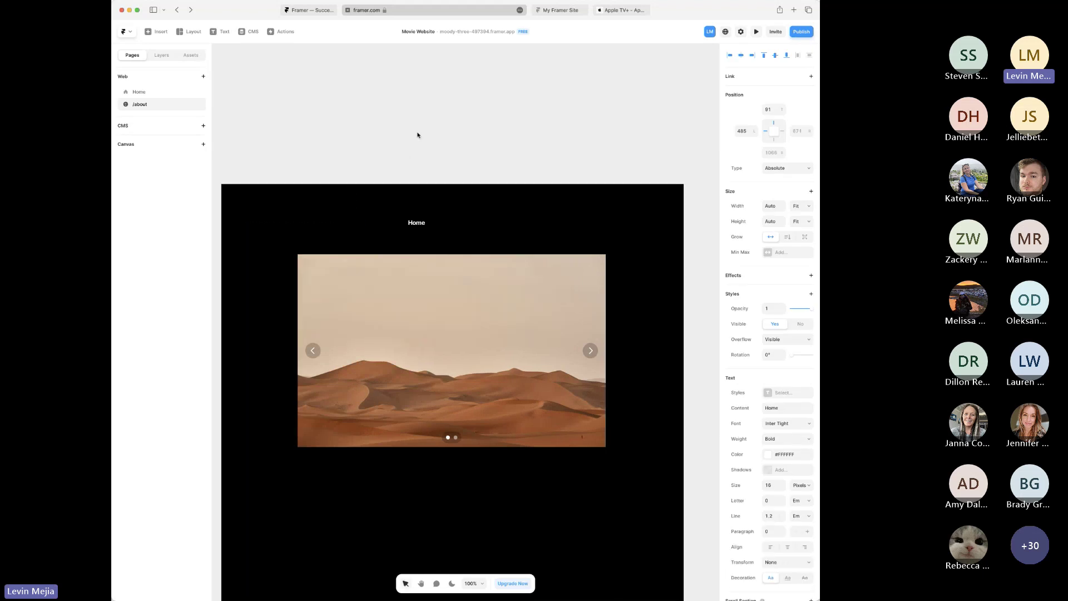
pyautogui.moveTo(426, 222); pyautogui.dragTo(319, 213)
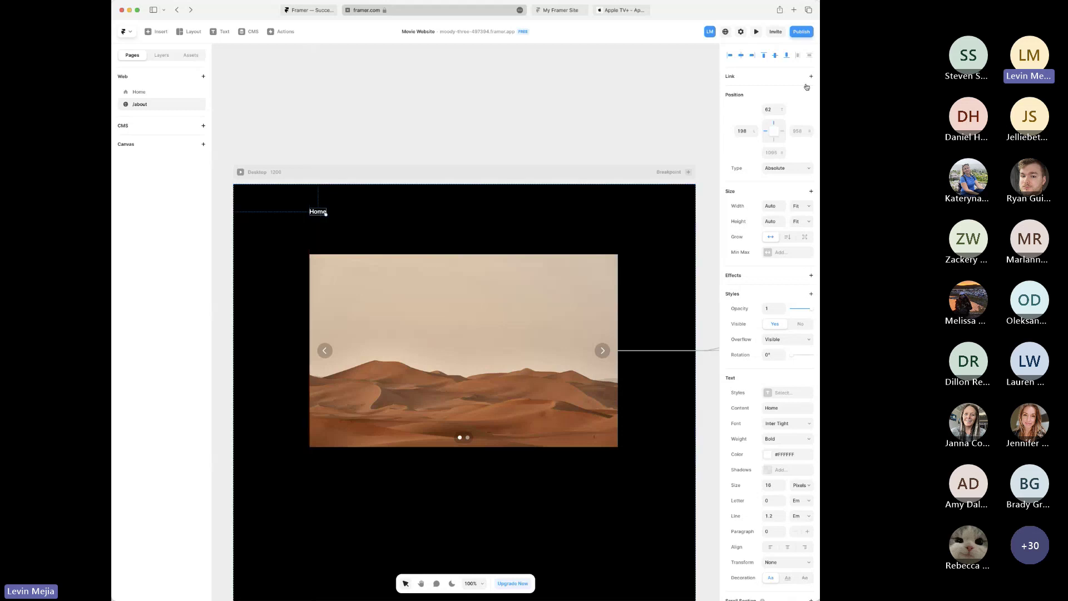
pyautogui.click(811, 76)
pyautogui.click(776, 115)
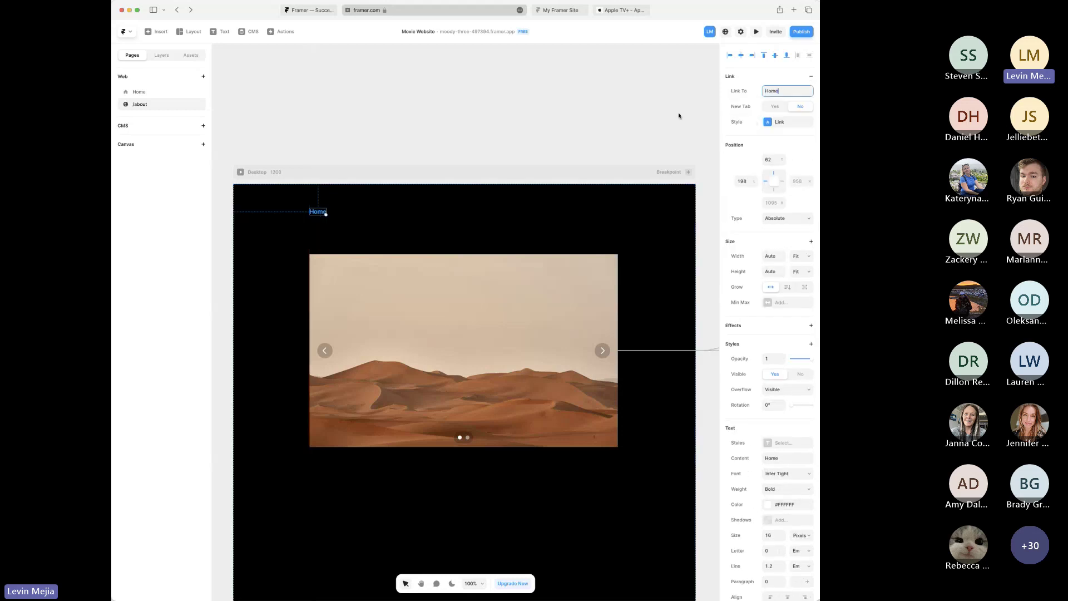
pyautogui.click(671, 115)
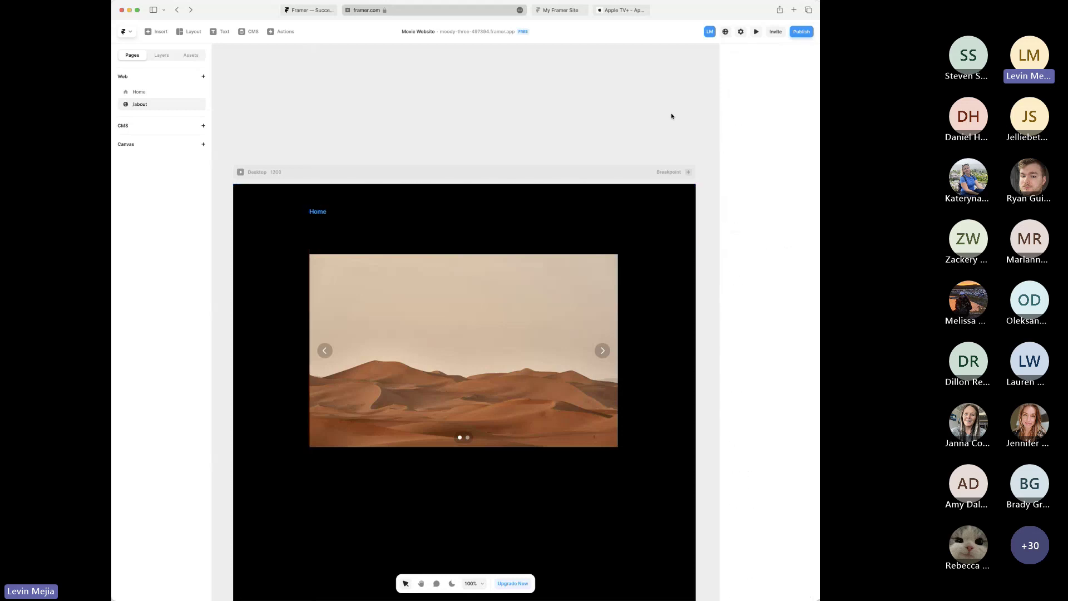
# - Publish the site's changes and view the home page on the live site
pyautogui.click(801, 32)
pyautogui.click(763, 108)
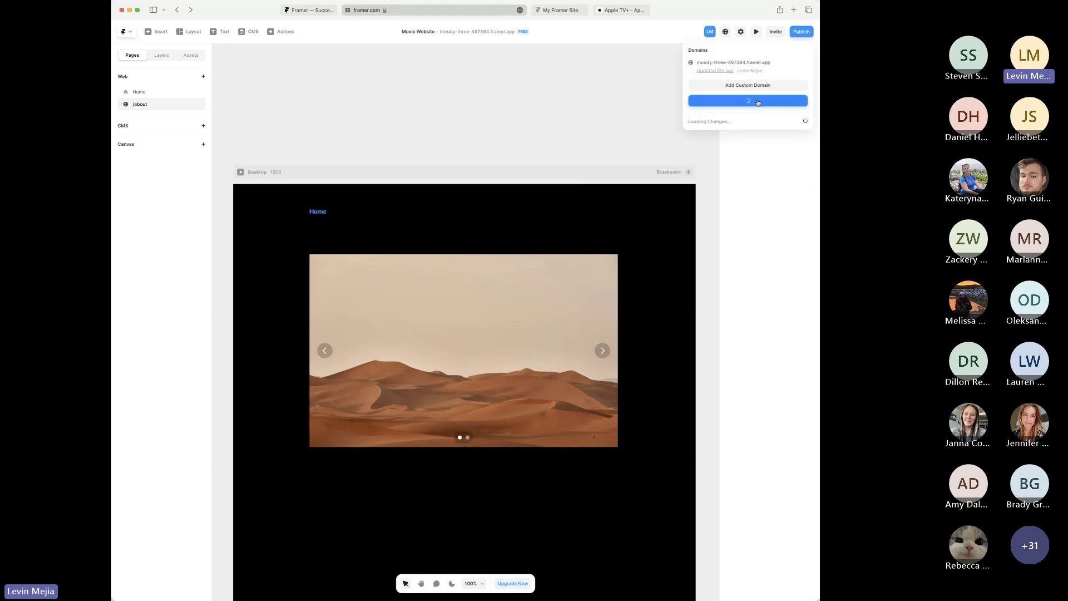
pyautogui.click(318, 114)
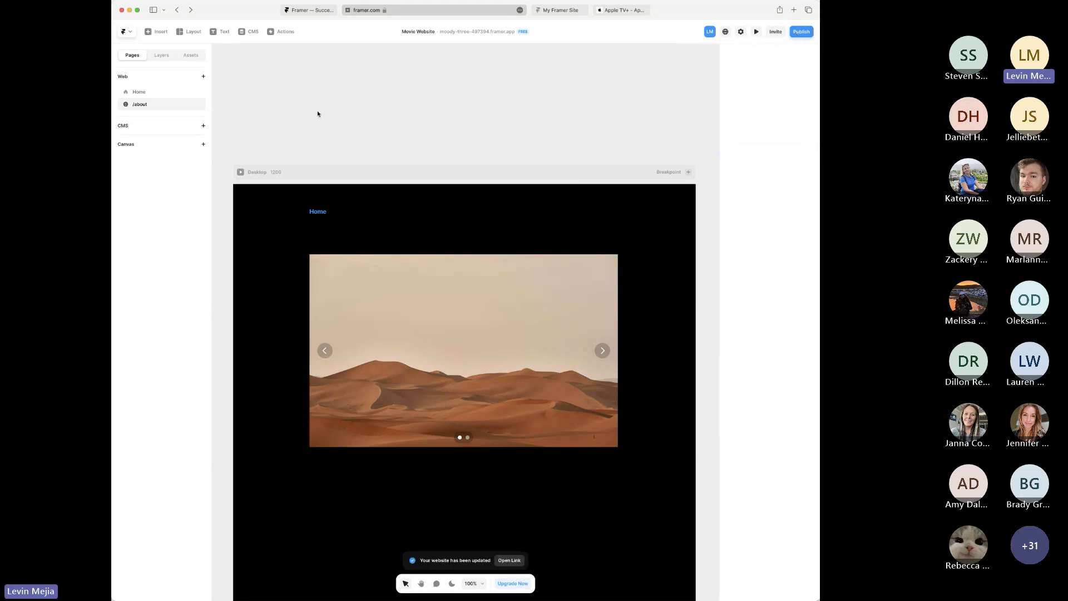
pyautogui.click(156, 94)
pyautogui.click(800, 31)
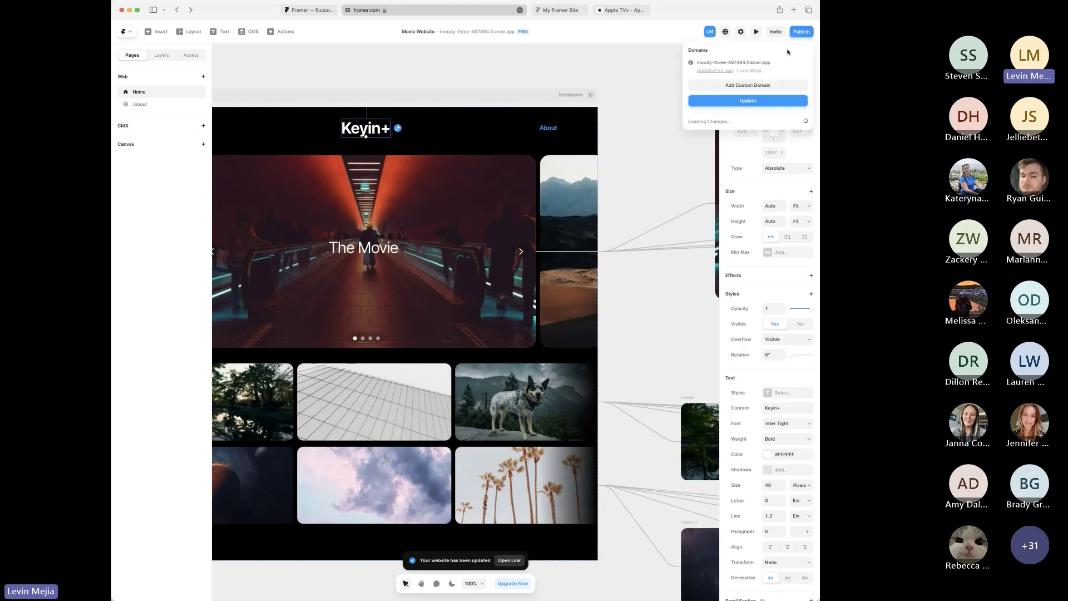
pyautogui.click(560, 11)
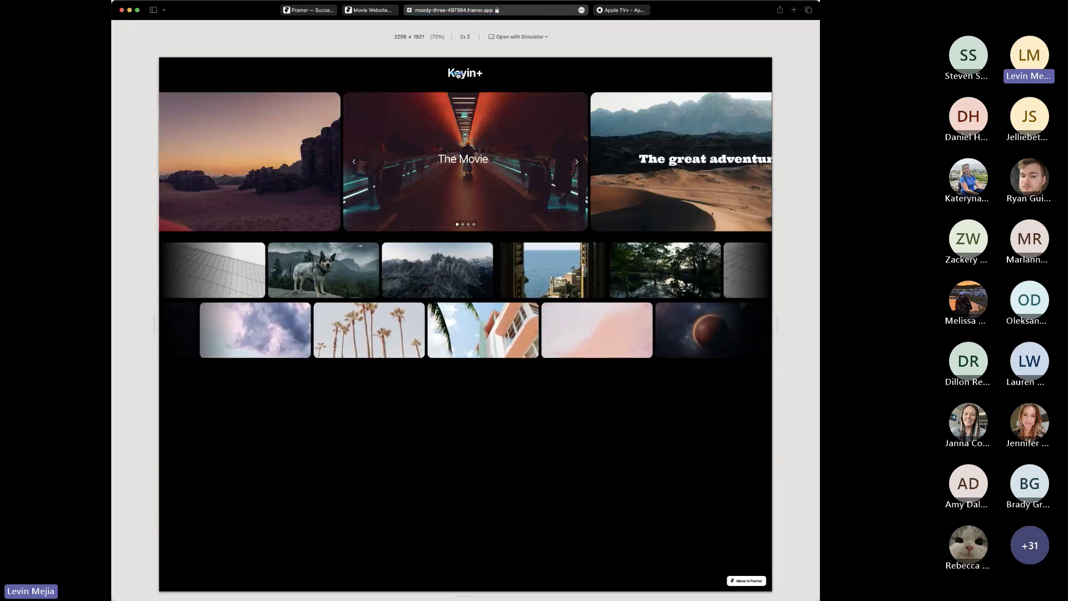
# - Back in the editor's Home page, pin the header's About text to the right edge of the Desktop breakpoint
pyautogui.hotkey('ctrl', 'shift', 'Tab')
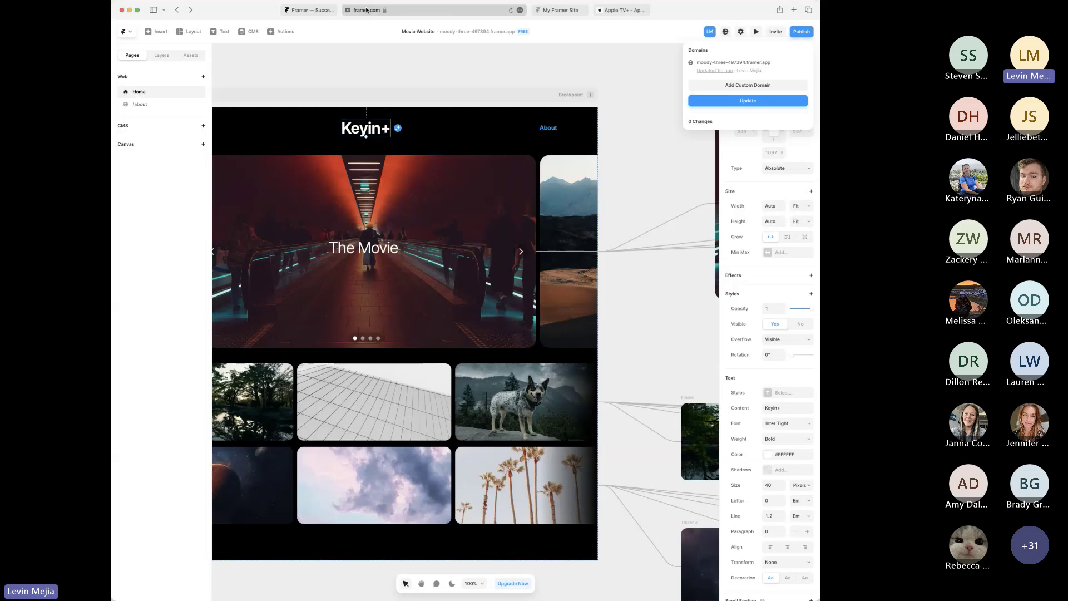
pyautogui.click(544, 132)
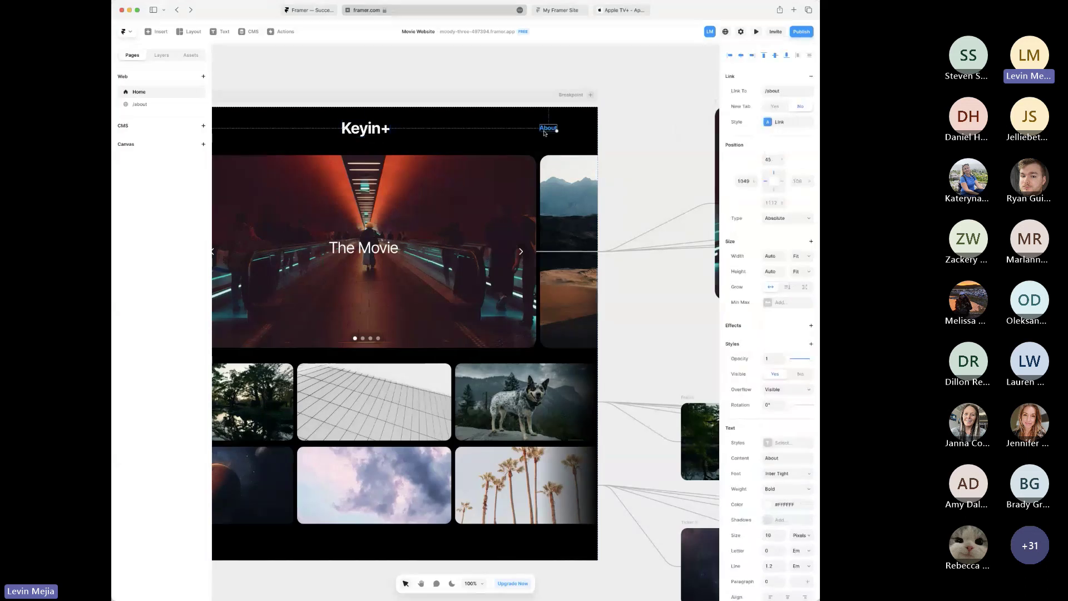
pyautogui.click(782, 181)
pyautogui.click(668, 174)
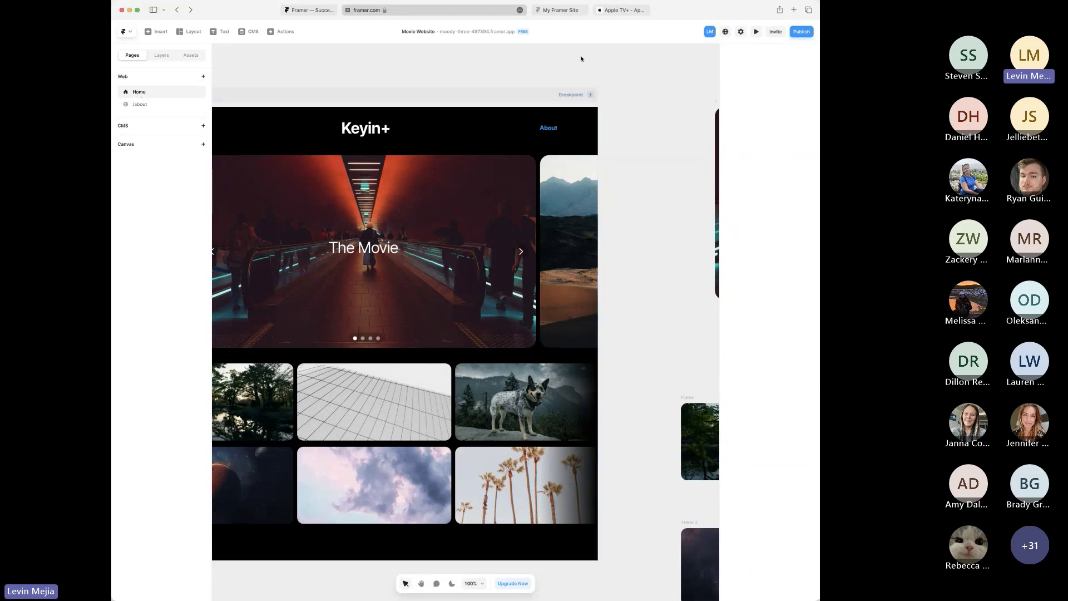
# - Publish the update and test the About and Home links on the live site
pyautogui.click(801, 32)
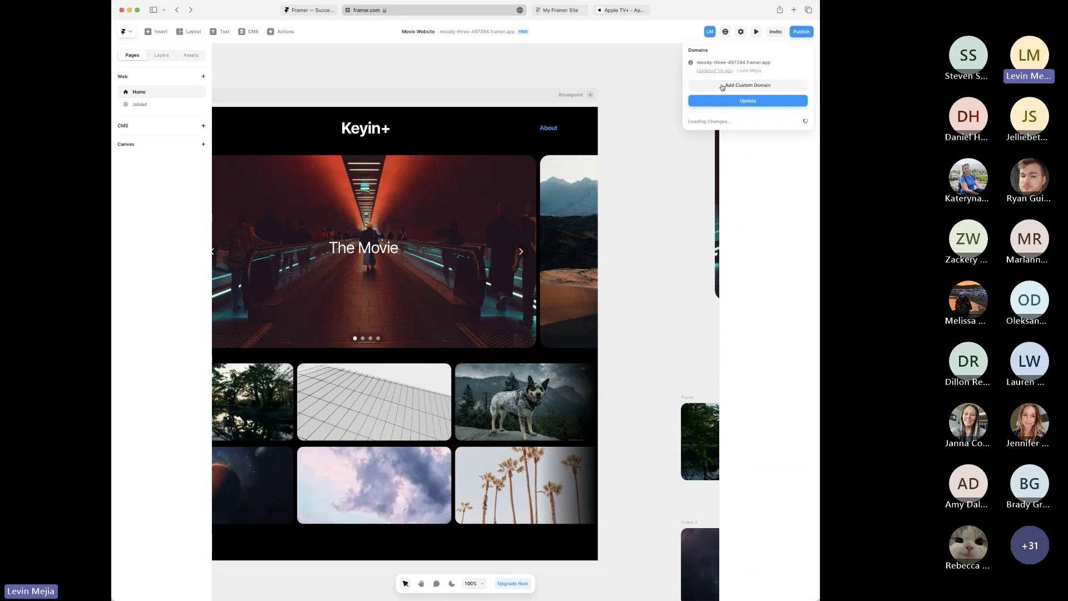
pyautogui.click(733, 101)
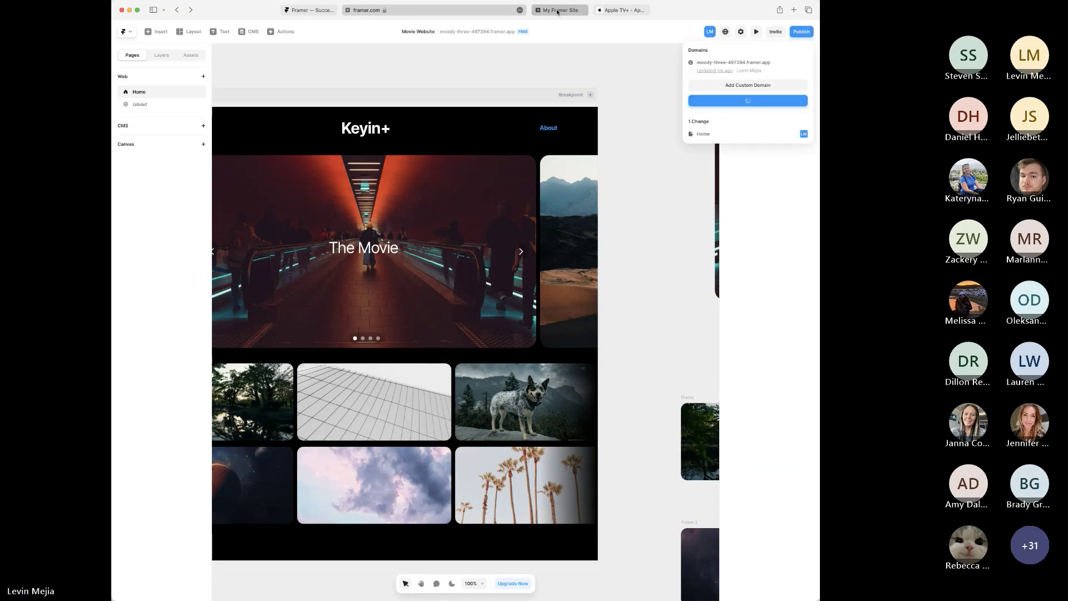
pyautogui.click(558, 11)
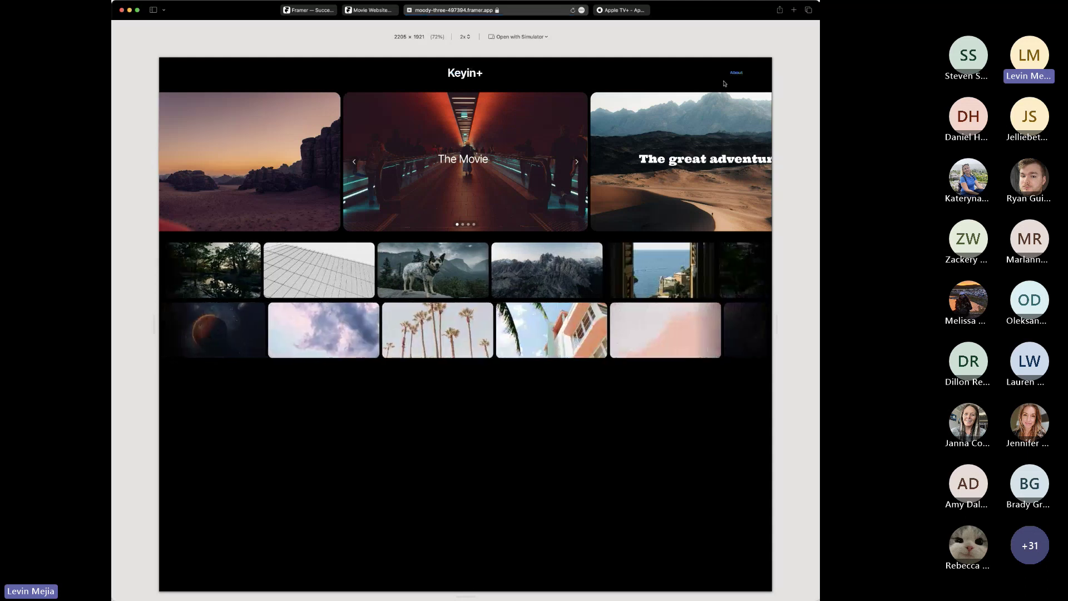
pyautogui.click(736, 74)
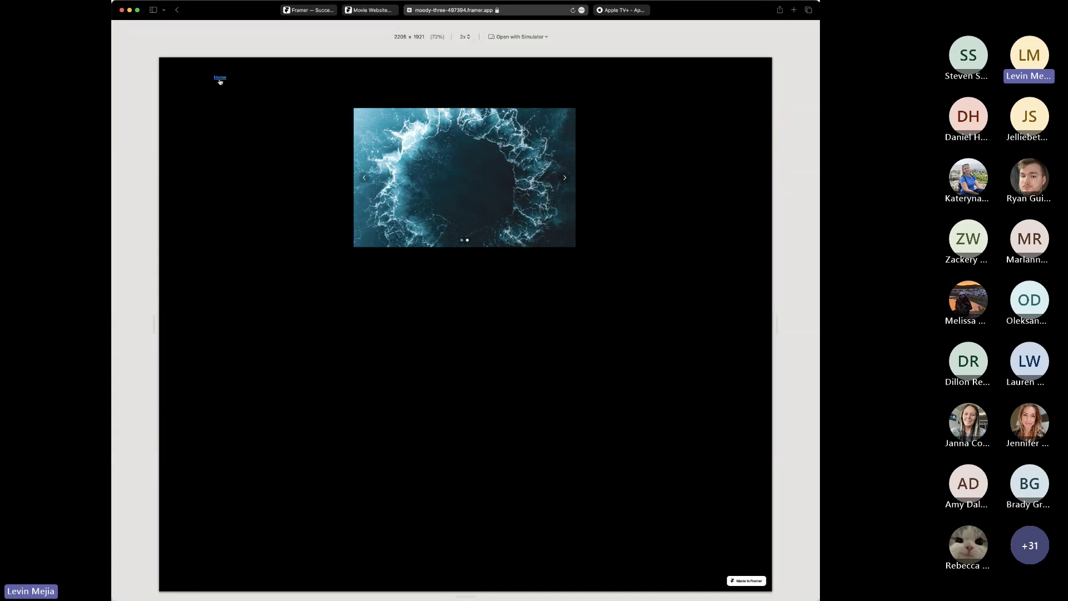
pyautogui.click(219, 78)
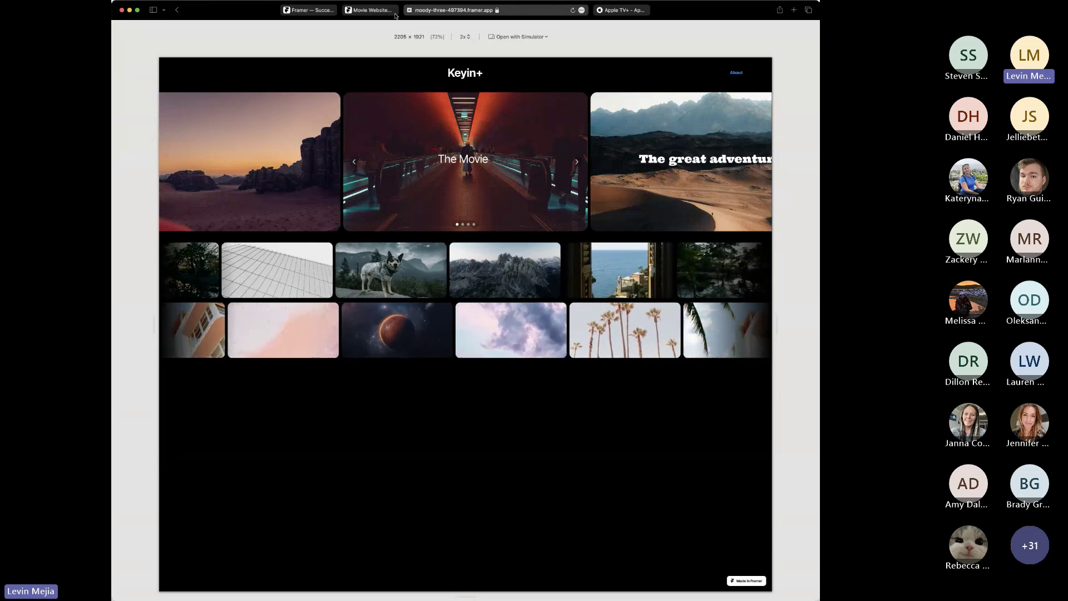
# - Return to the editor and examine the Home page settings and the general site settings
pyautogui.click(371, 10)
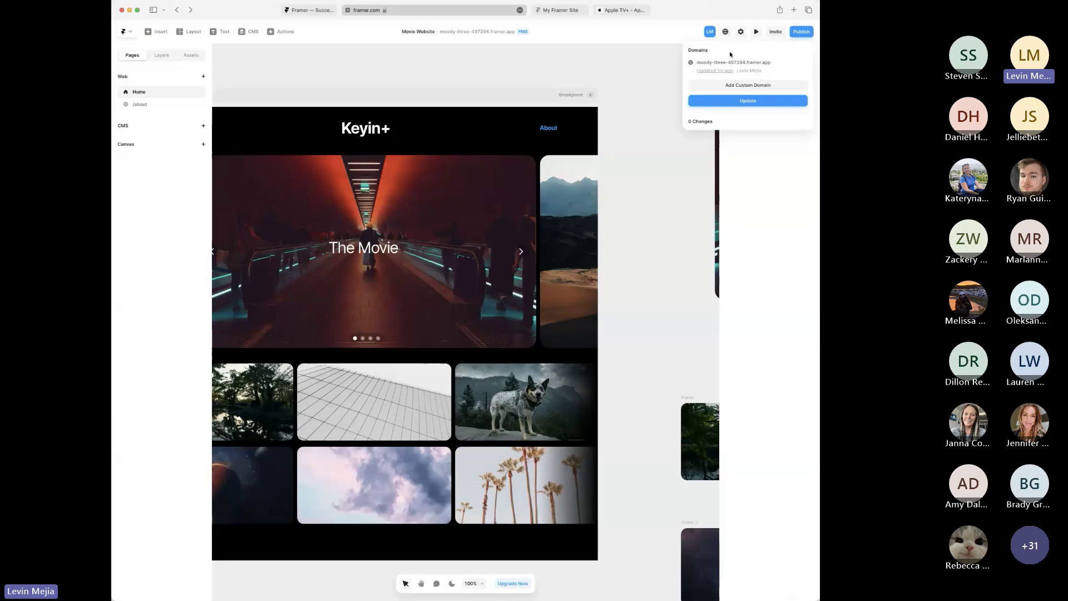
pyautogui.click(741, 33)
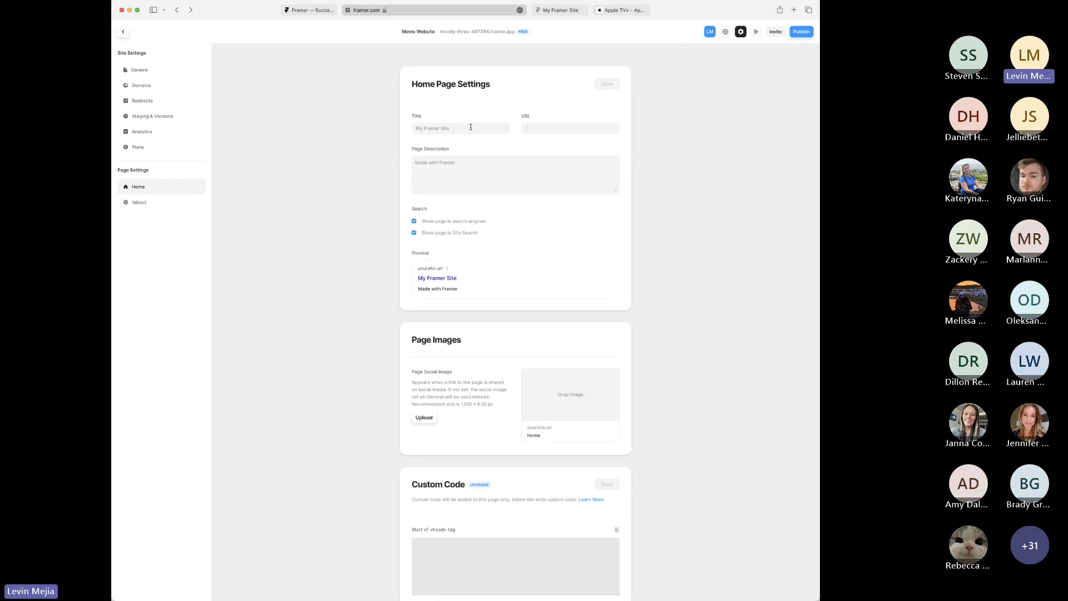
pyautogui.scroll(-3, 659, 248)
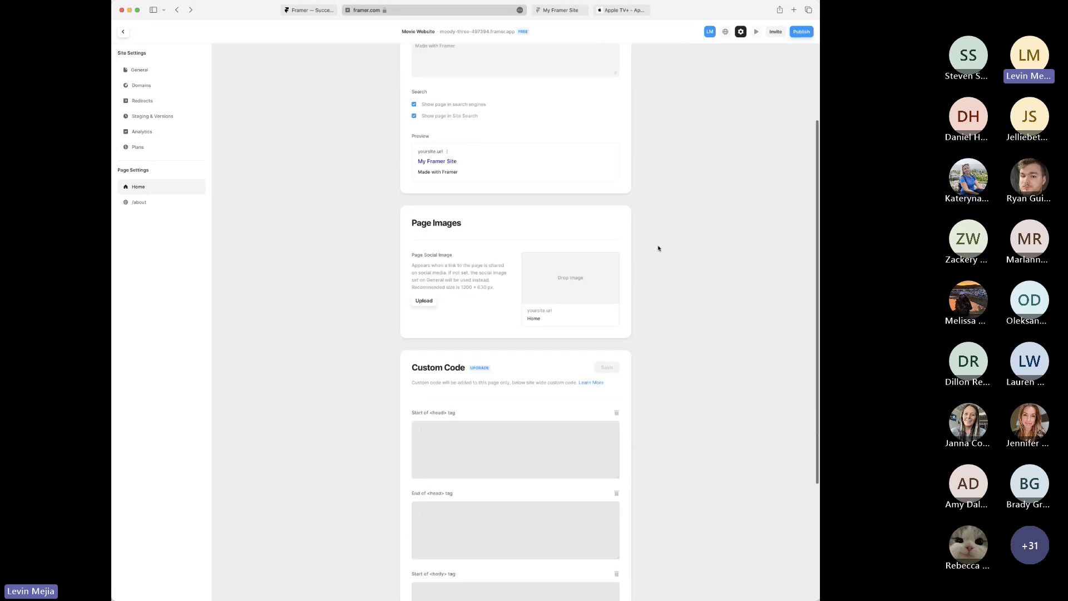
pyautogui.scroll(-5, 659, 248)
pyautogui.scroll(8, 659, 248)
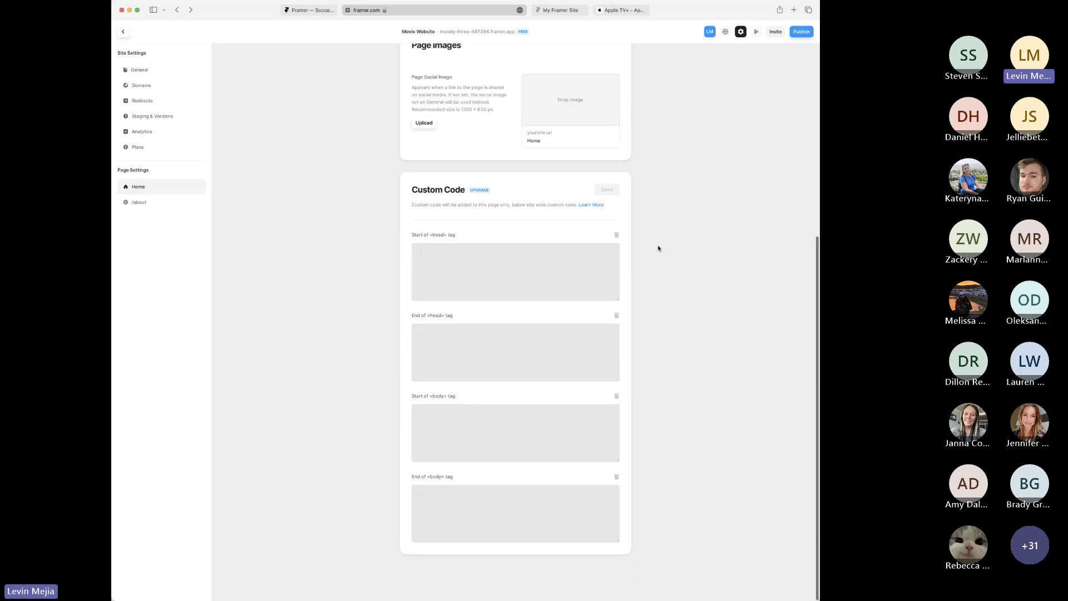
pyautogui.scroll(-1, 659, 248)
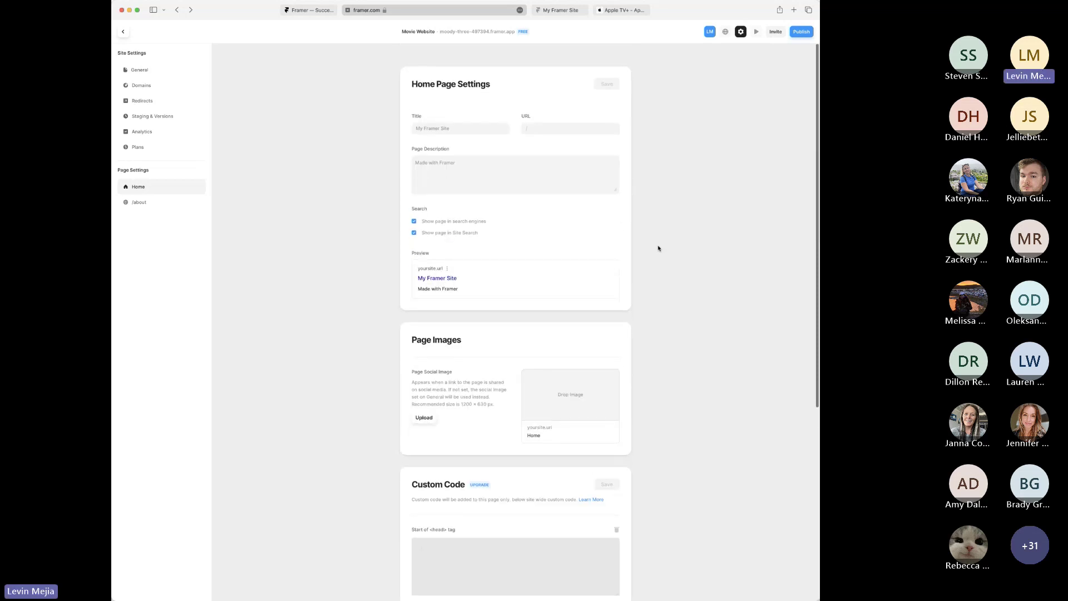
pyautogui.click(138, 70)
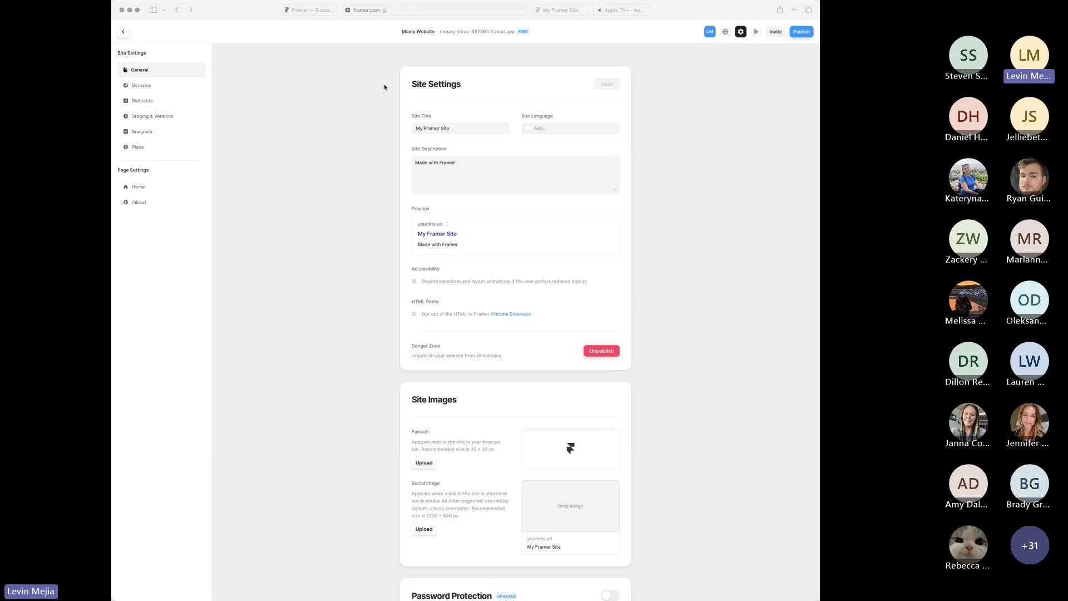
pyautogui.click(400, 26)
pyautogui.click(123, 31)
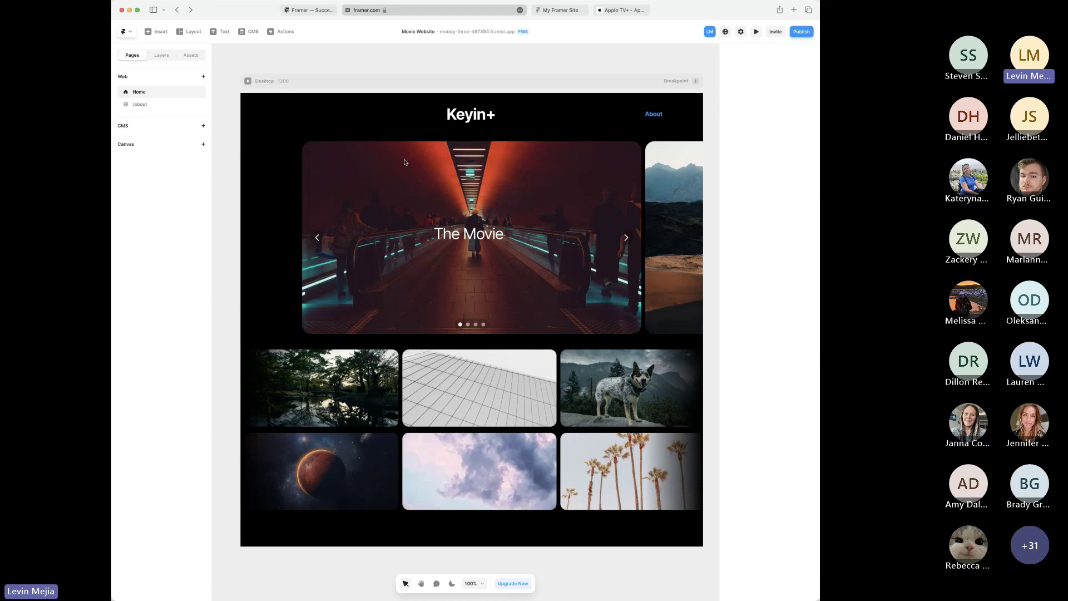
# - Narrow the upper image ticker to 70% width and move it to about 142 from the left and 663 from the top
pyautogui.click(570, 436)
pyautogui.click(567, 389)
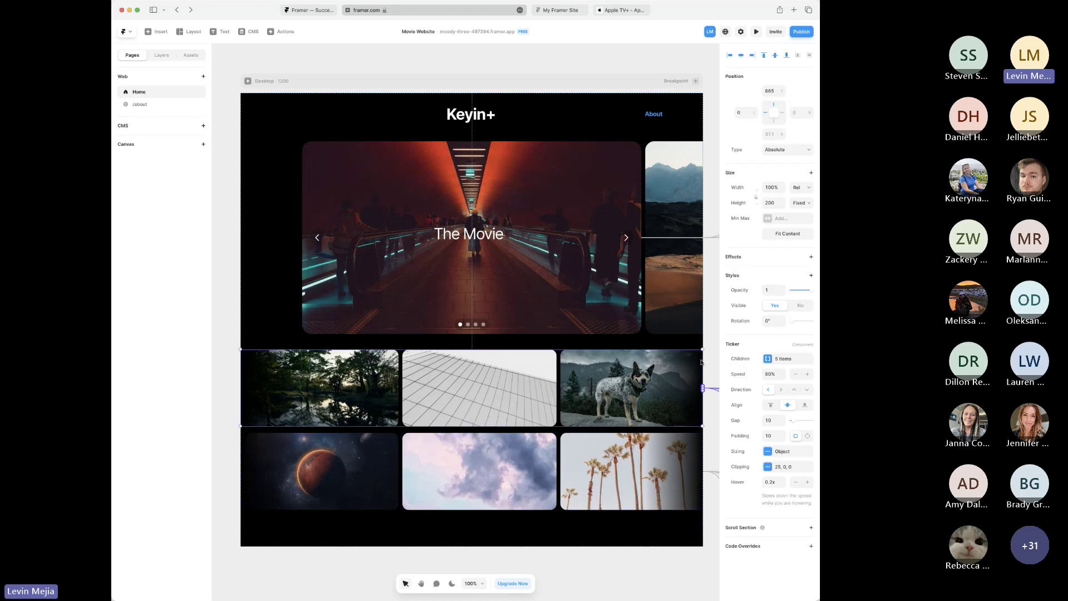
pyautogui.moveTo(702, 365); pyautogui.dragTo(562, 373)
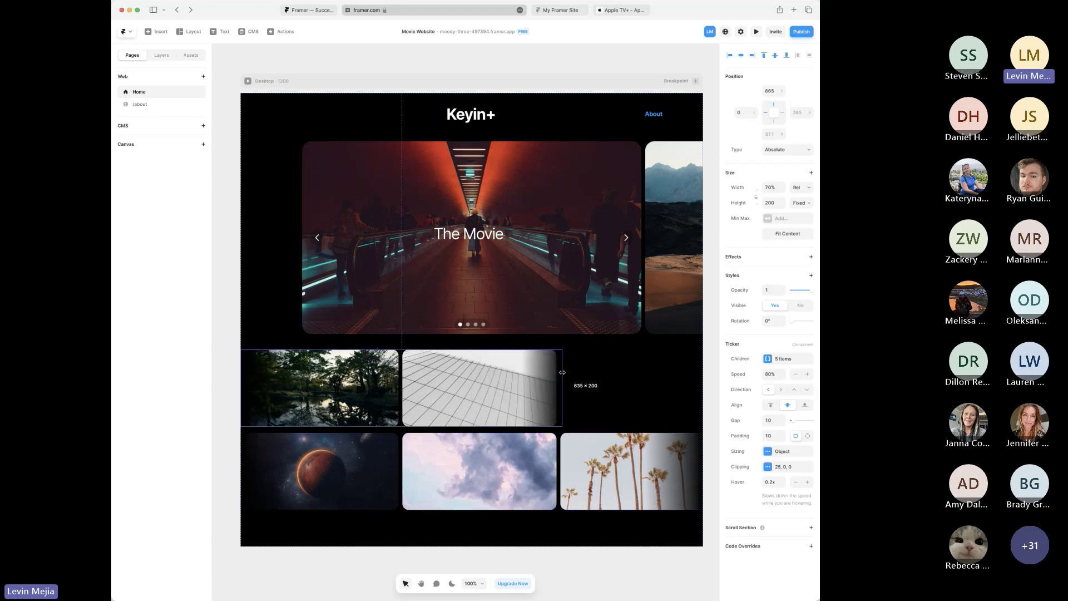
pyautogui.moveTo(377, 394); pyautogui.dragTo(432, 394)
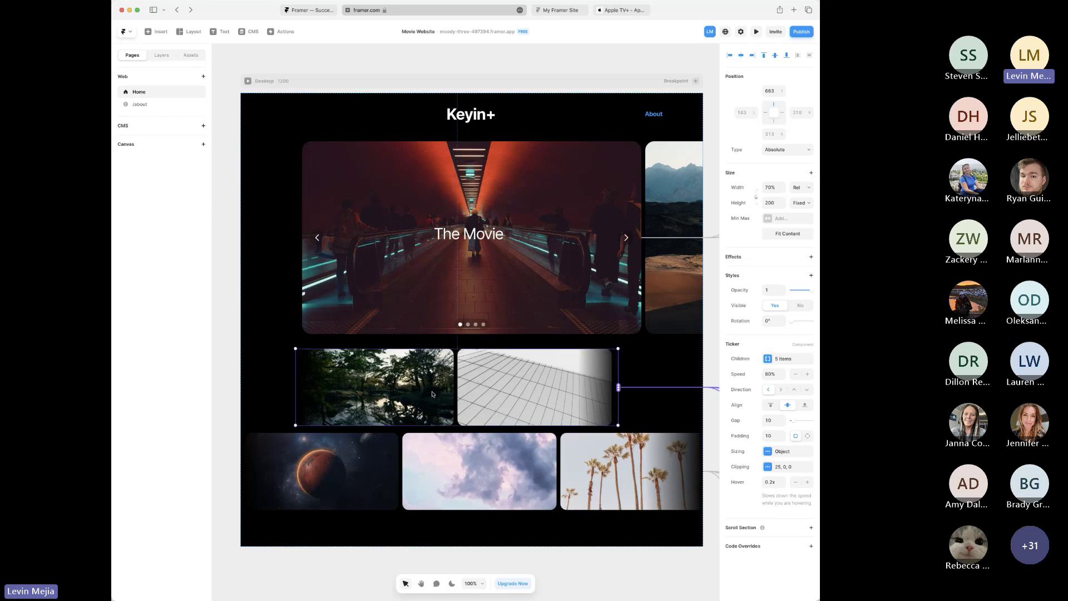
# - Resize the large movie slideshow in the Desktop breakpoint to about 858 wide
pyautogui.click(492, 241)
pyautogui.moveTo(643, 216); pyautogui.dragTo(401, 216)
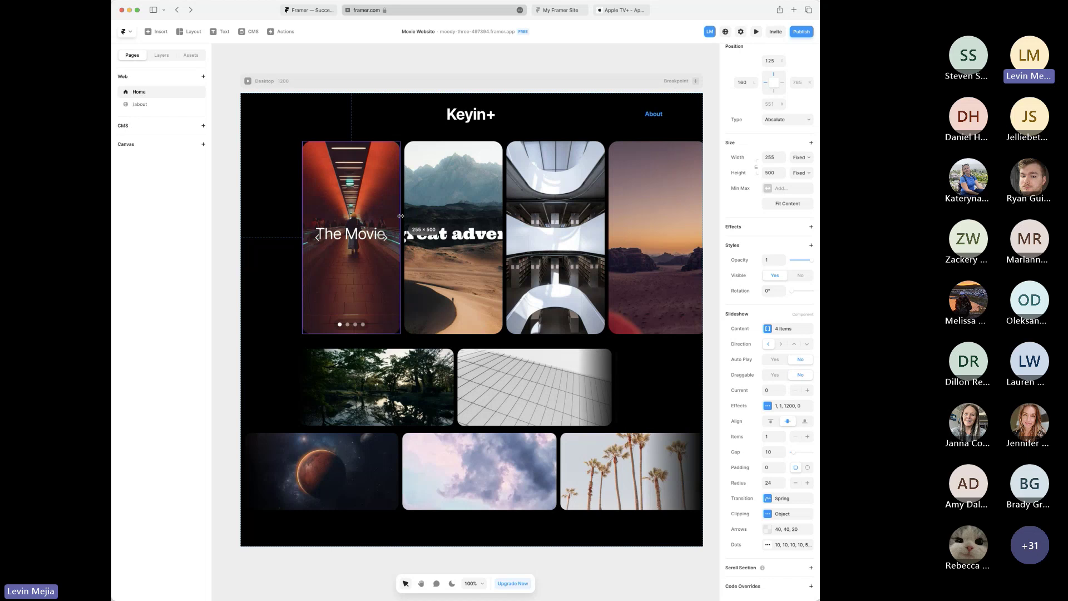
pyautogui.moveTo(401, 216); pyautogui.dragTo(463, 216)
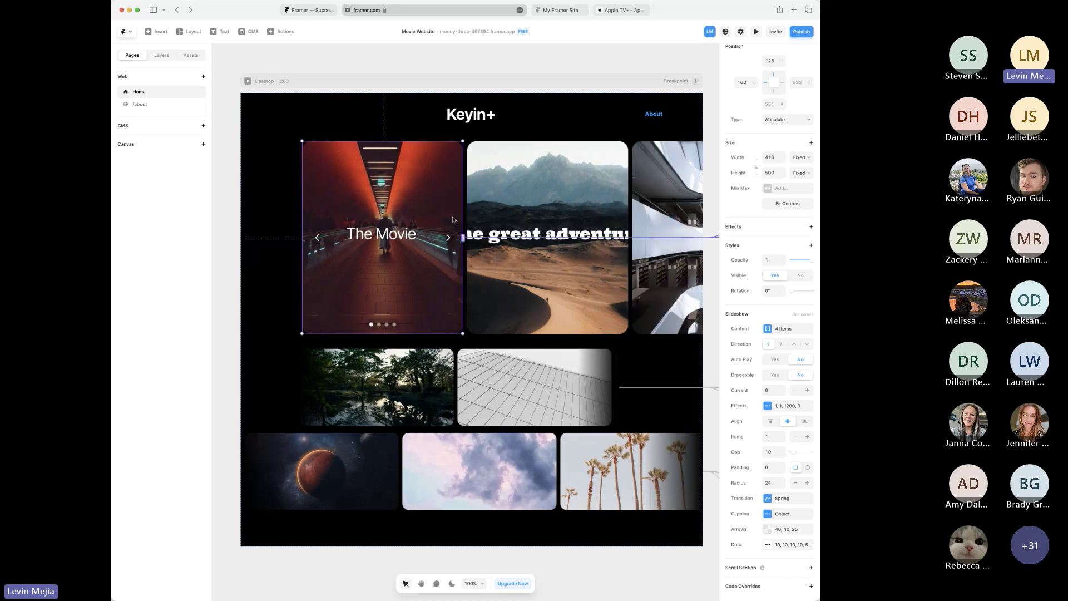
pyautogui.click(810, 166)
pyautogui.click(810, 163)
pyautogui.press('super+z')
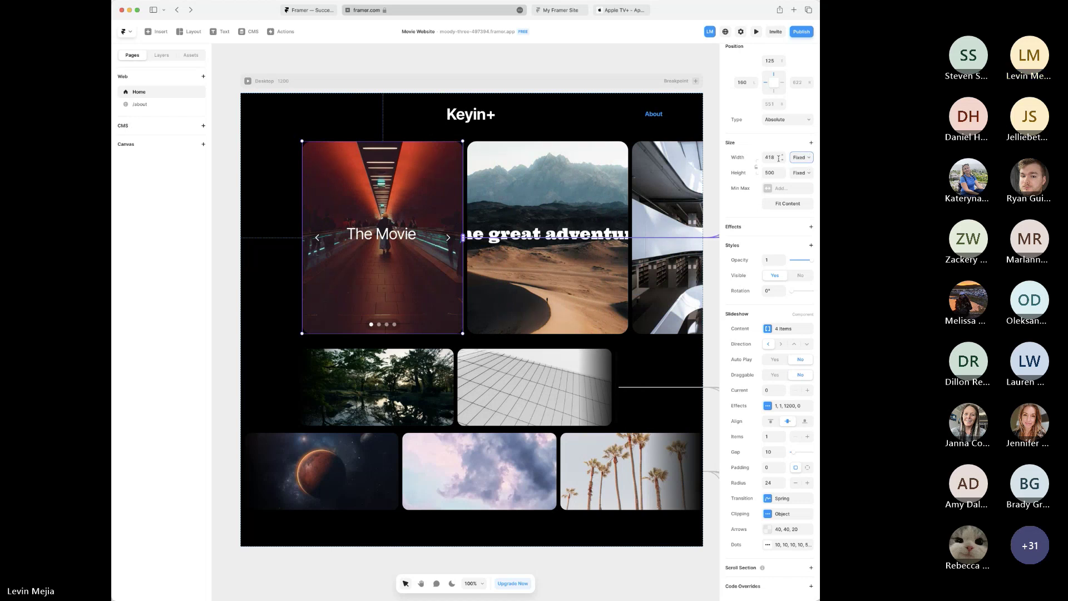
pyautogui.moveTo(463, 219); pyautogui.dragTo(633, 216)
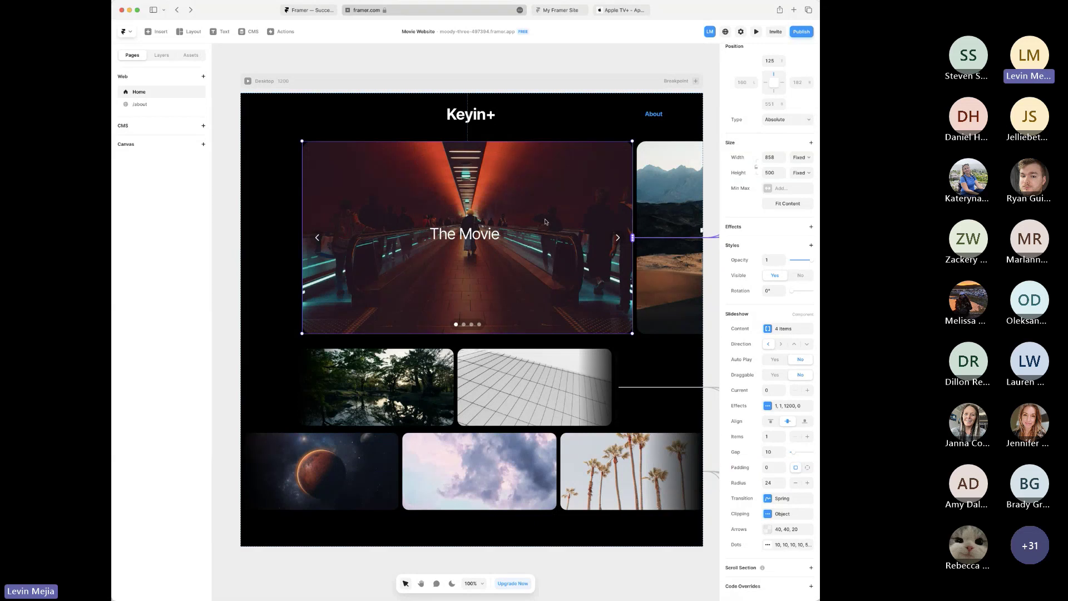
# - Shift The Movie slide frame beside the Desktop breakpoint slightly down, to about 28 vertically
pyautogui.scroll(-5, 544, 222)
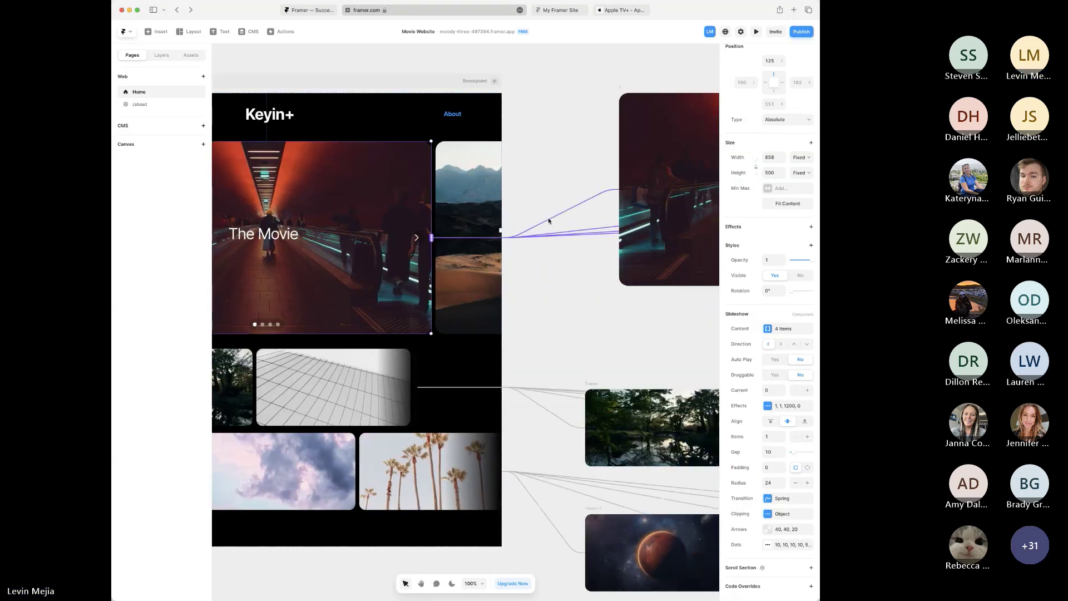
pyautogui.scroll(2, 548, 221)
pyautogui.hscroll(2, 549, 221)
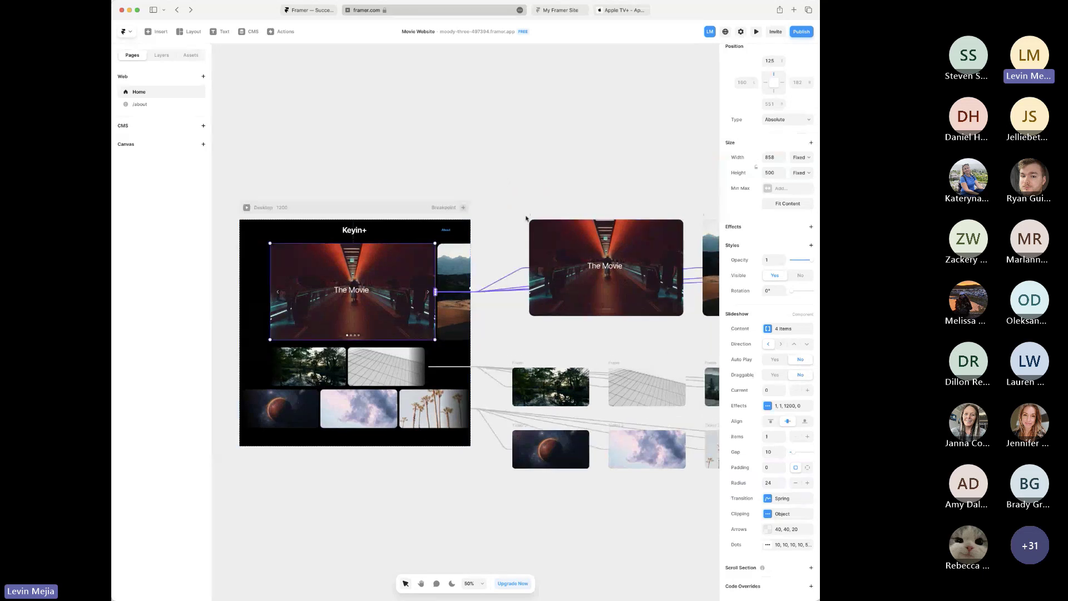
pyautogui.moveTo(531, 216); pyautogui.dragTo(531, 222)
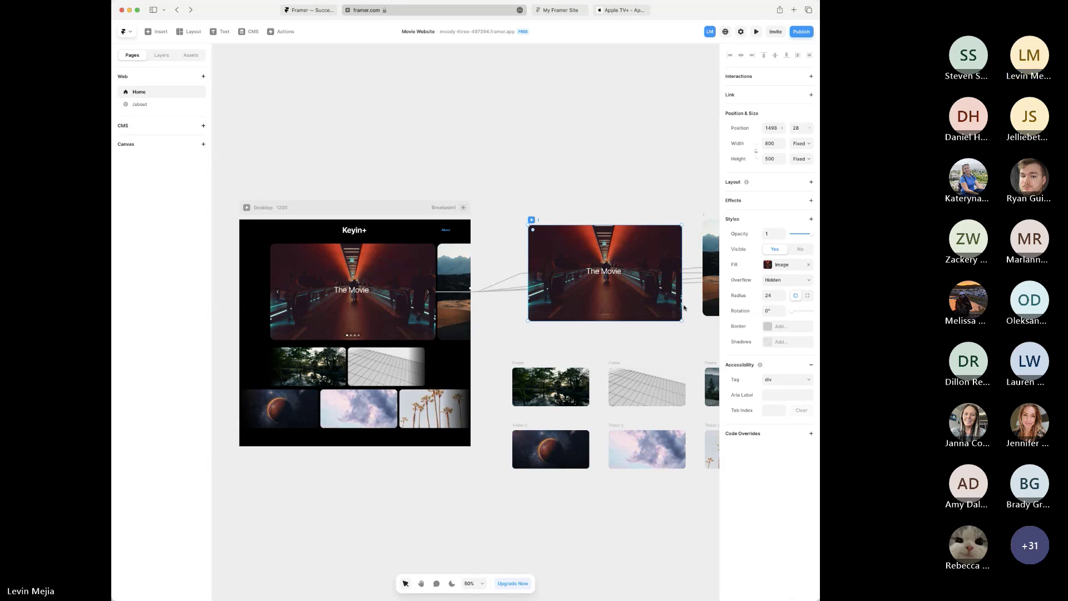
# - Try narrowing The Movie slide frame and The great adventure slide frame outside the Desktop breakpoint
pyautogui.moveTo(683, 320); pyautogui.dragTo(602, 323)
pyautogui.press('Escape')
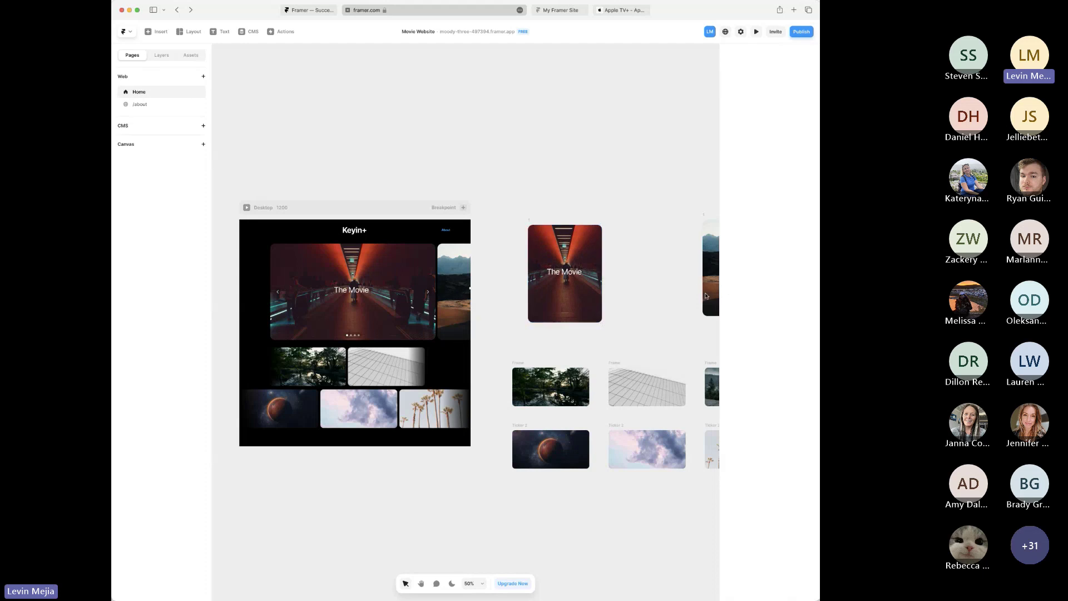
pyautogui.hscroll(3, 668, 250)
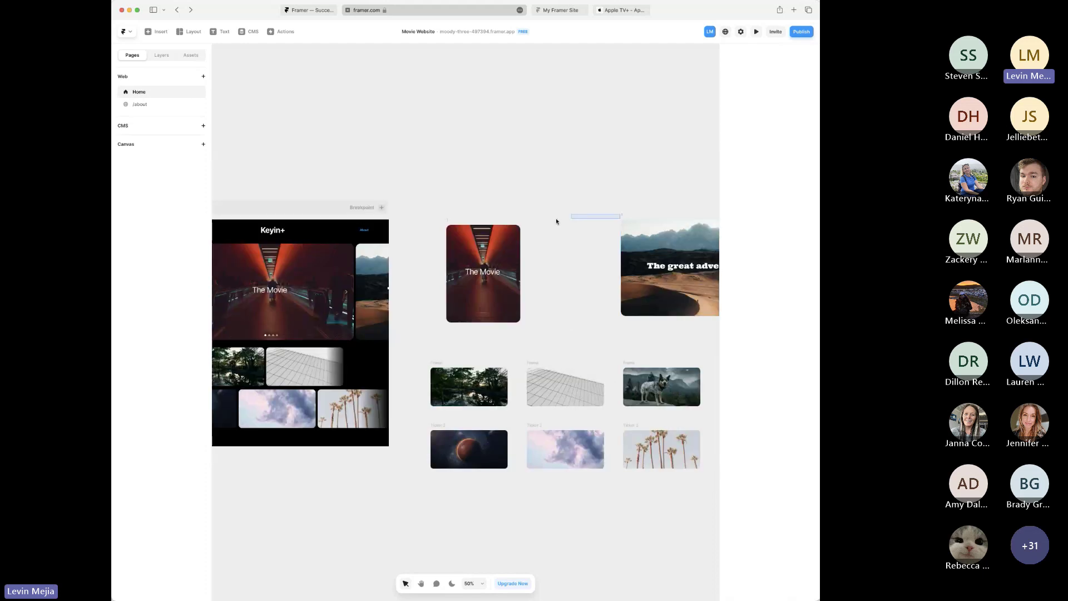
pyautogui.click(623, 217)
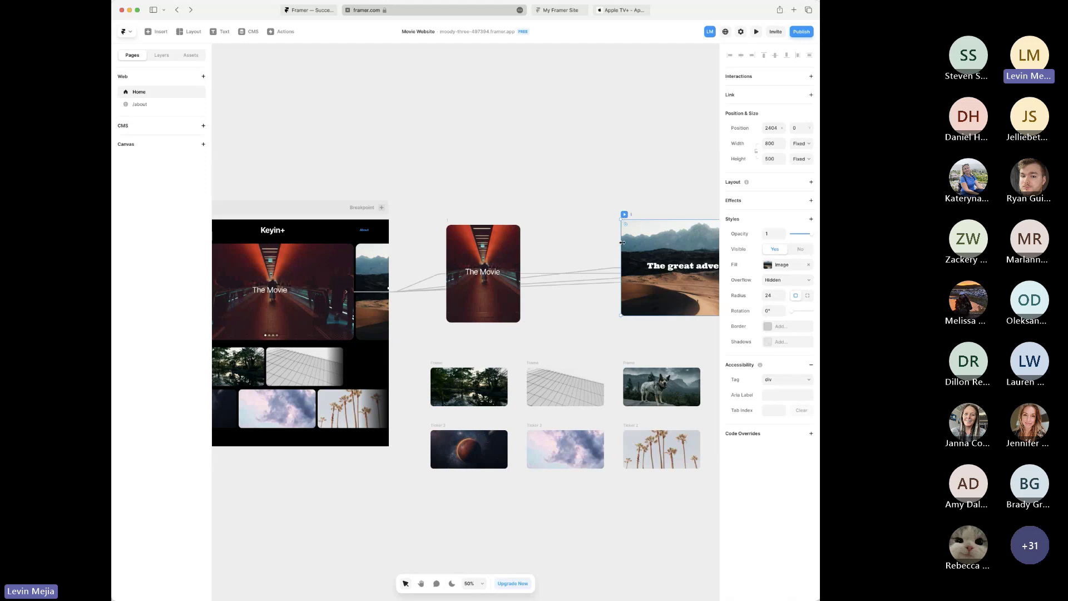
pyautogui.moveTo(621, 245); pyautogui.dragTo(531, 238)
pyautogui.click(603, 243)
pyautogui.hscroll(-5, 566, 246)
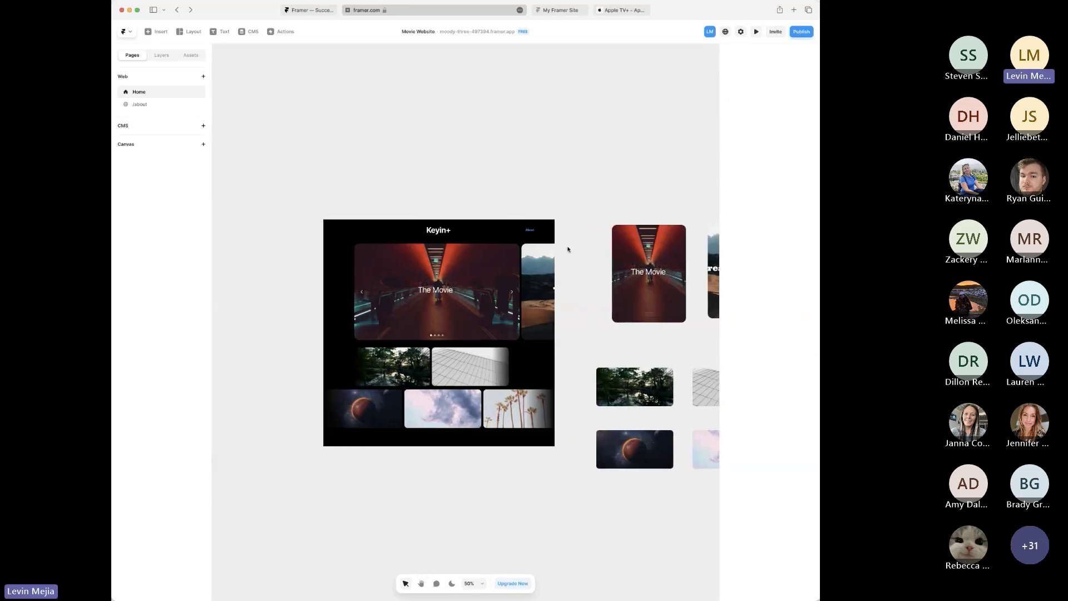
# - Preview the Desktop breakpoint, advance through the slideshow images, and return to the editor
pyautogui.click(479, 263)
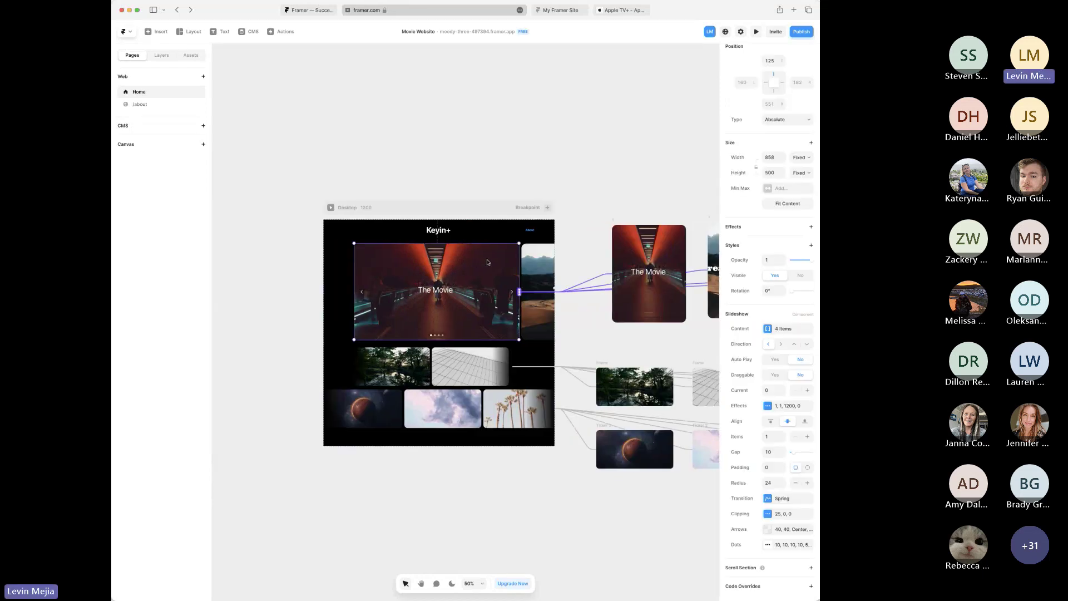
pyautogui.click(331, 207)
pyautogui.click(612, 239)
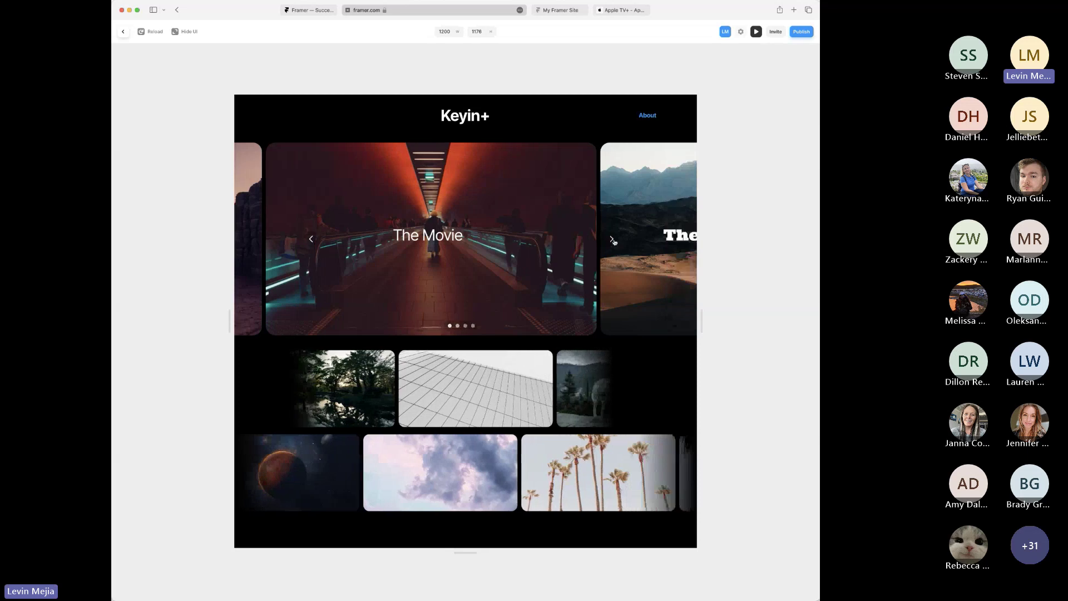
pyautogui.click(612, 239)
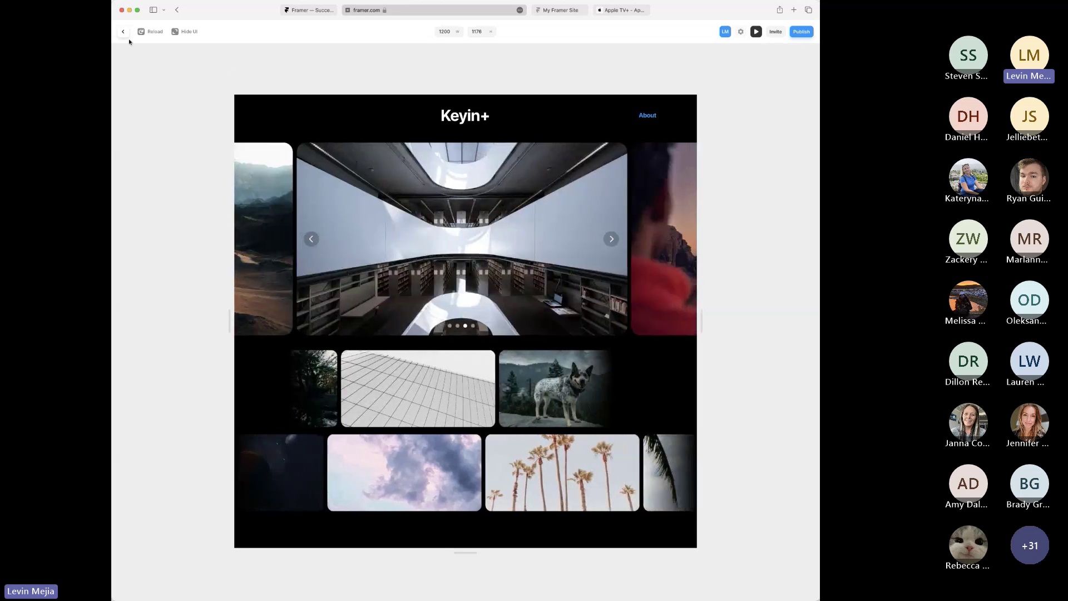
pyautogui.click(123, 34)
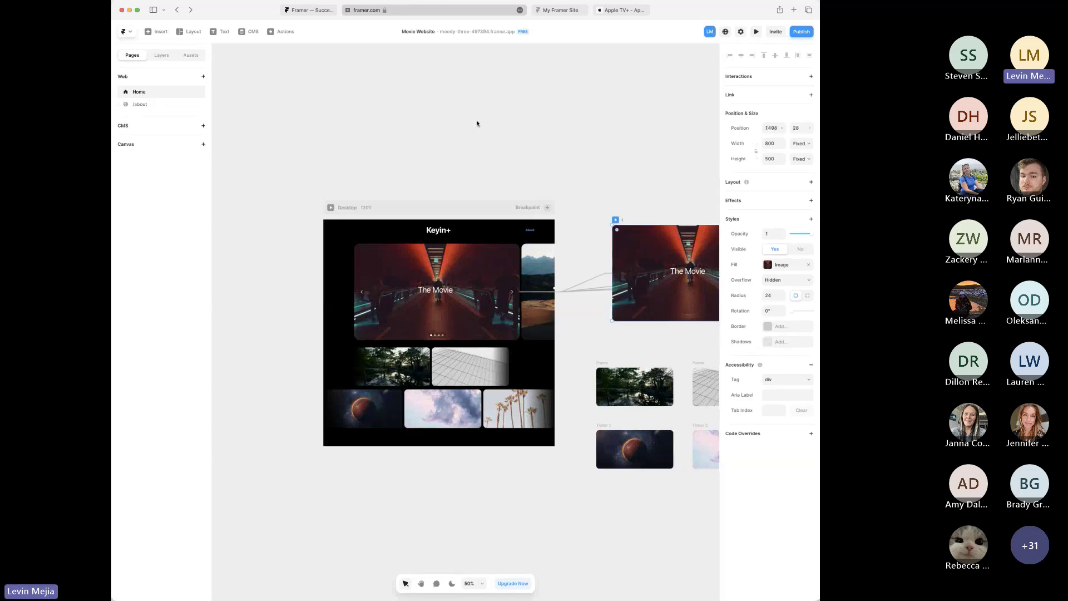
# - Try displaying up to four items at once in the slideshow, and set its item count back to 1
pyautogui.scroll(-1, 501, 119)
pyautogui.hscroll(1, 501, 119)
pyautogui.click(467, 261)
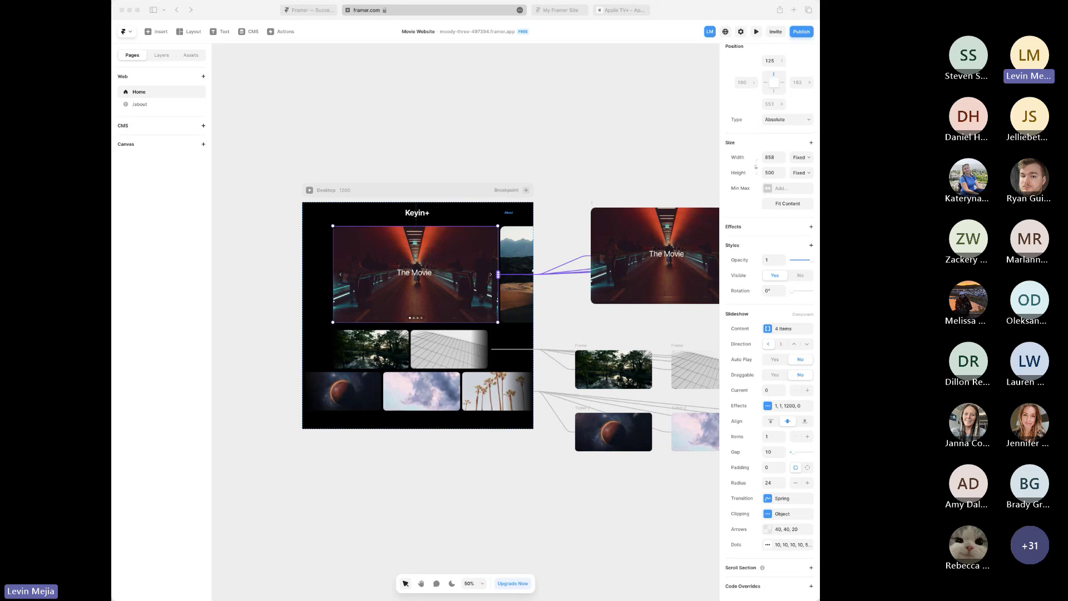
pyautogui.hscroll(3, 607, 448)
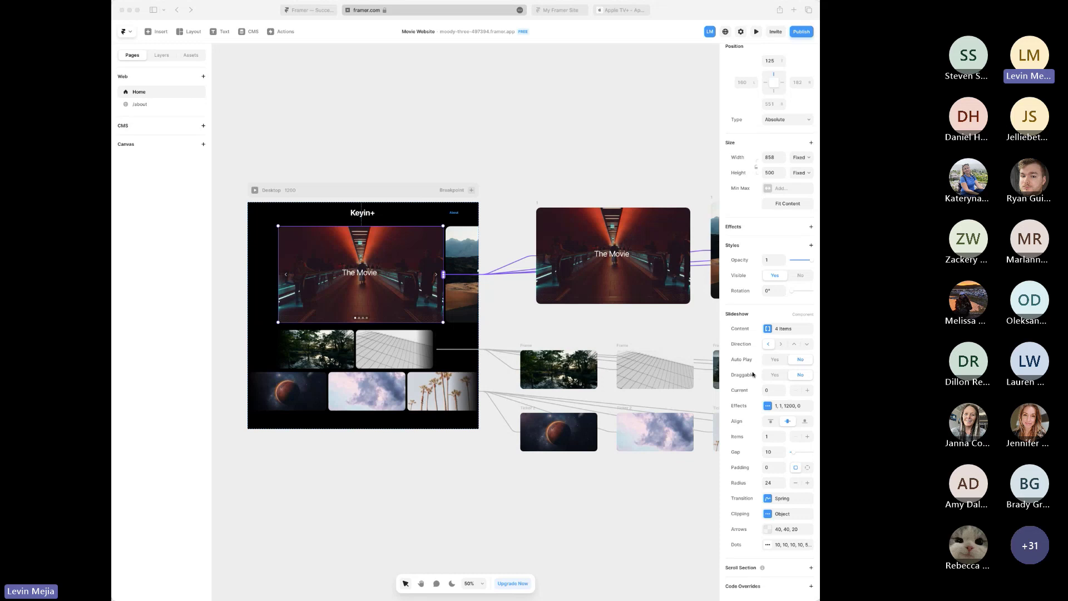
pyautogui.click(808, 437)
pyautogui.click(808, 436)
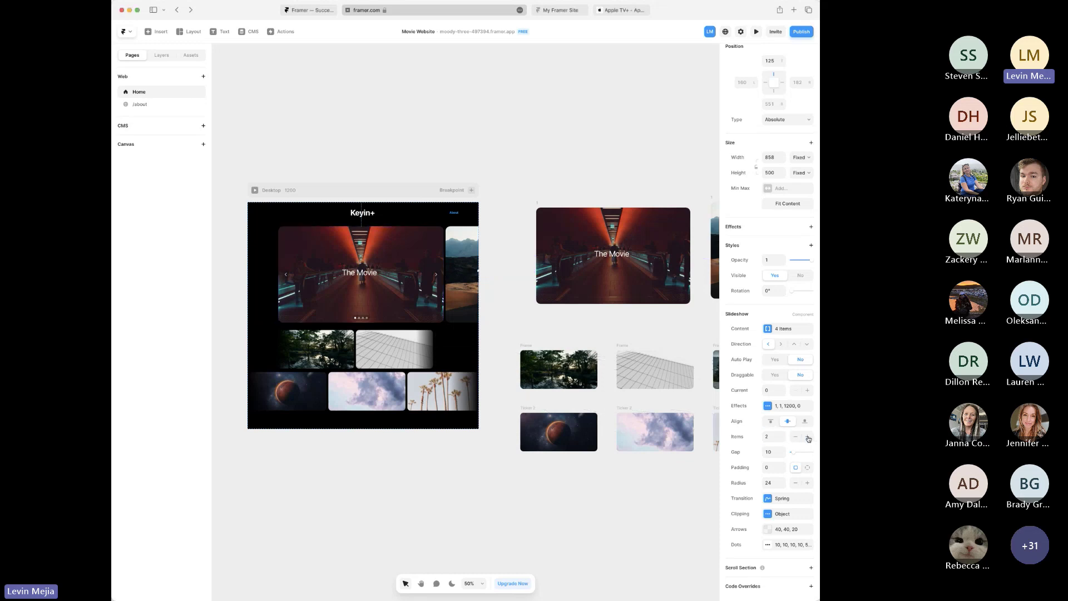
pyautogui.click(808, 437)
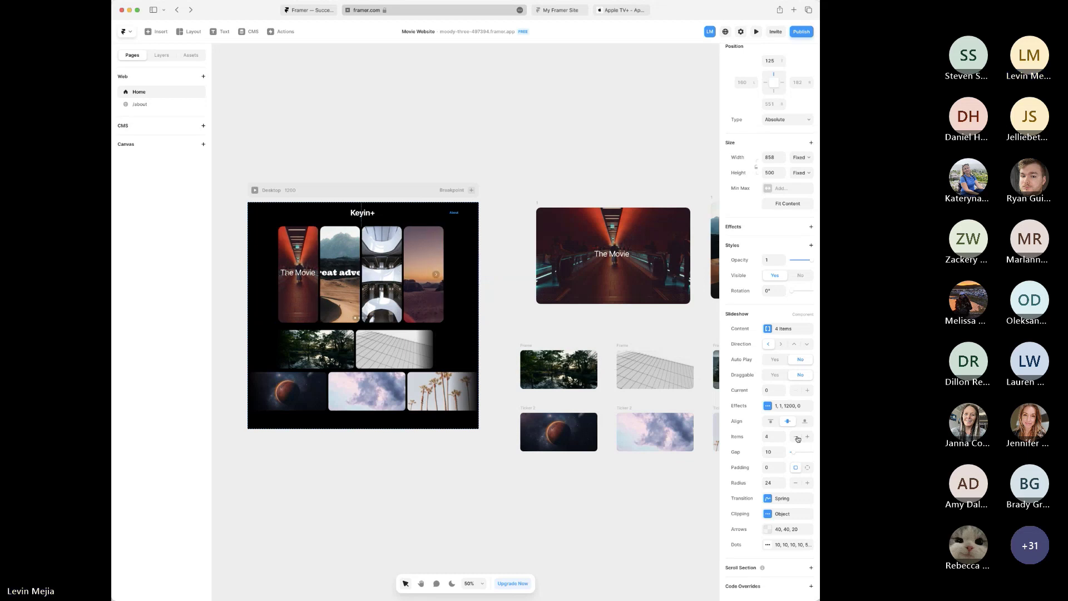
pyautogui.click(796, 438)
pyautogui.click(796, 437)
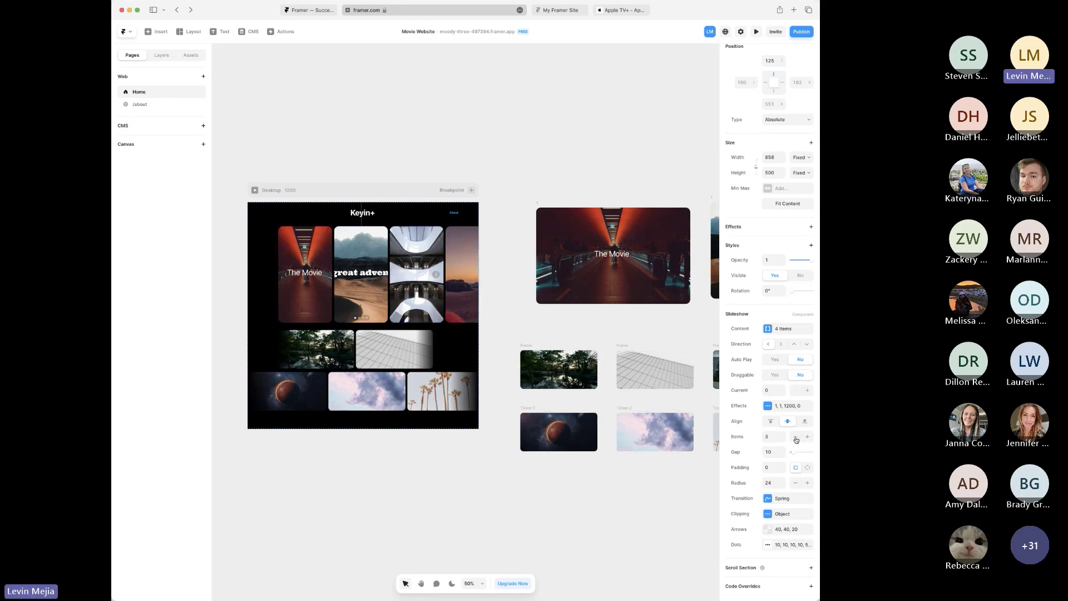
pyautogui.click(796, 438)
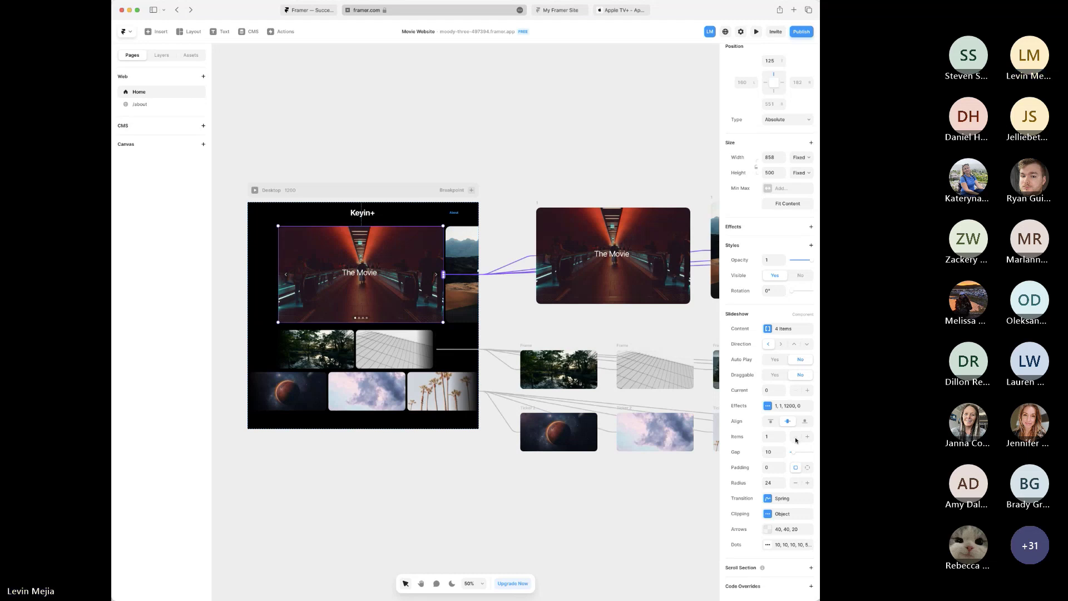
pyautogui.click(465, 497)
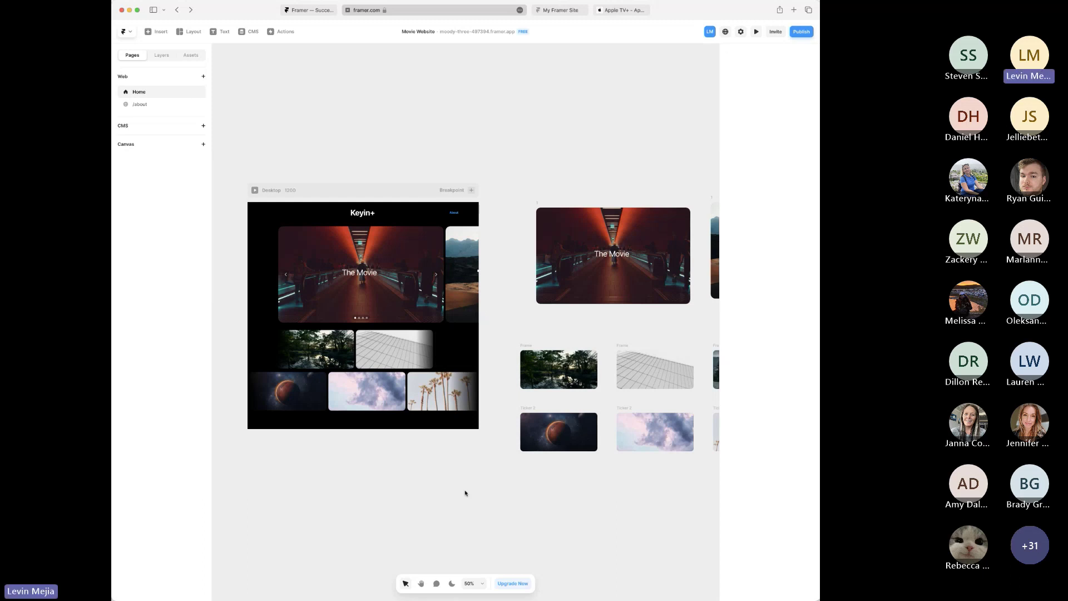
# - Set the upper image ticker's width to 100% and its left offset to 0
pyautogui.click(365, 363)
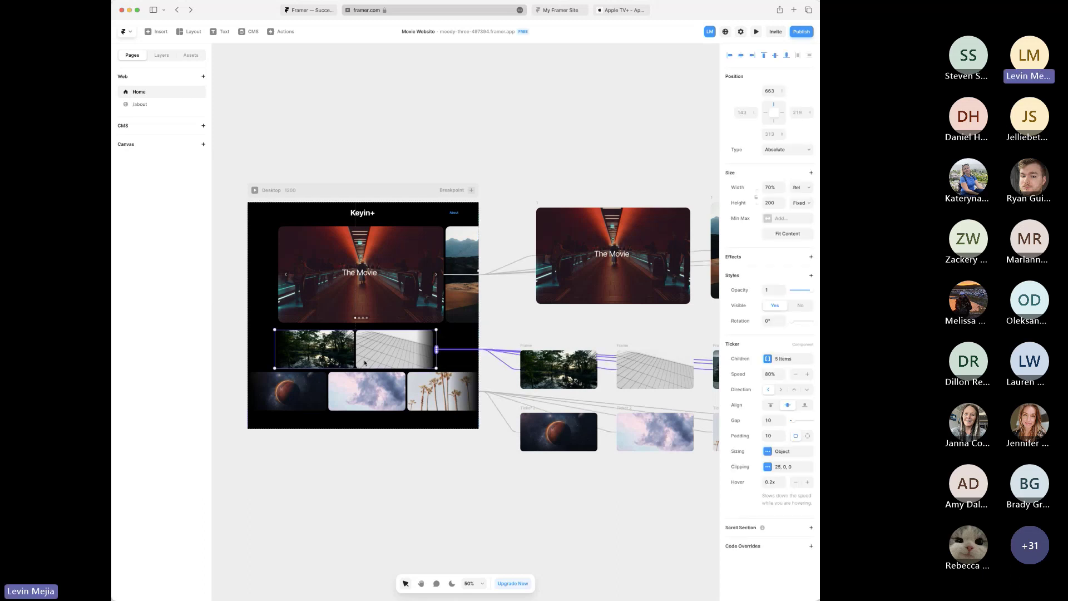
pyautogui.click(766, 187)
pyautogui.write('1000')
pyautogui.press('Tab')
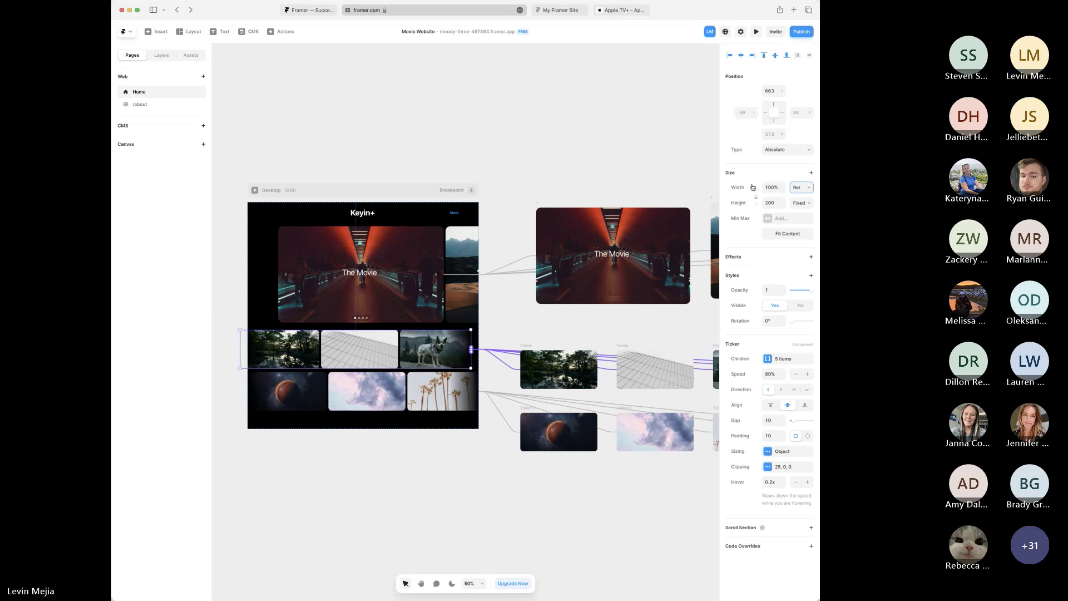
pyautogui.click(745, 113)
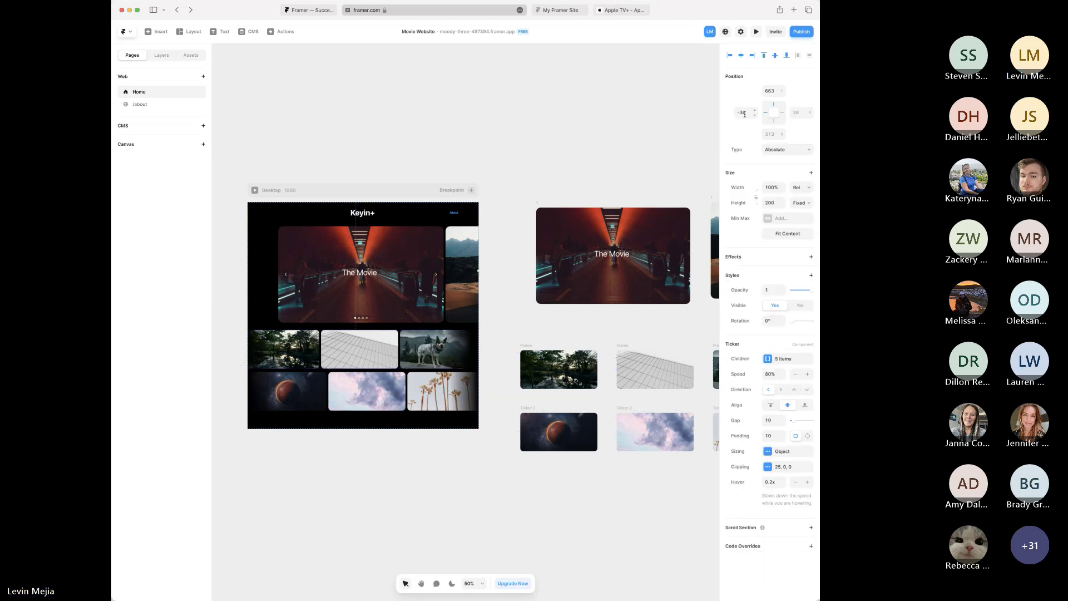
pyautogui.write('0')
pyautogui.press('Tab')
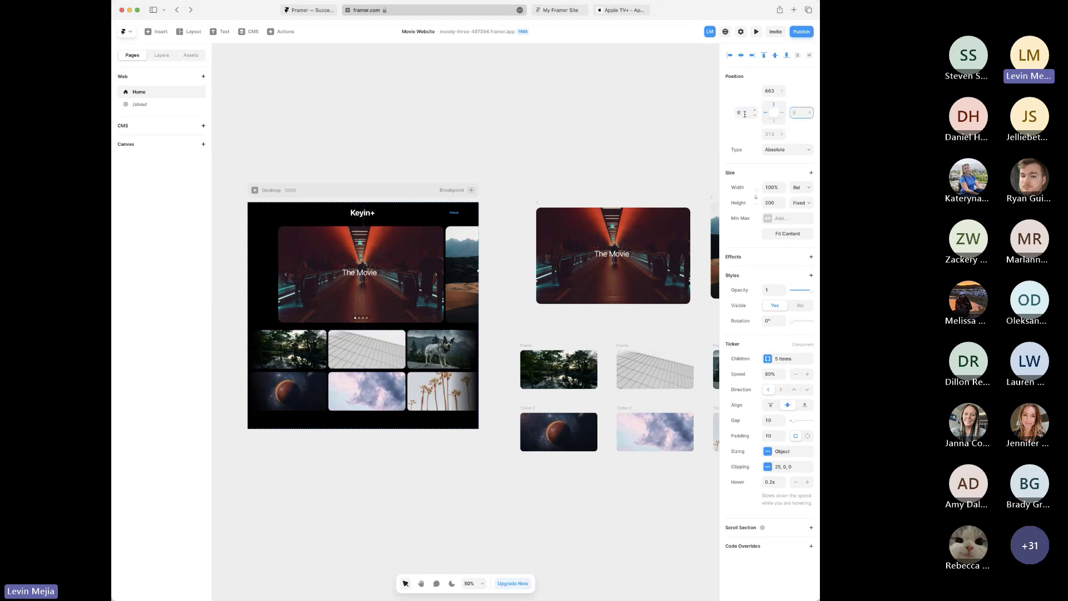
pyautogui.write('0')
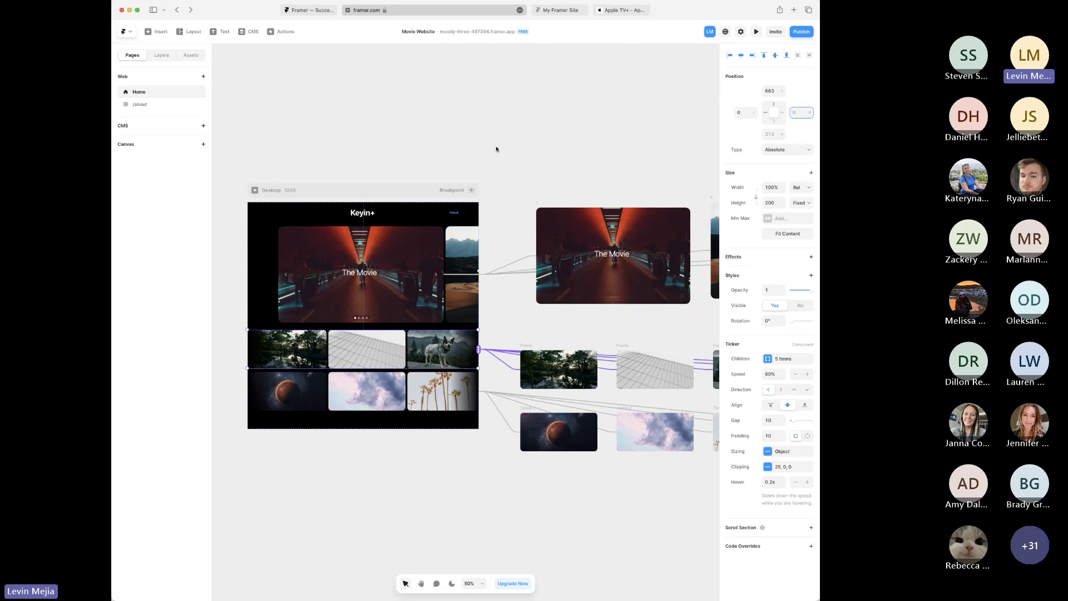
pyautogui.click(518, 150)
# - Compare hidden and shown overflow in the slideshow's clipping settings, and turn on its fade
pyautogui.press('super+0')
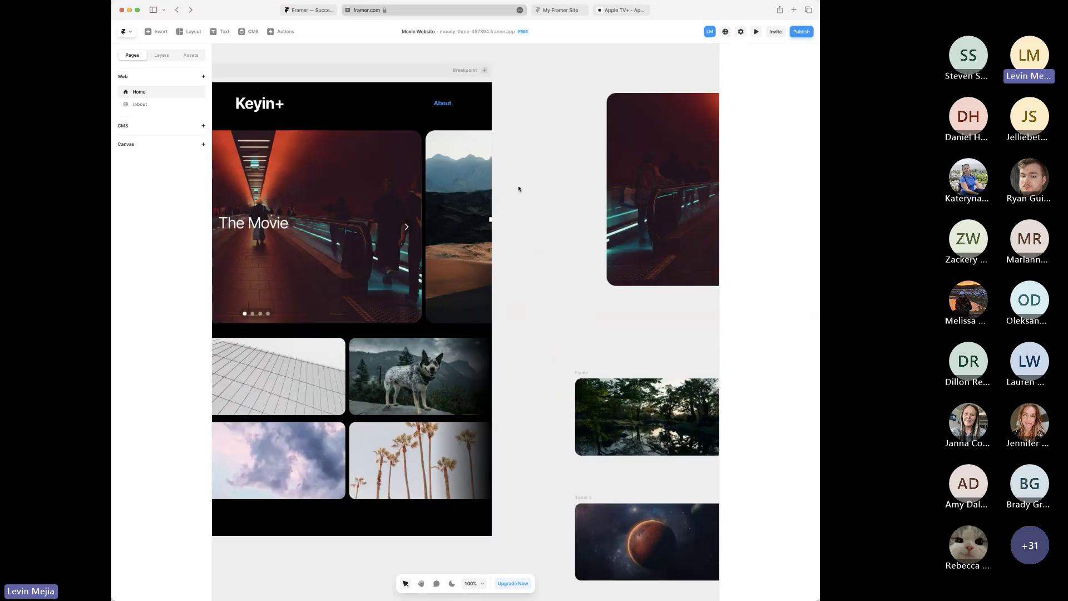
pyautogui.click(494, 196)
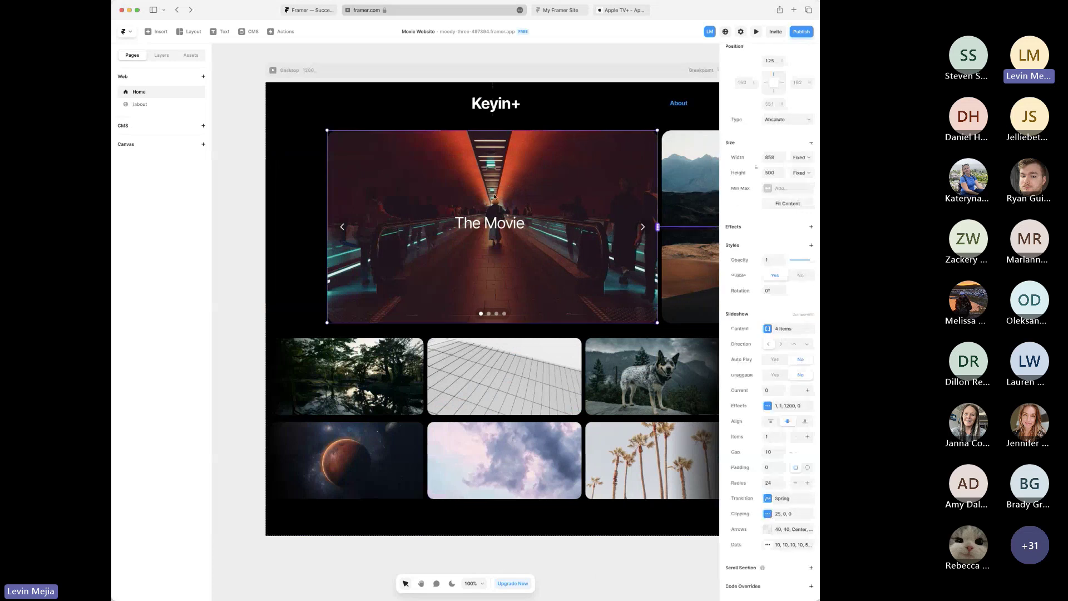
pyautogui.scroll(1, 500, 197)
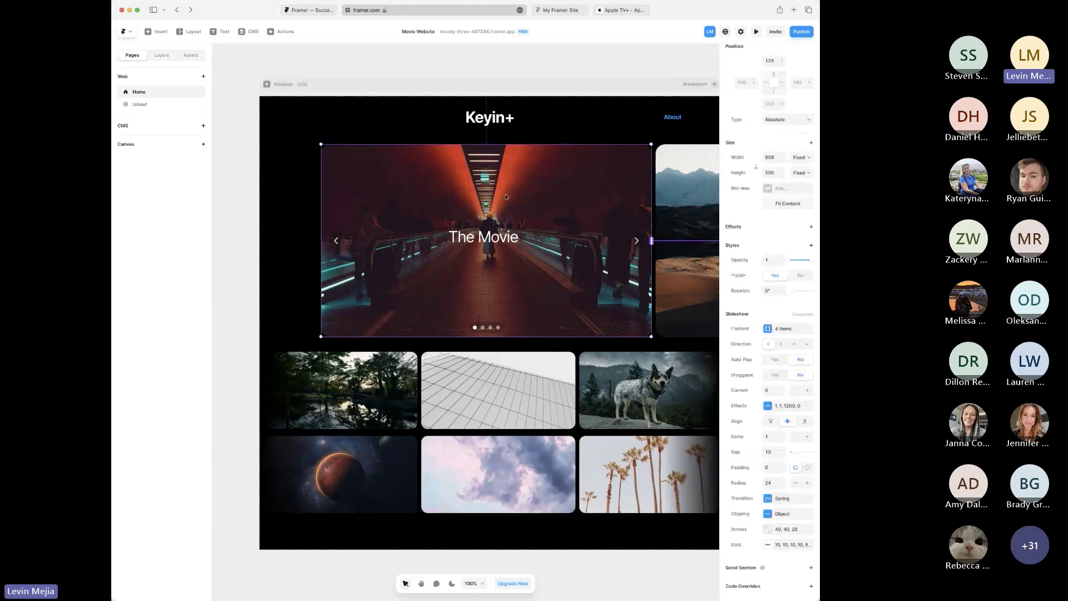
pyautogui.hscroll(1, 542, 201)
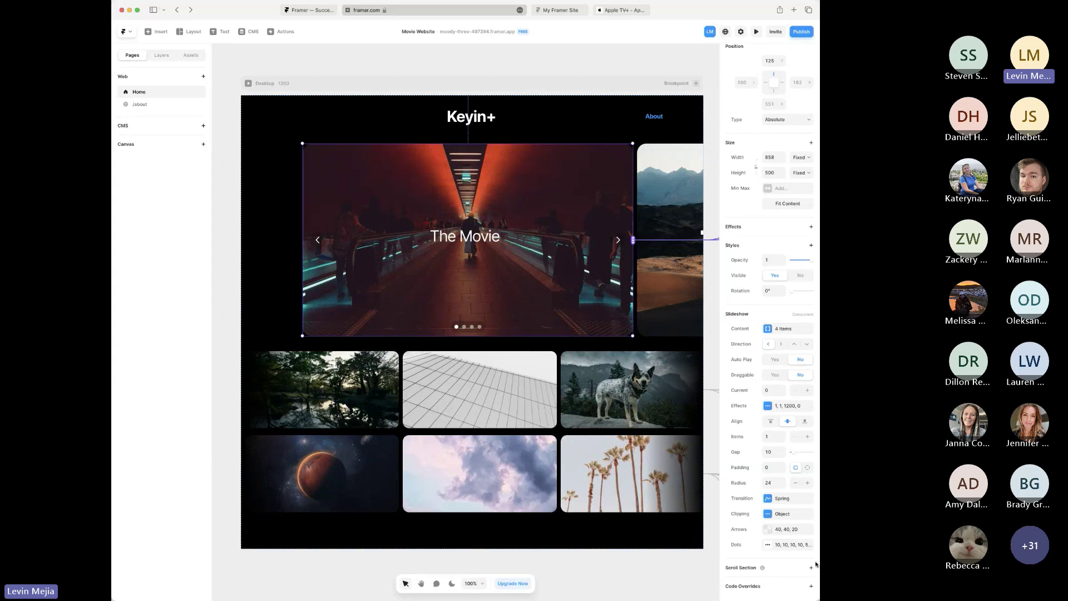
pyautogui.click(768, 514)
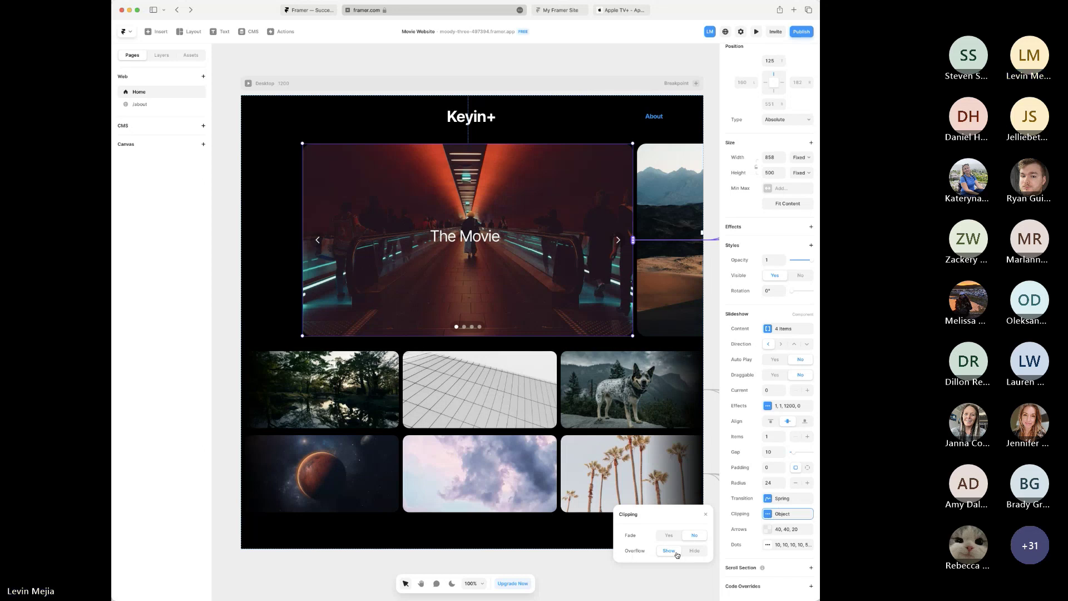
pyautogui.click(694, 553)
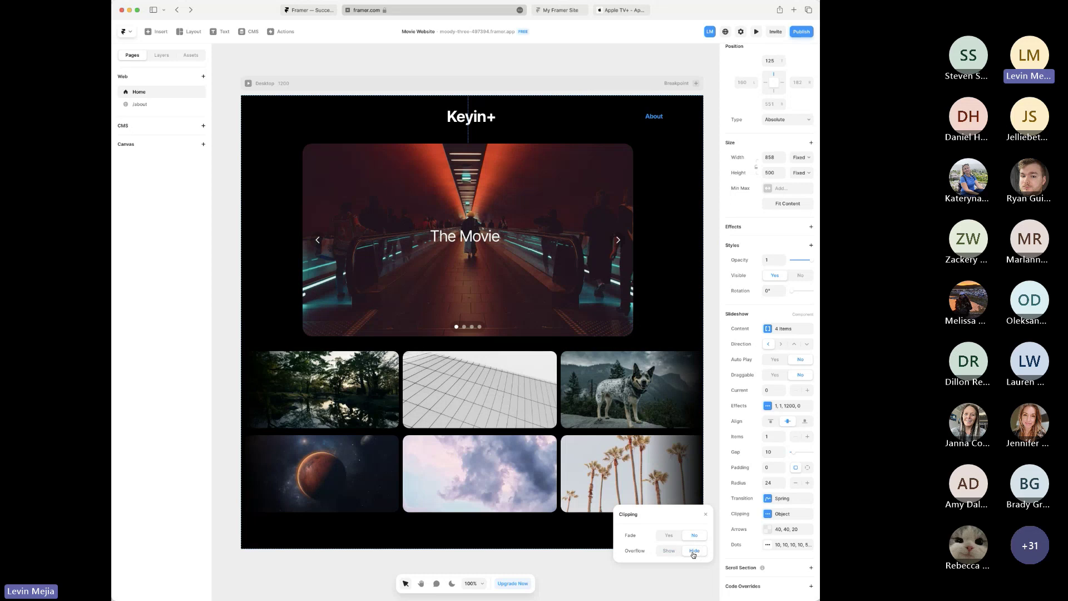
pyautogui.click(670, 551)
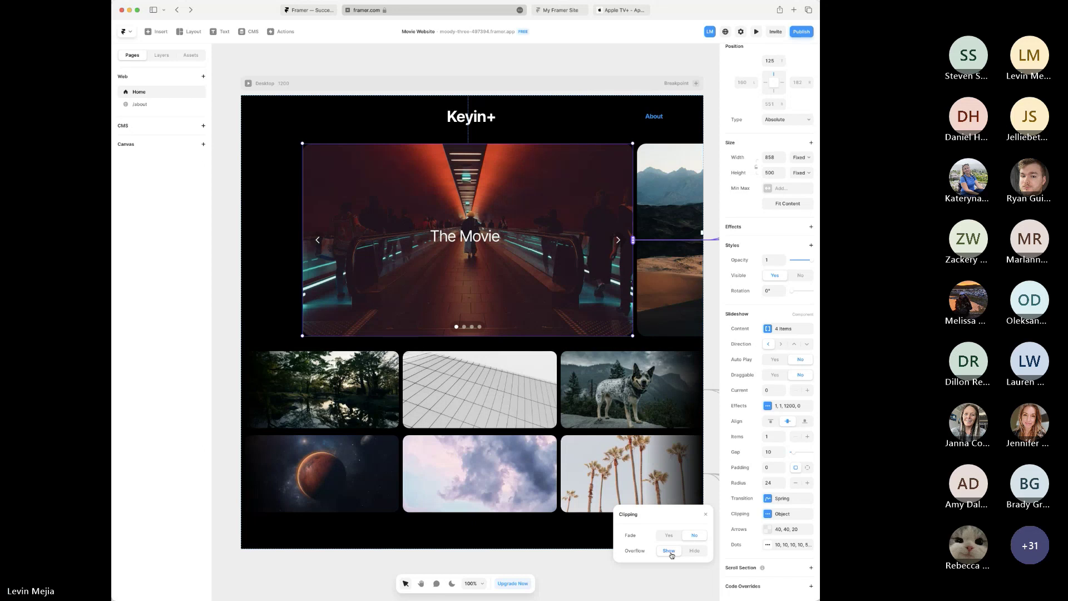
pyautogui.click(670, 536)
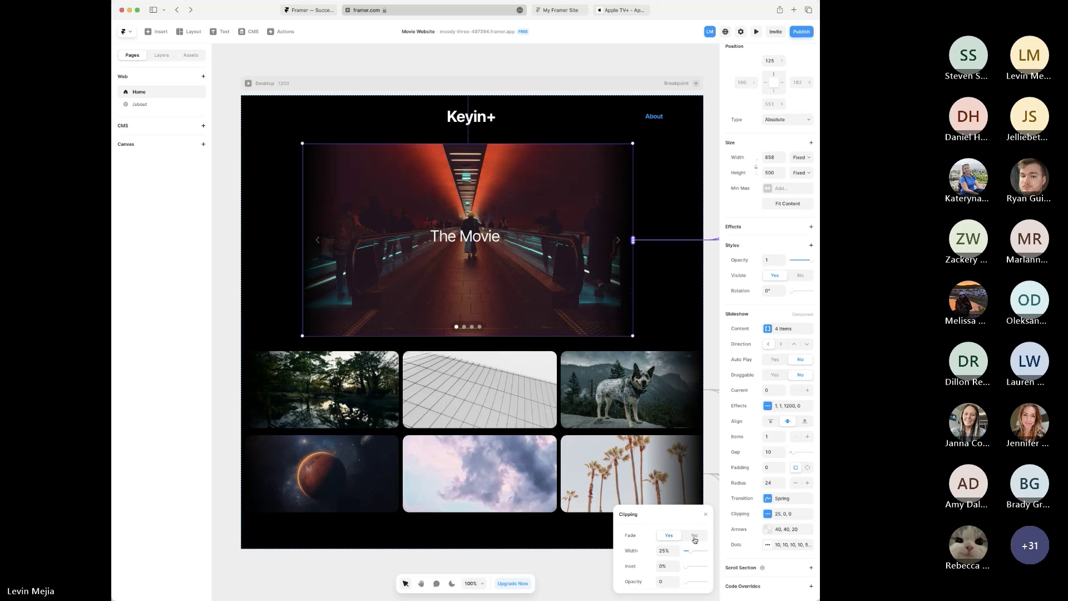
# - Turn off the fade in the slideshow's clipping settings, close the settings, and deselect the slideshow
pyautogui.click(695, 536)
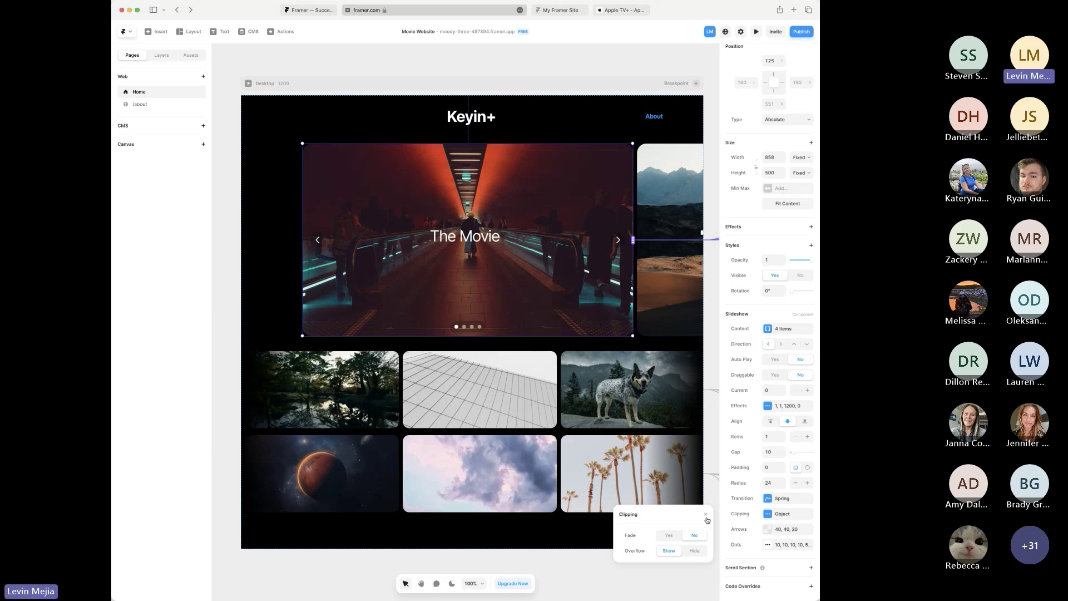
pyautogui.click(706, 515)
pyautogui.click(707, 548)
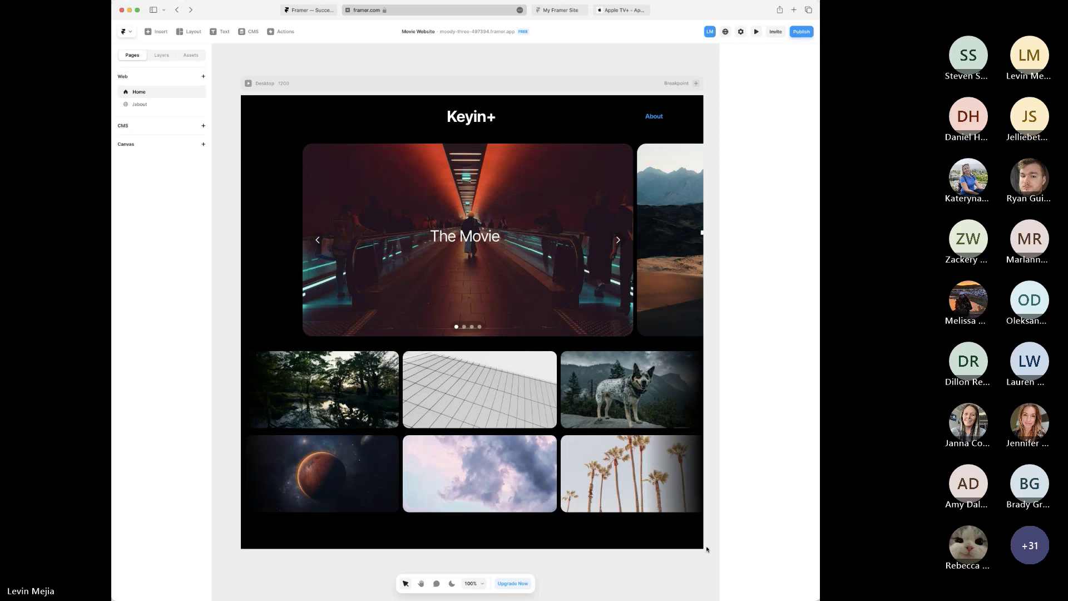
pyautogui.scroll(-1, 707, 550)
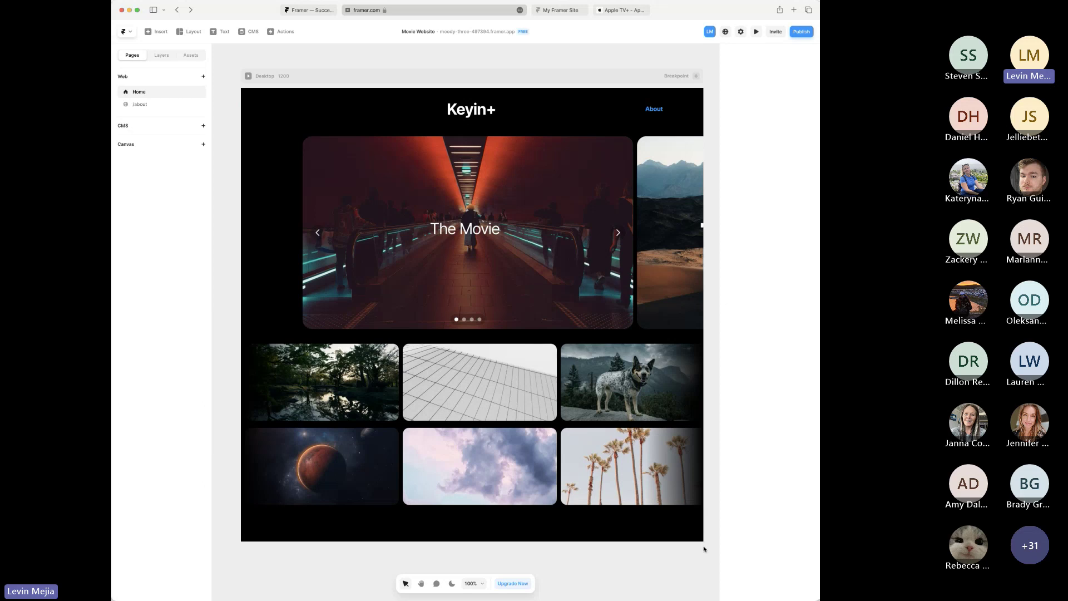
# - Examine the slideshow's connected slide frames and the image fill settings of the first slide beside the Desktop breakpoint
pyautogui.click(606, 285)
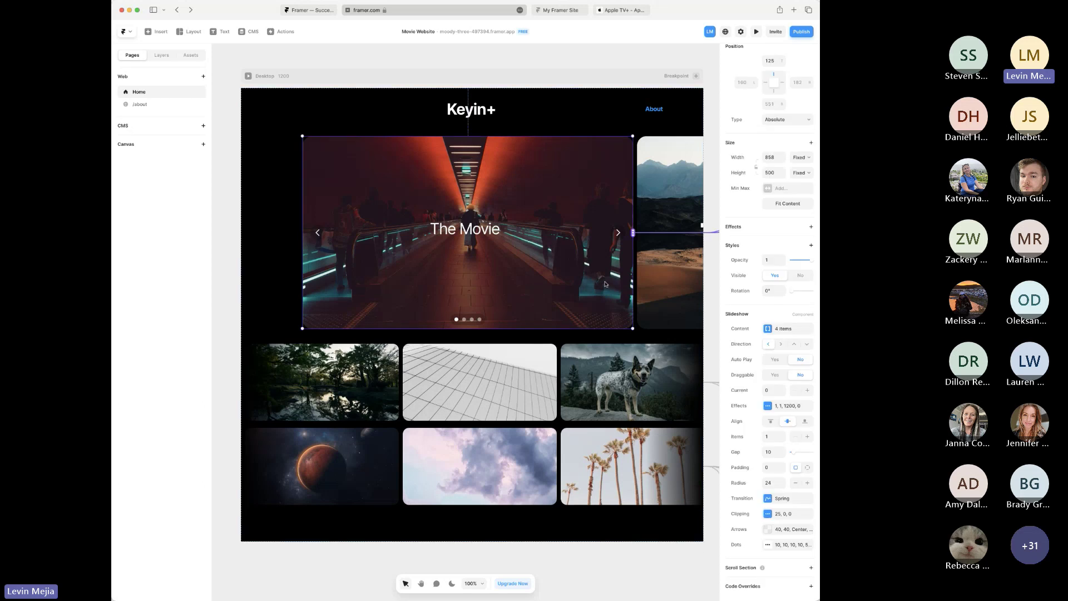
pyautogui.hscroll(5, 606, 284)
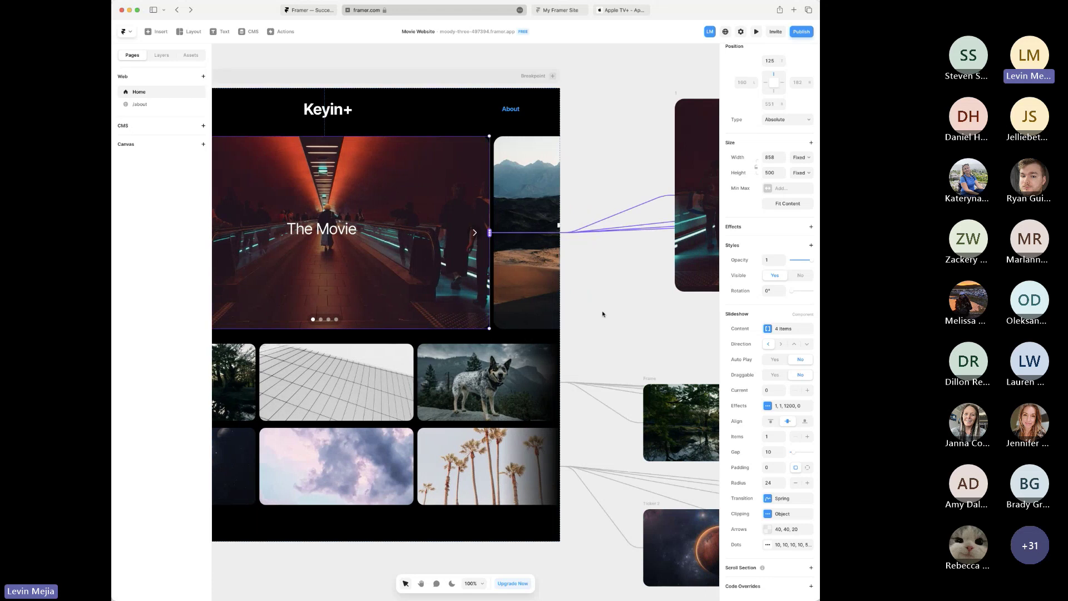
pyautogui.hscroll(2, 602, 313)
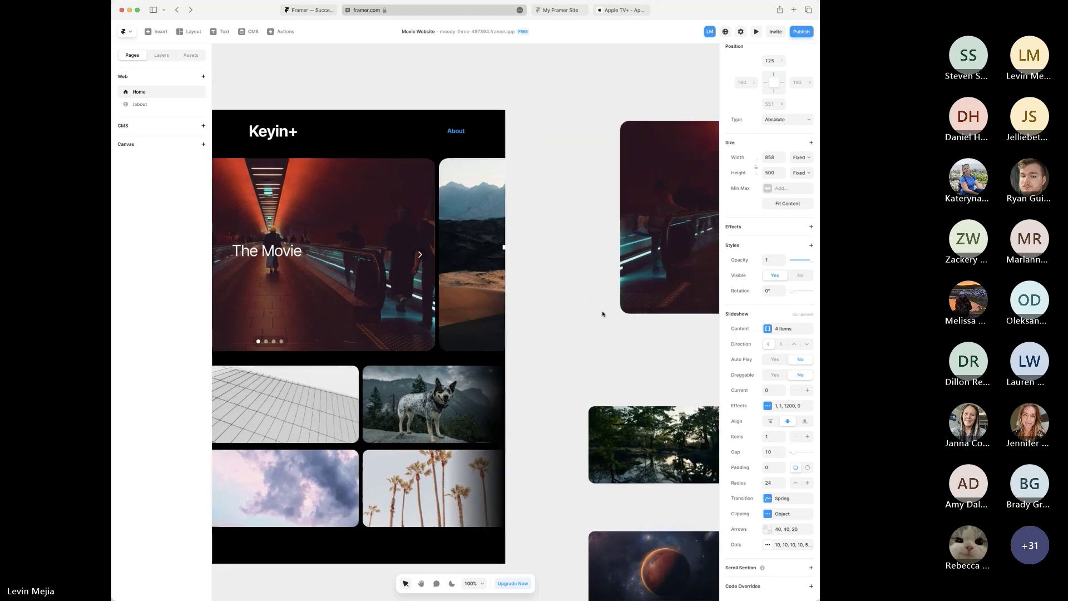
pyautogui.press('super+minus')
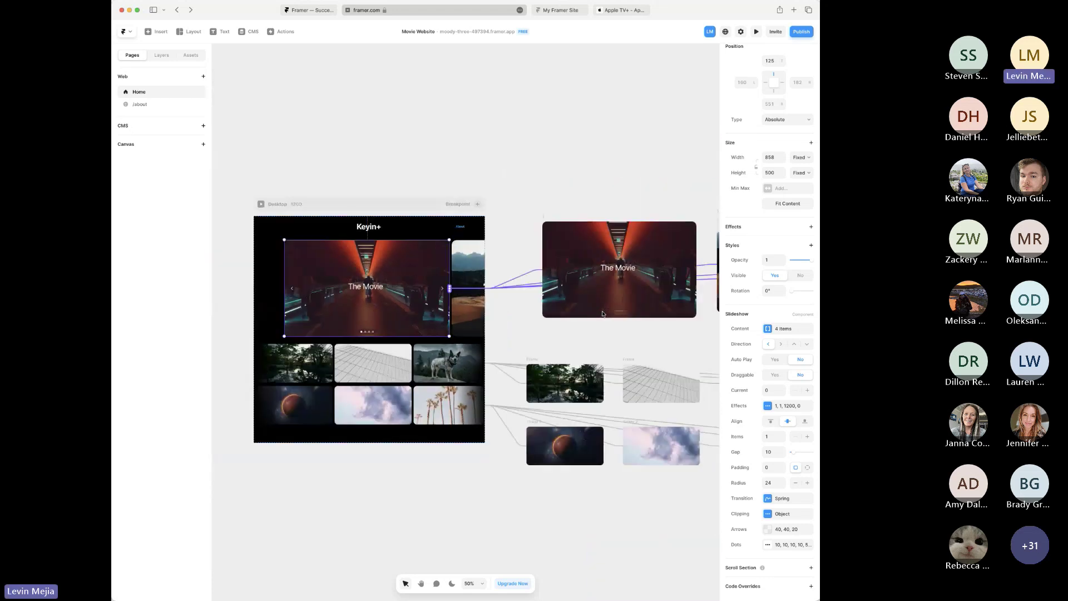
pyautogui.click(544, 219)
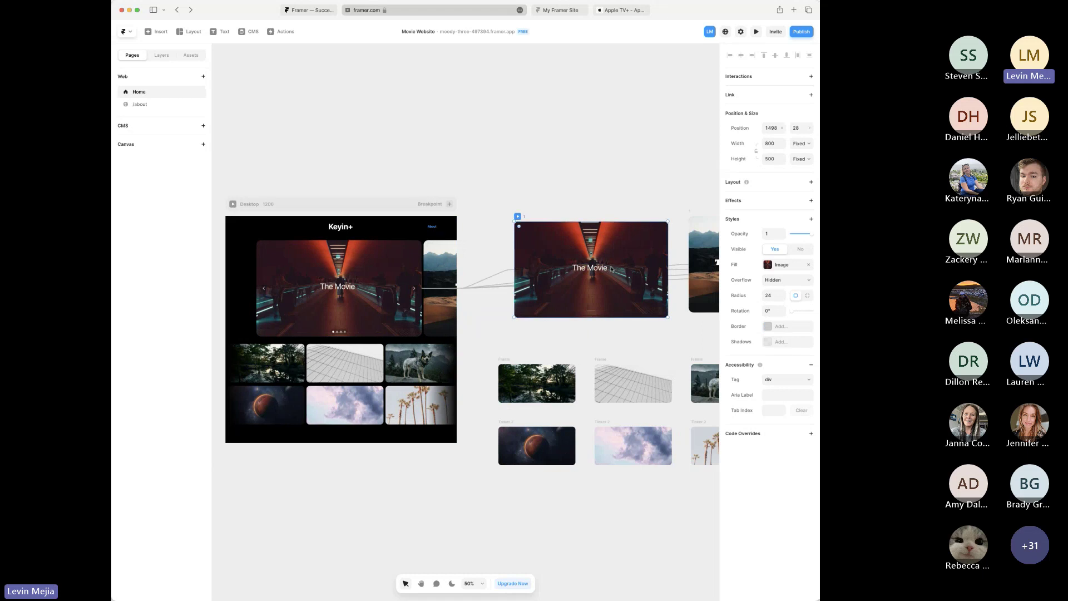
pyautogui.click(775, 265)
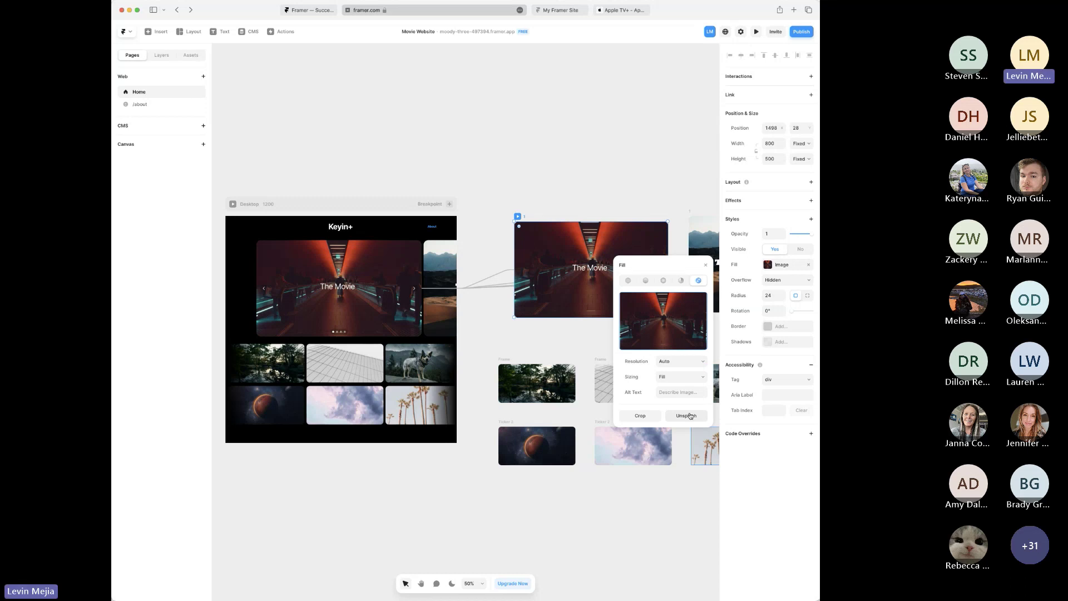
pyautogui.scroll(-3, 605, 487)
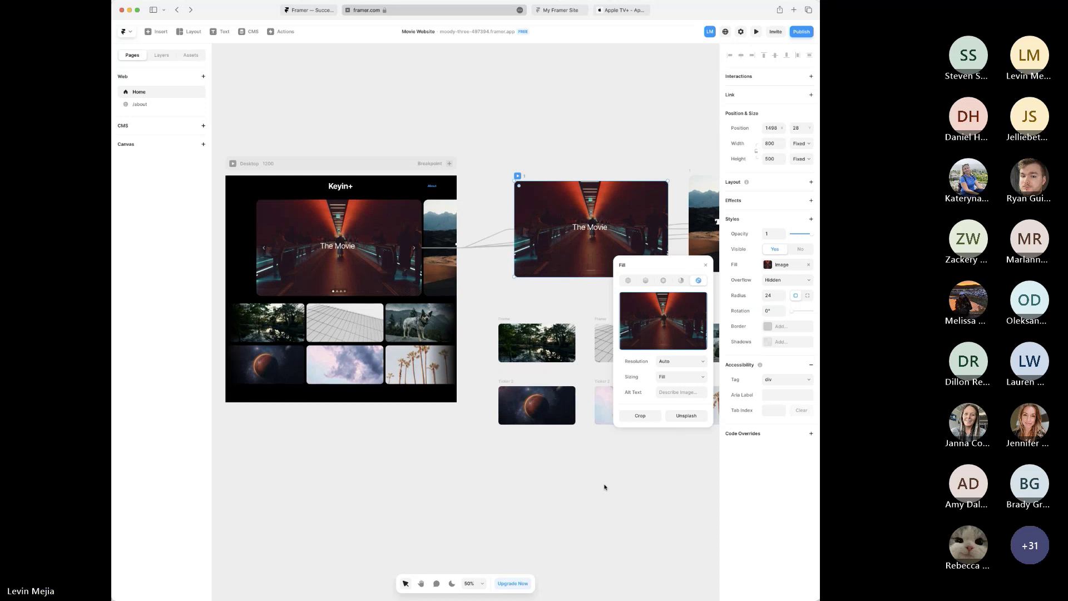
pyautogui.click(393, 273)
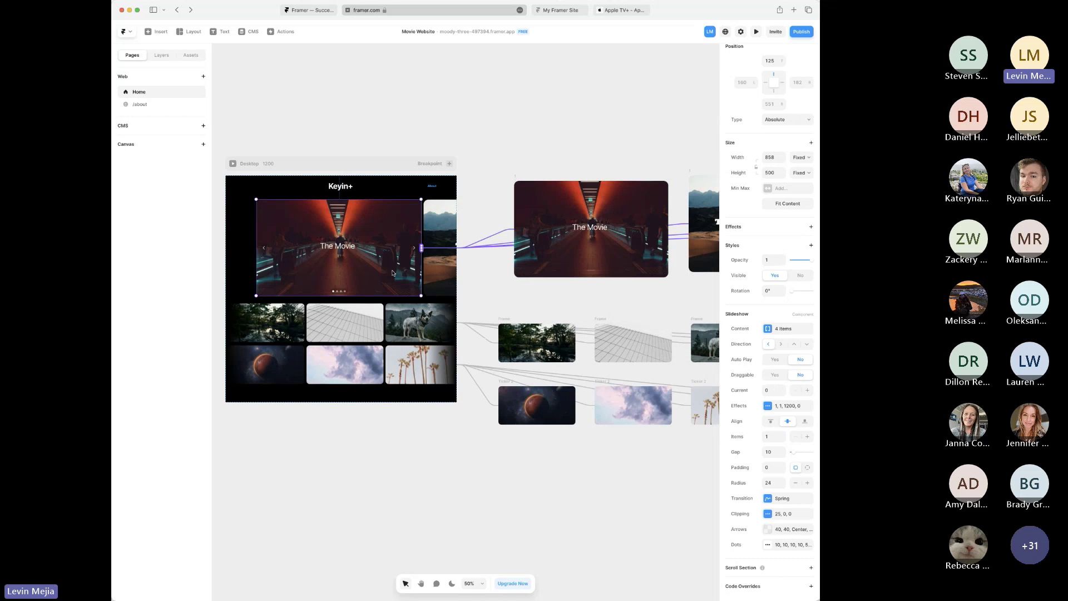
pyautogui.click(637, 160)
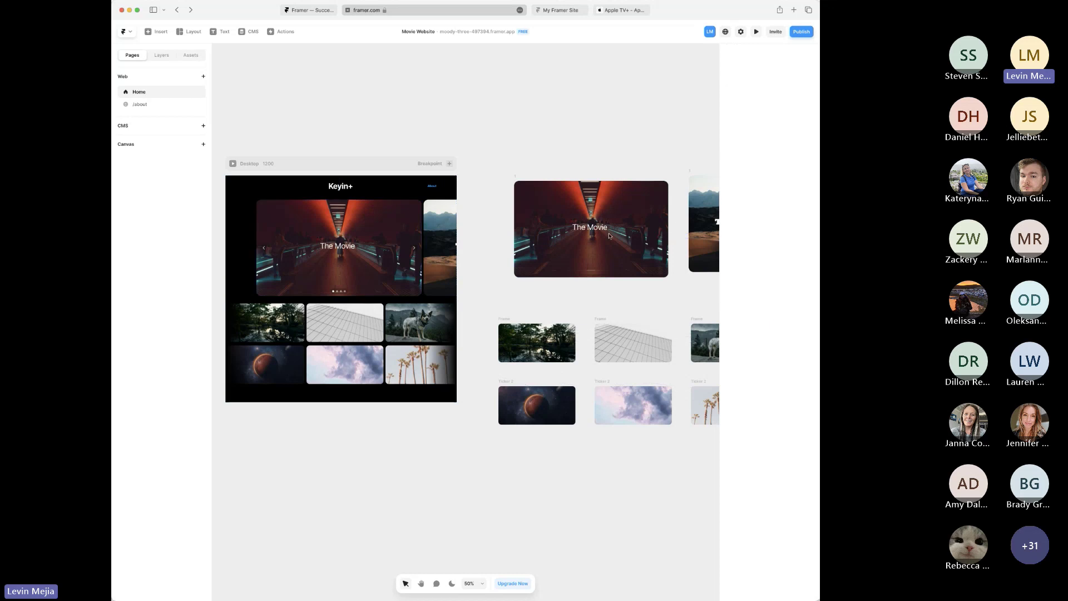
pyautogui.click(518, 178)
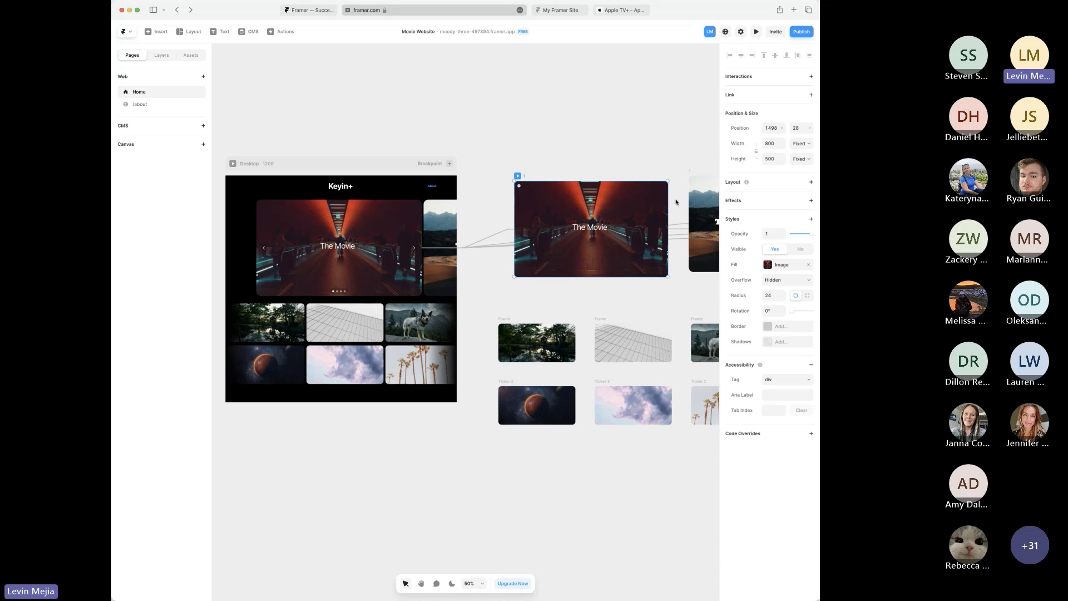
pyautogui.click(591, 153)
# - Add a new web page and name it /parallax
pyautogui.click(205, 79)
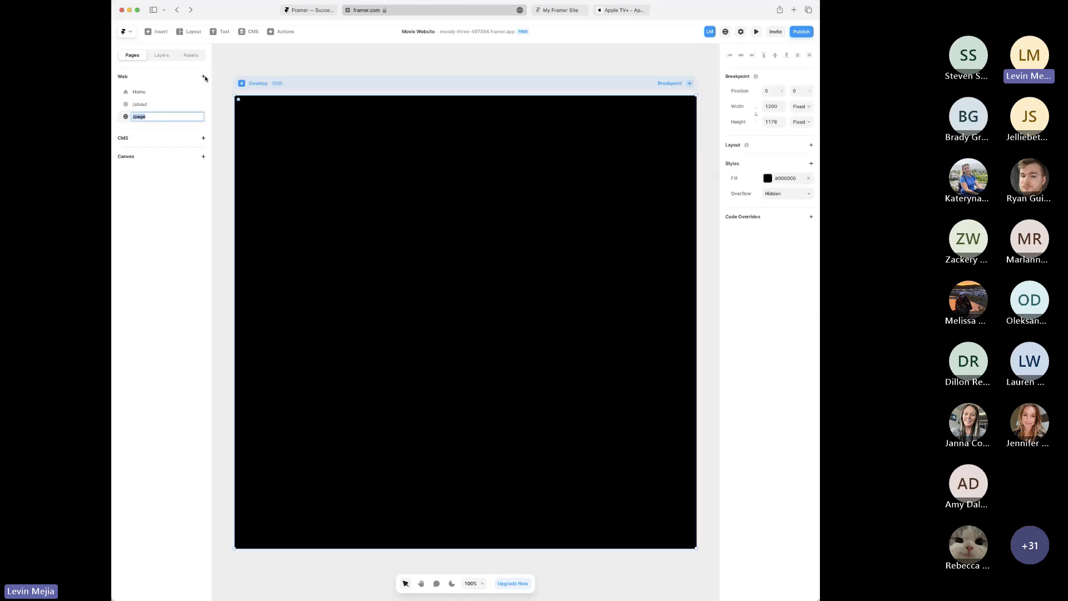
pyautogui.write('/parallax')
pyautogui.press('Return')
pyautogui.click(389, 72)
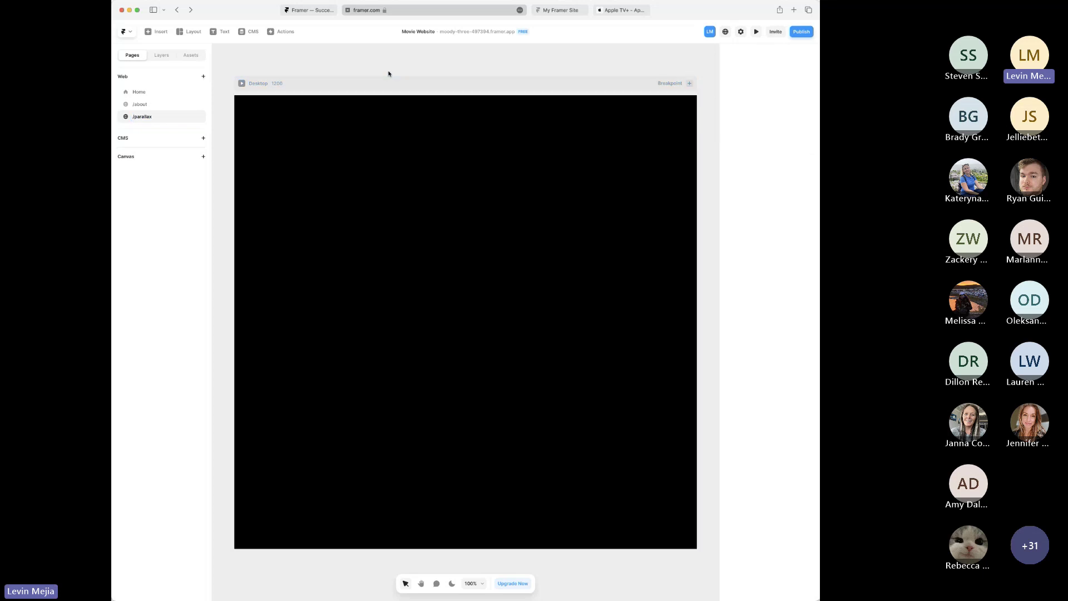
pyautogui.press('f')
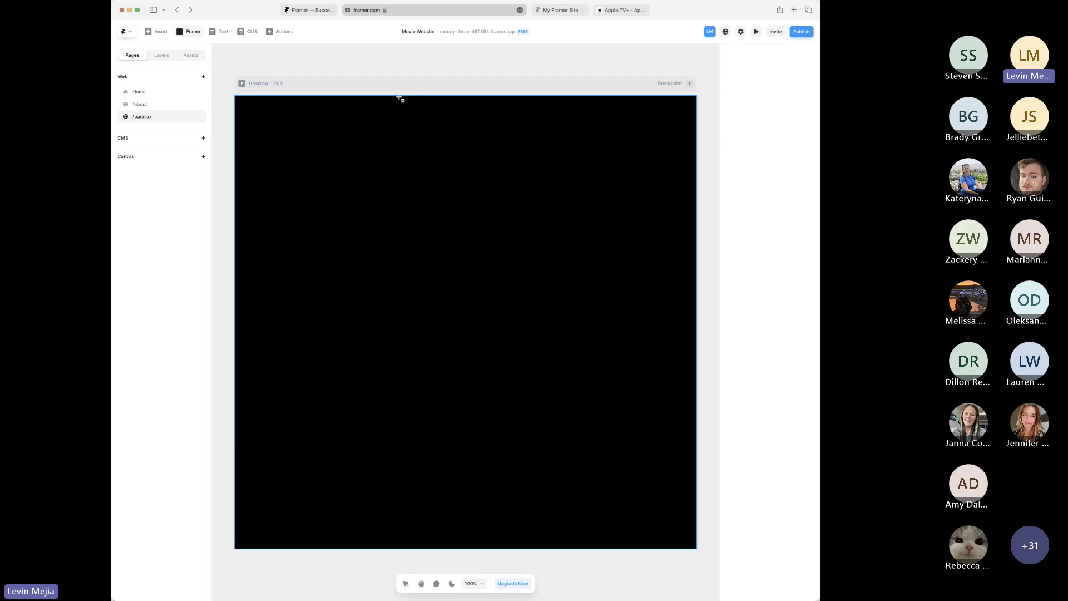
pyautogui.moveTo(238, 100); pyautogui.dragTo(696, 393)
pyautogui.press('Delete')
# - Shorten the new page's Desktop breakpoint, setting its height to 800
pyautogui.click(393, 203)
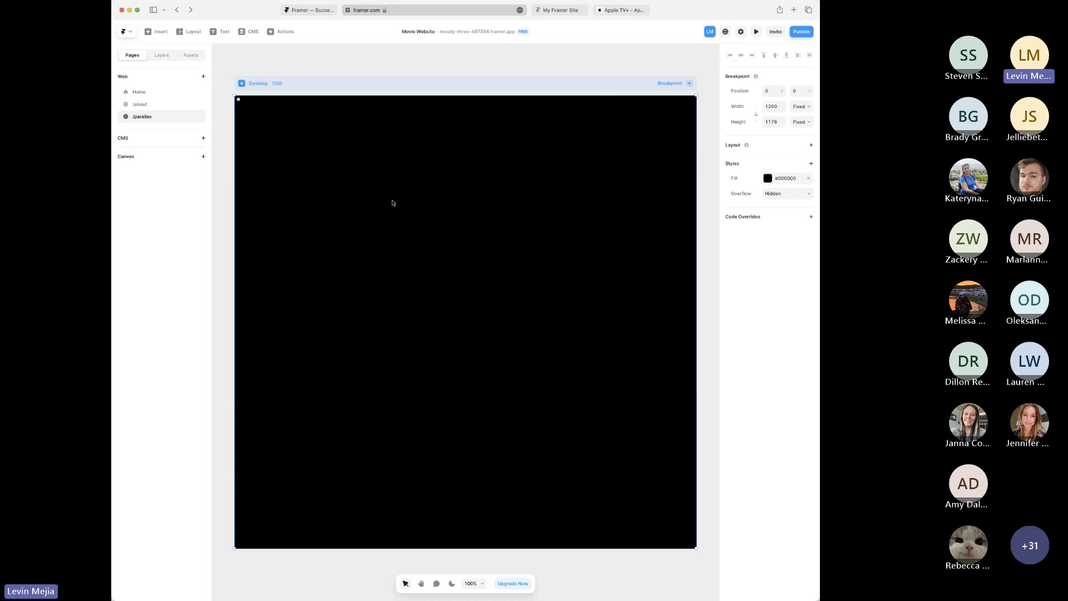
pyautogui.press('super+minus')
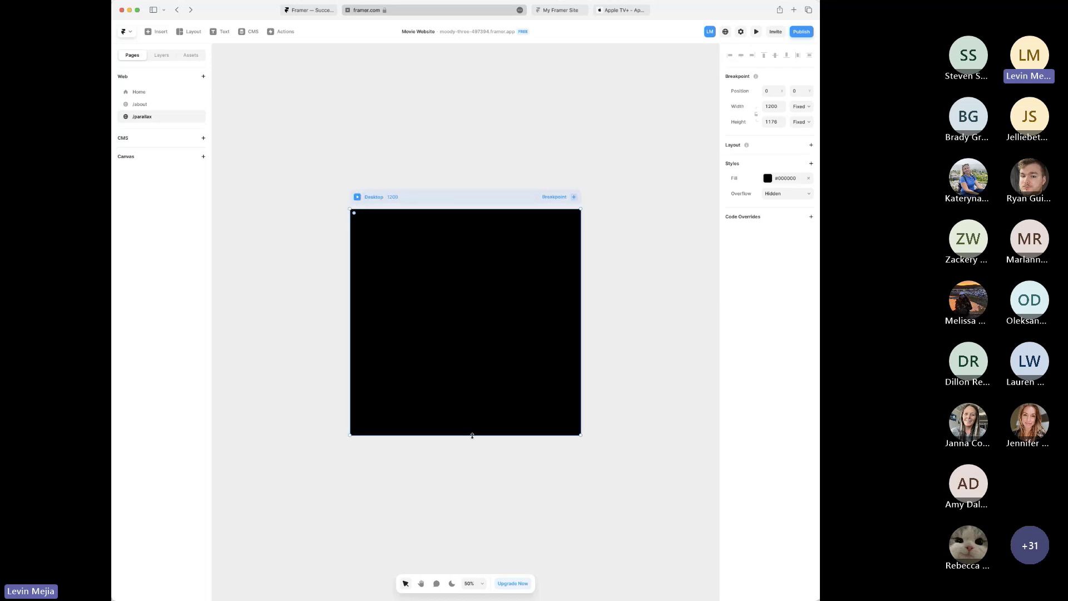
pyautogui.moveTo(472, 433); pyautogui.dragTo(472, 331)
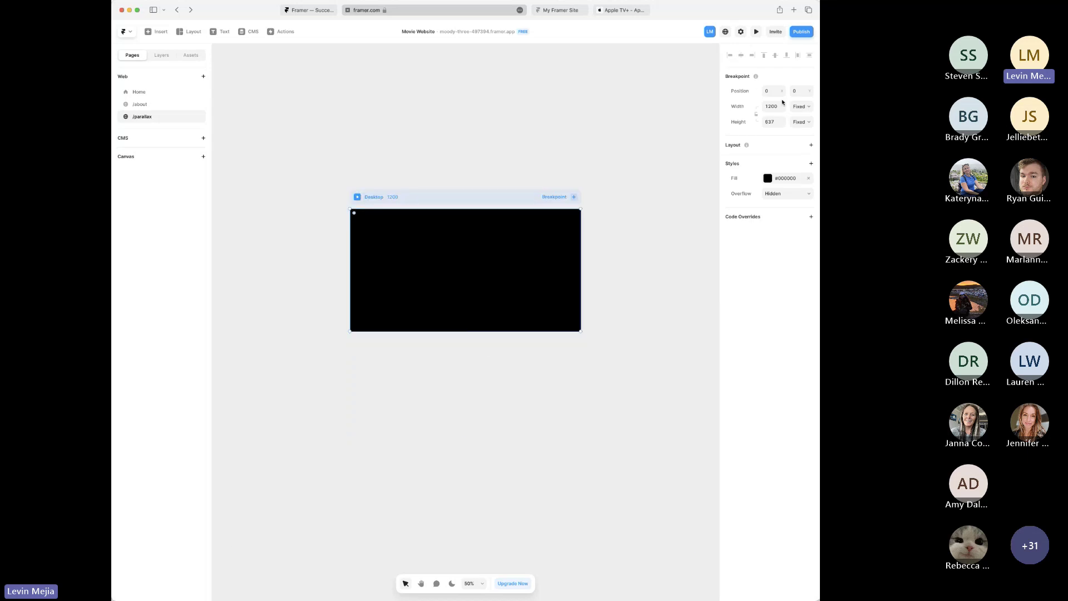
pyautogui.click(777, 123)
pyautogui.write('800')
pyautogui.press('Return')
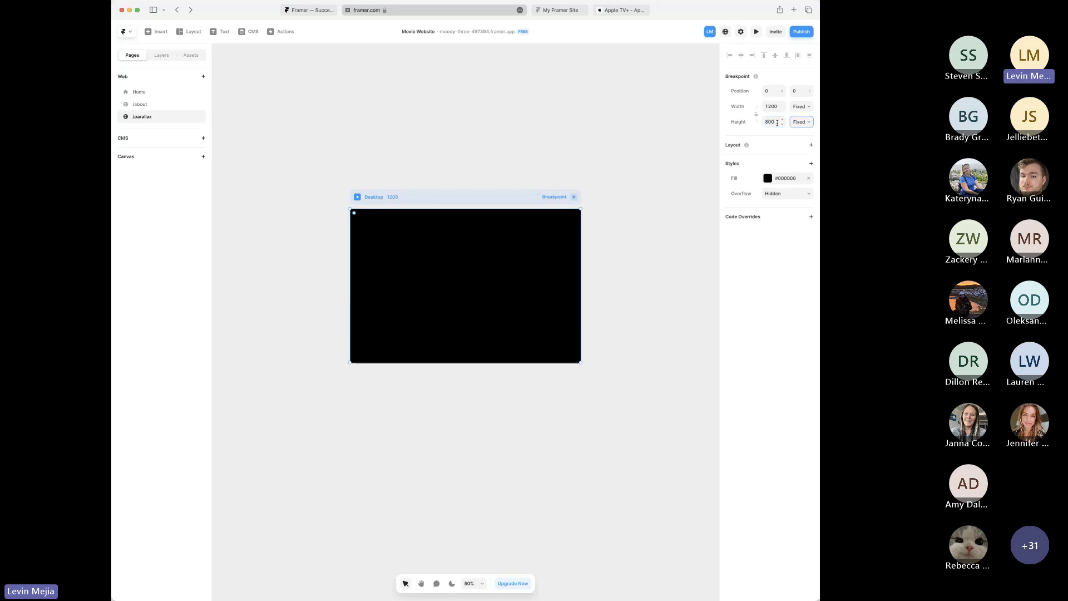
pyautogui.click(602, 176)
# - Draw a rectangular frame about 299 by 224 near the upper-left corner of the Desktop breakpoint
pyautogui.hscroll(2, 329, 482)
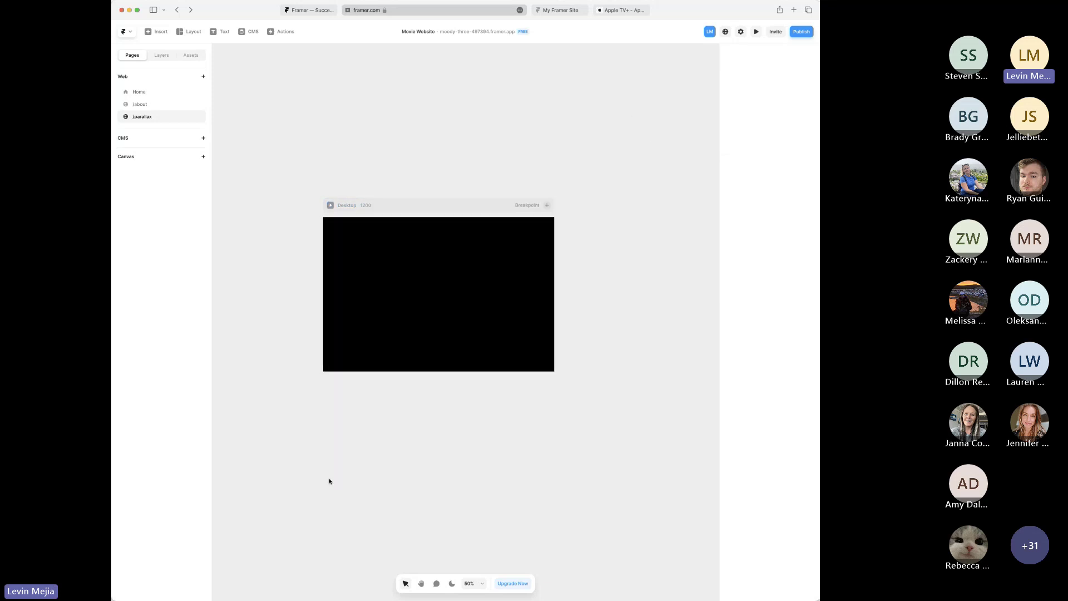
pyautogui.scroll(1, 335, 477)
pyautogui.scroll(3, 334, 477)
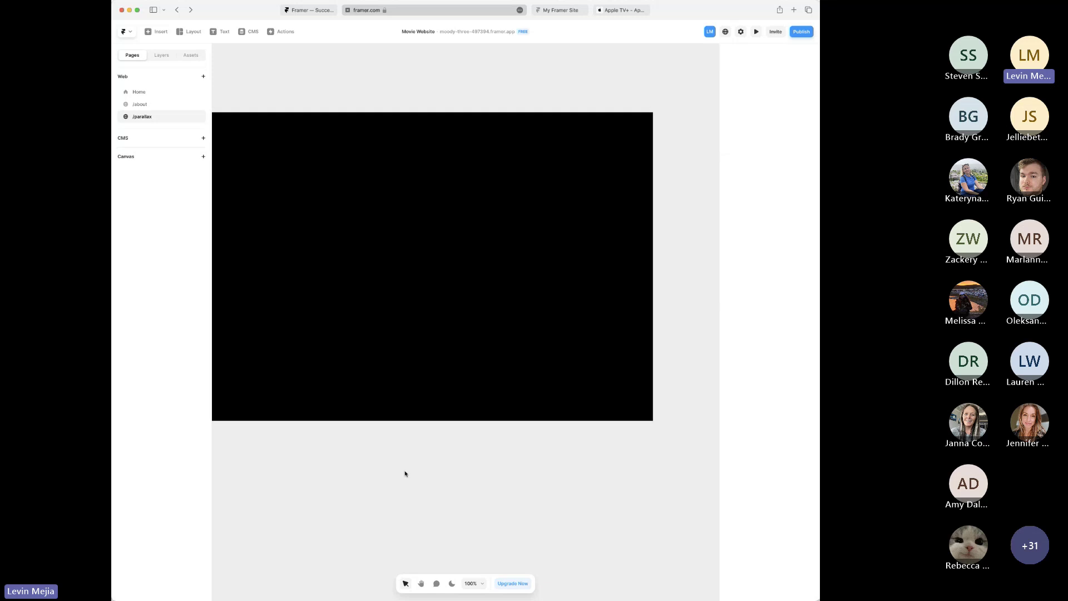
pyautogui.scroll(1, 406, 472)
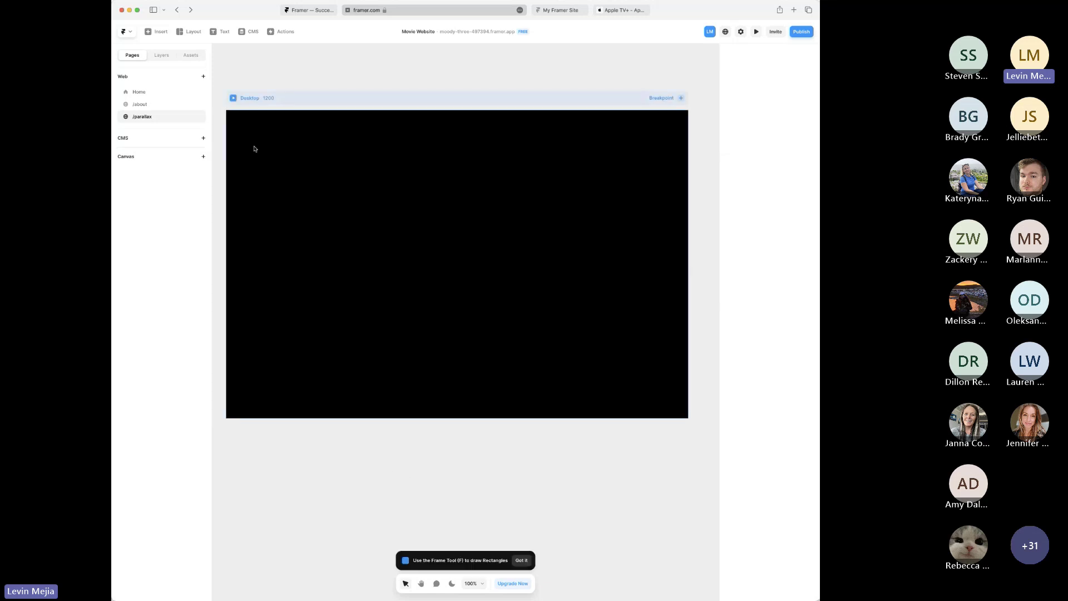
pyautogui.moveTo(254, 149); pyautogui.dragTo(374, 226)
pyautogui.press('f')
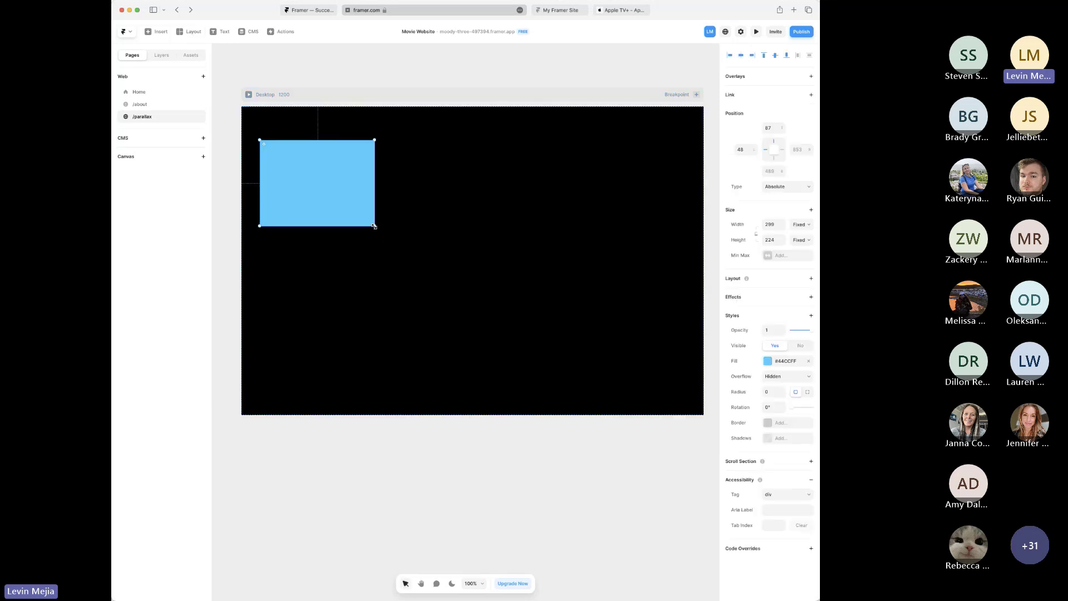
# - Switch the frame's fill to an image and choose the Unsplash photo of the red car
pyautogui.click(768, 361)
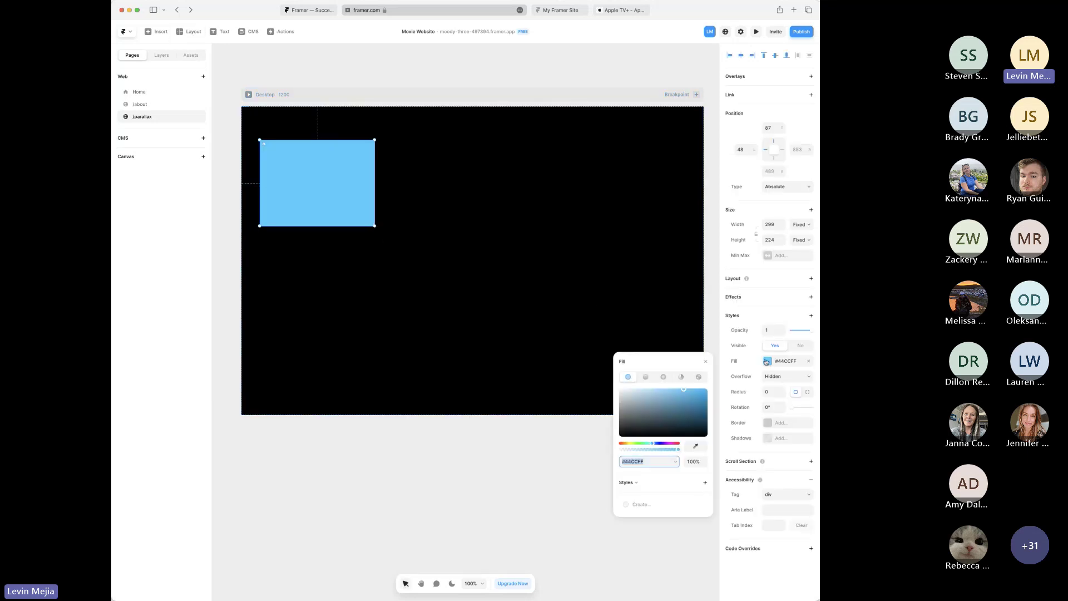
pyautogui.click(700, 378)
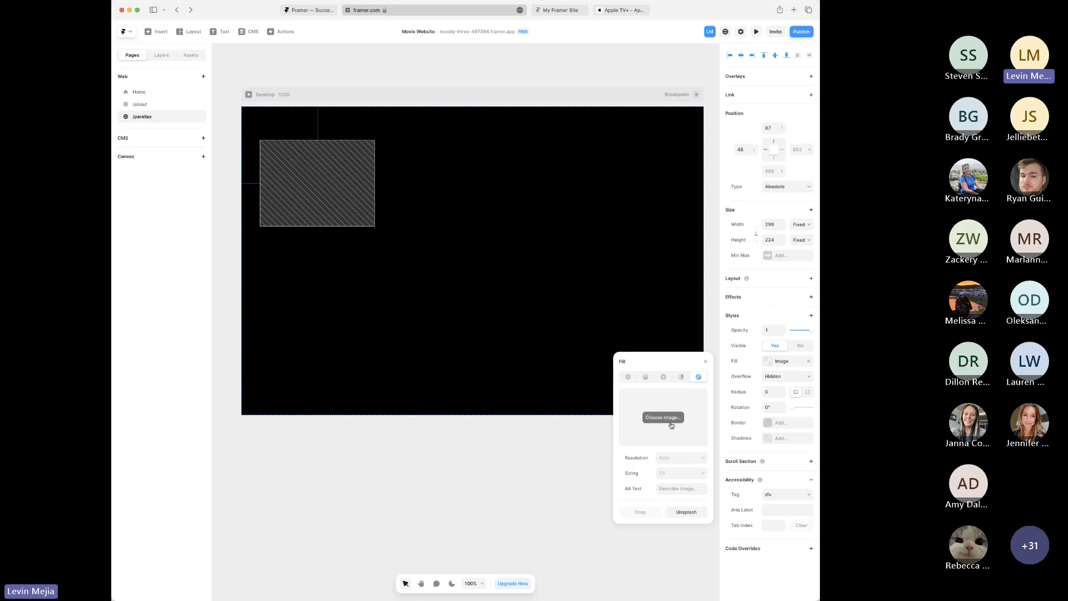
pyautogui.click(686, 512)
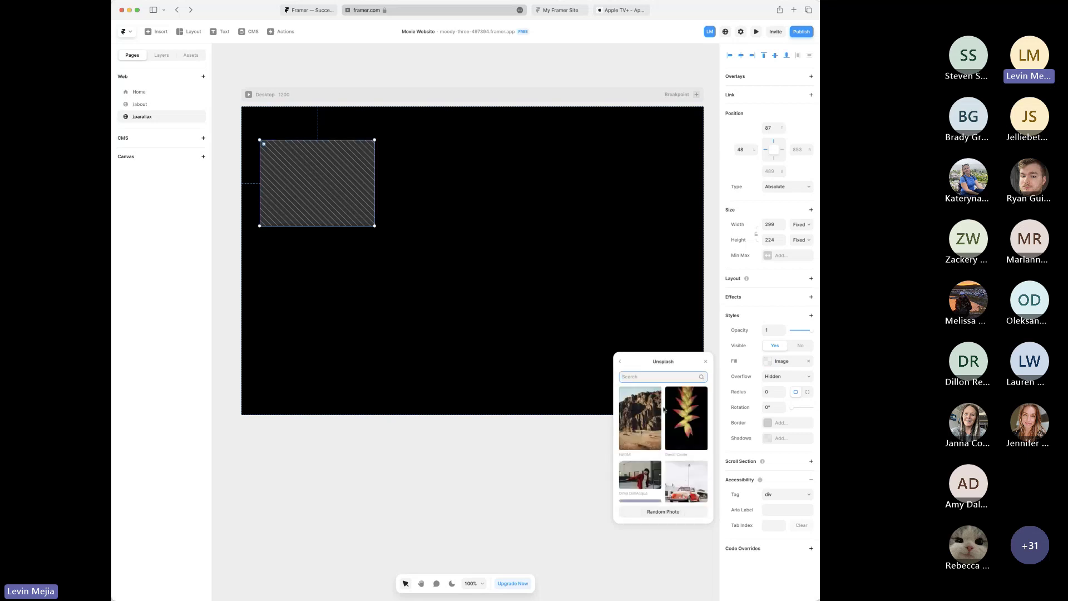
pyautogui.scroll(-2, 663, 418)
pyautogui.click(691, 446)
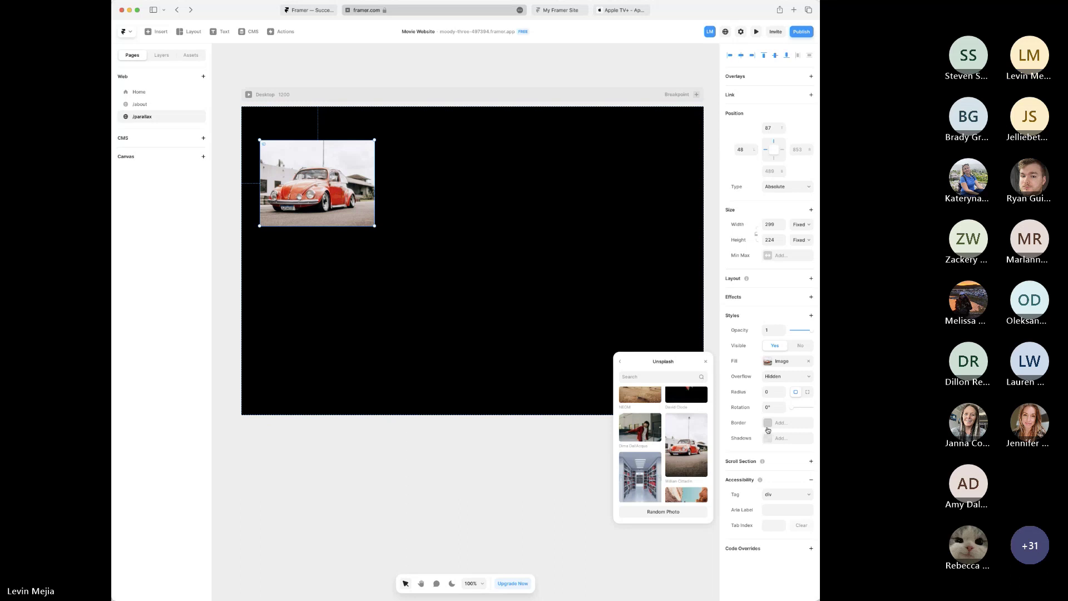
# - Set the car image frame's corner radius to 12
pyautogui.click(770, 391)
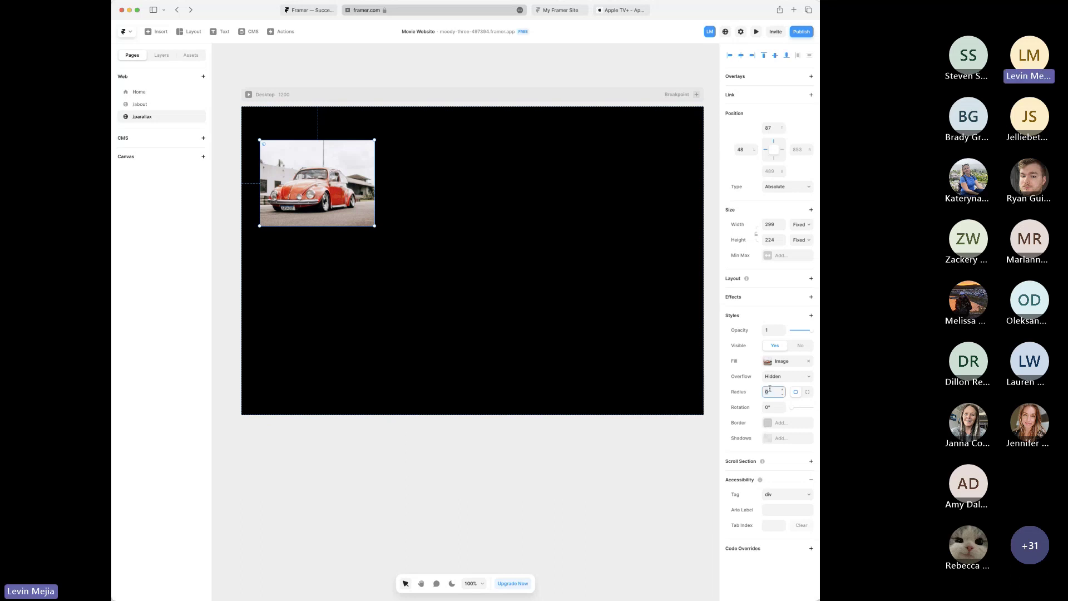
pyautogui.write('12')
pyautogui.press('Tab')
# - Duplicate the car image, stretch the copy to a height of about 472, and place it on the right side of the page
pyautogui.moveTo(337, 189); pyautogui.dragTo(595, 361)
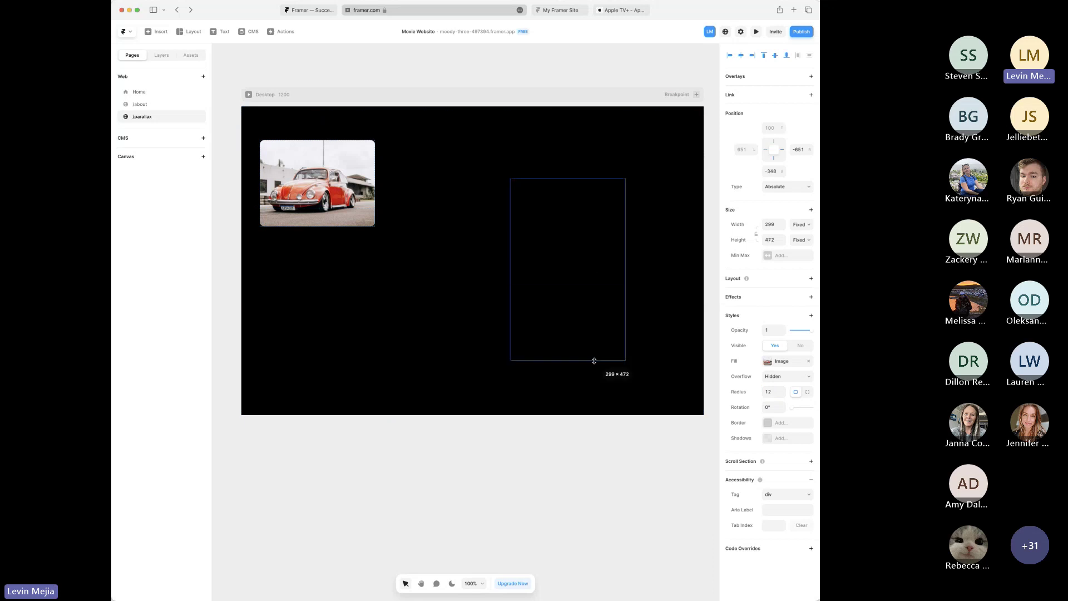
pyautogui.moveTo(585, 293); pyautogui.dragTo(622, 263)
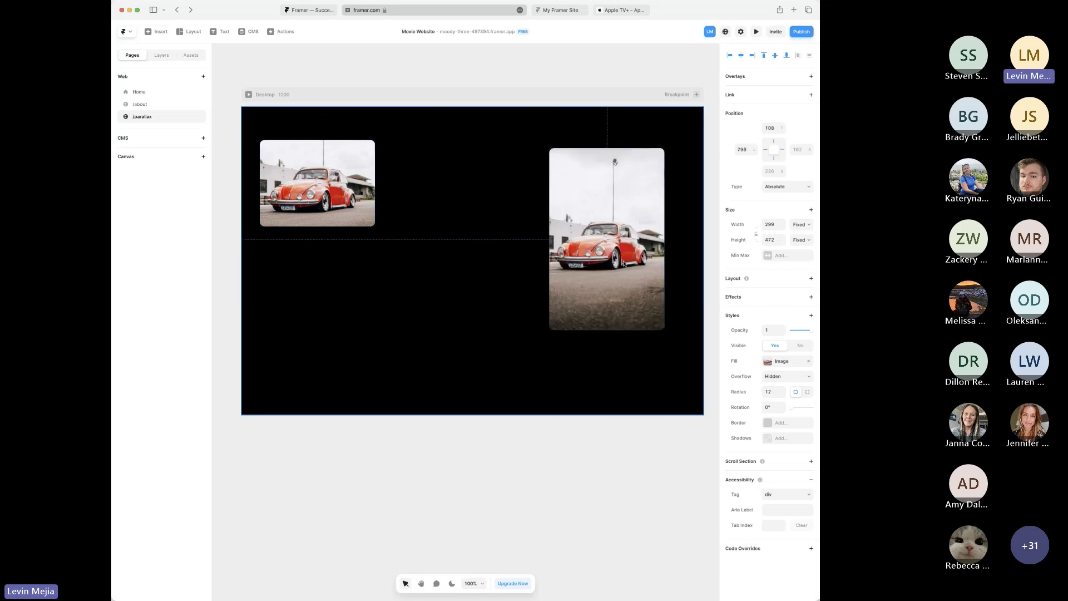
# - Replace the tall car copy's image fill with the Unsplash photo of misty mountains under a pale sky
pyautogui.click(766, 365)
pyautogui.click(689, 511)
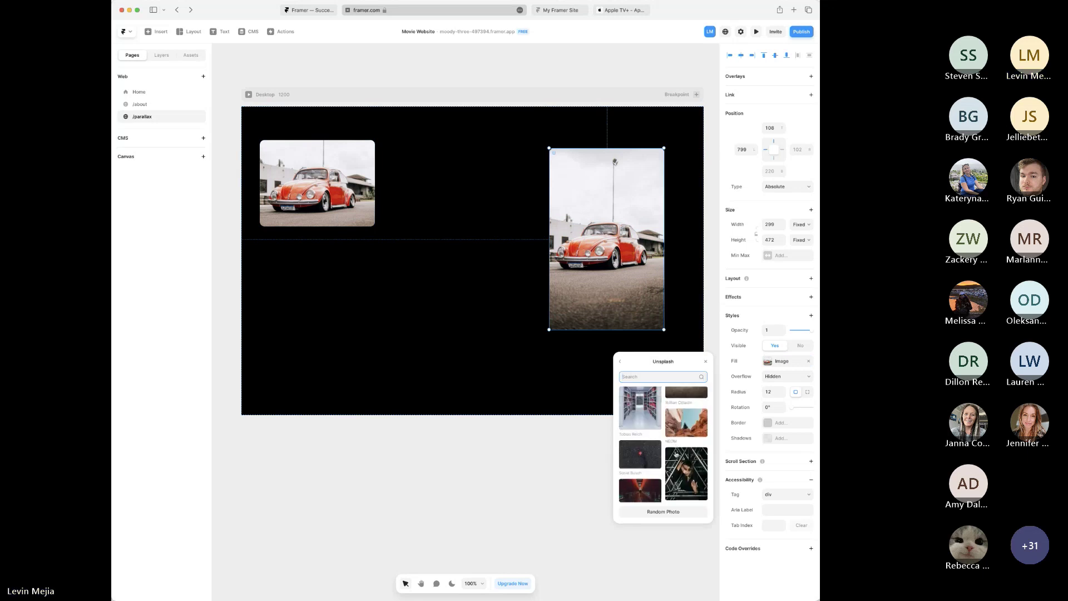
pyautogui.scroll(-10, 676, 454)
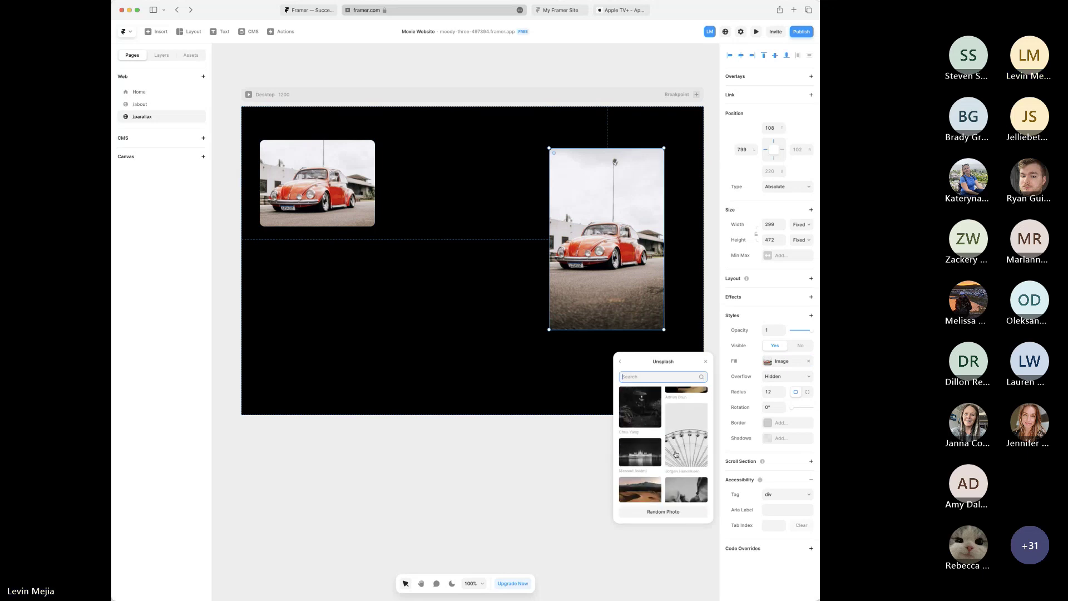
pyautogui.scroll(-15, 676, 454)
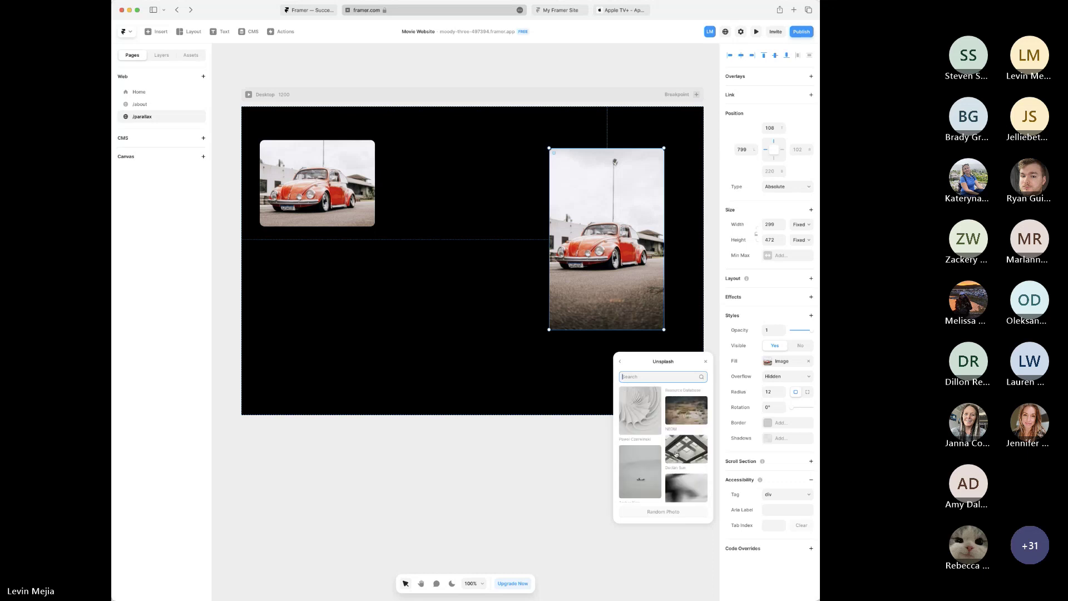
pyautogui.scroll(-15, 676, 455)
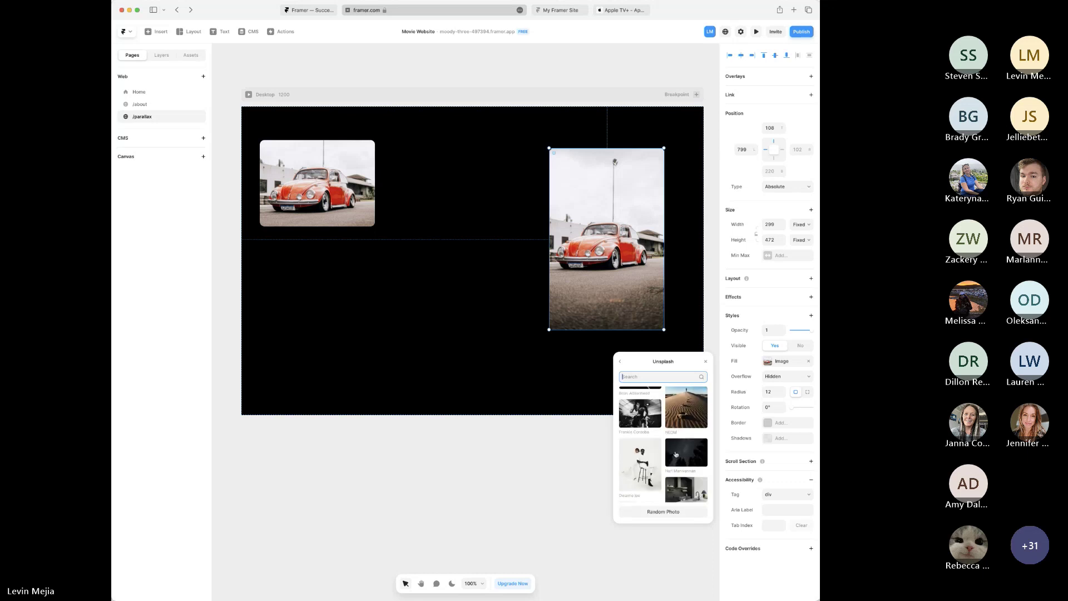
pyautogui.scroll(-10, 676, 454)
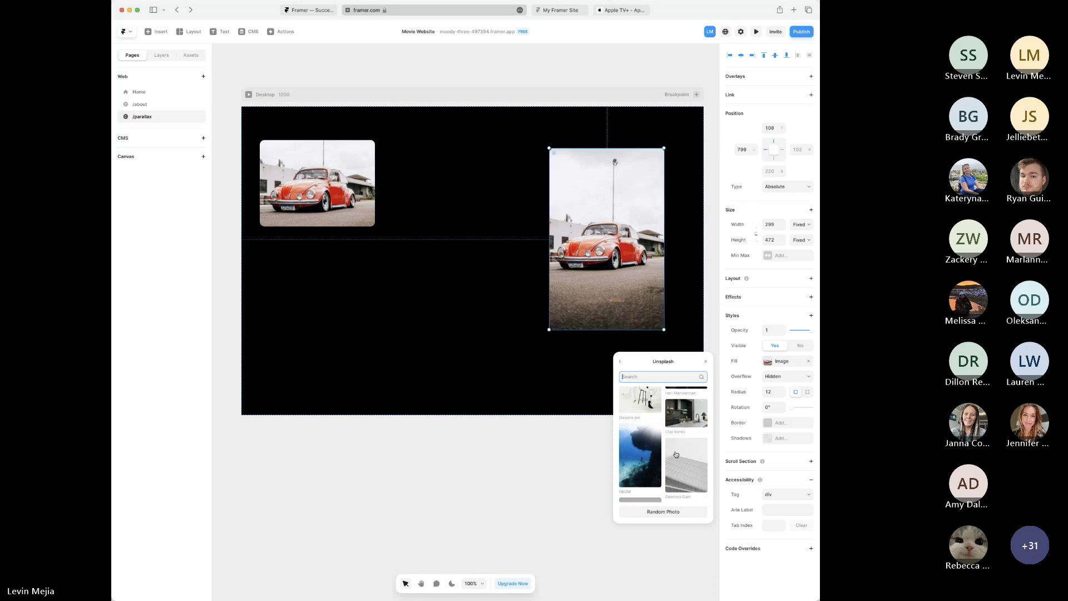
pyautogui.scroll(-15, 676, 455)
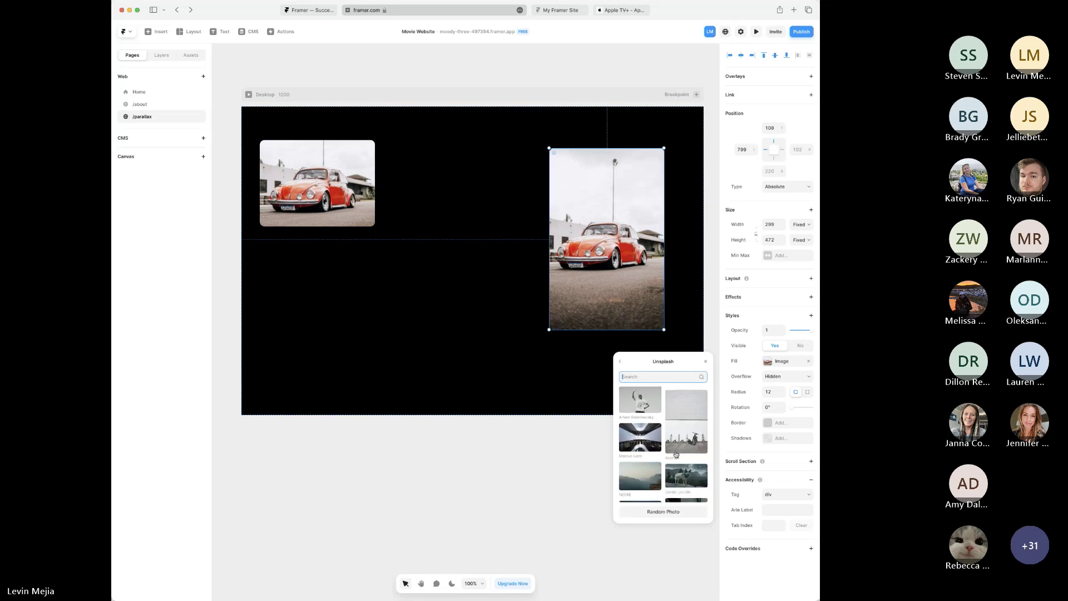
pyautogui.scroll(-10, 676, 454)
pyautogui.click(644, 426)
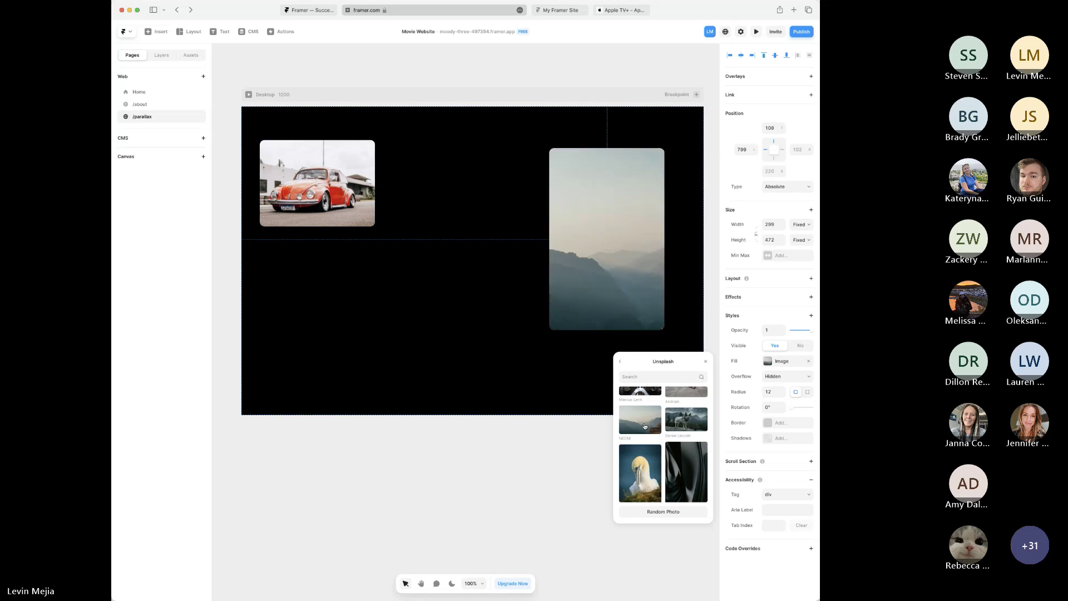
pyautogui.click(568, 438)
# - Duplicate the misty mountain image, place the copy at the lower middle of the page, and widen it to about 474
pyautogui.click(642, 209)
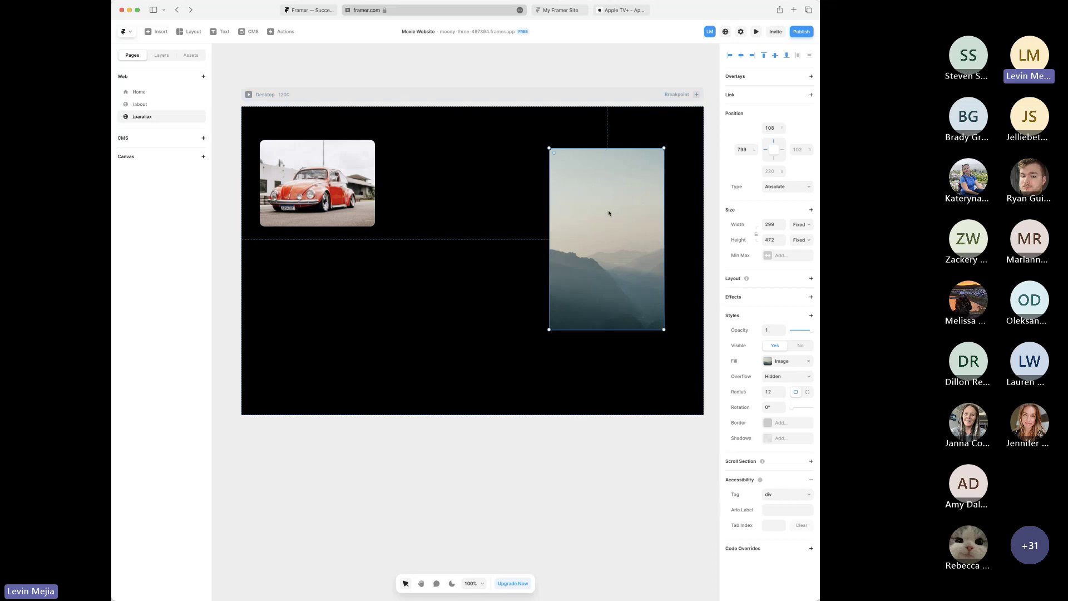
pyautogui.moveTo(609, 213); pyautogui.dragTo(410, 350)
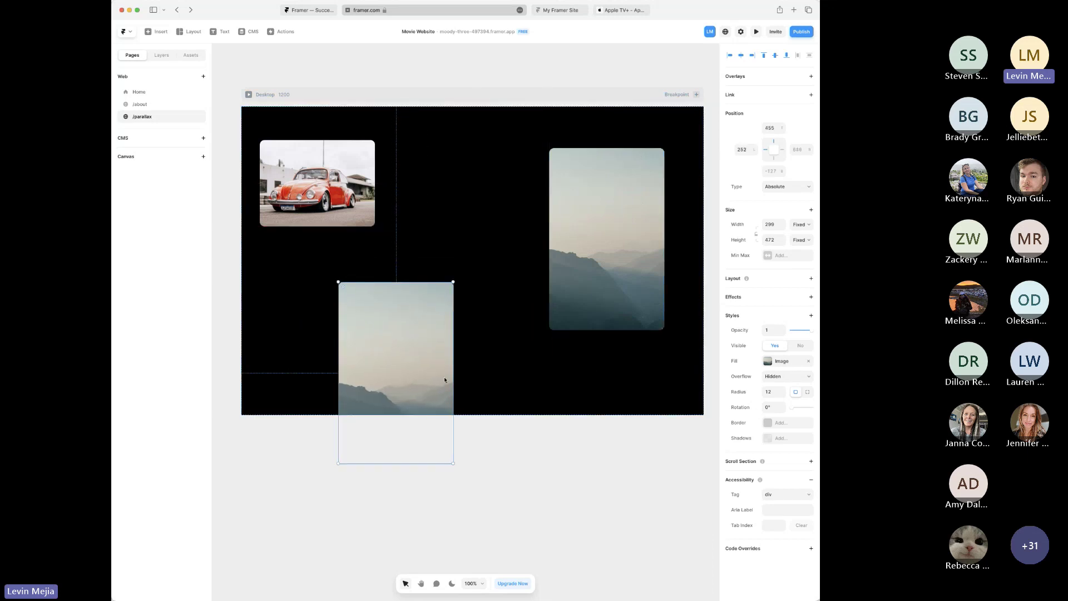
pyautogui.moveTo(453, 379)
pyautogui.mouseDown()
pyautogui.moveTo(520, 372)
pyautogui.moveTo(437, 369)
pyautogui.mouseUp()
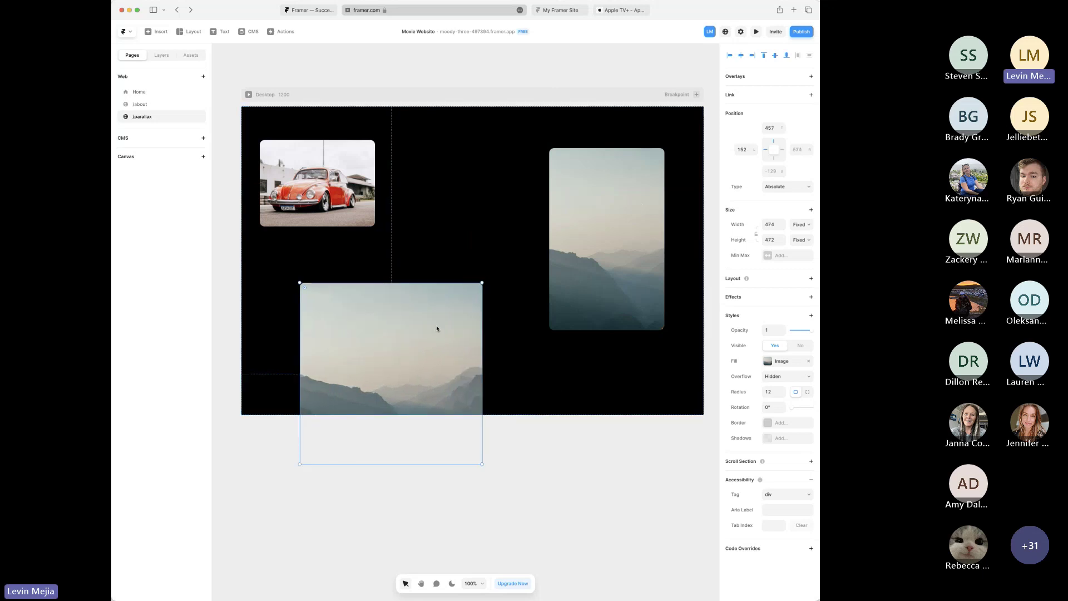
# - Change the wide copy's fill to the Unsplash desert mountain photo and shift the tall misty image closer to the page's upper-right corner
pyautogui.click(769, 362)
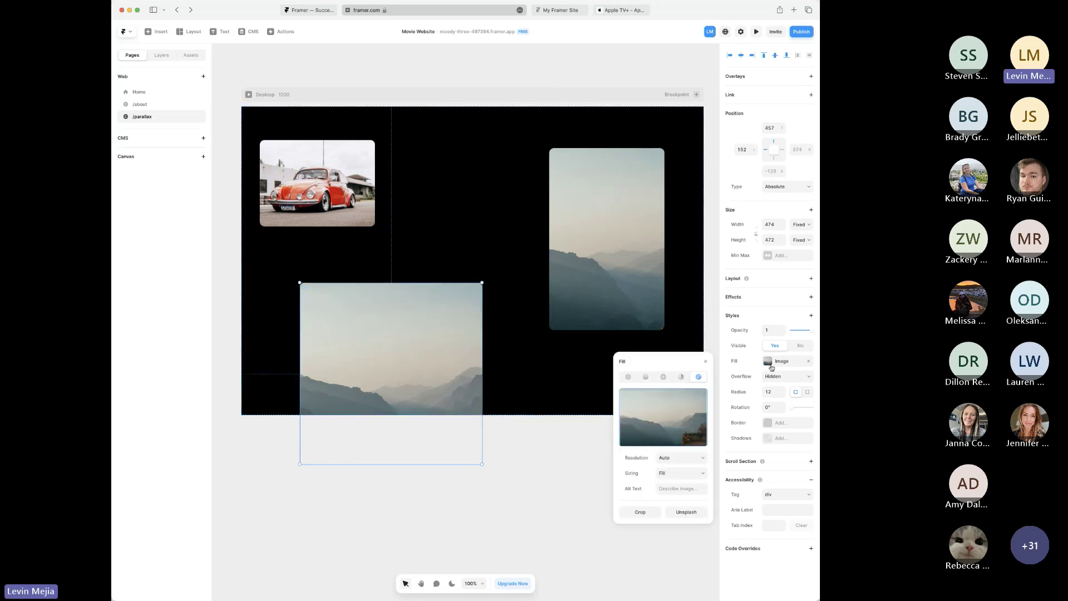
pyautogui.click(700, 515)
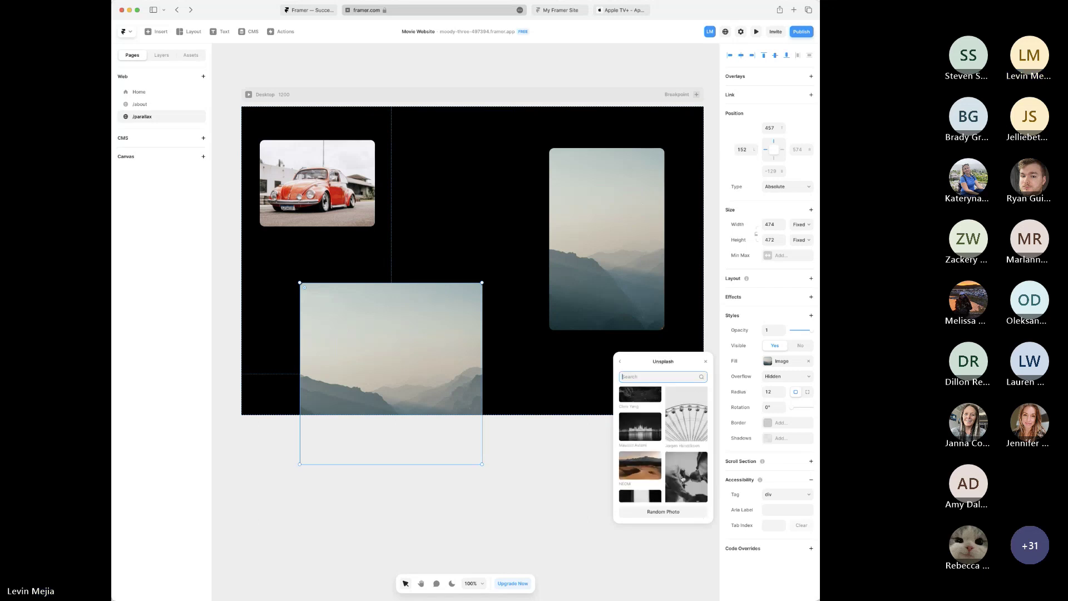
pyautogui.click(654, 473)
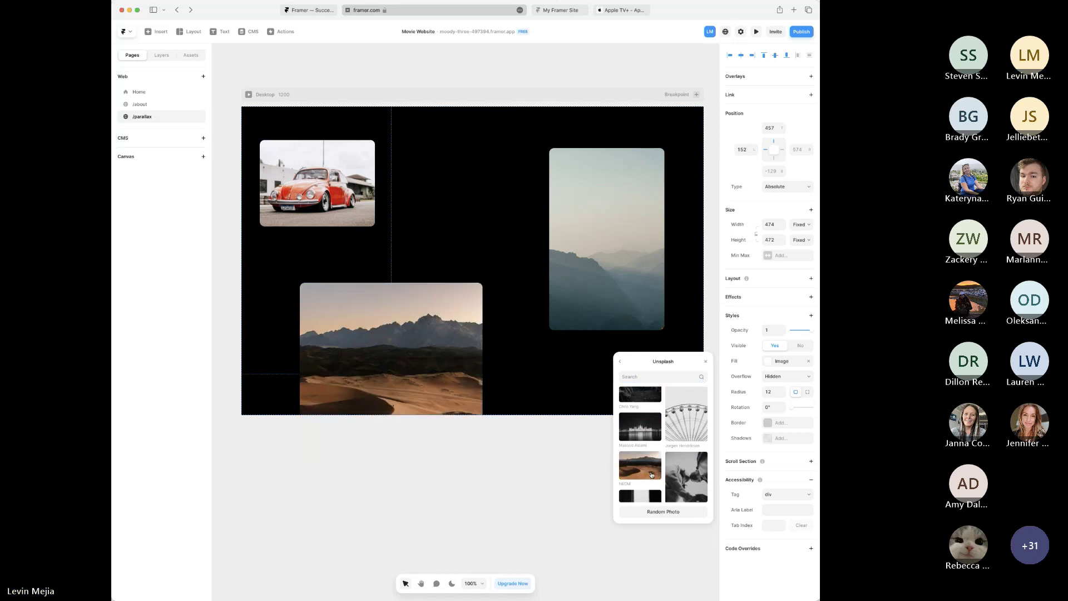
pyautogui.click(548, 451)
pyautogui.moveTo(621, 249); pyautogui.dragTo(644, 234)
pyautogui.click(439, 332)
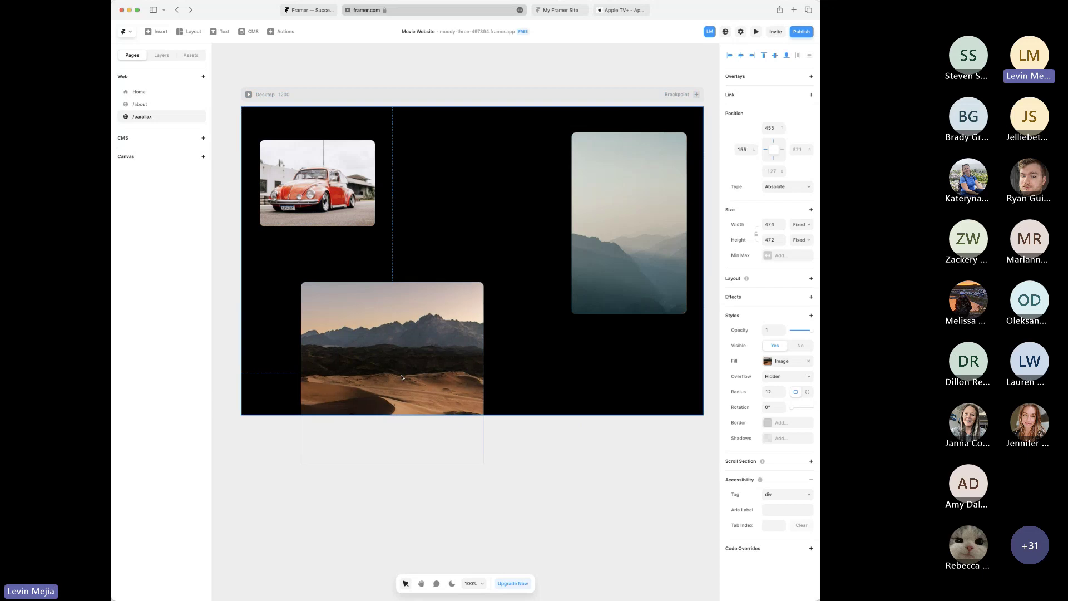
pyautogui.moveTo(387, 389); pyautogui.dragTo(462, 305)
pyautogui.press('super+z')
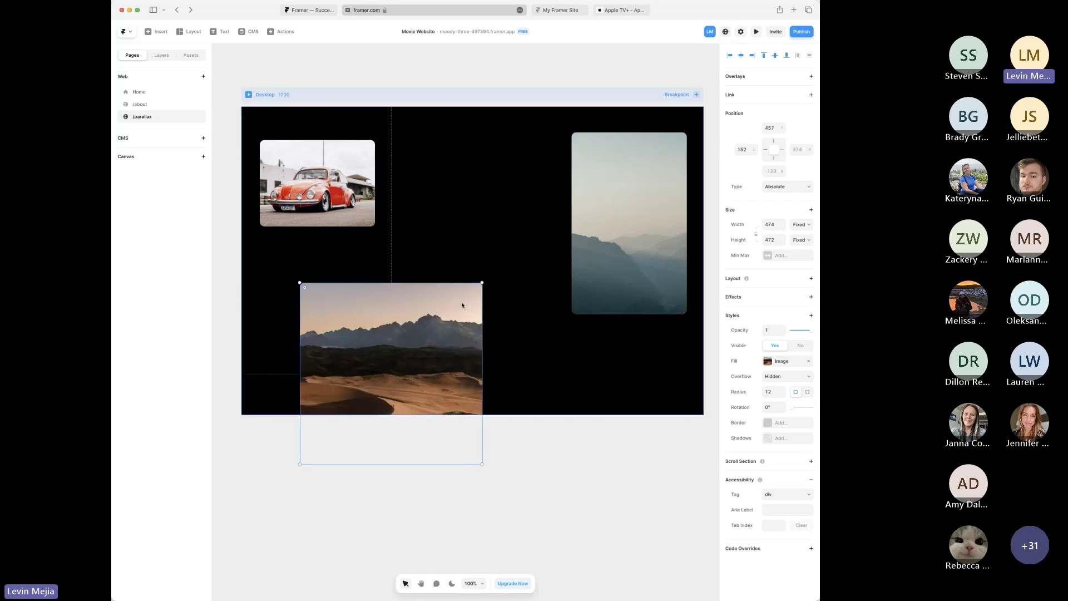
# - Duplicate the desert image, shrink the copy to about 207 by 162, and place it overlapping the tall image's lower-left corner
pyautogui.press('super+d')
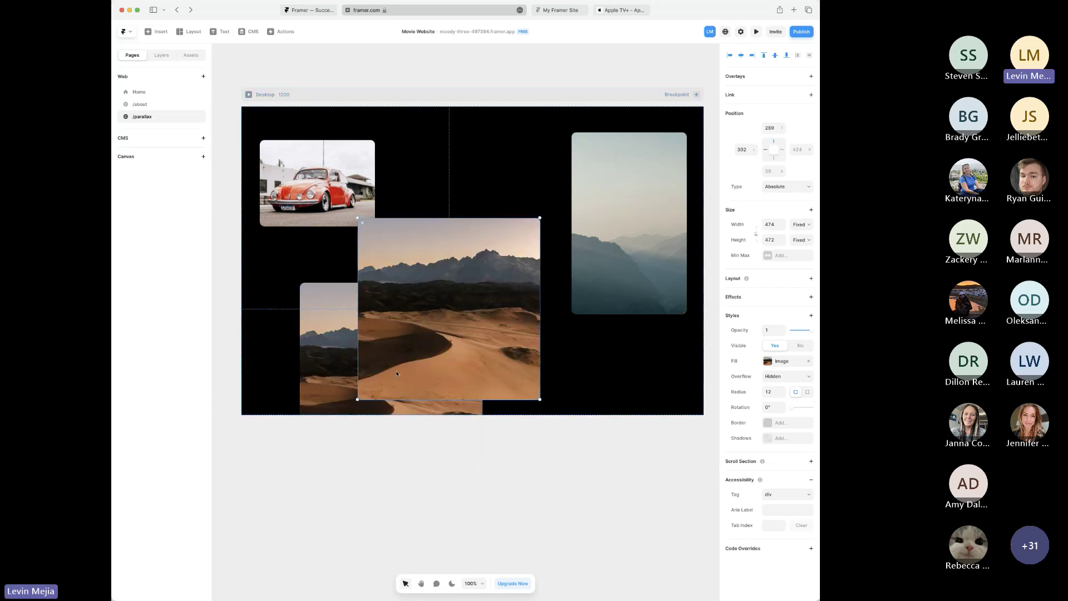
pyautogui.moveTo(358, 399); pyautogui.dragTo(570, 341)
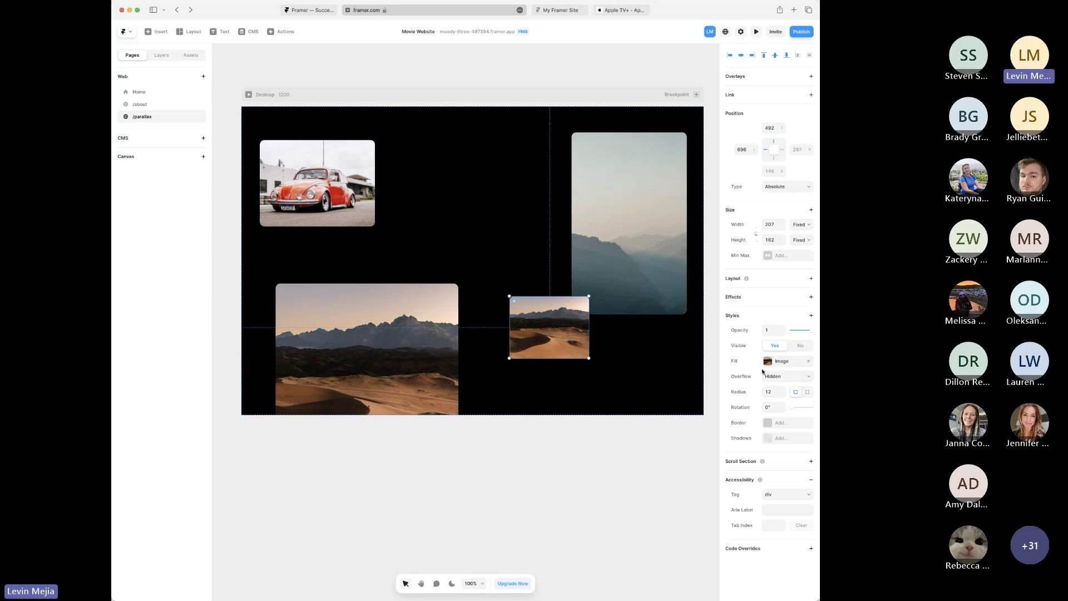
# - Browse the Unsplash photos for the small desert copy's image fill
pyautogui.click(772, 366)
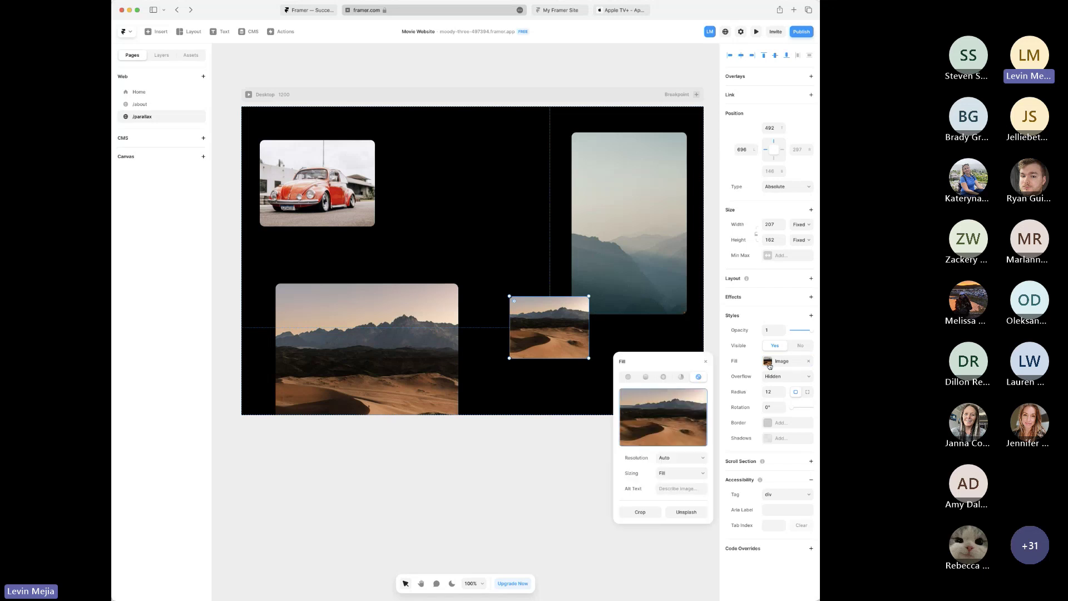
pyautogui.click(692, 512)
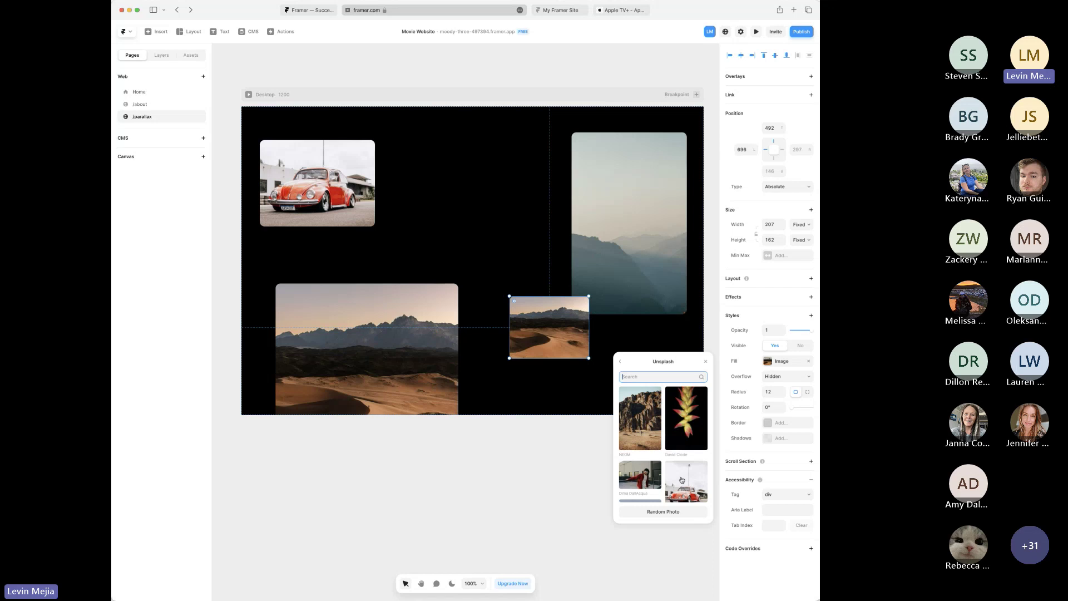
# - Preview the Home page, advance its slideshow by three slides, and review the connected slide frames on the canvas
pyautogui.click(139, 92)
pyautogui.click(347, 276)
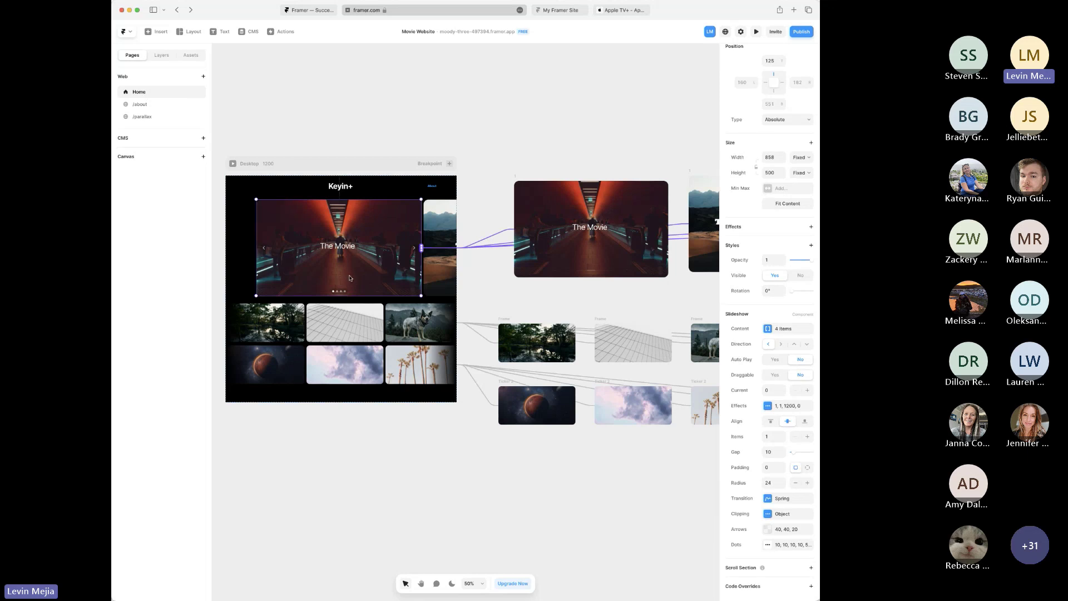
pyautogui.click(233, 164)
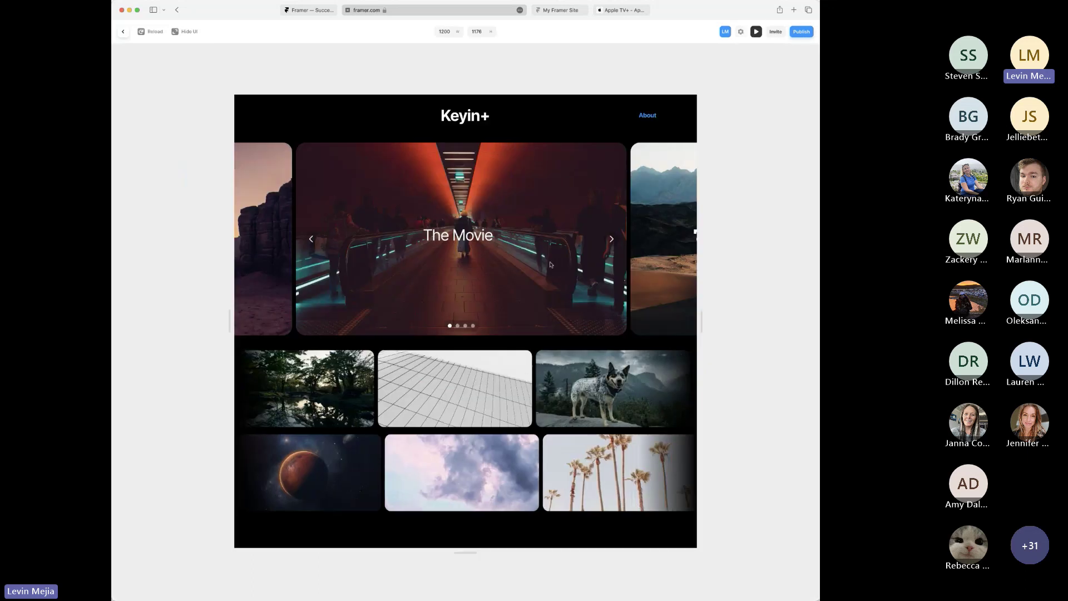
pyautogui.click(611, 240)
pyautogui.click(612, 239)
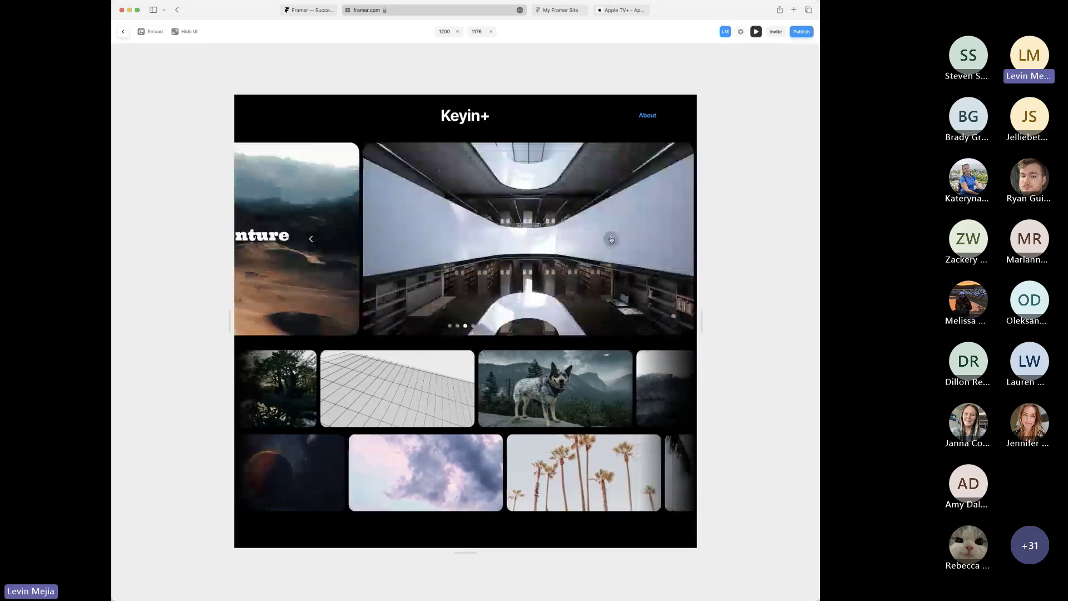
pyautogui.click(612, 239)
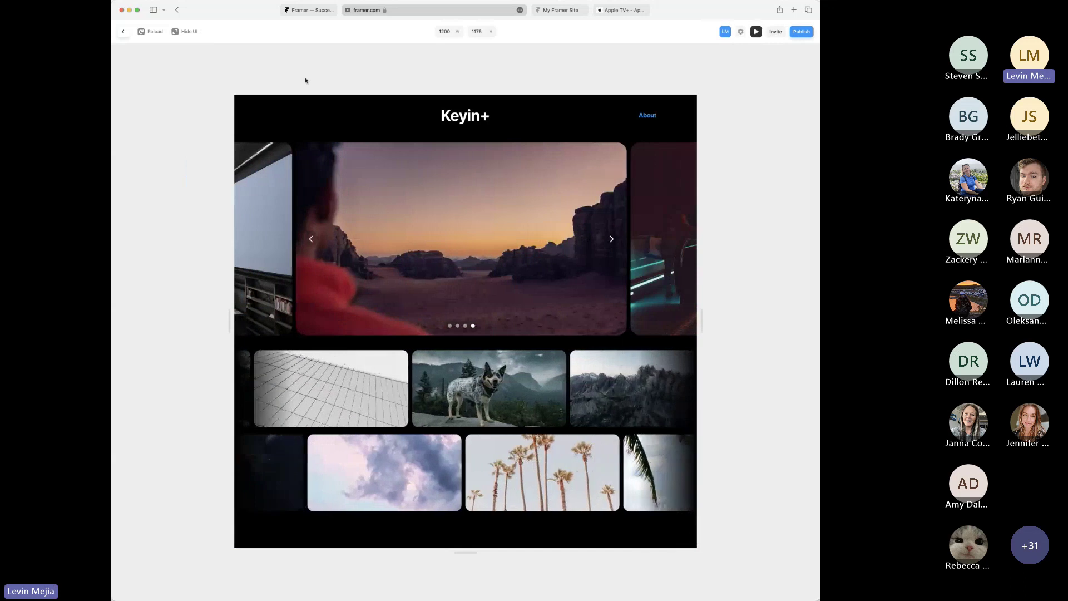
pyautogui.click(124, 32)
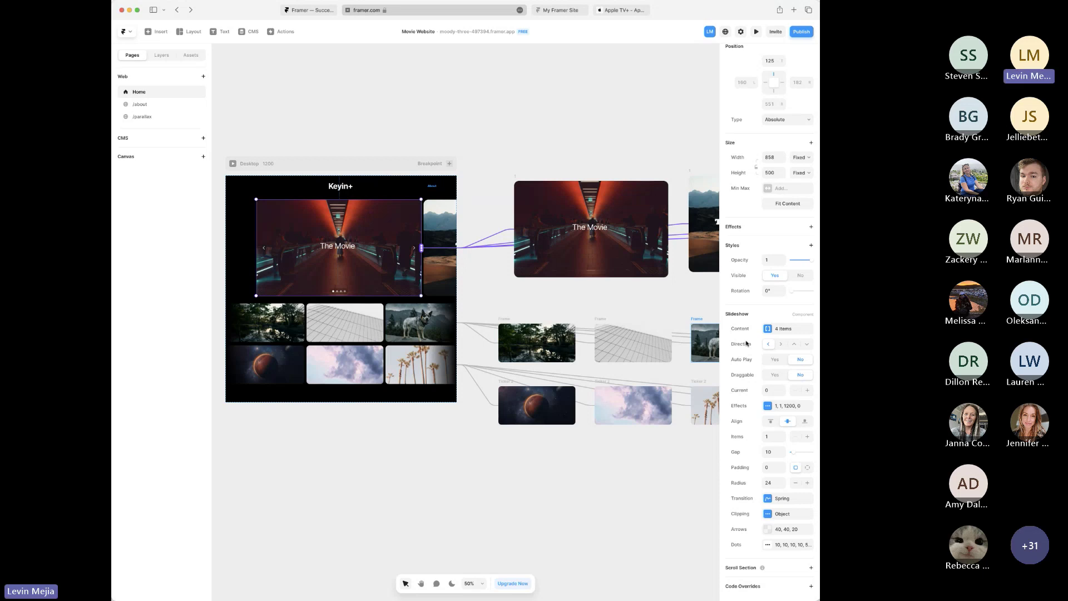
pyautogui.hscroll(10, 662, 306)
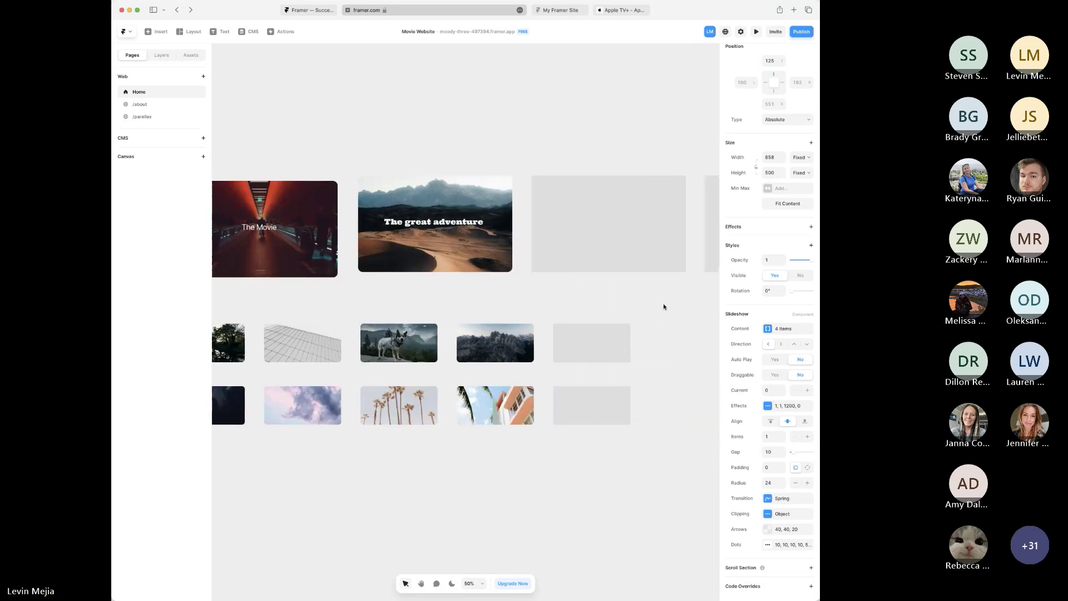
pyautogui.hscroll(-10, 664, 307)
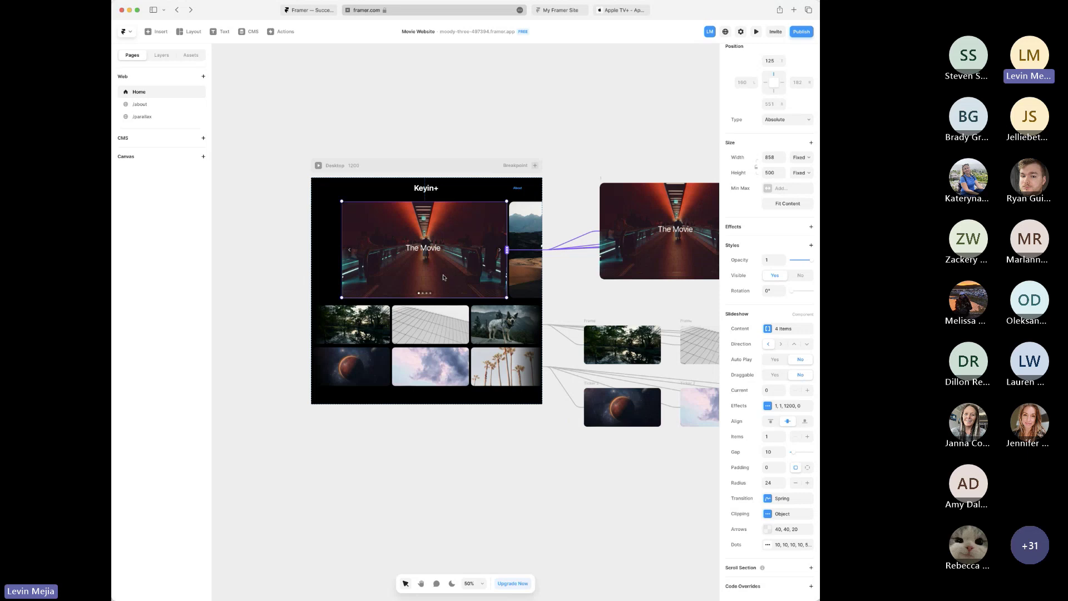
# - Return to the parallax page and insert the "Ship sites with style." header section with the image background
pyautogui.click(148, 117)
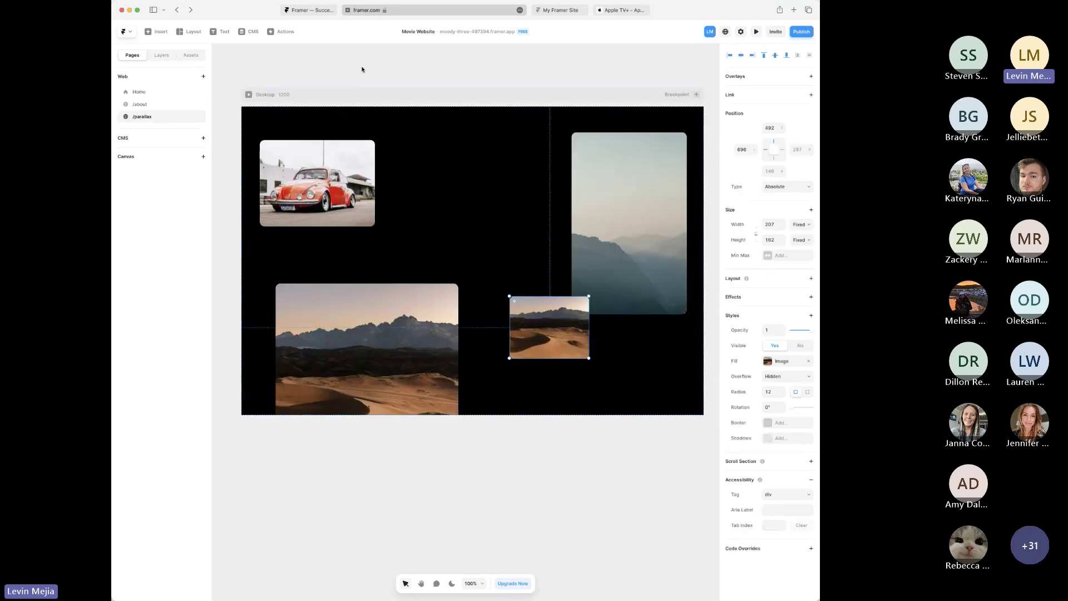
pyautogui.click(161, 32)
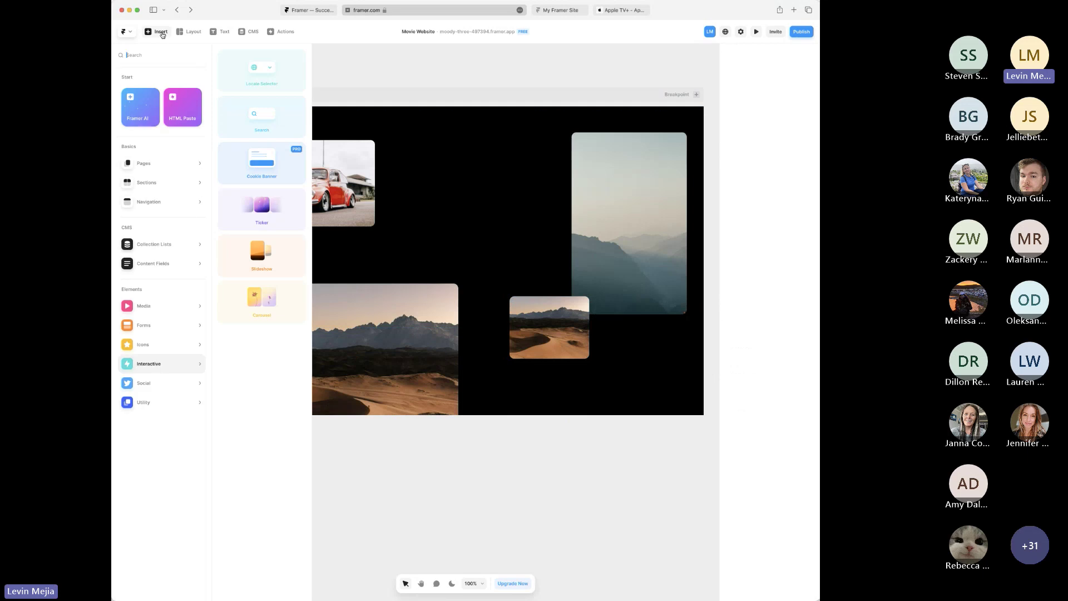
pyautogui.moveTo(134, 171)
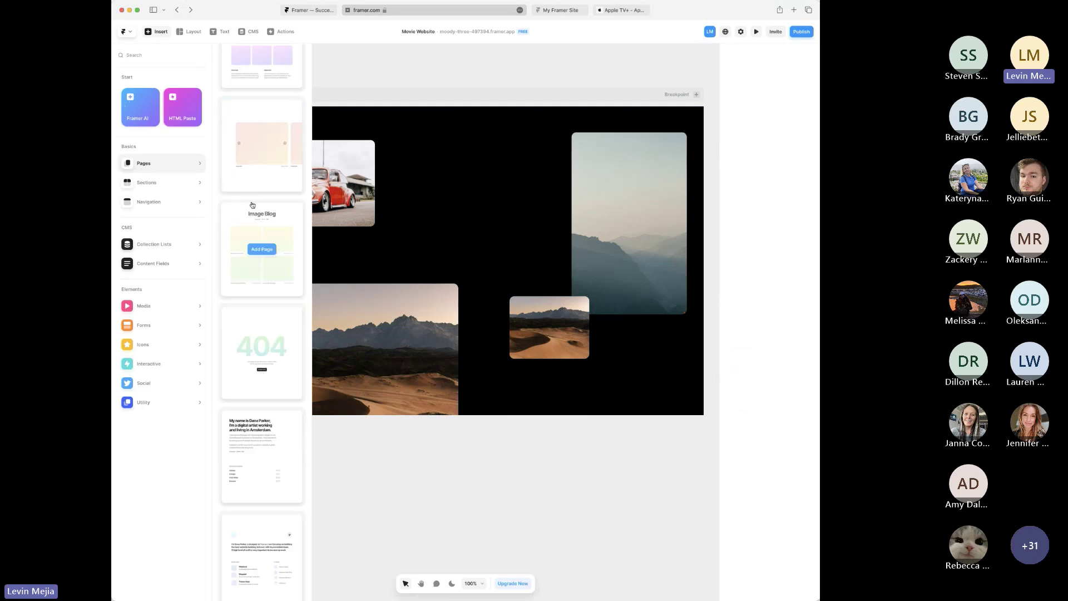
pyautogui.scroll(10, 253, 205)
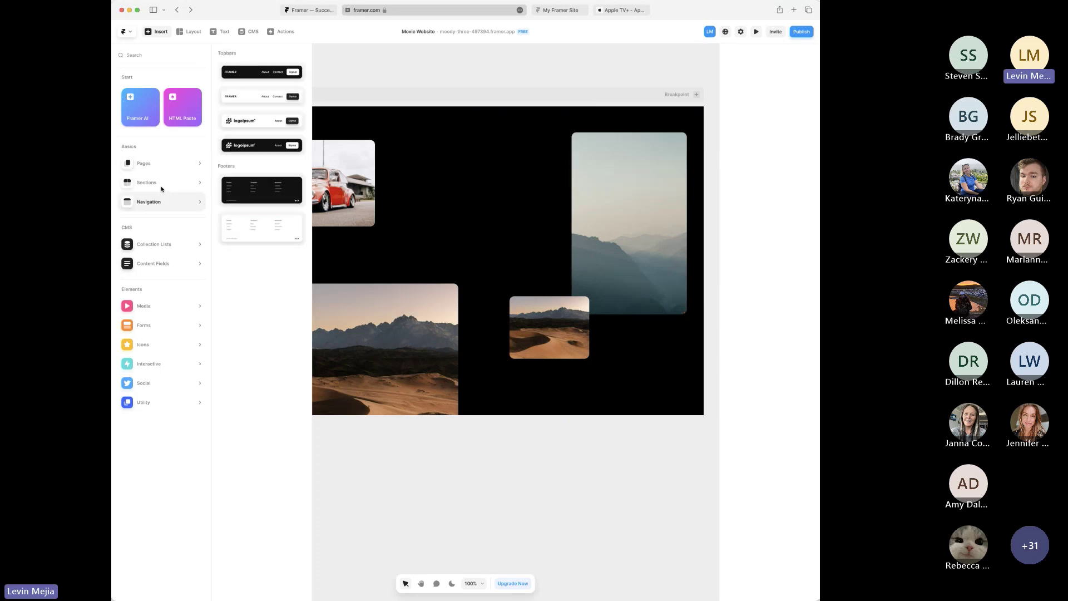
pyautogui.moveTo(164, 182)
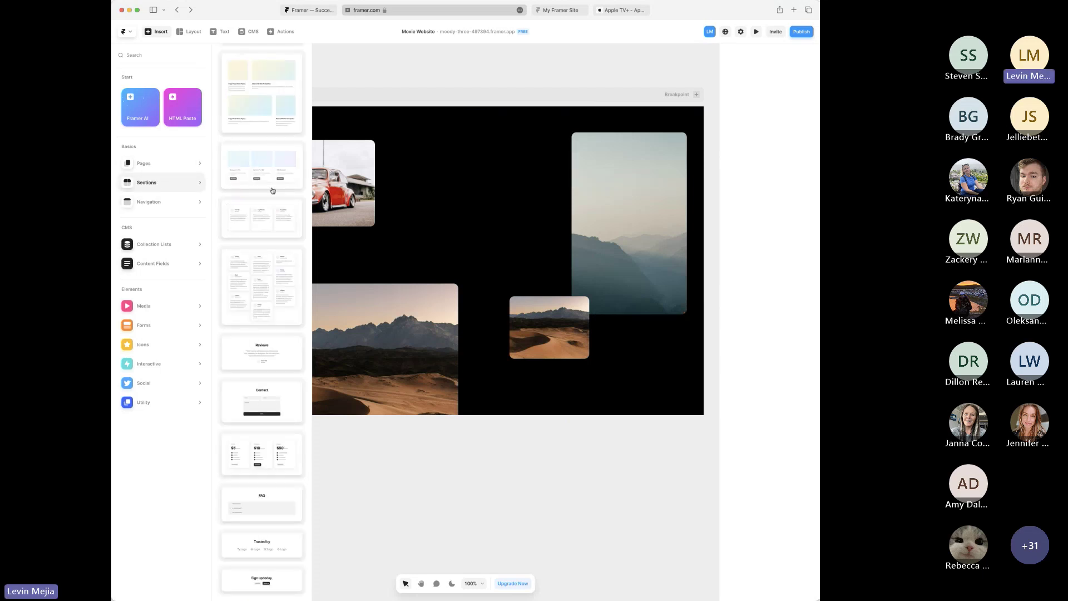
pyautogui.scroll(7, 275, 189)
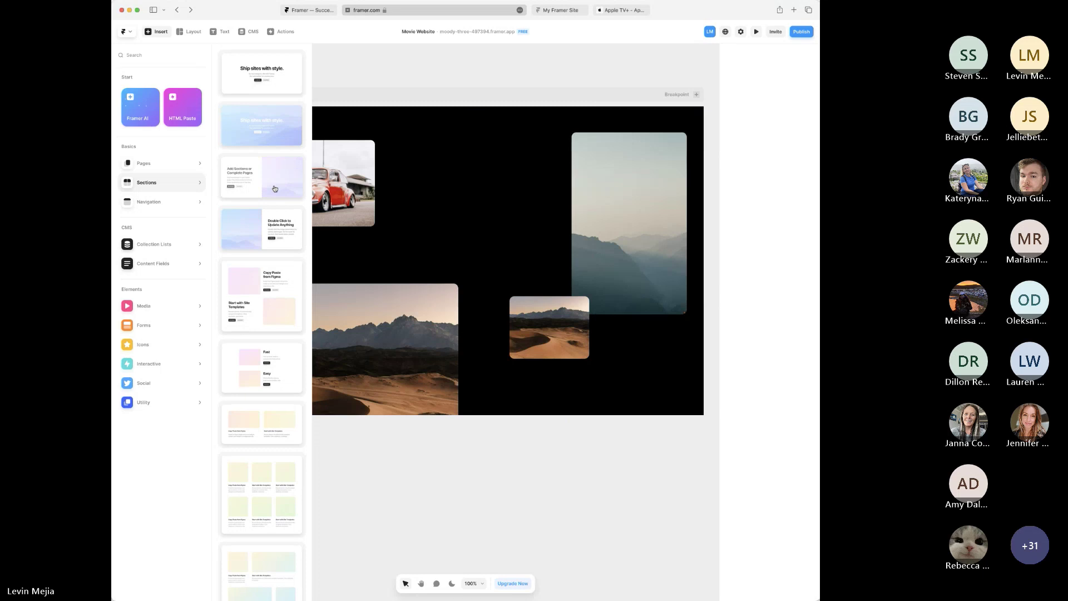
pyautogui.click(278, 133)
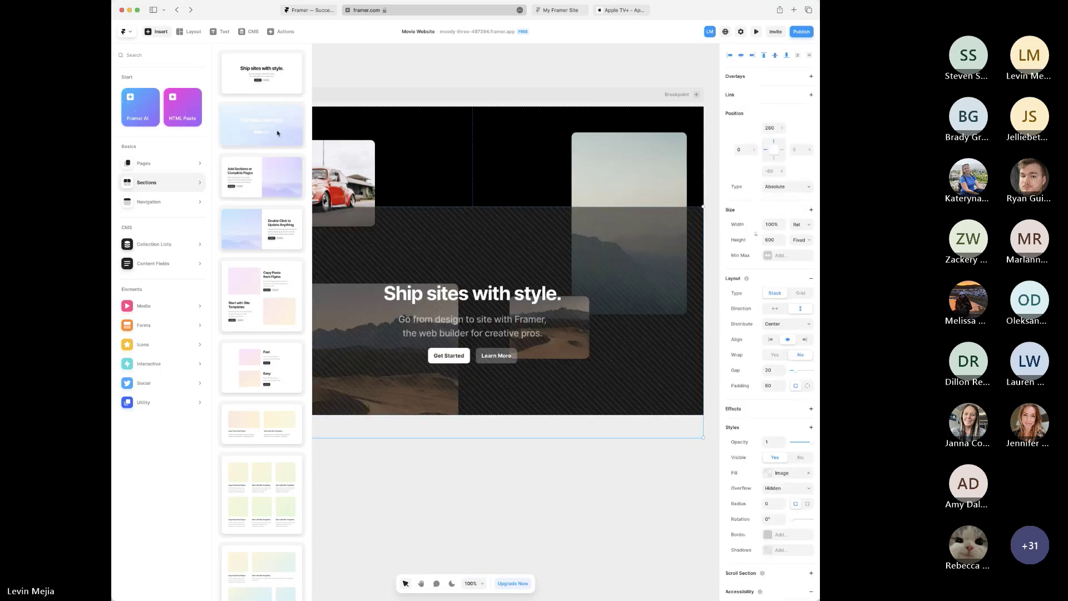
# - Move the inserted header section out of the Desktop breakpoint onto the canvas directly below it
pyautogui.click(515, 71)
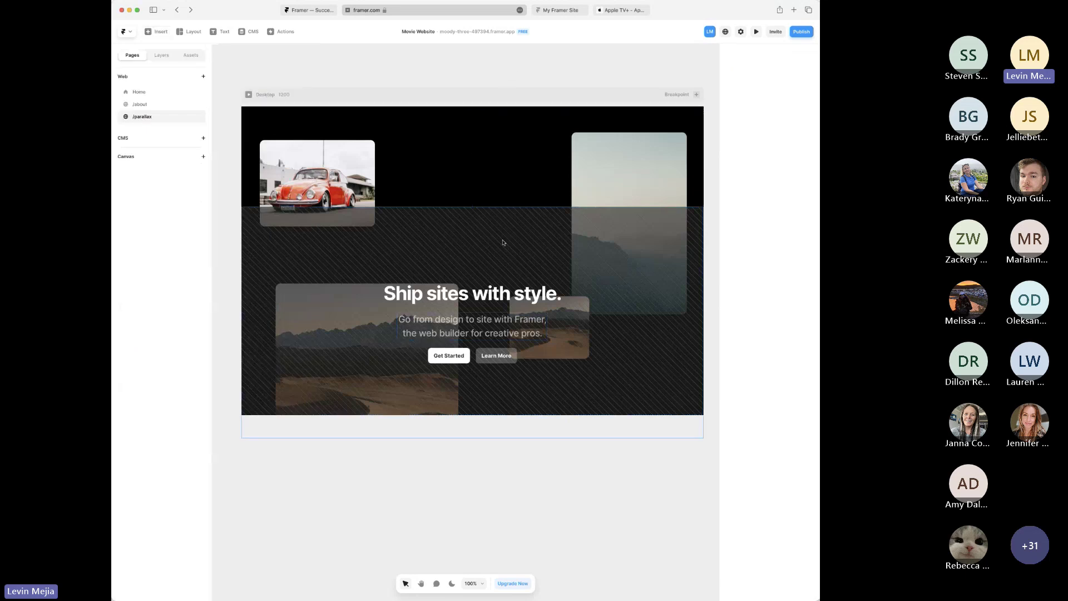
pyautogui.moveTo(499, 236)
pyautogui.mouseDown()
pyautogui.moveTo(497, 517)
pyautogui.moveTo(499, 444)
pyautogui.mouseUp()
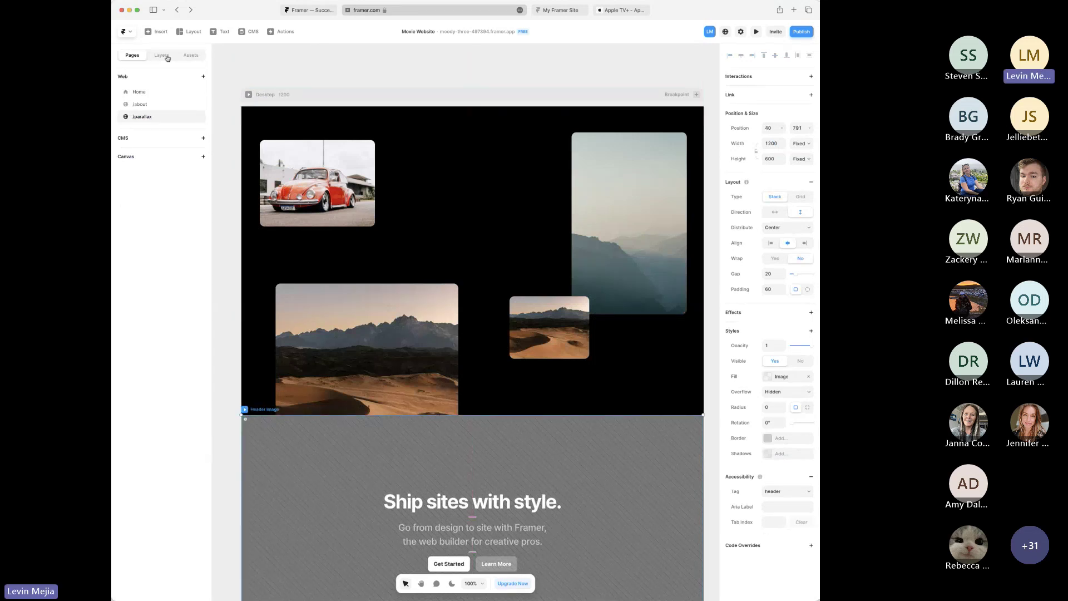
# - Extend the Desktop breakpoint's height to 1400 and nest the Header Image section inside it below the frames
pyautogui.click(162, 55)
pyautogui.click(154, 102)
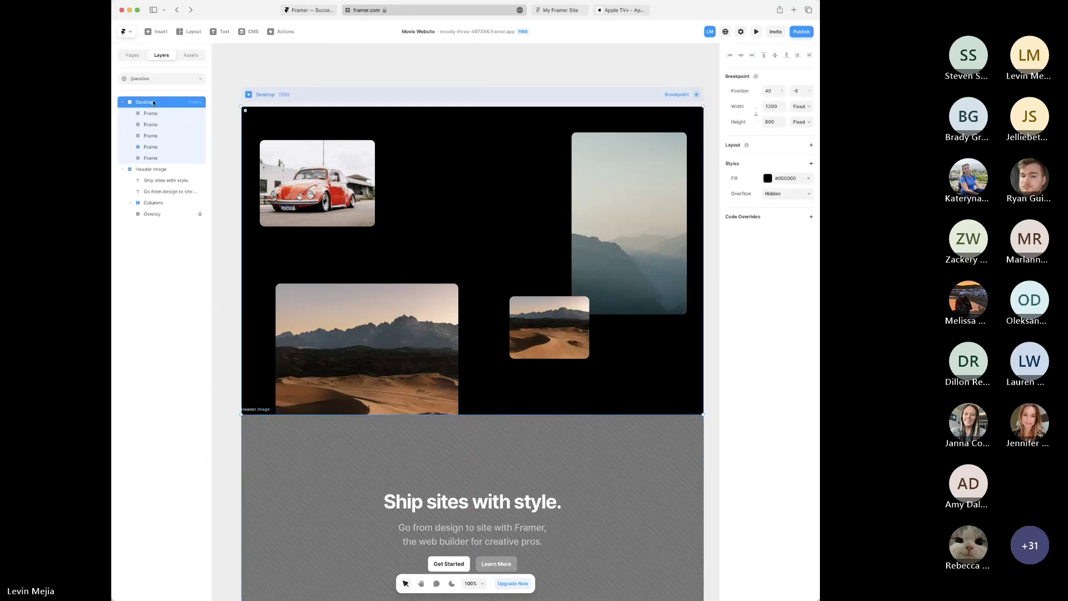
pyautogui.press('super+minus')
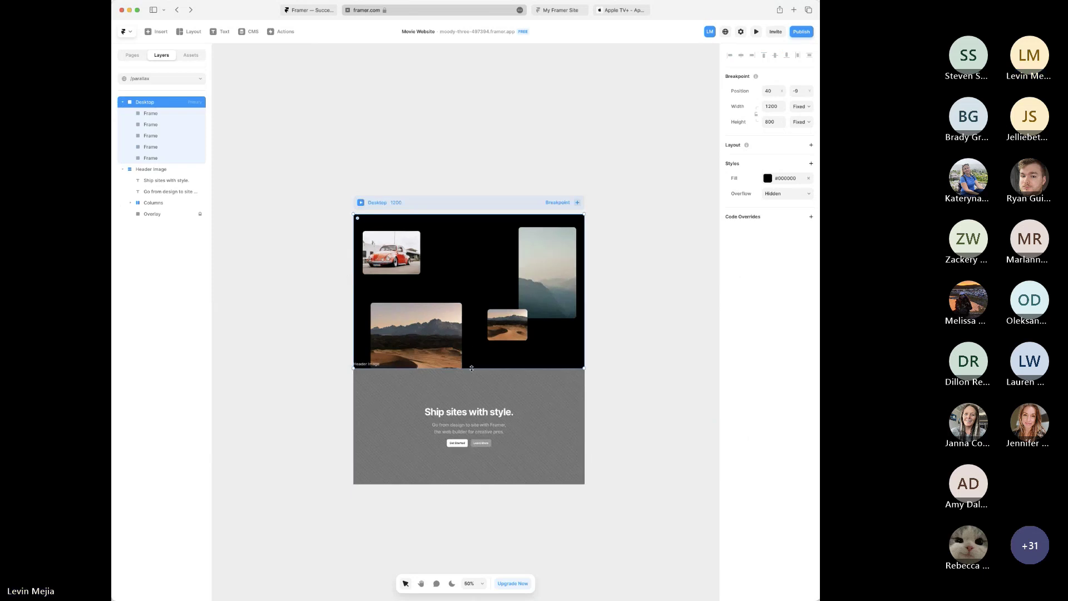
pyautogui.moveTo(472, 368); pyautogui.dragTo(473, 484)
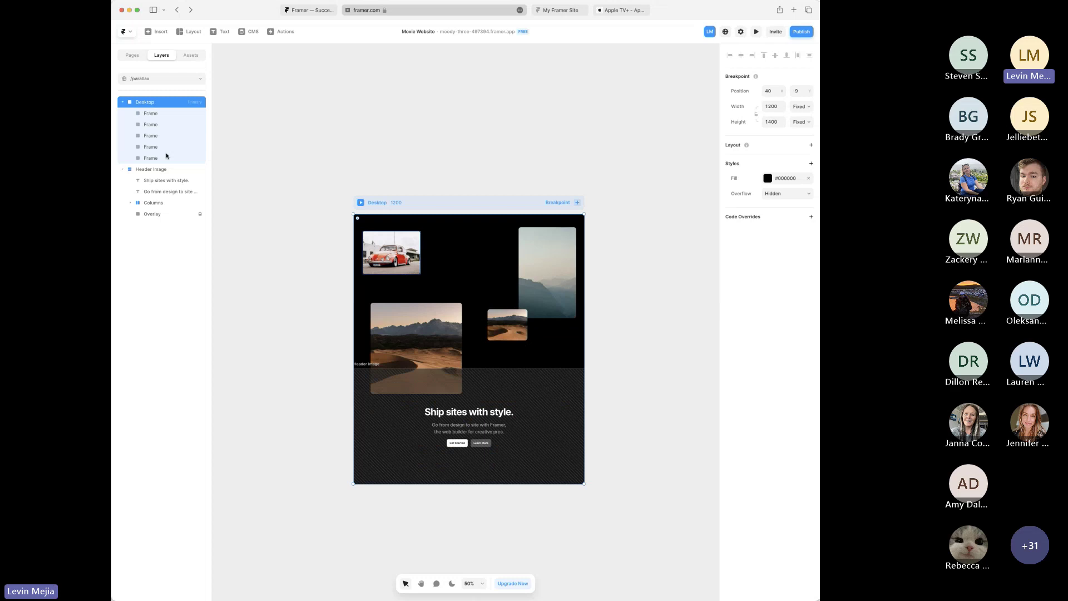
pyautogui.moveTo(155, 172); pyautogui.dragTo(179, 163)
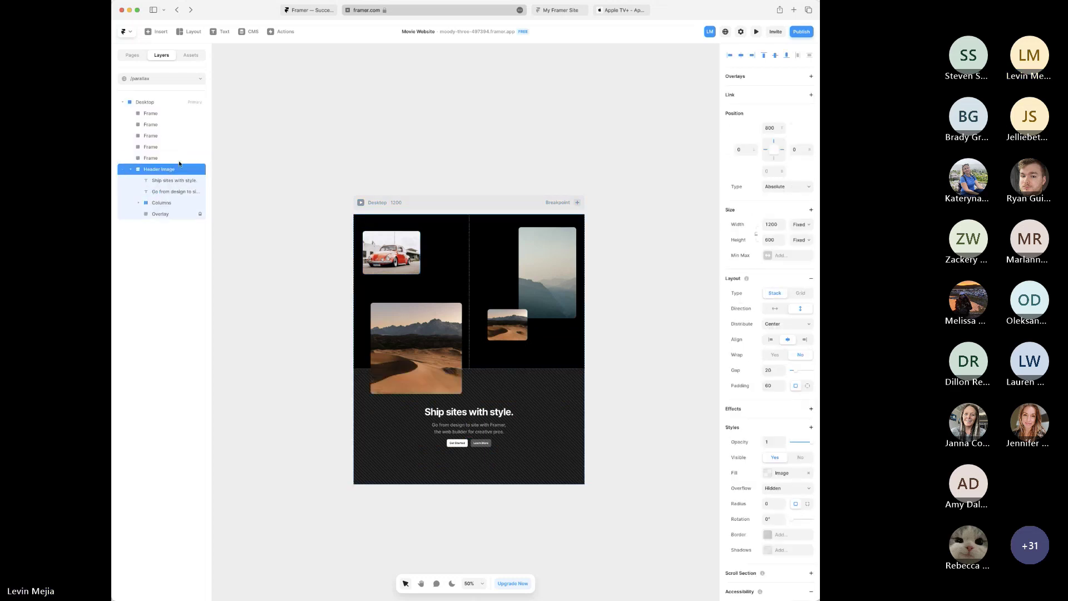
pyautogui.click(375, 134)
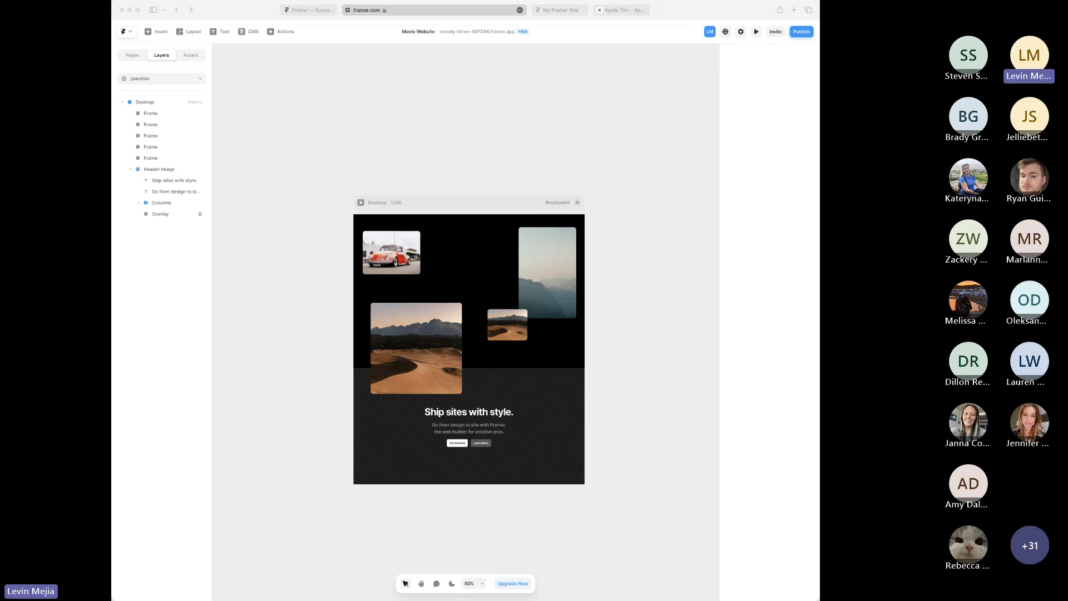
# - Return to the Home page and open the arrow settings of the main slideshow
pyautogui.click(718, 330)
pyautogui.click(133, 56)
pyautogui.click(133, 56)
pyautogui.click(154, 96)
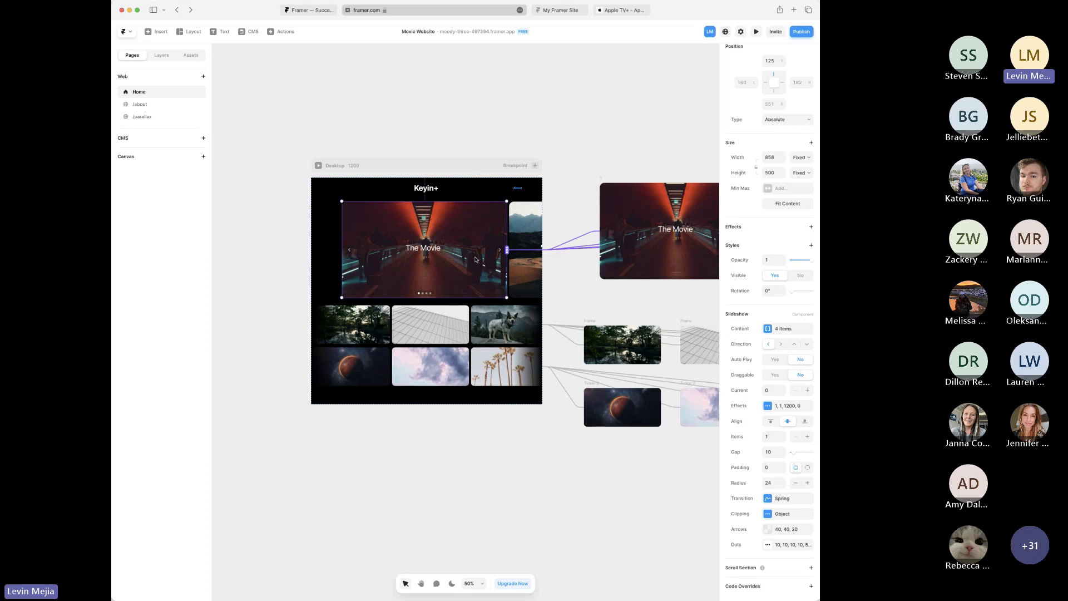
pyautogui.press('super+equal')
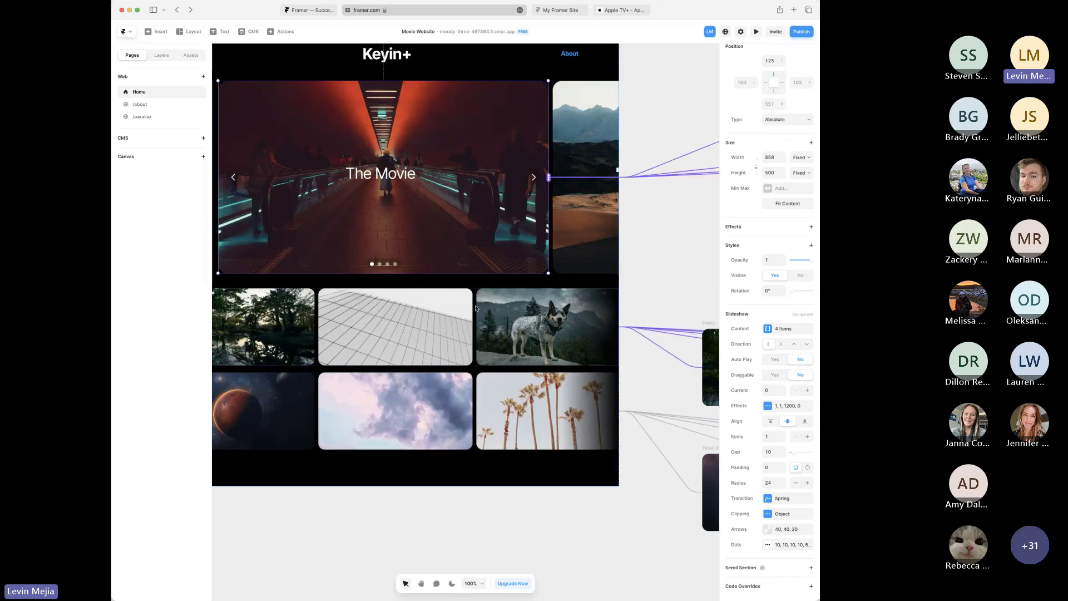
pyautogui.hscroll(-3, 476, 308)
pyautogui.scroll(1, 476, 308)
pyautogui.hscroll(-1, 536, 406)
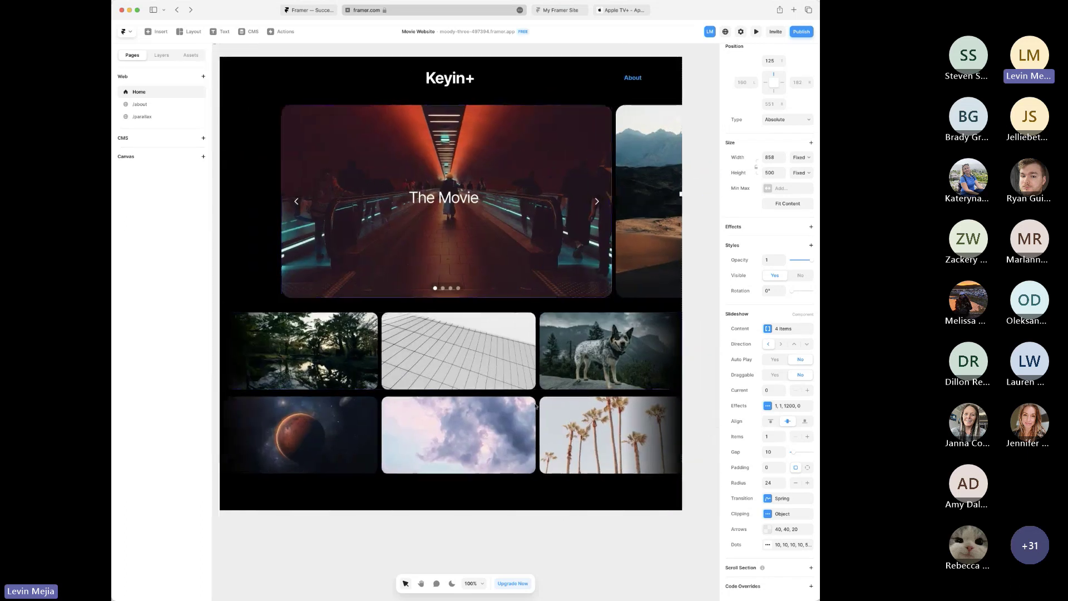
pyautogui.hscroll(-1, 537, 406)
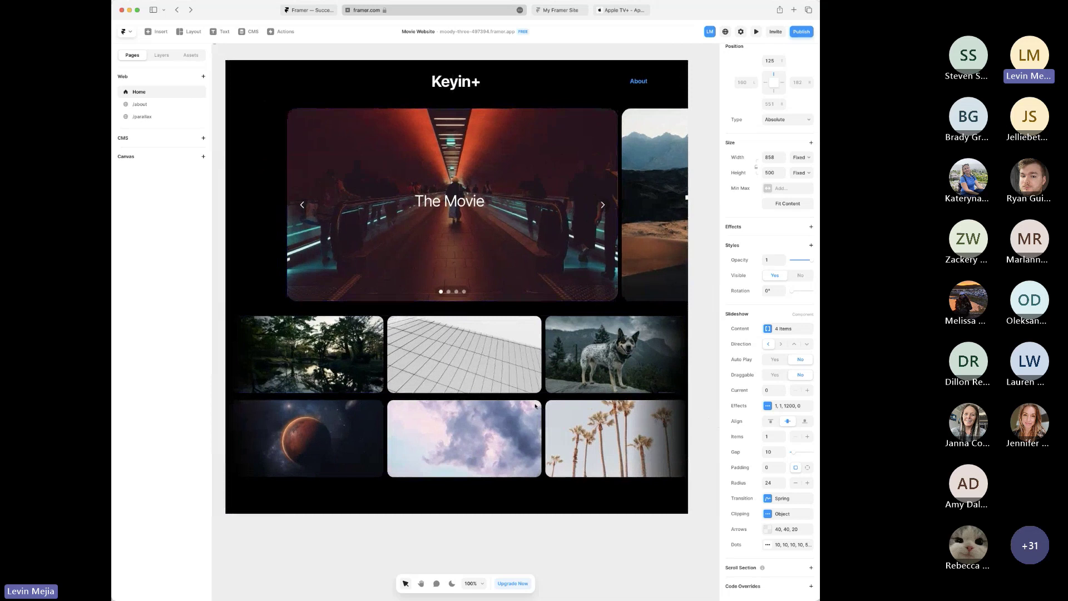
pyautogui.click(768, 530)
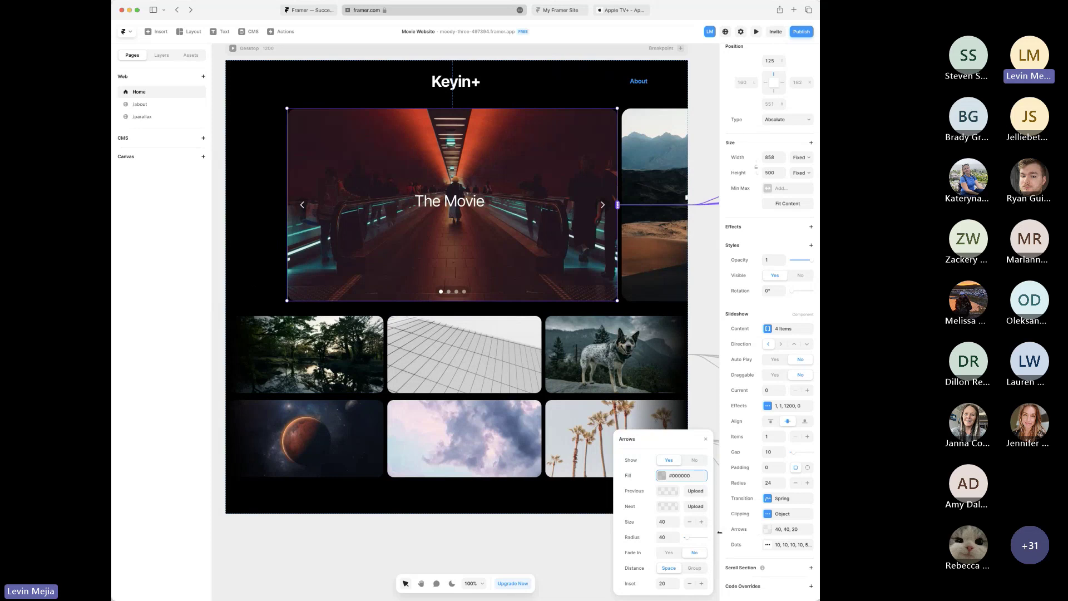
# - Reduce the slideshow arrows' inset to 15 and then to 0
pyautogui.click(690, 584)
pyautogui.click(690, 584)
pyautogui.click(690, 584)
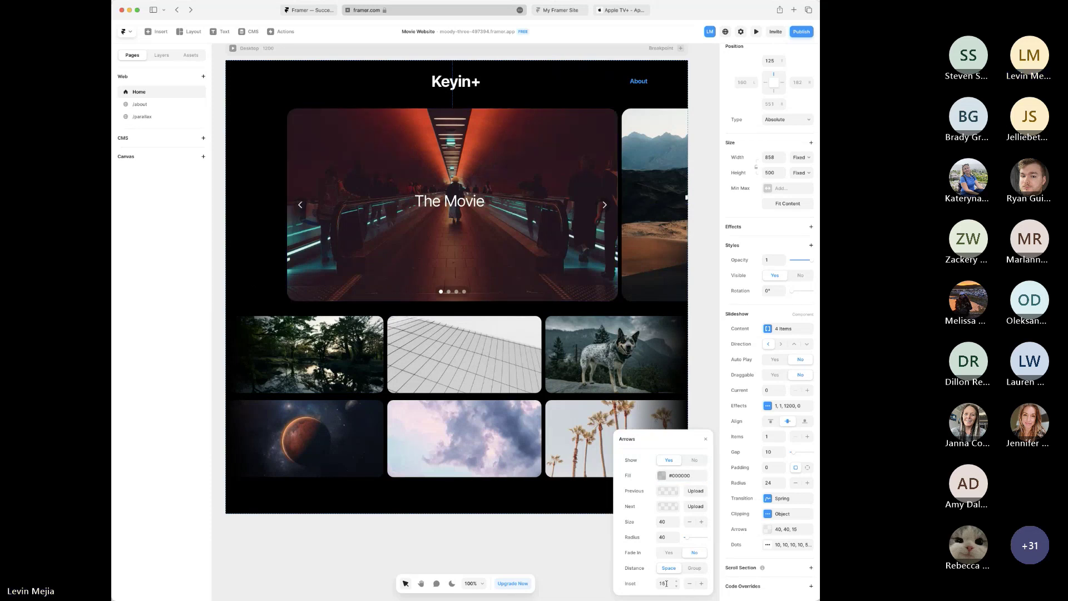
pyautogui.click(666, 584)
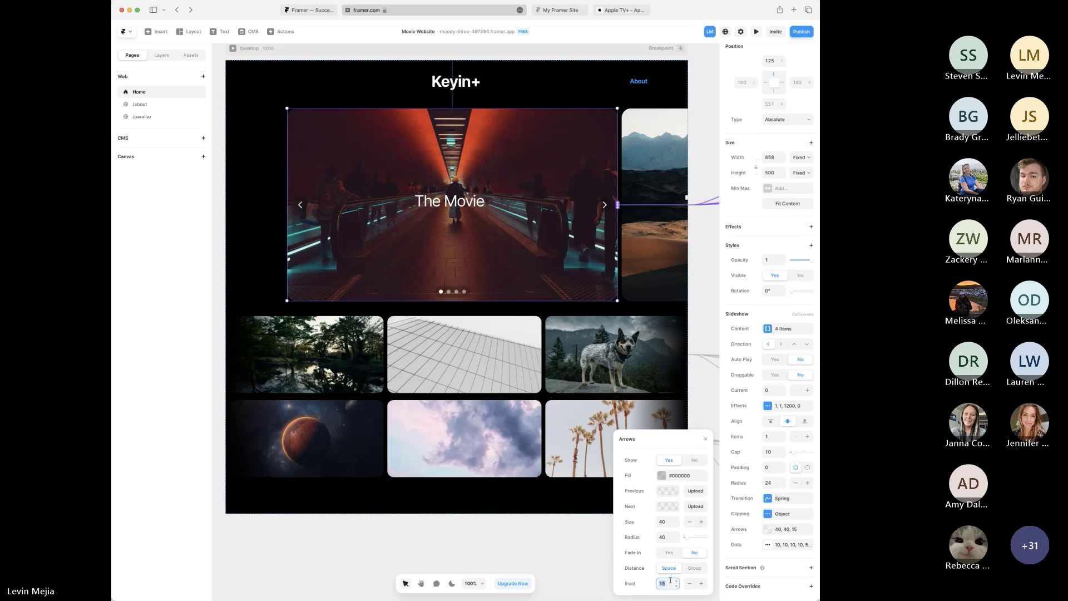
pyautogui.write('0')
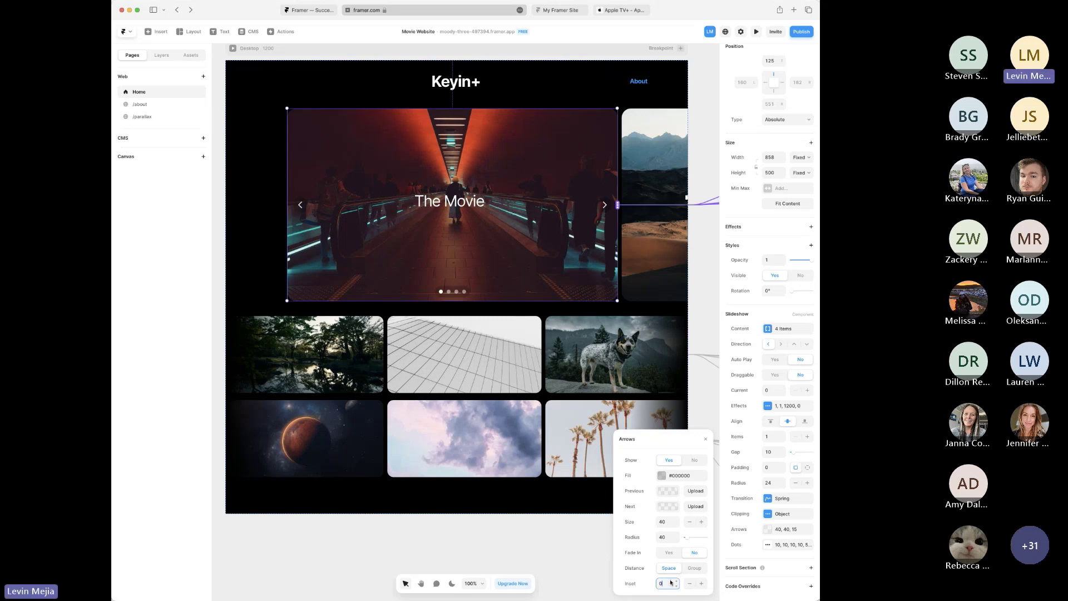
pyautogui.press('Tab')
pyautogui.click(627, 483)
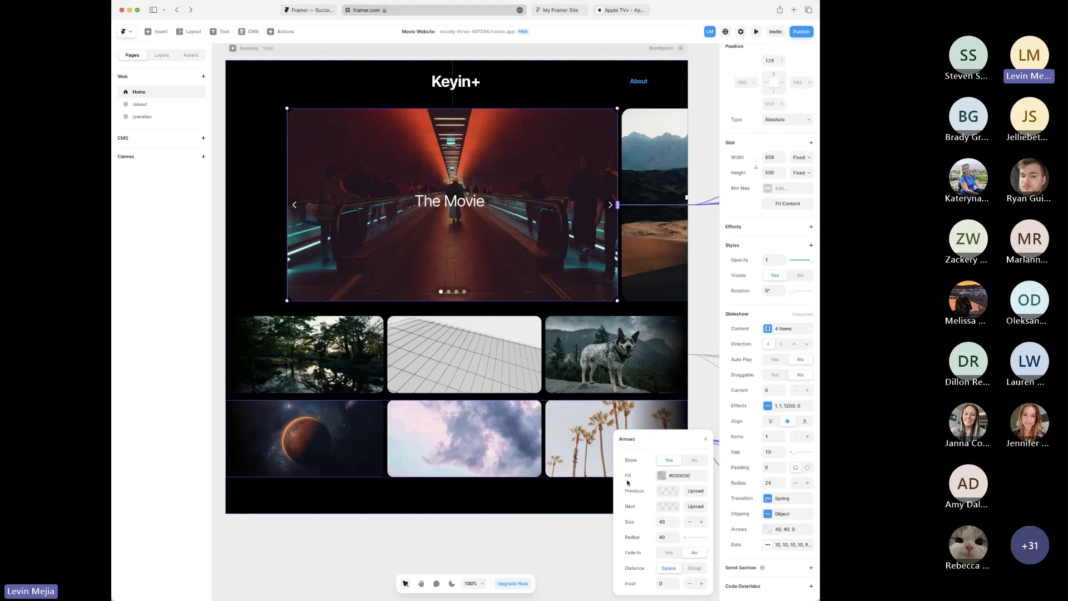
# - Try raising the slideshow arrows' inset in small increments
pyautogui.click(677, 581)
pyautogui.click(677, 580)
pyautogui.click(676, 581)
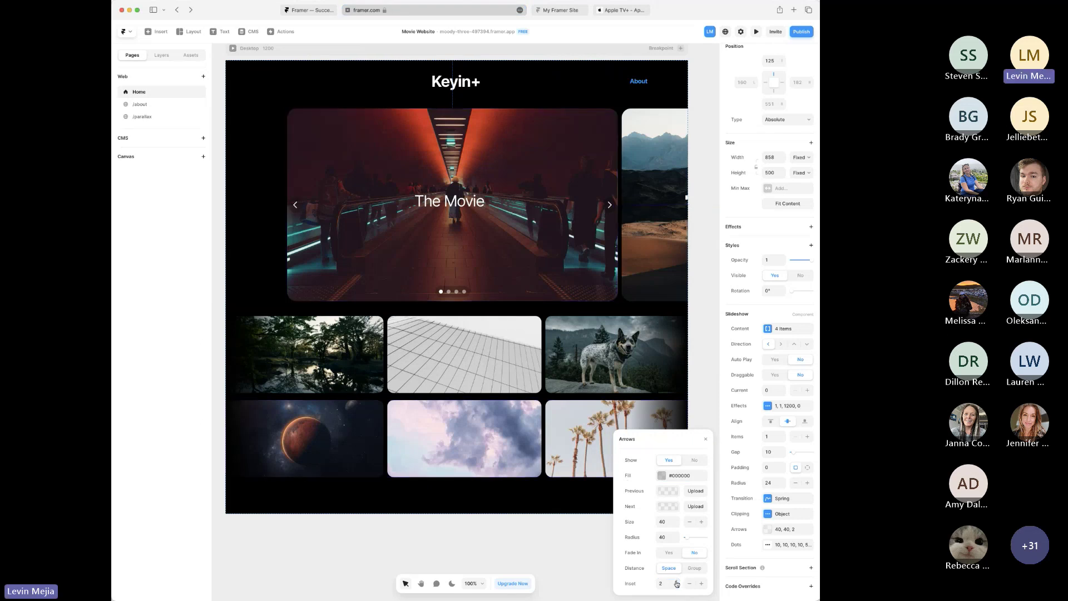
pyautogui.click(676, 581)
pyautogui.click(677, 581)
pyautogui.click(676, 580)
pyautogui.click(676, 580)
# - Set the slideshow arrows' inset to -100 so they sit outside the main image
pyautogui.click(665, 582)
pyautogui.write('-2')
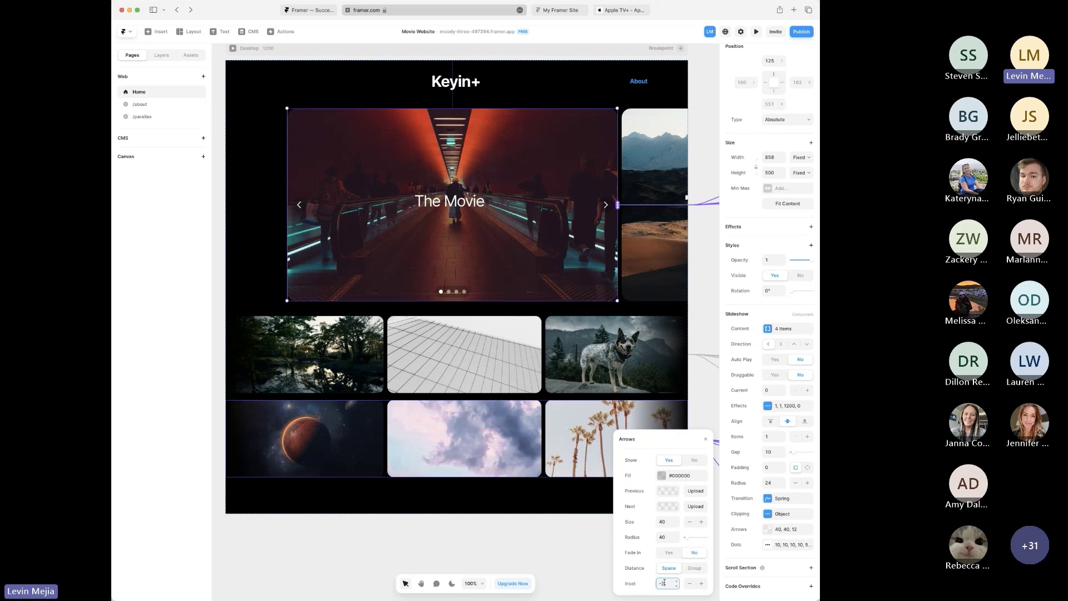
pyautogui.write('00')
pyautogui.press('Tab')
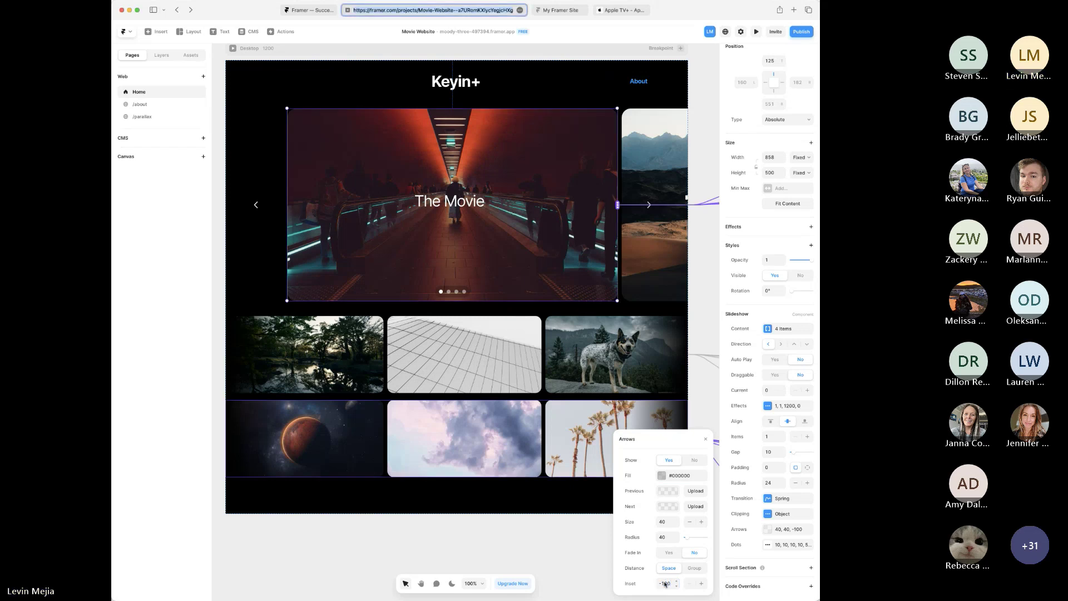
pyautogui.click(573, 131)
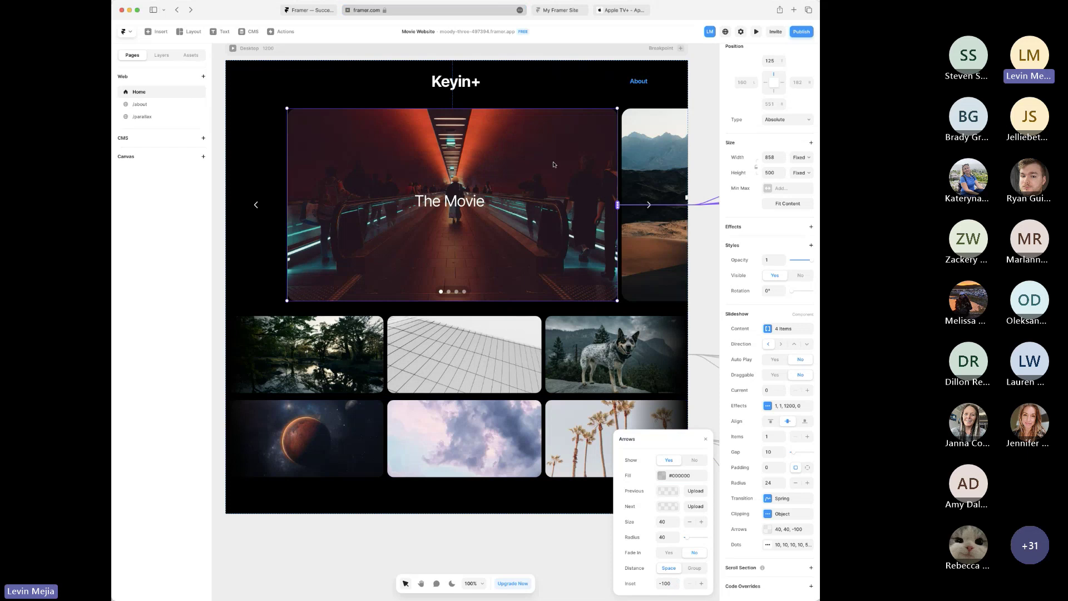
pyautogui.click(696, 229)
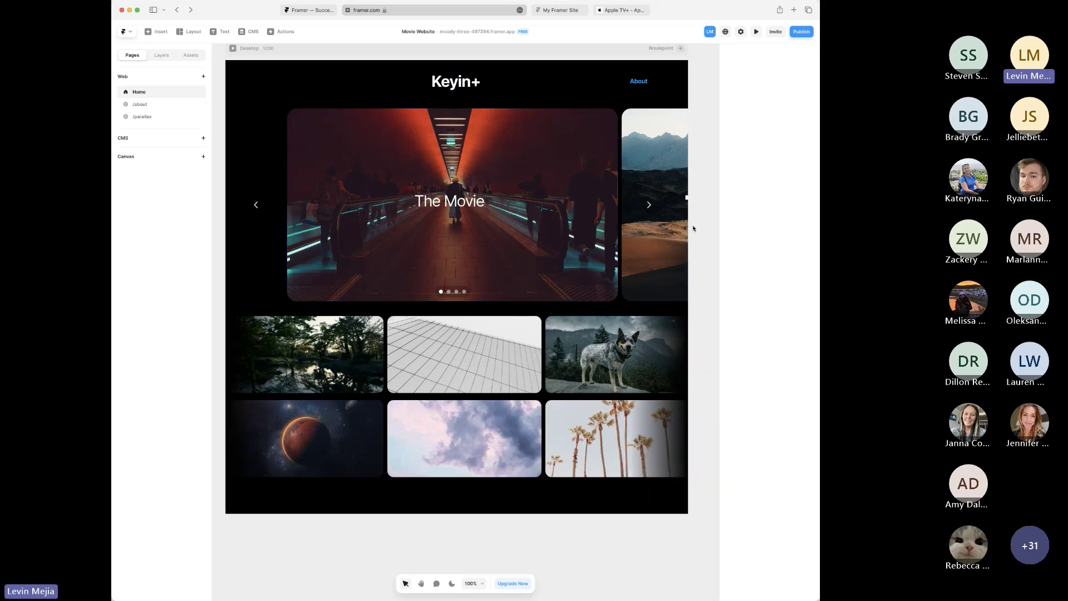
# - Inspect the main slideshow's dots settings, including the inset value
pyautogui.click(449, 292)
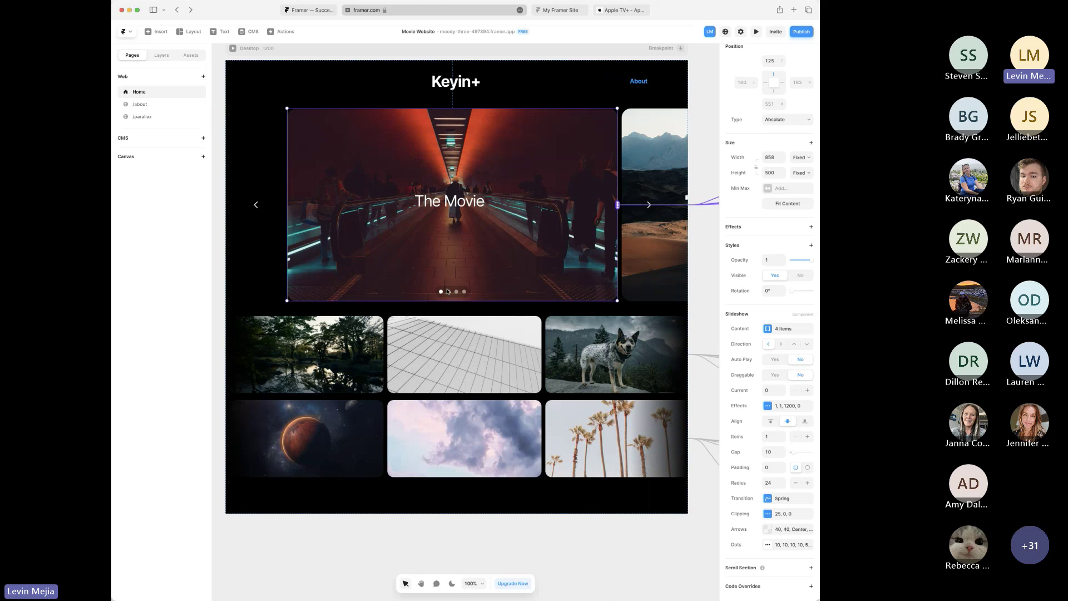
pyautogui.click(767, 545)
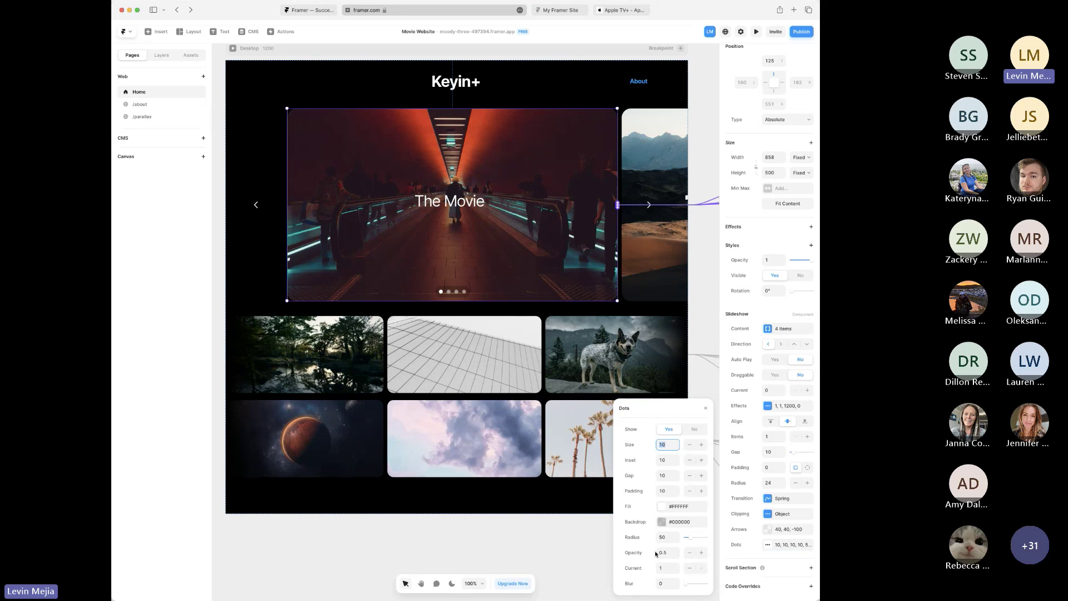
pyautogui.click(662, 459)
pyautogui.click(520, 525)
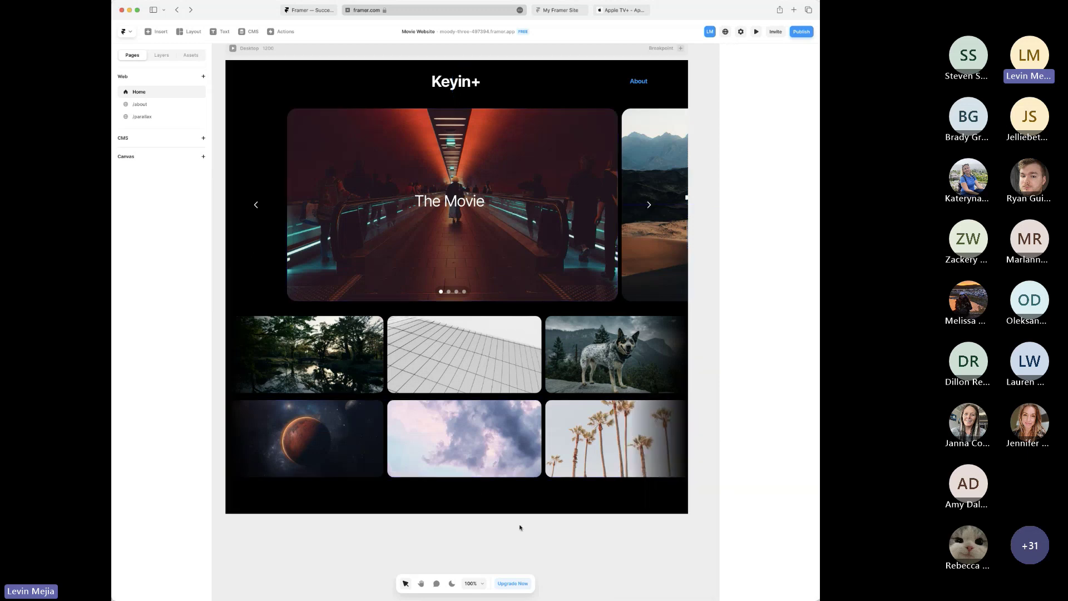
pyautogui.press('super+minus')
pyautogui.press('super+minus')
pyautogui.hscroll(5, 520, 527)
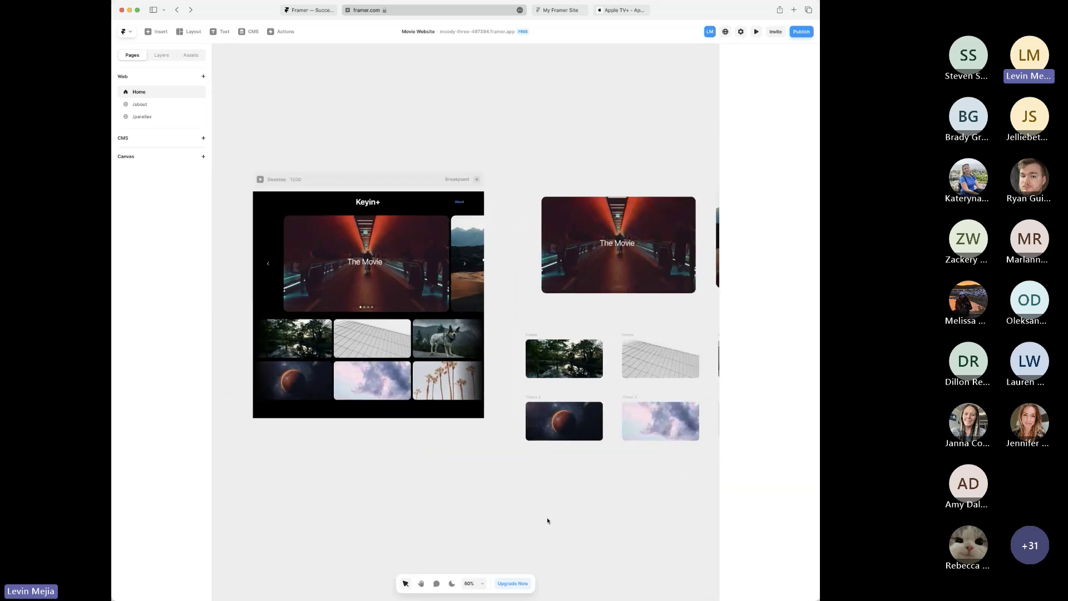
pyautogui.moveTo(566, 425); pyautogui.dragTo(606, 523)
pyautogui.moveTo(605, 523); pyautogui.dragTo(621, 499)
pyautogui.press('BackSpace')
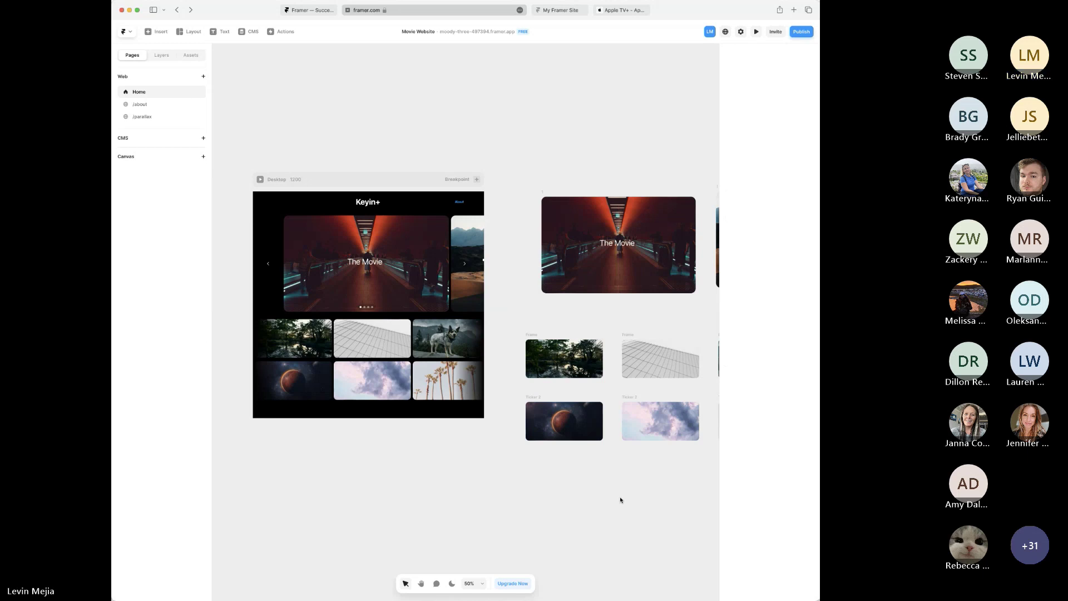
# - On the parallax page, add a Scroll Speed effect of 80% to the red car frame
pyautogui.click(126, 118)
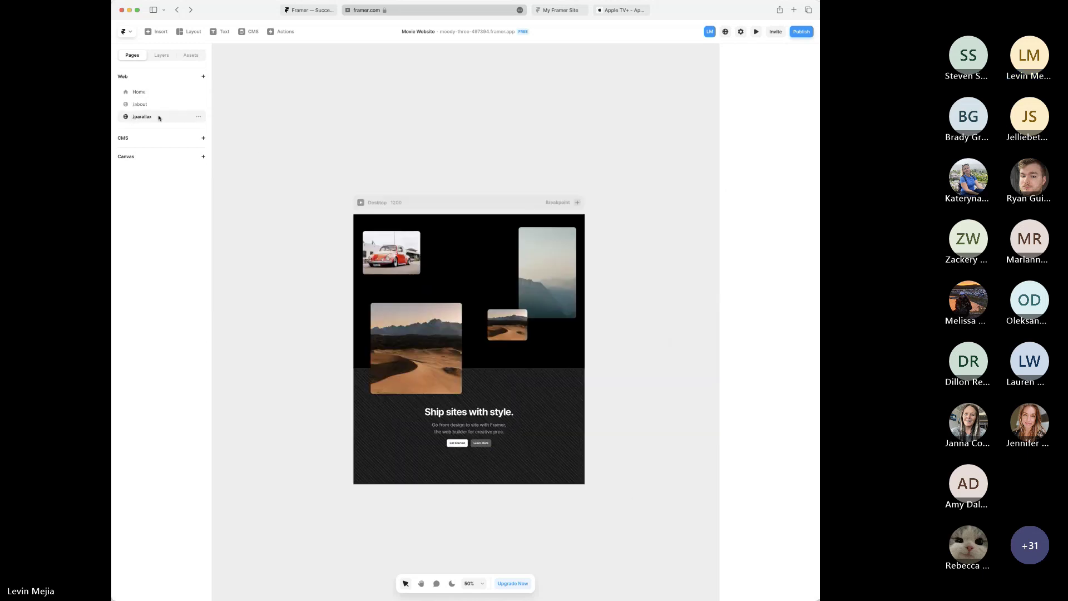
pyautogui.click(554, 403)
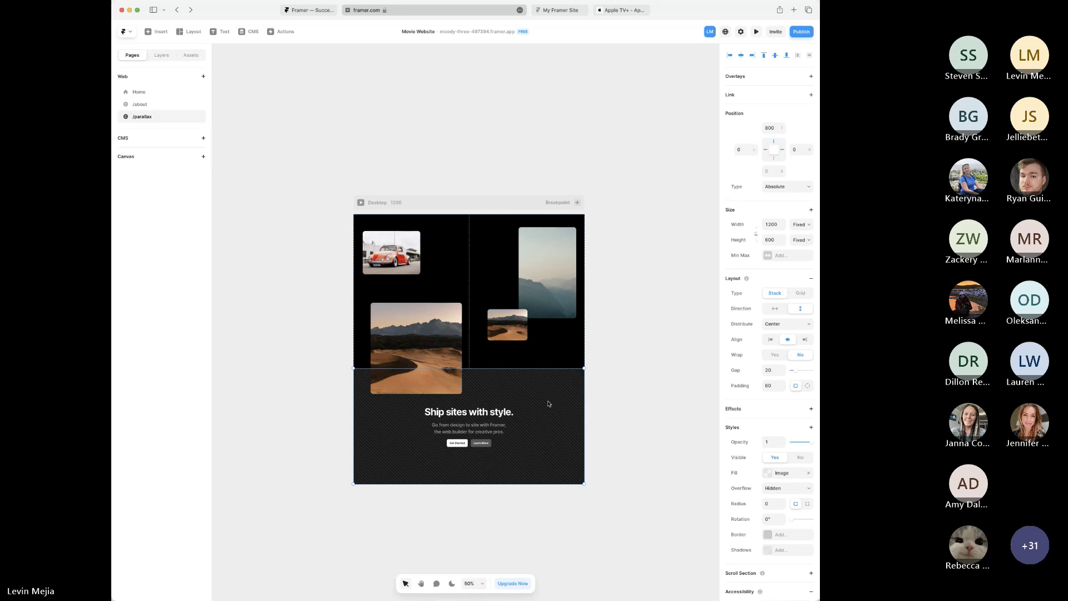
pyautogui.click(162, 55)
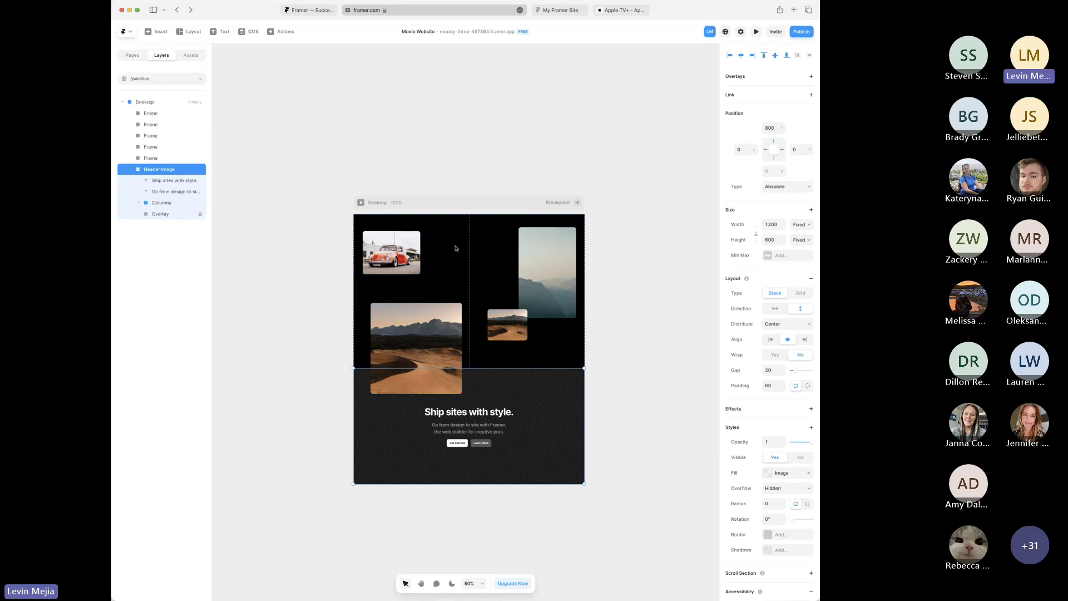
pyautogui.click(391, 252)
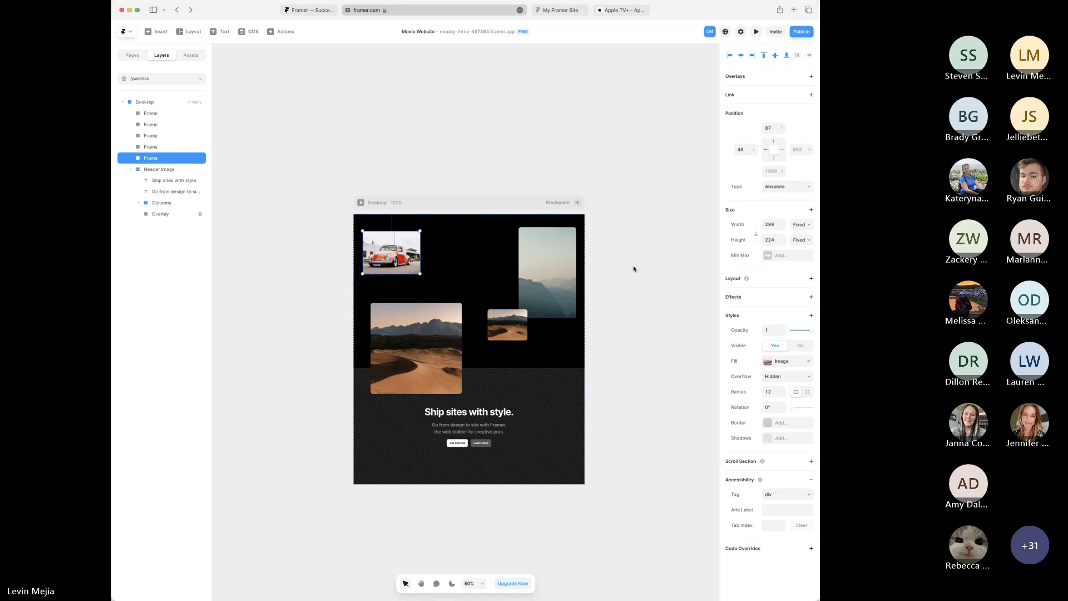
pyautogui.click(810, 297)
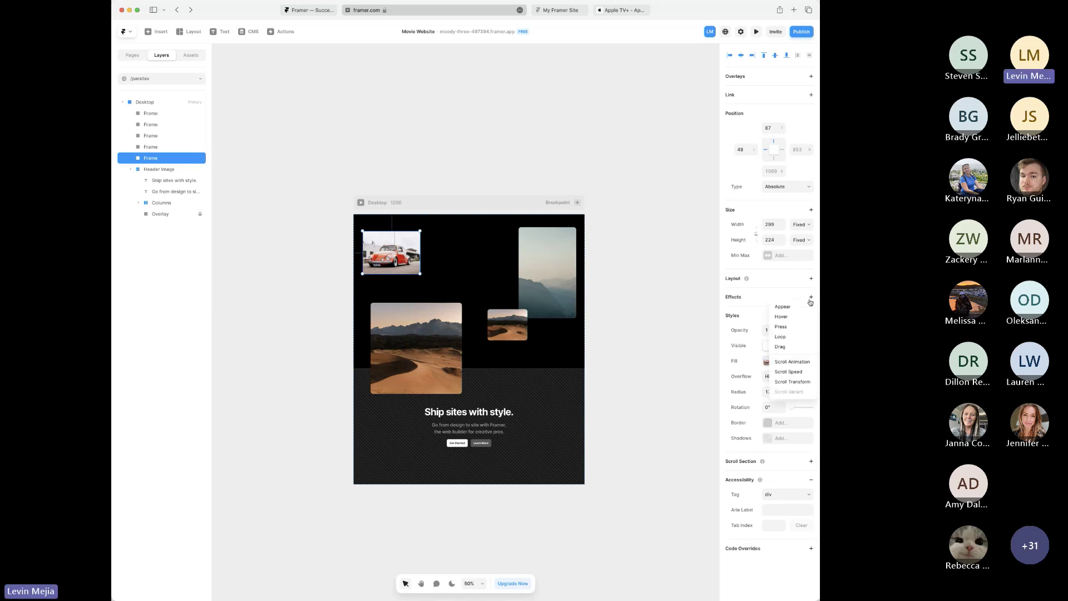
pyautogui.click(799, 375)
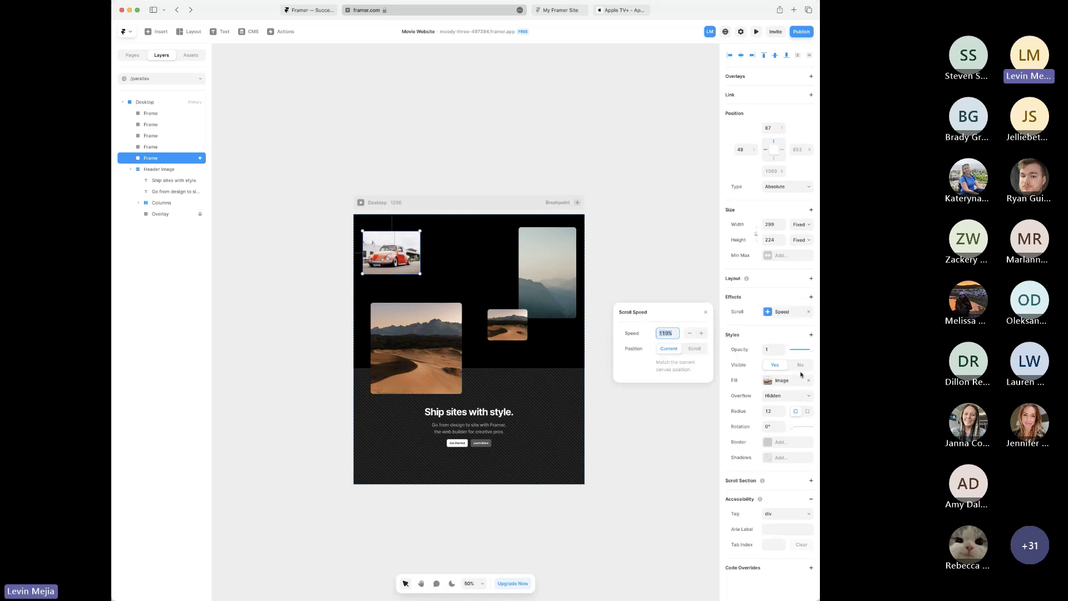
pyautogui.press('Left')
pyautogui.press('BackSpace')
pyautogui.press('BackSpace')
pyautogui.press('BackSpace')
pyautogui.write('80')
pyautogui.press('super+l')
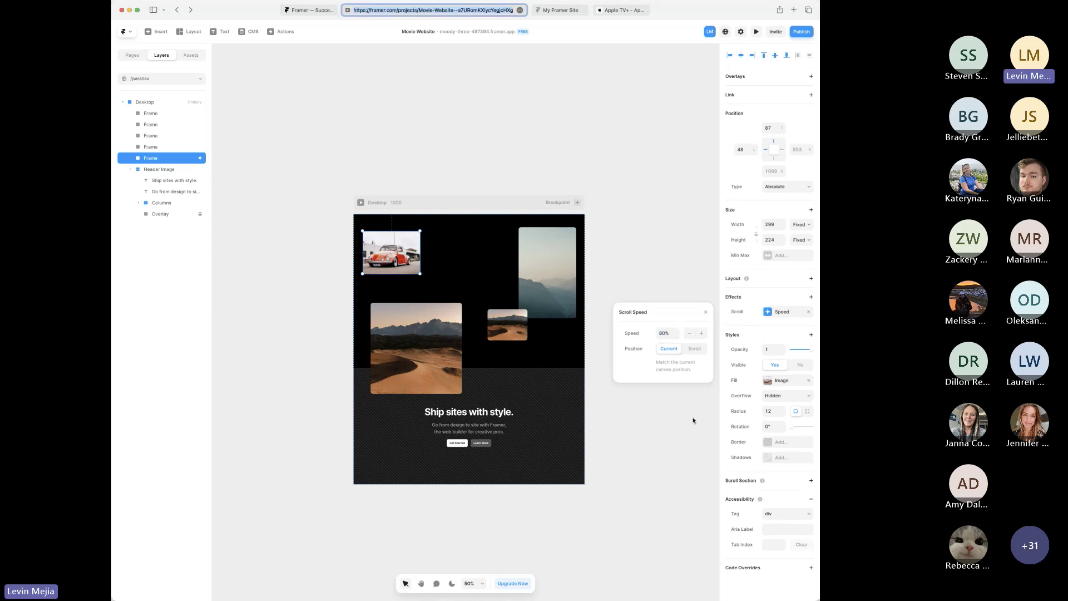
# - Add a Scroll Speed effect of 130% to the small desert frame
pyautogui.click(508, 326)
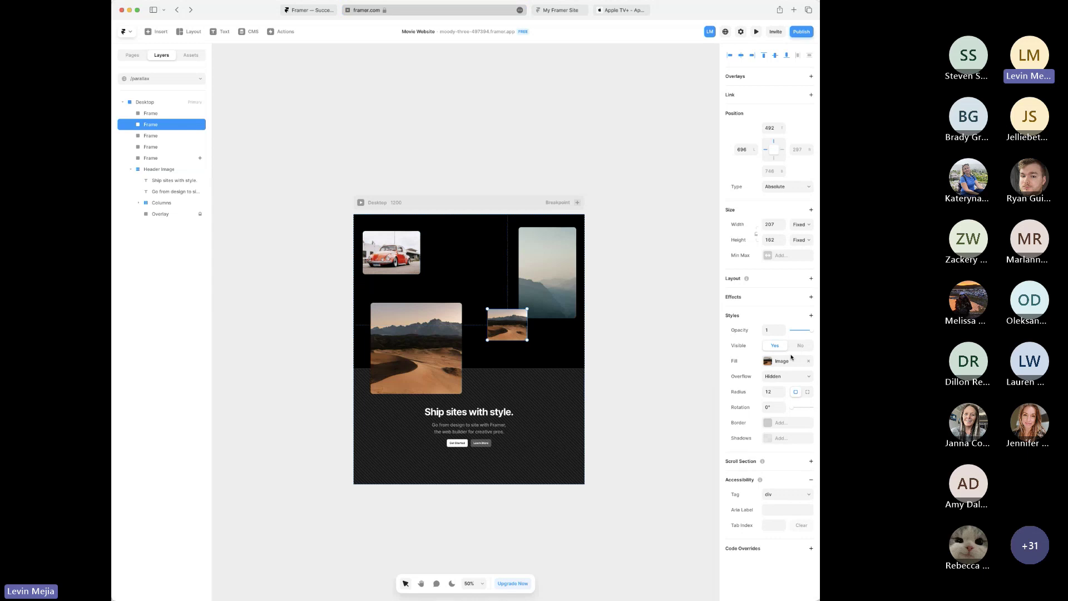
pyautogui.click(810, 297)
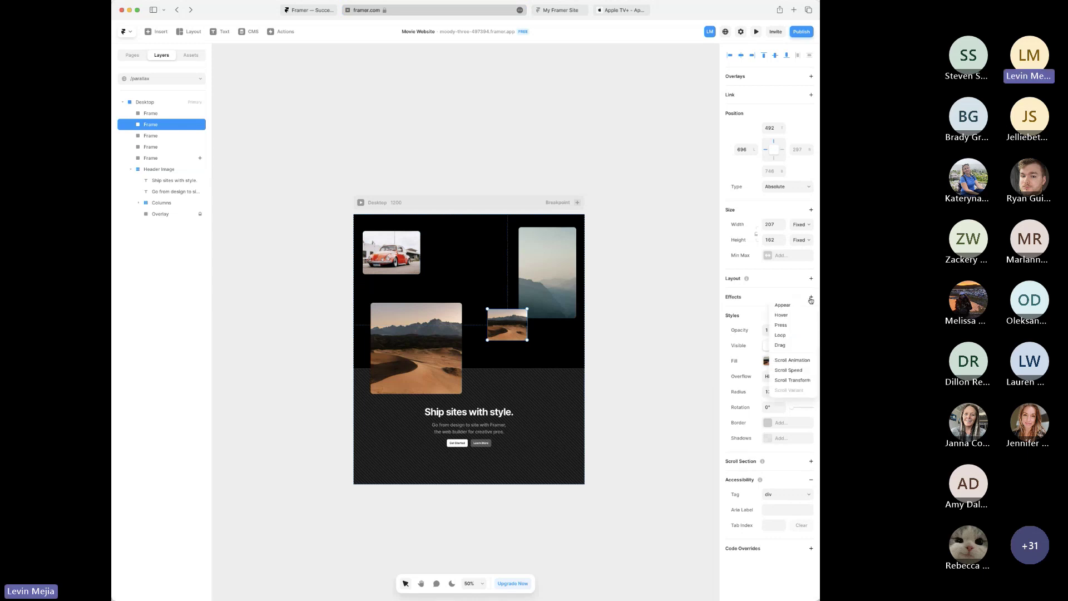
pyautogui.click(790, 370)
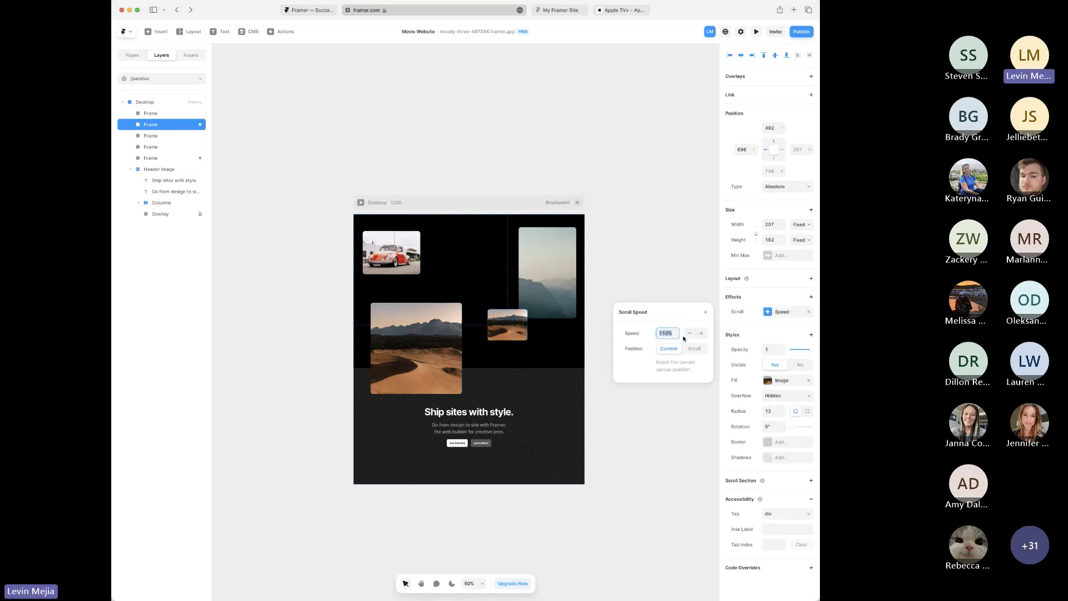
pyautogui.write('130')
pyautogui.click(634, 243)
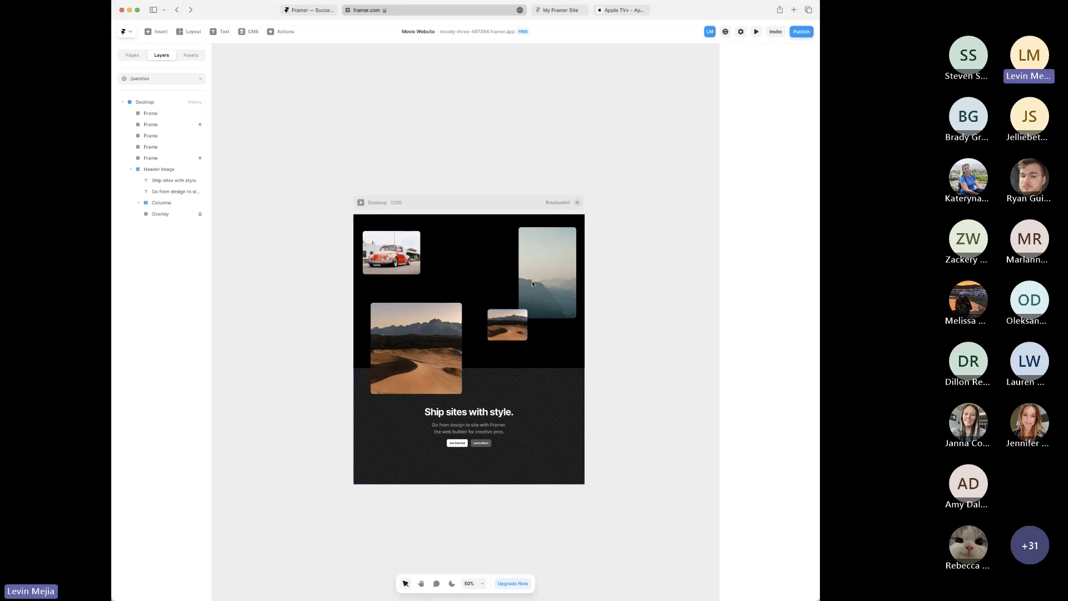
# - Add a Scroll Speed effect to the tall misty mountain frame and edit its speed percentage
pyautogui.click(546, 276)
pyautogui.click(811, 296)
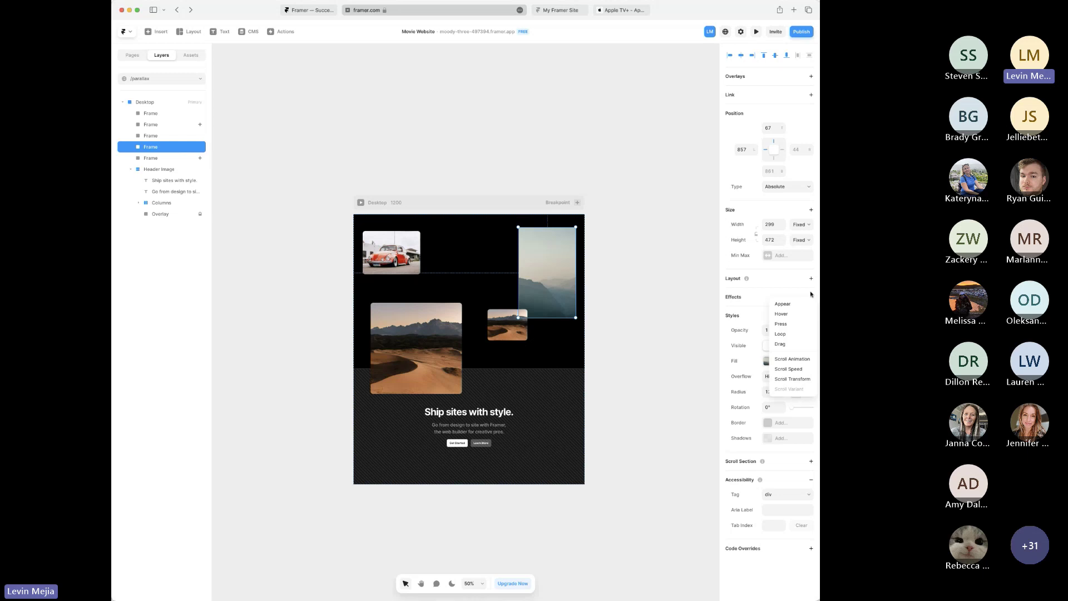
pyautogui.click(802, 369)
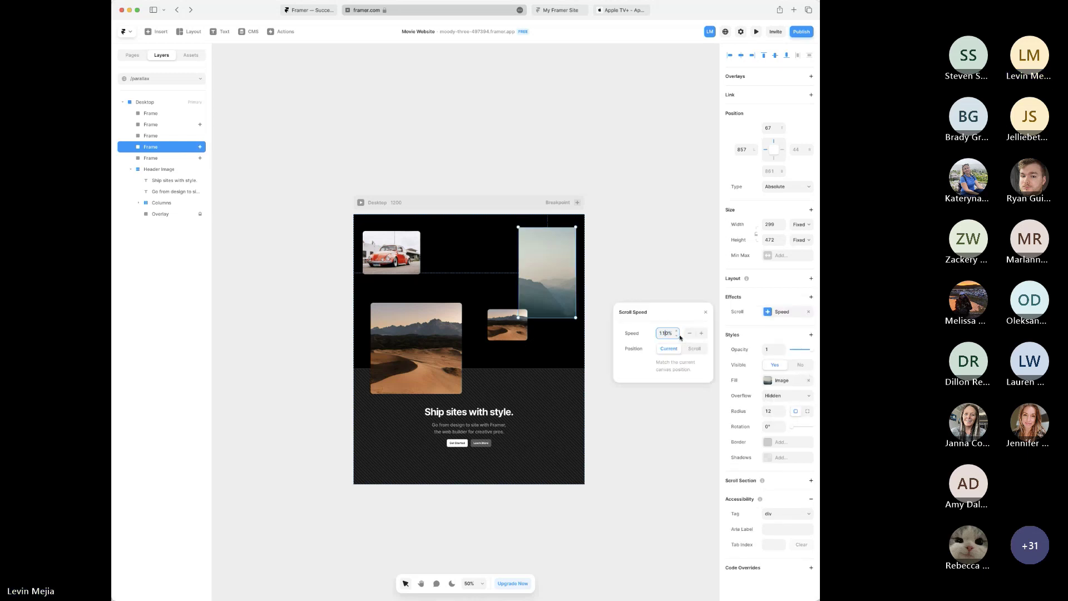
pyautogui.press('BackSpace')
pyautogui.press('BackSpace')
pyautogui.click(673, 420)
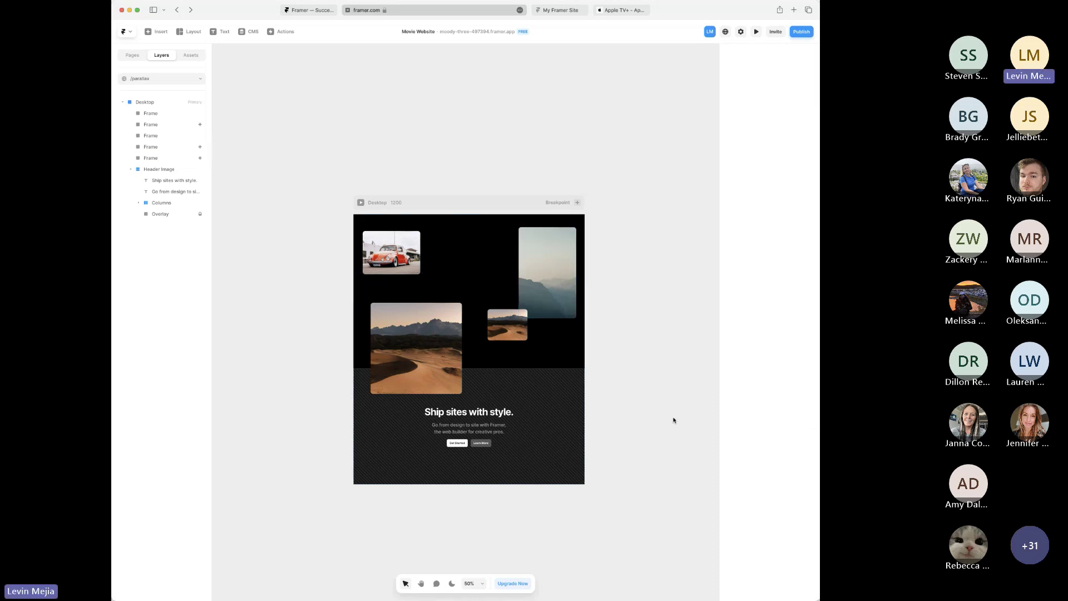
# - Preview the parallax page at a shortened height of 796 and check how the image frames move while scrolling
pyautogui.click(560, 389)
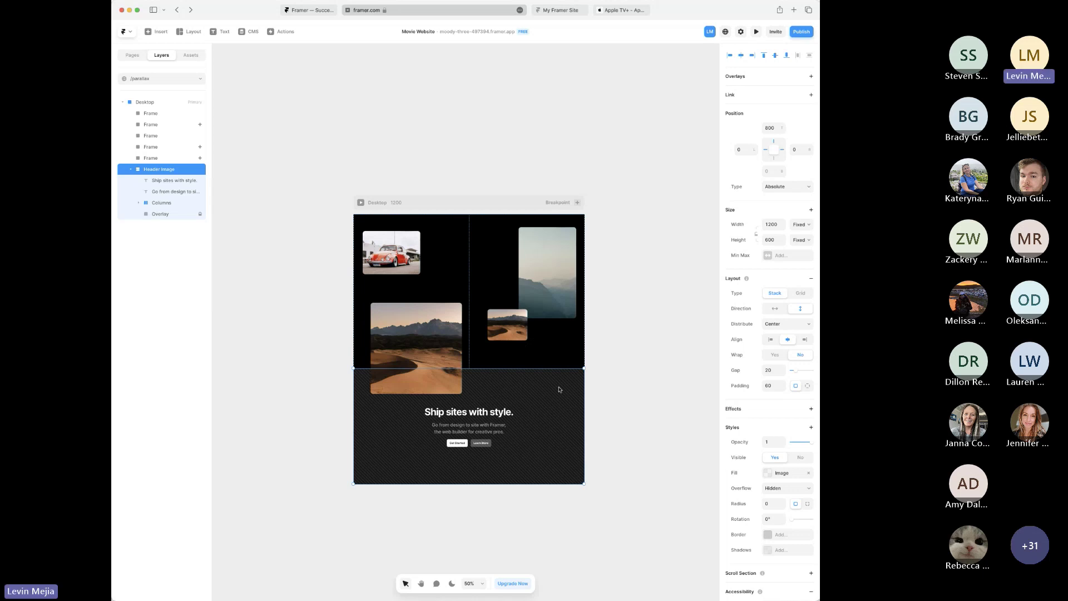
pyautogui.click(361, 202)
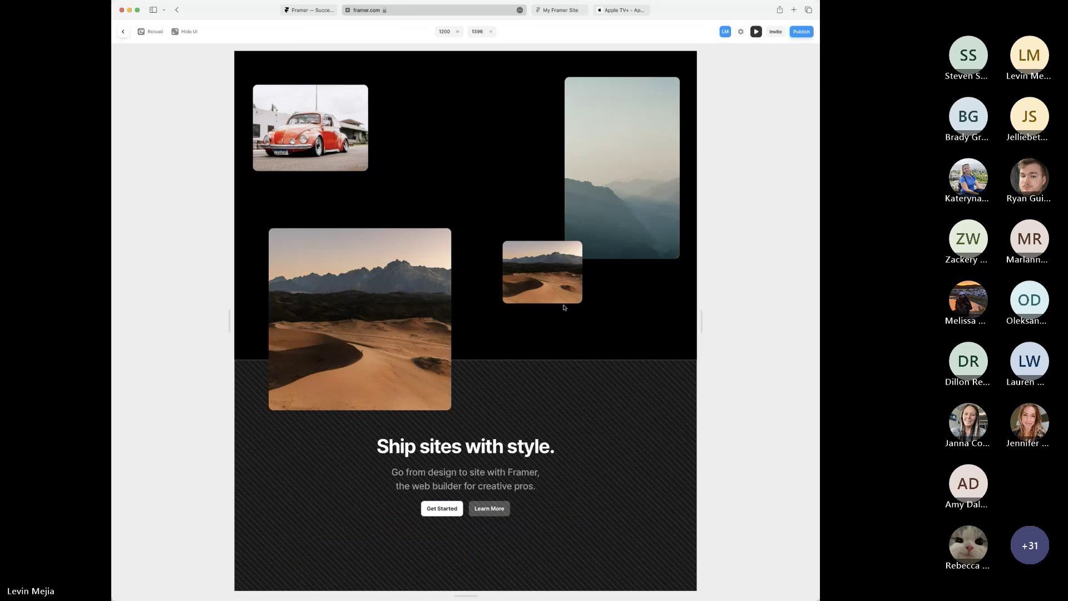
pyautogui.moveTo(464, 593); pyautogui.dragTo(503, 480)
pyautogui.scroll(-5, 527, 412)
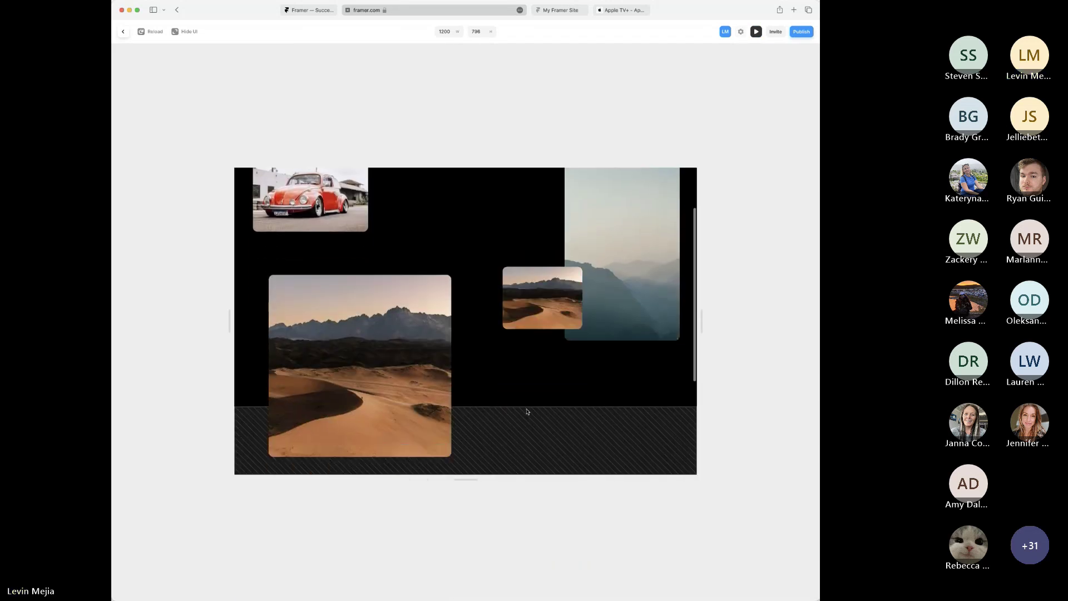
pyautogui.scroll(5, 527, 410)
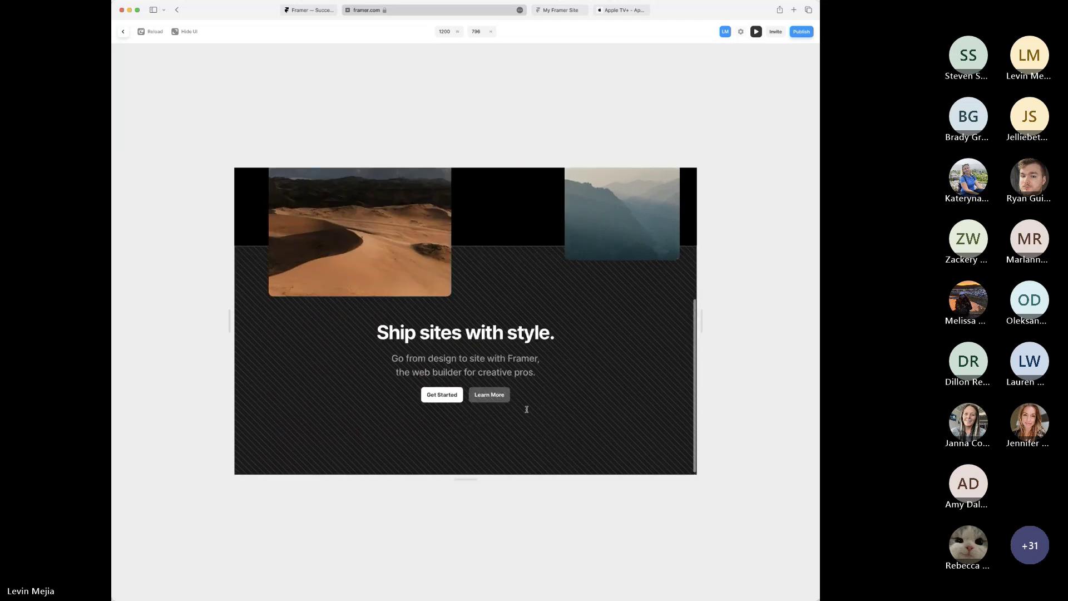
pyautogui.scroll(-5, 527, 412)
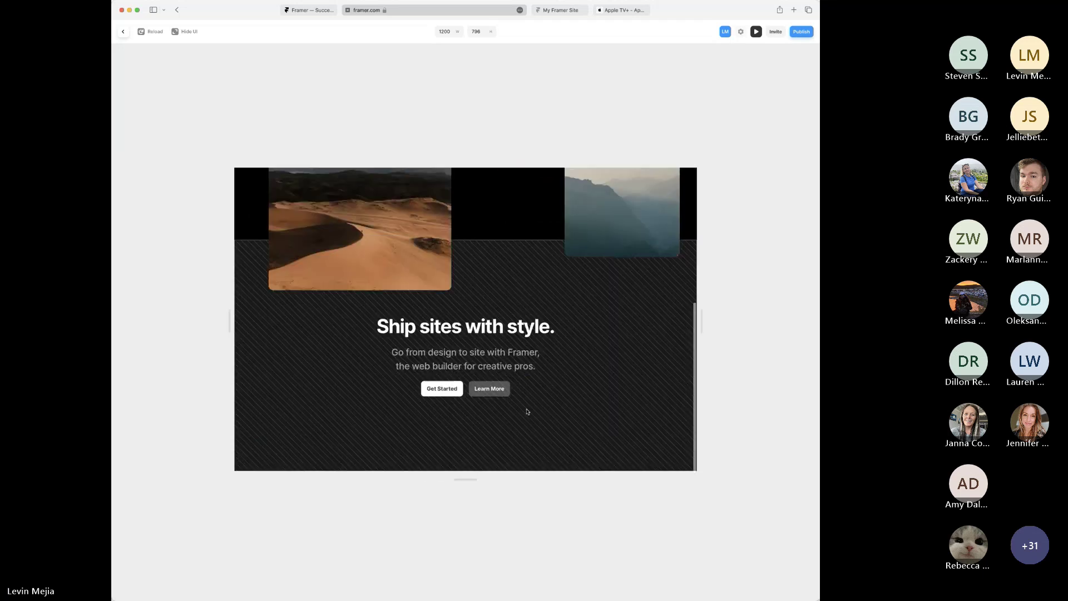
pyautogui.scroll(5, 527, 411)
pyautogui.scroll(-2, 527, 412)
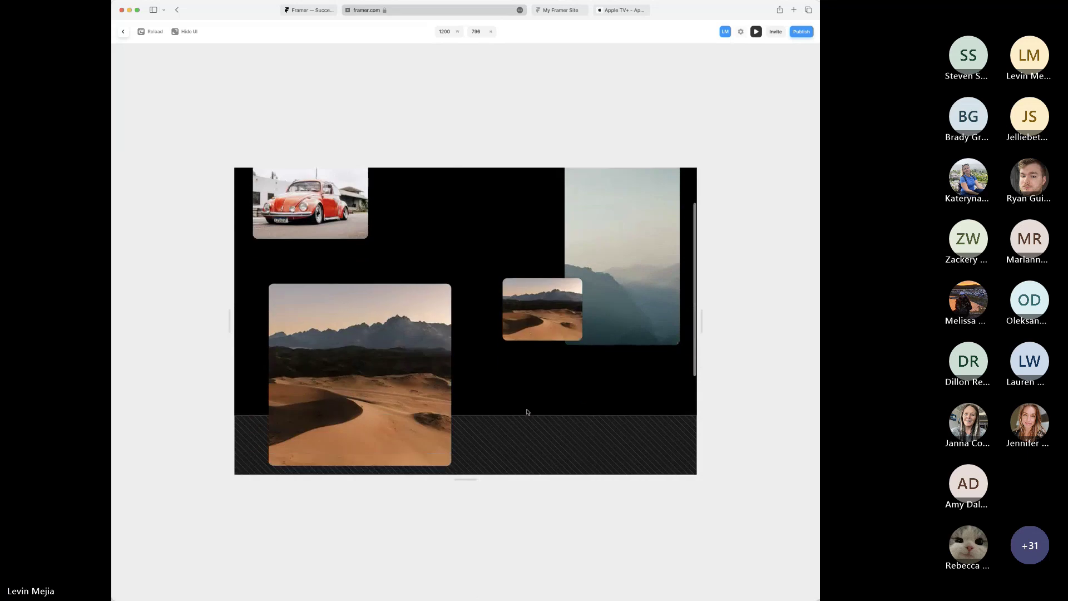
pyautogui.scroll(2, 526, 412)
pyautogui.click(123, 34)
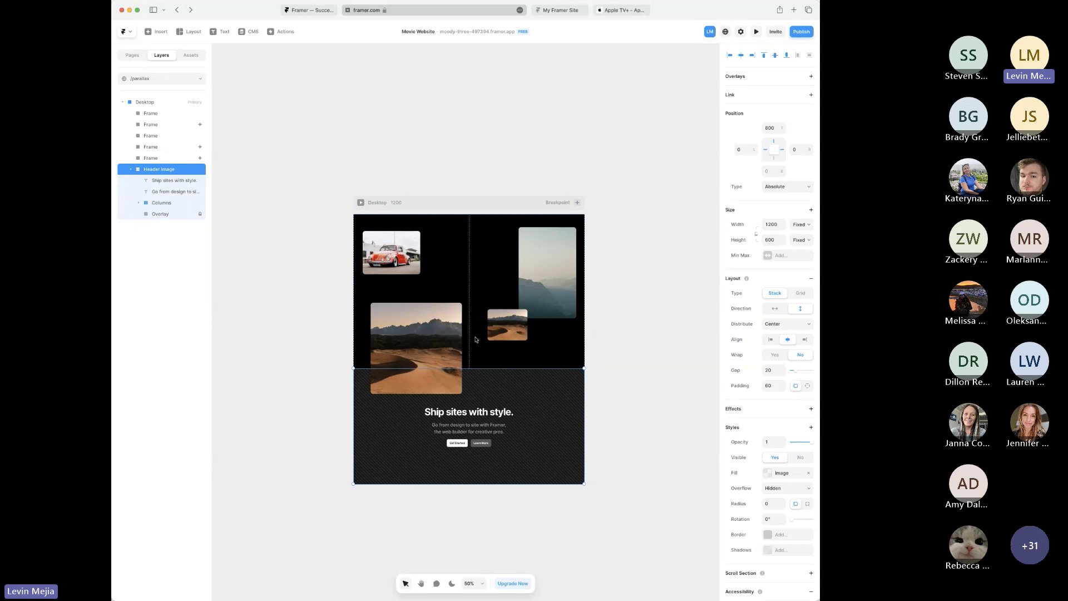
# - Fill the Header Image section with an Unsplash photo of a dark, elongated cloud-like shape in a blue and orange sky
pyautogui.click(768, 473)
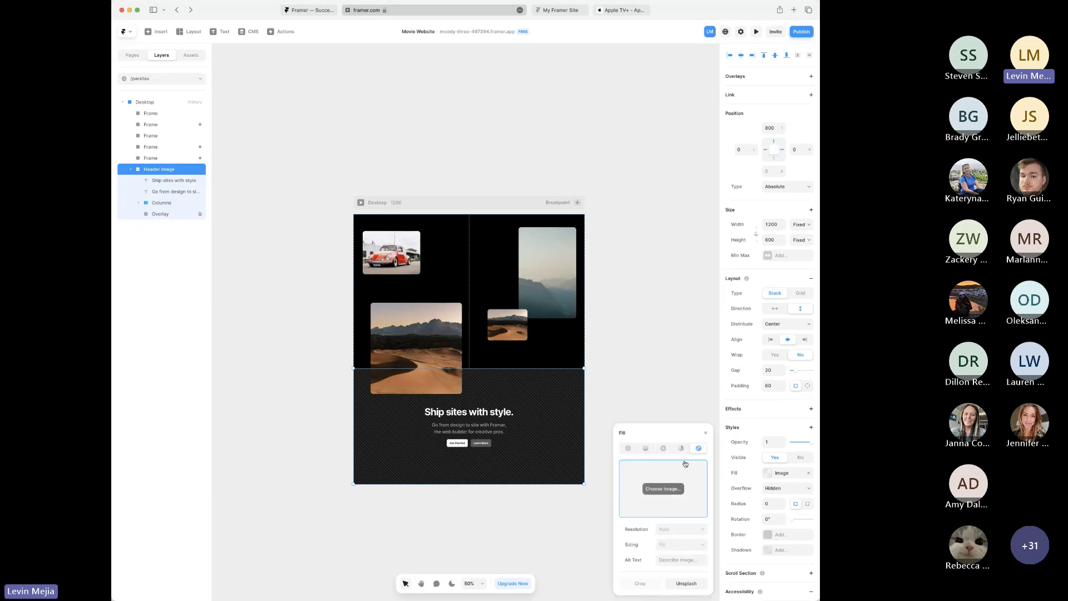
pyautogui.click(679, 487)
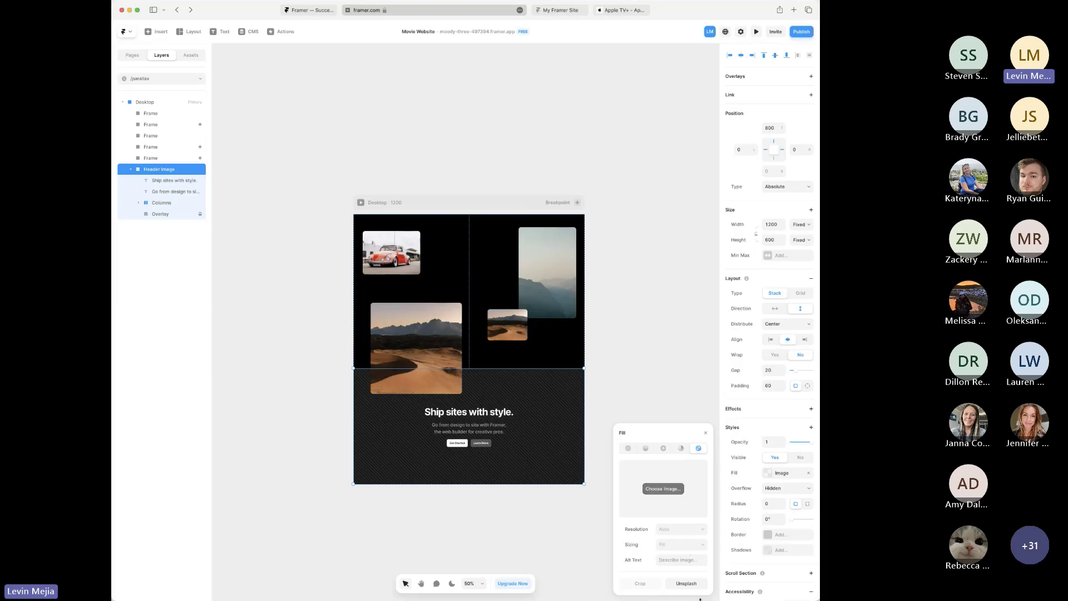
pyautogui.click(690, 584)
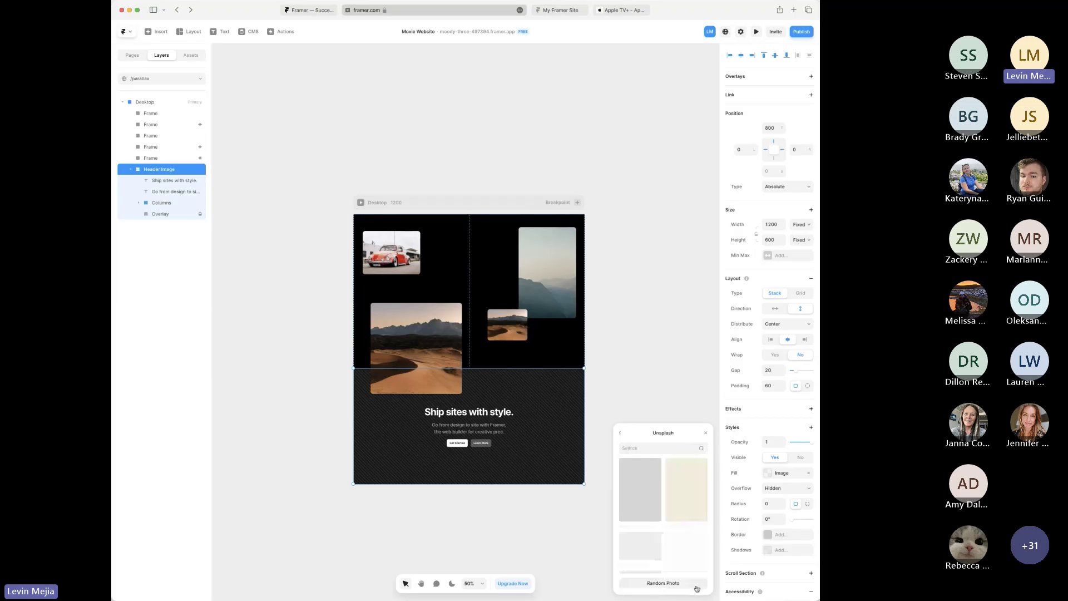
pyautogui.scroll(-5, 681, 551)
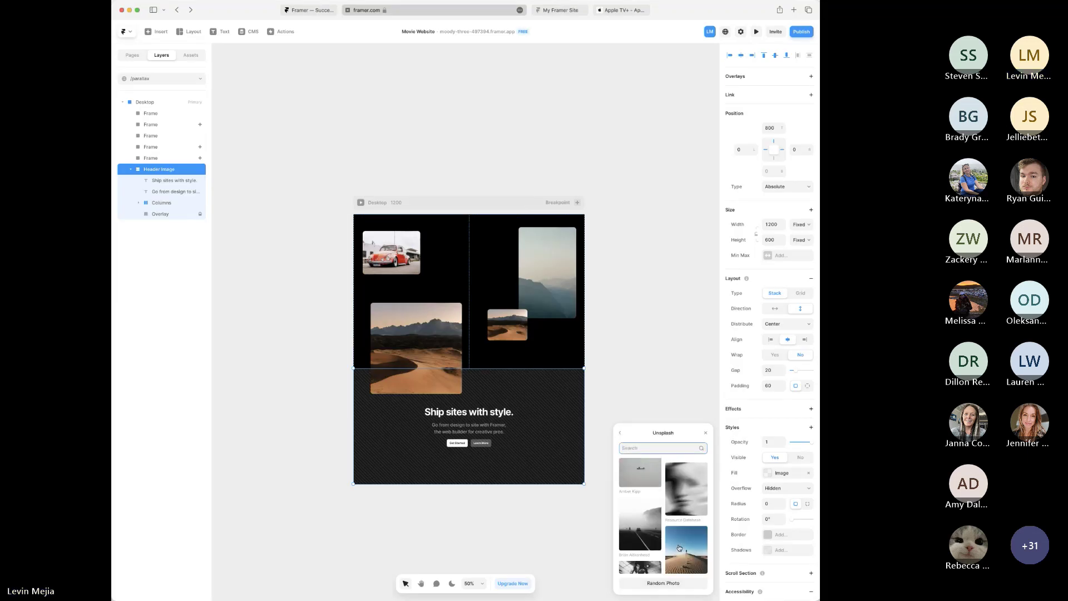
pyautogui.scroll(-5, 679, 548)
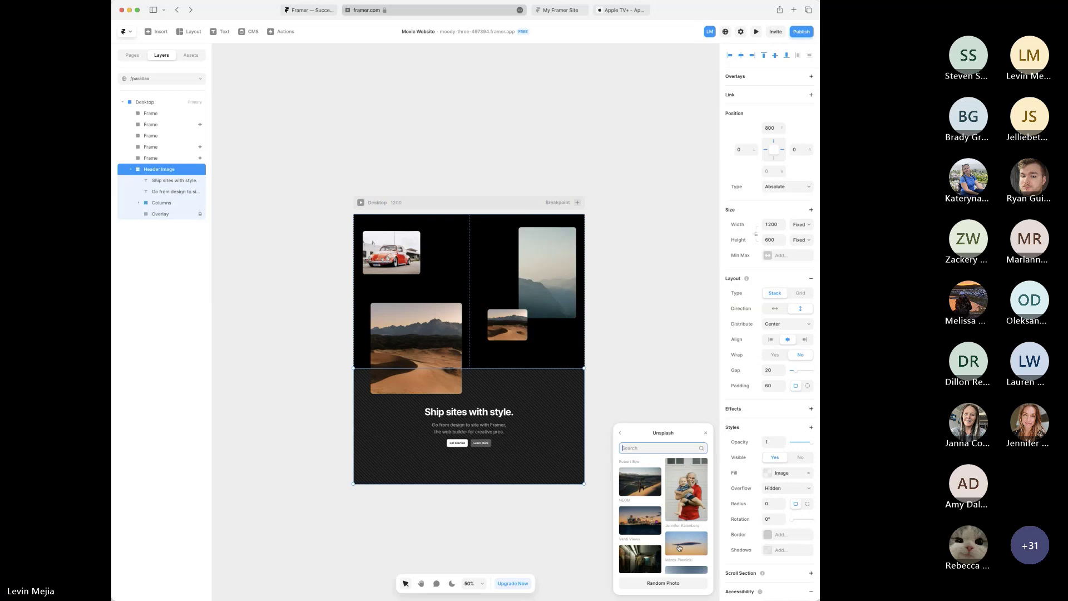
pyautogui.scroll(-2, 679, 549)
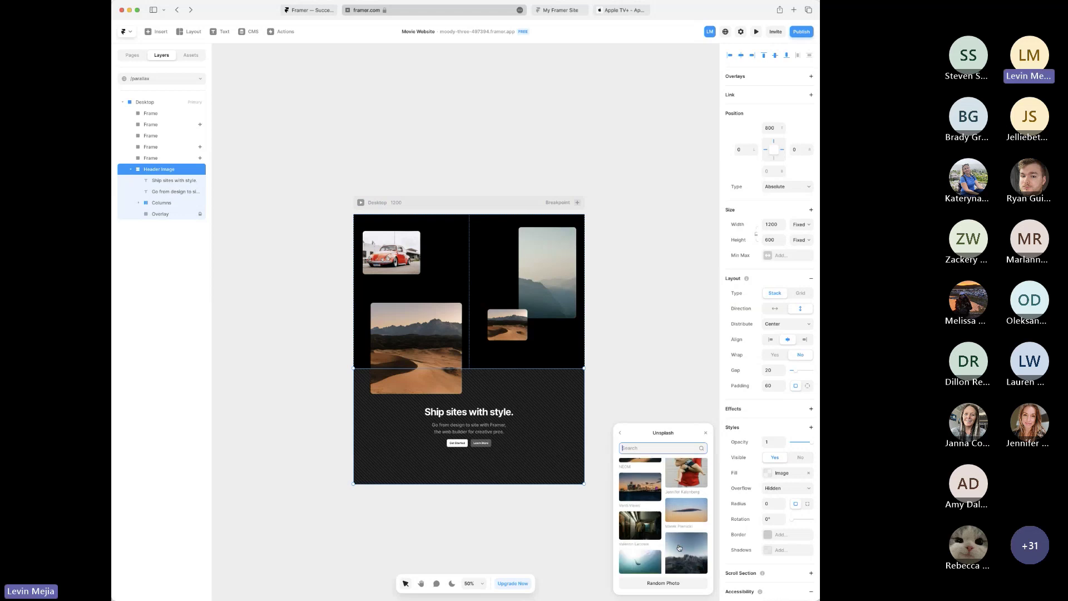
pyautogui.click(685, 510)
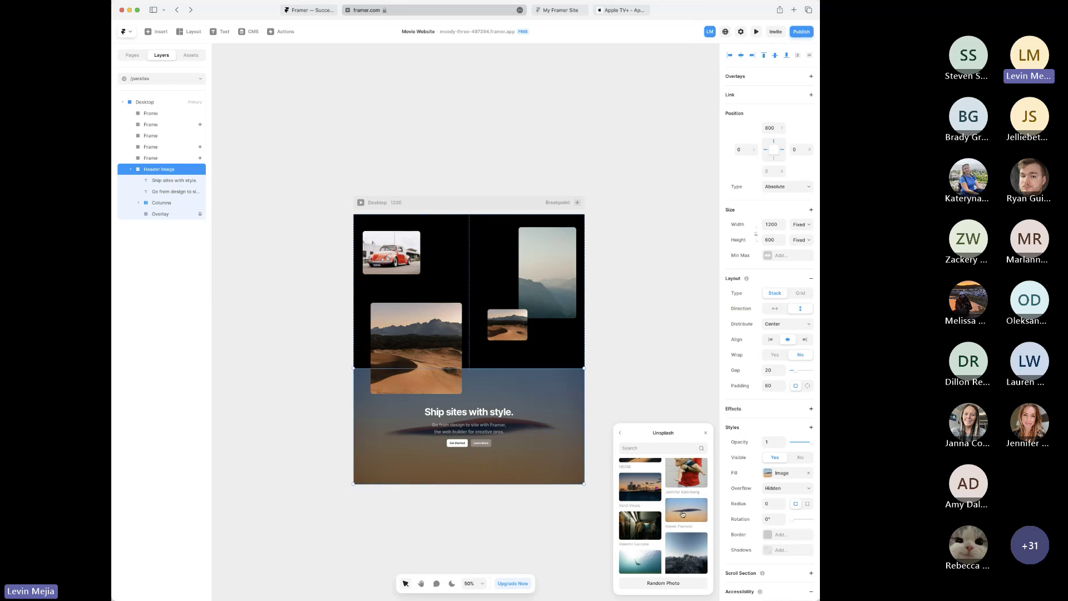
pyautogui.scroll(-5, 679, 515)
pyautogui.scroll(-2, 687, 518)
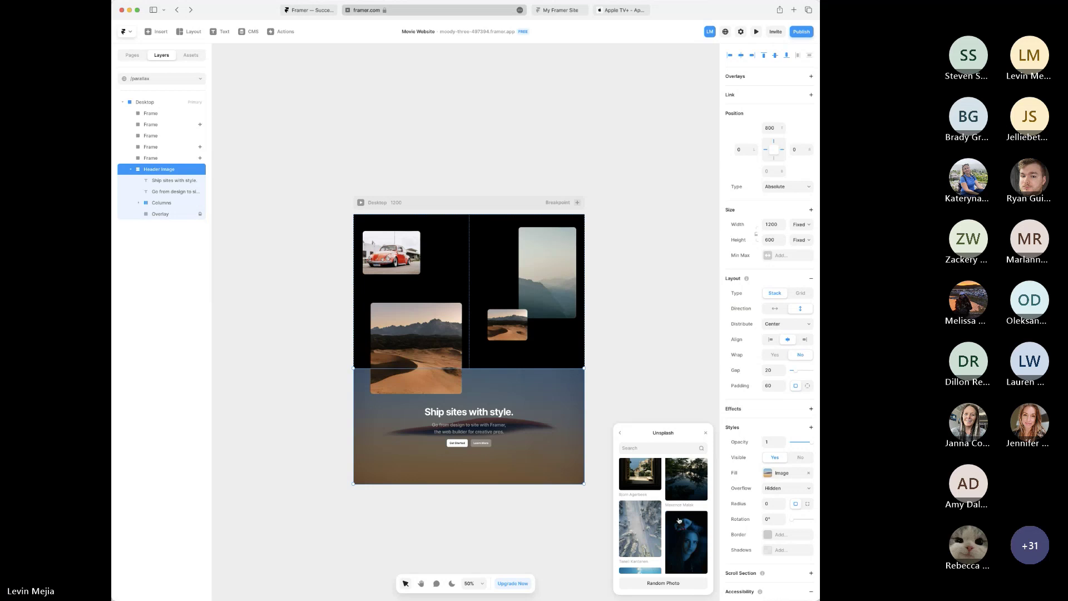
pyautogui.click(588, 522)
# - Move the Header Image layer above all the image frames in the Desktop layer order
pyautogui.click(146, 170)
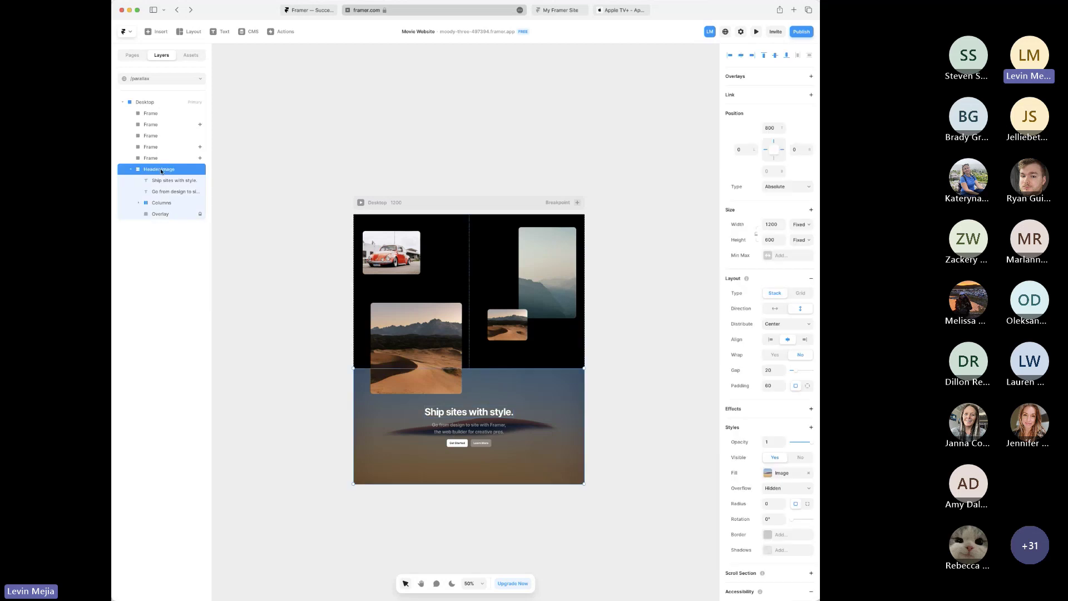
pyautogui.moveTo(161, 171); pyautogui.dragTo(188, 117)
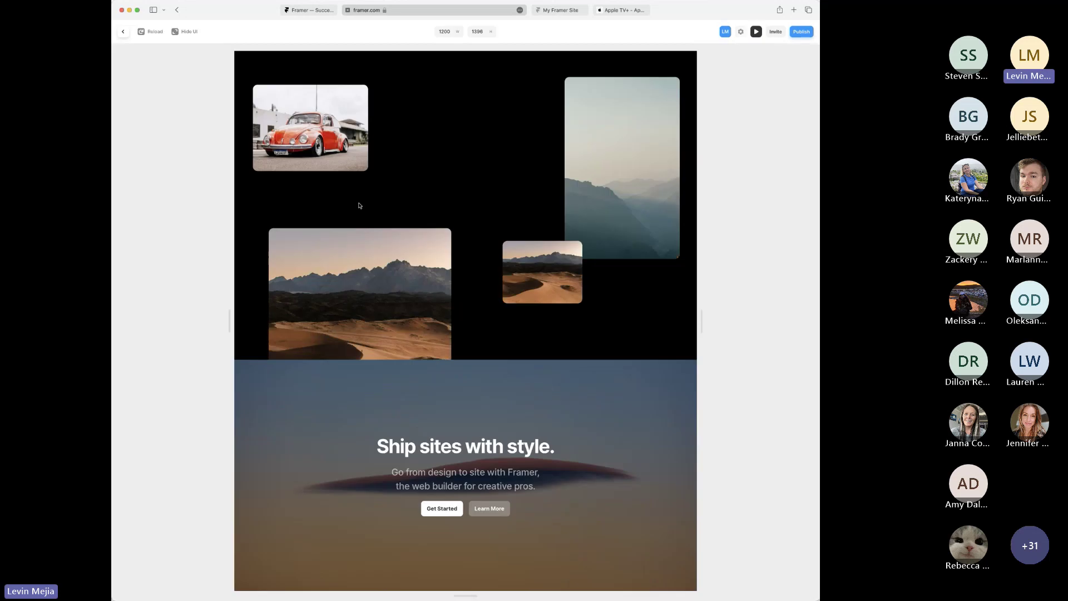
# - Preview the page at a height of 868 and check how the frames scroll behind the Header Image section
pyautogui.press('super+p')
pyautogui.moveTo(468, 596); pyautogui.dragTo(476, 493)
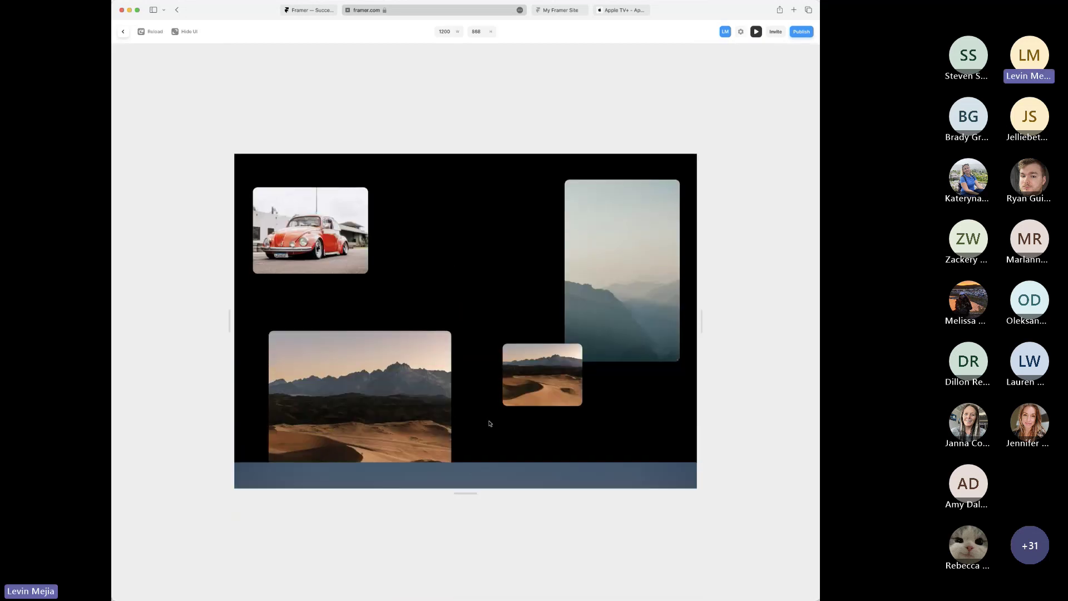
pyautogui.scroll(-5, 490, 423)
pyautogui.scroll(3, 489, 421)
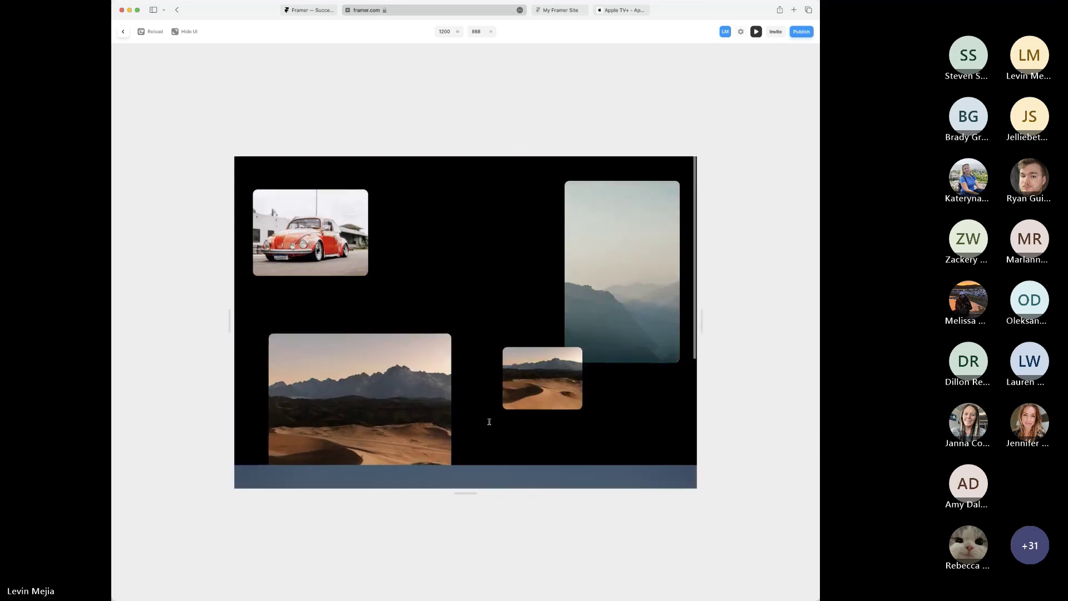
pyautogui.scroll(-3, 491, 423)
pyautogui.scroll(-2, 489, 424)
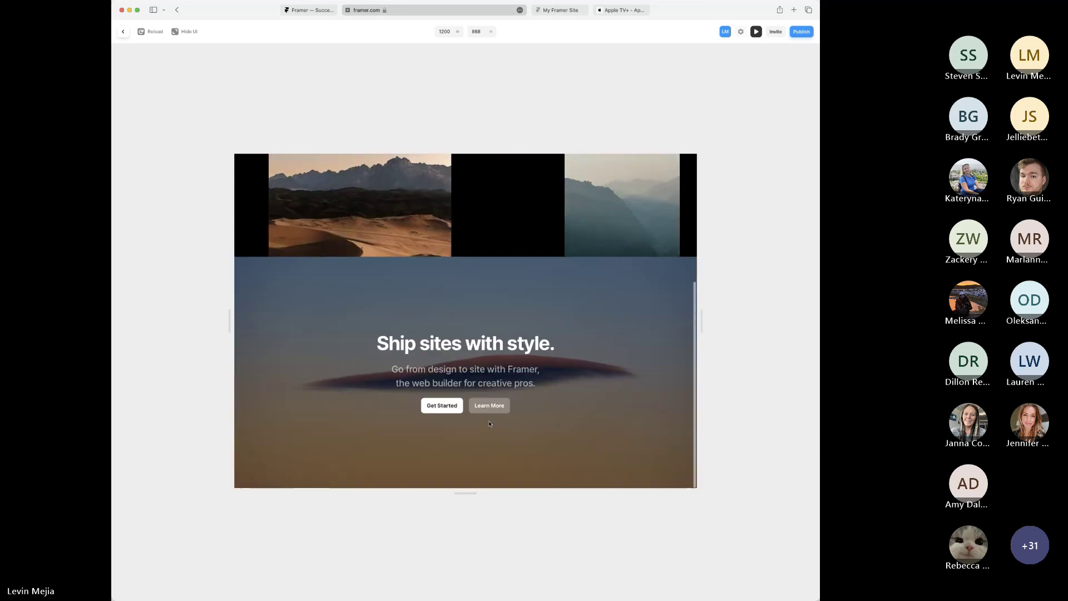
pyautogui.scroll(5, 492, 440)
pyautogui.click(124, 32)
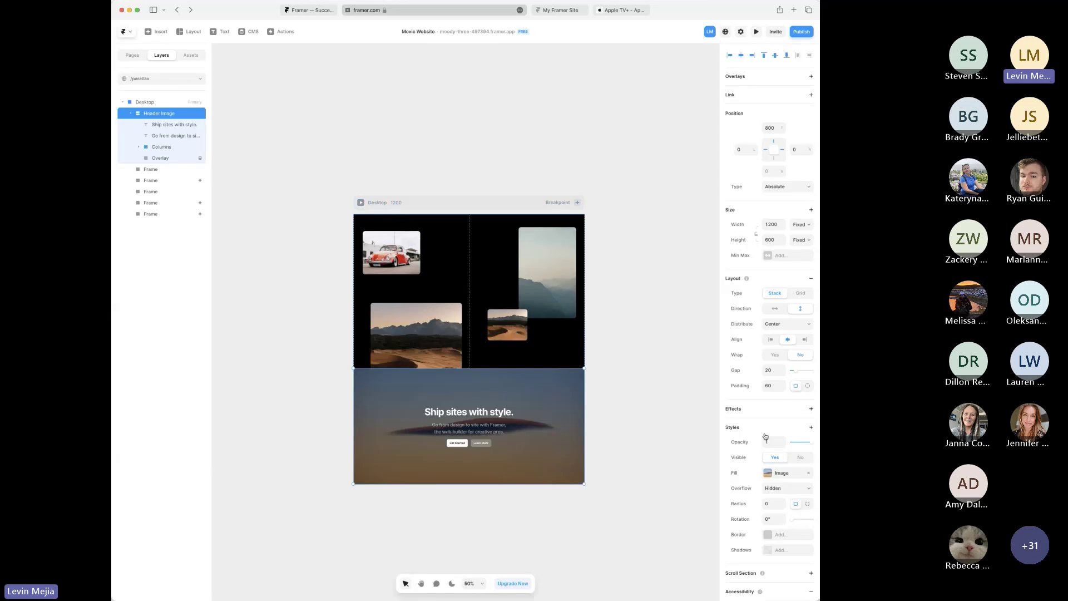
# - Remove the fill colour from the Overlay layer inside Header Image
pyautogui.scroll(-1, 767, 436)
pyautogui.scroll(-2, 767, 436)
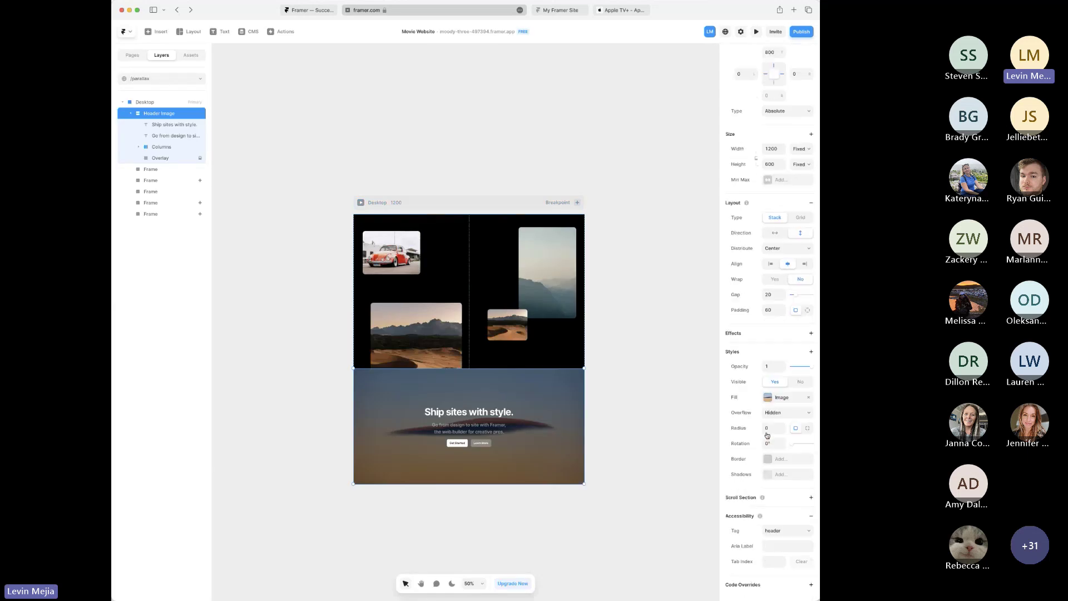
pyautogui.click(185, 162)
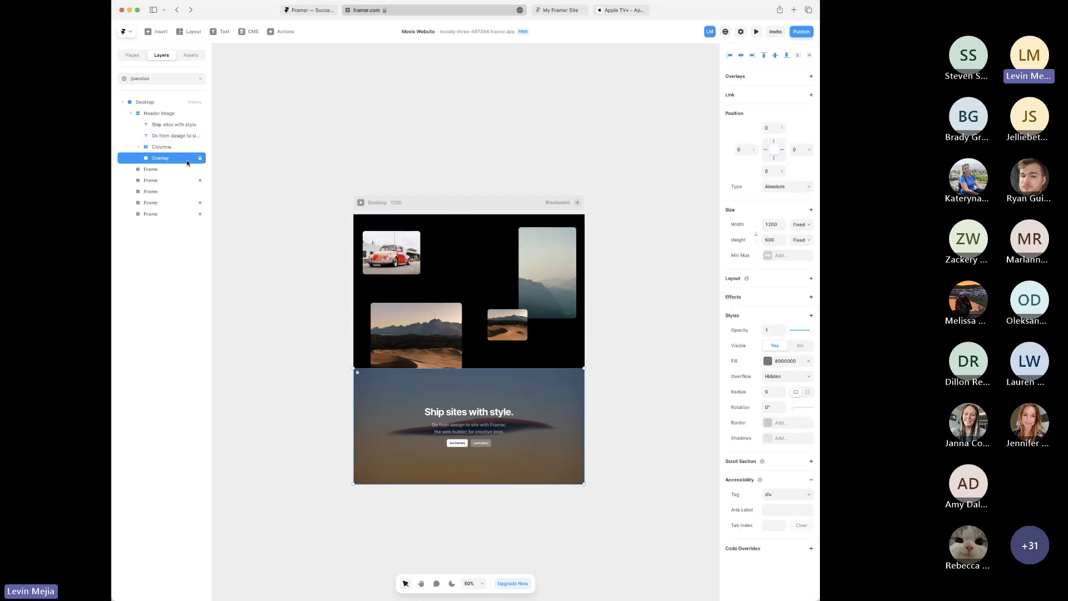
pyautogui.click(808, 362)
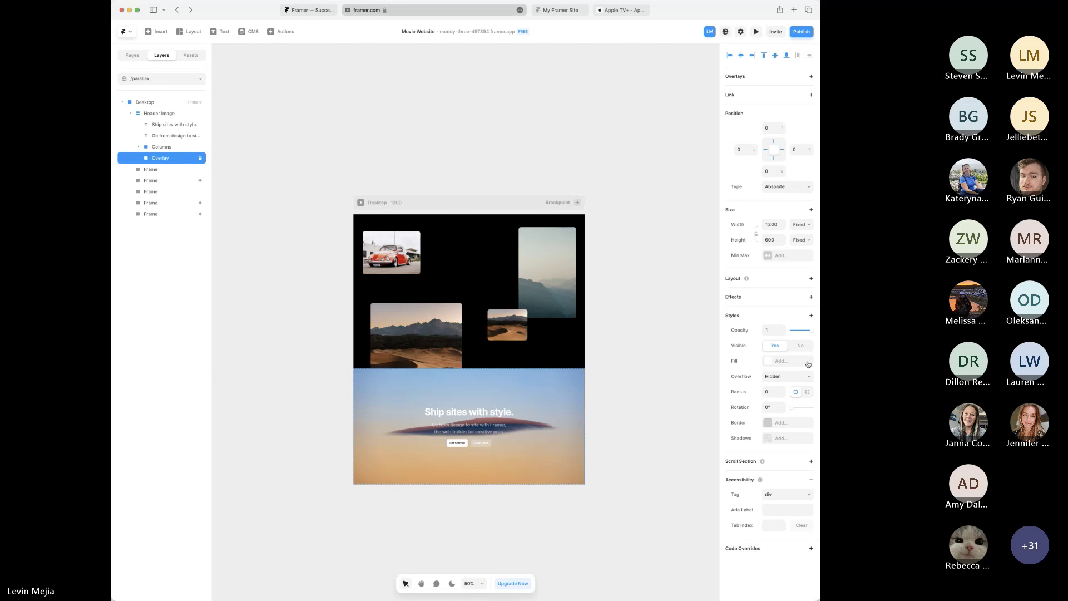
pyautogui.click(653, 385)
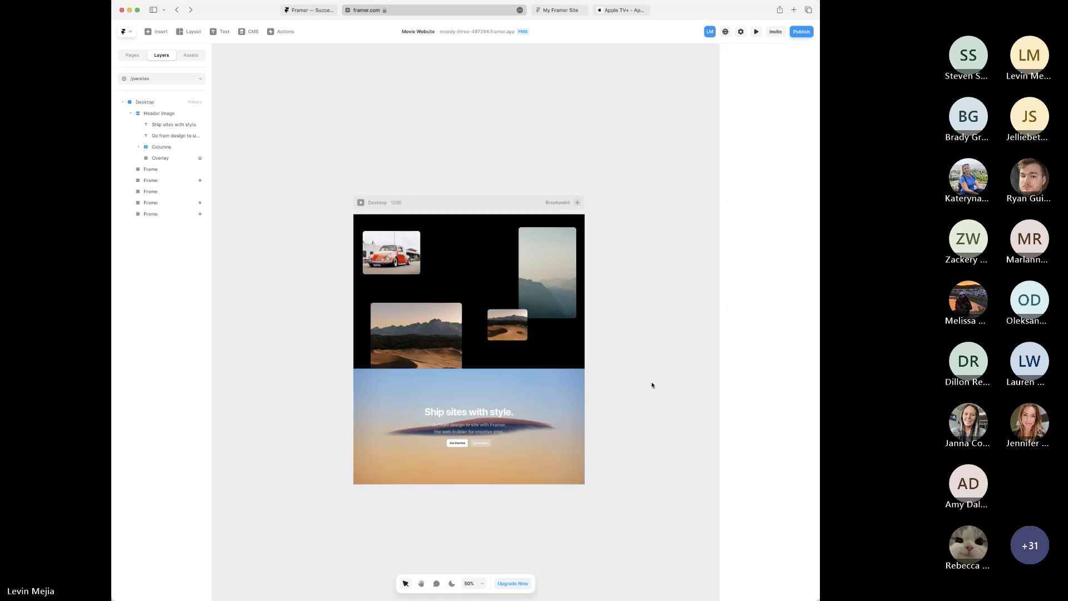
# - Duplicate the "Ship sites with style." heading, move the copy out above Header Image, and place it among the image frames
pyautogui.click(472, 413)
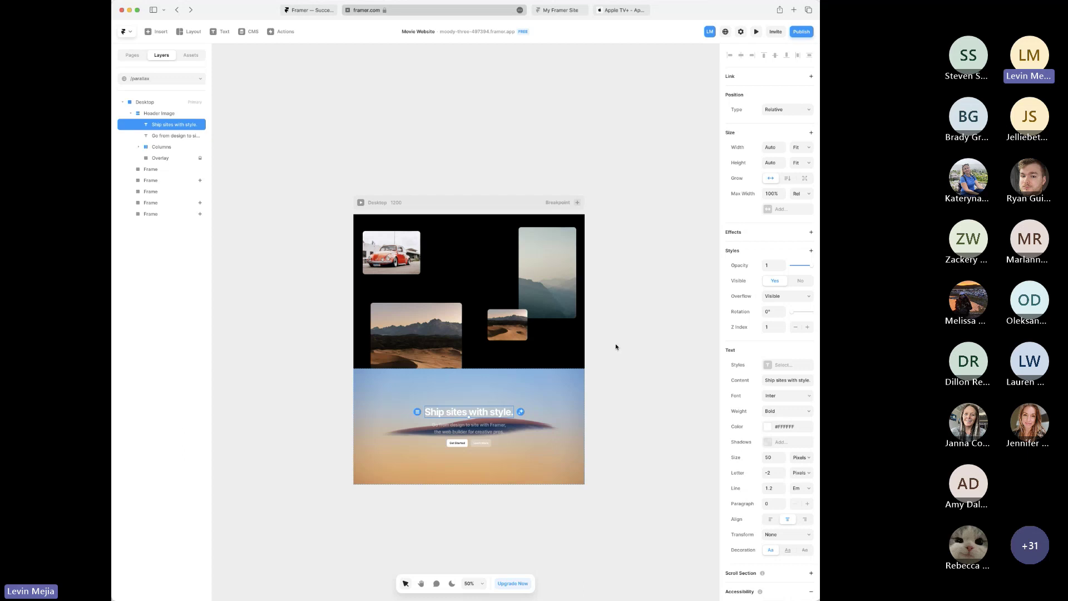
pyautogui.press('super+d')
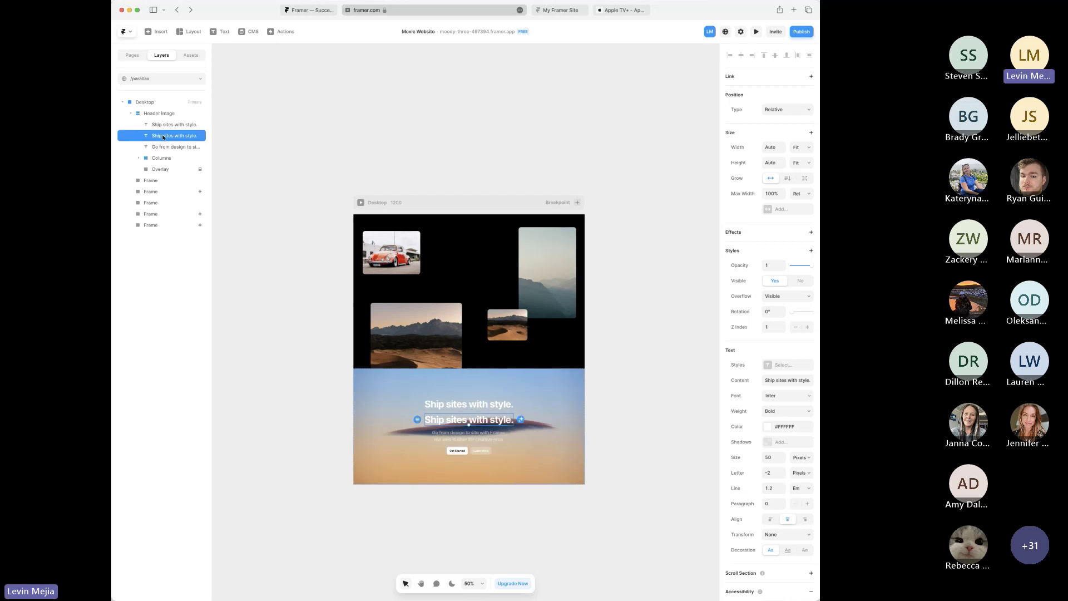
pyautogui.moveTo(164, 137)
pyautogui.mouseDown()
pyautogui.moveTo(164, 177)
pyautogui.moveTo(168, 123)
pyautogui.mouseUp()
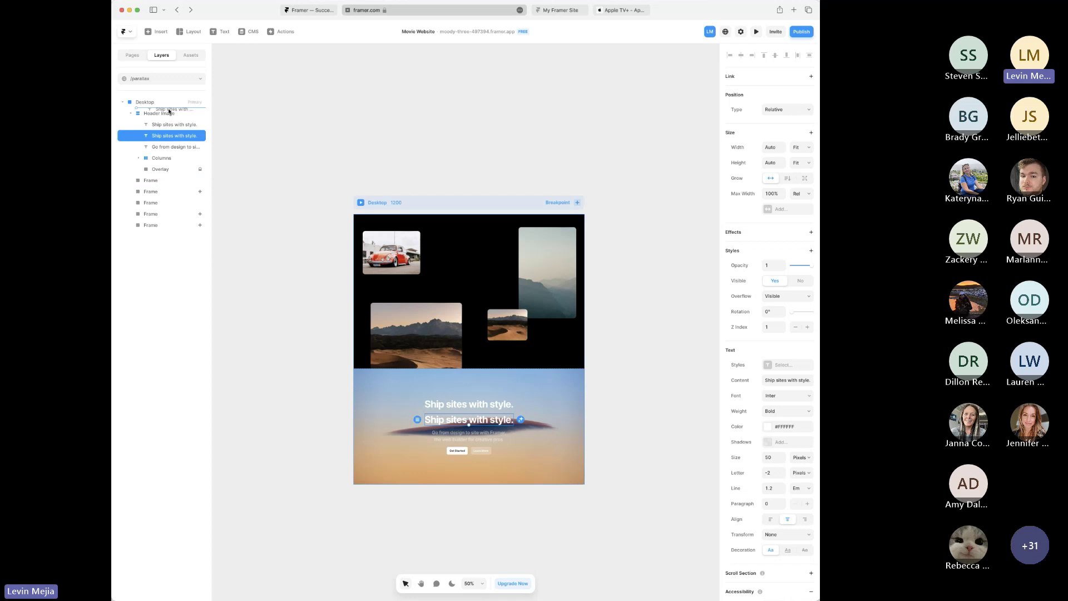
pyautogui.moveTo(169, 111); pyautogui.dragTo(167, 109)
pyautogui.moveTo(481, 421); pyautogui.dragTo(484, 276)
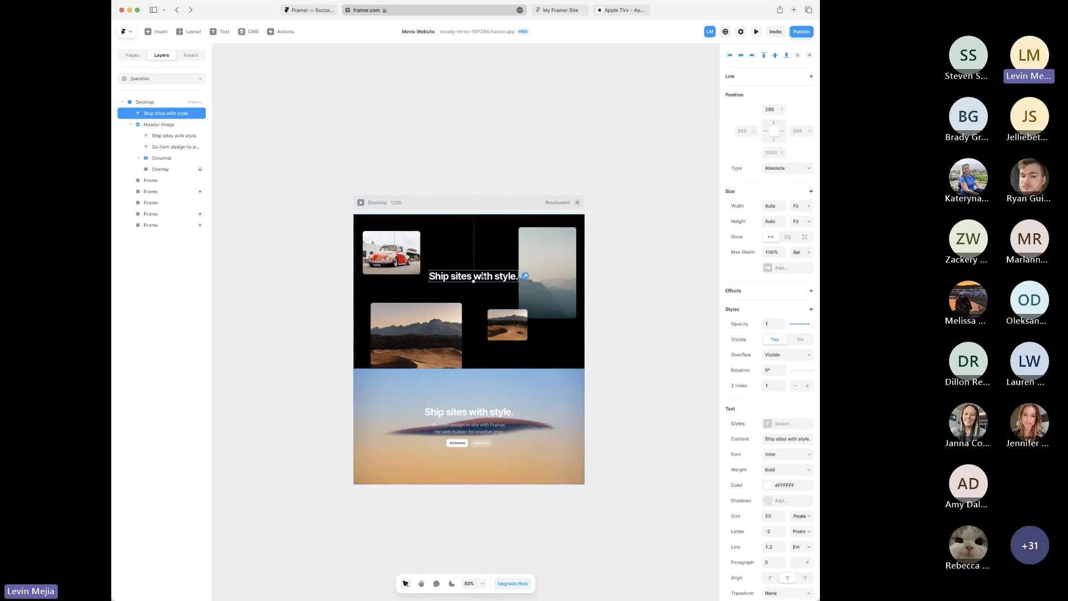
# - Change the copied heading's text to "Hello" and shift it slightly towards the middle of the black area
pyautogui.tripleClick(482, 276)
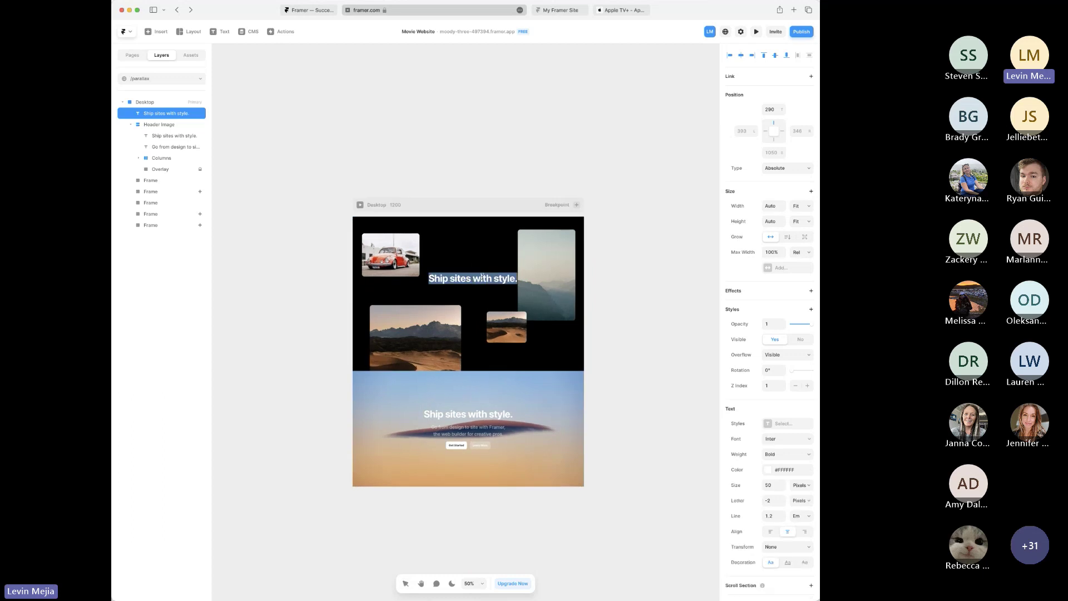
pyautogui.write('Hello')
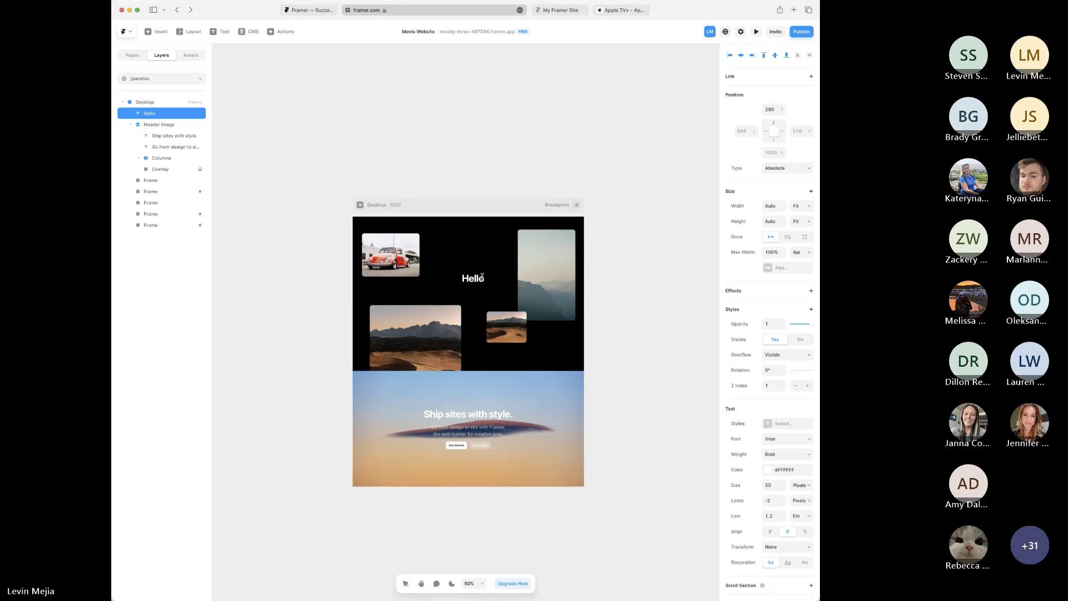
pyautogui.click(625, 248)
pyautogui.moveTo(481, 280); pyautogui.dragTo(478, 281)
pyautogui.click(618, 285)
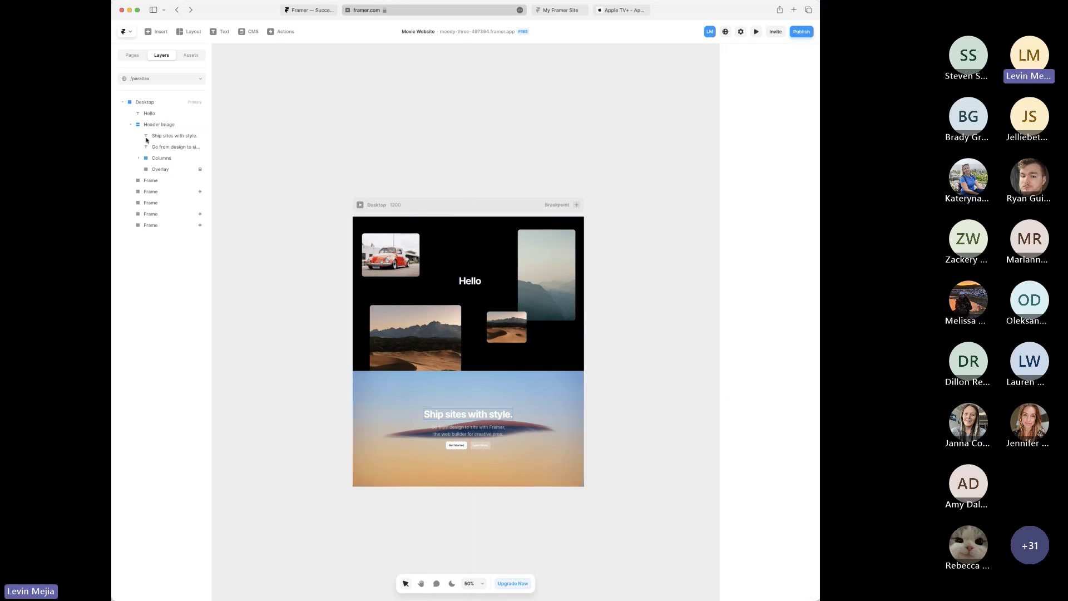
# - Move the Hello layer below Header Image, among the Frame layers, and preview the page's scrolling at a reduced viewport height
pyautogui.click(131, 124)
pyautogui.moveTo(161, 114); pyautogui.dragTo(162, 163)
pyautogui.click(362, 206)
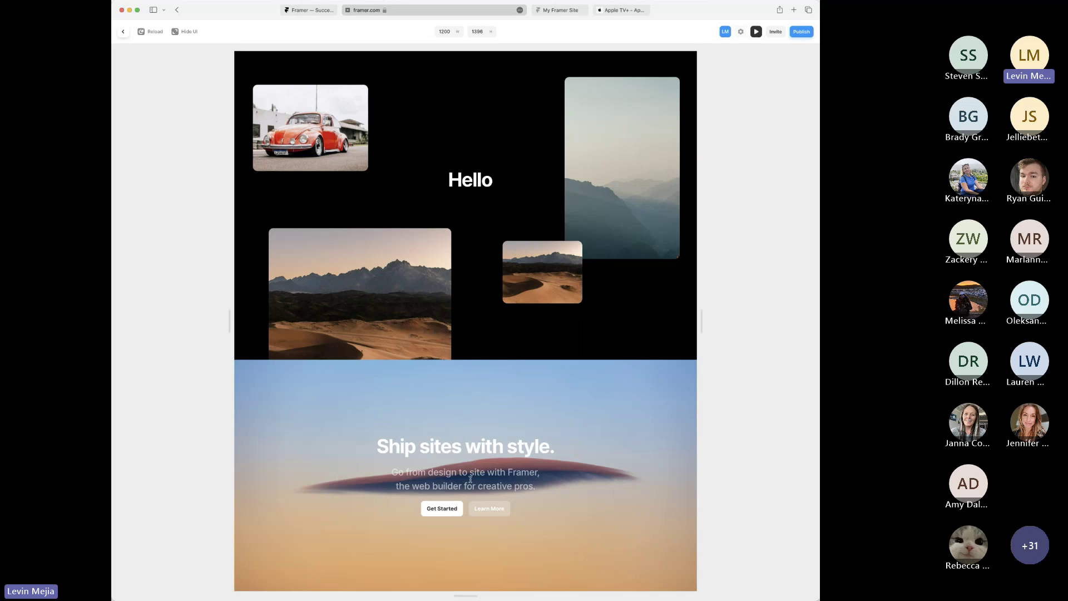
pyautogui.moveTo(464, 596); pyautogui.dragTo(466, 432)
pyautogui.scroll(-3, 471, 387)
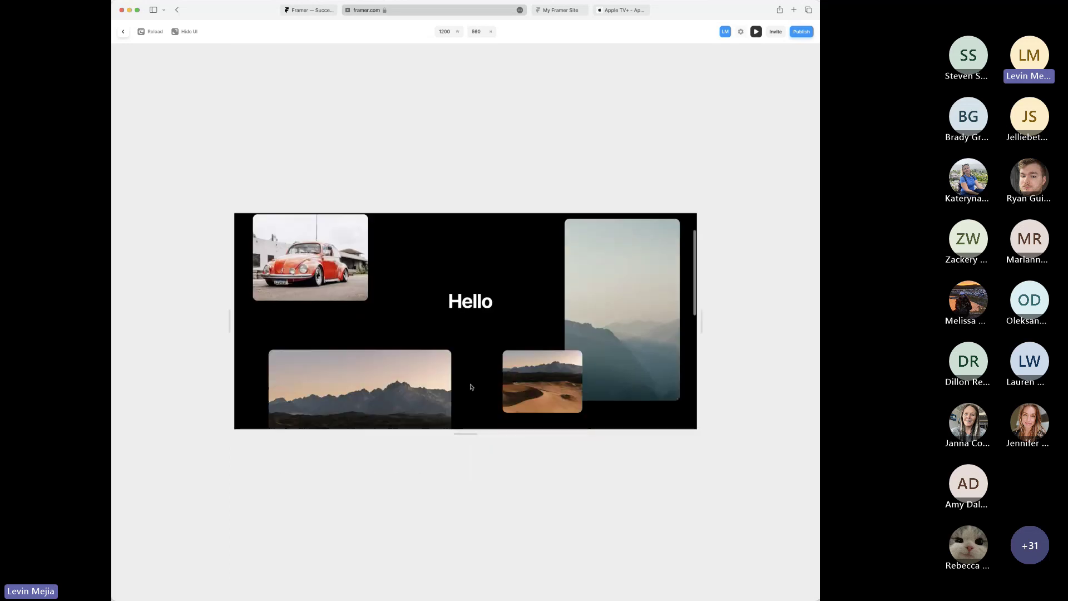
pyautogui.scroll(5, 471, 387)
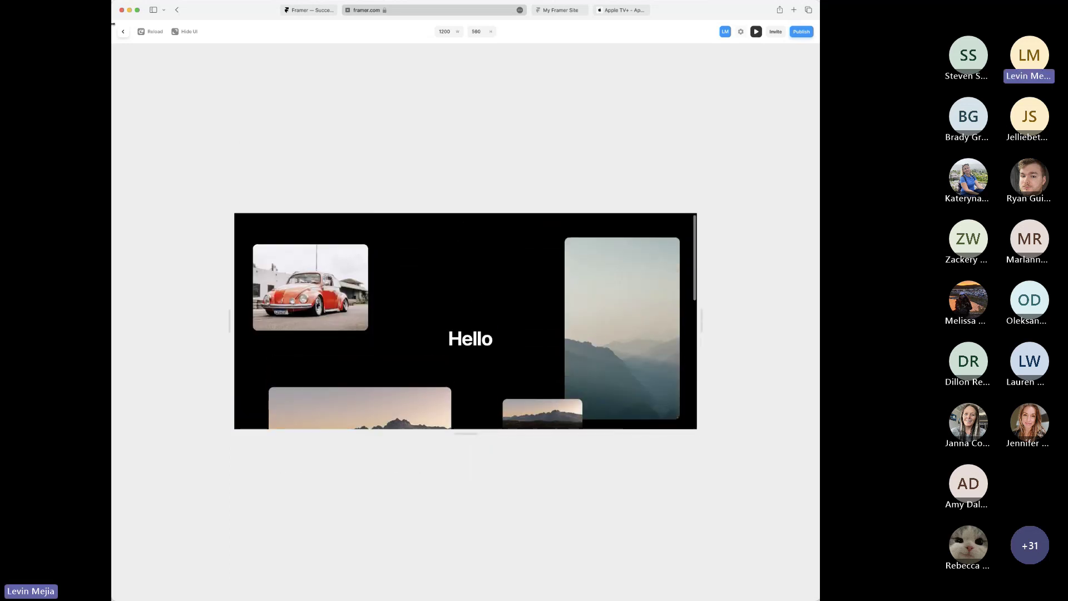
pyautogui.click(122, 31)
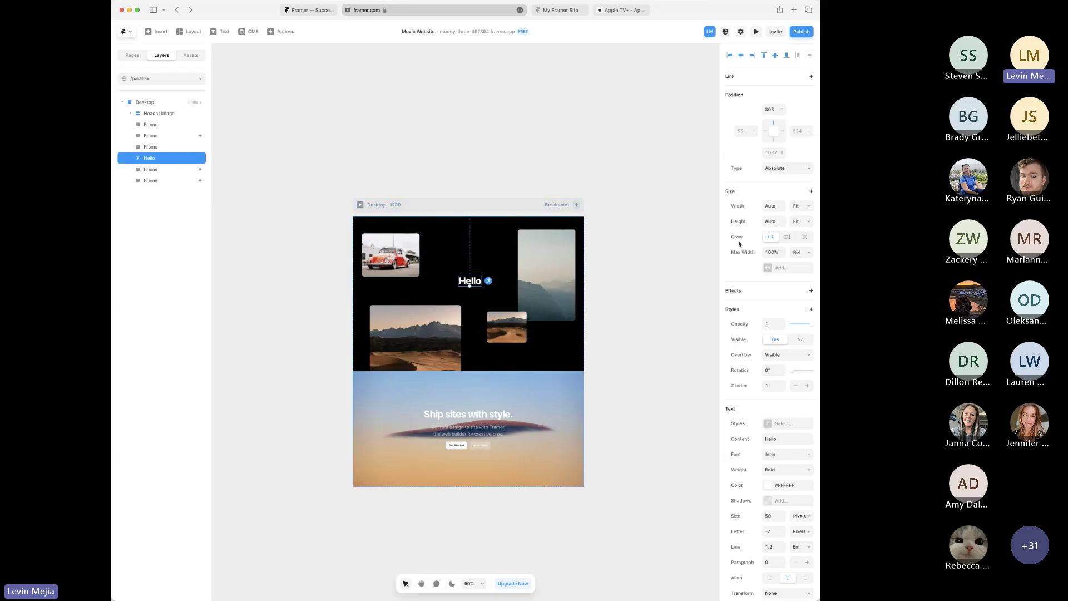
# - Add a Scroll Speed effect to the Hello text and edit its speed value
pyautogui.click(811, 291)
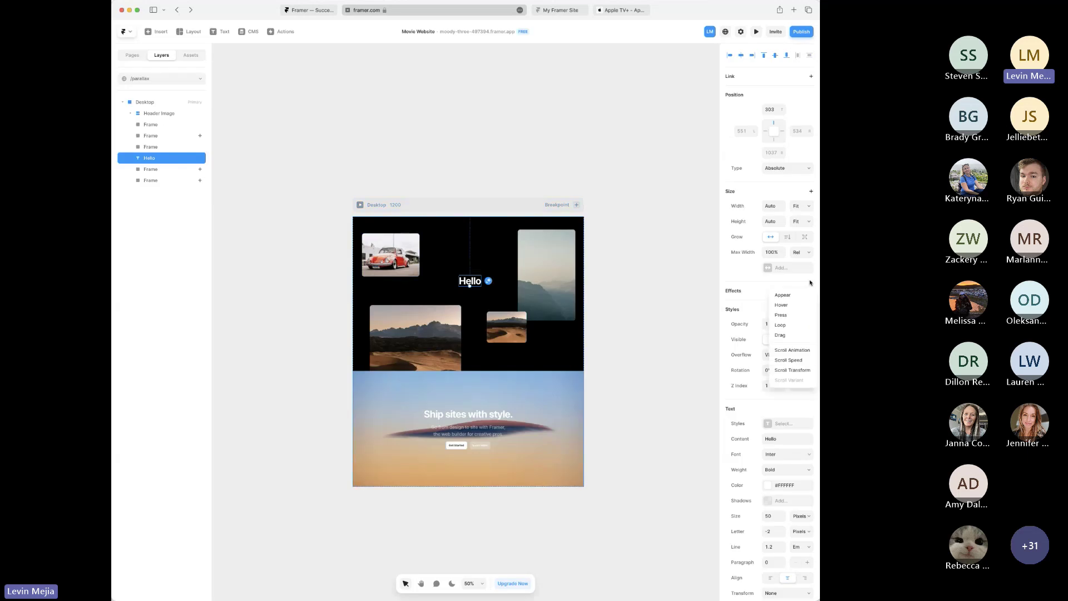
pyautogui.click(789, 363)
pyautogui.click(666, 327)
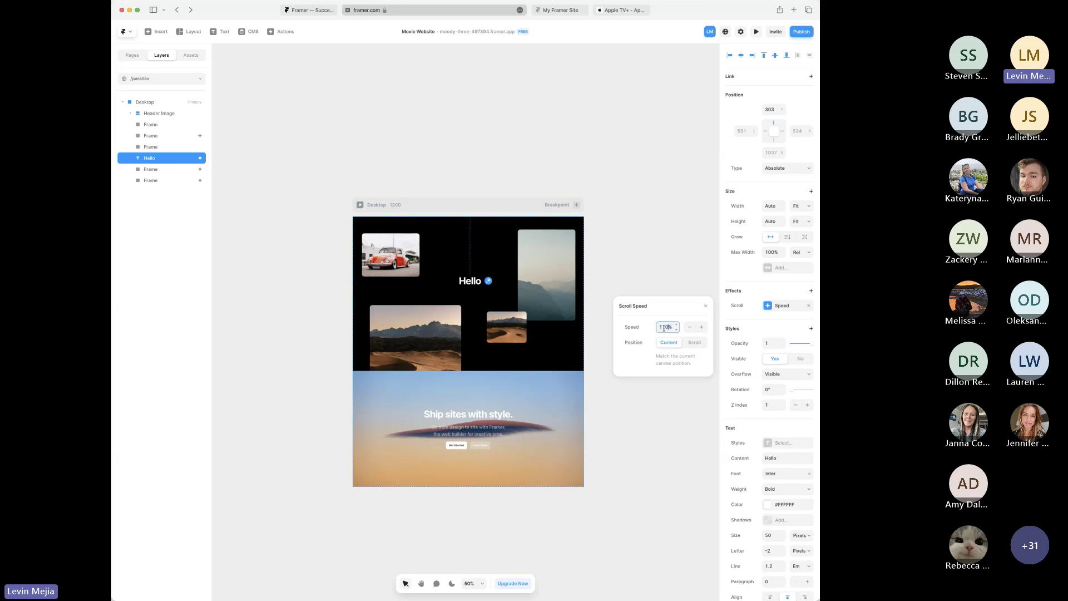
pyautogui.press('BackSpace')
pyautogui.click(658, 264)
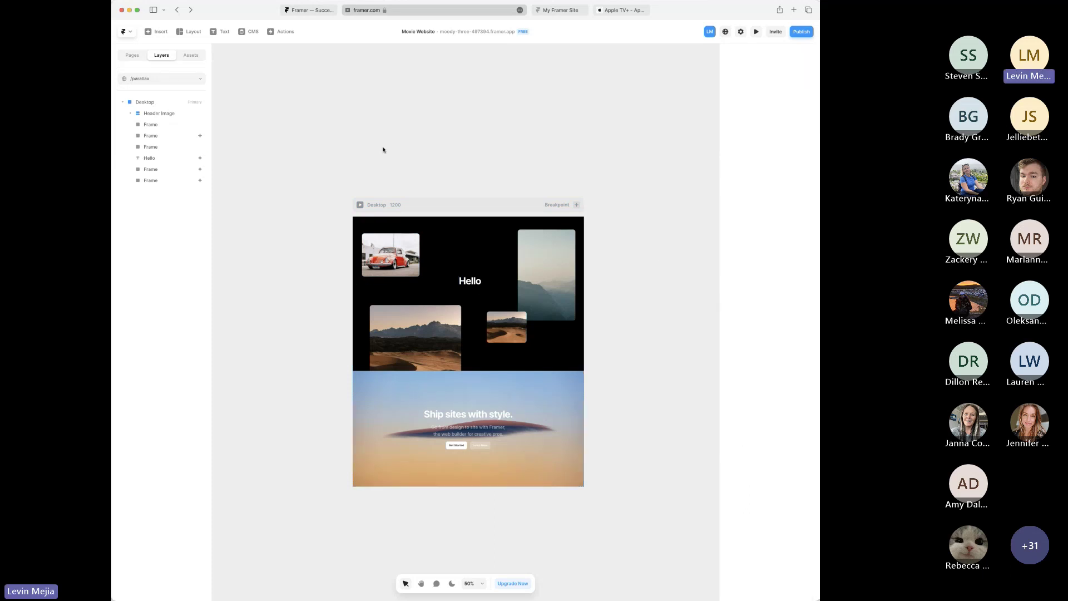
# - Preview the page at a height of 854 and check how the Hello text scrolls relative to the image frames
pyautogui.click(361, 206)
pyautogui.press('super+p')
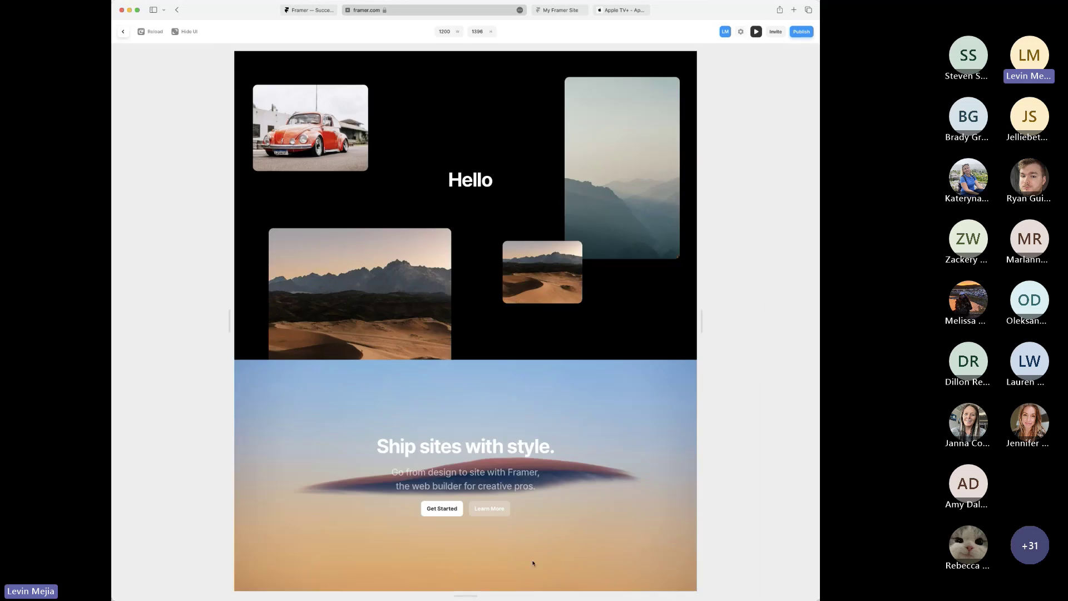
pyautogui.moveTo(476, 595); pyautogui.dragTo(524, 500)
pyautogui.scroll(-5, 515, 409)
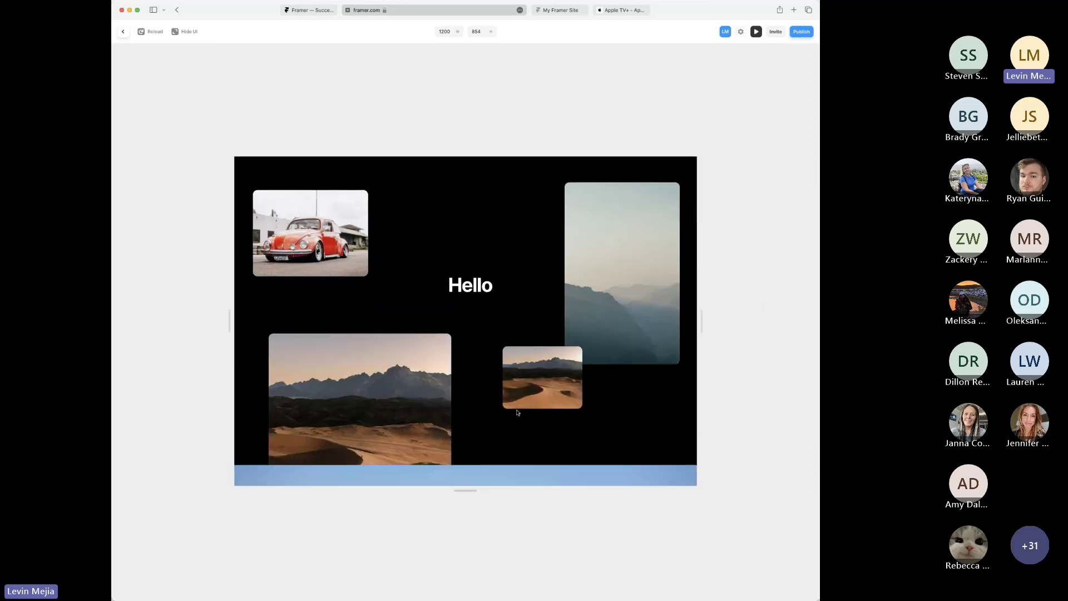
pyautogui.scroll(3, 517, 405)
pyautogui.scroll(2, 517, 404)
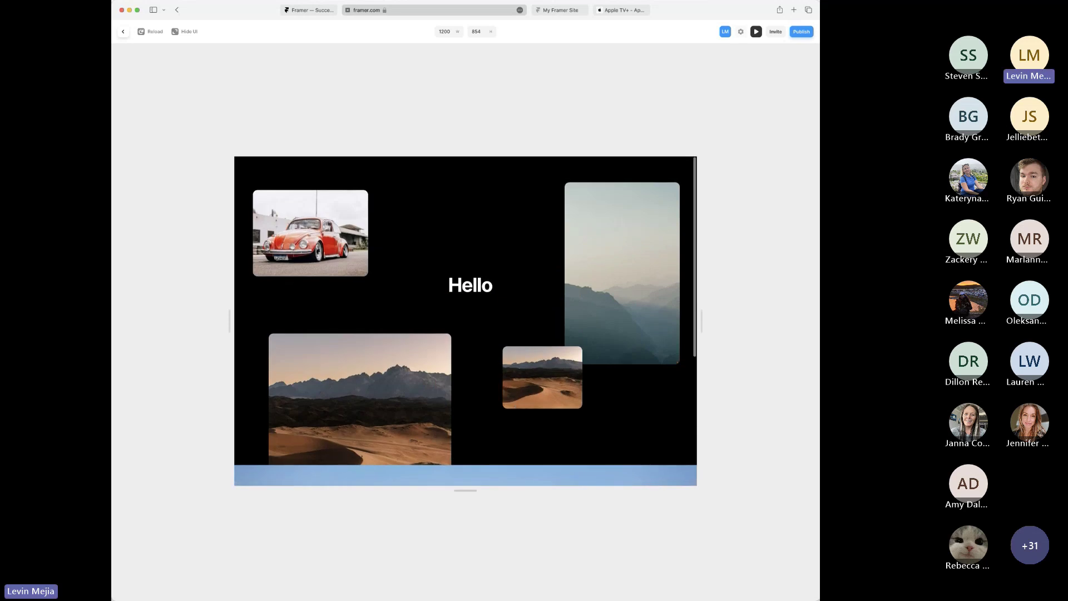
pyautogui.click(123, 31)
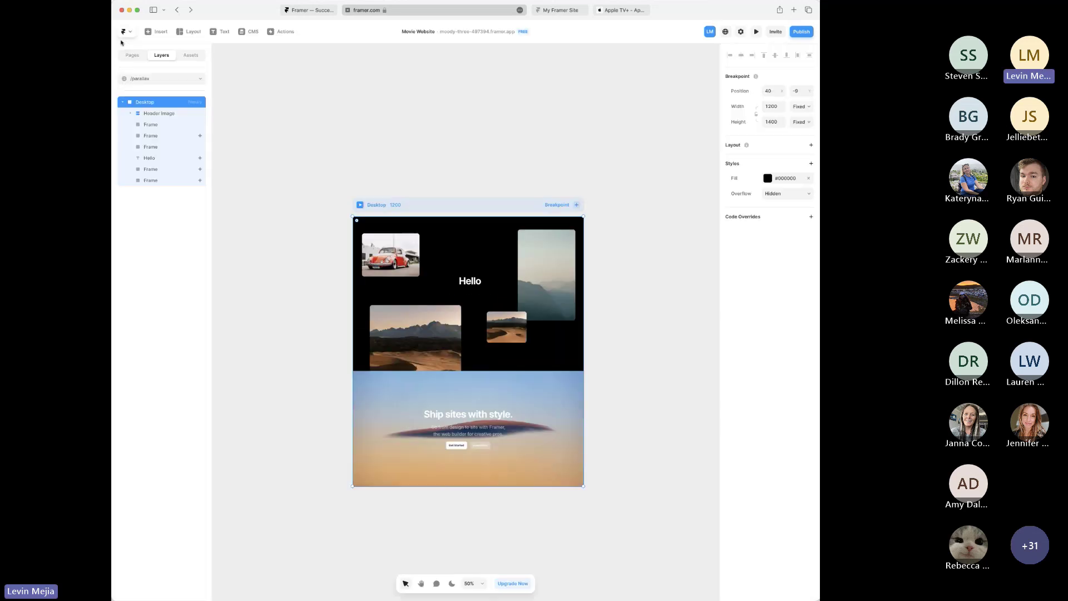
pyautogui.click(506, 75)
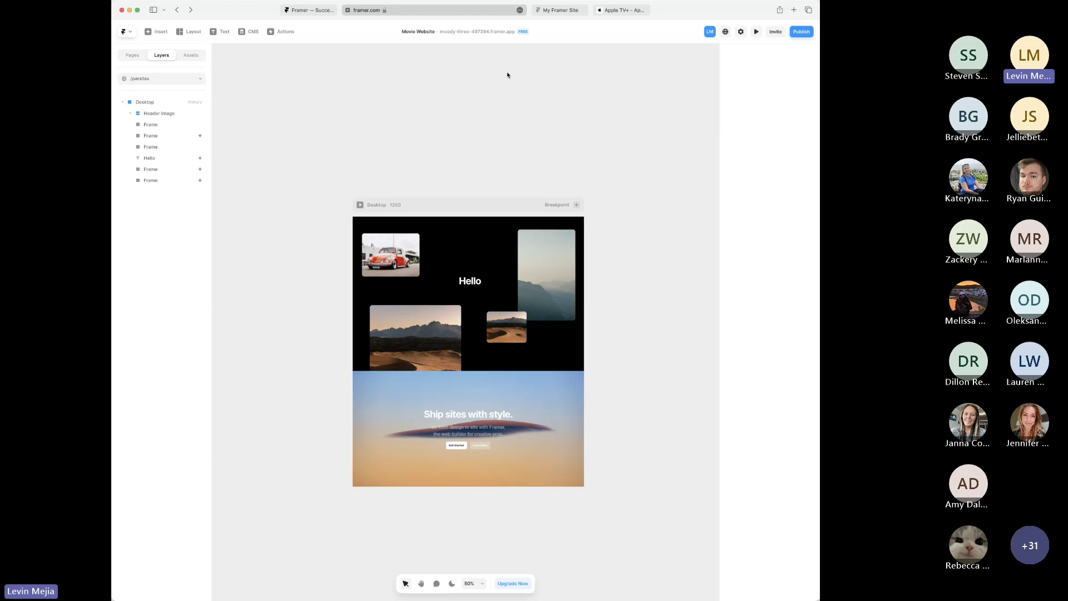
pyautogui.hotkey('shift', '0')
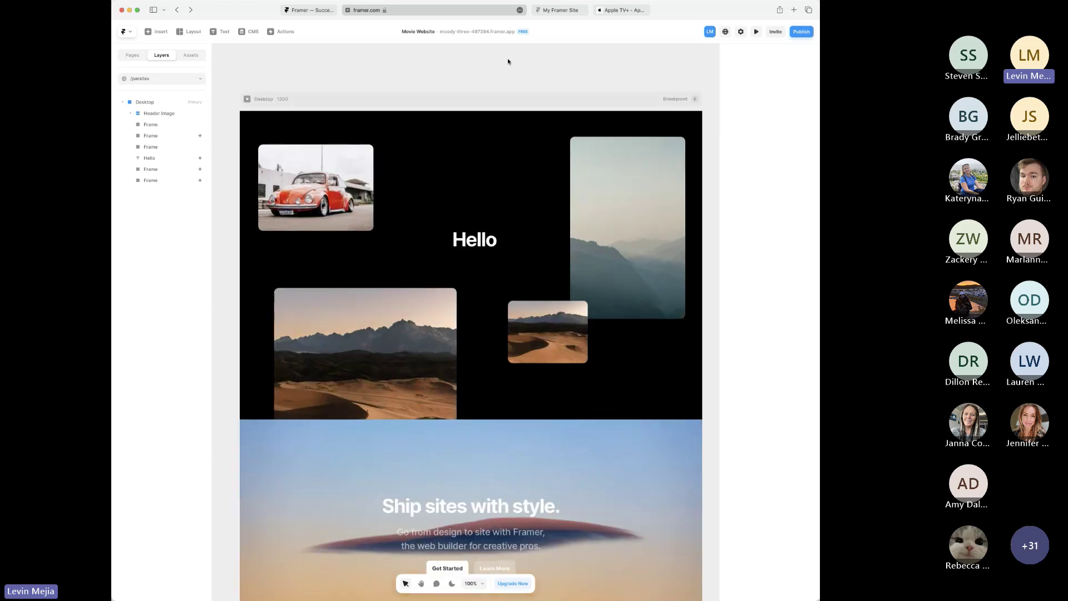
pyautogui.scroll(-2, 508, 61)
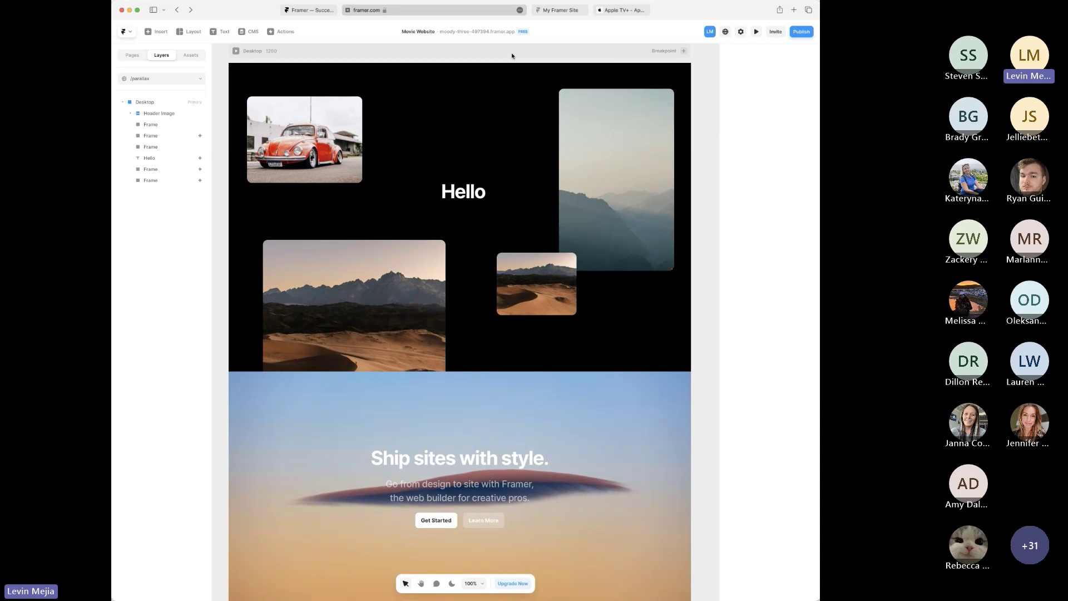
pyautogui.scroll(-3, 549, 441)
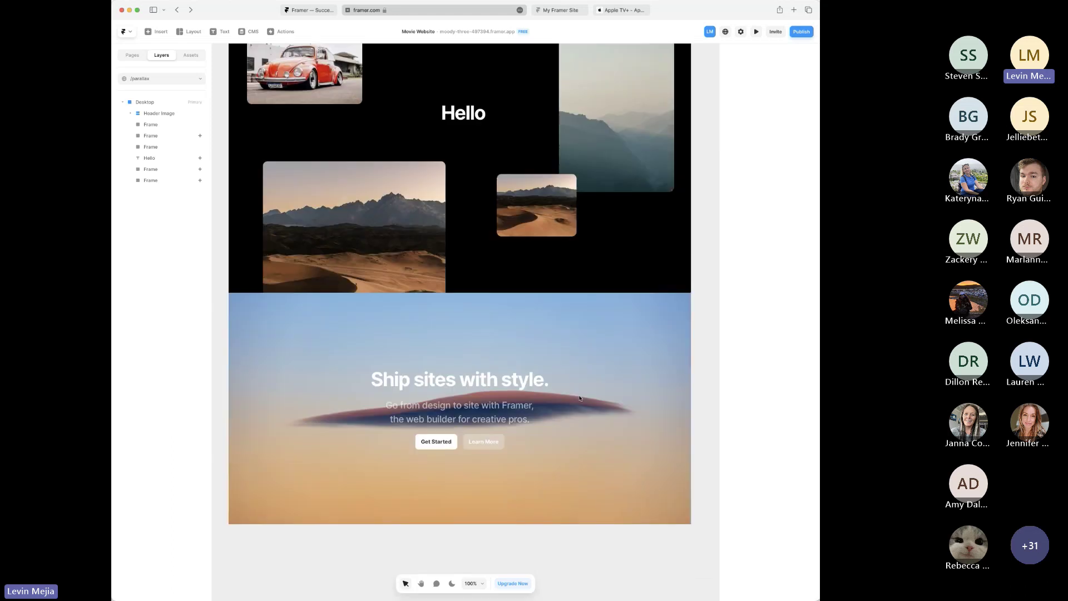
pyautogui.scroll(4, 579, 411)
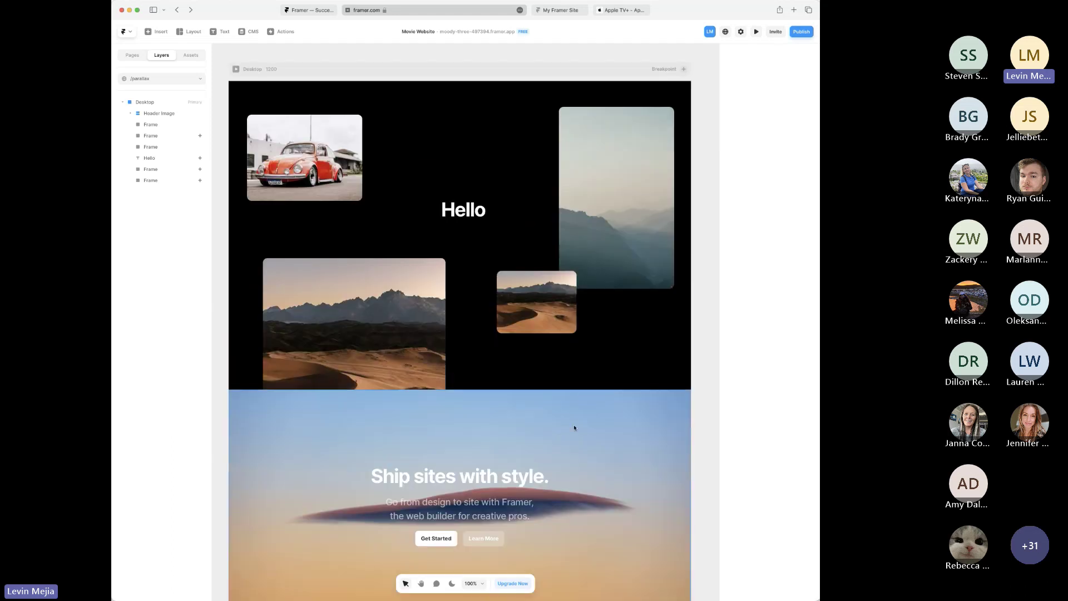
pyautogui.click(575, 428)
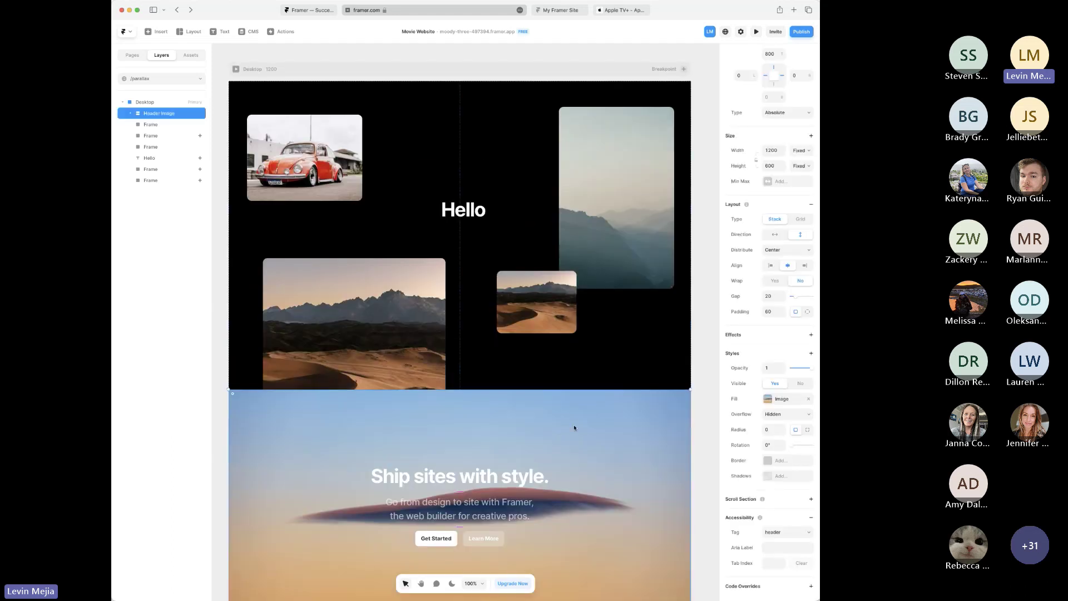
pyautogui.click(157, 32)
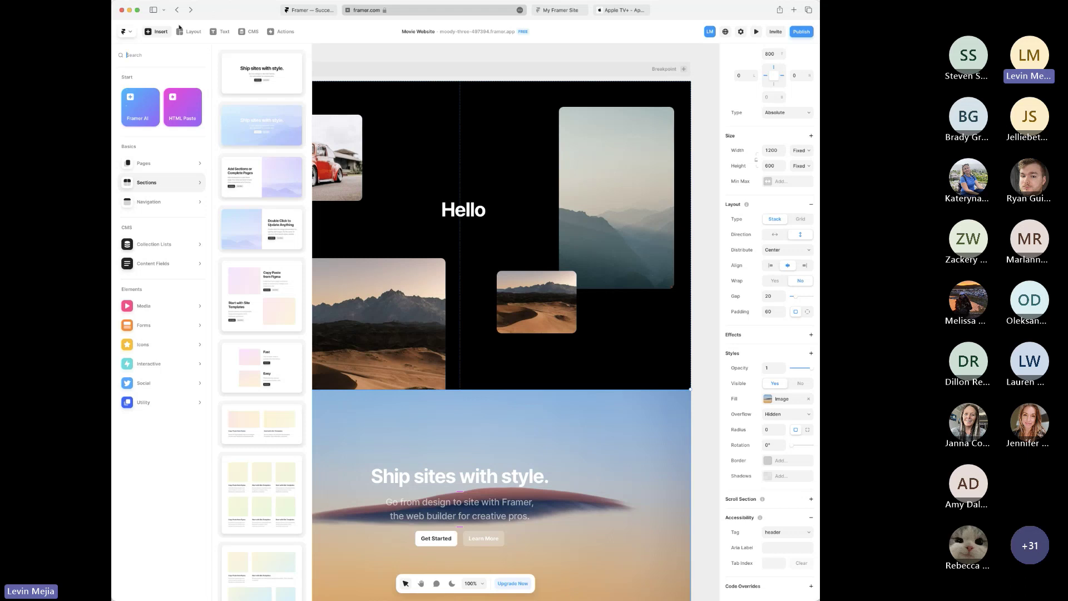
pyautogui.click(370, 60)
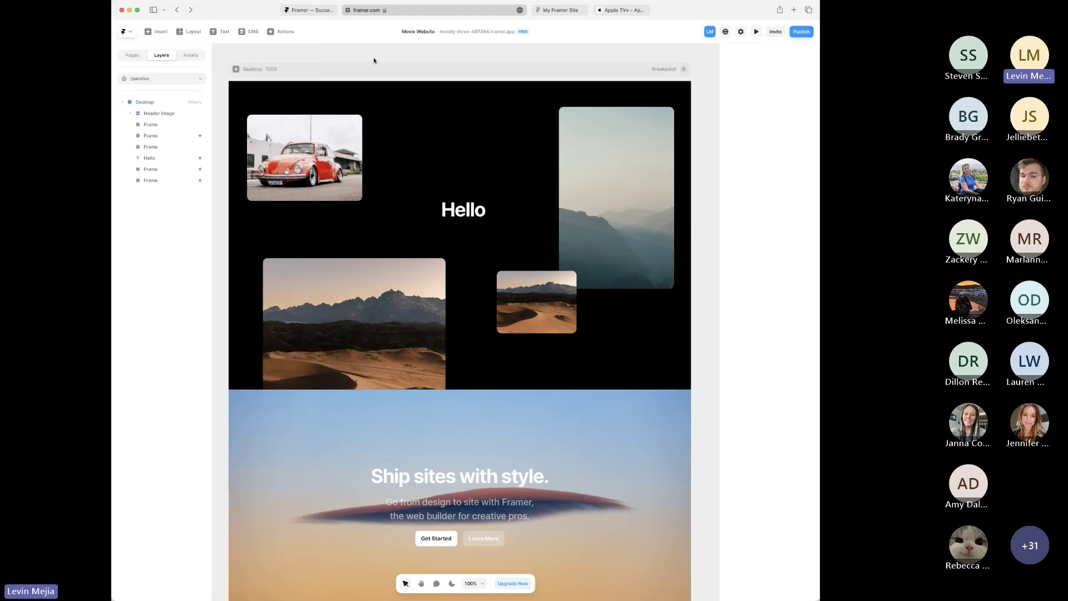
pyautogui.hscroll(-3, 374, 61)
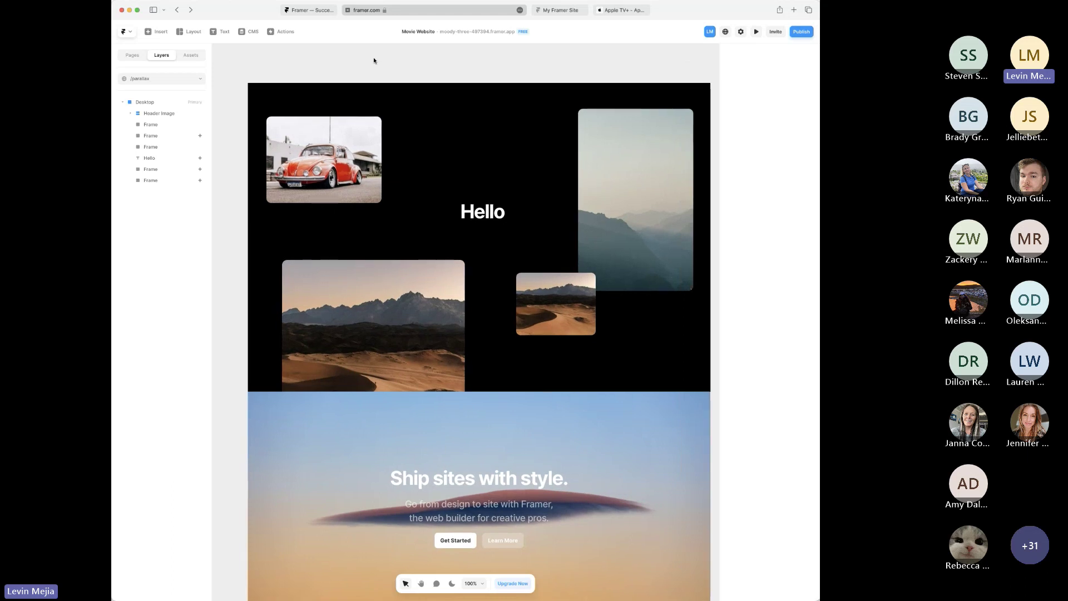
# - Switch to the Apple TV+ page, examine its scroll effects and show carousels, compare the published movie site, and return to the Framer editor
pyautogui.click(622, 10)
pyautogui.scroll(10, 624, 174)
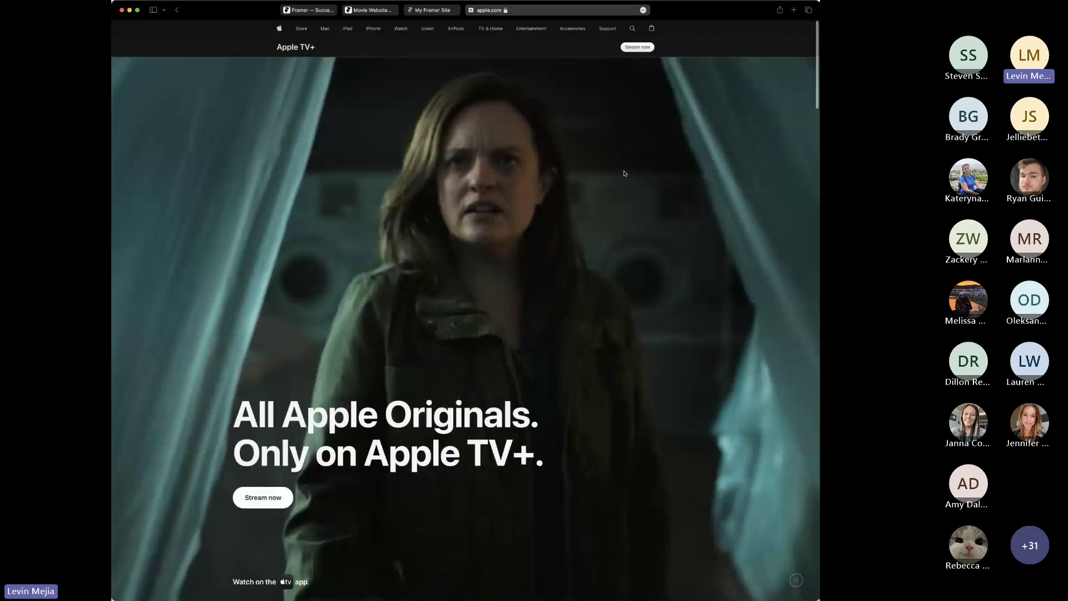
pyautogui.scroll(-6, 624, 174)
pyautogui.scroll(-5, 623, 174)
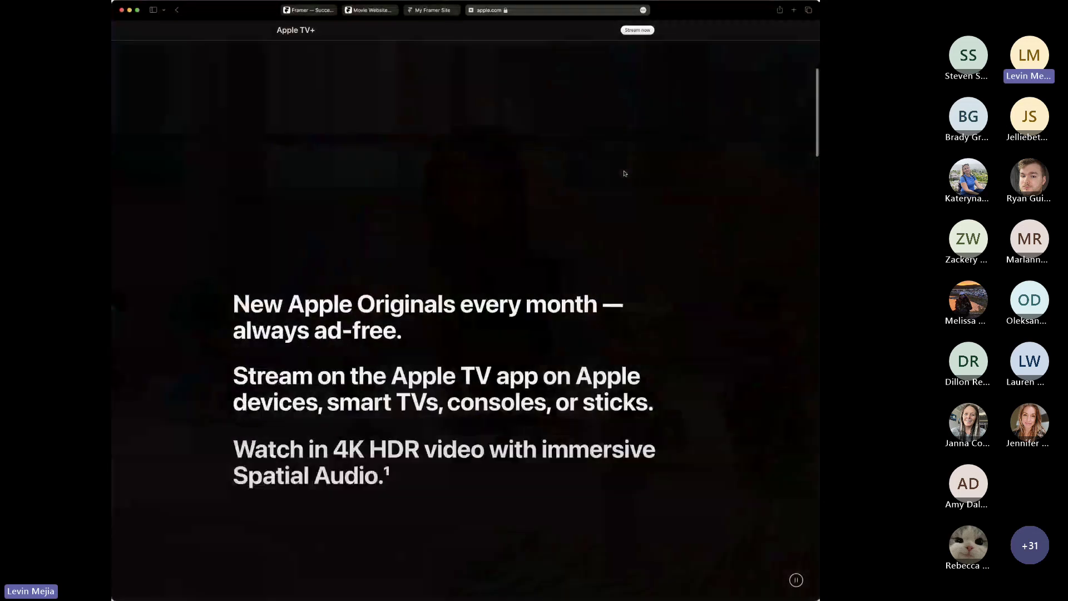
pyautogui.scroll(-5, 624, 174)
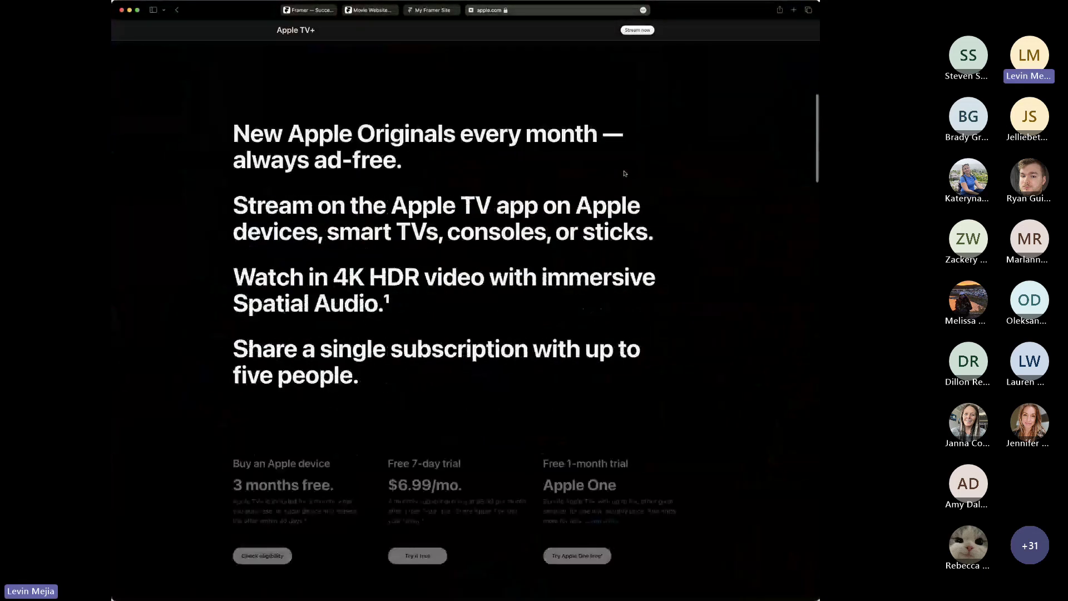
pyautogui.scroll(-6, 624, 172)
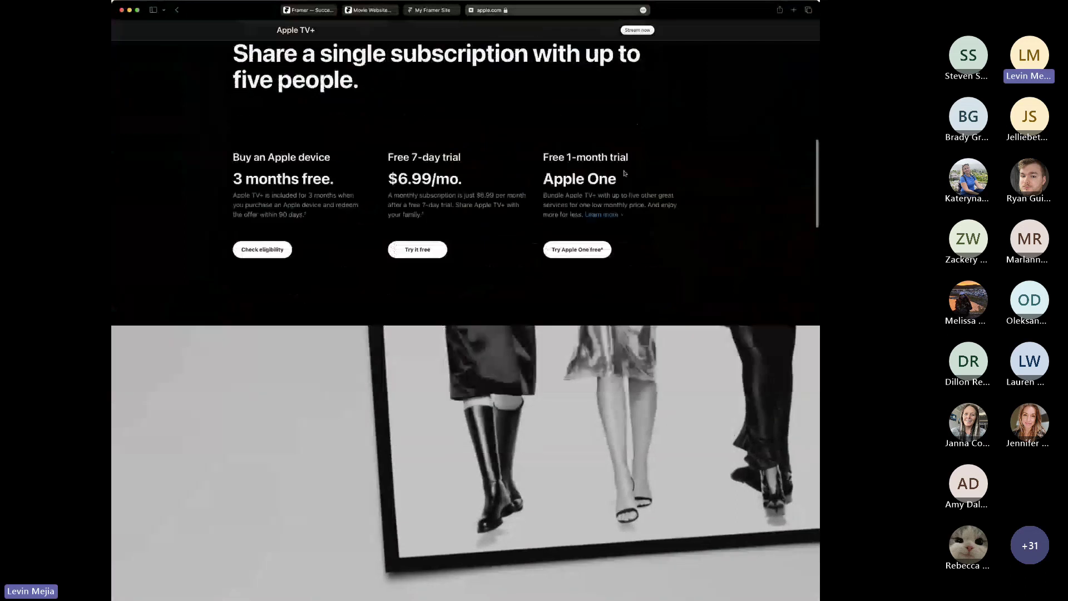
pyautogui.scroll(-10, 624, 174)
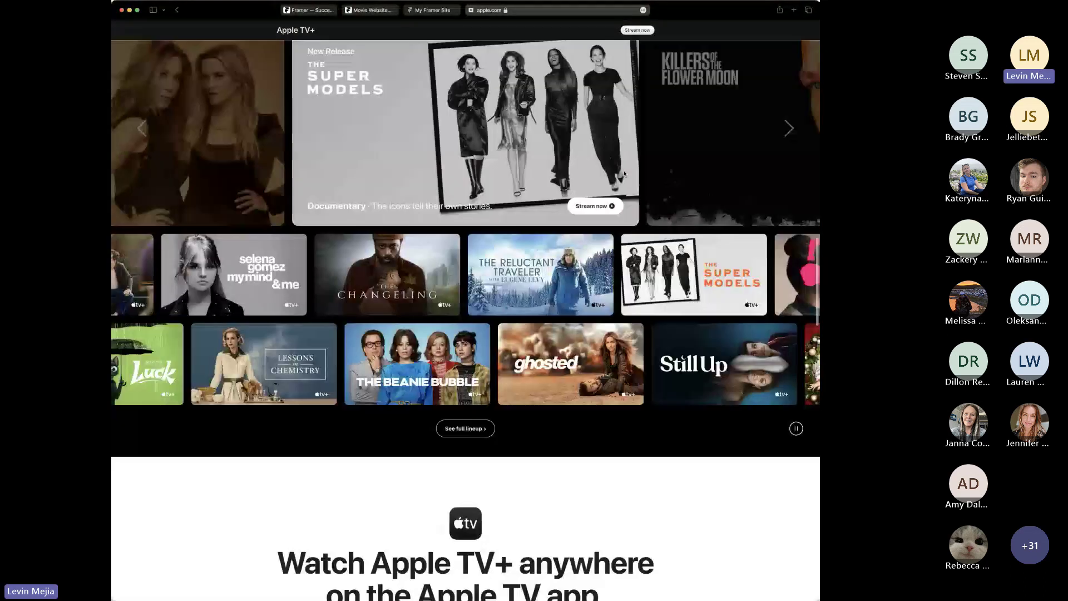
pyautogui.click(436, 11)
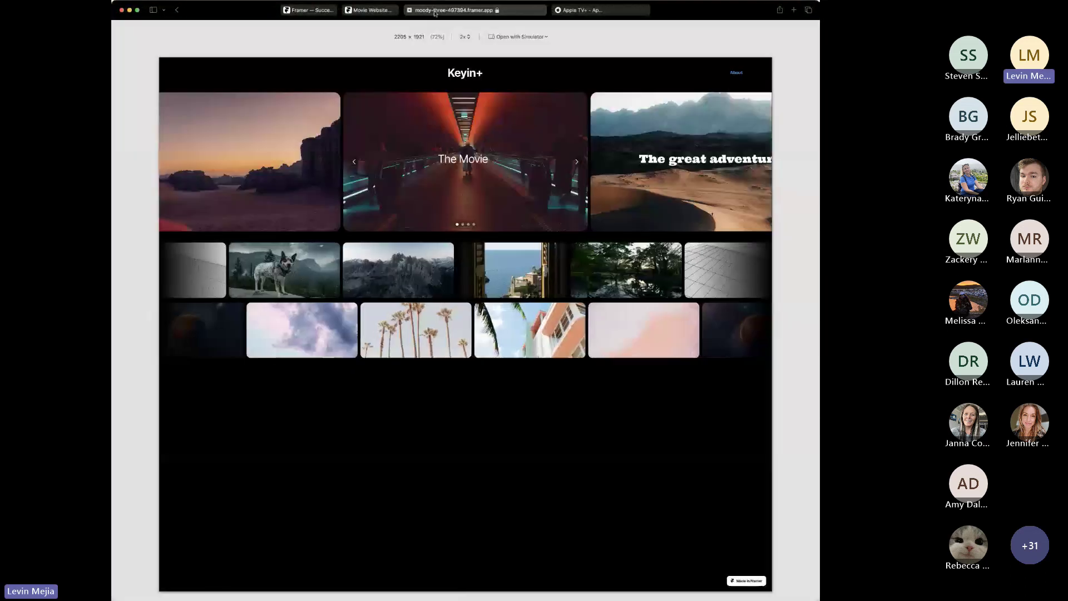
pyautogui.click(368, 11)
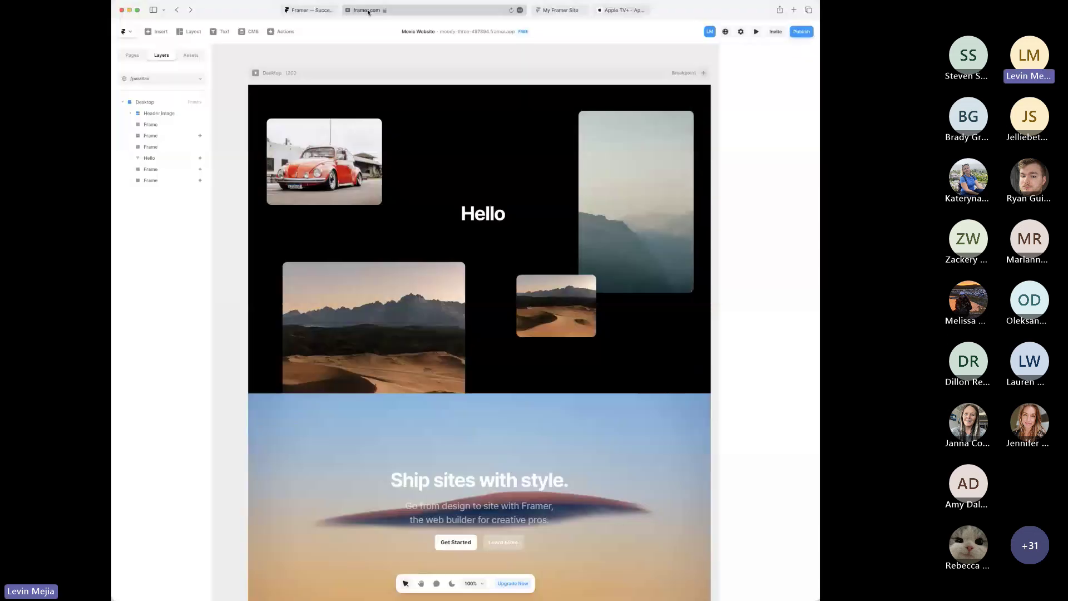
# - Preview the Desktop page at a reduced viewport height to examine the image layout, and return to the canvas
pyautogui.click(256, 74)
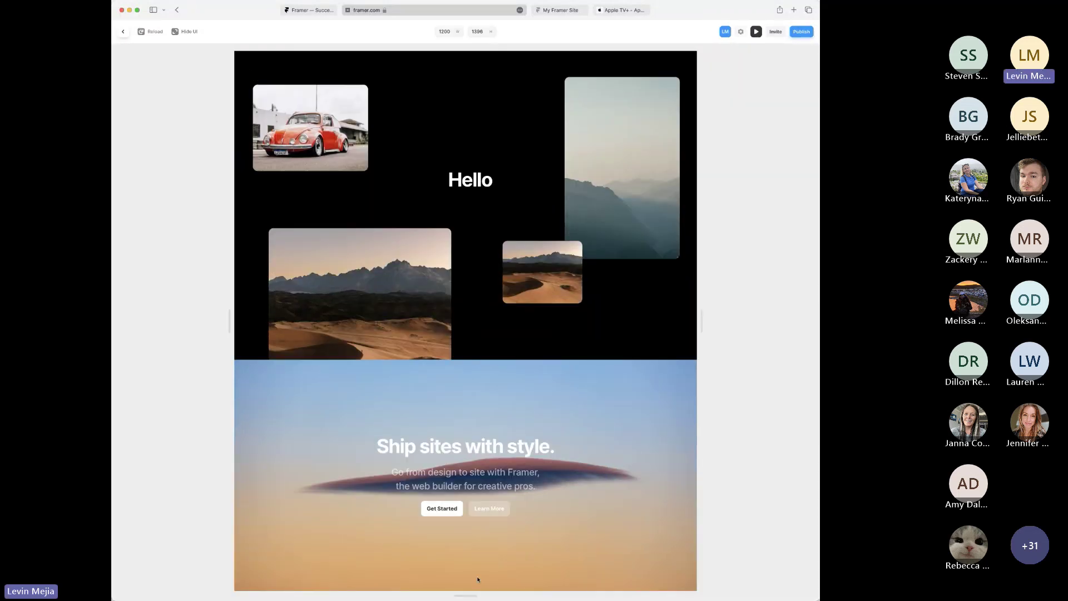
pyautogui.moveTo(470, 596); pyautogui.dragTo(487, 482)
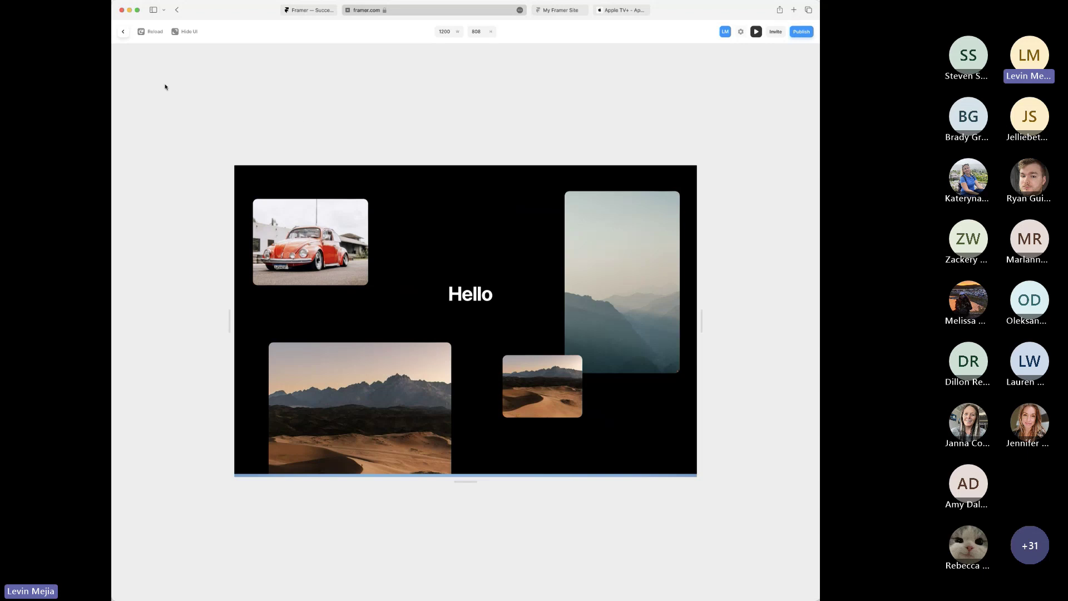
pyautogui.click(123, 31)
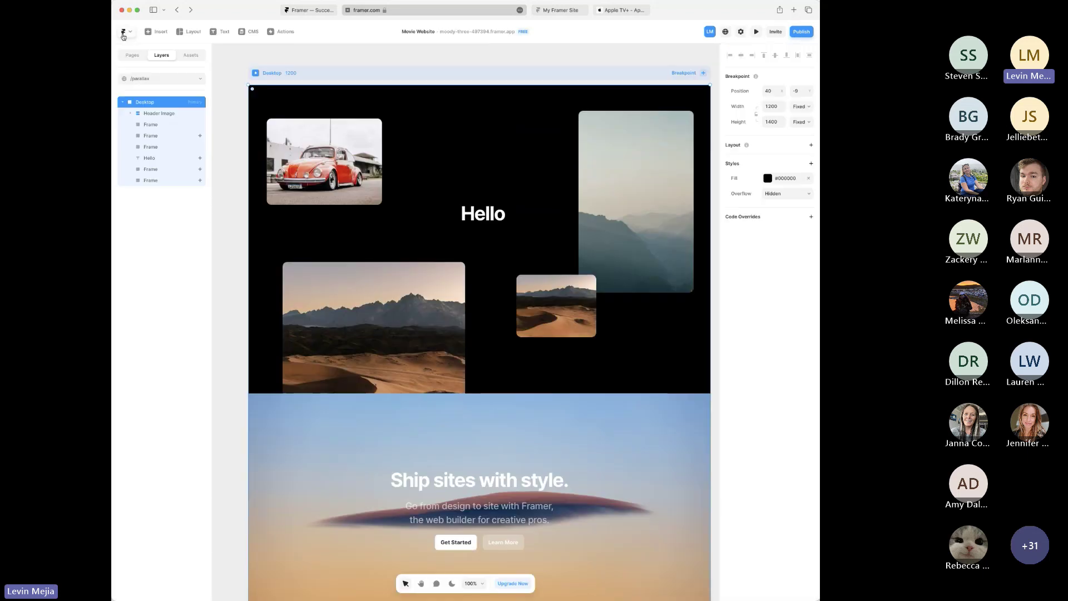
pyautogui.click(168, 114)
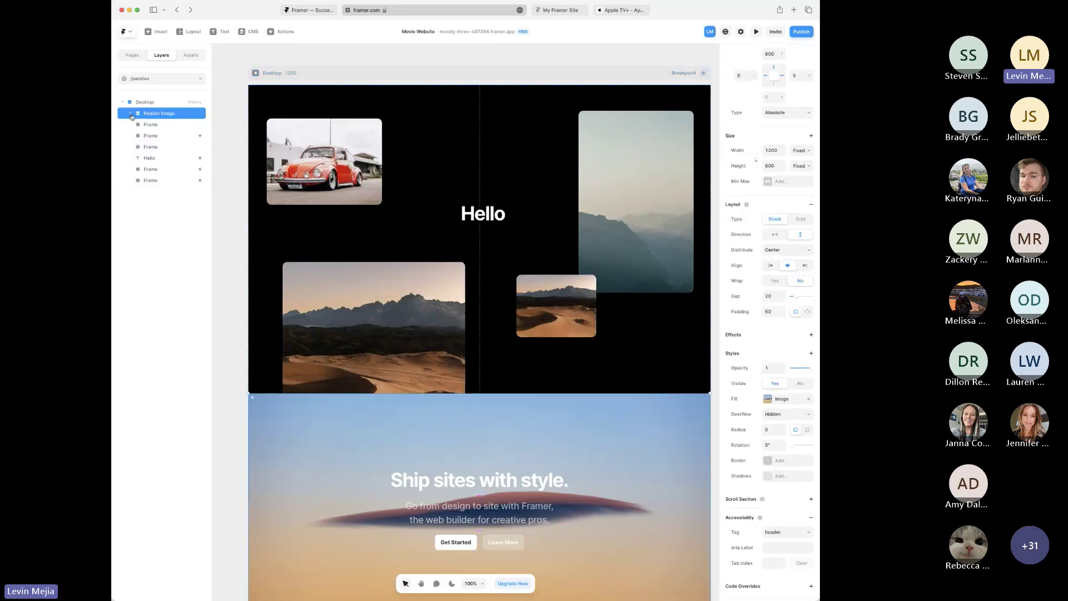
pyautogui.click(163, 126)
pyautogui.keyDown('shift'); pyautogui.click(163, 148); pyautogui.keyUp('shift')
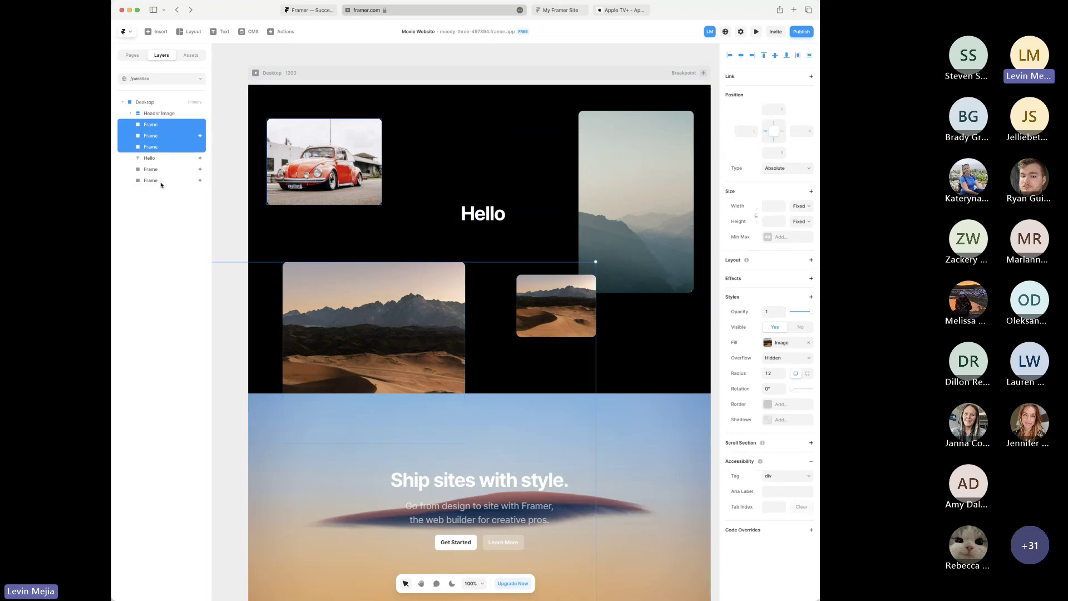
pyautogui.keyDown('shift'); pyautogui.click(160, 181); pyautogui.keyUp('shift')
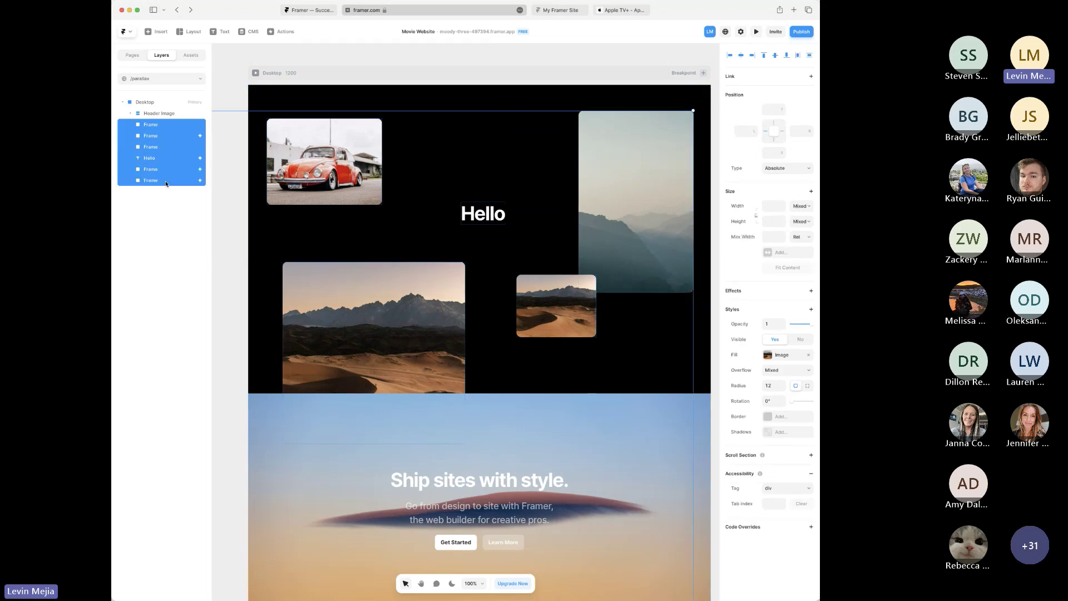
pyautogui.click(166, 194)
# - Remove the Scroll Speed effects from the small desert image, the Hello text, the tall mountain image and the car image
pyautogui.click(200, 136)
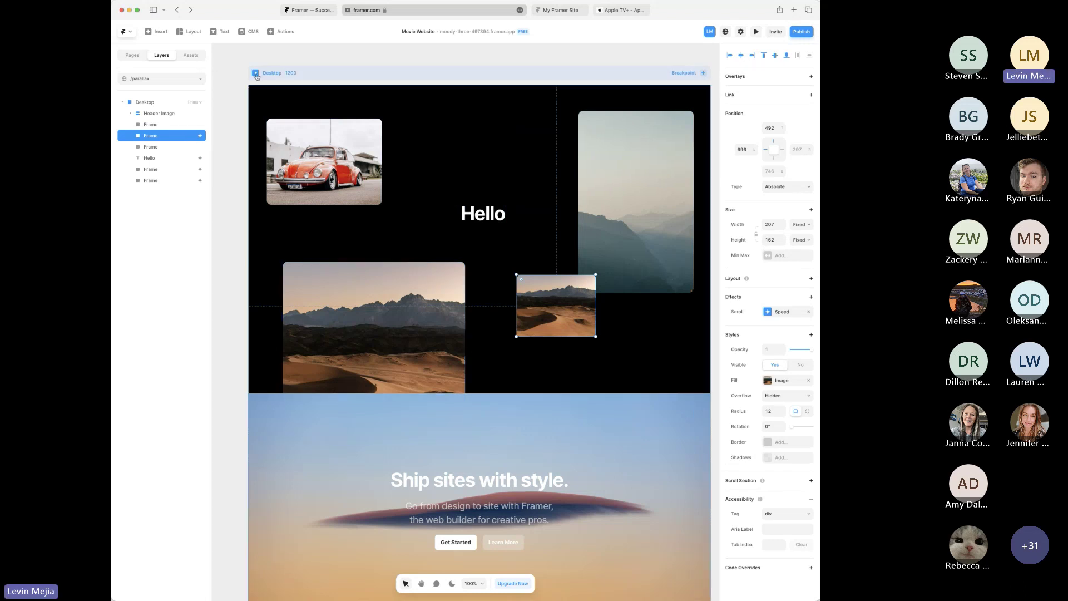
pyautogui.click(808, 312)
pyautogui.click(483, 214)
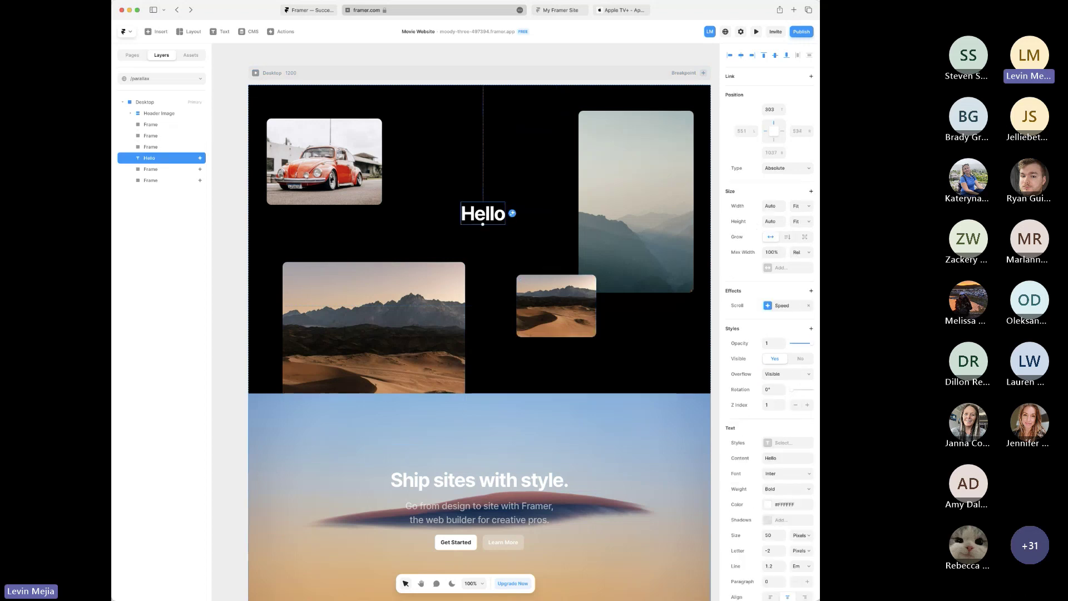
pyautogui.click(199, 169)
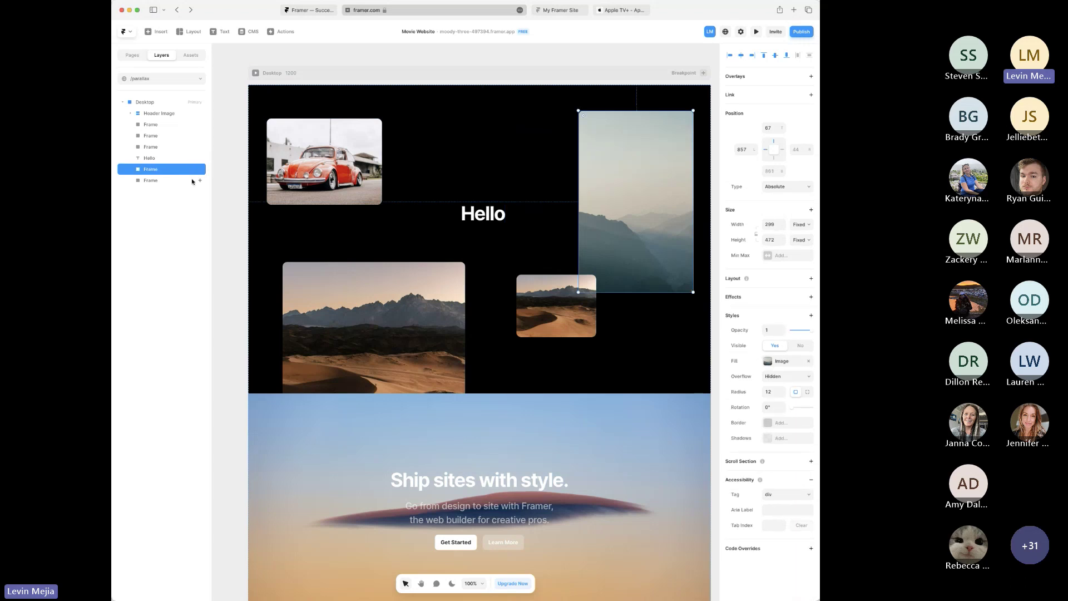
pyautogui.click(161, 180)
pyautogui.click(809, 311)
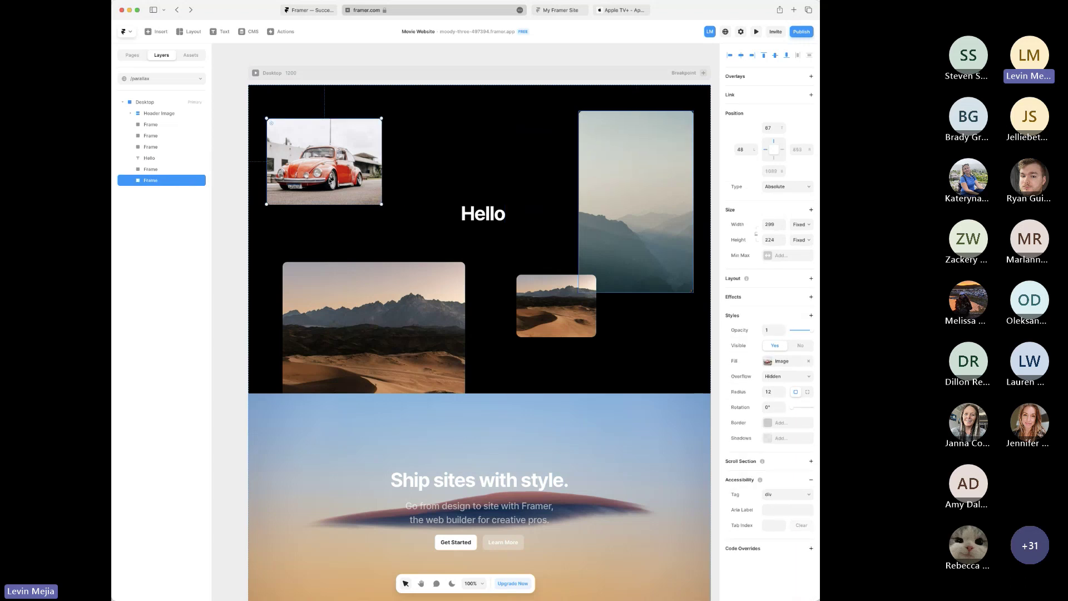
pyautogui.click(148, 225)
# - Preview the Desktop page without scroll effects at a height of 792, check how the images and Hello text scroll, and return to the canvas
pyautogui.click(256, 73)
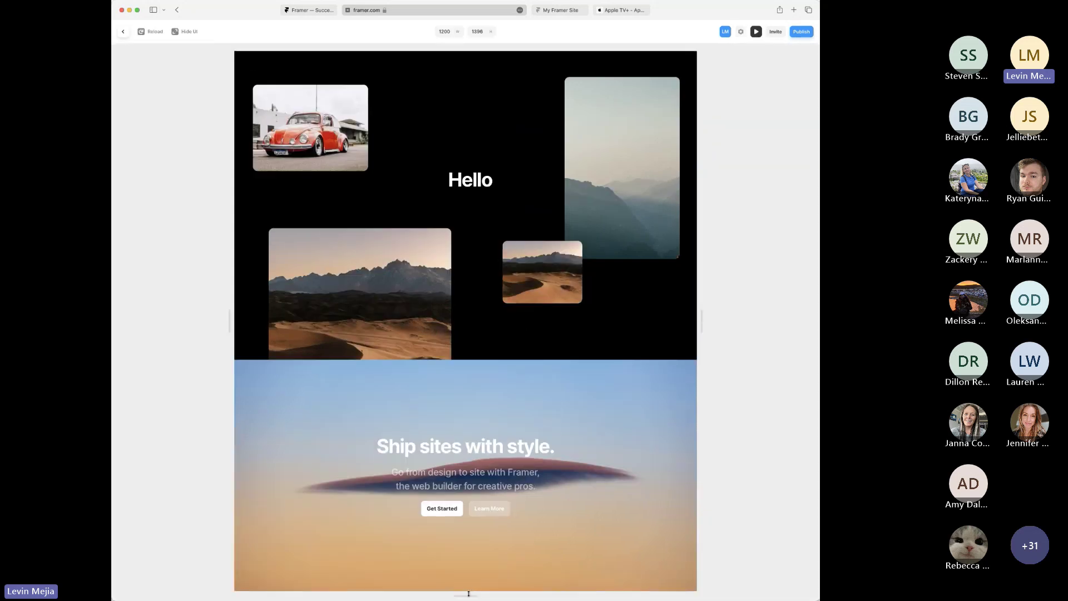
pyautogui.moveTo(468, 593); pyautogui.dragTo(472, 487)
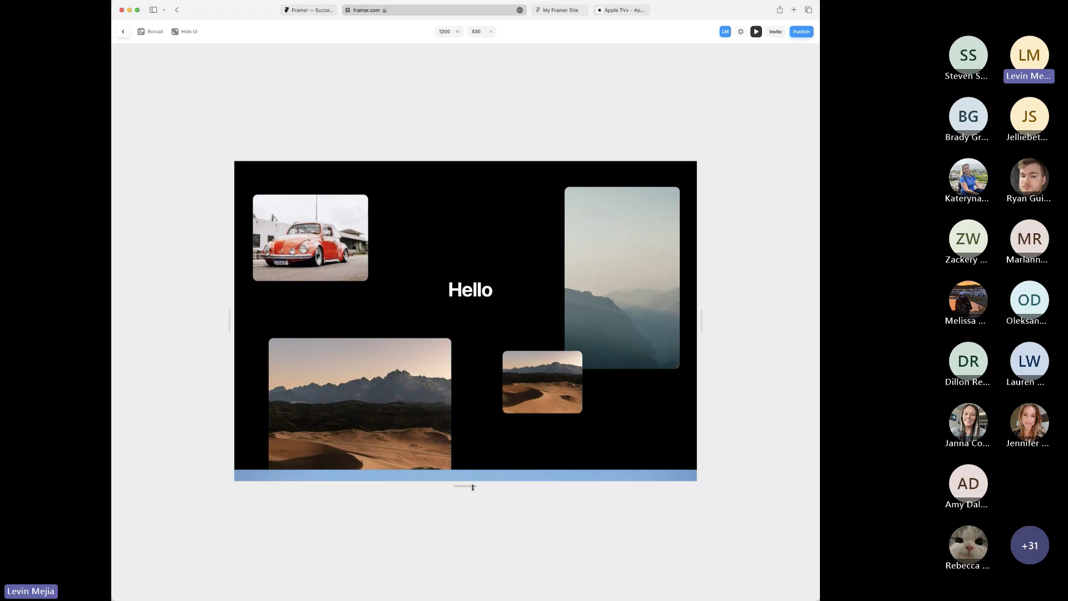
pyautogui.moveTo(473, 488)
pyautogui.mouseDown()
pyautogui.moveTo(476, 501)
pyautogui.moveTo(474, 479)
pyautogui.mouseUp()
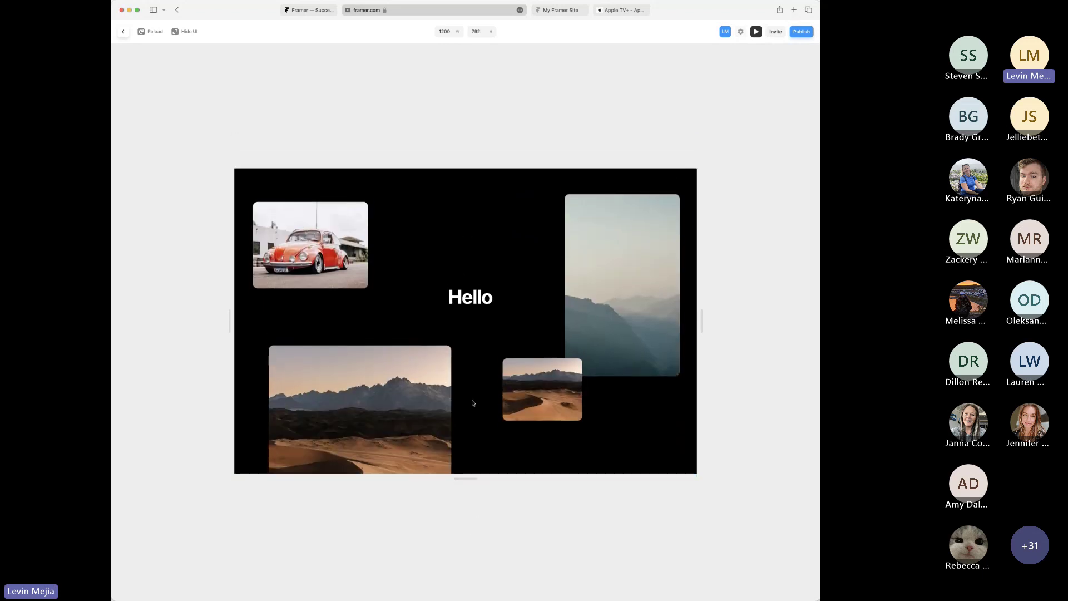
pyautogui.scroll(-2, 468, 392)
pyautogui.scroll(2, 468, 392)
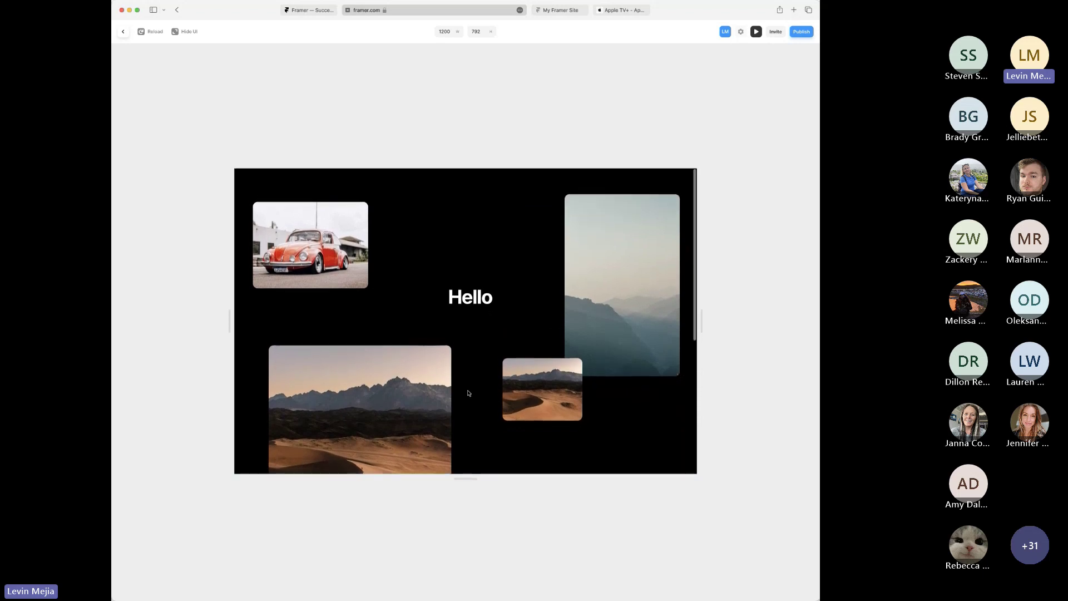
pyautogui.scroll(-5, 468, 392)
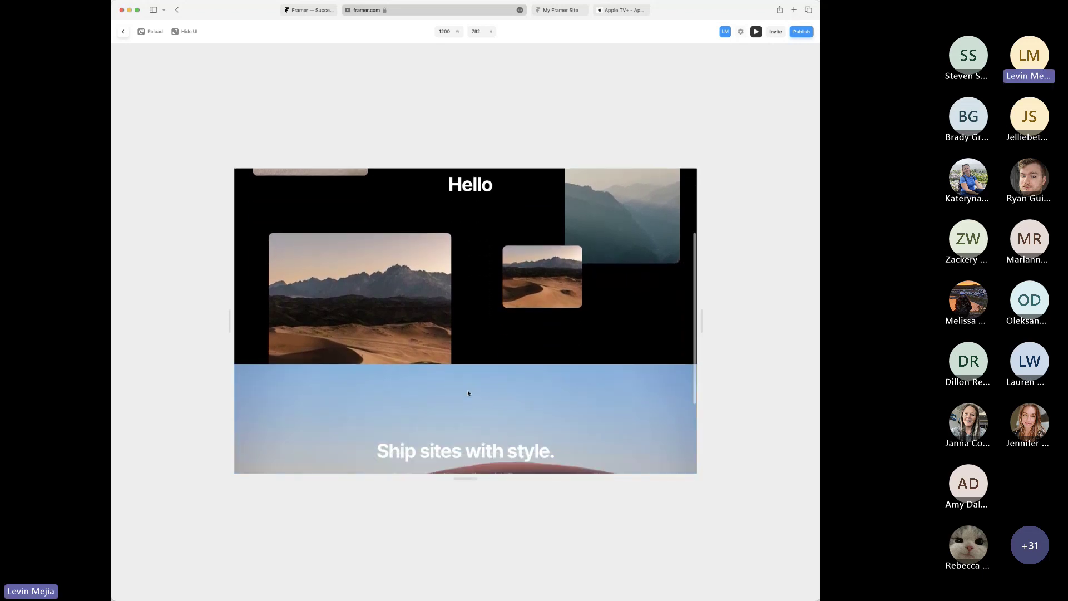
pyautogui.scroll(-3, 468, 393)
pyautogui.scroll(7, 467, 393)
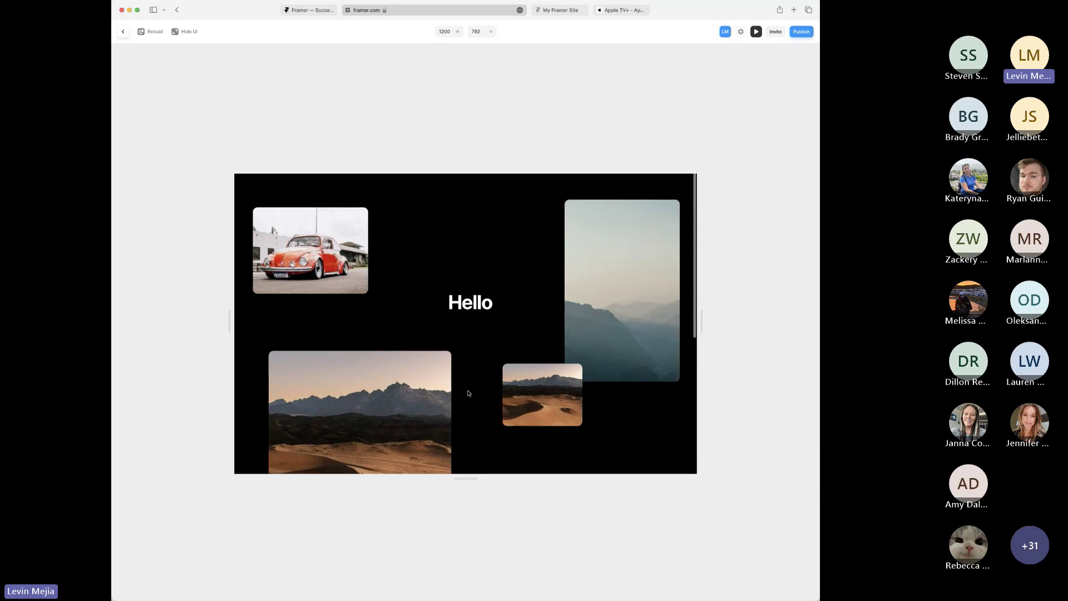
pyautogui.scroll(-4, 468, 394)
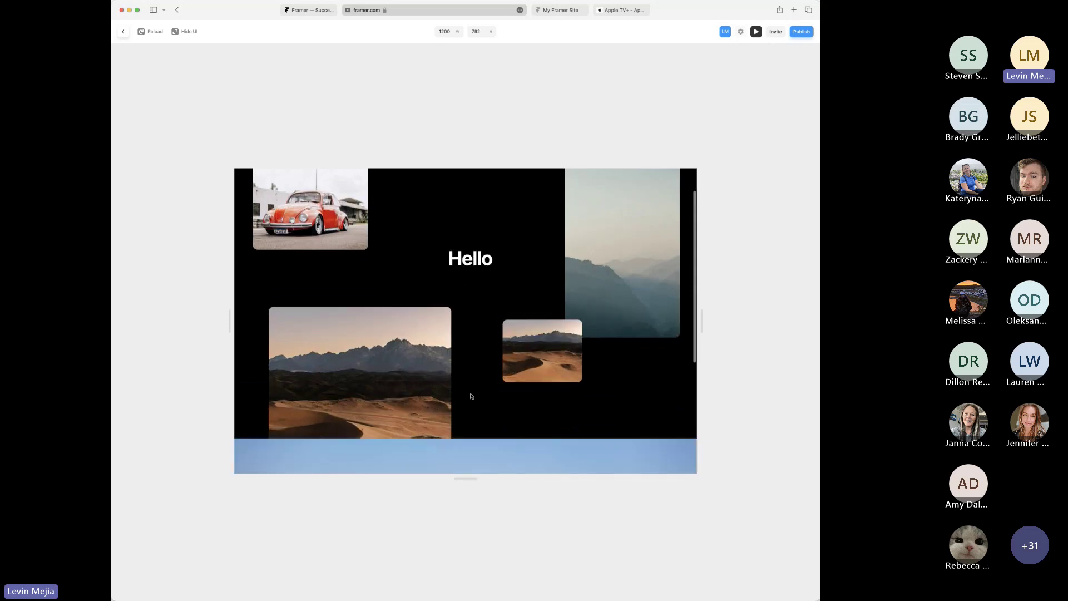
pyautogui.scroll(6, 470, 395)
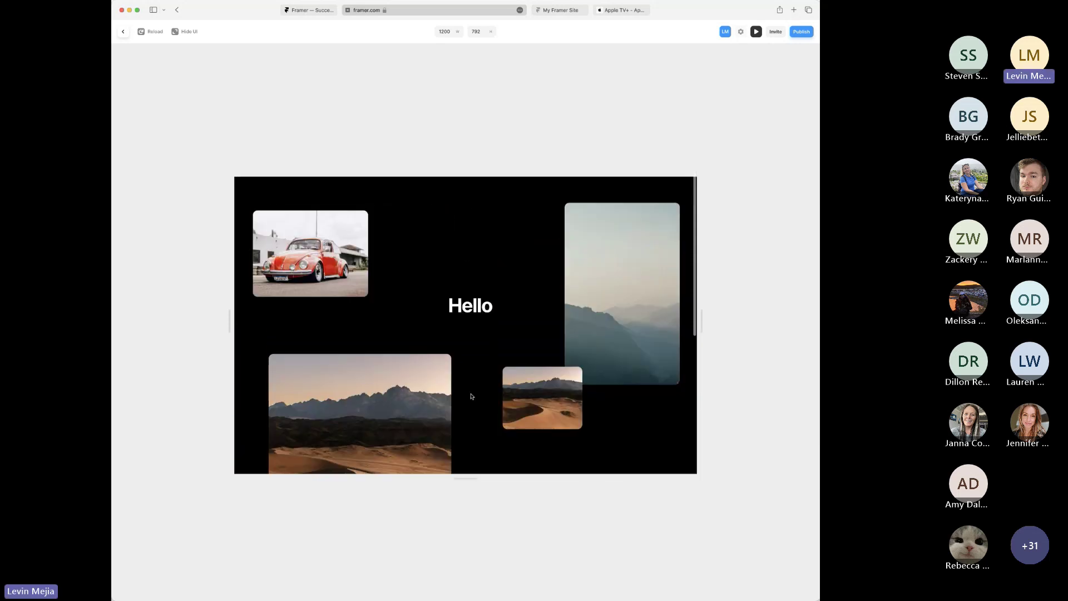
pyautogui.click(124, 30)
# - Undo the removal of the Scroll Speed effects from the image frames and the Hello text
pyautogui.click(230, 235)
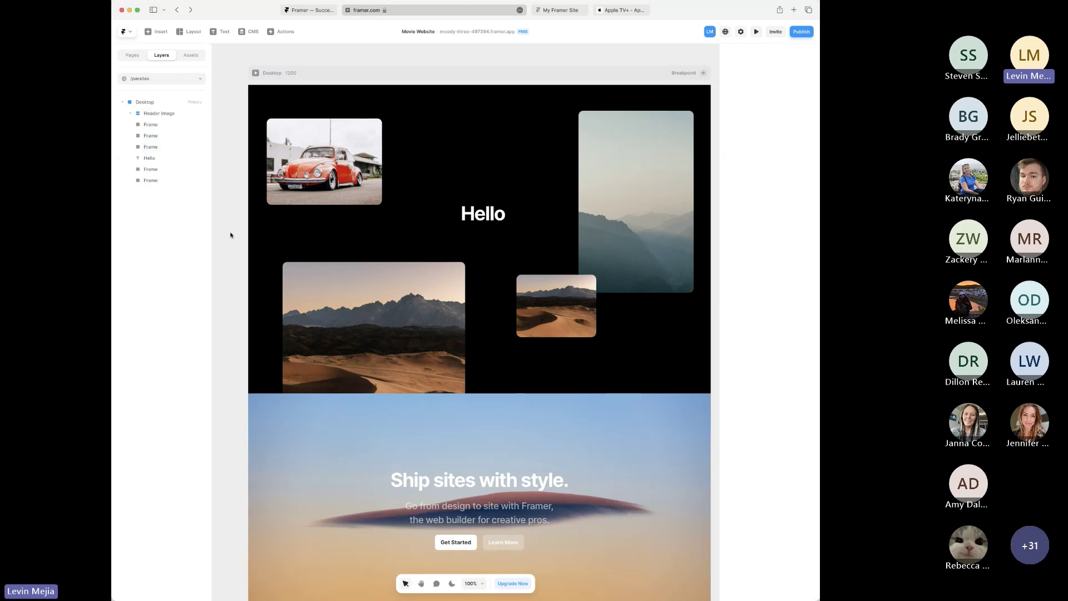
pyautogui.press('Tab')
pyautogui.press('Tab')
pyautogui.press('Tab')
pyautogui.press('Tab')
pyautogui.press('Tab')
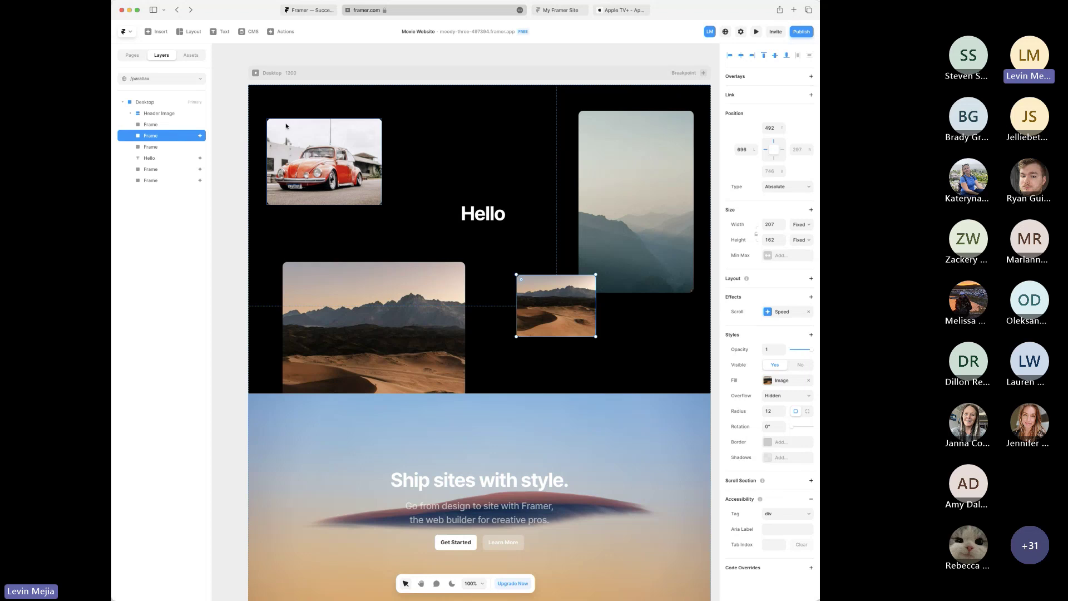
# - Preview the Desktop page at a height of 782, compare the scroll speeds of the images and Hello text, and return to the canvas
pyautogui.click(256, 73)
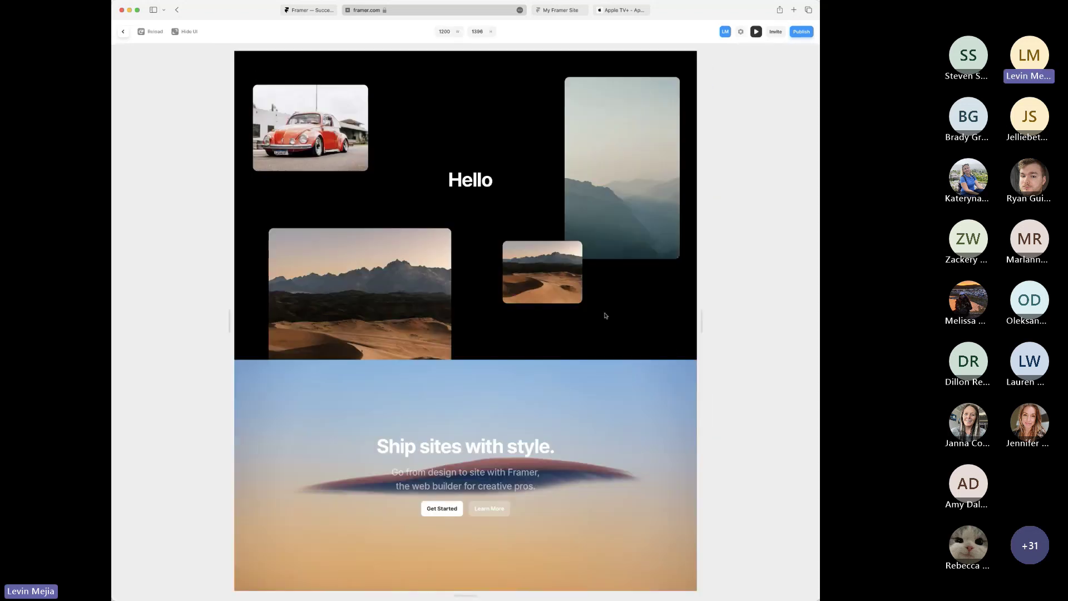
pyautogui.moveTo(462, 597); pyautogui.dragTo(491, 477)
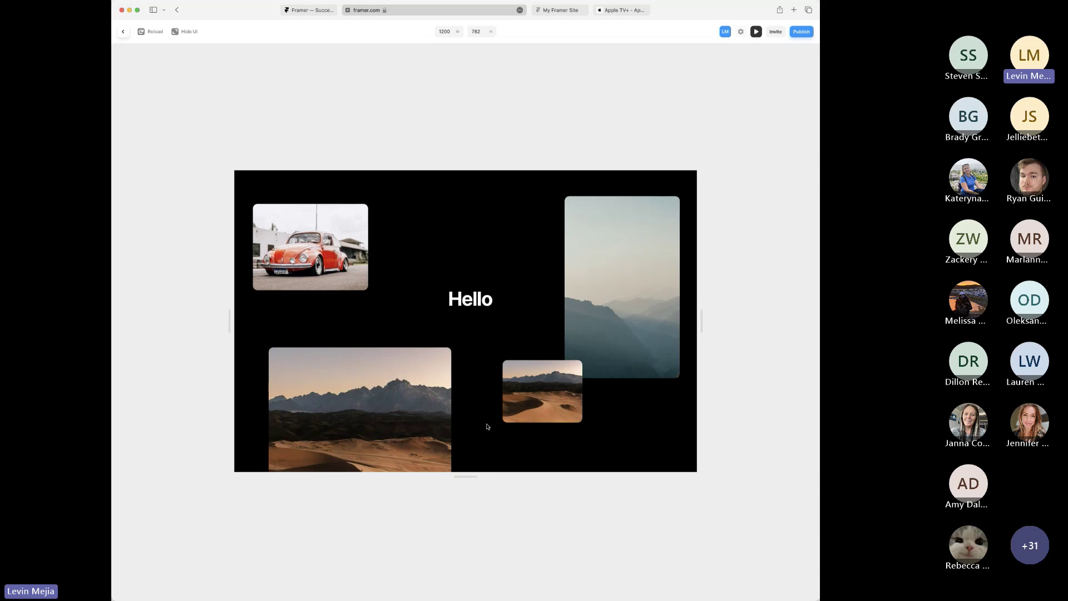
pyautogui.scroll(-3, 488, 426)
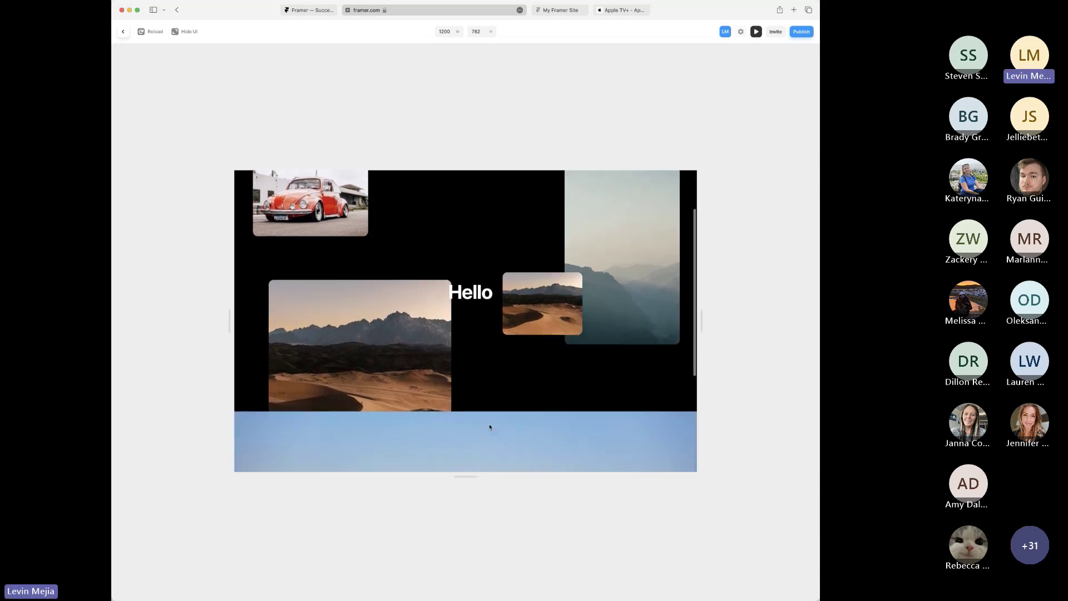
pyautogui.scroll(5, 527, 412)
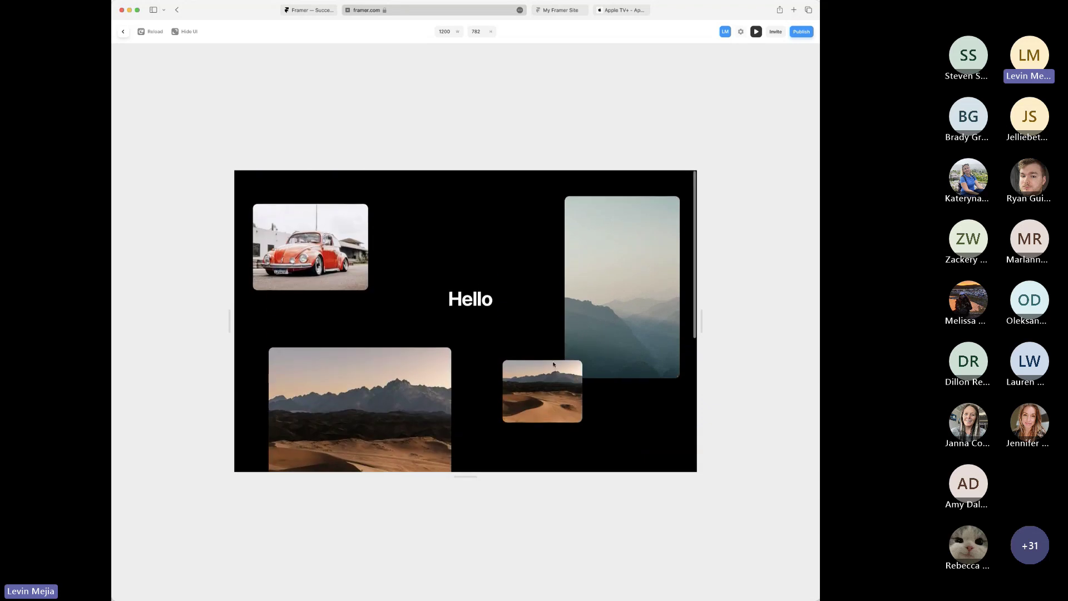
pyautogui.scroll(-3, 531, 398)
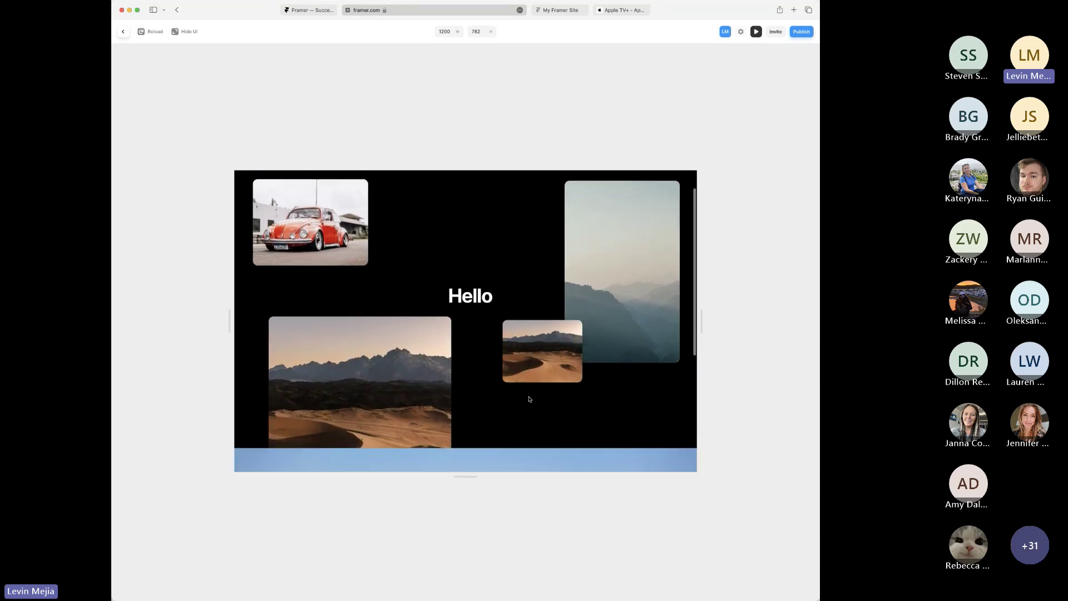
pyautogui.scroll(-3, 529, 399)
pyautogui.scroll(5, 529, 399)
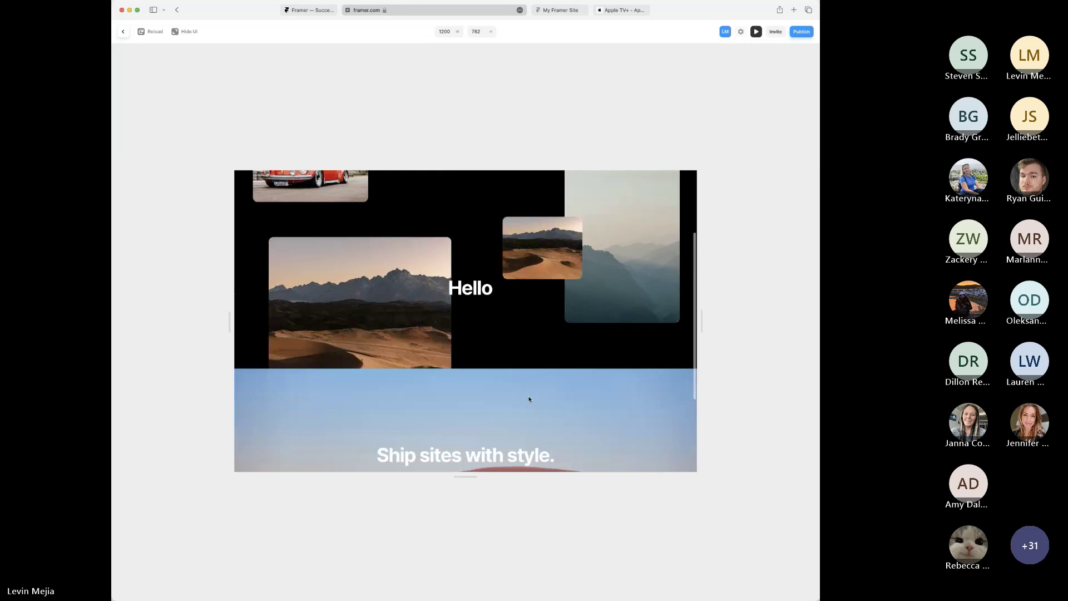
pyautogui.scroll(-3, 530, 398)
pyautogui.scroll(3, 530, 398)
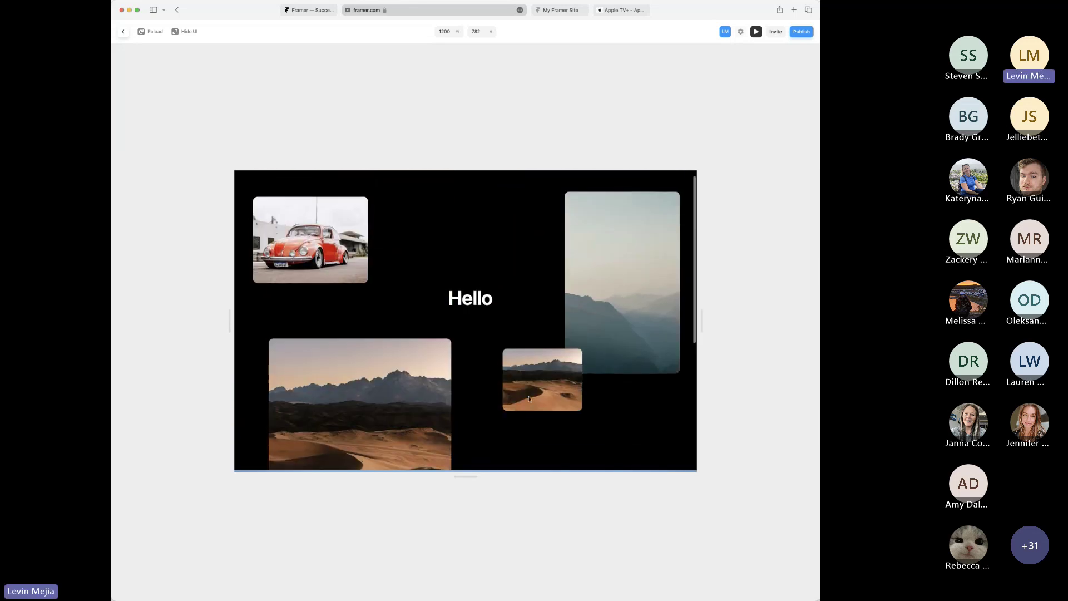
pyautogui.scroll(-3, 529, 399)
pyautogui.scroll(-2, 529, 399)
pyautogui.scroll(4, 529, 399)
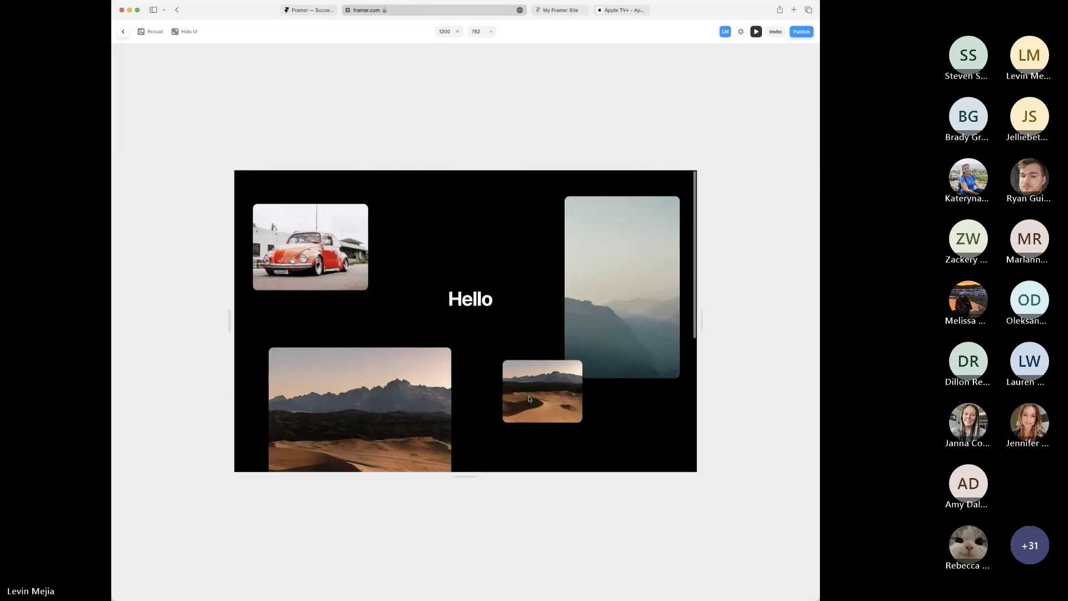
pyautogui.scroll(-3, 529, 399)
pyautogui.scroll(-1, 529, 399)
pyautogui.scroll(4, 530, 399)
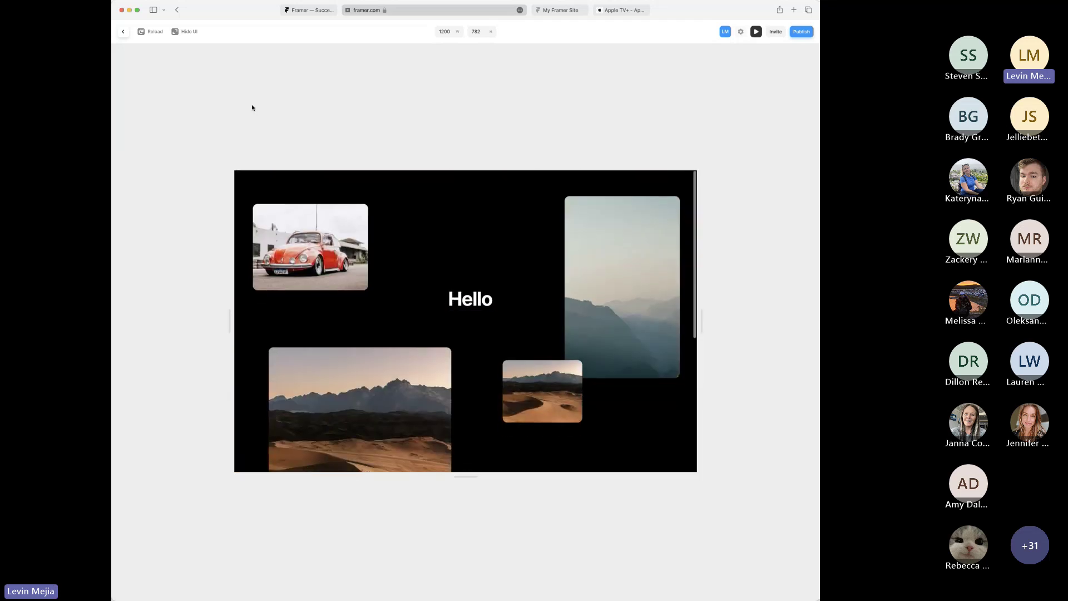
pyautogui.click(124, 32)
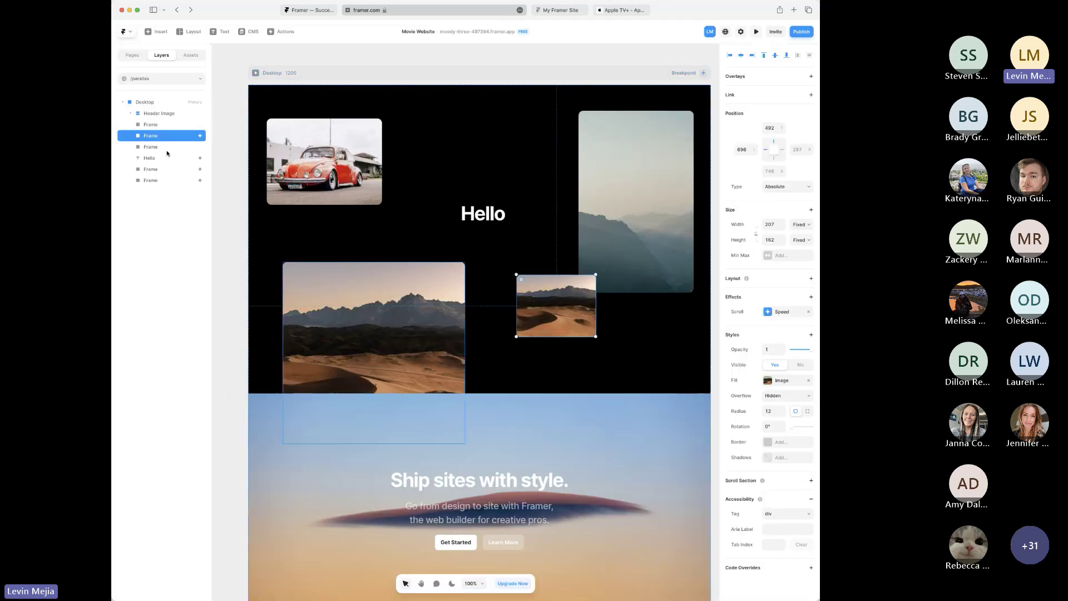
# - Add a Scroll Speed effect to the large desert image frame and set its speed to 180%
pyautogui.click(570, 333)
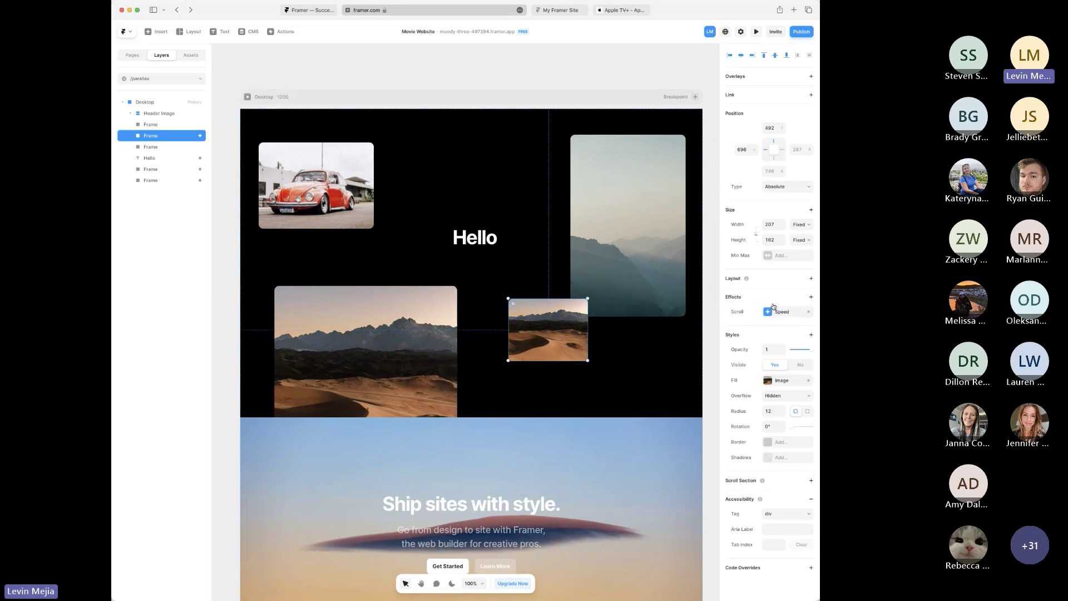
pyautogui.click(360, 346)
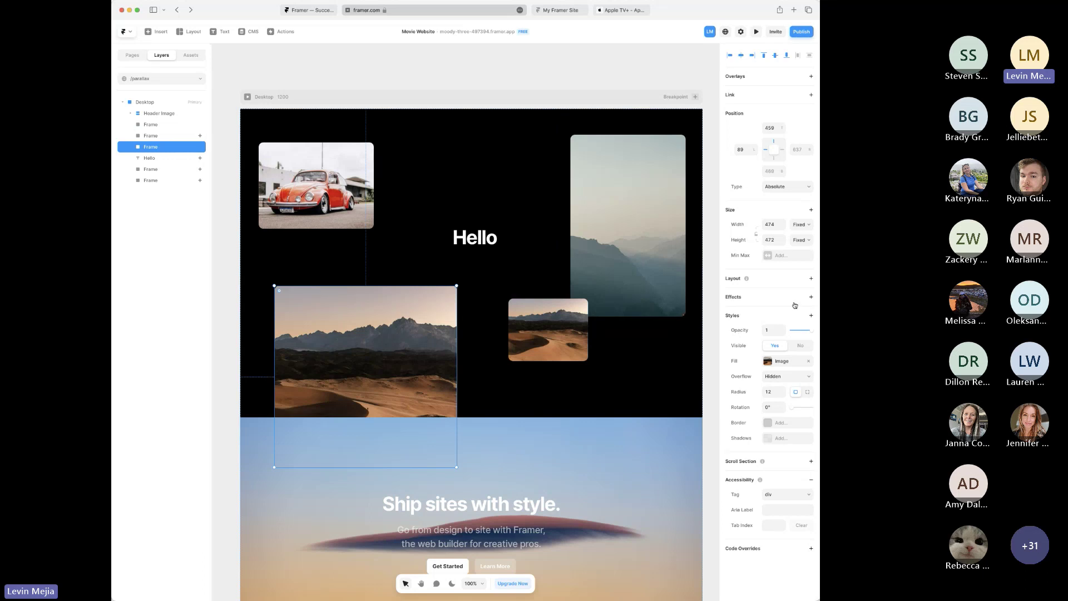
pyautogui.click(812, 298)
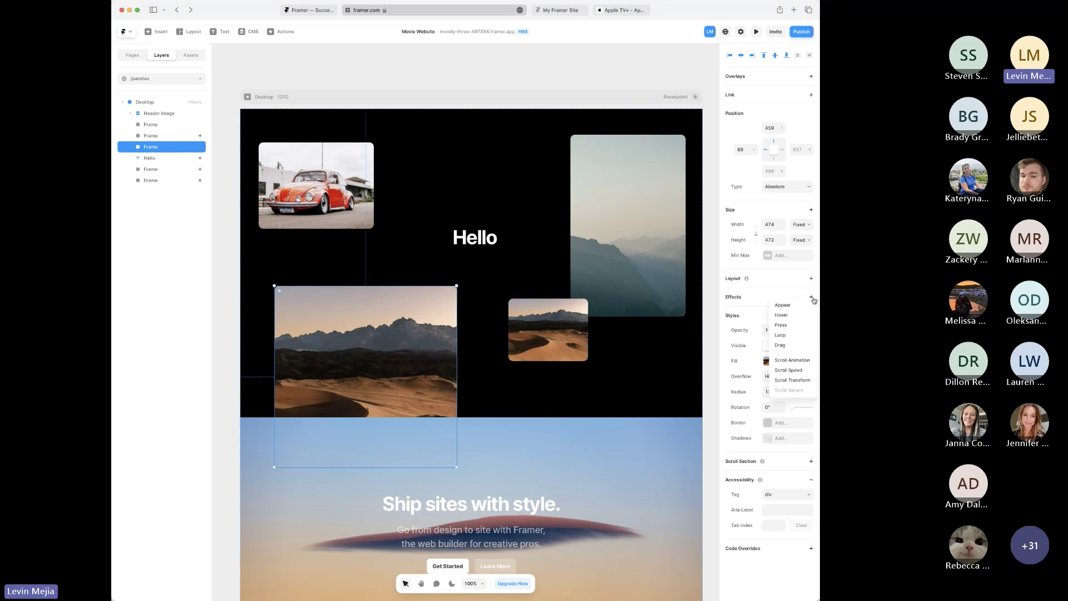
pyautogui.click(802, 371)
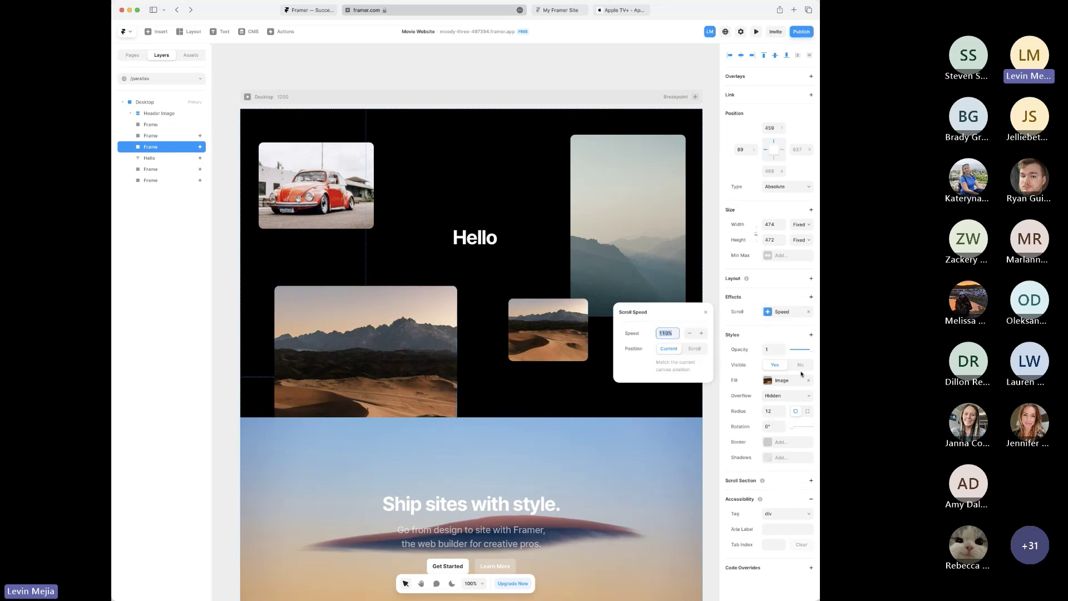
pyautogui.click(665, 334)
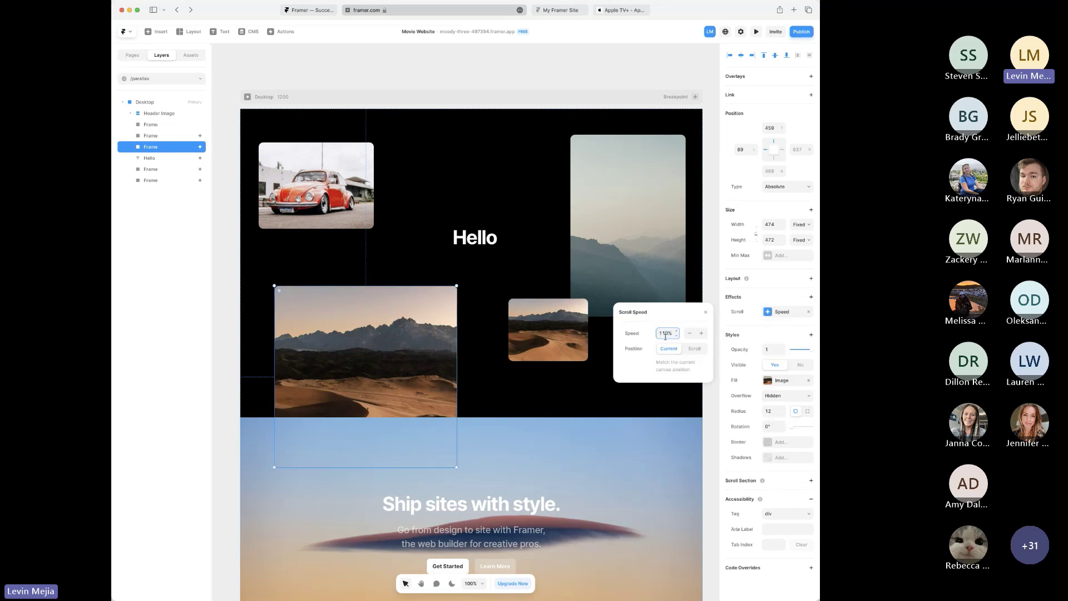
pyautogui.press('BackSpace')
pyautogui.write('8')
pyautogui.click(641, 407)
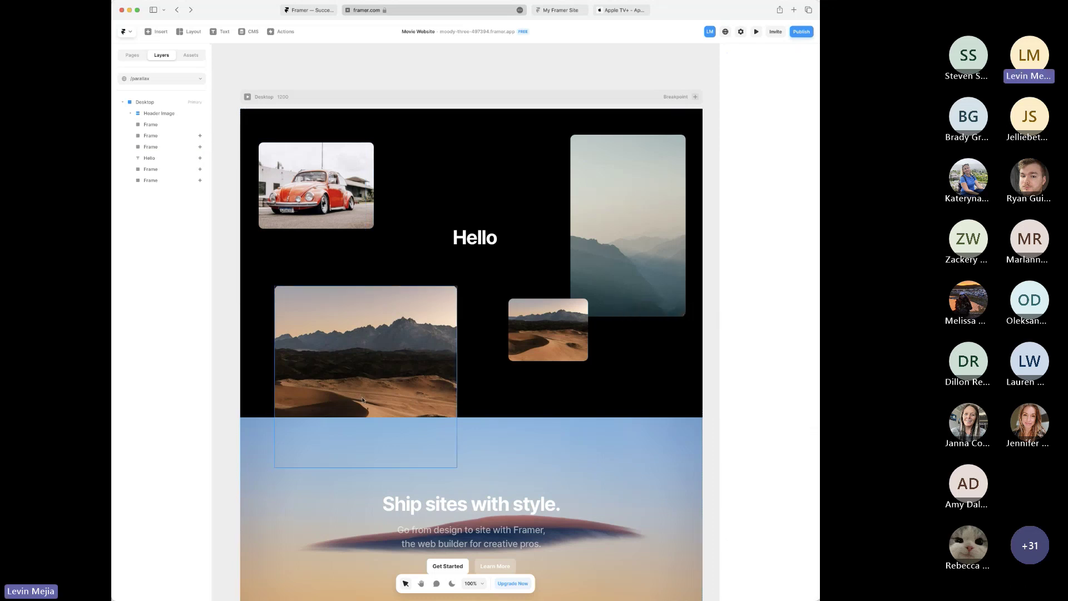
# - Preview the Desktop page at a height of 784 and check how the large desert image scrolls relative to the other elements
pyautogui.click(247, 98)
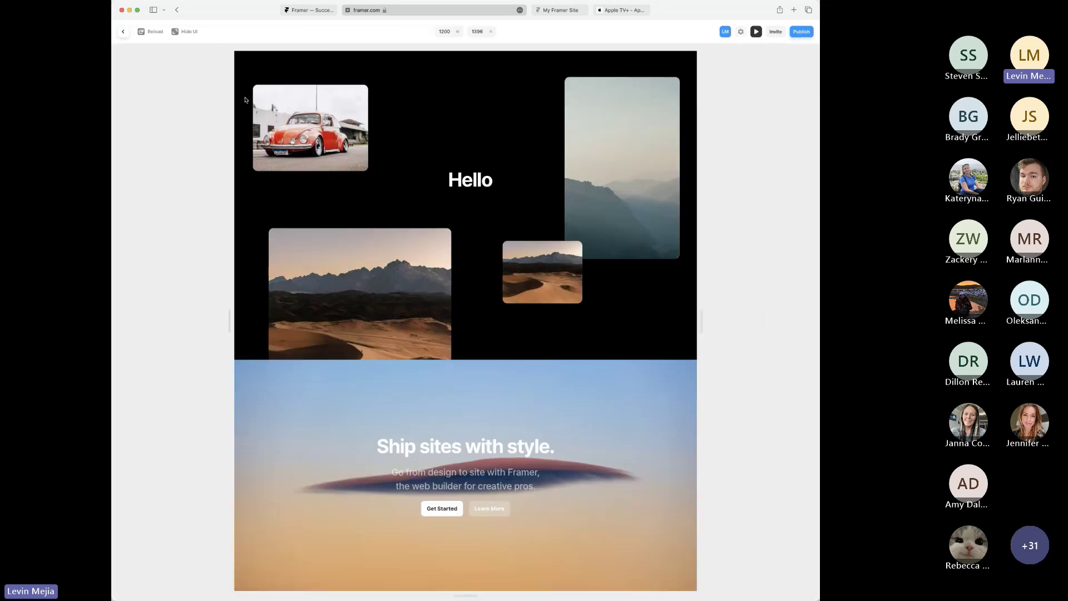
pyautogui.moveTo(469, 595); pyautogui.dragTo(477, 479)
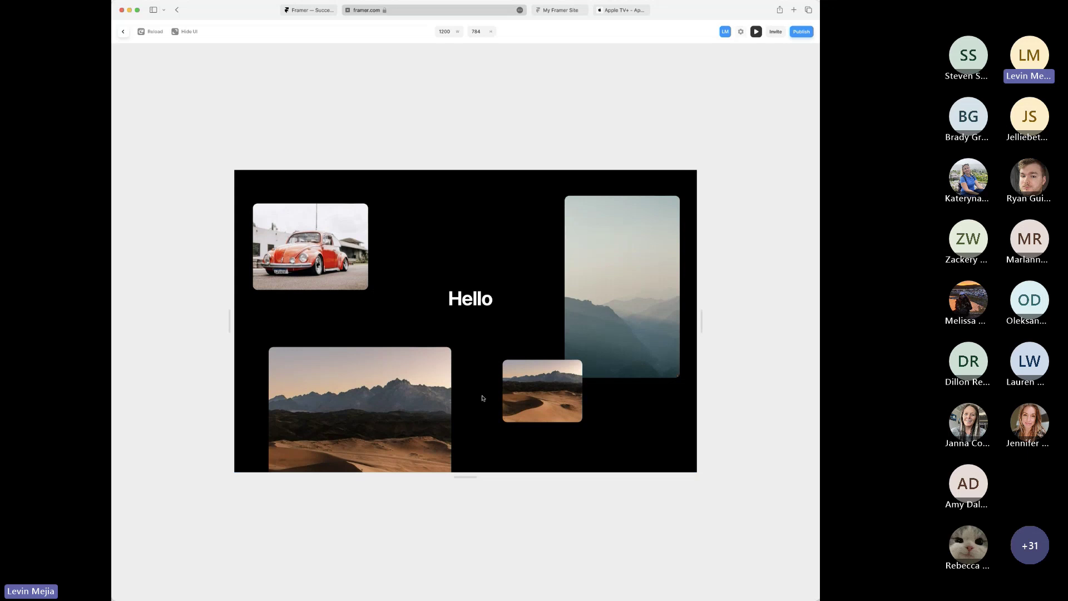
pyautogui.scroll(-5, 484, 396)
pyautogui.scroll(-2, 483, 397)
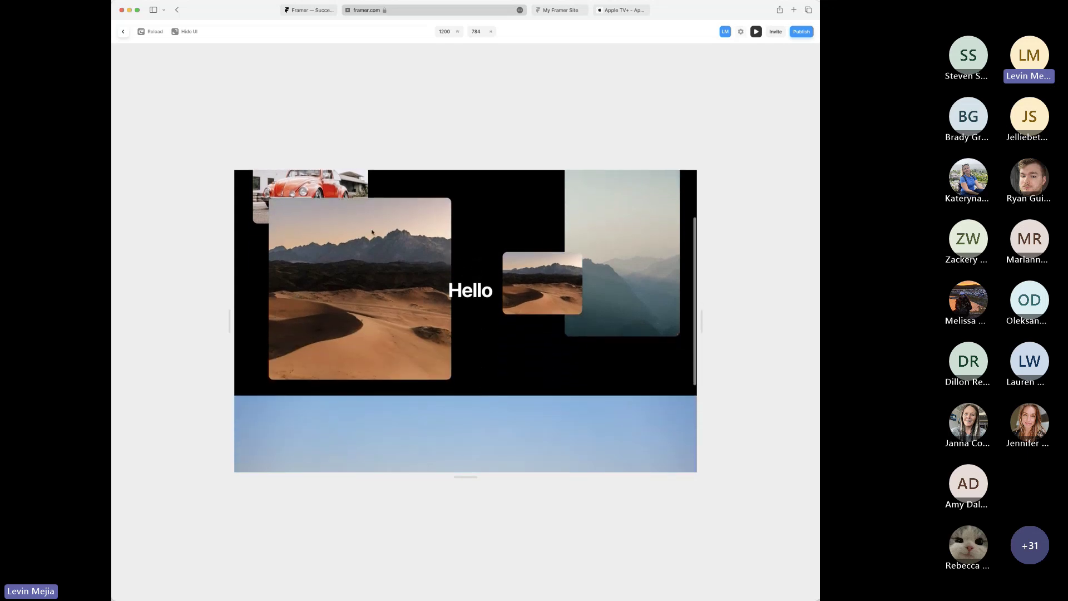
pyautogui.scroll(-3, 528, 358)
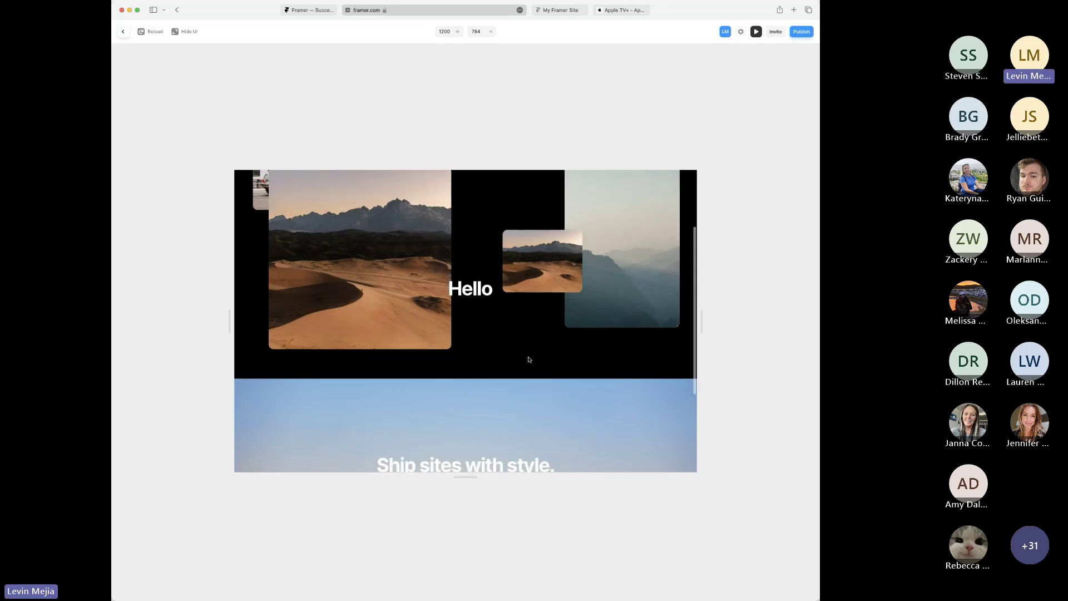
pyautogui.scroll(-4, 529, 360)
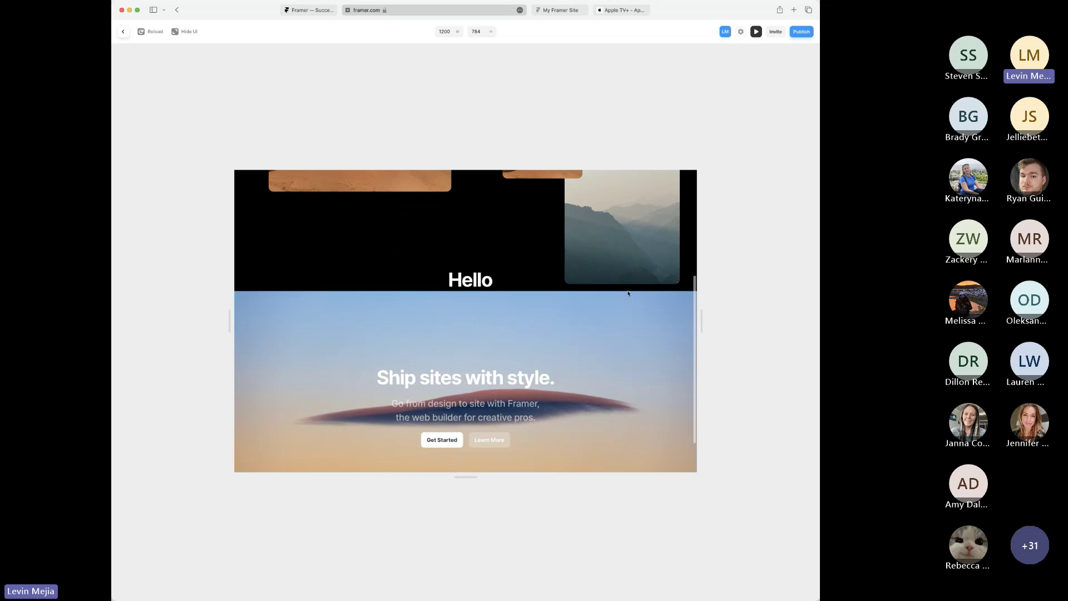
# - Examine how the Hello text and image frames move relative to the "Ship sites with style." section throughout the page preview
pyautogui.scroll(-2, 628, 294)
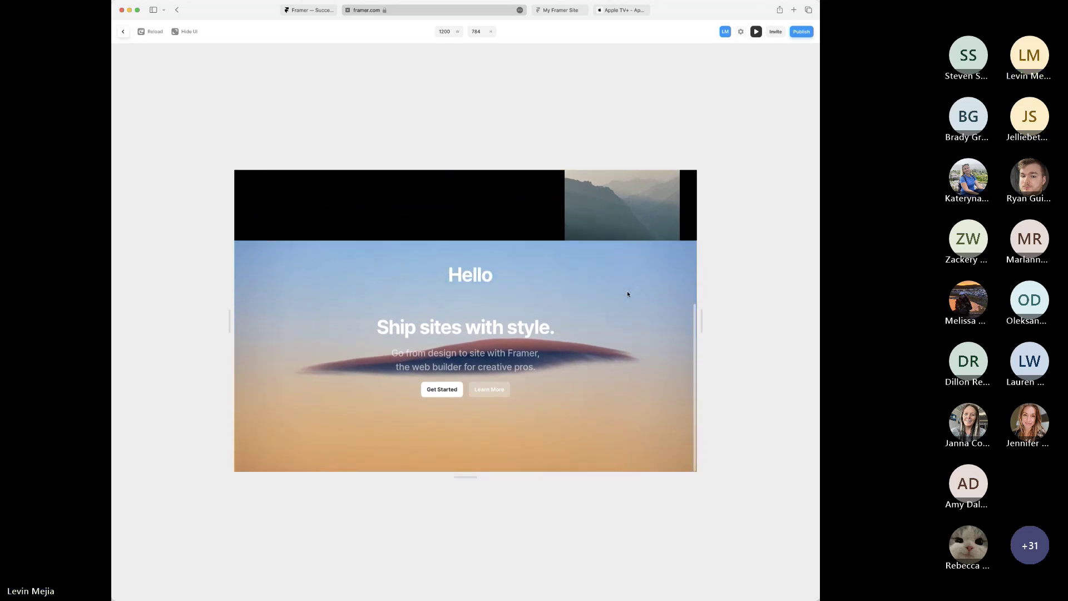
pyautogui.scroll(5, 628, 294)
pyautogui.scroll(-2, 628, 295)
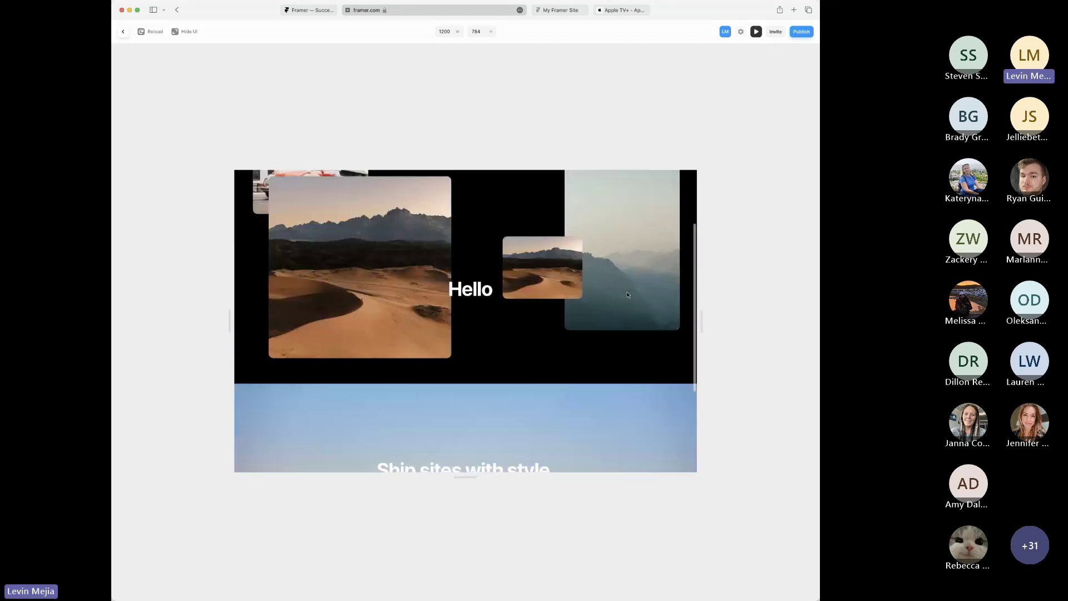
pyautogui.scroll(-2, 628, 294)
pyautogui.scroll(2, 627, 294)
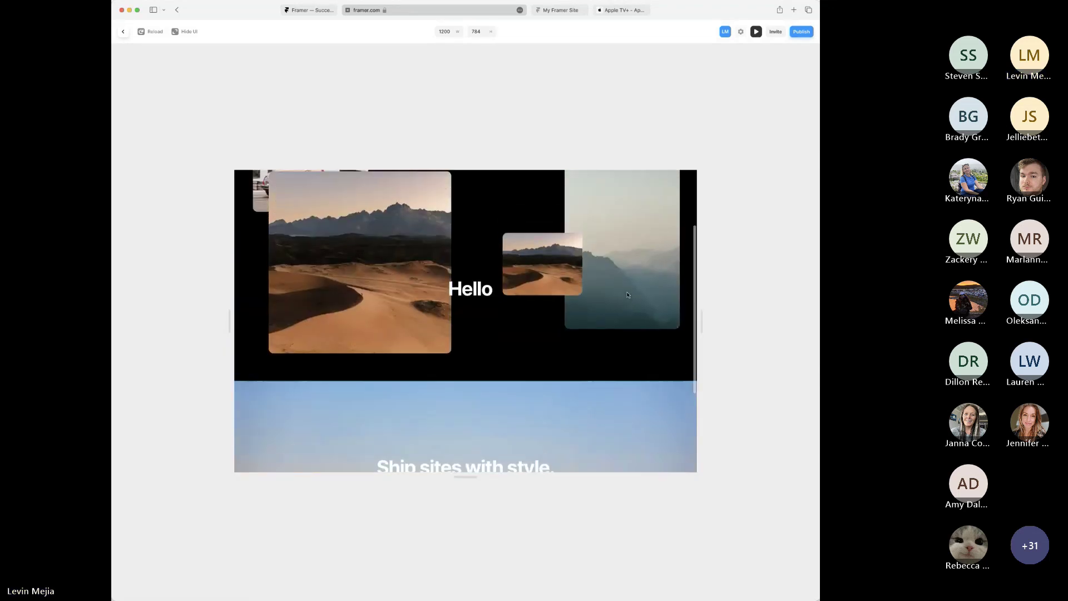
pyautogui.scroll(2, 627, 295)
pyautogui.scroll(-4, 627, 295)
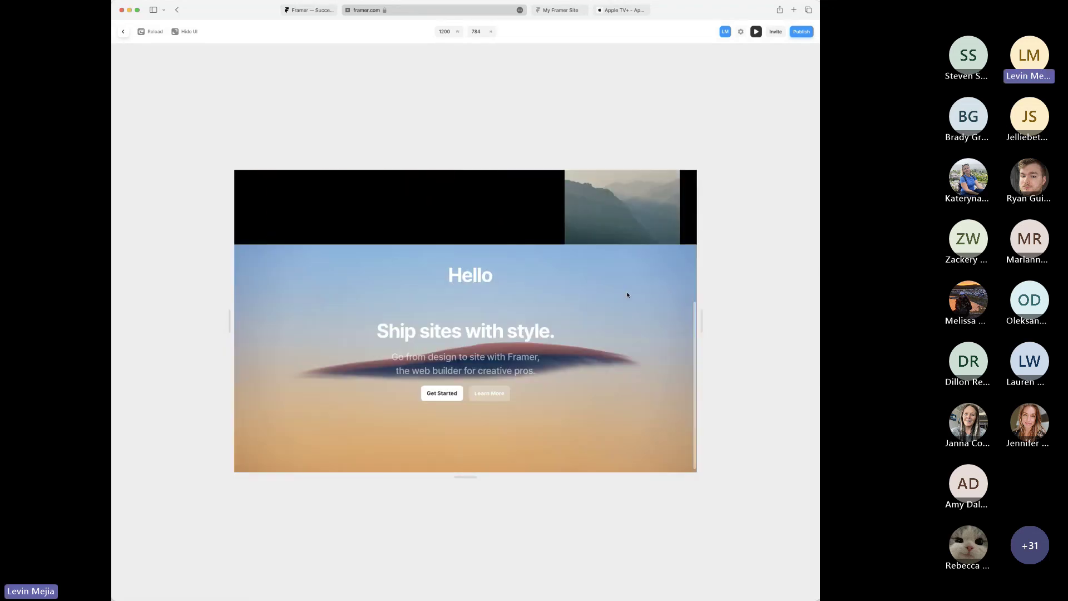
pyautogui.scroll(3, 627, 294)
pyautogui.scroll(-3, 627, 294)
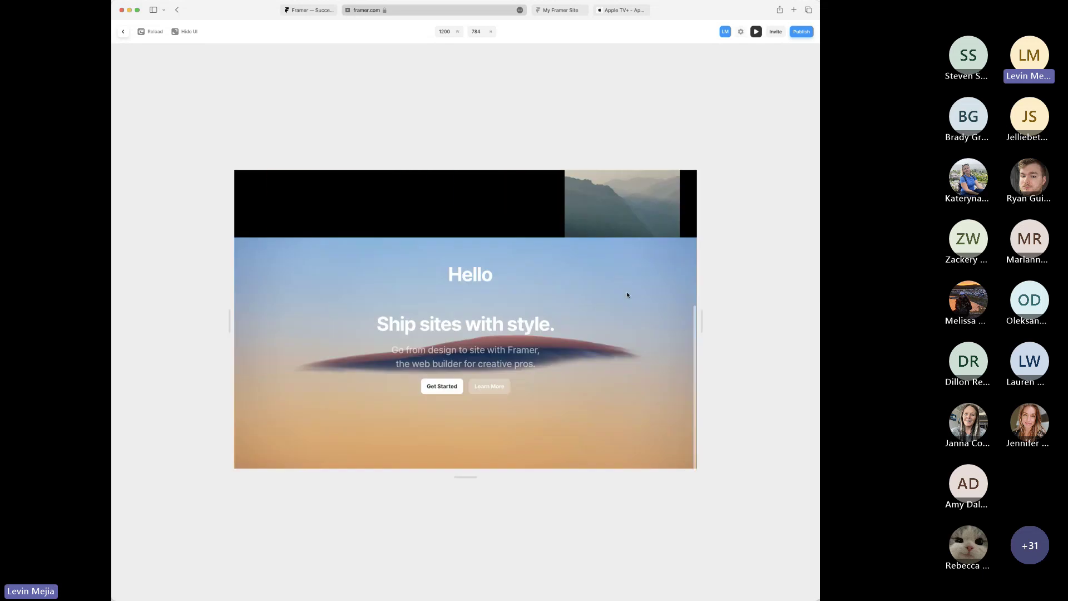
pyautogui.scroll(3, 627, 295)
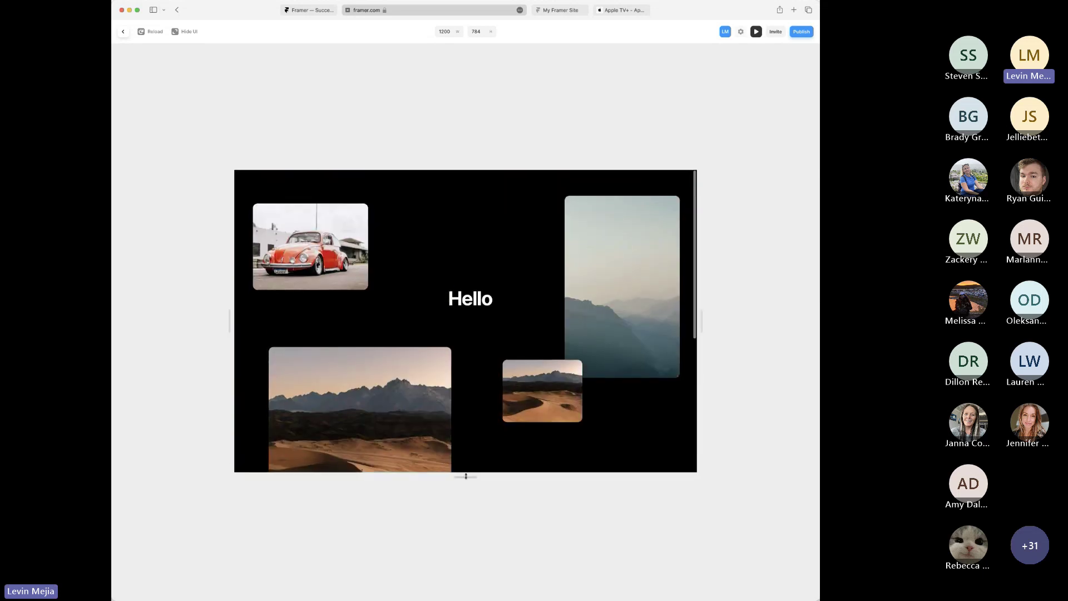
# - Set the preview height to 788 and compare the scroll speeds of the car, desert and mountain images and the Hello text
pyautogui.moveTo(467, 477)
pyautogui.mouseDown()
pyautogui.moveTo(465, 524)
pyautogui.moveTo(484, 472)
pyautogui.mouseUp()
pyautogui.scroll(-5, 554, 424)
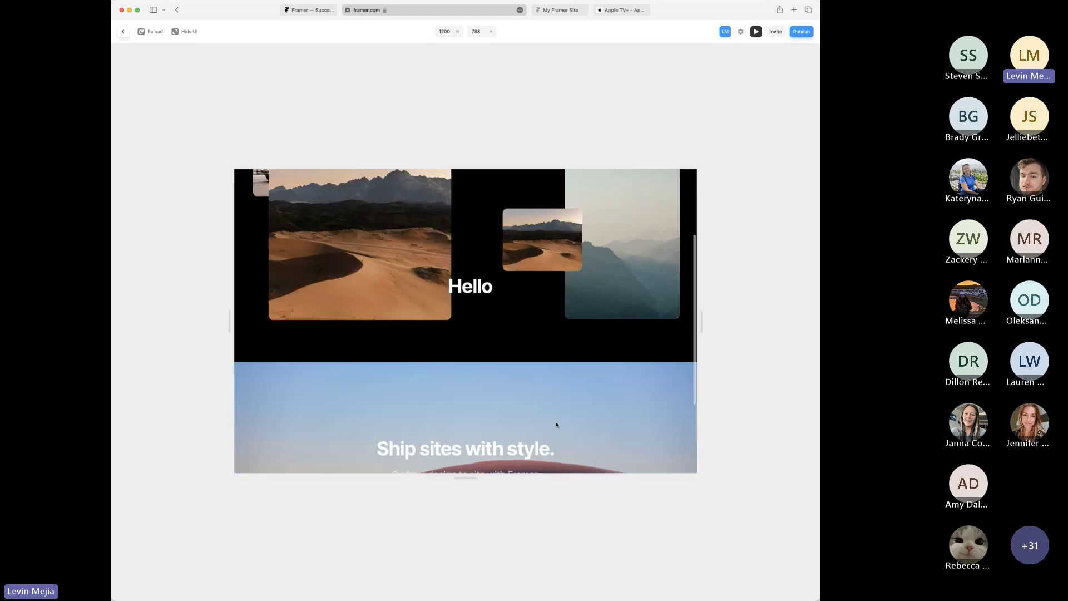
pyautogui.scroll(5, 555, 424)
pyautogui.scroll(-1, 557, 424)
pyautogui.scroll(-5, 557, 425)
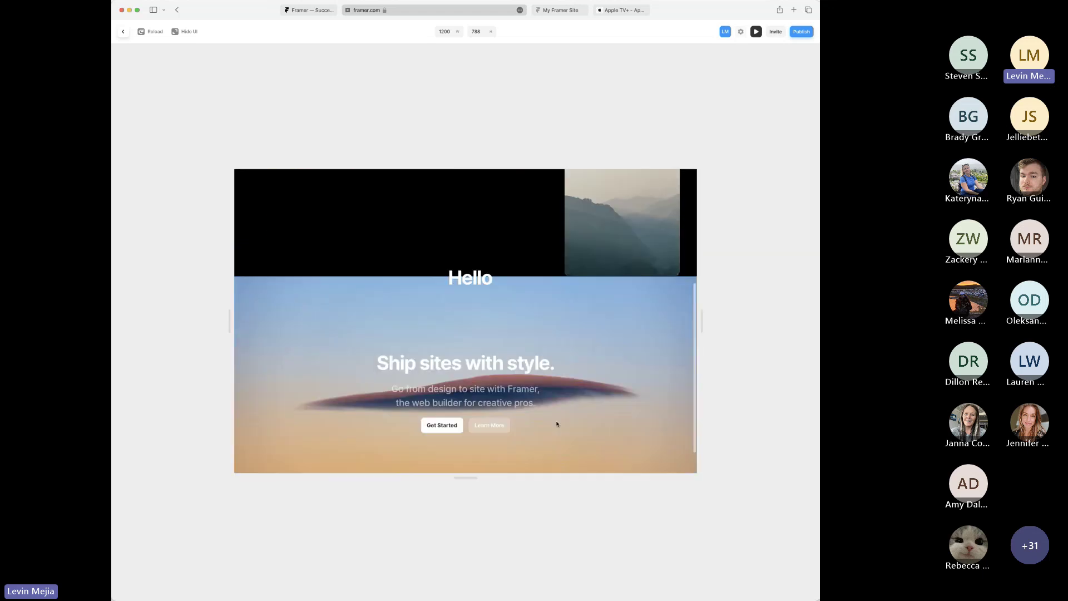
pyautogui.scroll(6, 557, 424)
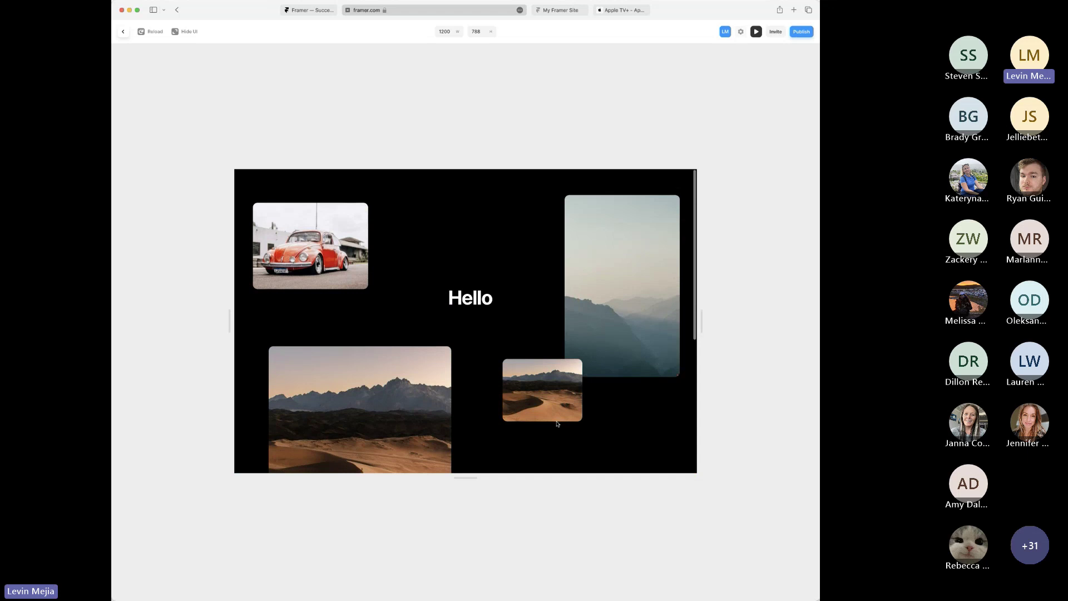
pyautogui.scroll(-5, 558, 424)
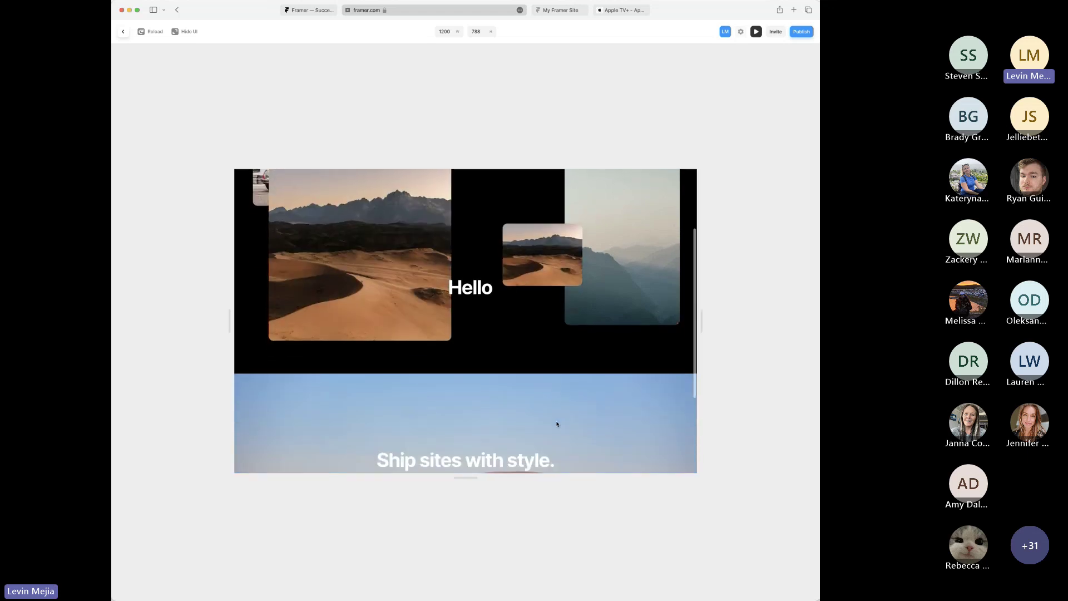
pyautogui.scroll(-2, 557, 425)
pyautogui.scroll(6, 557, 424)
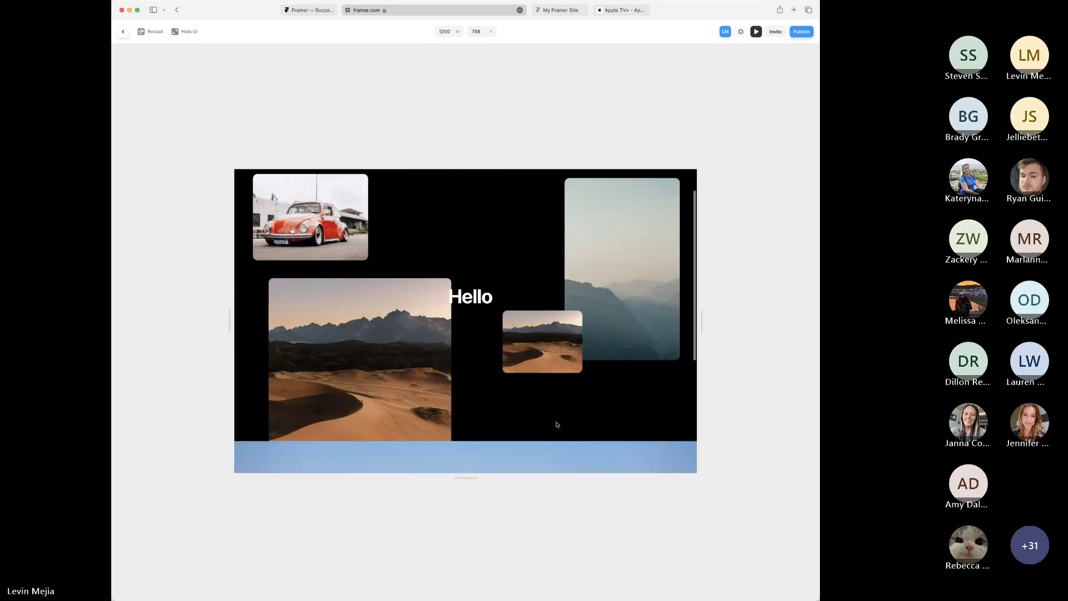
pyautogui.scroll(-4, 557, 425)
pyautogui.scroll(4, 557, 425)
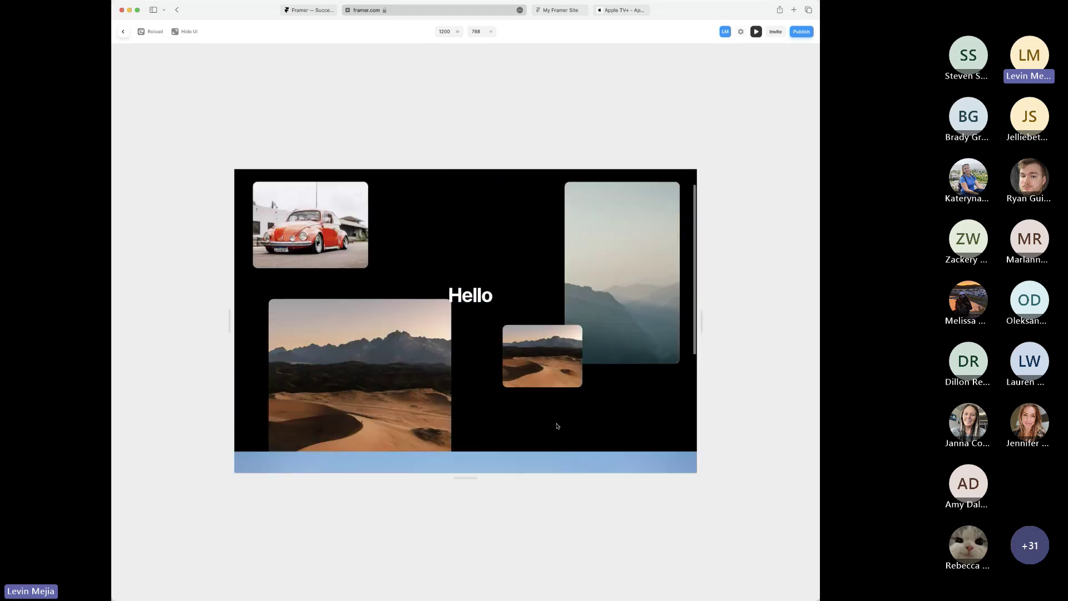
pyautogui.scroll(-2, 557, 425)
pyautogui.scroll(-5, 557, 426)
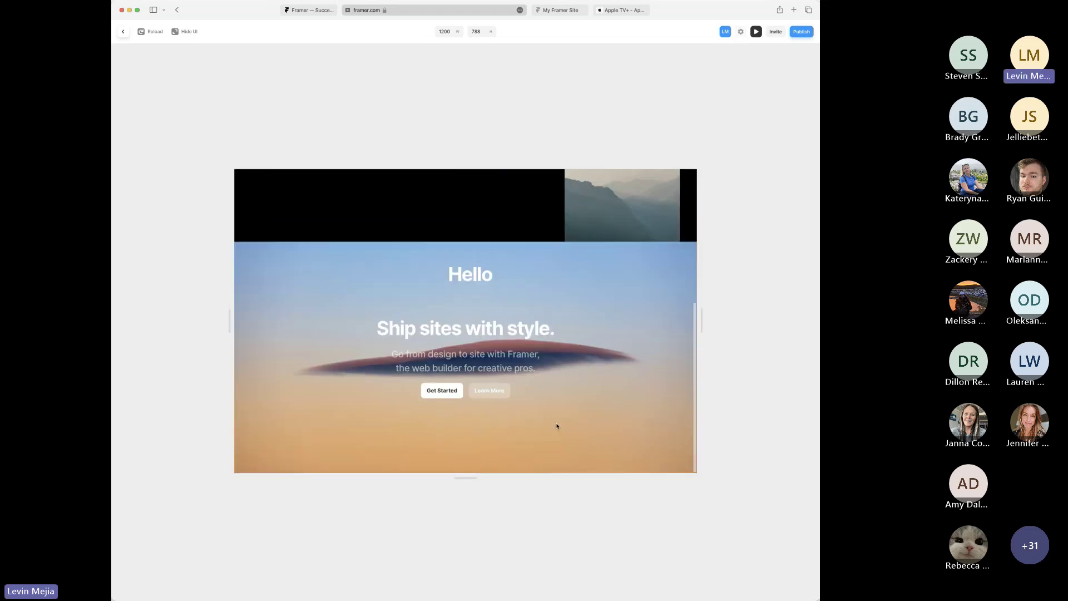
pyautogui.scroll(6, 557, 426)
pyautogui.scroll(-4, 562, 434)
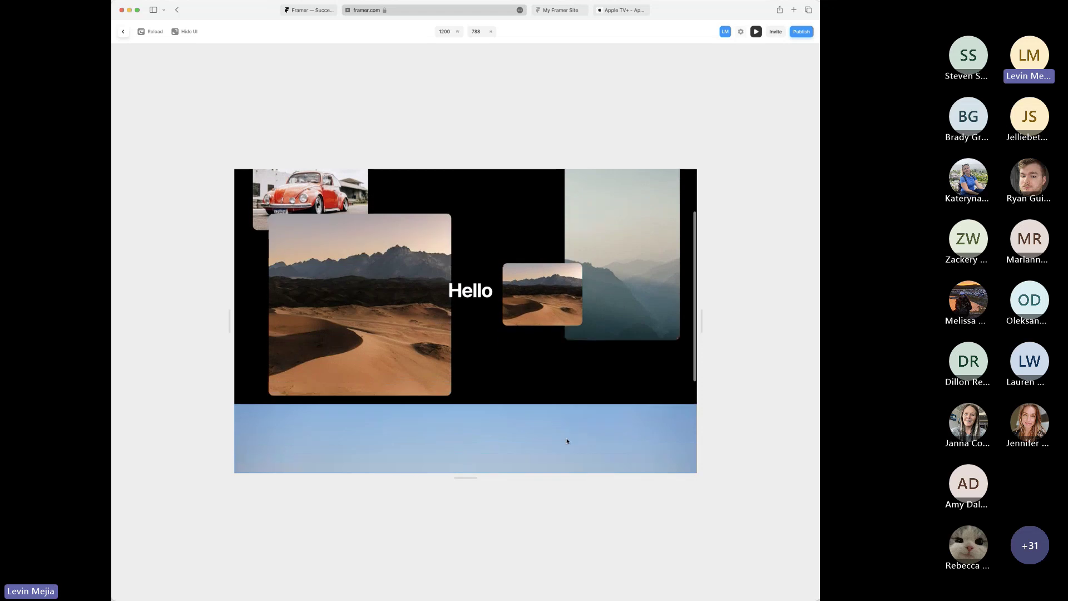
pyautogui.scroll(-4, 567, 440)
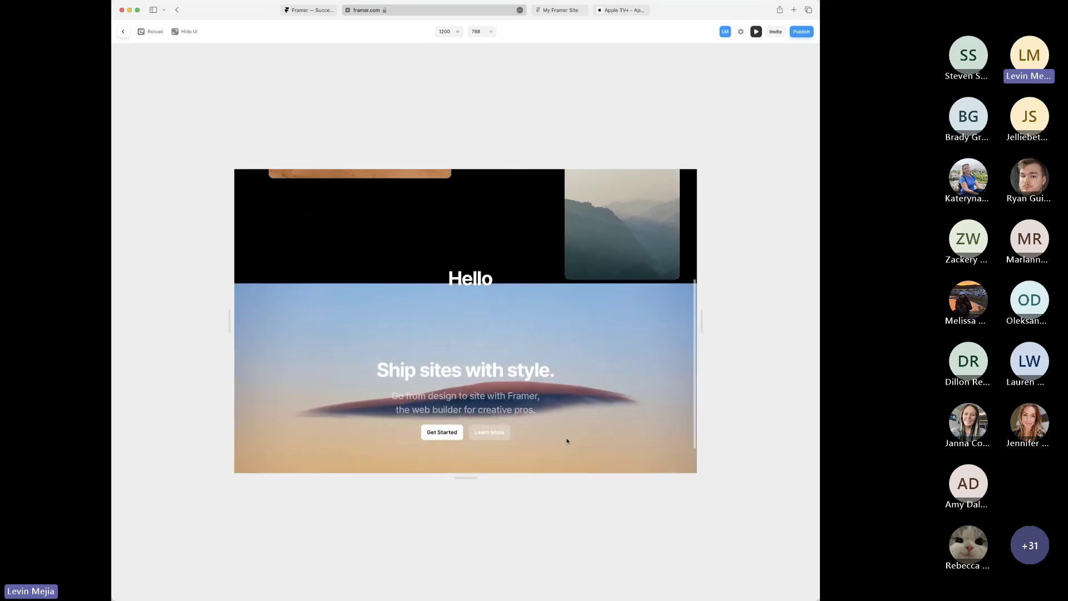
pyautogui.scroll(-2, 567, 439)
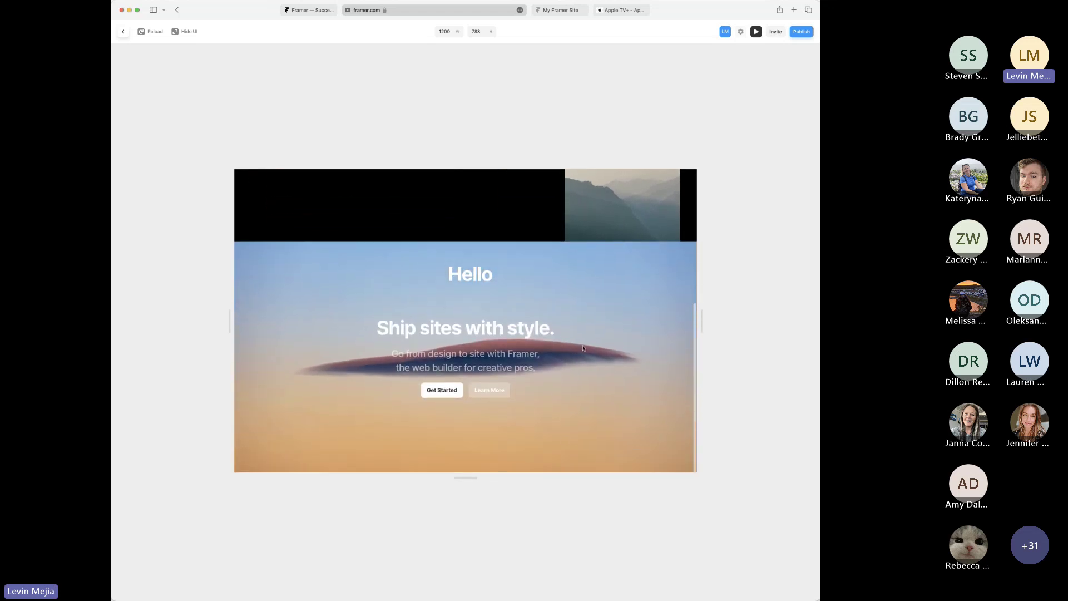
pyautogui.scroll(6, 606, 298)
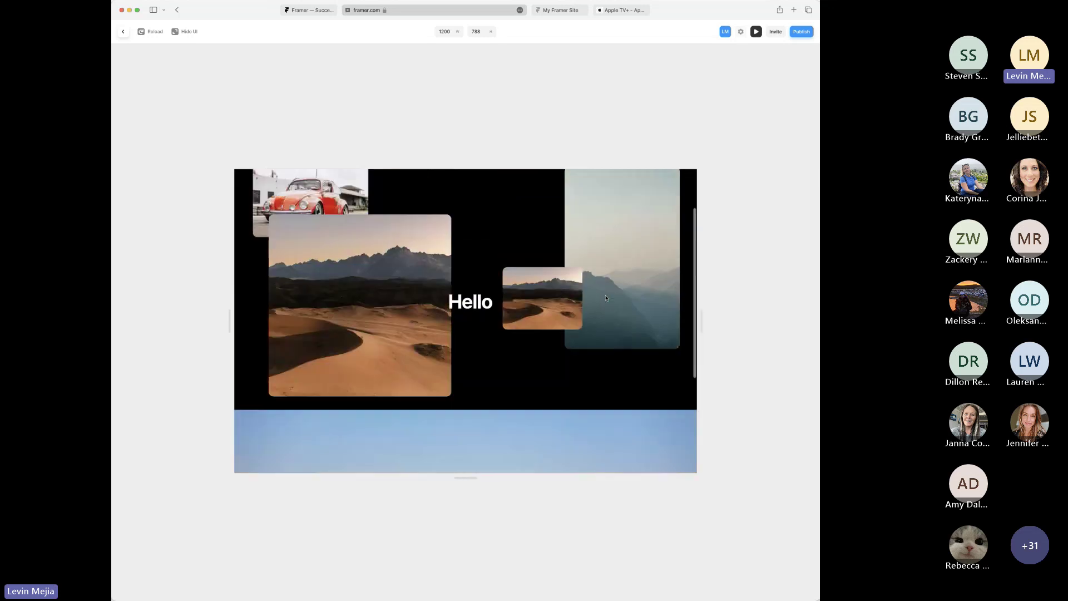
pyautogui.scroll(-5, 607, 294)
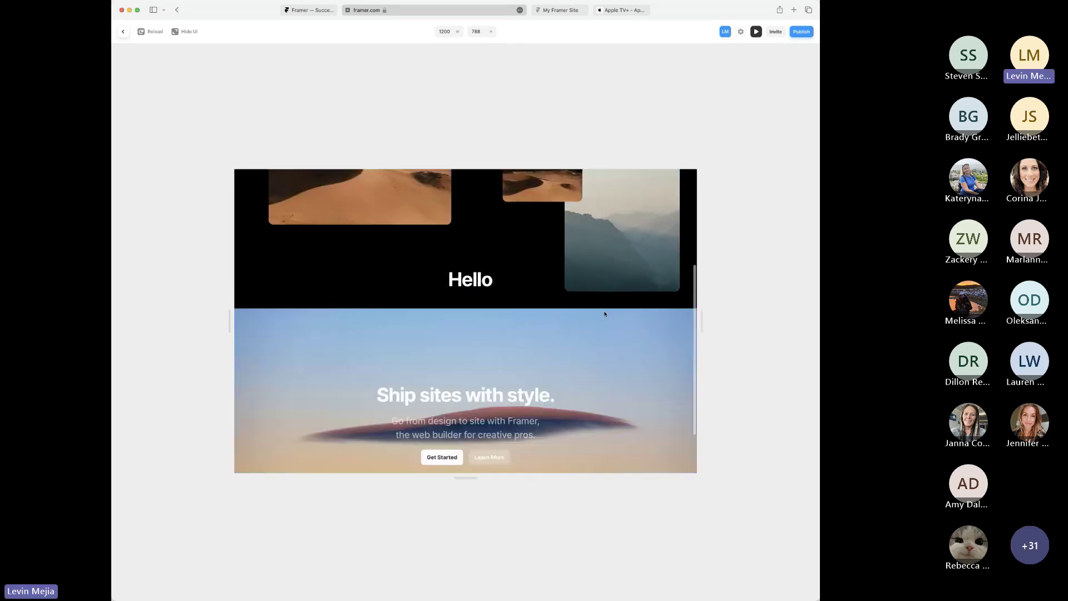
pyautogui.scroll(-1, 608, 275)
pyautogui.scroll(6, 601, 277)
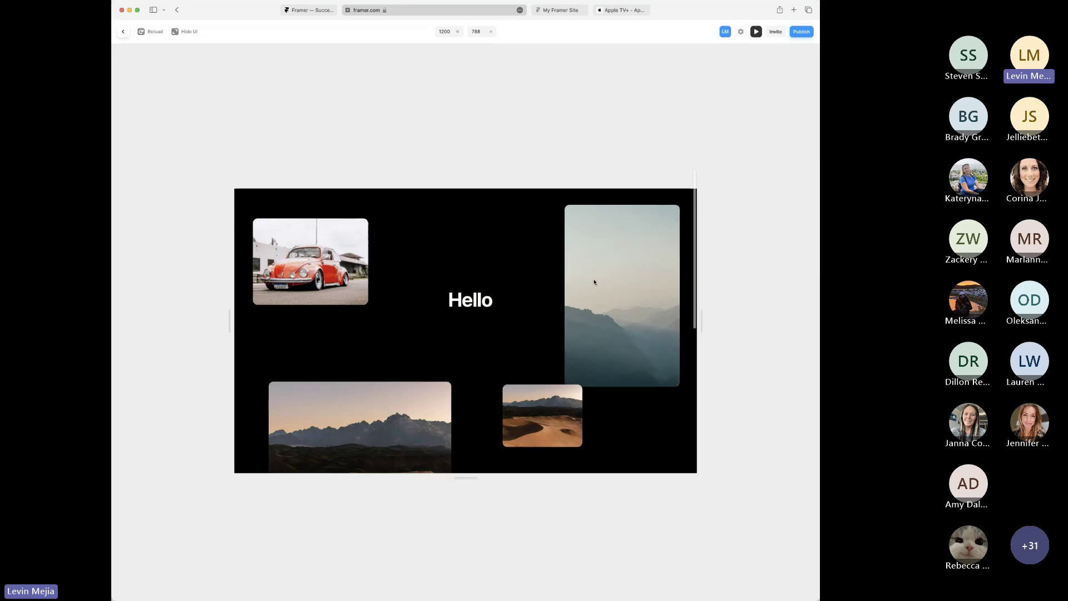